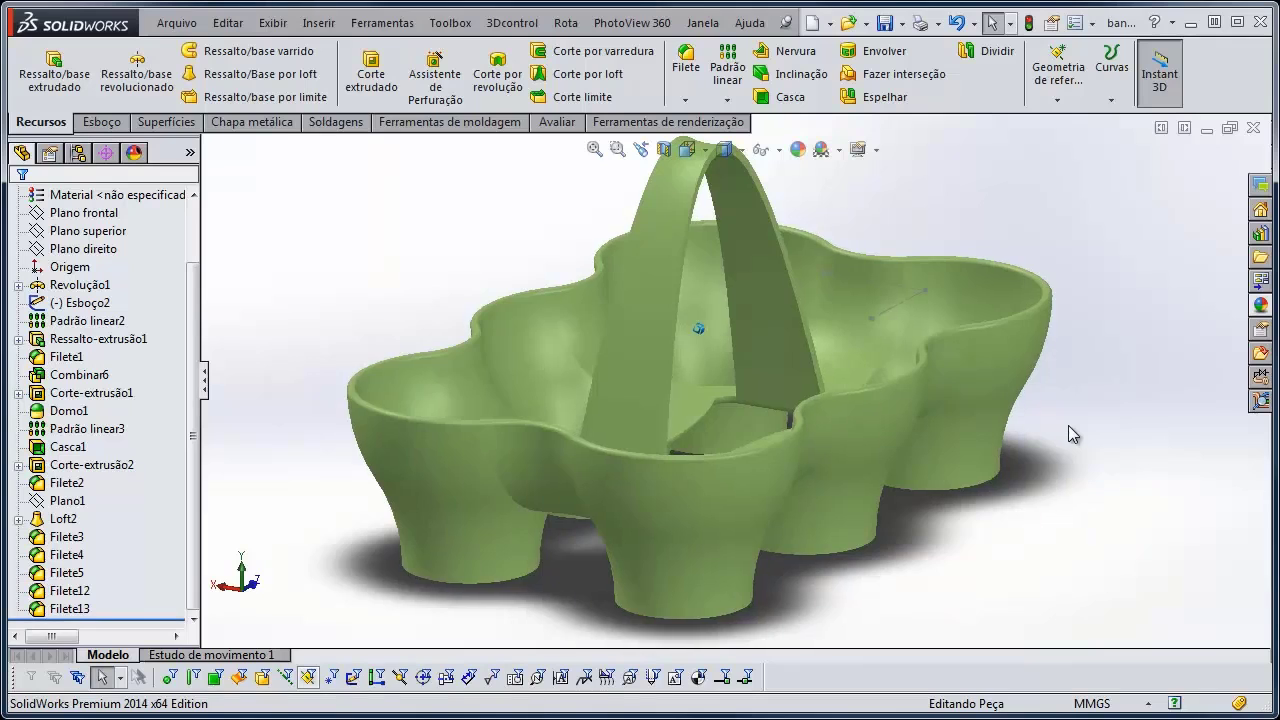
Examine the finished egg tray model from several angles and roll back its feature history
scroll(1068, 425, up, 3)
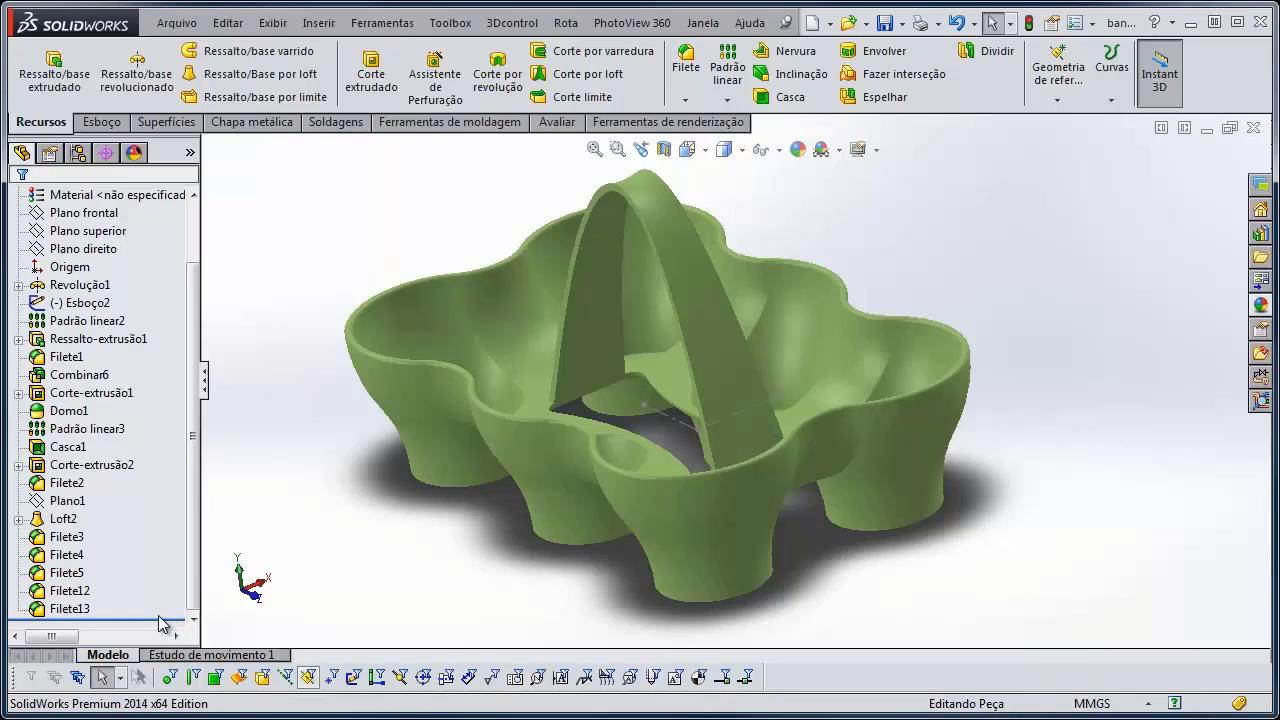
drag(170, 616, 160, 316)
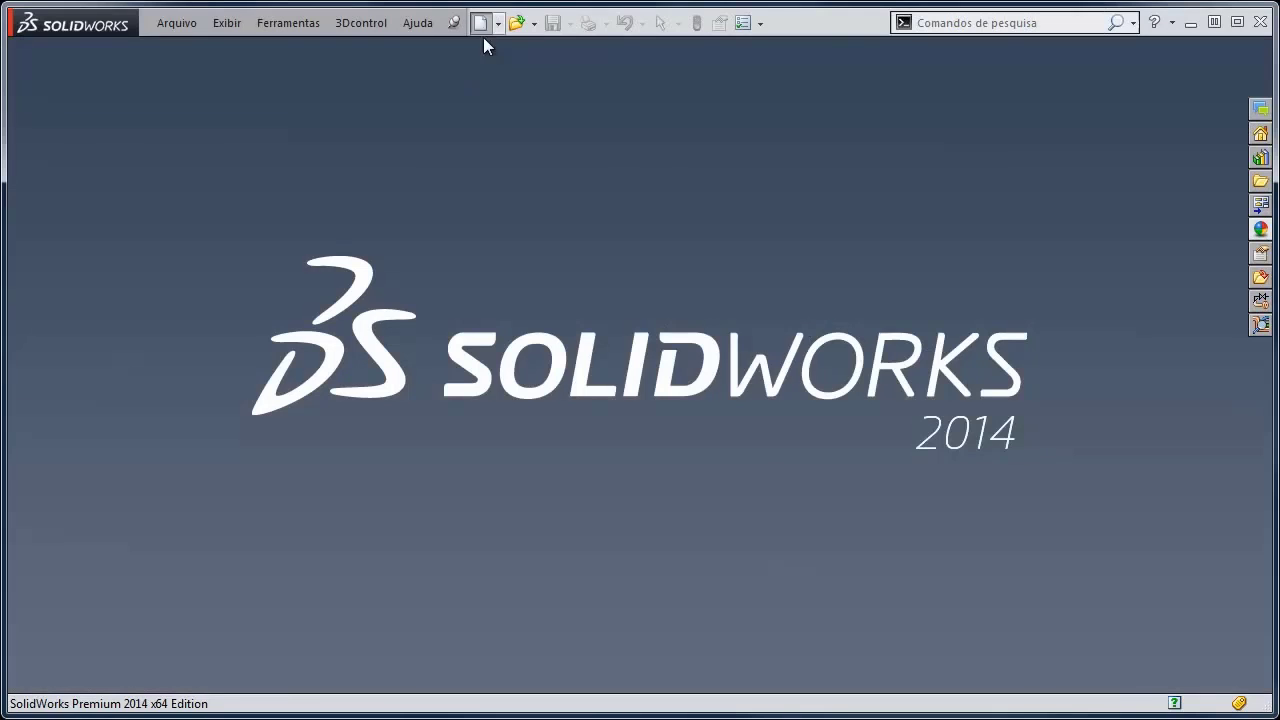
Create a new part document and save it as bandejaparaovos in the Bandeja de ovos folder
click(481, 23)
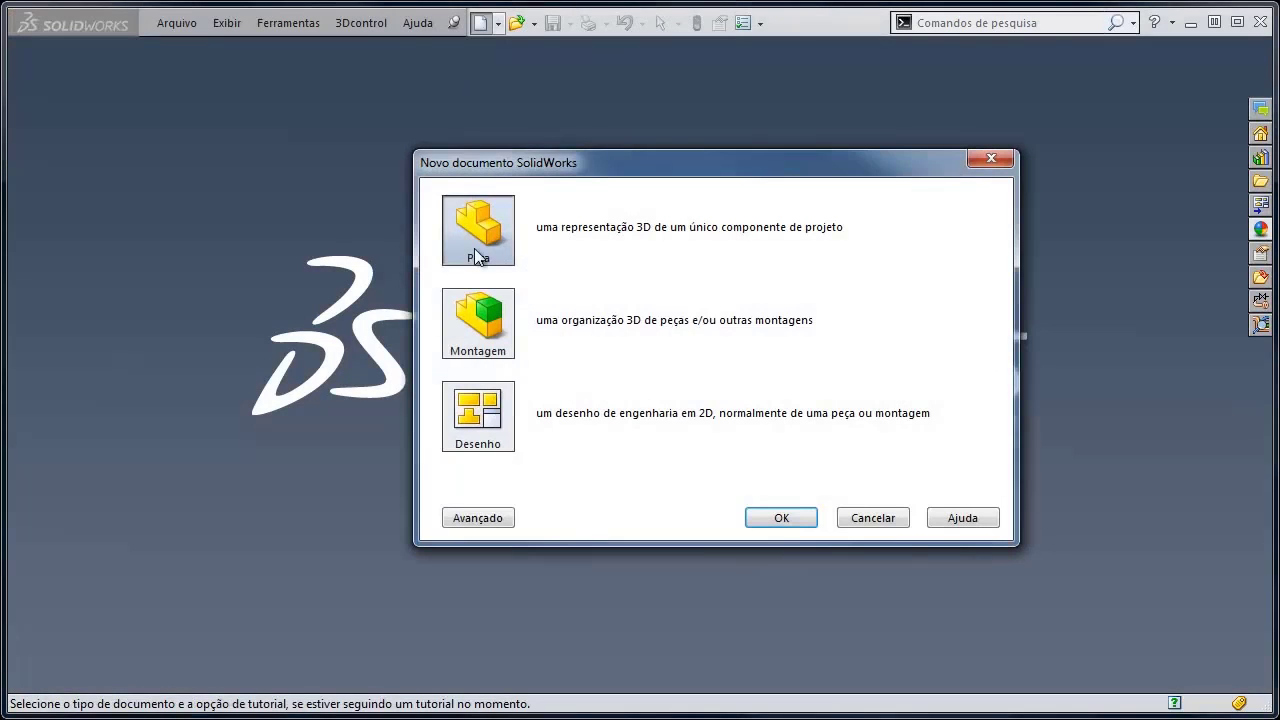
click(779, 527)
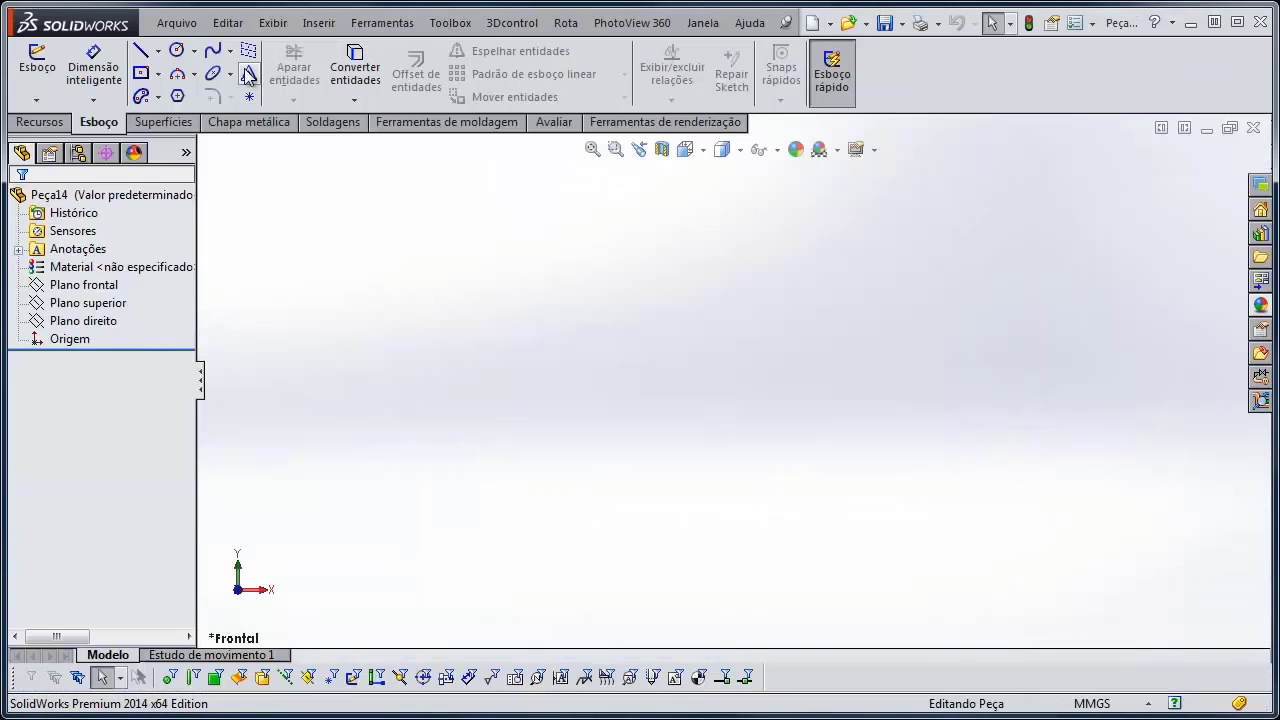
click(176, 23)
click(185, 109)
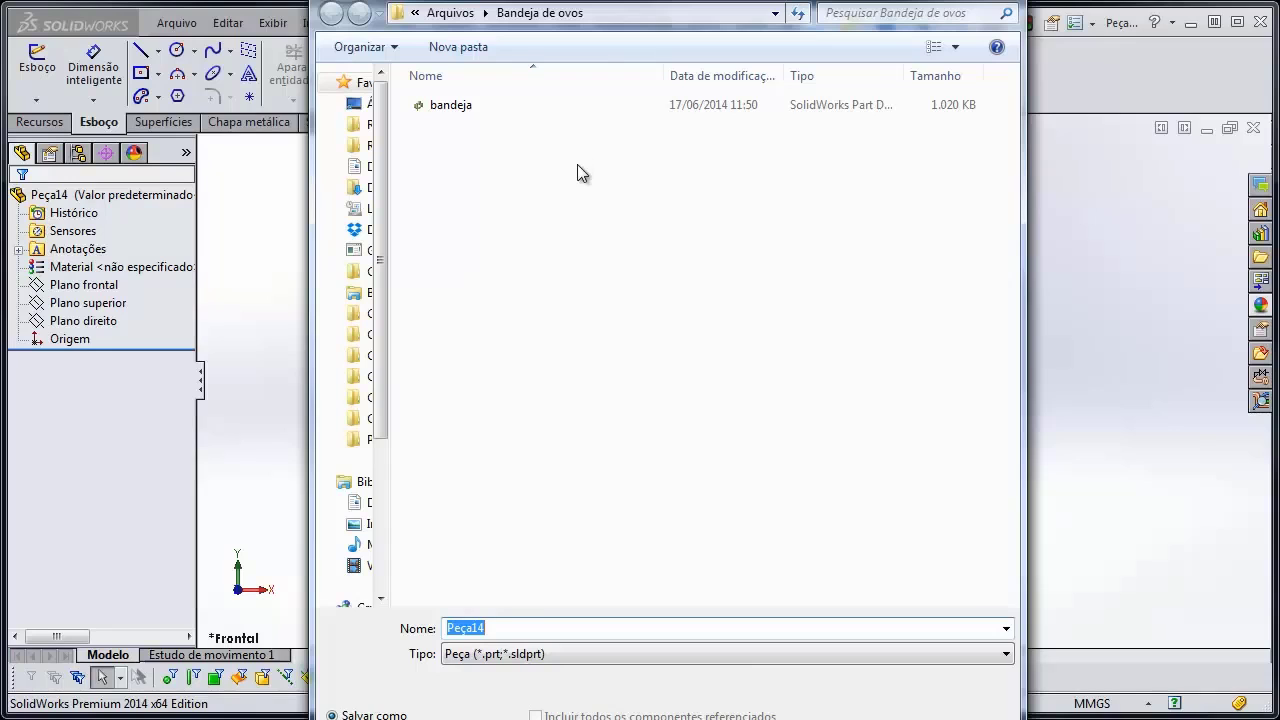
text(bandejaparaovos)
key(Return)
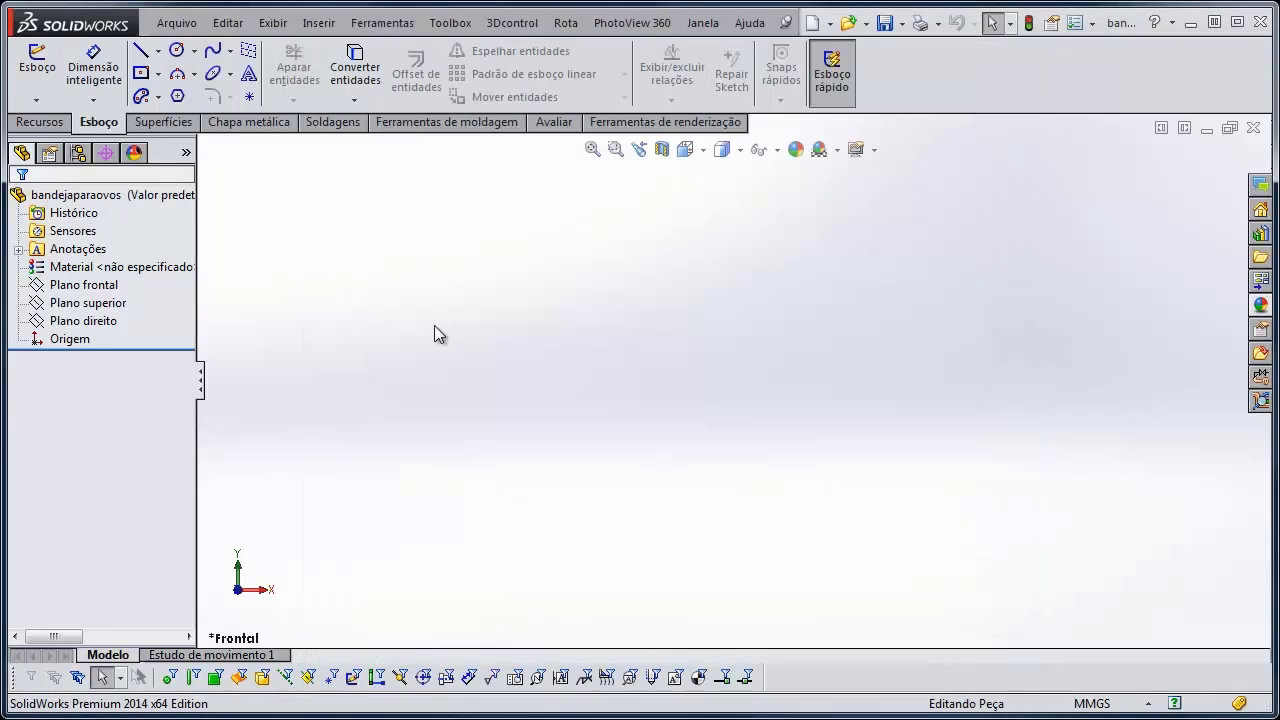
Start a sketch on the front plane and draw a horizontal centerline about 41 mm long from the origin
click(85, 287)
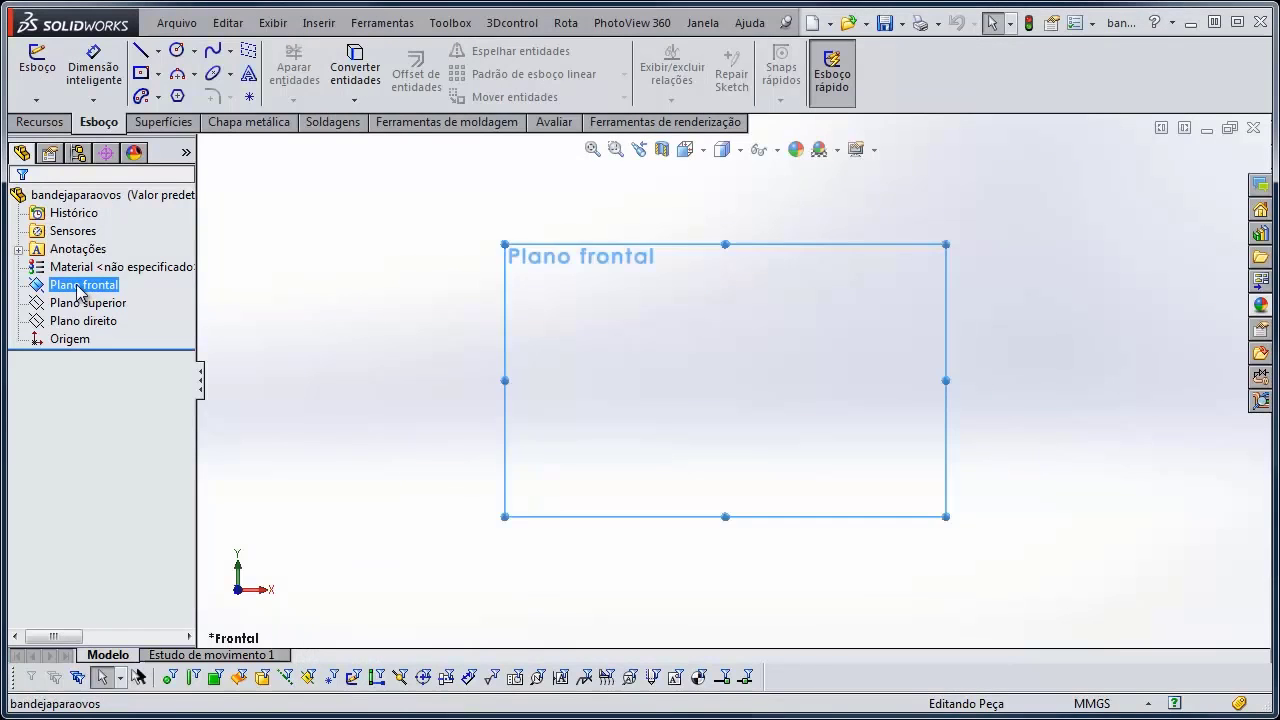
click(90, 258)
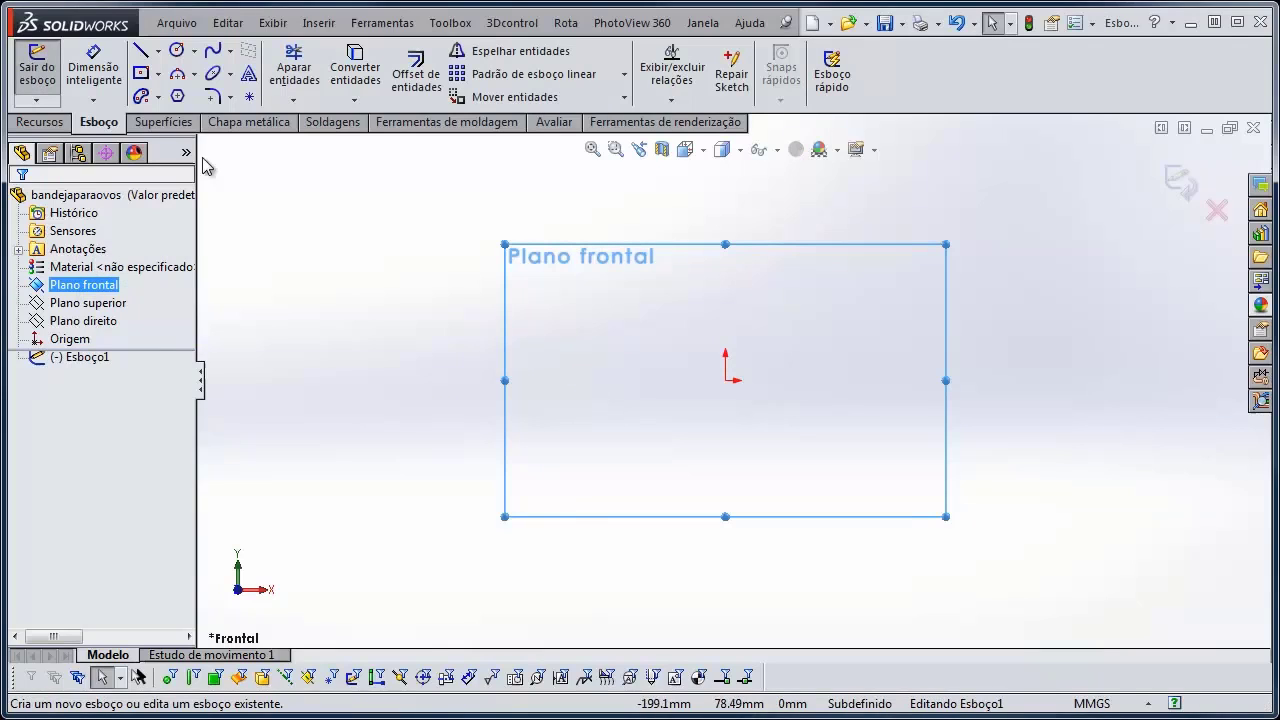
click(158, 51)
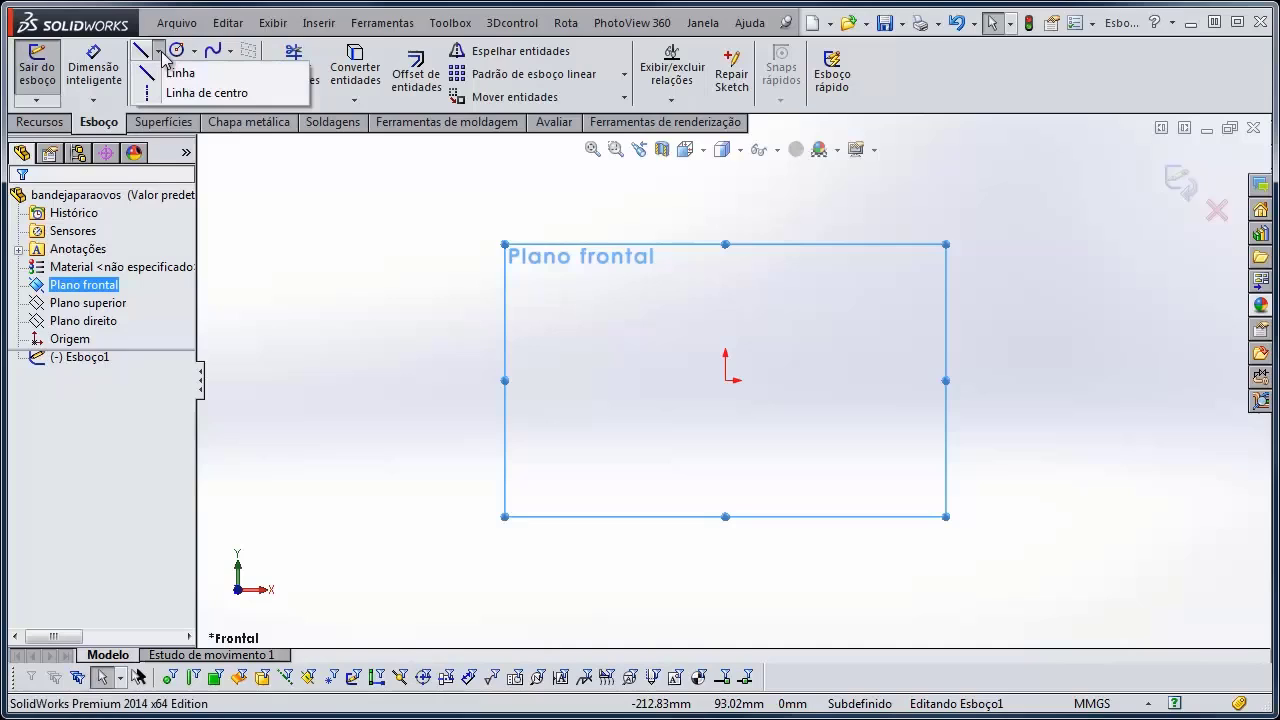
click(195, 93)
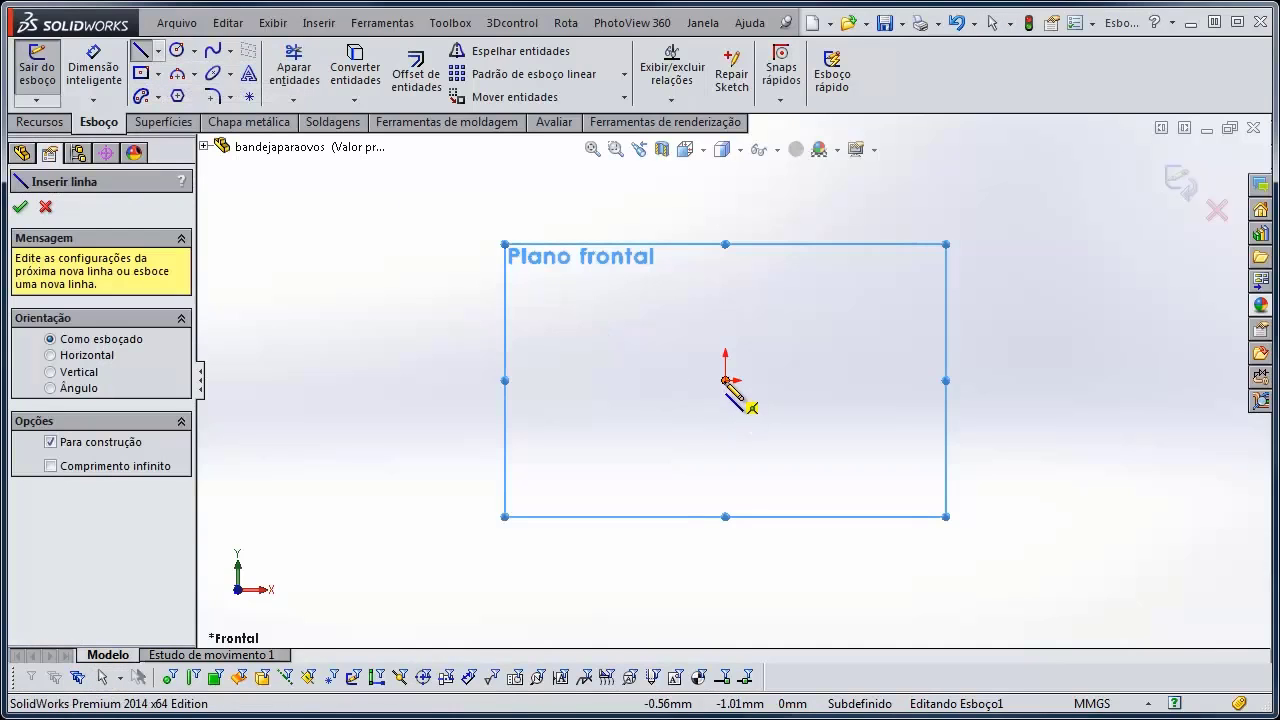
click(725, 380)
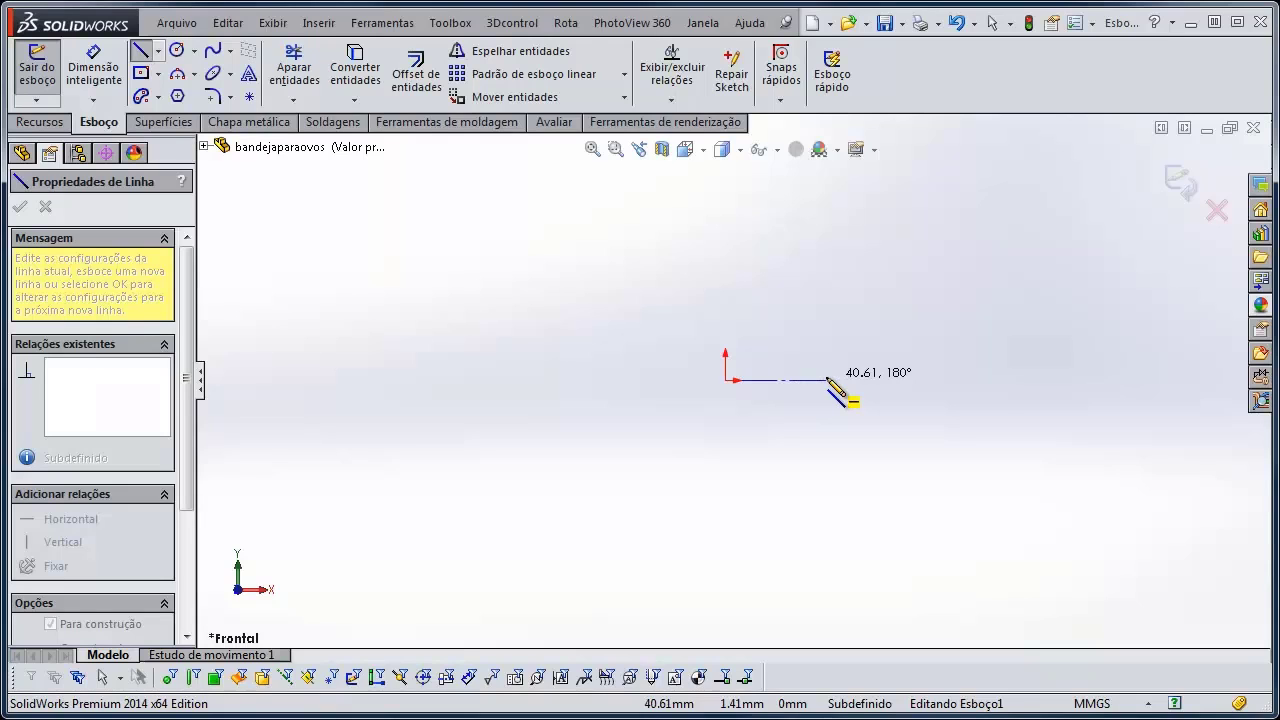
click(826, 380)
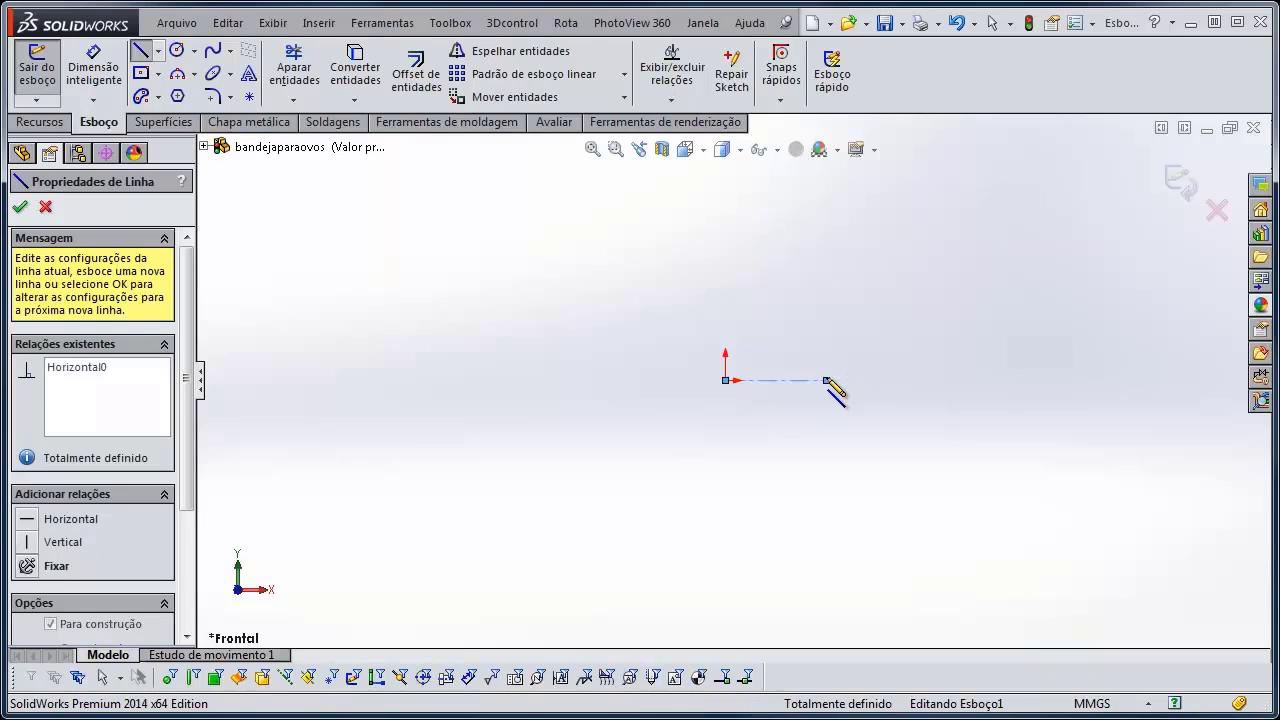
Draw a vertical line up from the centerline's end, a horizontal line outward from its top, and a shorter one from its base
click(158, 52)
click(168, 68)
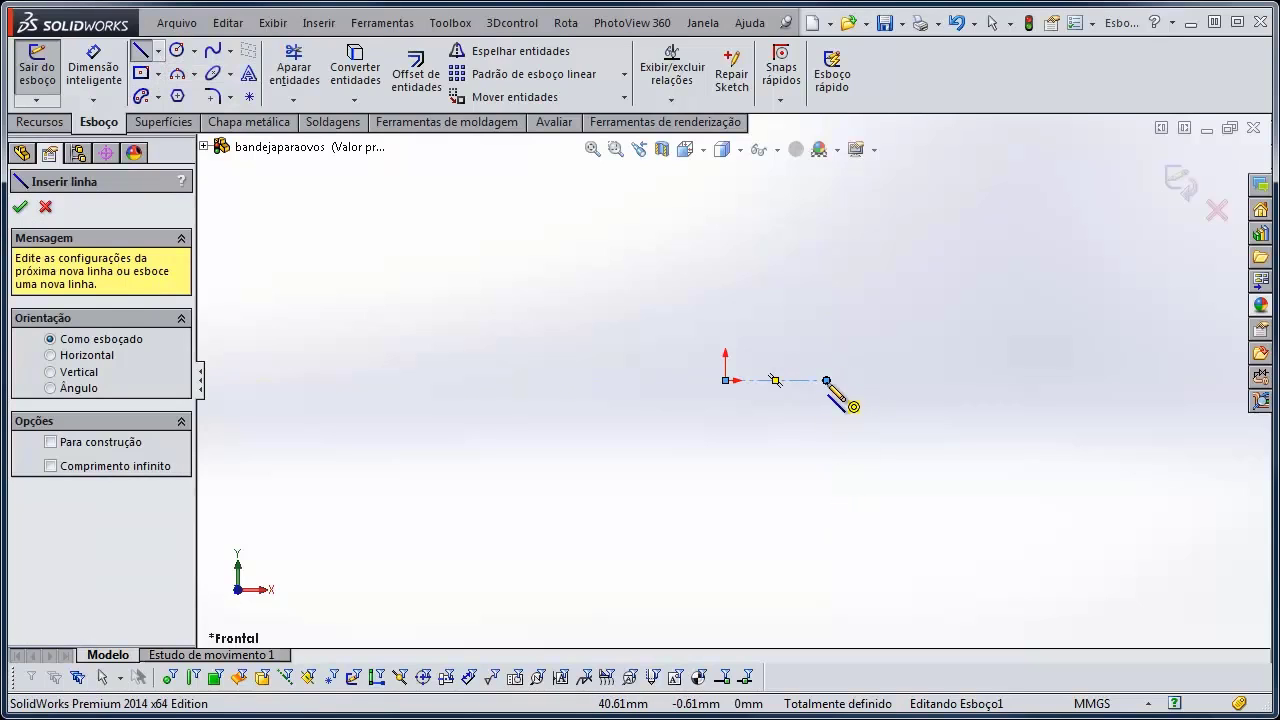
click(826, 380)
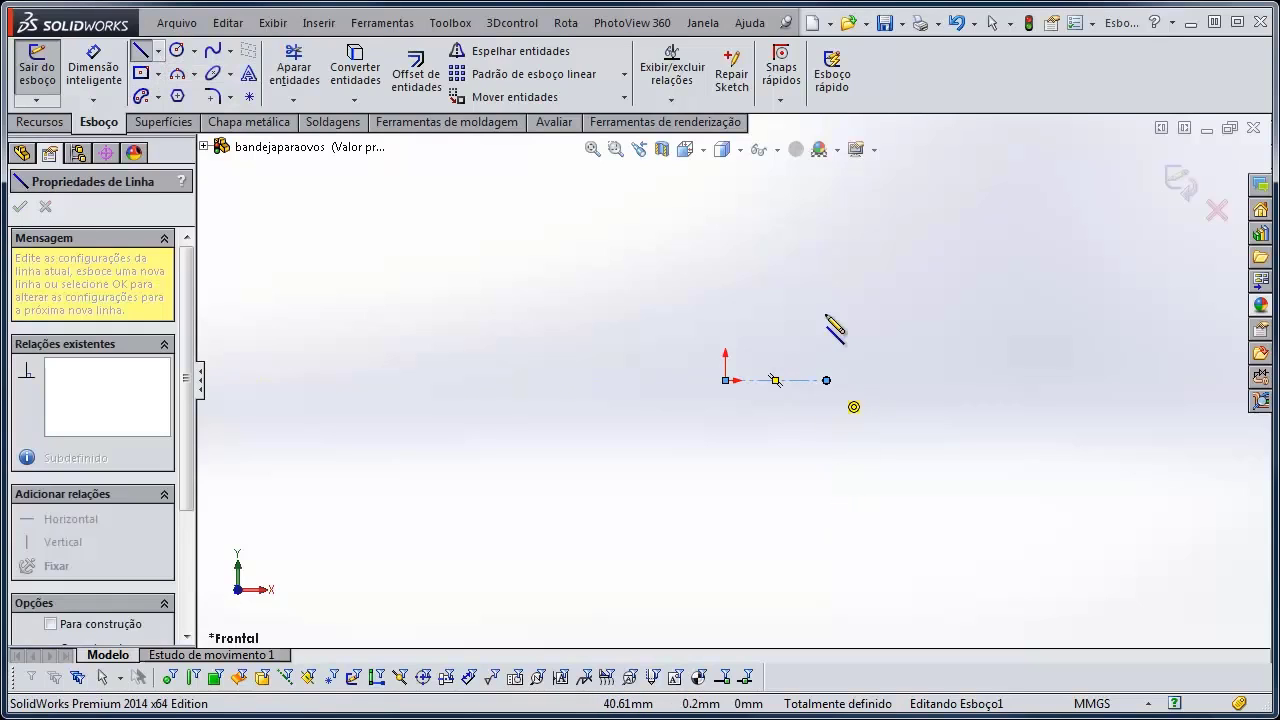
click(826, 227)
click(947, 227)
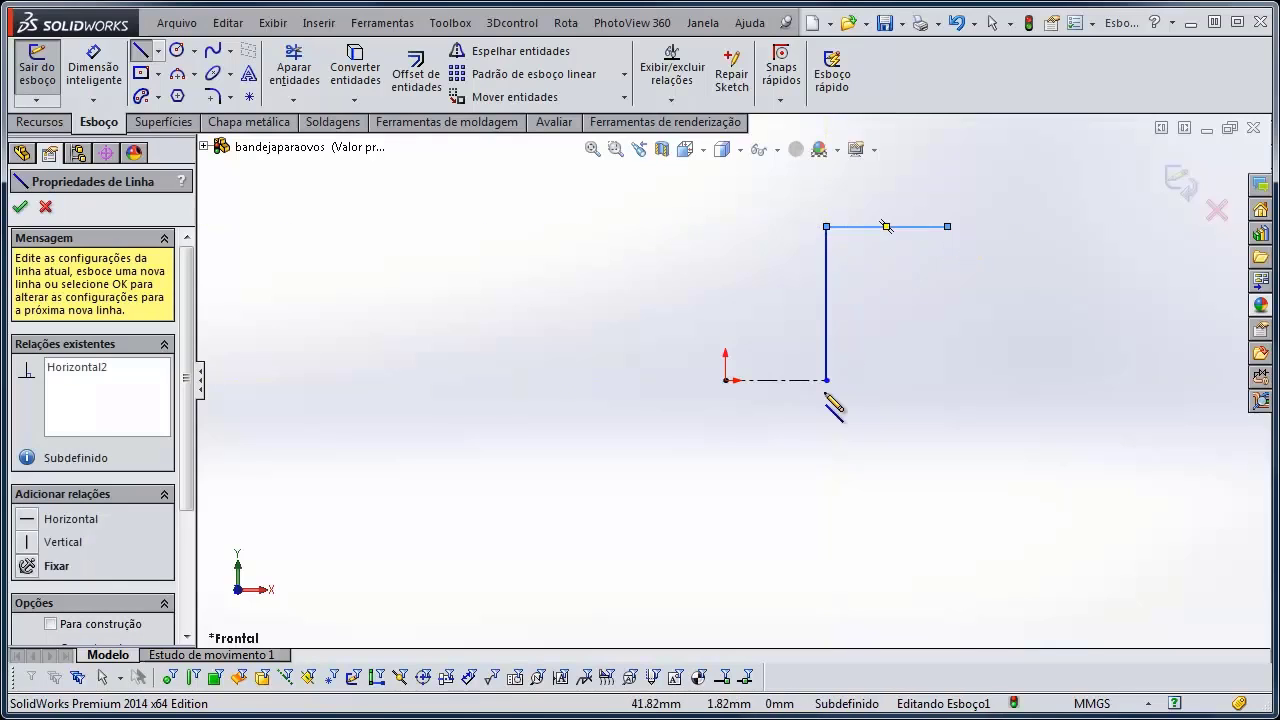
click(826, 380)
click(893, 380)
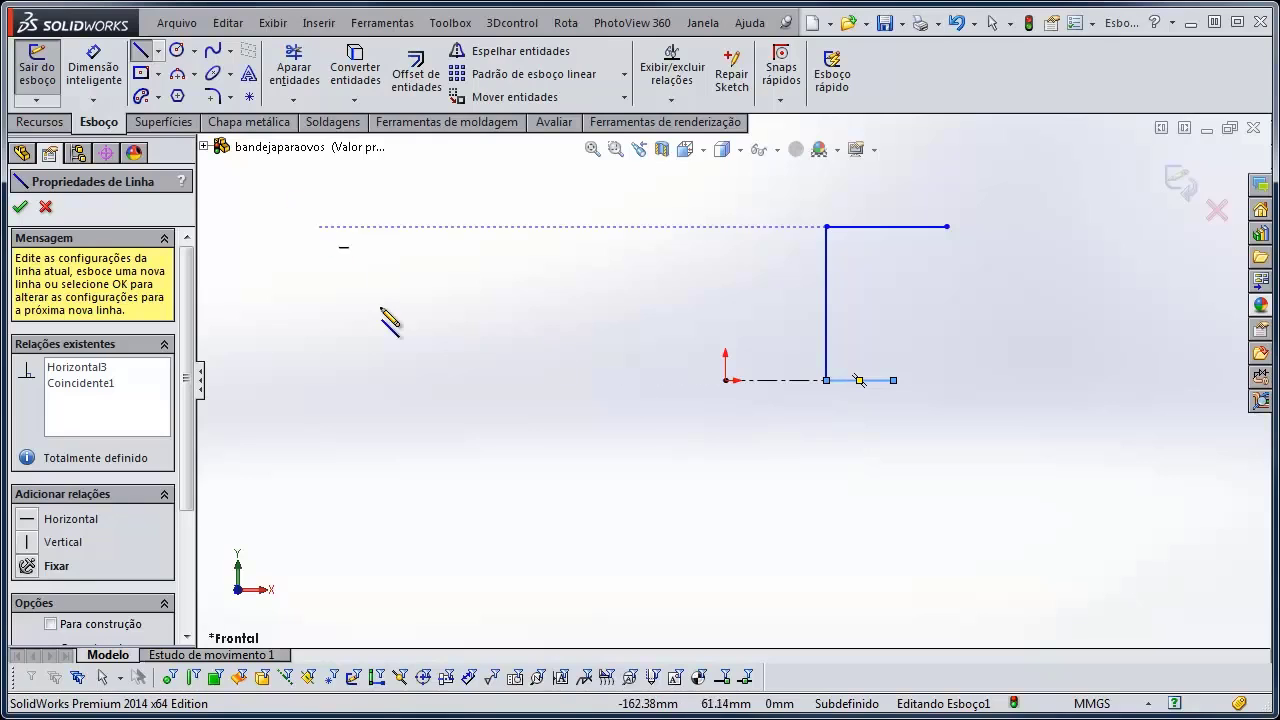
Draw a slanted centerline joining the horizontal lines' outer ends, plus vertical centerlines about 25 mm up from the lower end and down from the upper end
click(158, 50)
click(195, 93)
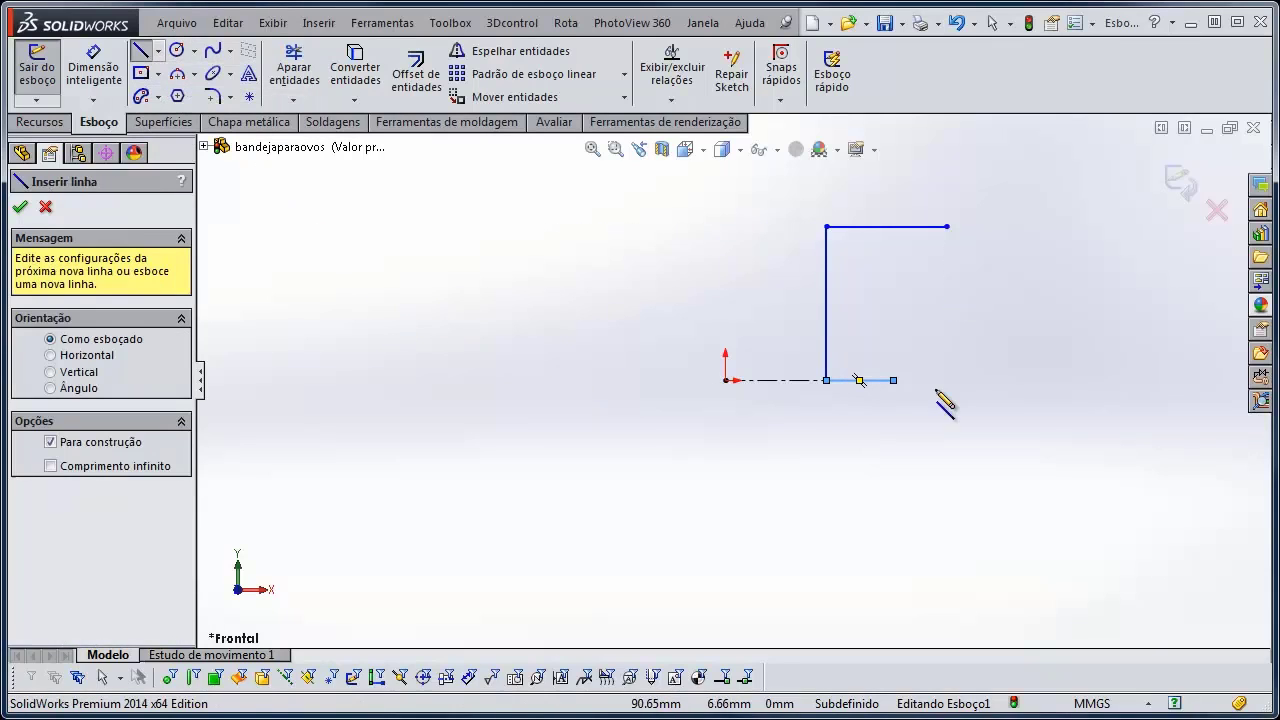
click(947, 228)
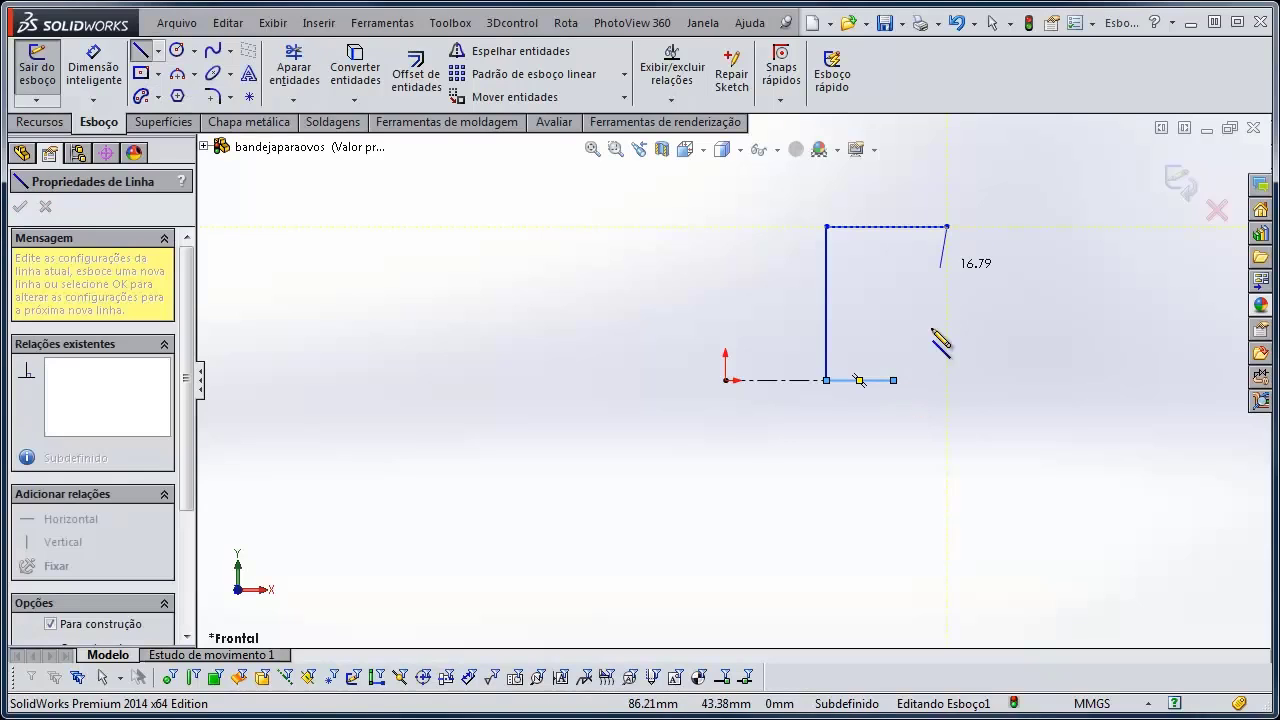
click(893, 380)
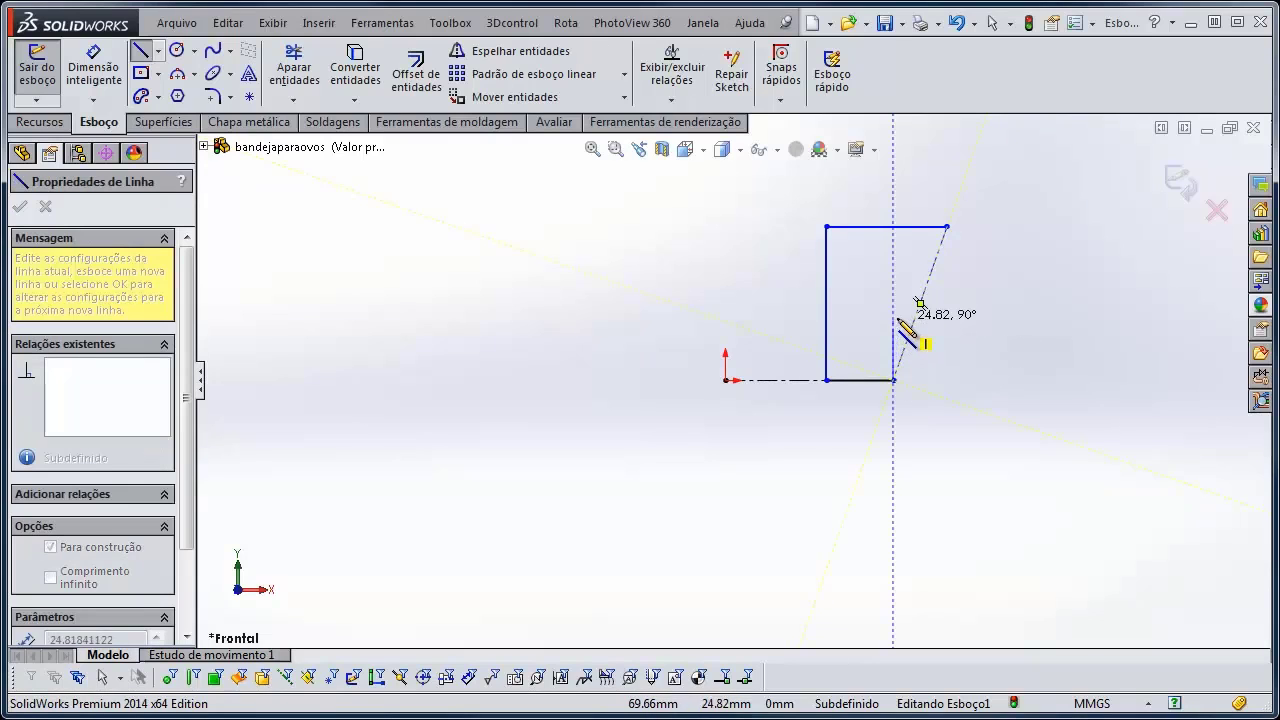
click(947, 227)
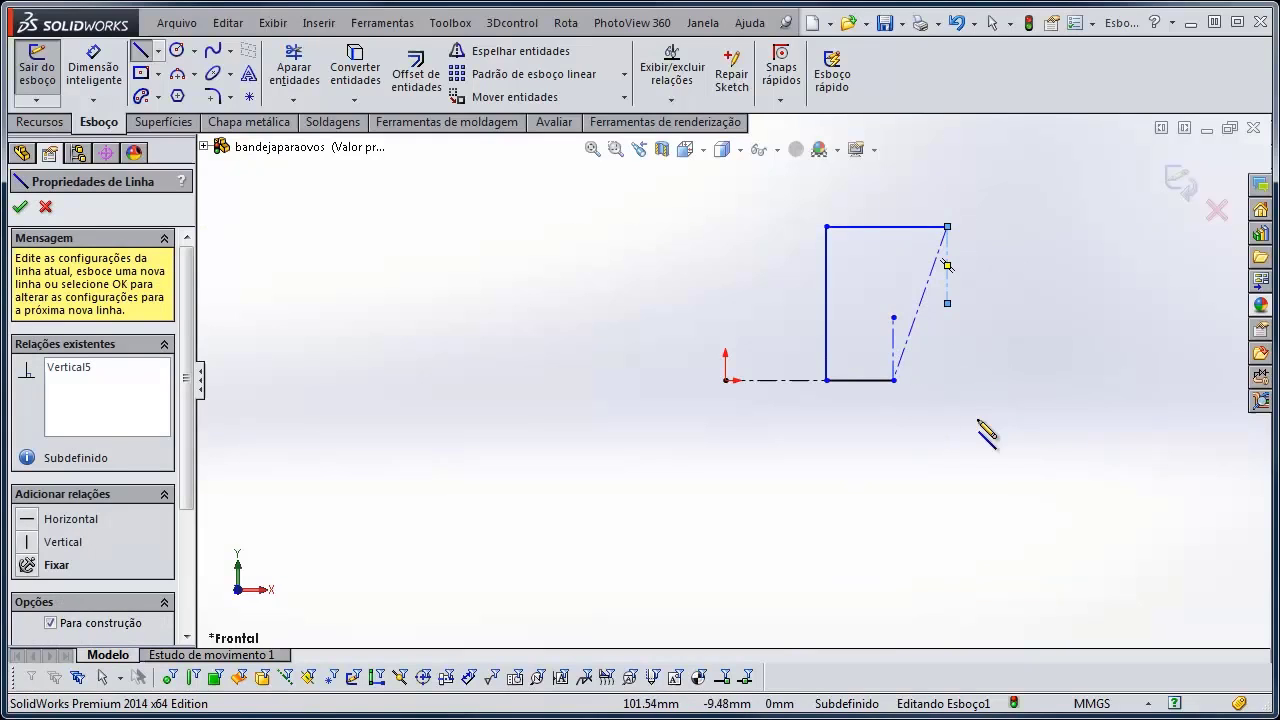
key(Escape)
scroll(971, 313, down, 4)
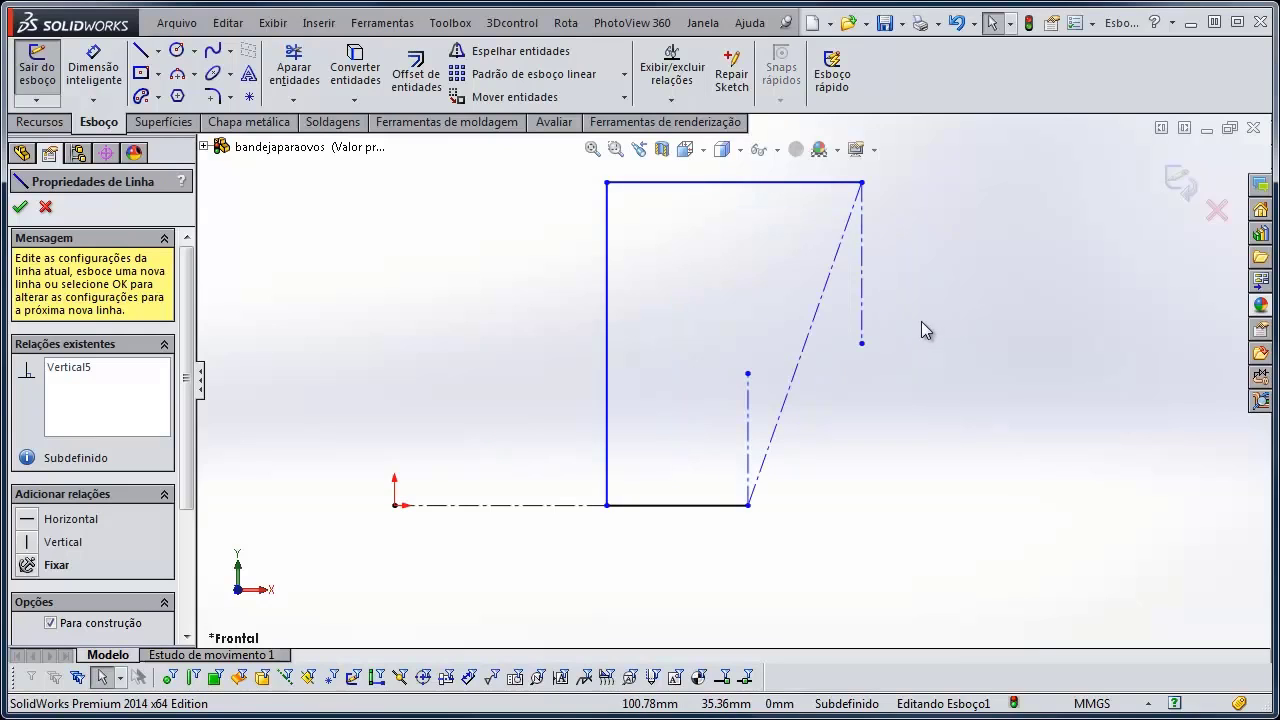
Draw a three-point arc of about 64 mm radius from the base line's outer end to the slanted centerline's midpoint, bulging inward
click(177, 78)
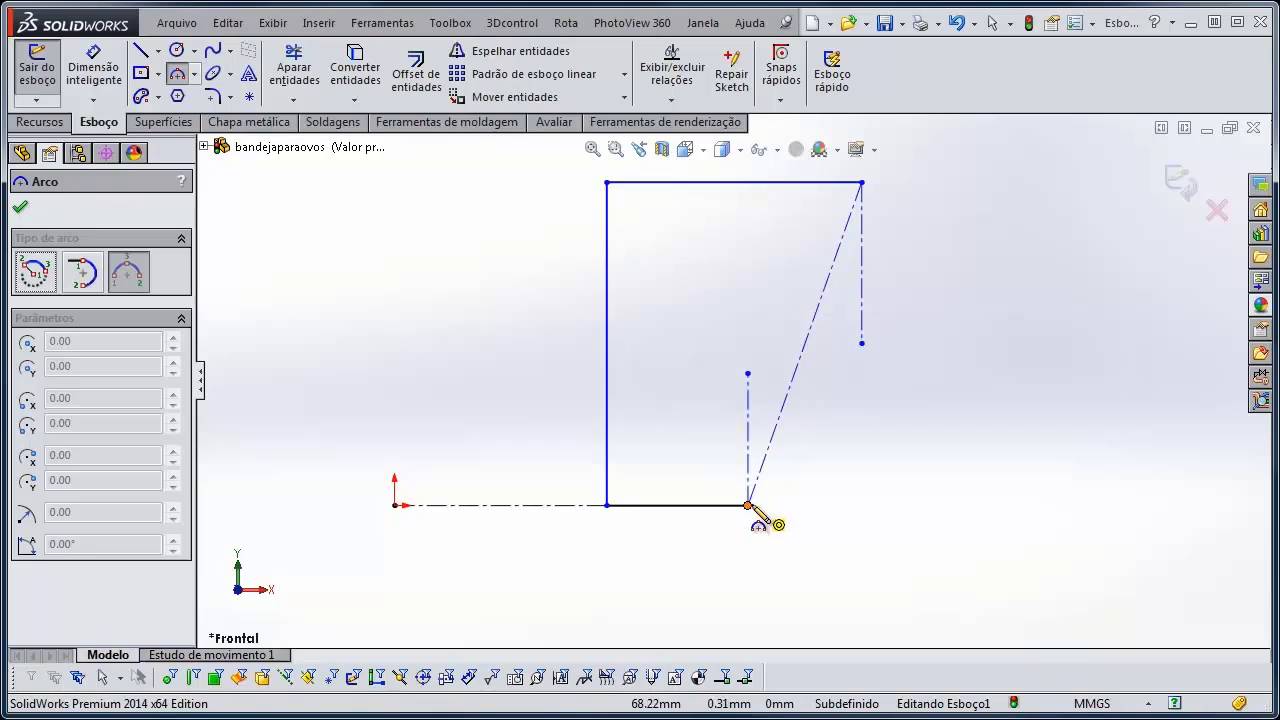
click(748, 505)
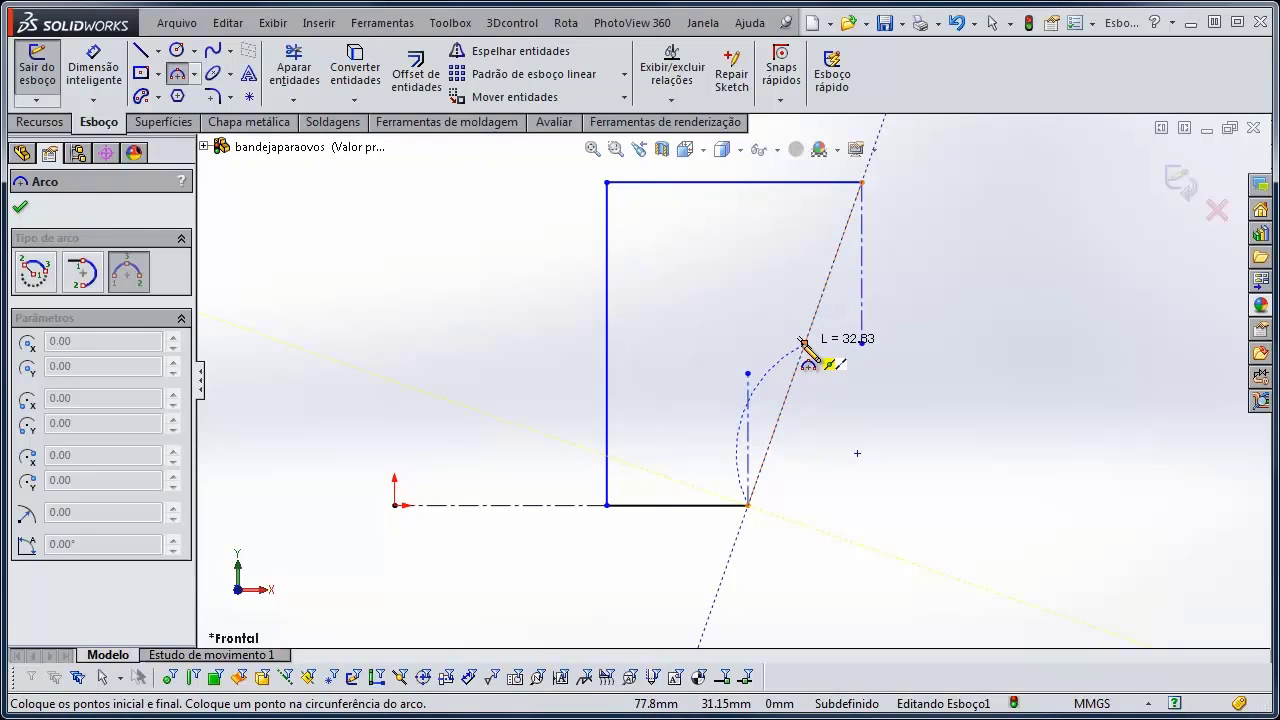
click(803, 343)
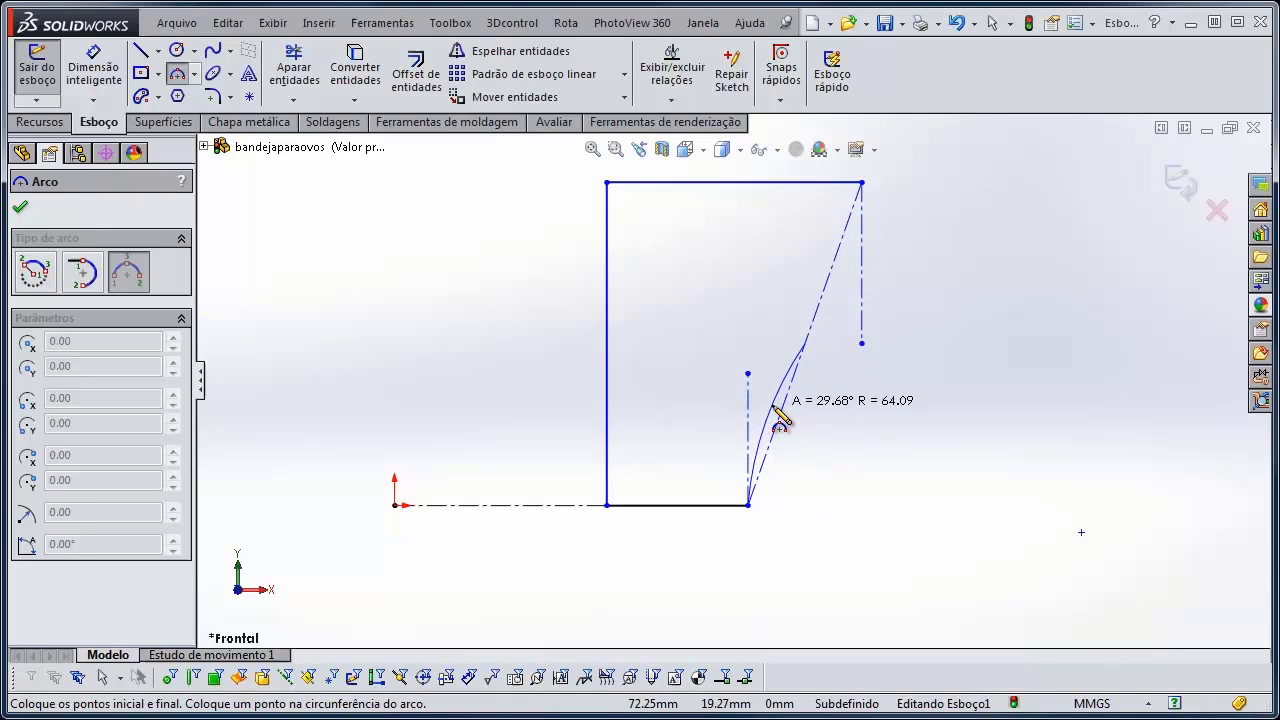
click(776, 410)
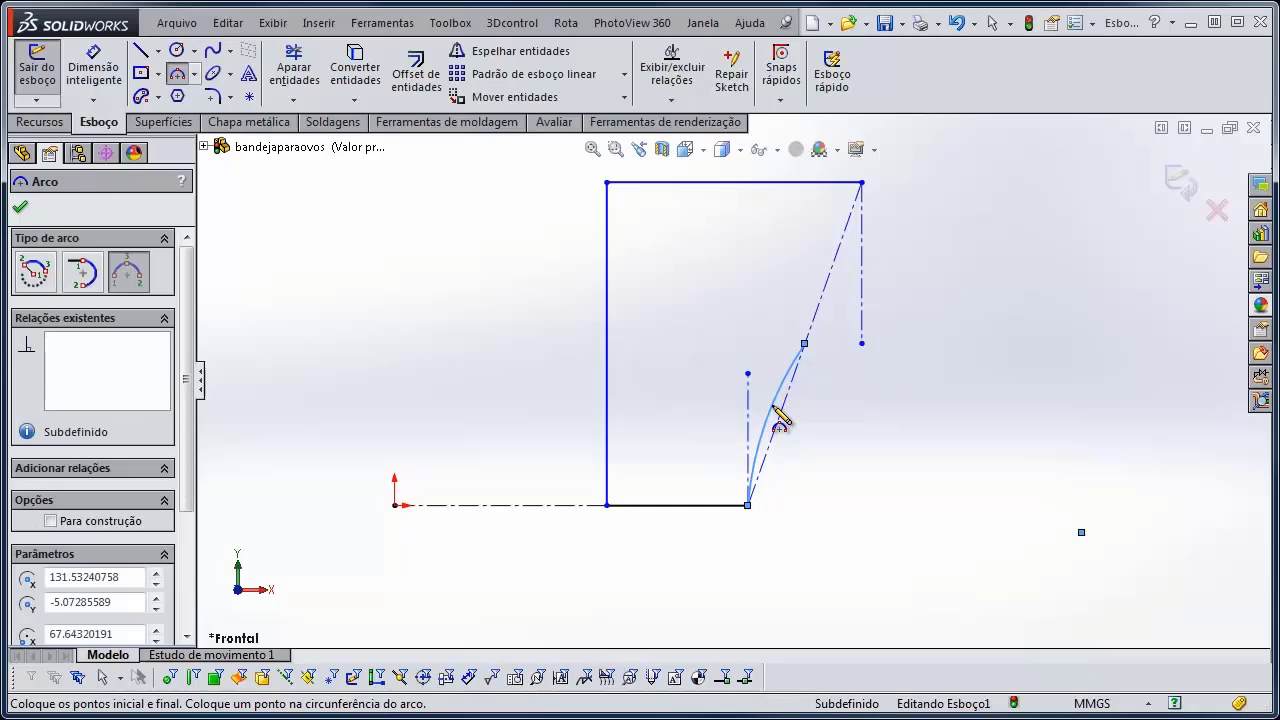
Draw a three-point arc of about 50 mm radius from the top line's outer end to the first arc's upper end, bulging outward
click(862, 184)
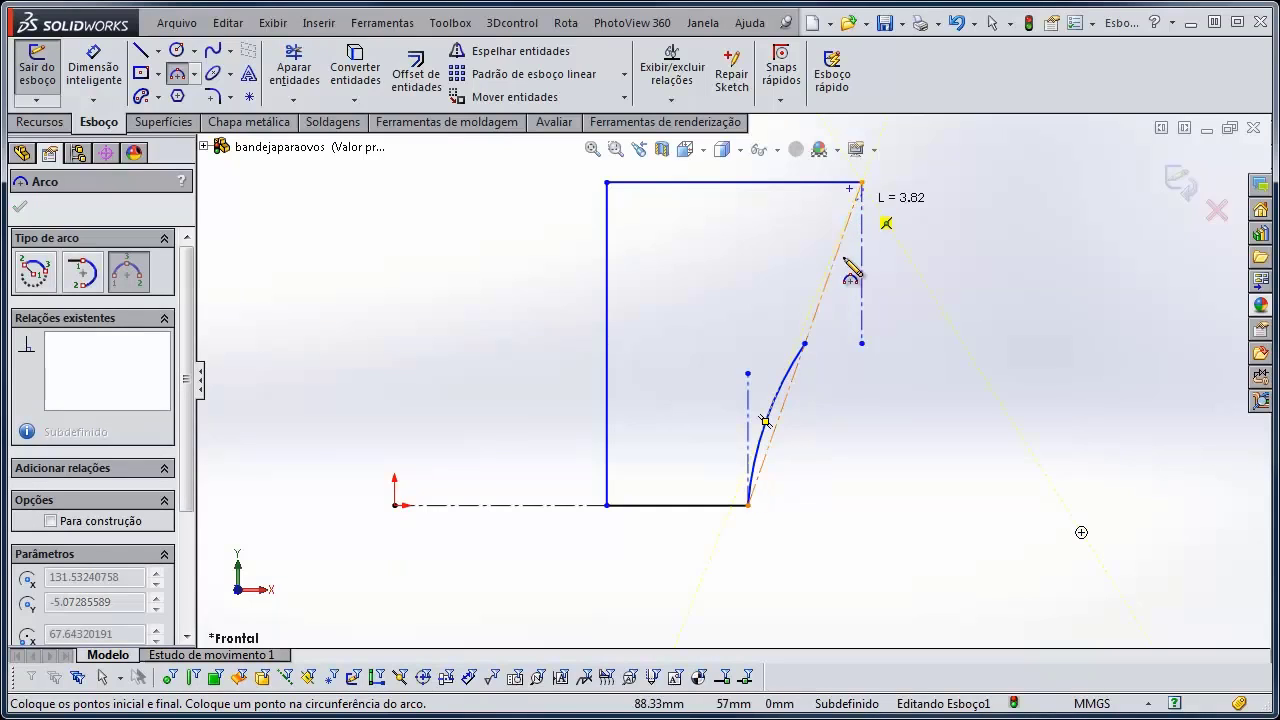
click(805, 343)
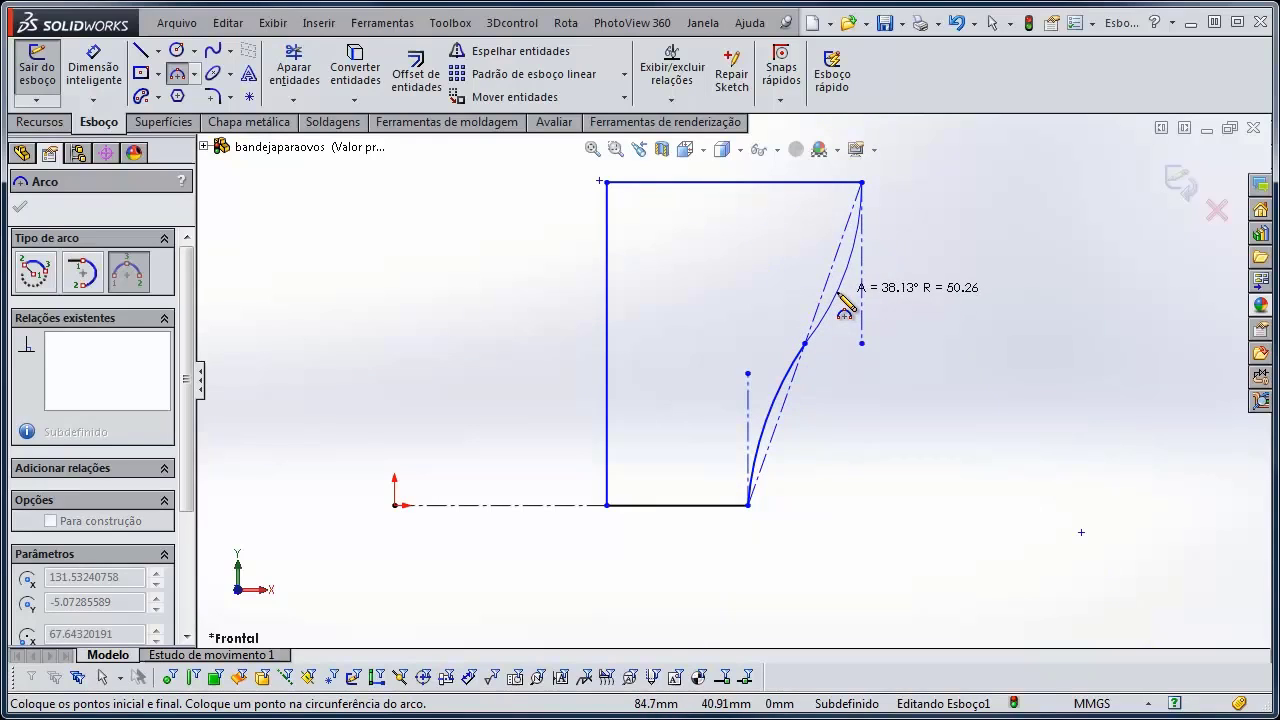
click(839, 297)
key(Escape)
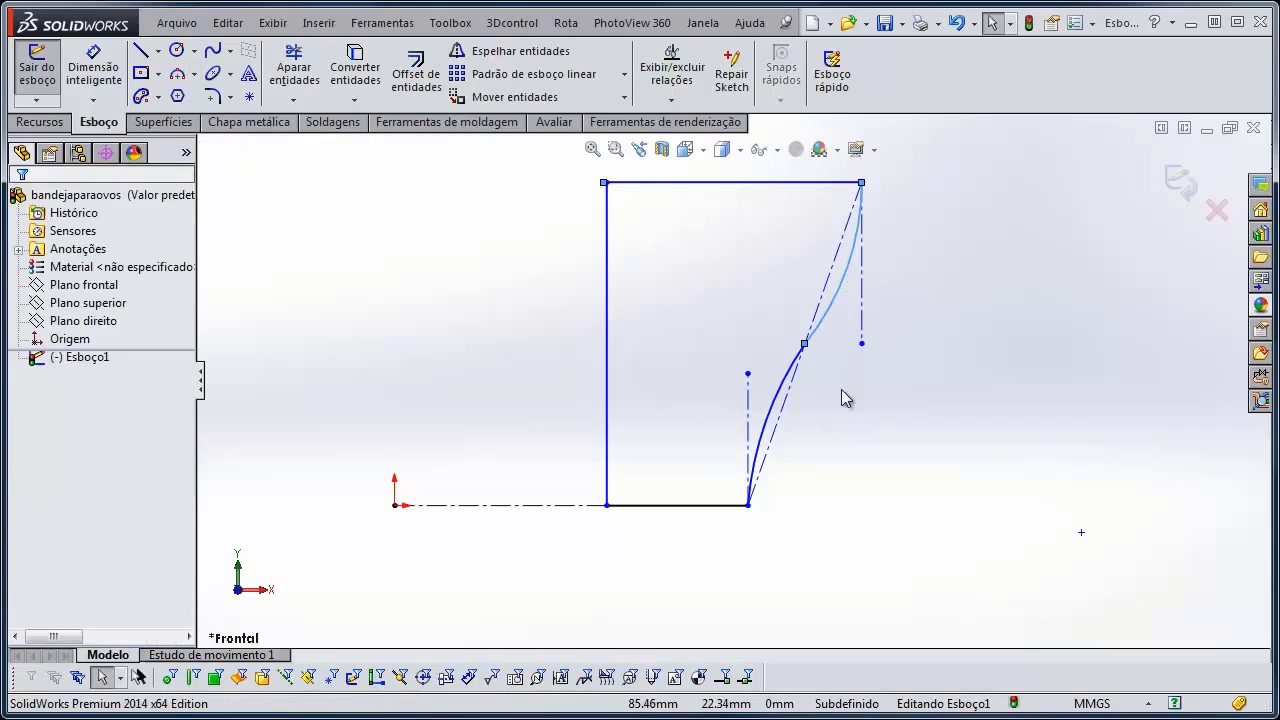
click(840, 396)
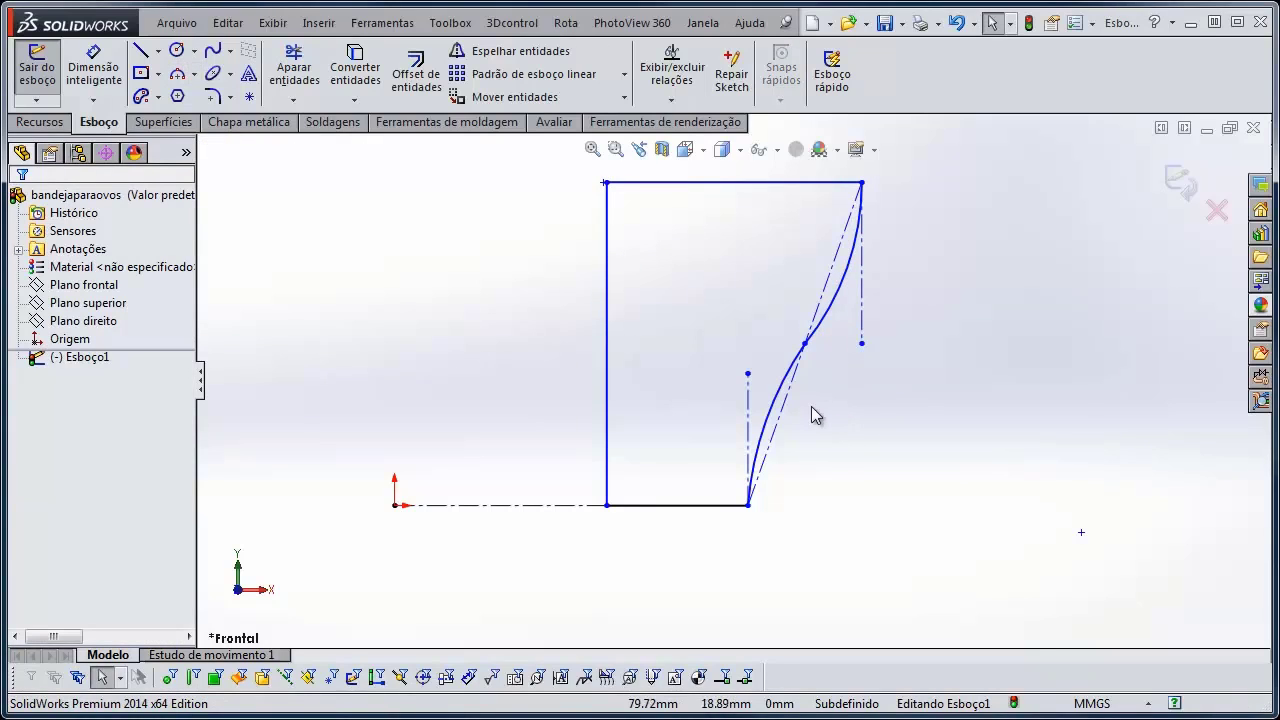
Make the lower arc tangent to the vertical centerline at the base line's outer end
click(752, 430)
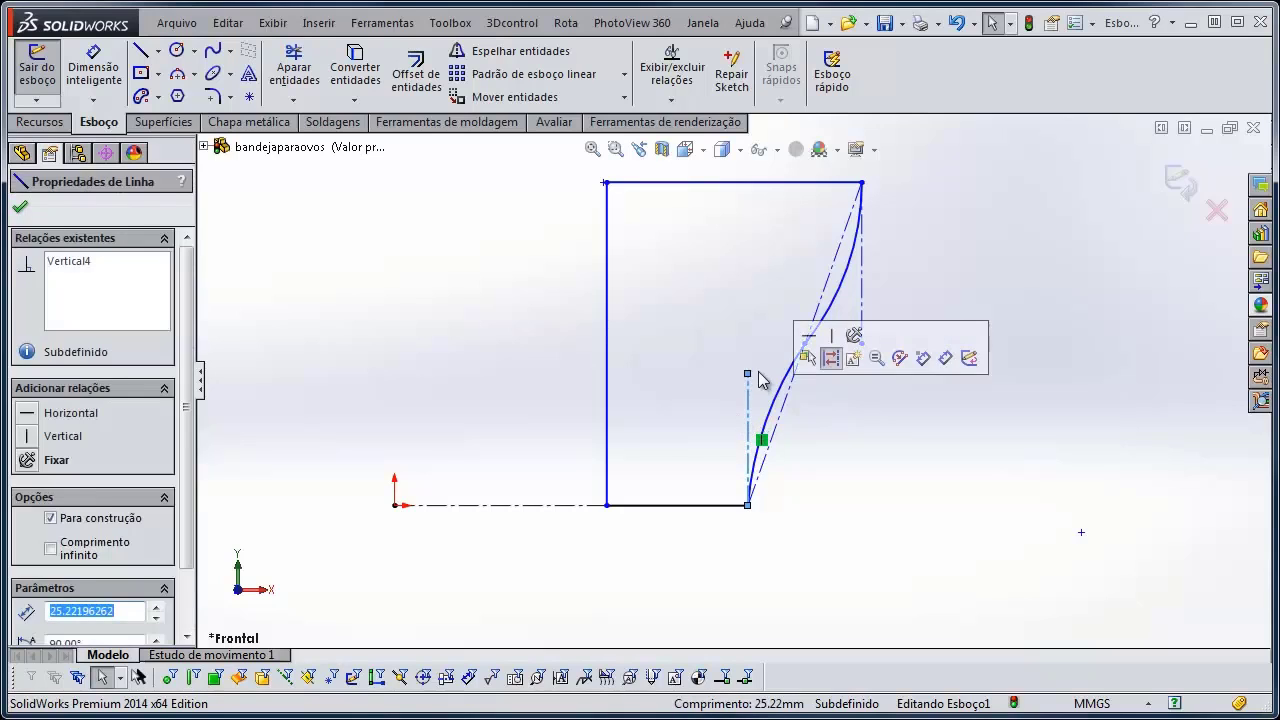
ctrl+click(771, 418)
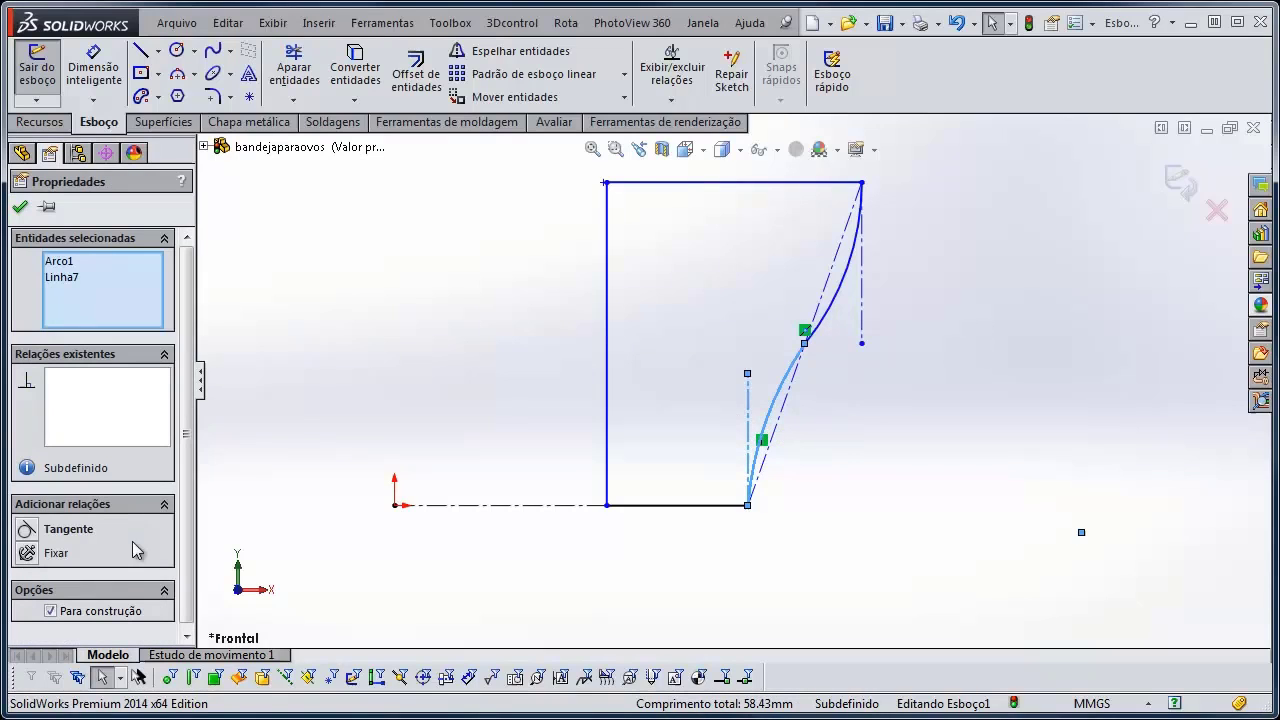
click(28, 530)
click(885, 360)
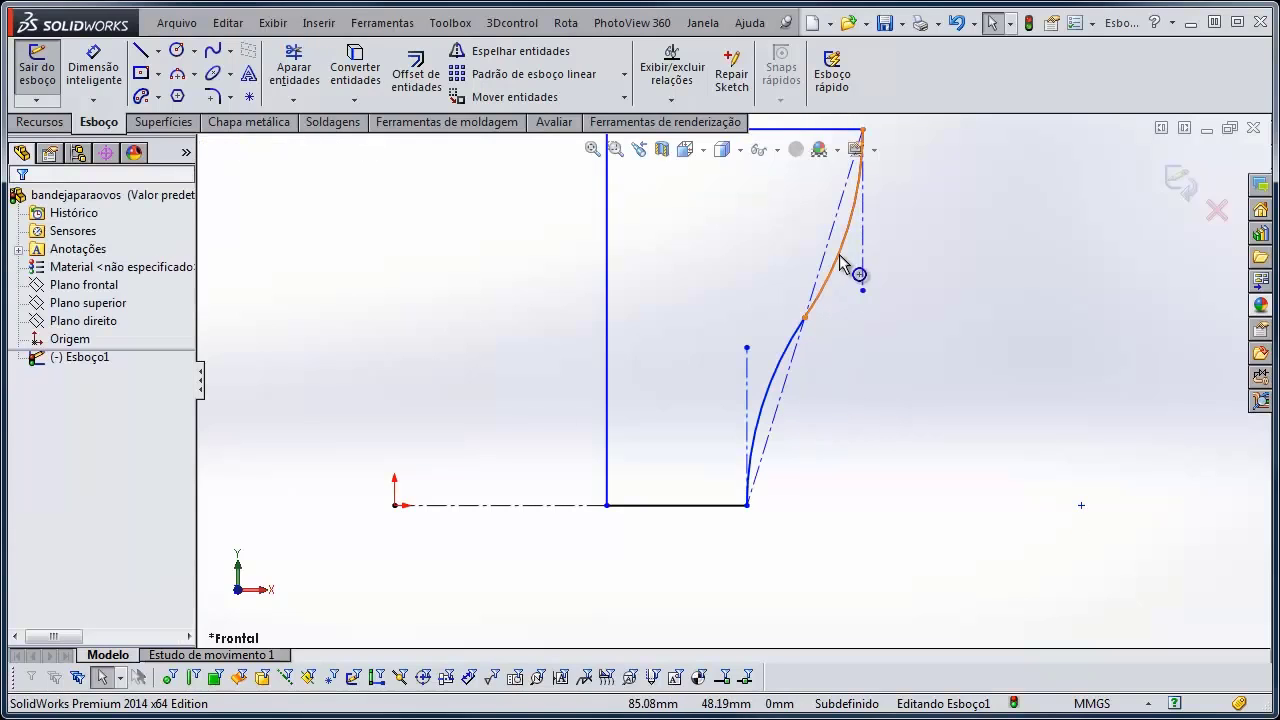
Make the upper arc tangent to the vertical centerline at the top line's outer end
click(846, 292)
ctrl+click(864, 271)
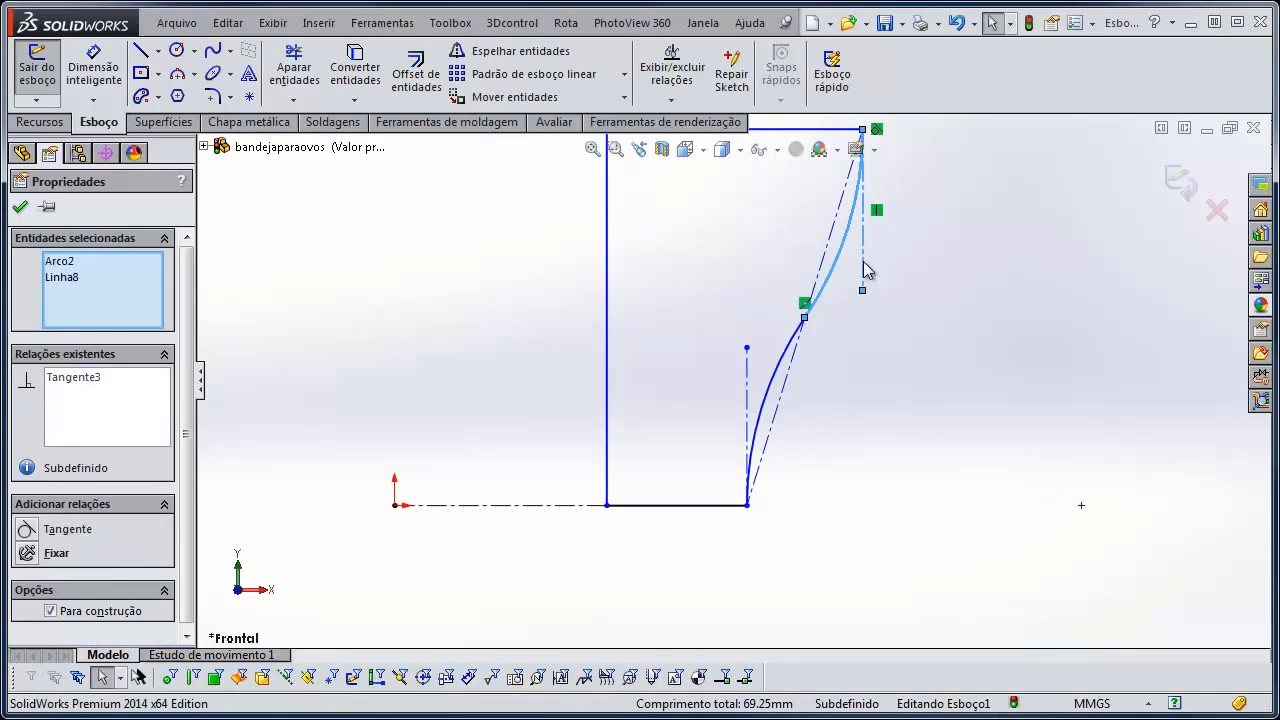
click(28, 530)
click(995, 490)
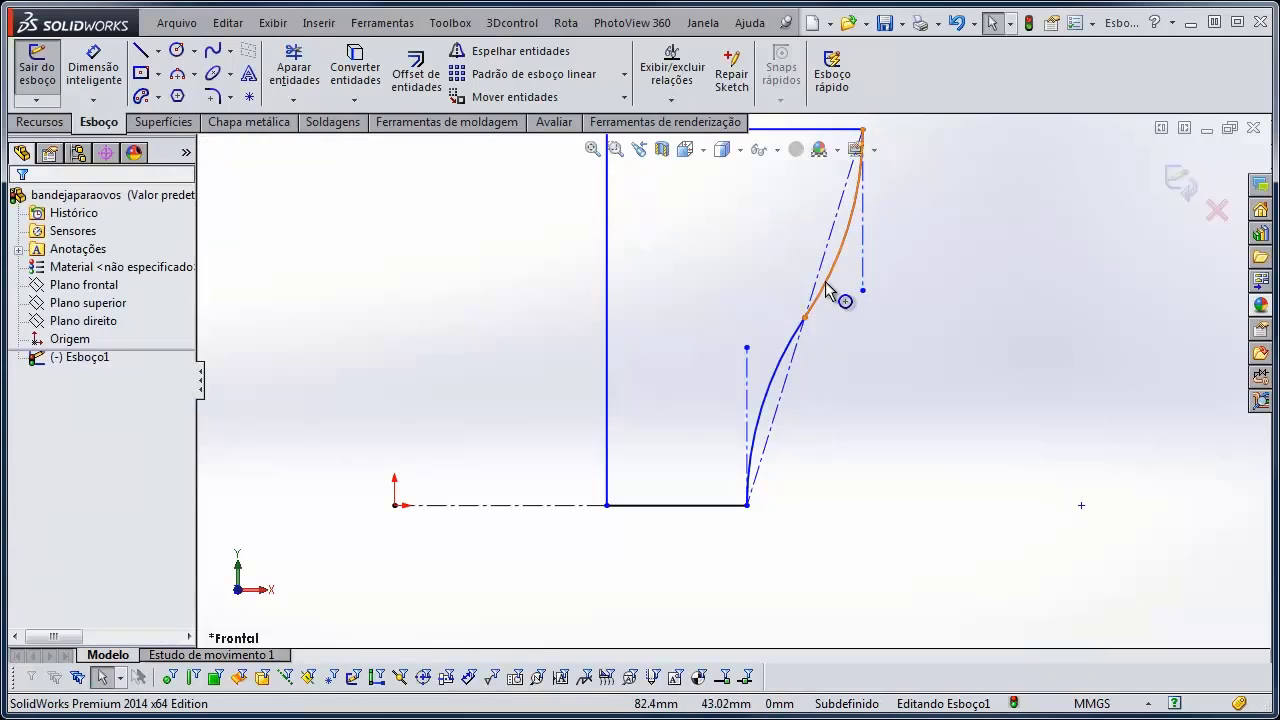
Make the upper and lower arcs of the S-curve tangent to each other
click(830, 282)
ctrl+click(784, 354)
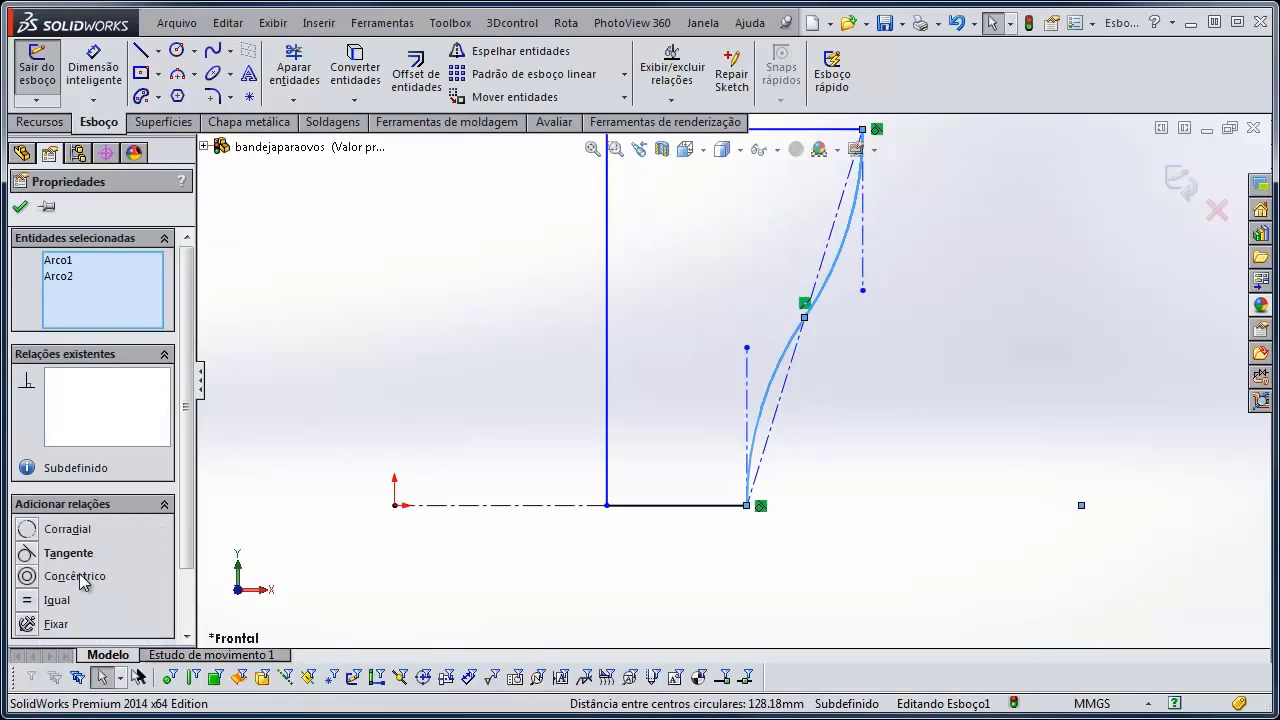
click(28, 553)
click(858, 526)
key(f)
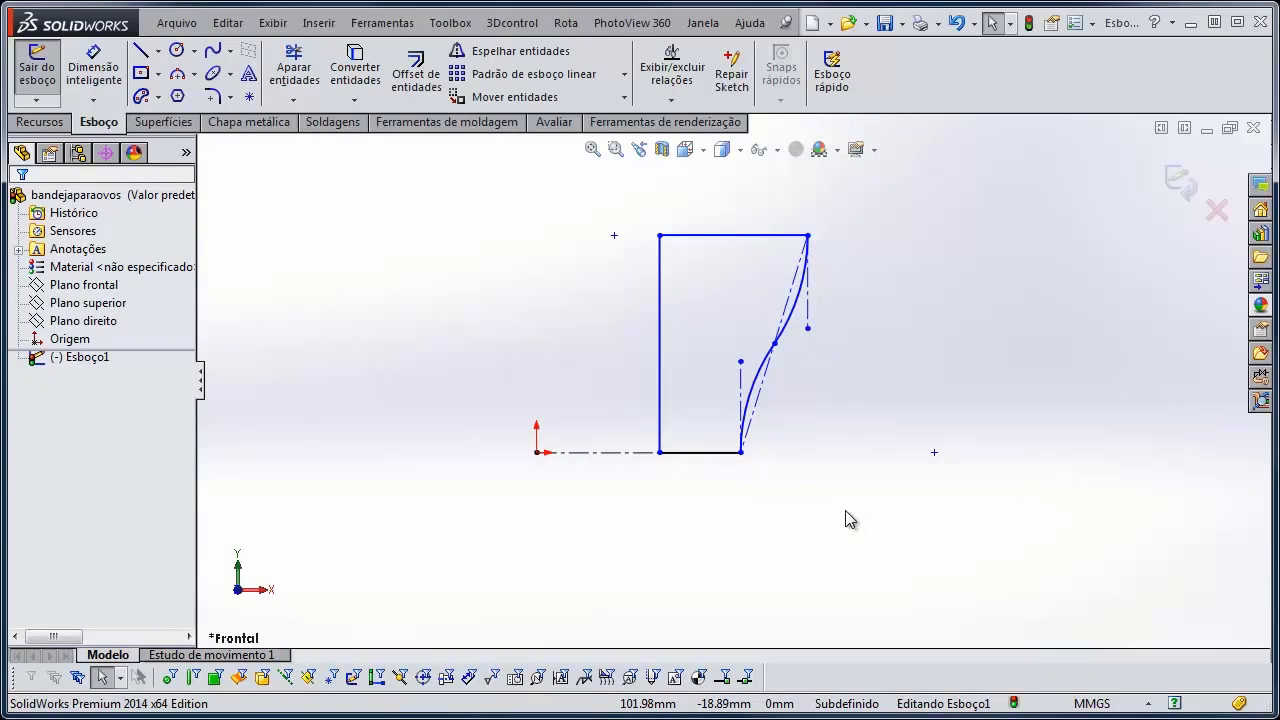
Convert the profile's inner vertical line to construction geometry
click(658, 300)
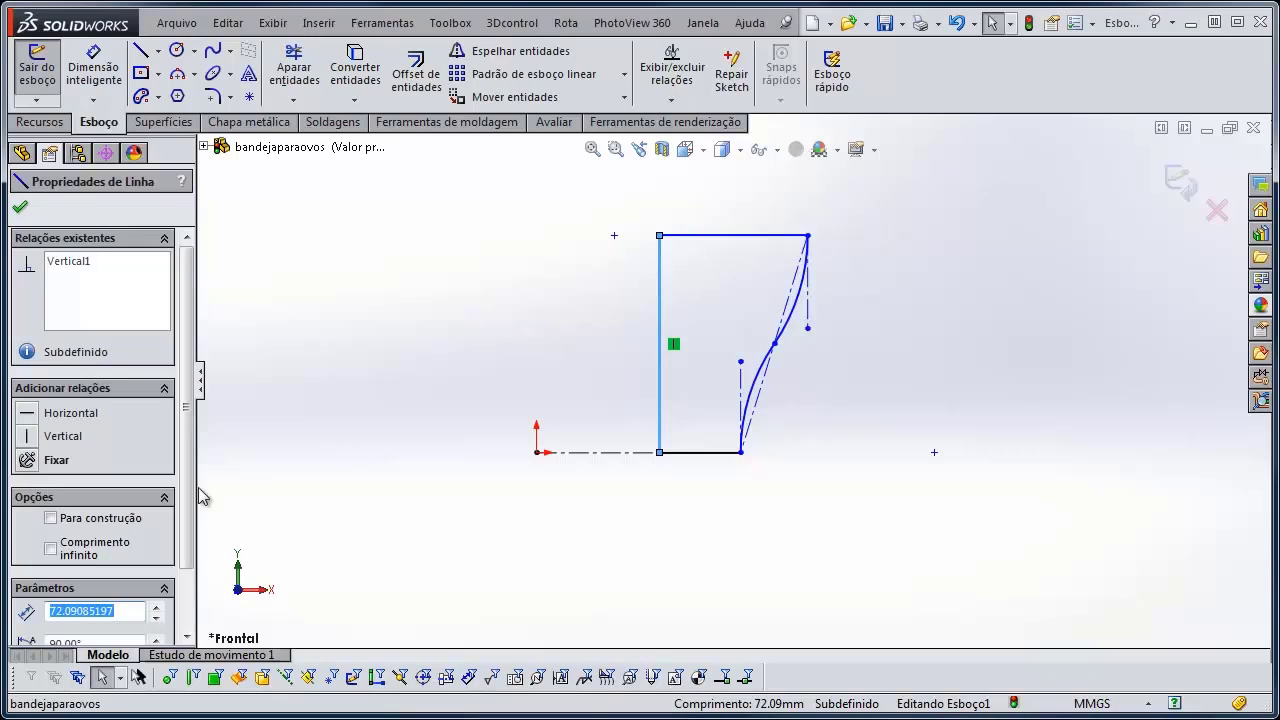
click(51, 518)
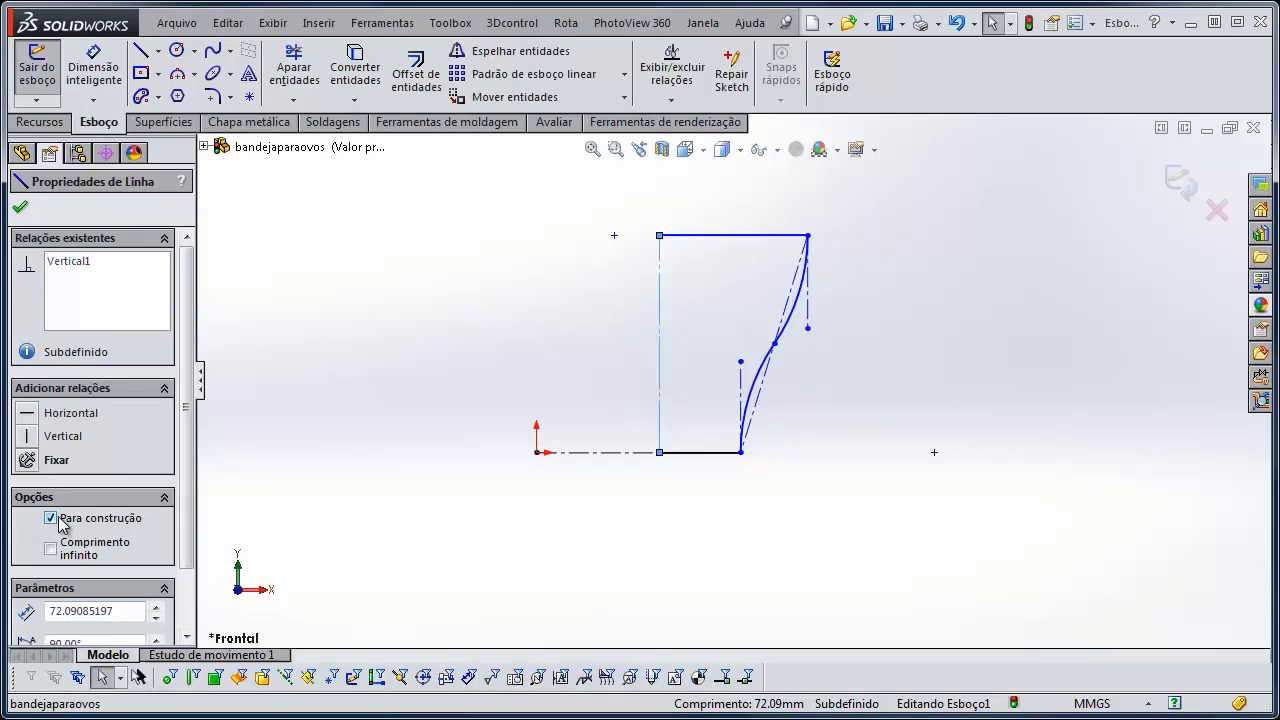
click(485, 545)
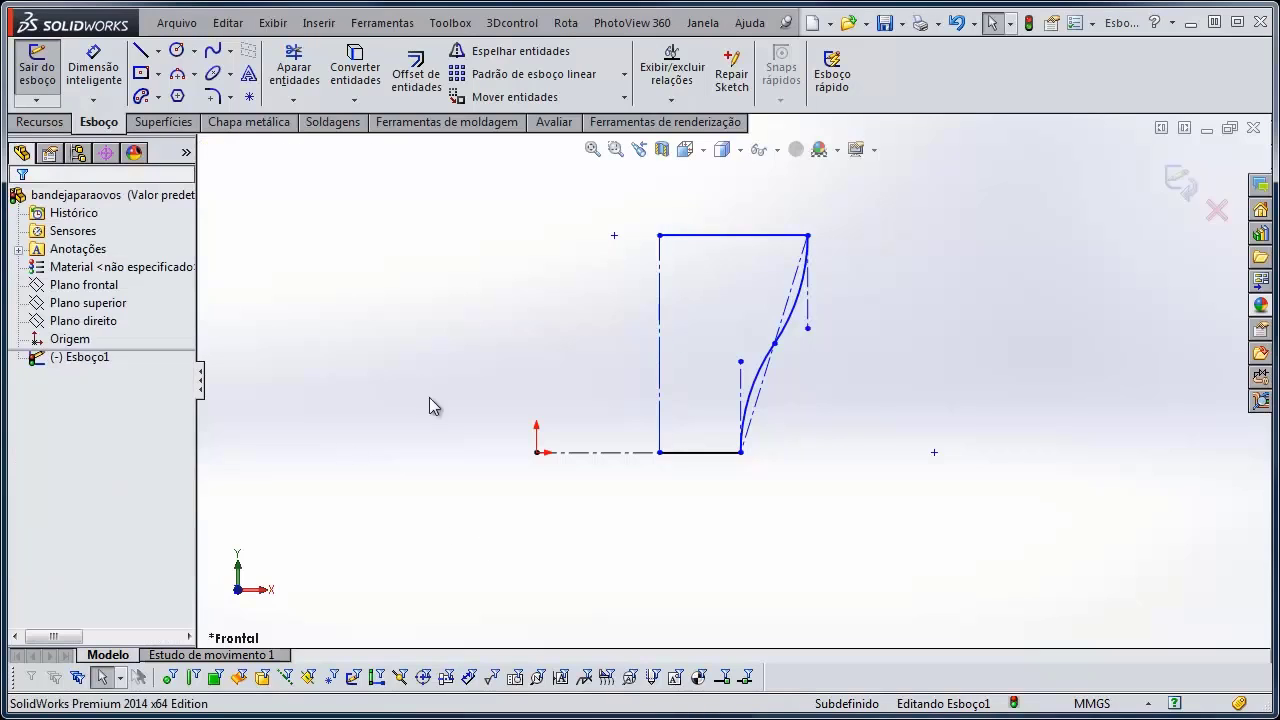
Dimension the top line's outer end as a 50 mm diameter about the vertical construction line
click(100, 78)
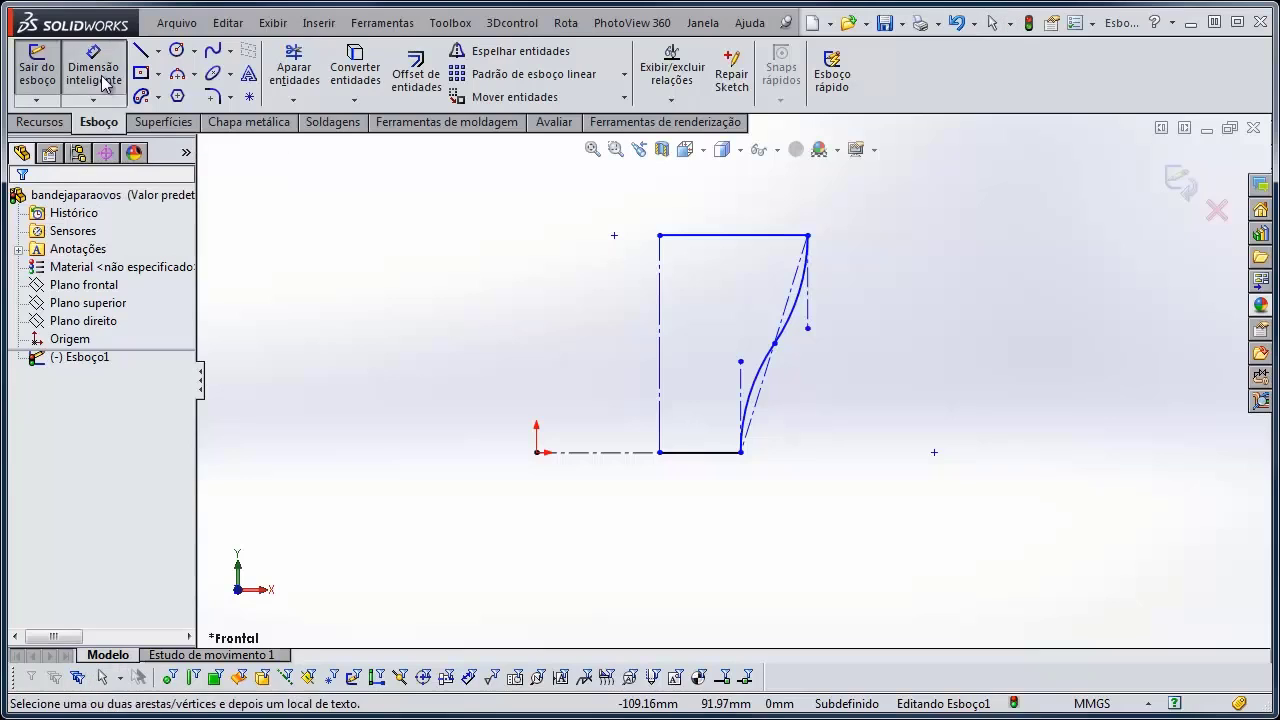
click(810, 237)
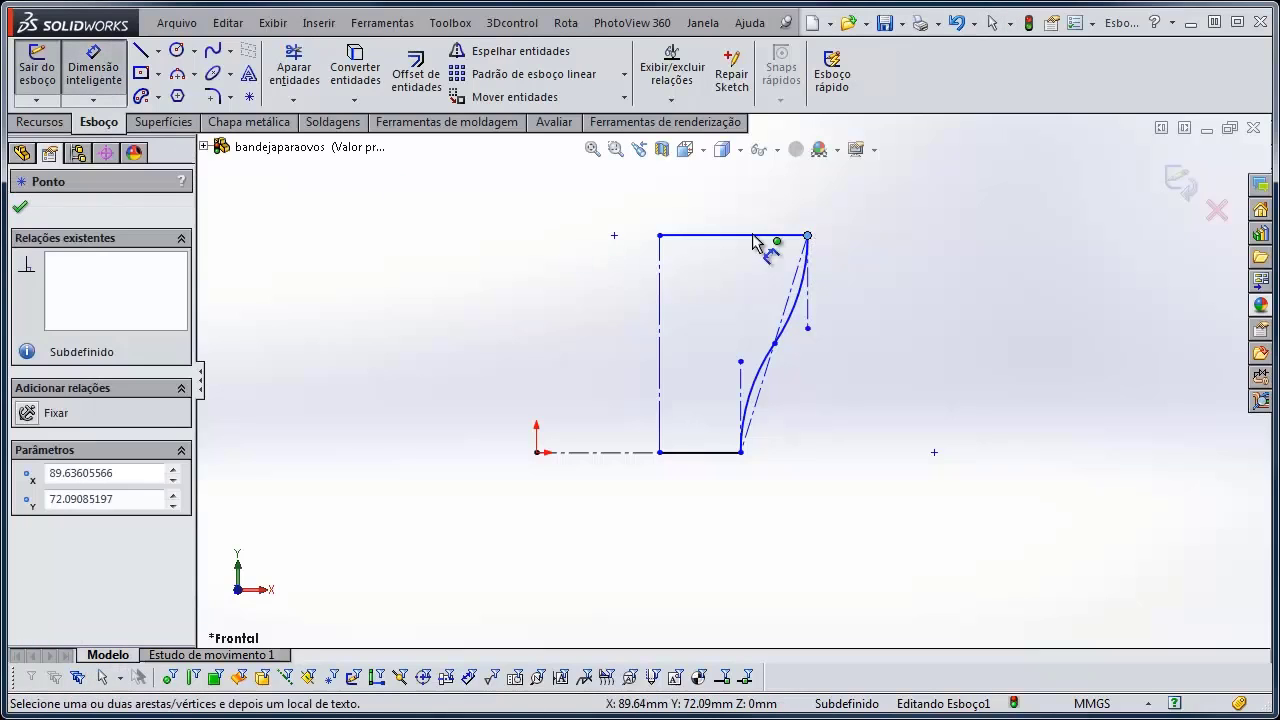
click(659, 265)
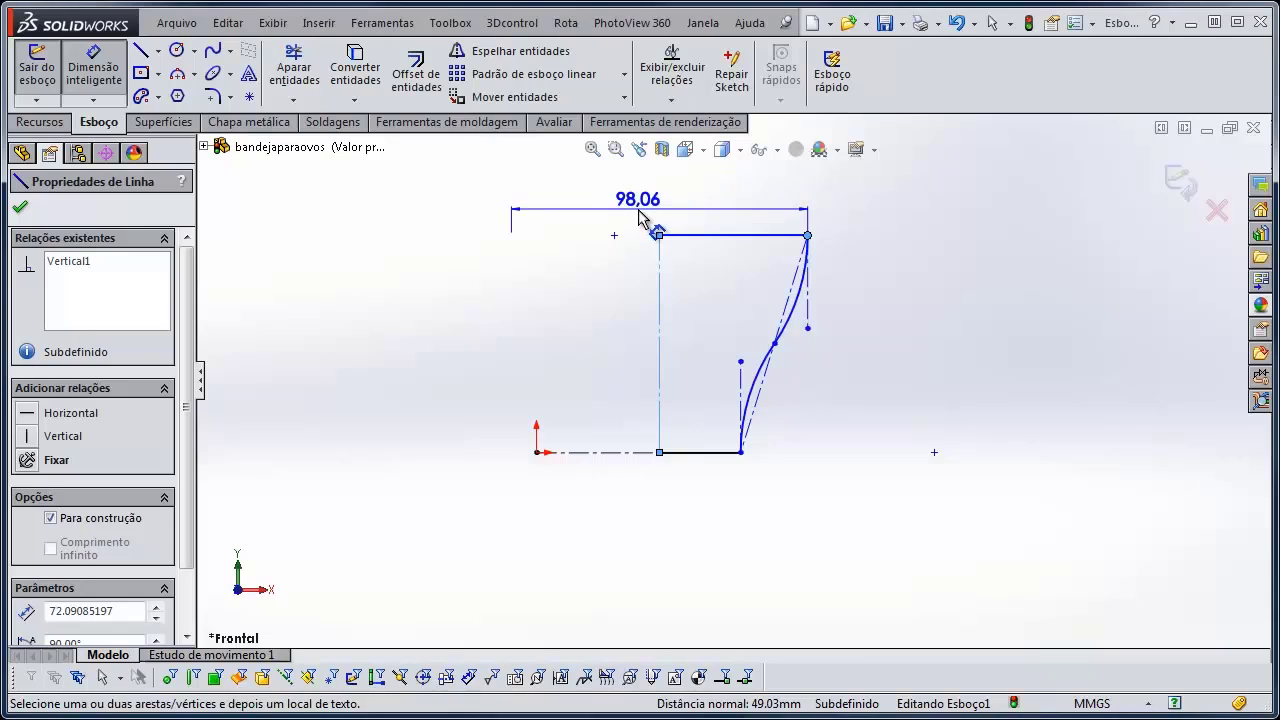
click(586, 218)
text(5)
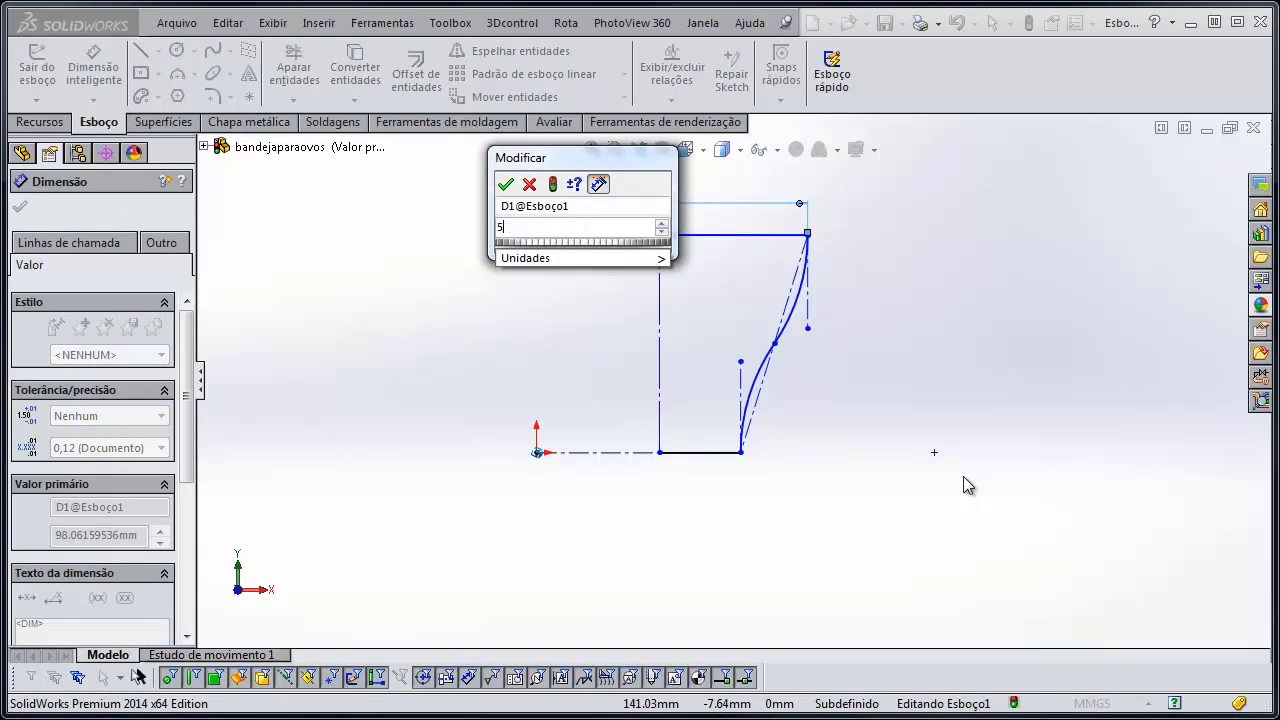
text(600)
key(Return)
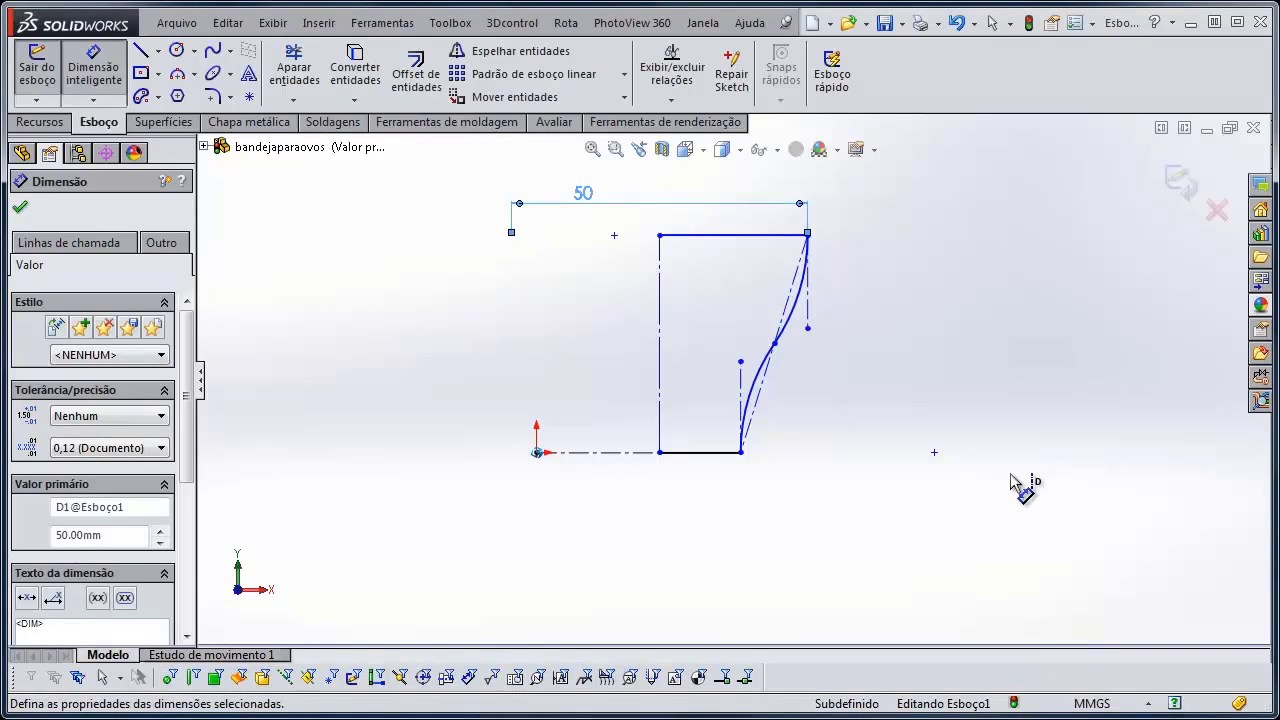
Dimension the base line's outer end as a 28 mm diameter about the vertical construction line
click(741, 453)
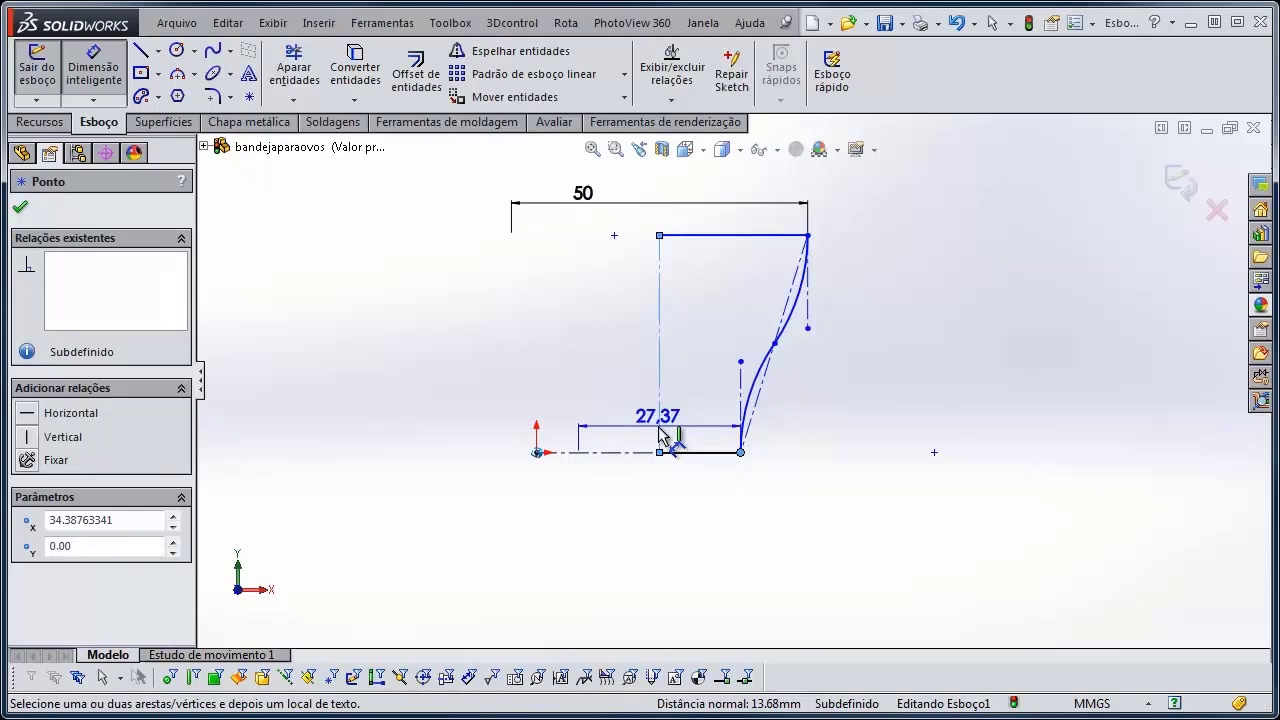
click(672, 518)
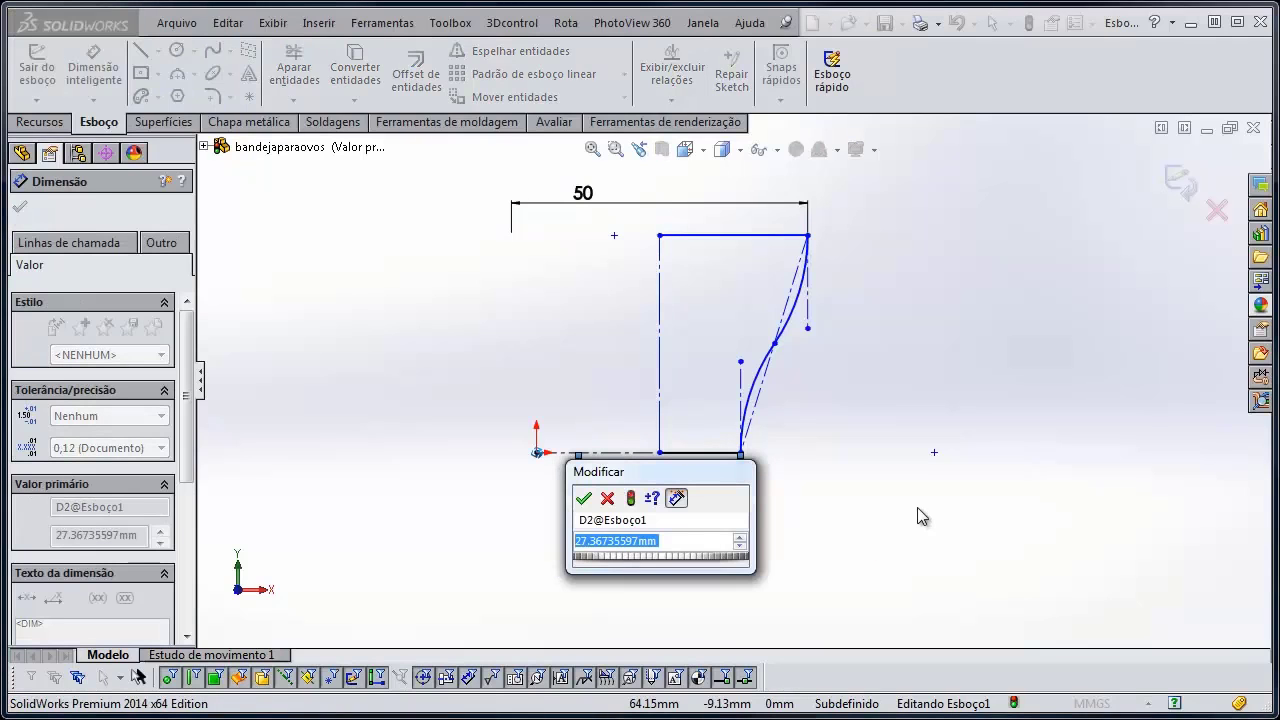
text(28)
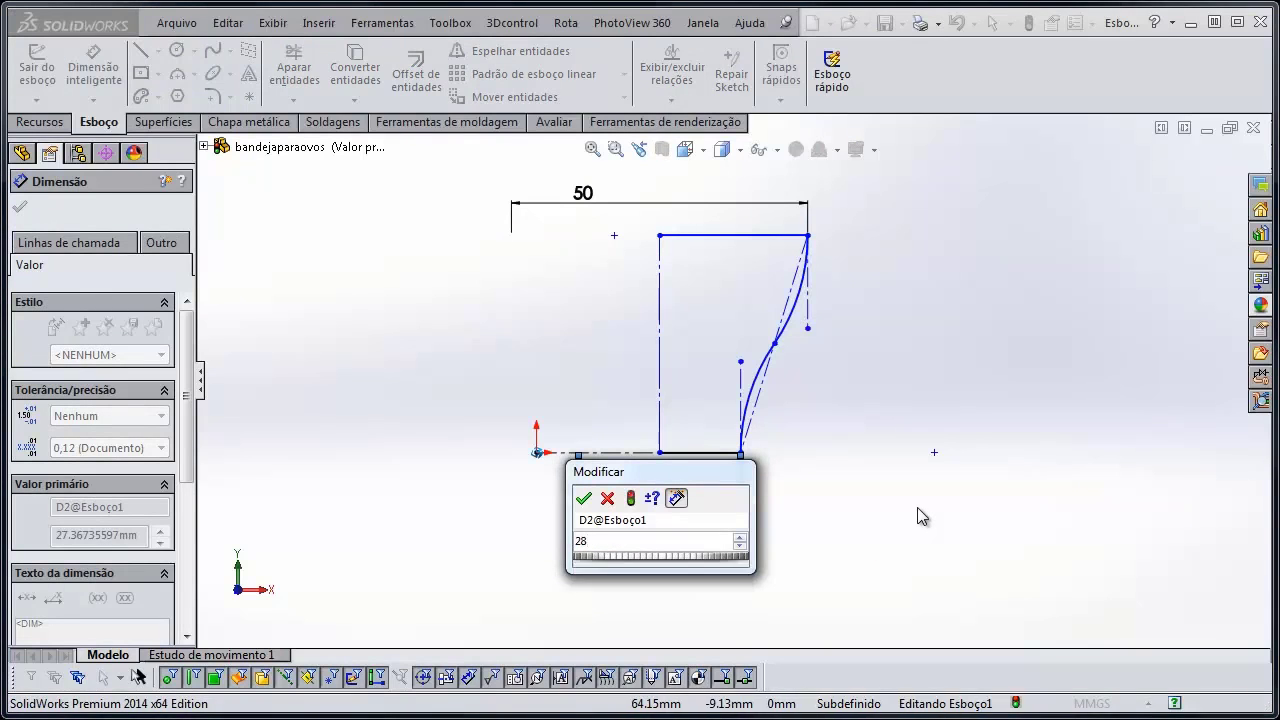
key(Return)
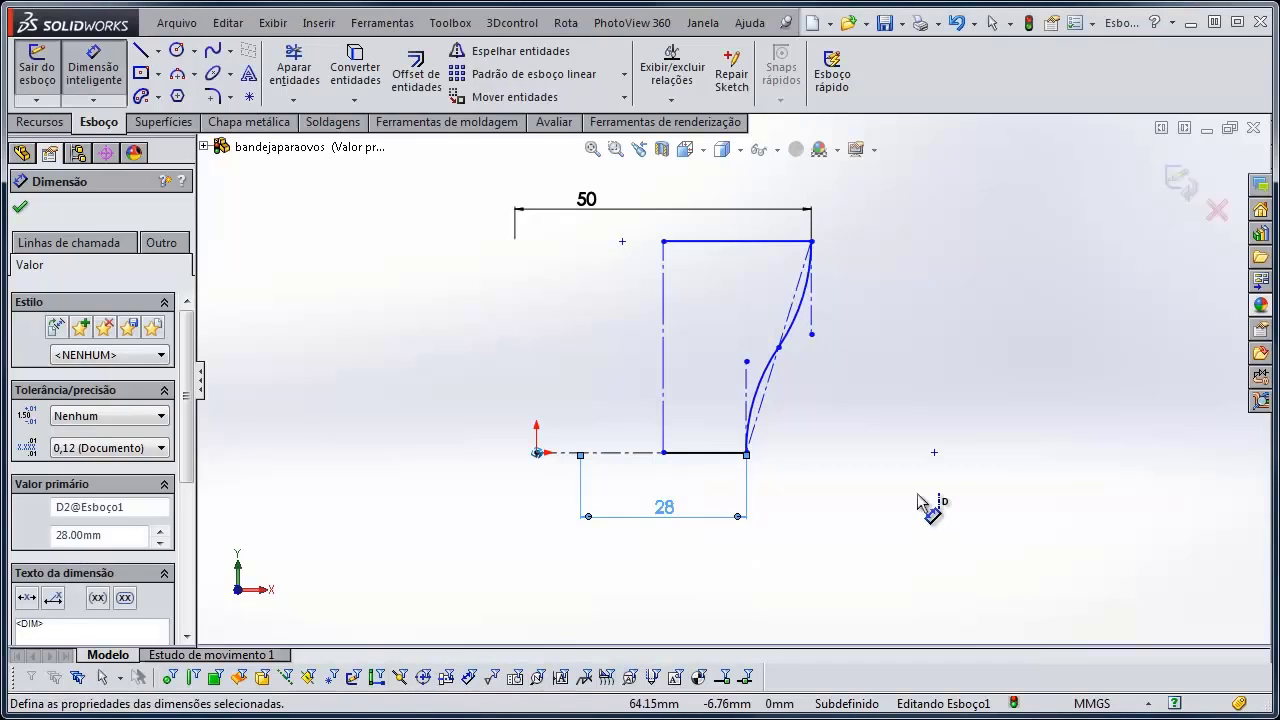
Dimension the profile's height between the top and base lines as 38 mm
click(686, 242)
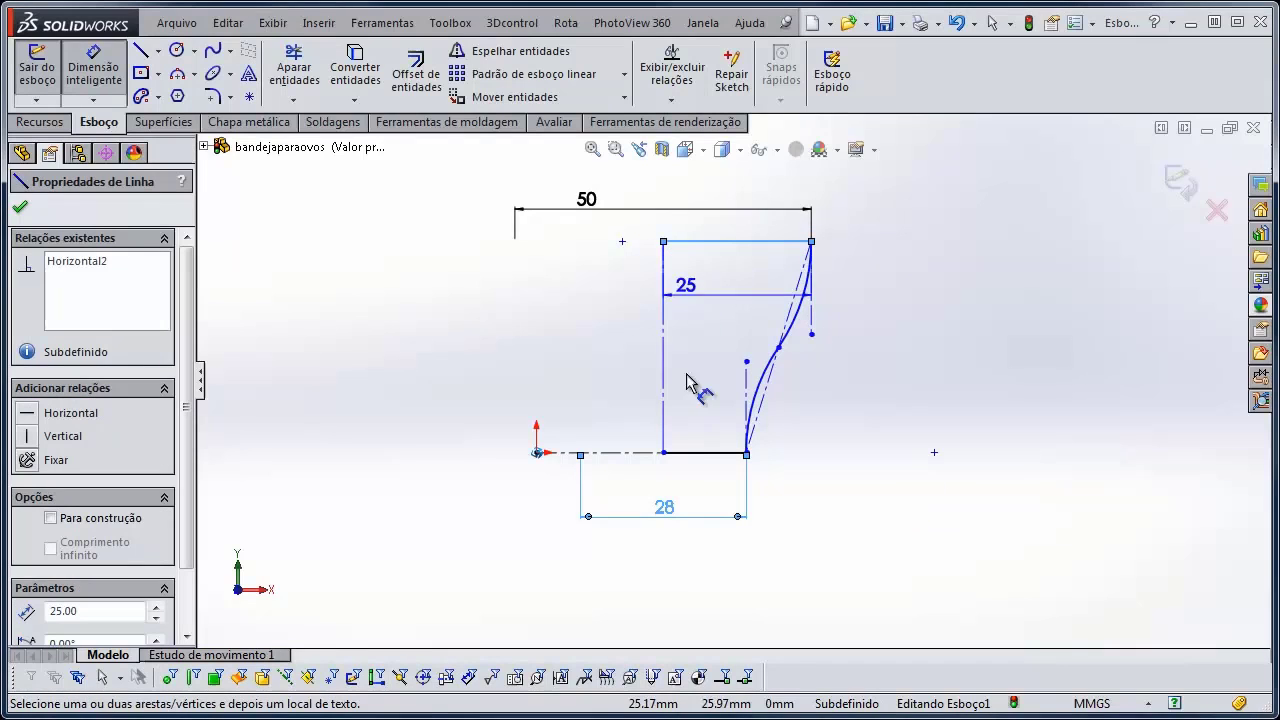
click(686, 453)
click(450, 345)
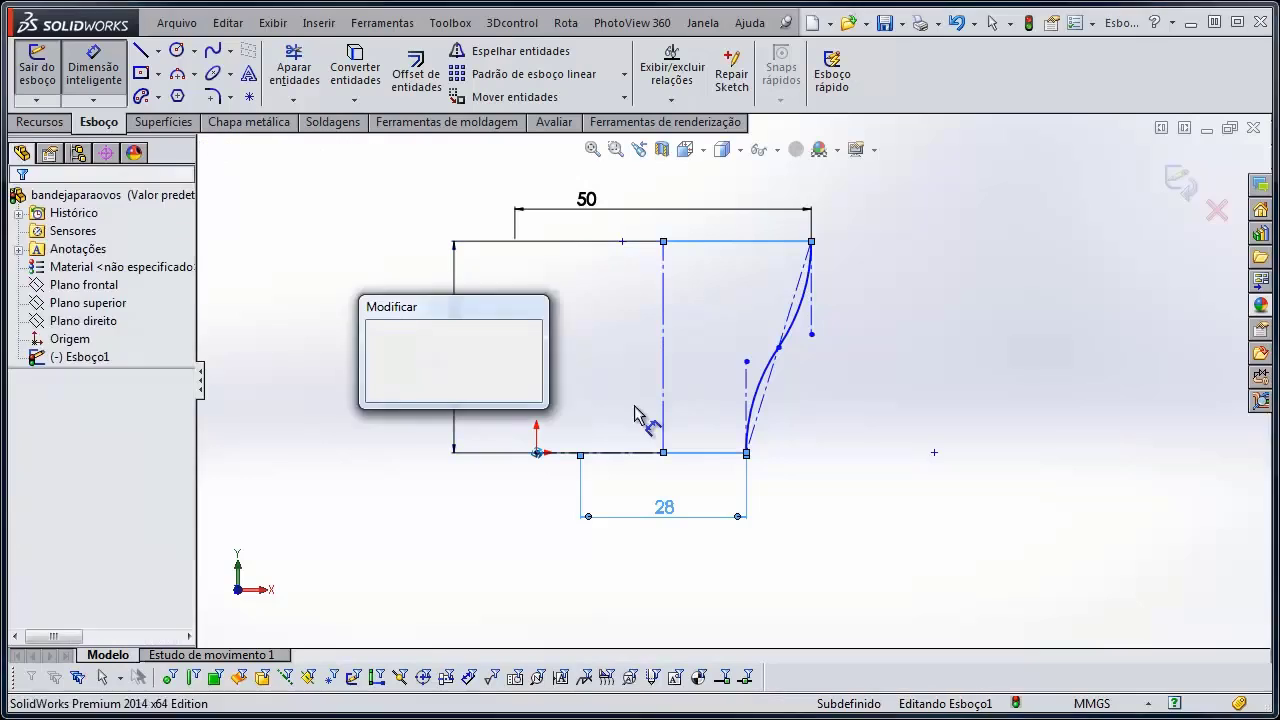
text(3)
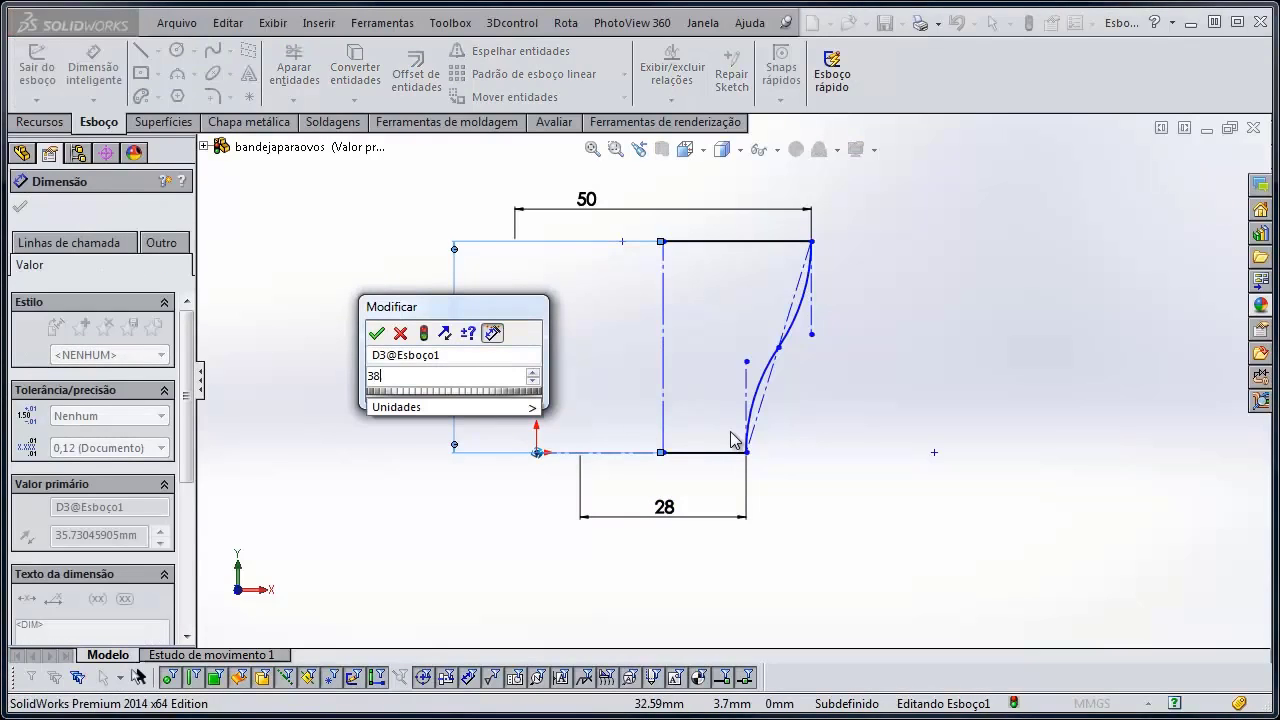
text(8)
key(Return)
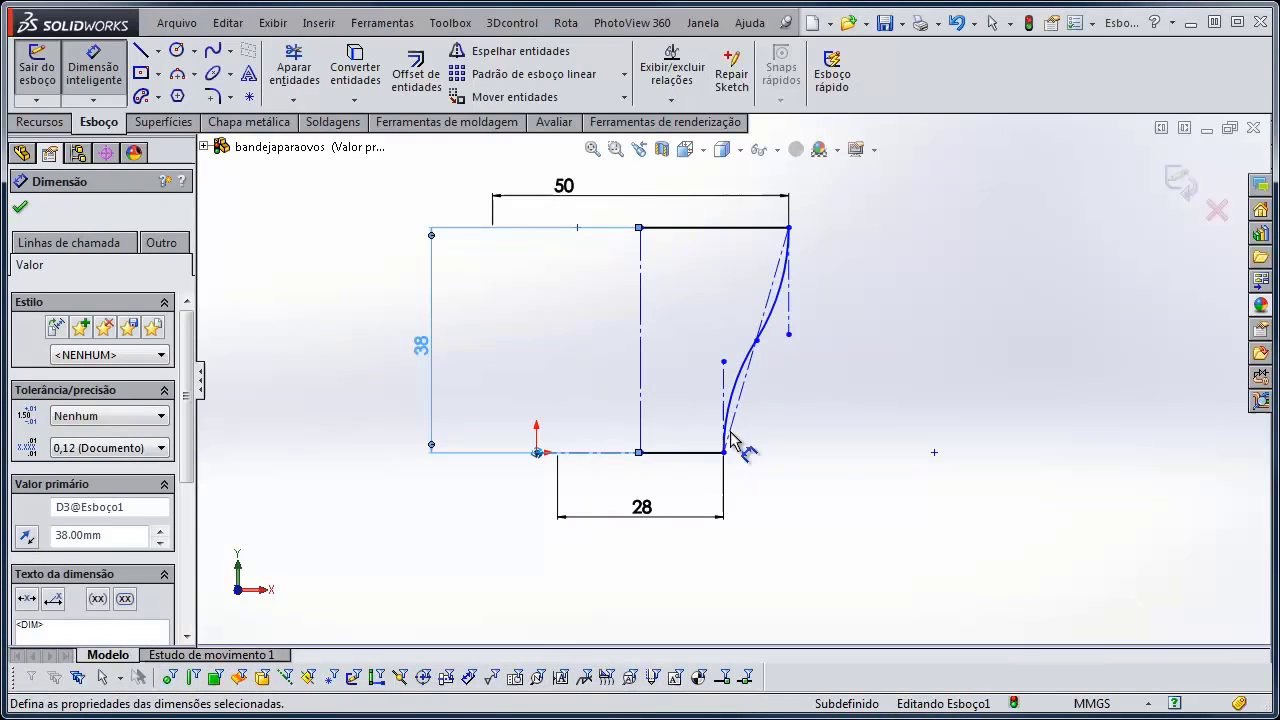
Set the vertical construction line's distance from the origin to 25 mm and exit the sketch
click(537, 453)
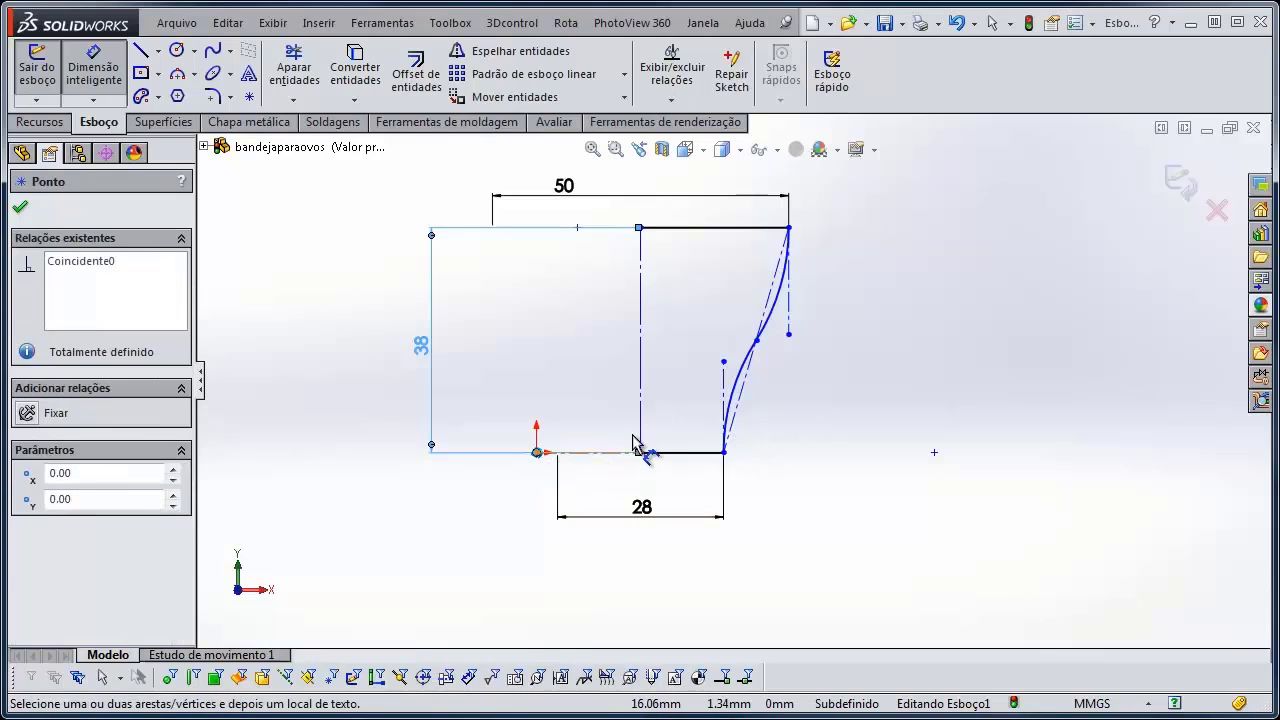
click(641, 435)
click(597, 578)
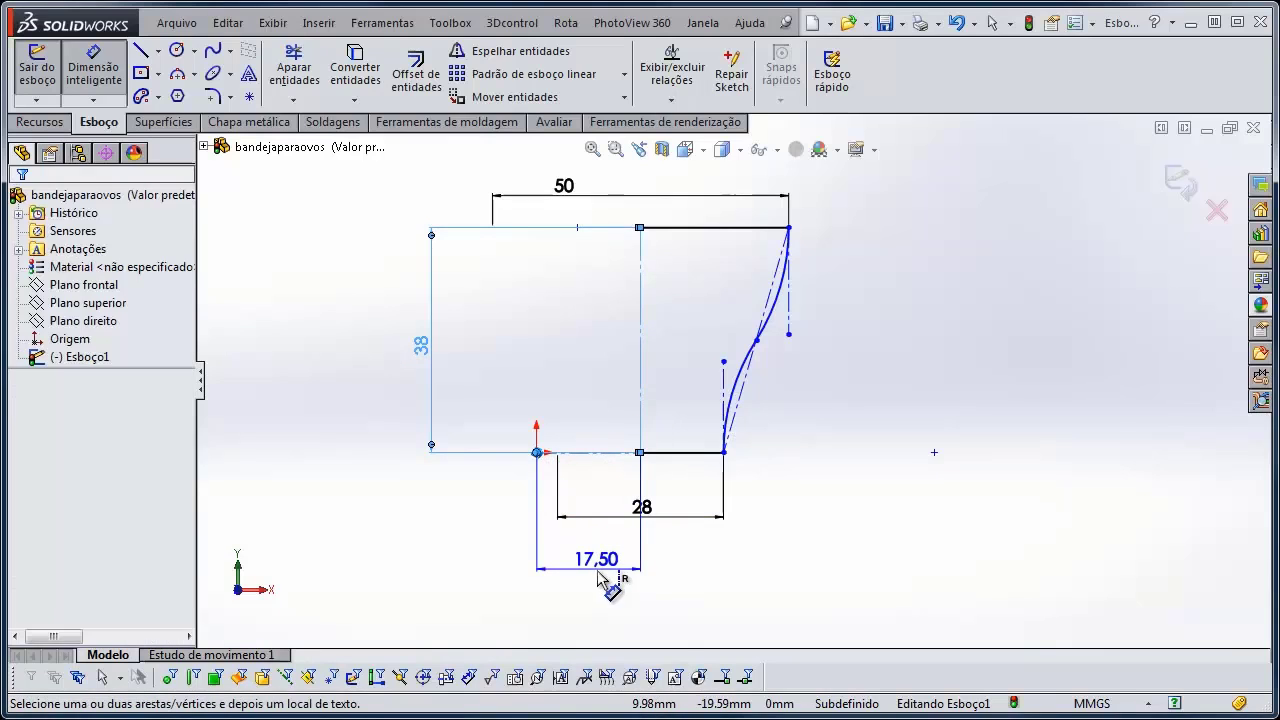
text(25)
key(Return)
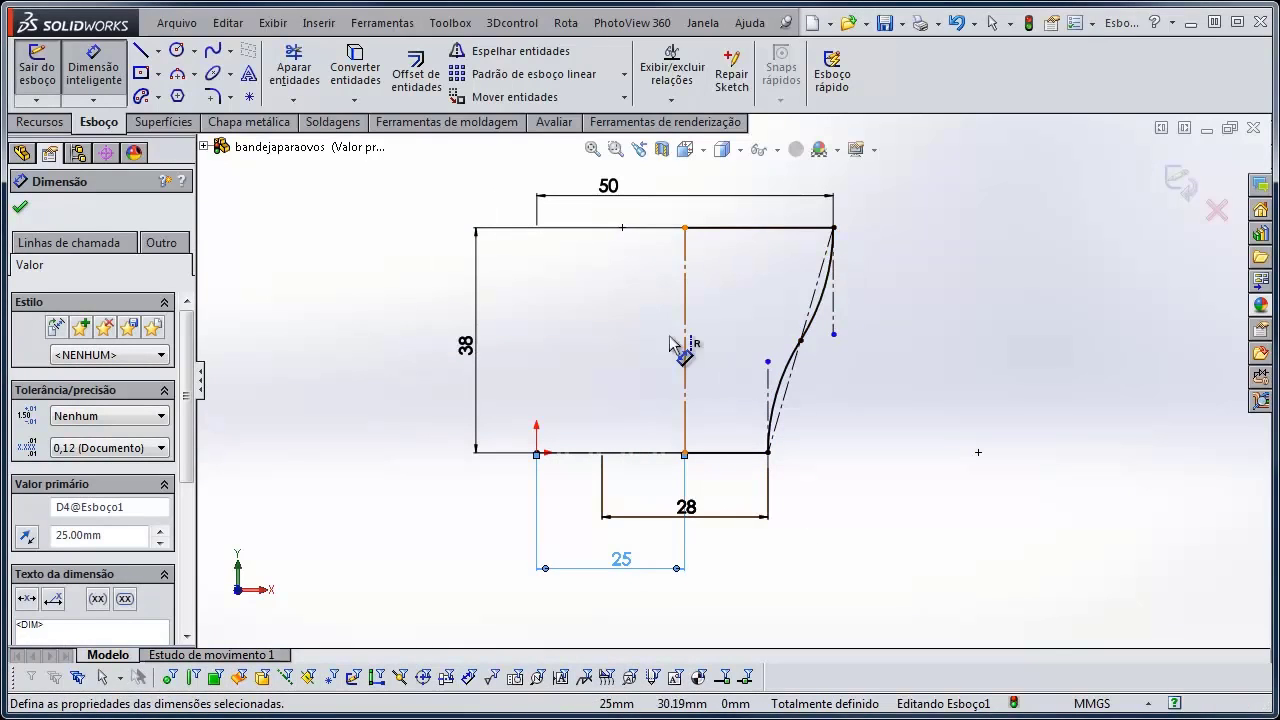
key(Escape)
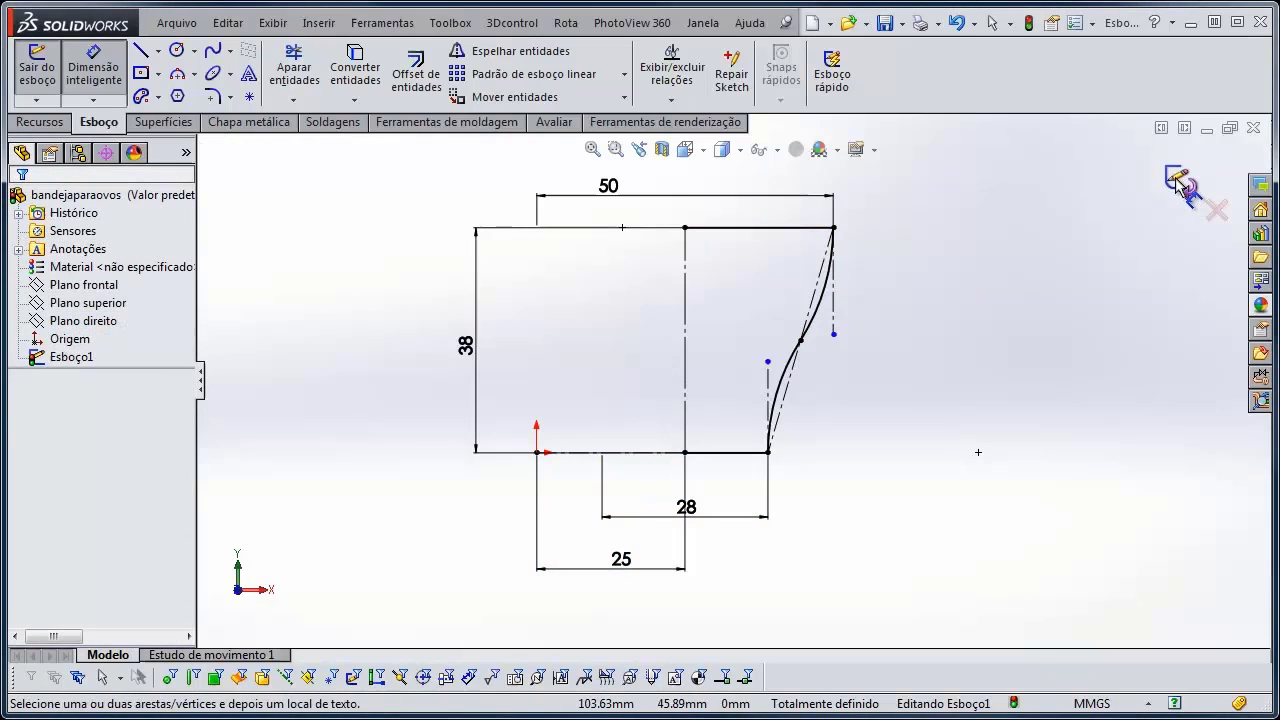
click(1190, 190)
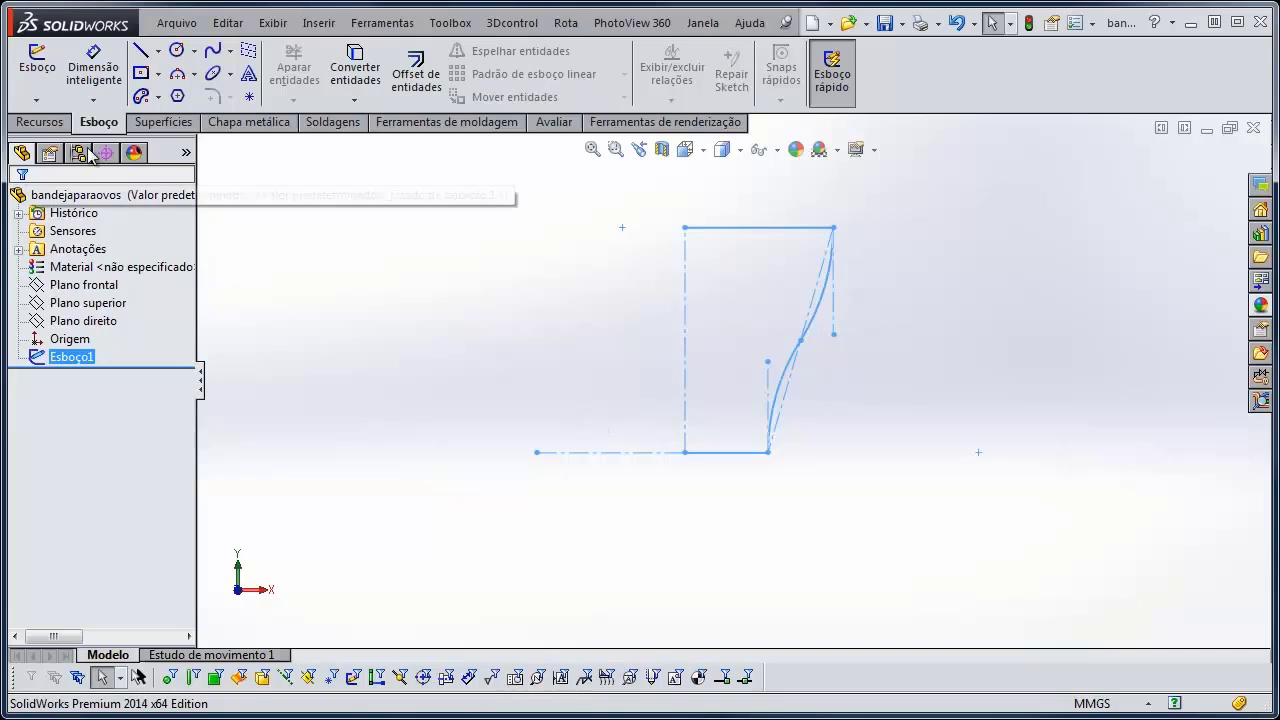
Revolve the profile 360° into a solid about the vertical construction line, letting the open sketch be closed automatically
click(44, 123)
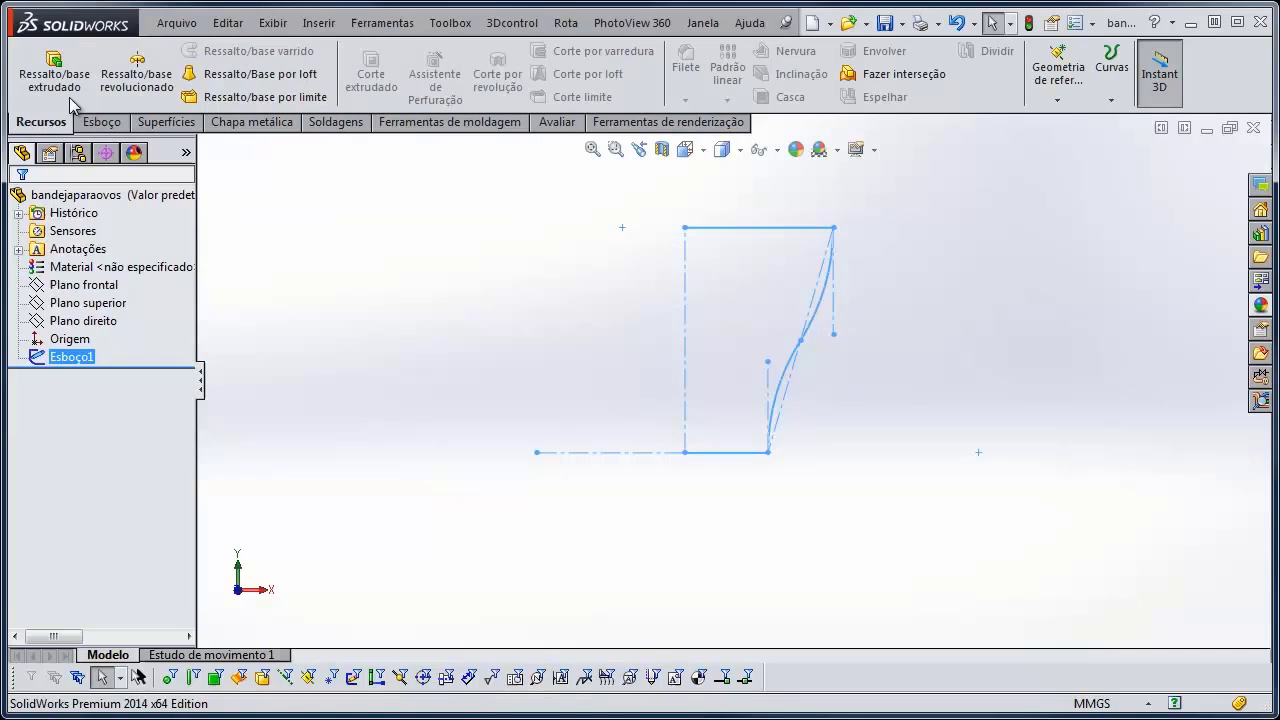
click(141, 74)
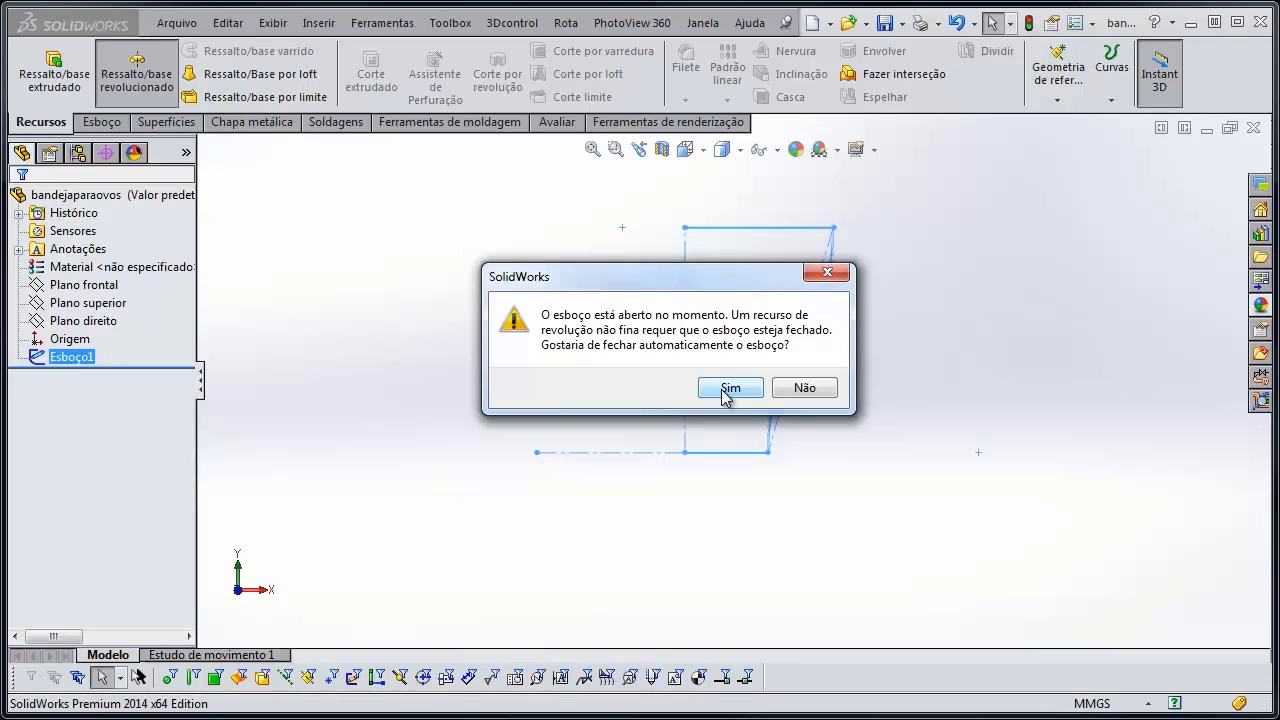
click(729, 389)
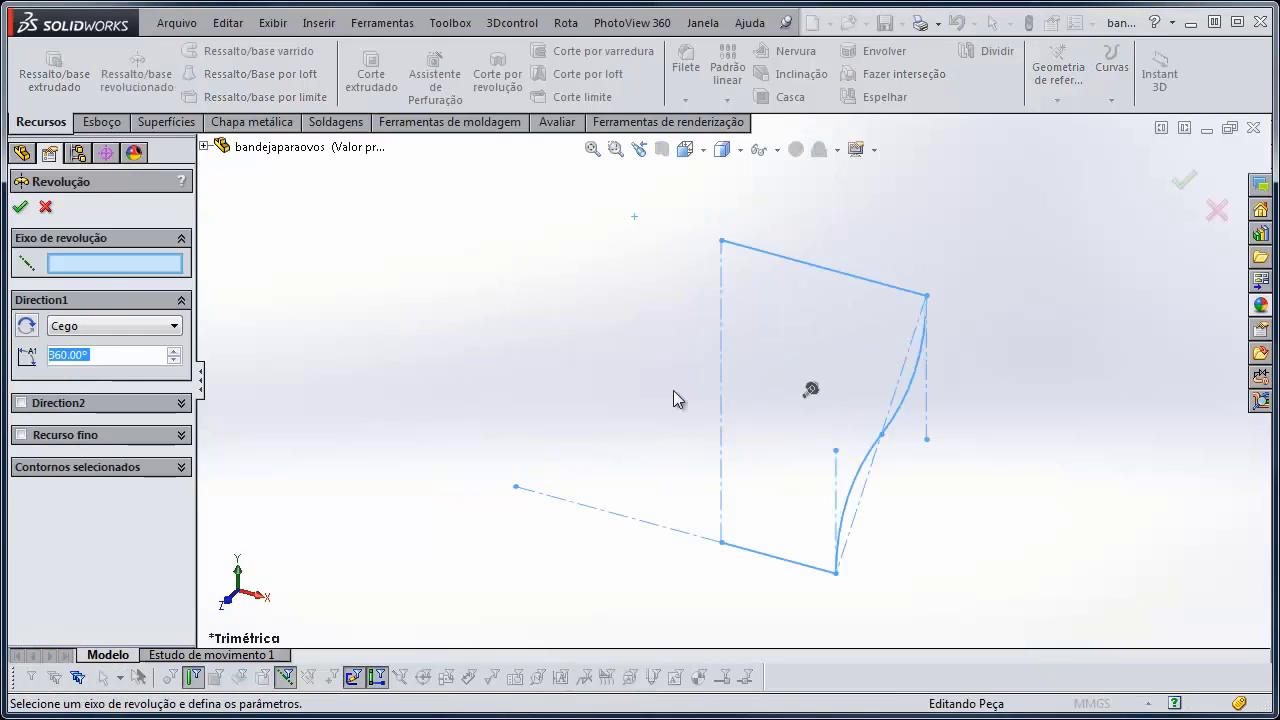
click(724, 345)
scroll(544, 548, up, 4)
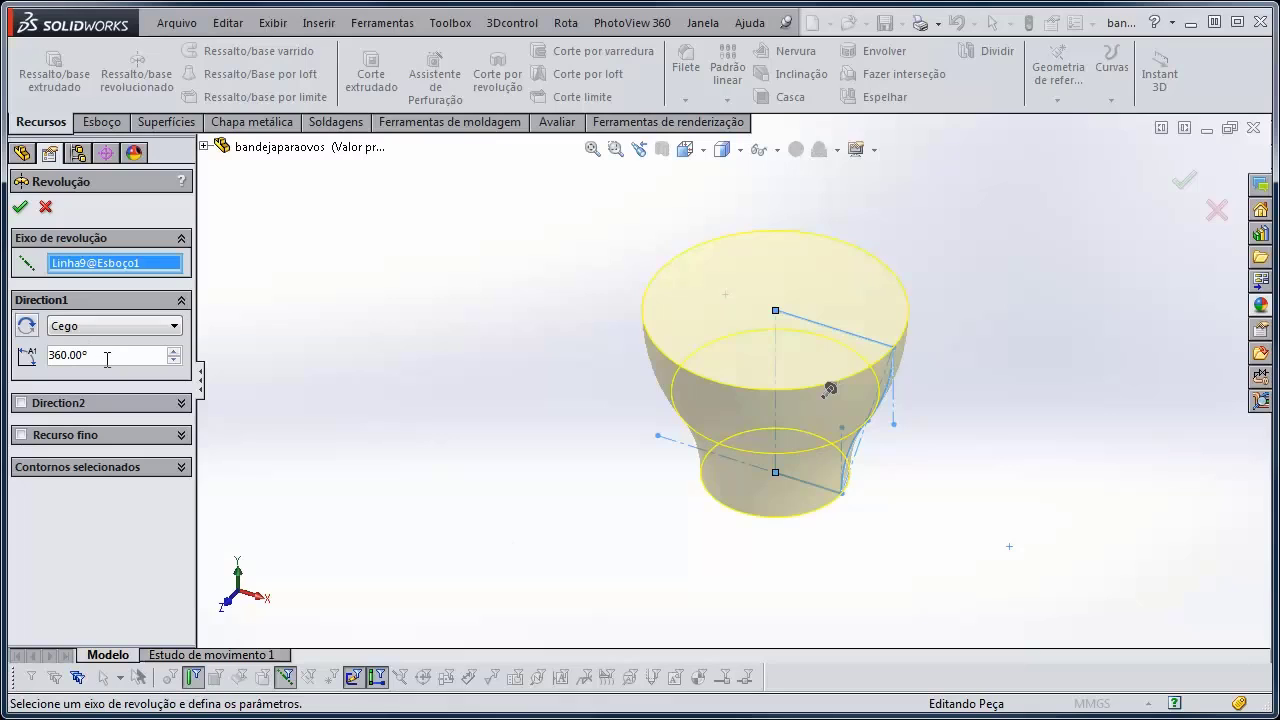
click(20, 207)
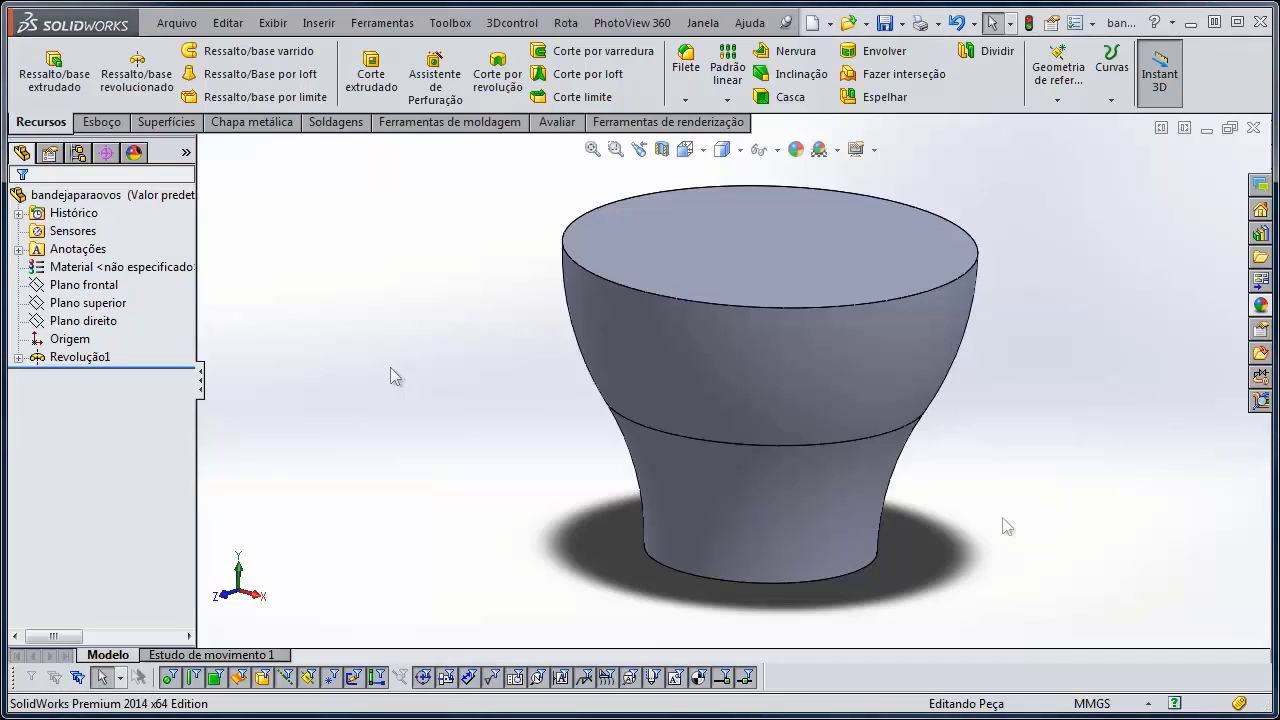
Start a new sketch on the cup's flat top face and view it face-on
middle_drag(997, 520, 786, 486)
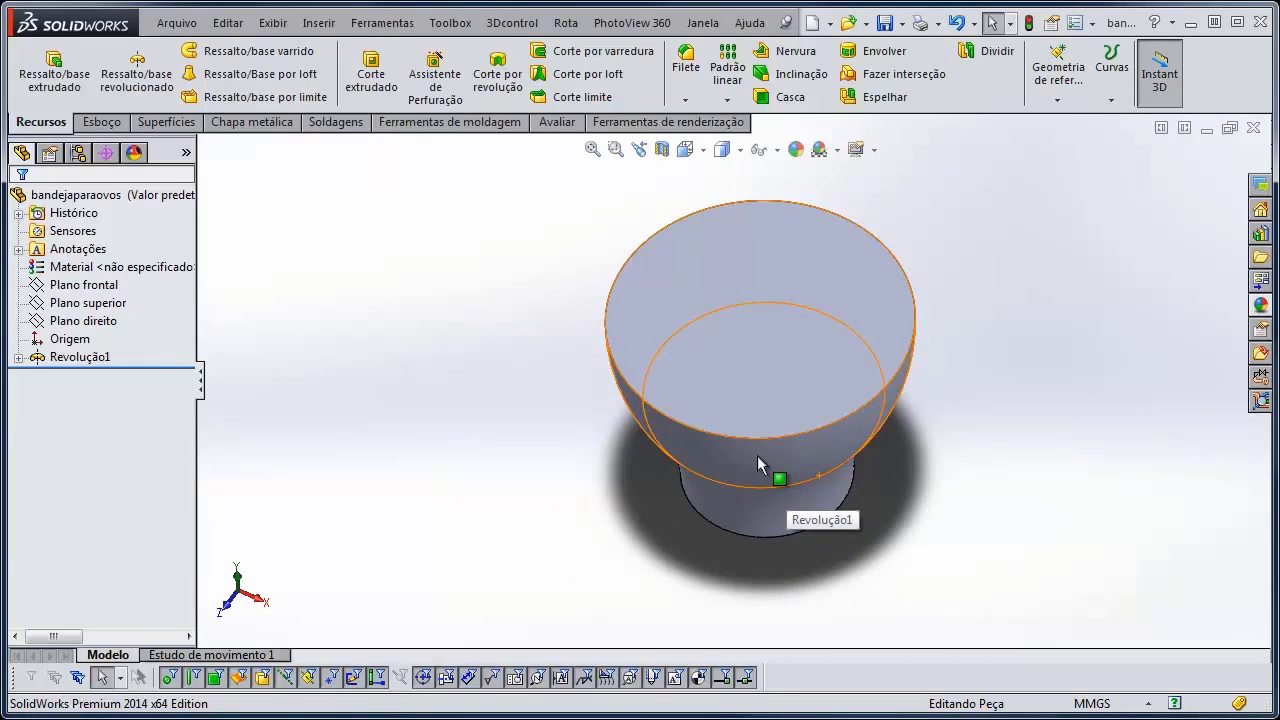
click(662, 296)
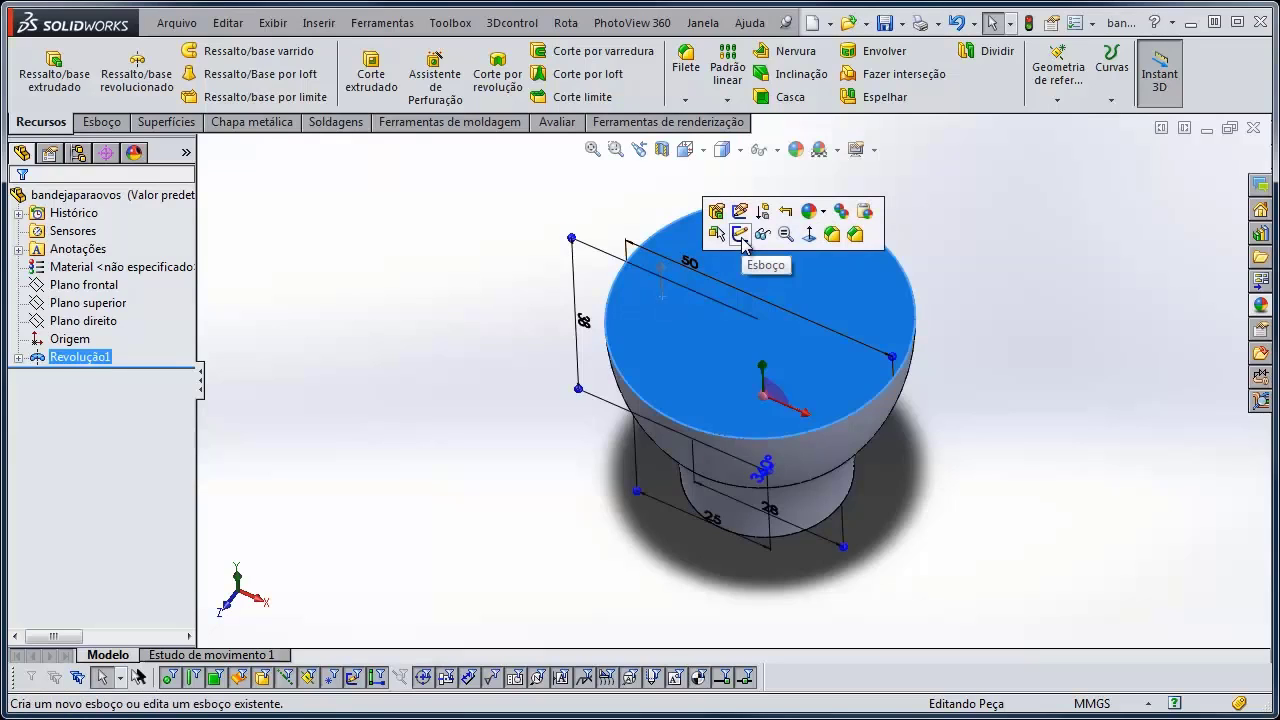
click(740, 236)
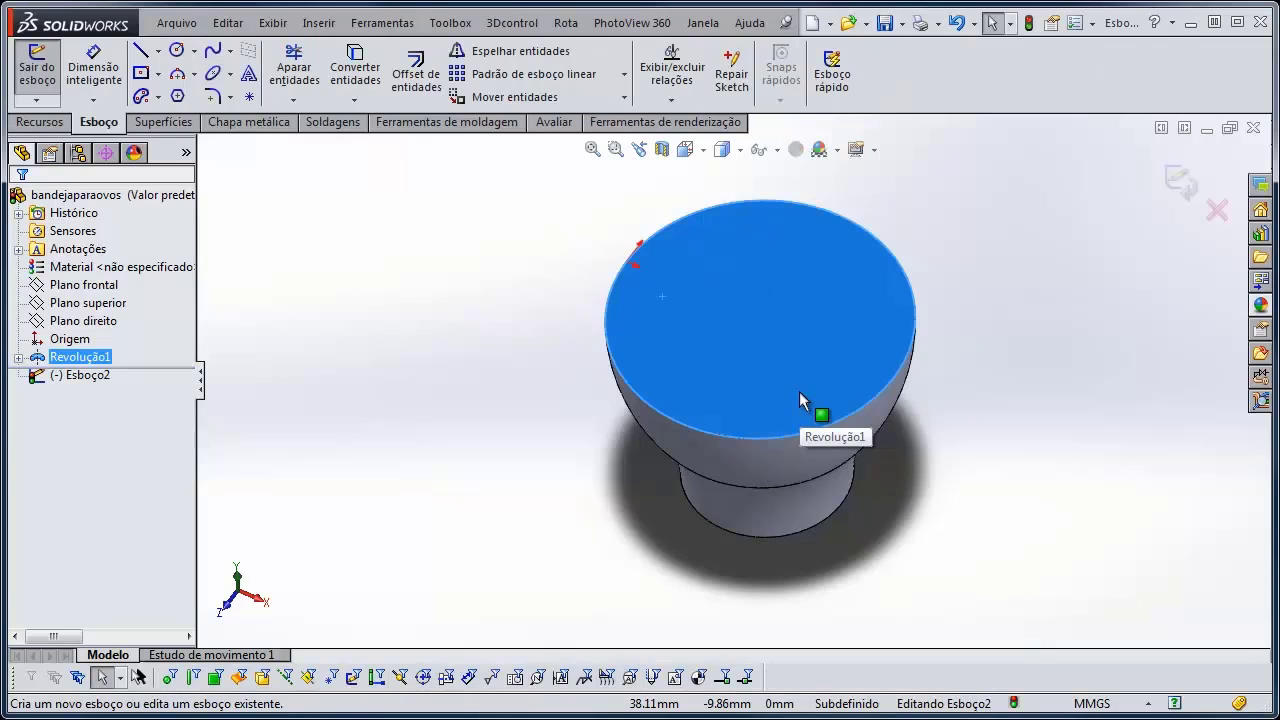
key(ctrl+8)
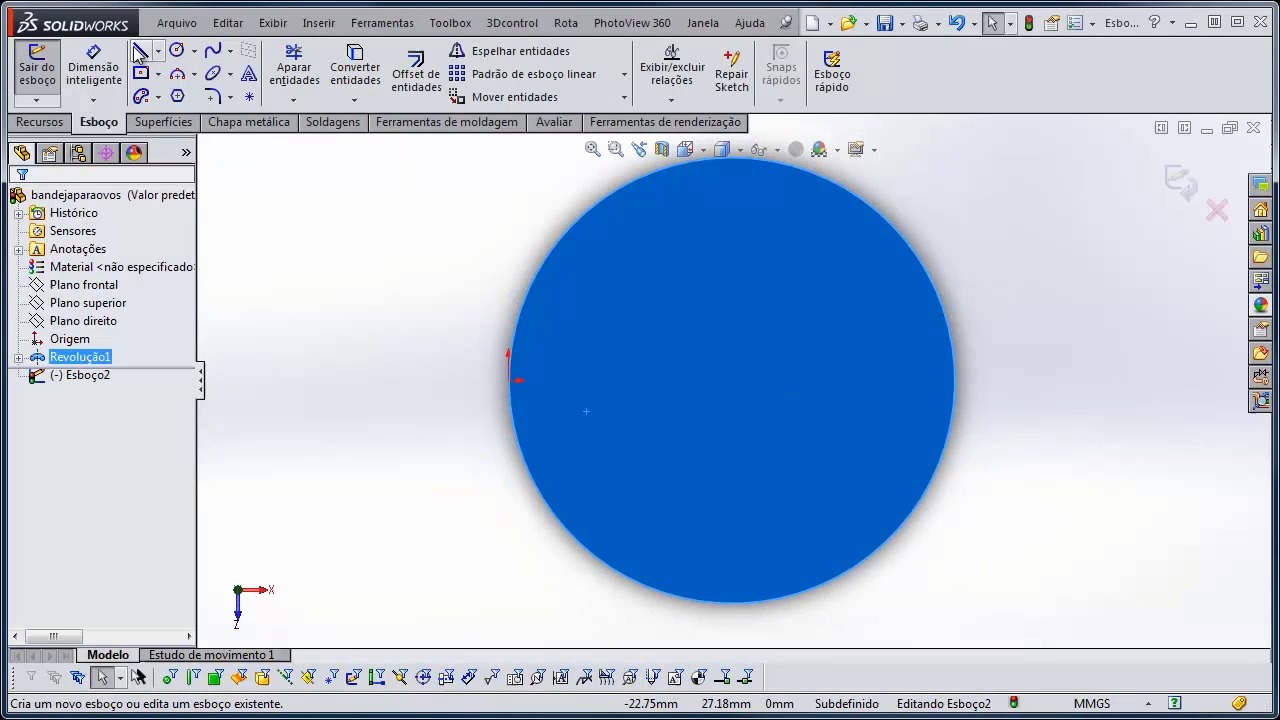
Draw a horizontal centerline from the origin at the circle's edge outward, away from the cup
click(157, 50)
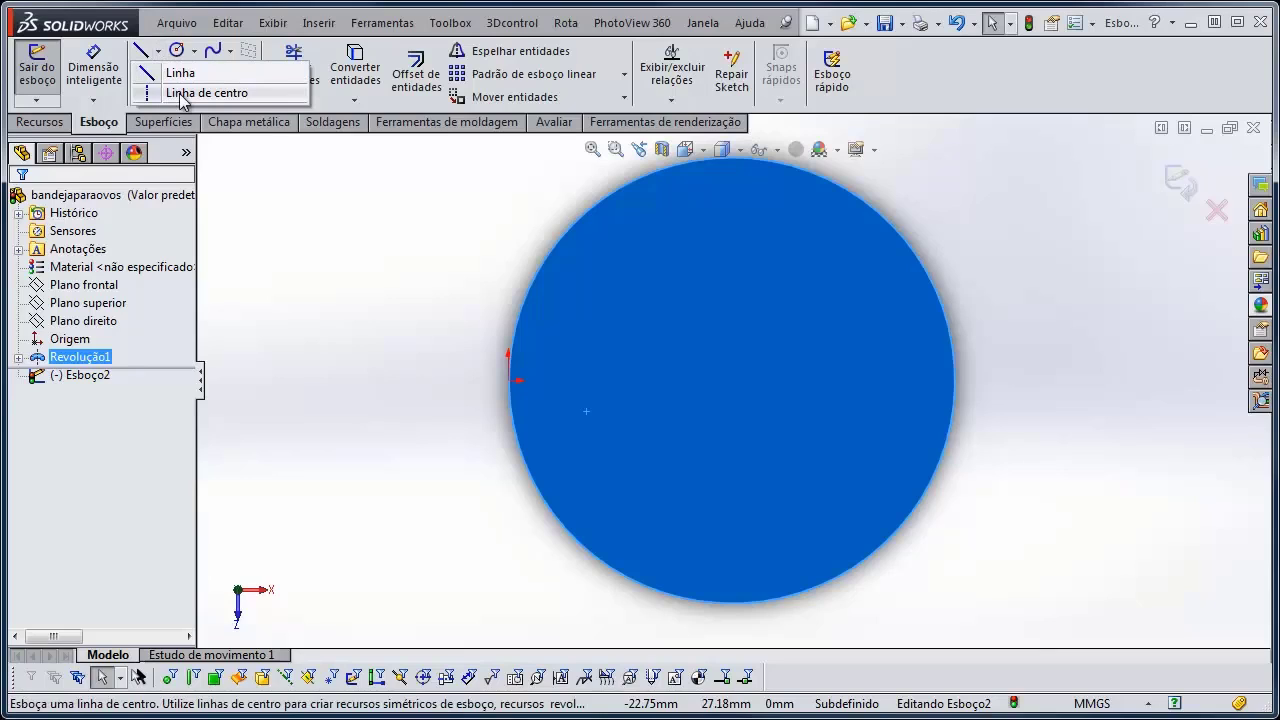
click(205, 93)
click(512, 380)
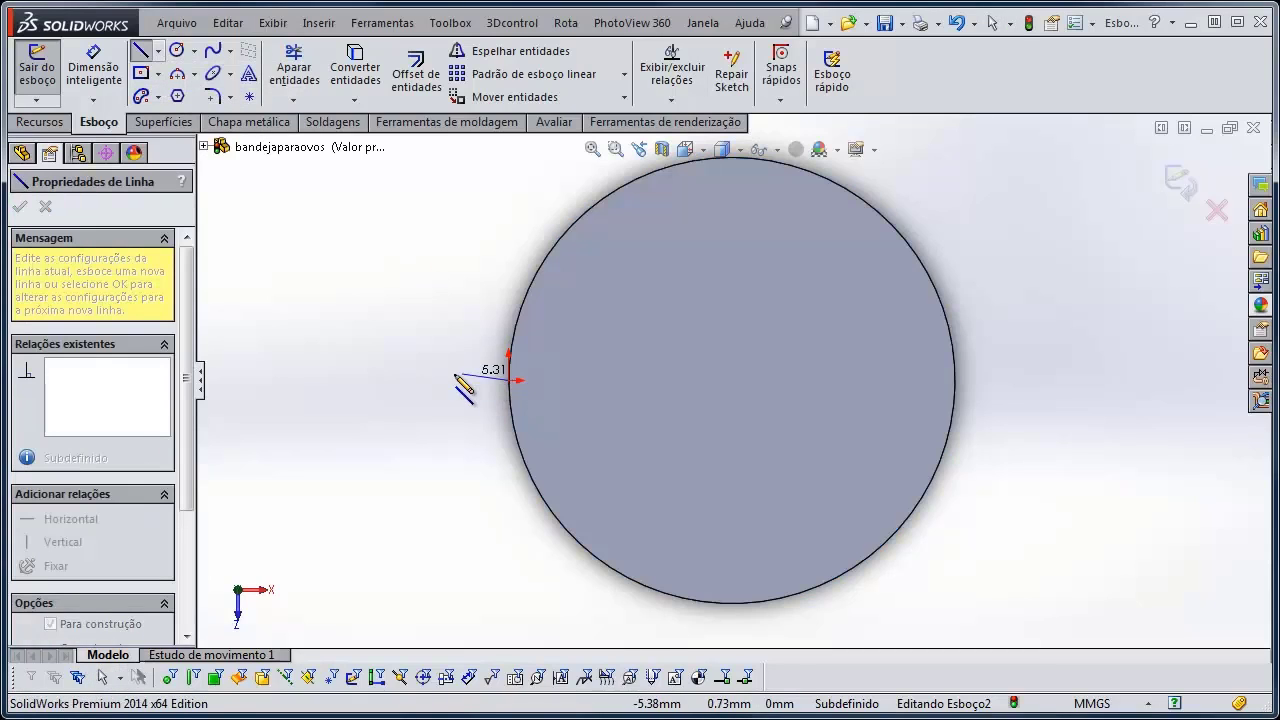
click(403, 380)
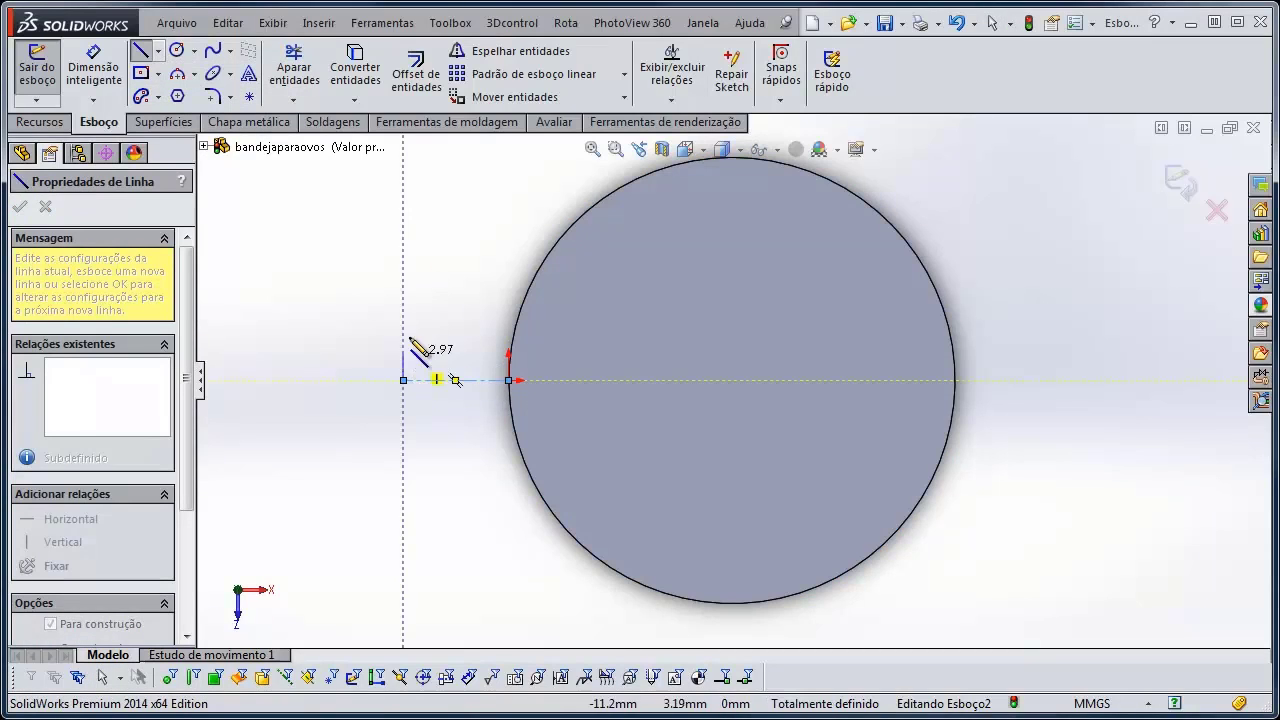
Add a vertical centerline rising from the outer end of the horizontal centerline and exit the sketch
click(403, 253)
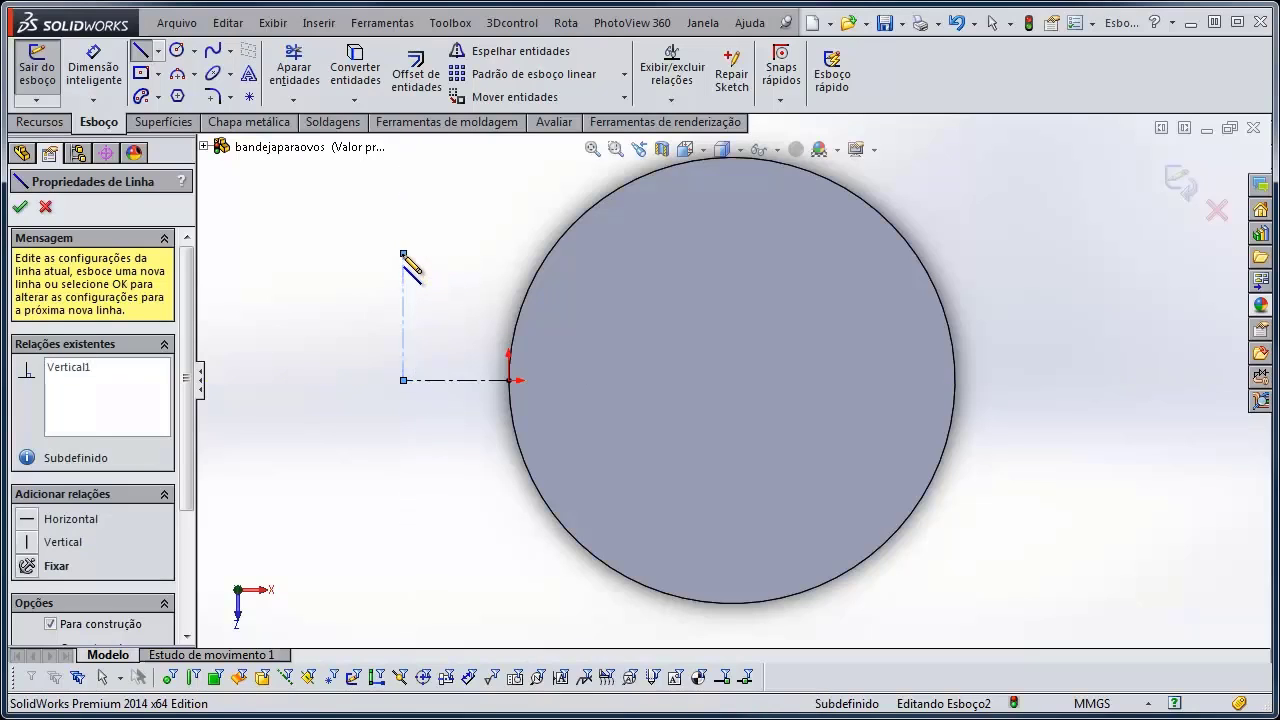
key(Escape)
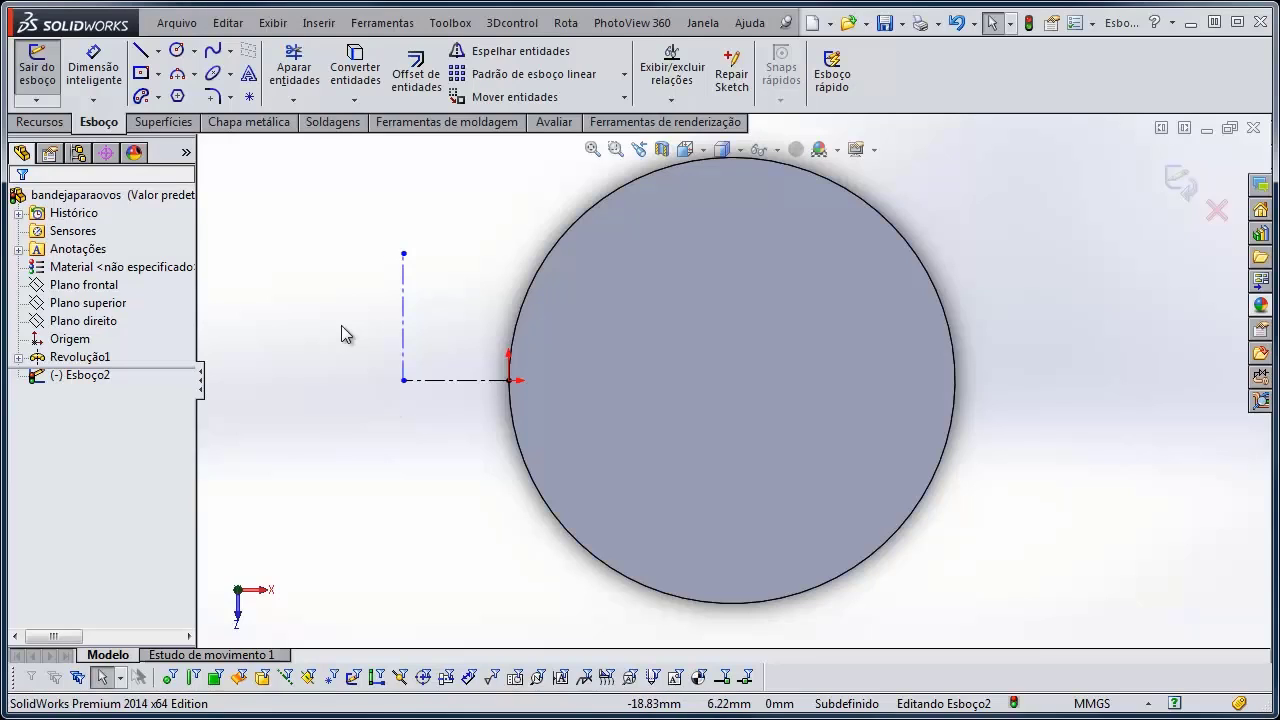
click(1180, 182)
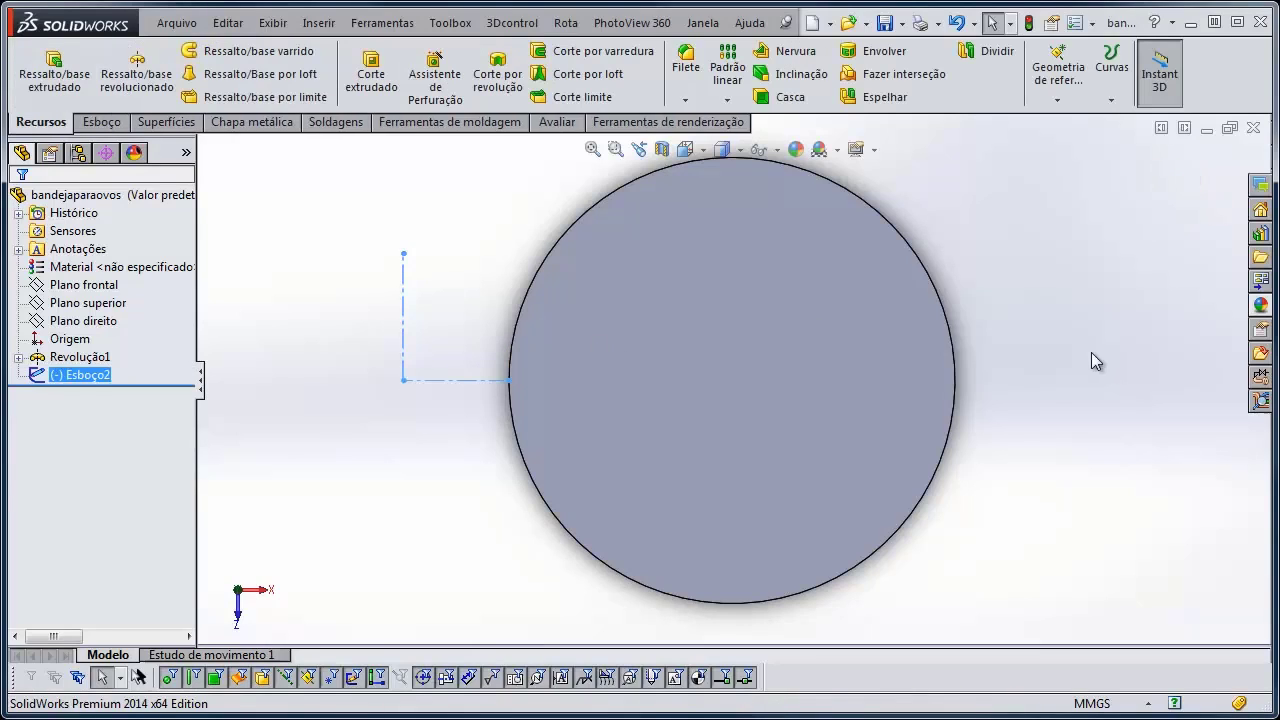
click(1091, 352)
scroll(931, 343, up, 3)
middle_drag(931, 343, 911, 234)
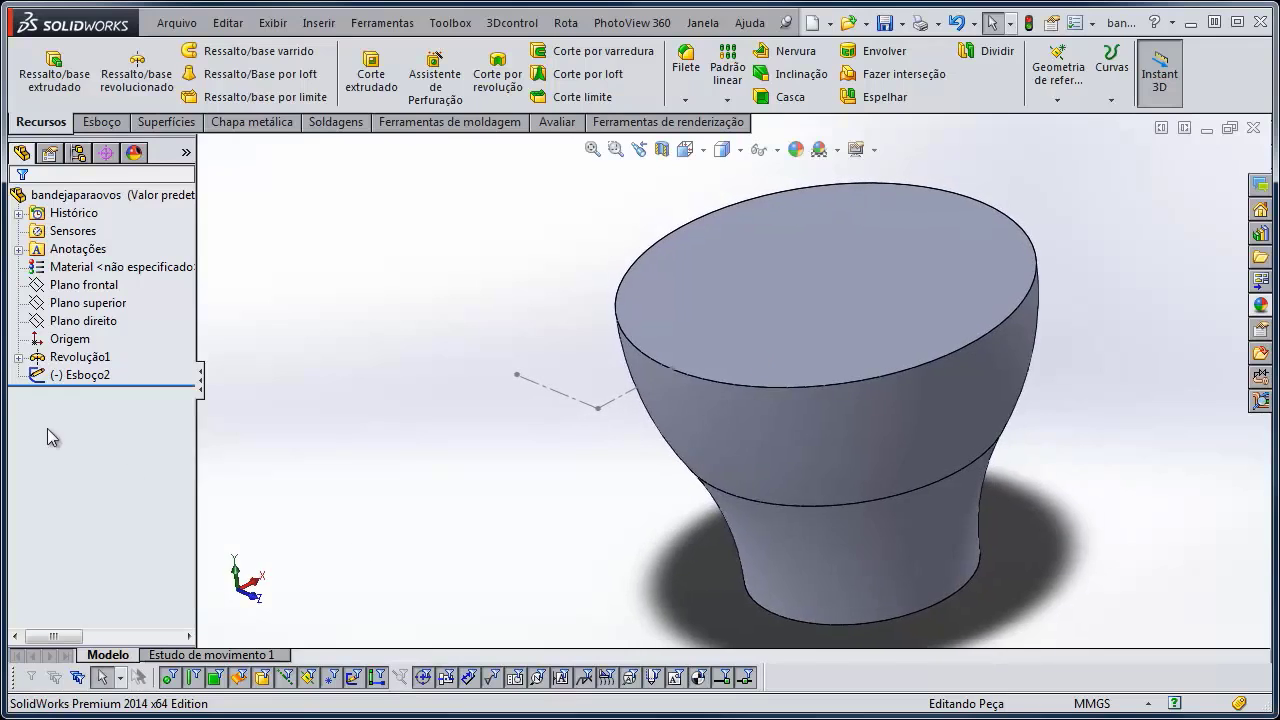
click(80, 357)
click(80, 375)
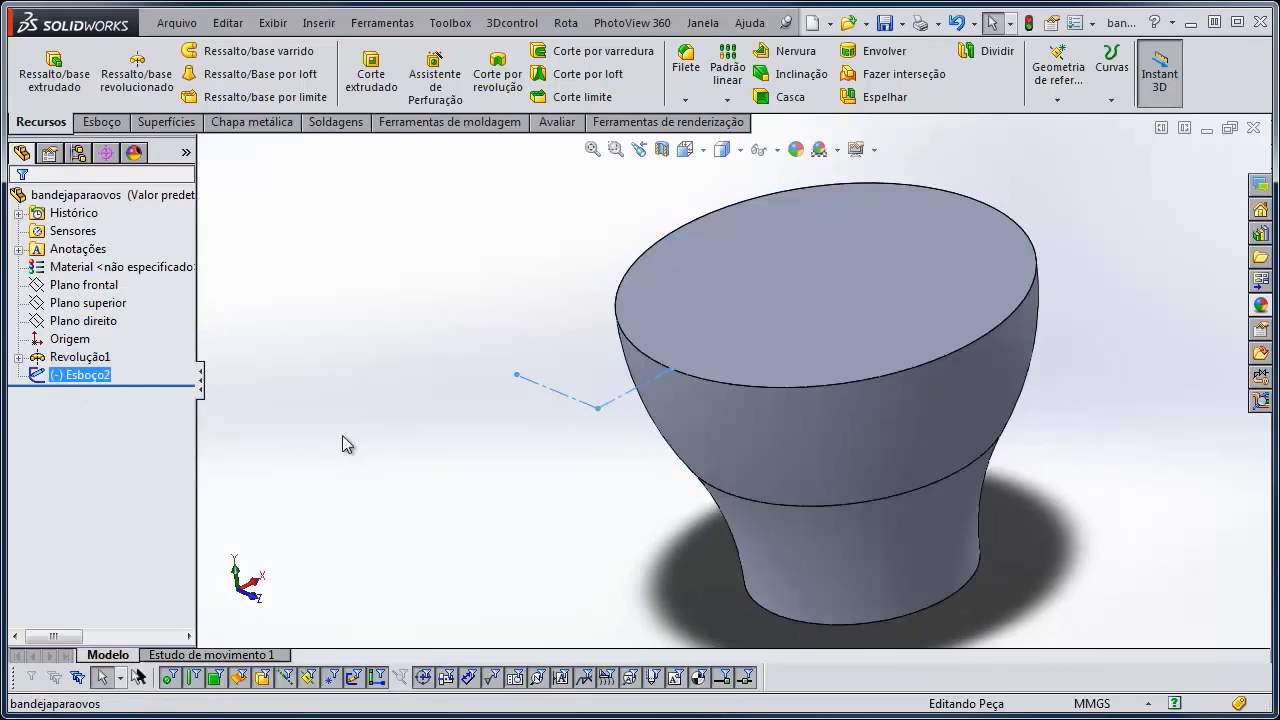
click(357, 435)
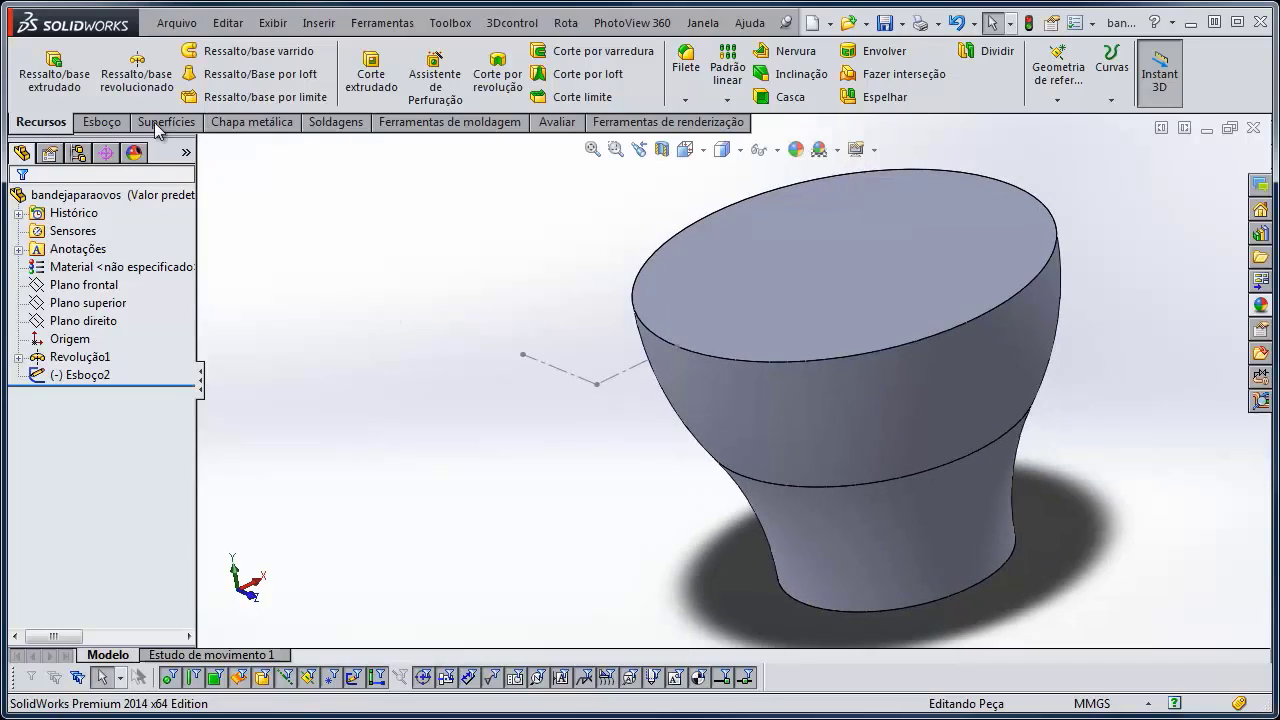
Start a linear pattern and use the horizontal centerline, picked near the cup's edge, as its first direction
click(735, 66)
scroll(644, 489, up, 2)
mouse_move(580, 493)
middle_down()
mouse_move(557, 495)
mouse_move(574, 480)
middle_up()
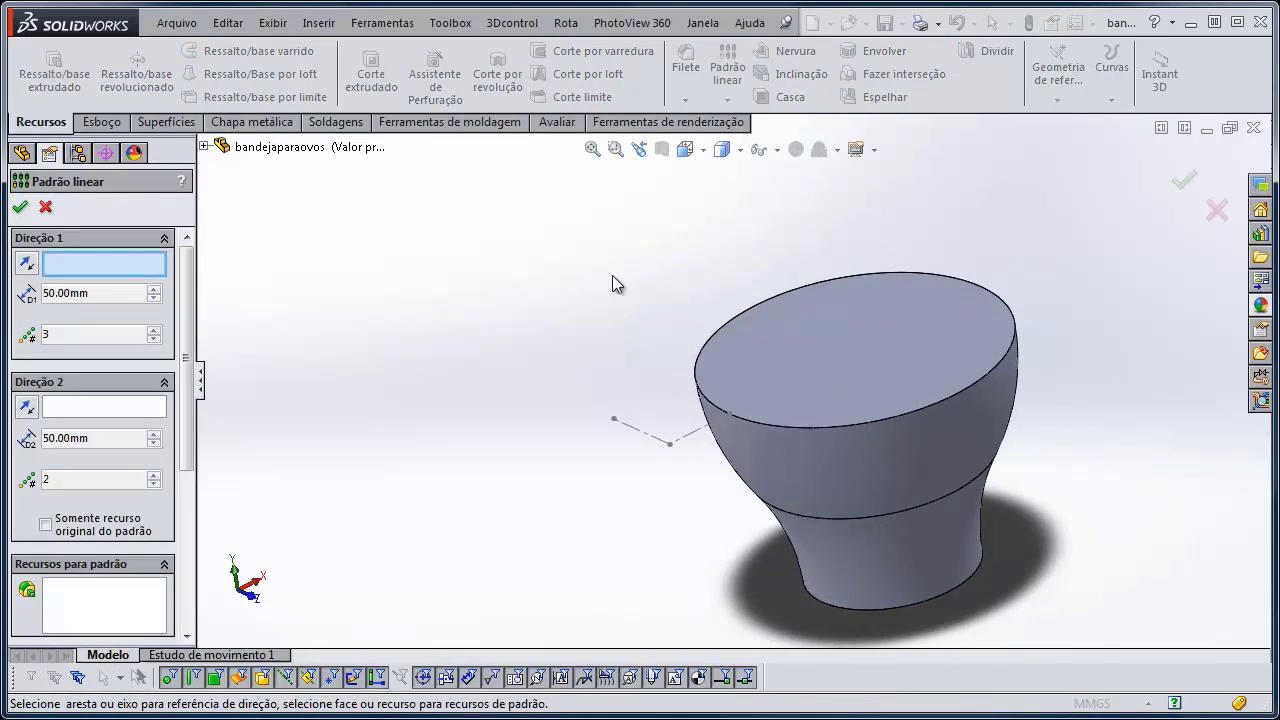
scroll(440, 389, up, 2)
scroll(443, 390, down, 1)
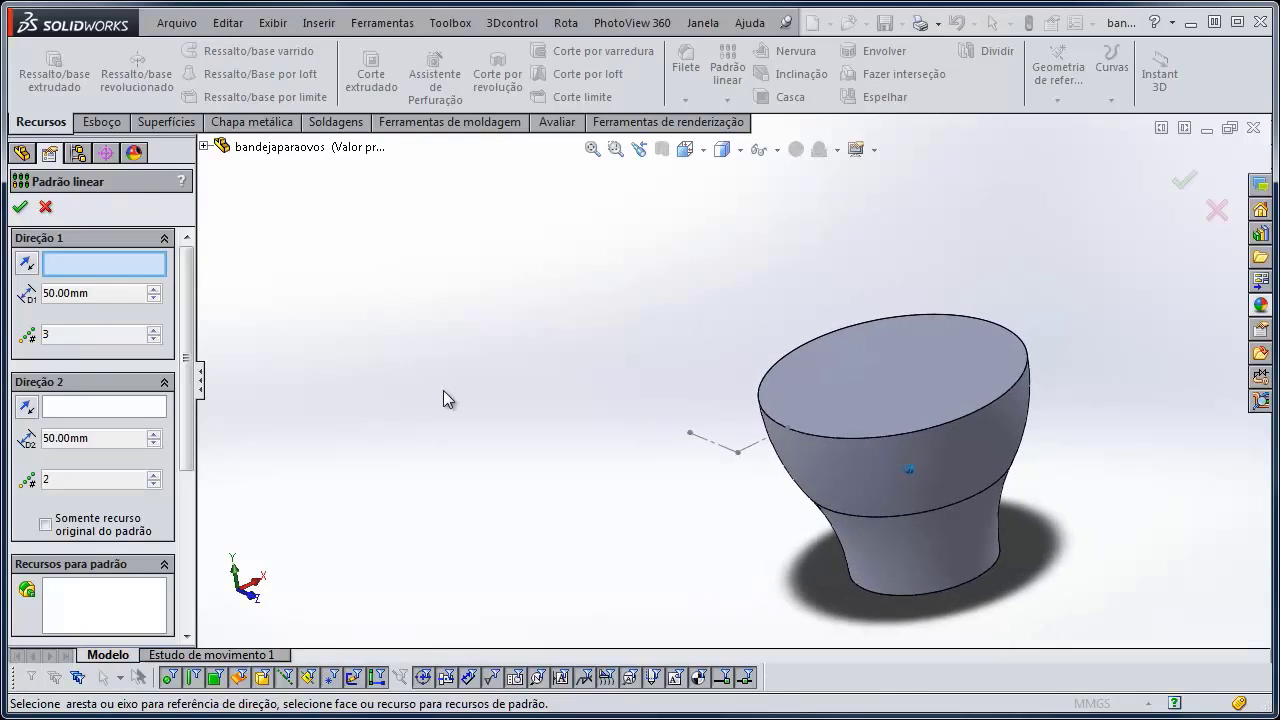
scroll(677, 457, down, 6)
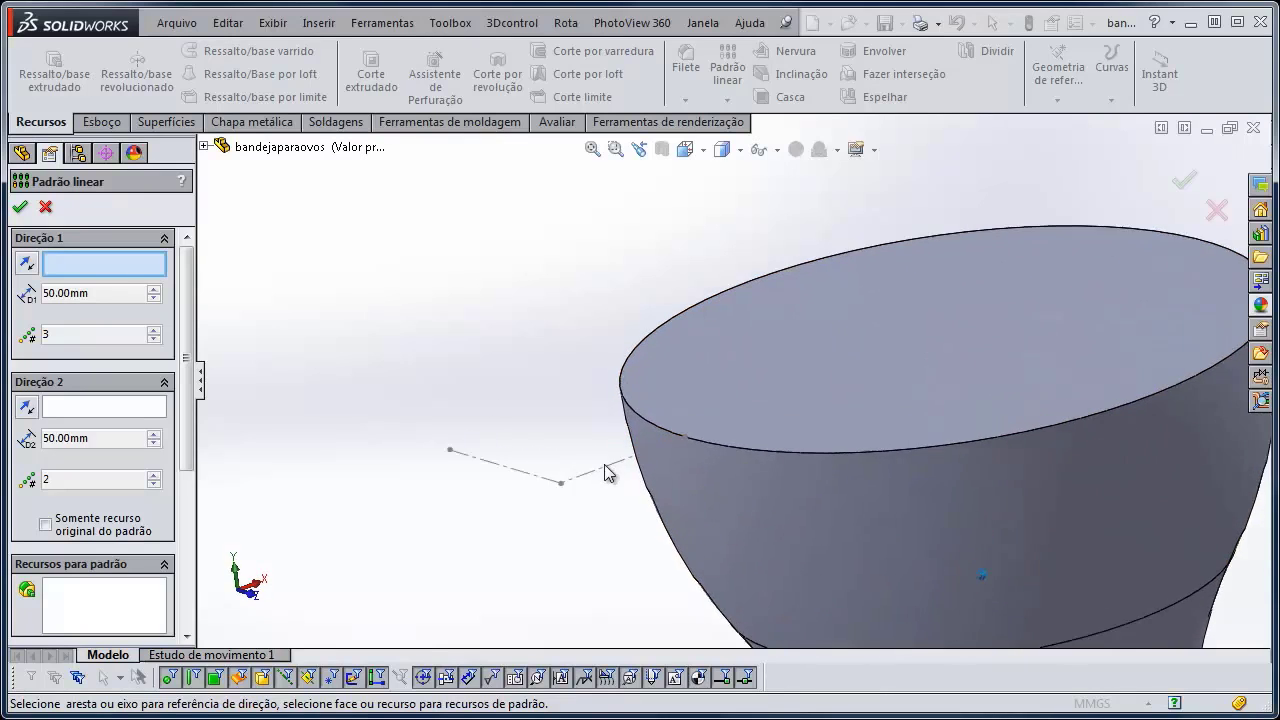
scroll(623, 503, down, 1)
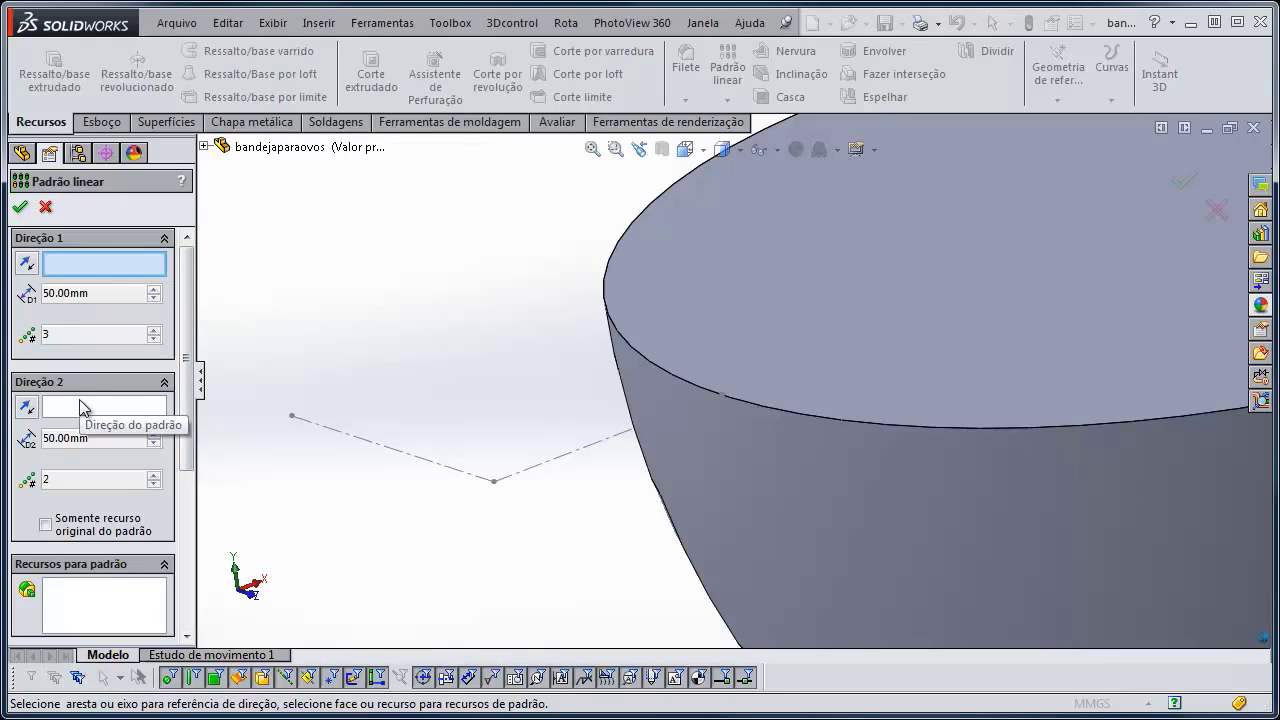
scroll(330, 459, up, 5)
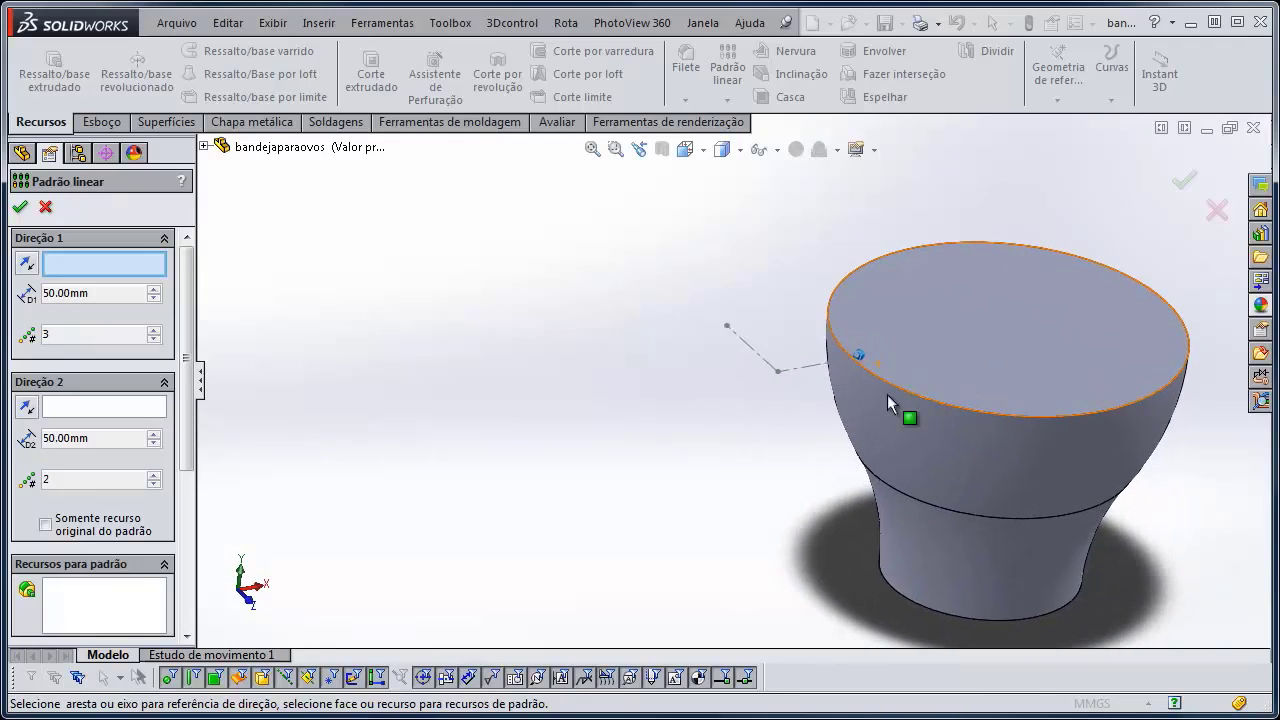
scroll(800, 400, down, 4)
mouse_move(617, 338)
middle_down()
mouse_move(849, 359)
mouse_move(857, 374)
mouse_move(737, 450)
mouse_move(810, 408)
middle_up()
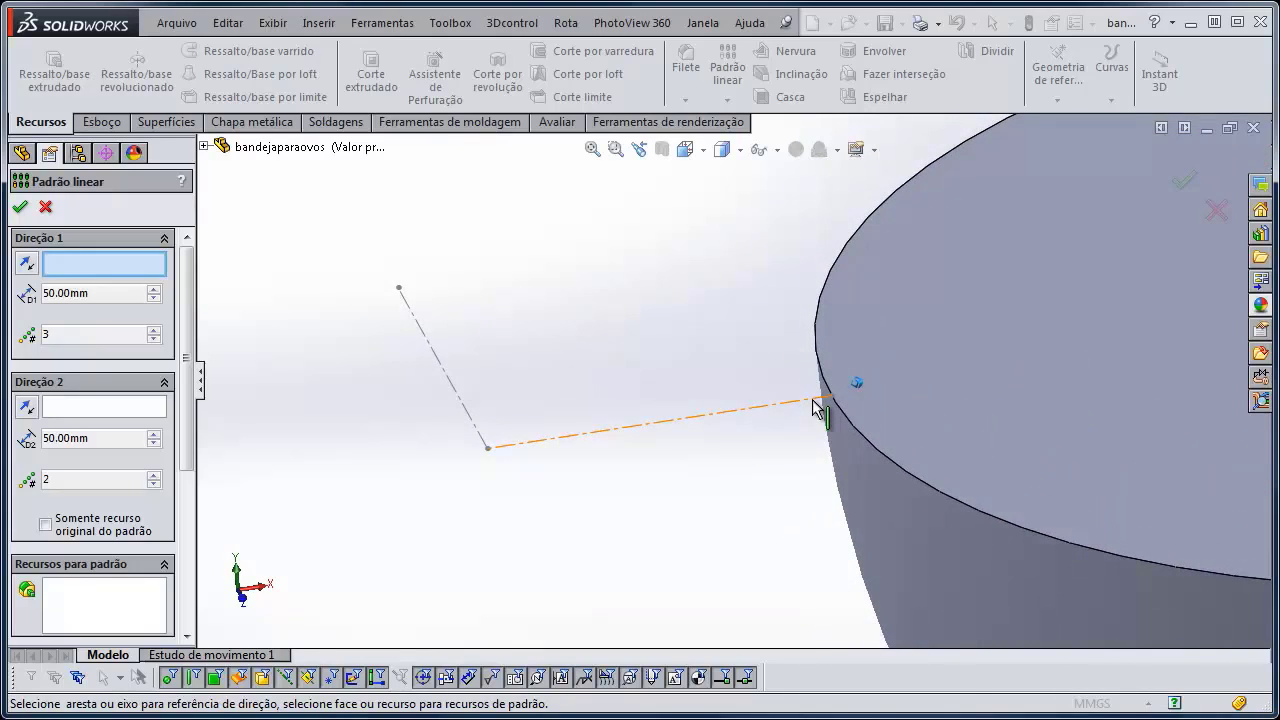
click(813, 405)
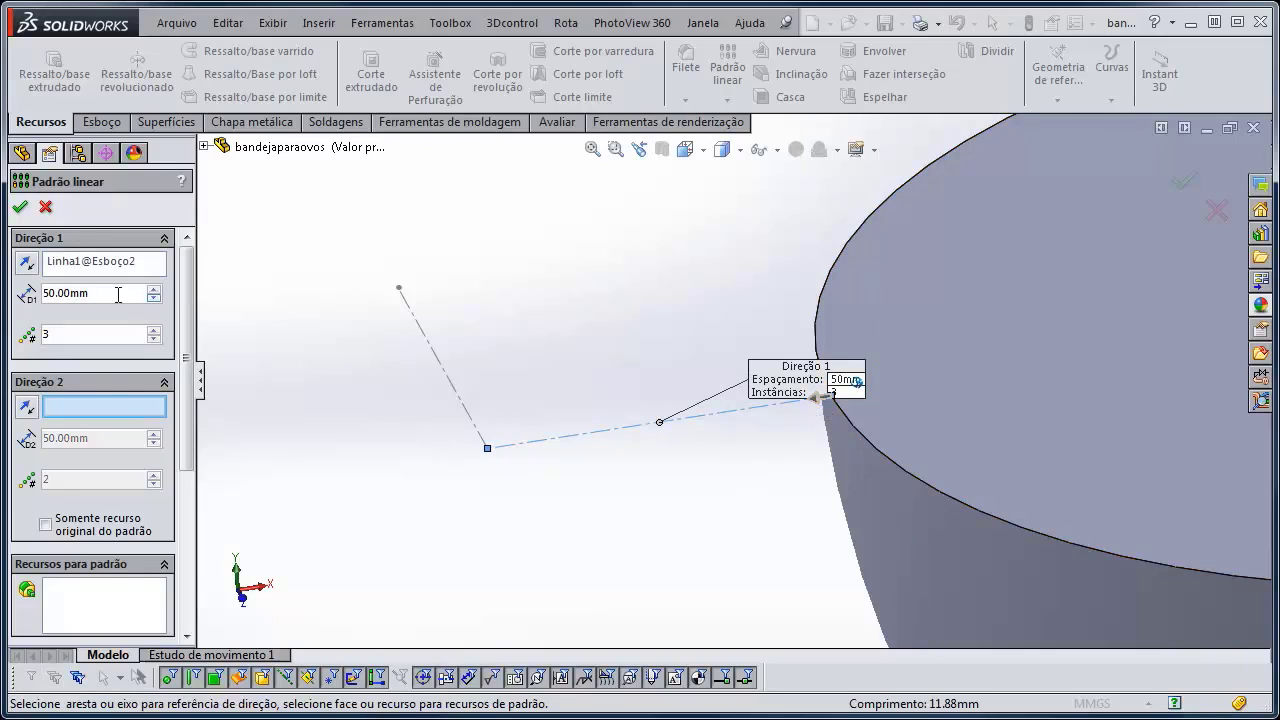
Clear the first direction and repick the horizontal centerline near its outer end, then clear and repick it near the cup
click(98, 268)
right_click(98, 268)
click(145, 282)
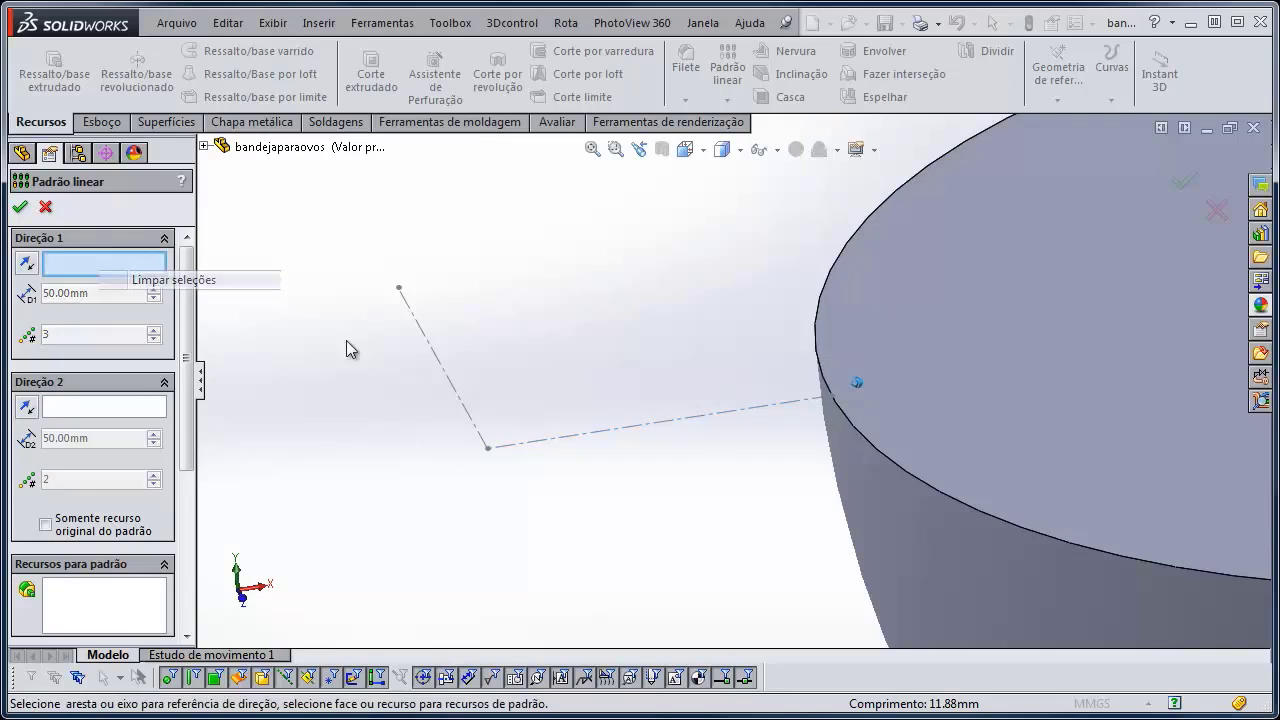
click(505, 450)
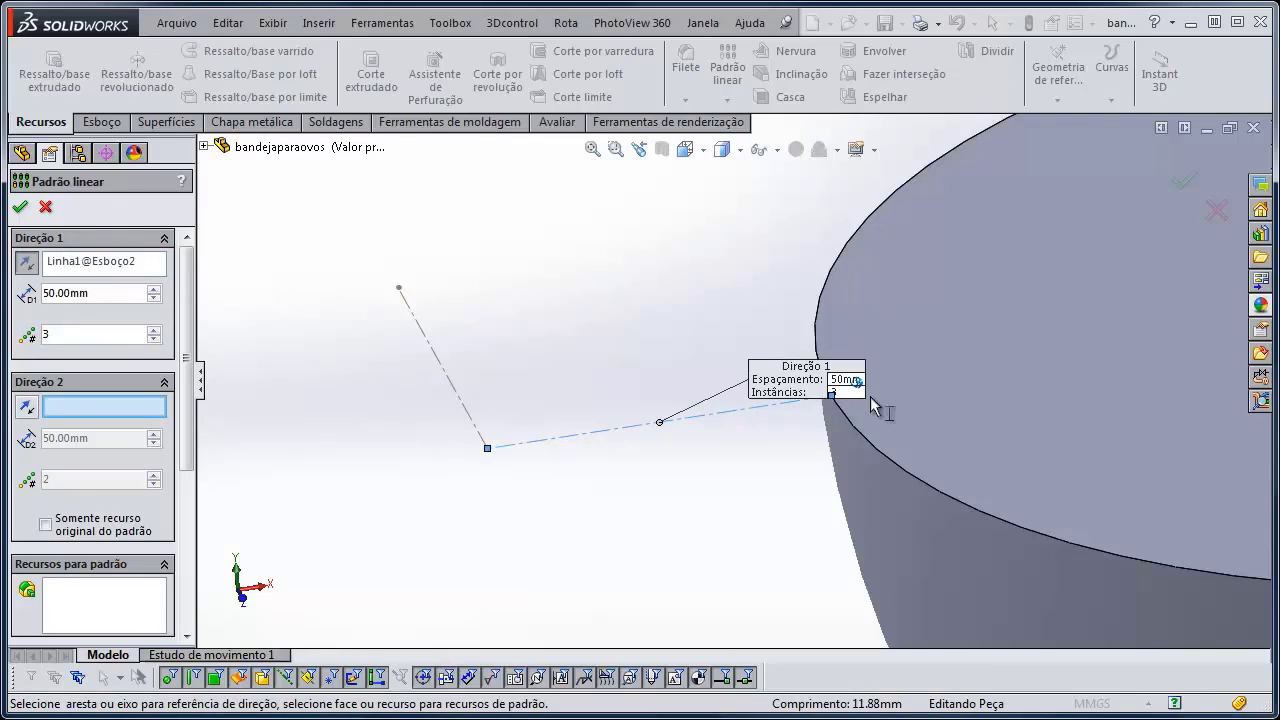
mouse_move(754, 443)
middle_down()
mouse_move(864, 440)
mouse_move(691, 466)
mouse_move(682, 497)
mouse_move(667, 459)
mouse_move(695, 496)
middle_up()
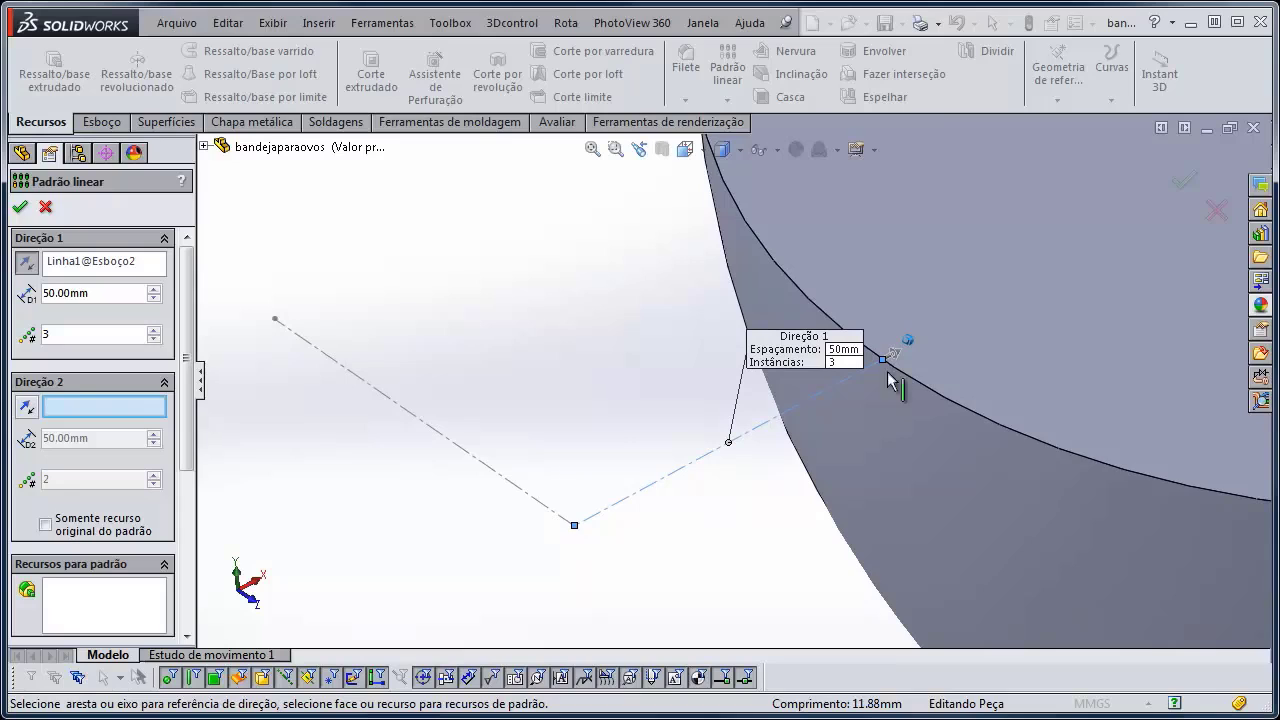
click(95, 270)
right_click(98, 268)
click(165, 277)
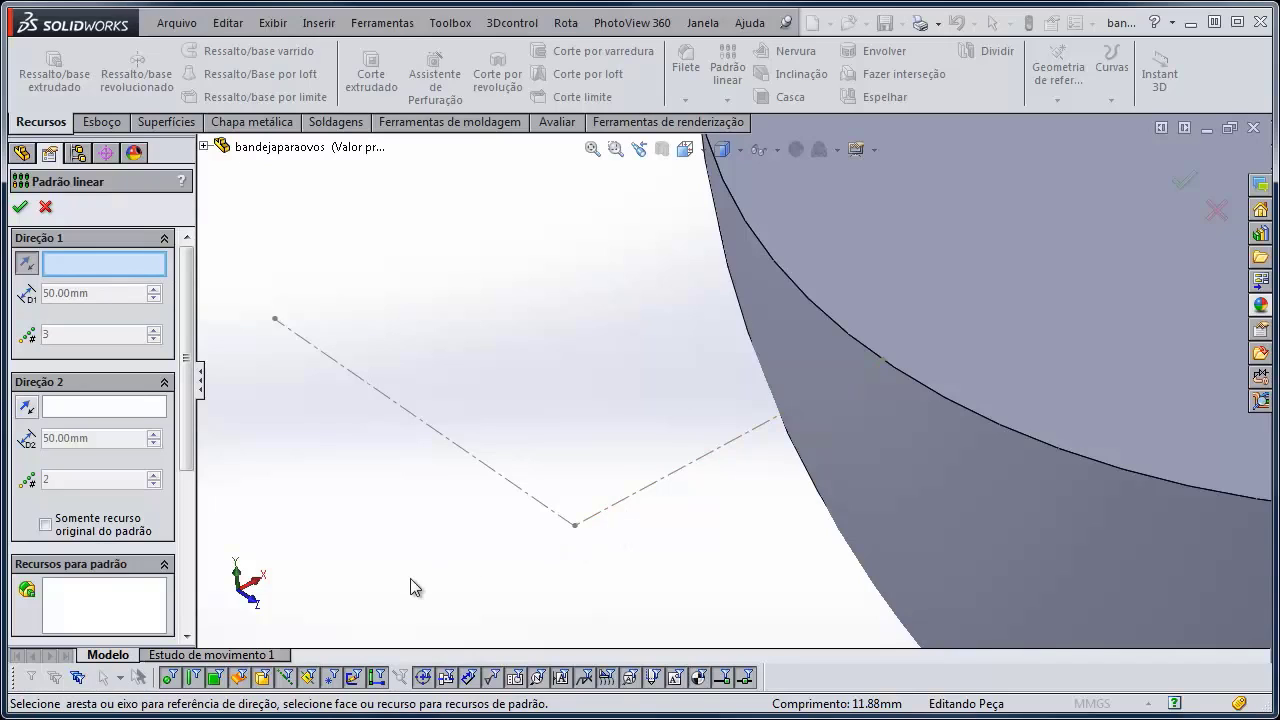
click(873, 372)
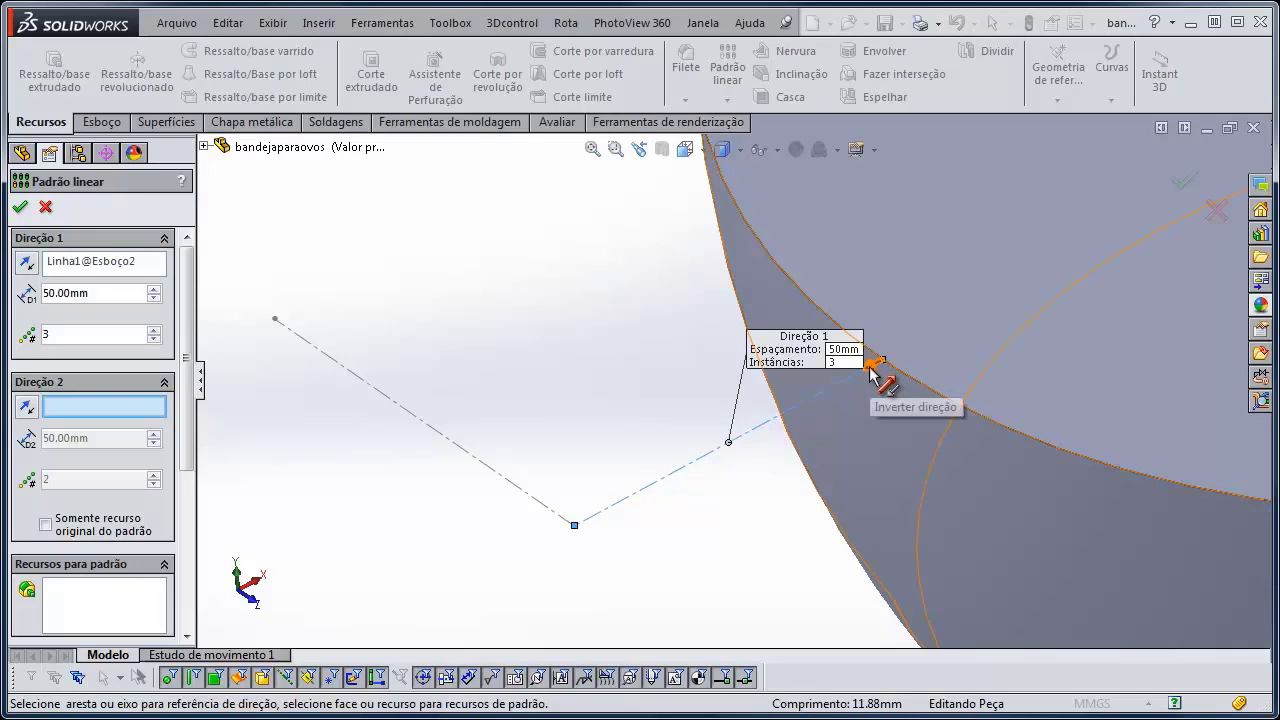
Use the other centerline, picked near the corner where both centerlines meet, as the pattern's second direction
scroll(549, 530, up, 5)
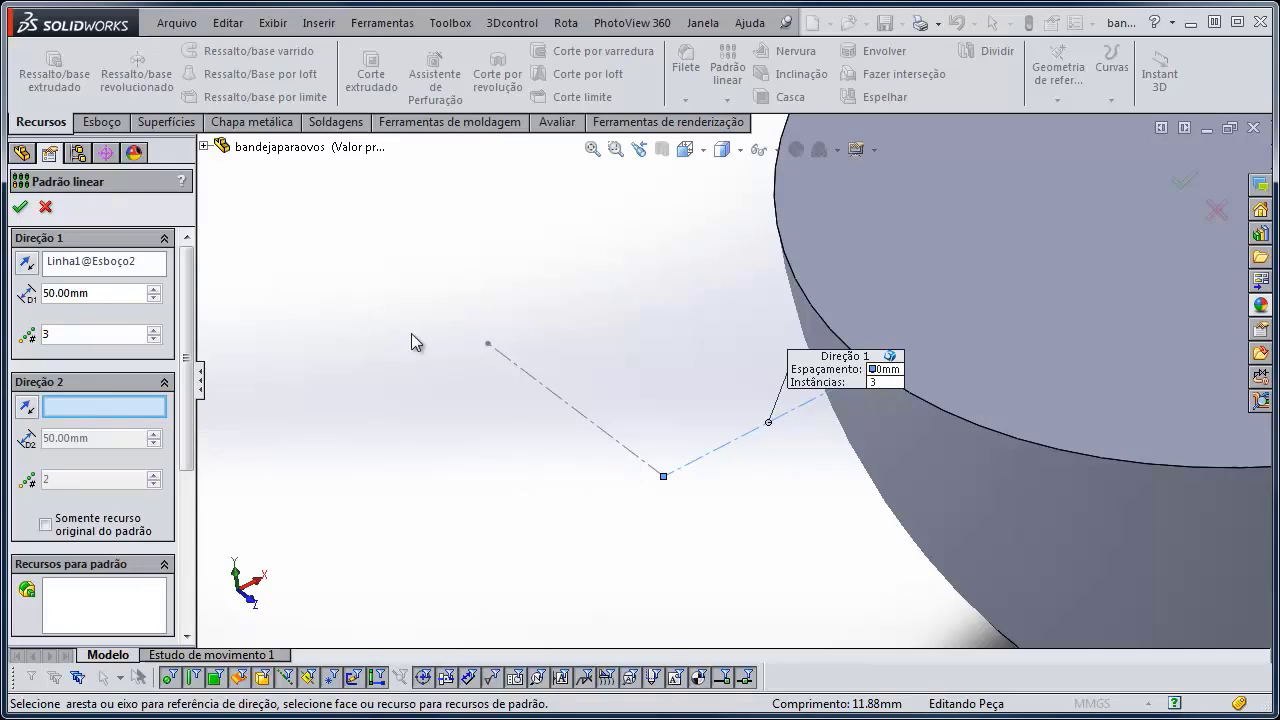
click(653, 475)
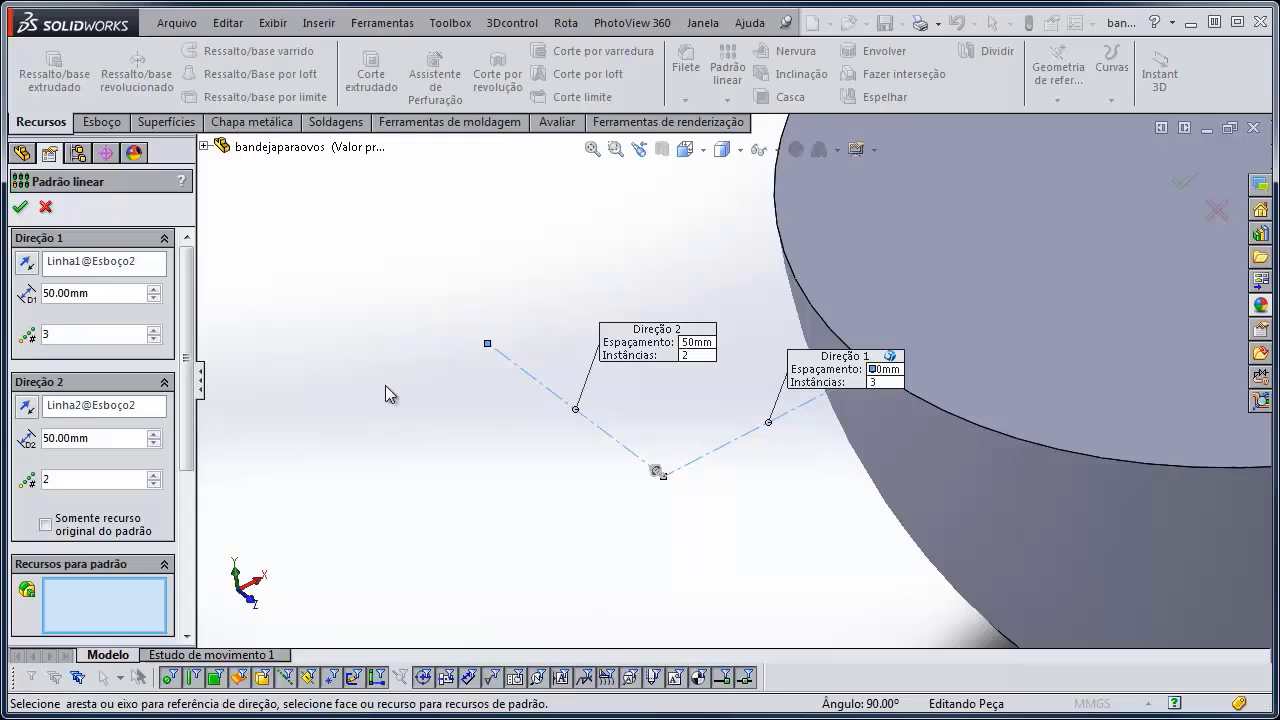
Clear the second direction and repick its centerline near the free end, then clear and repick it near the shared corner
click(103, 408)
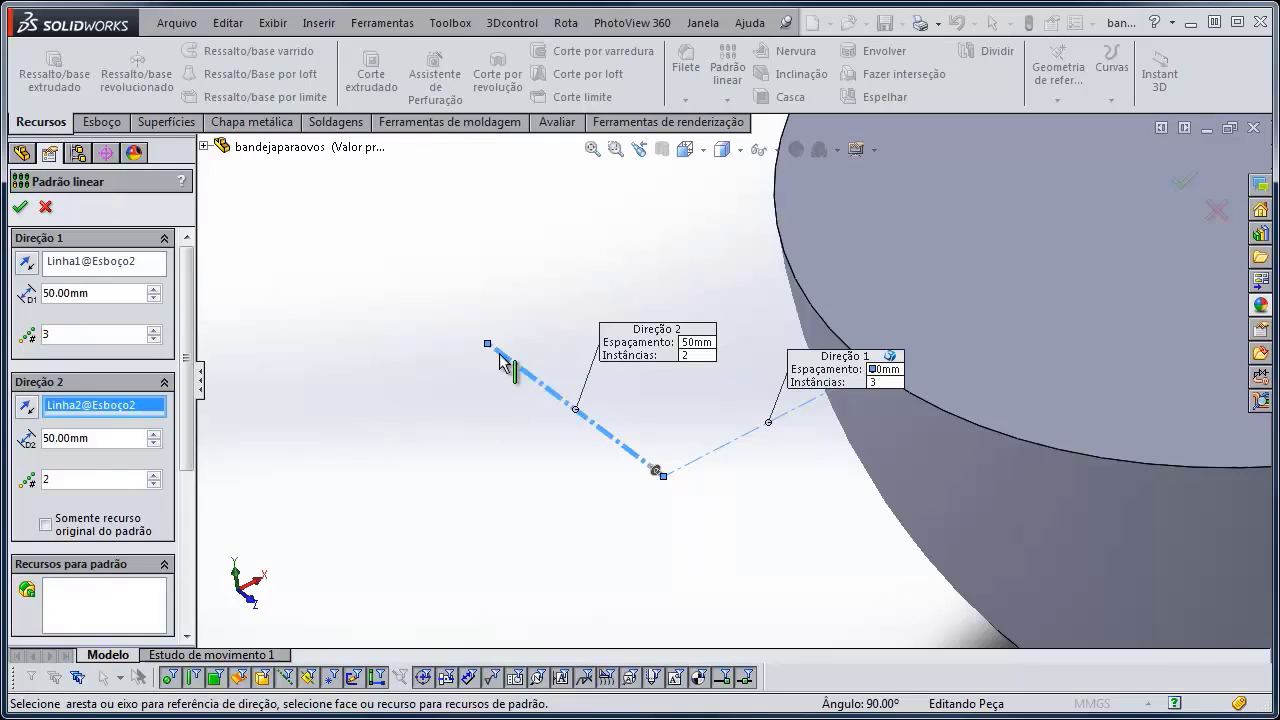
click(499, 353)
click(500, 362)
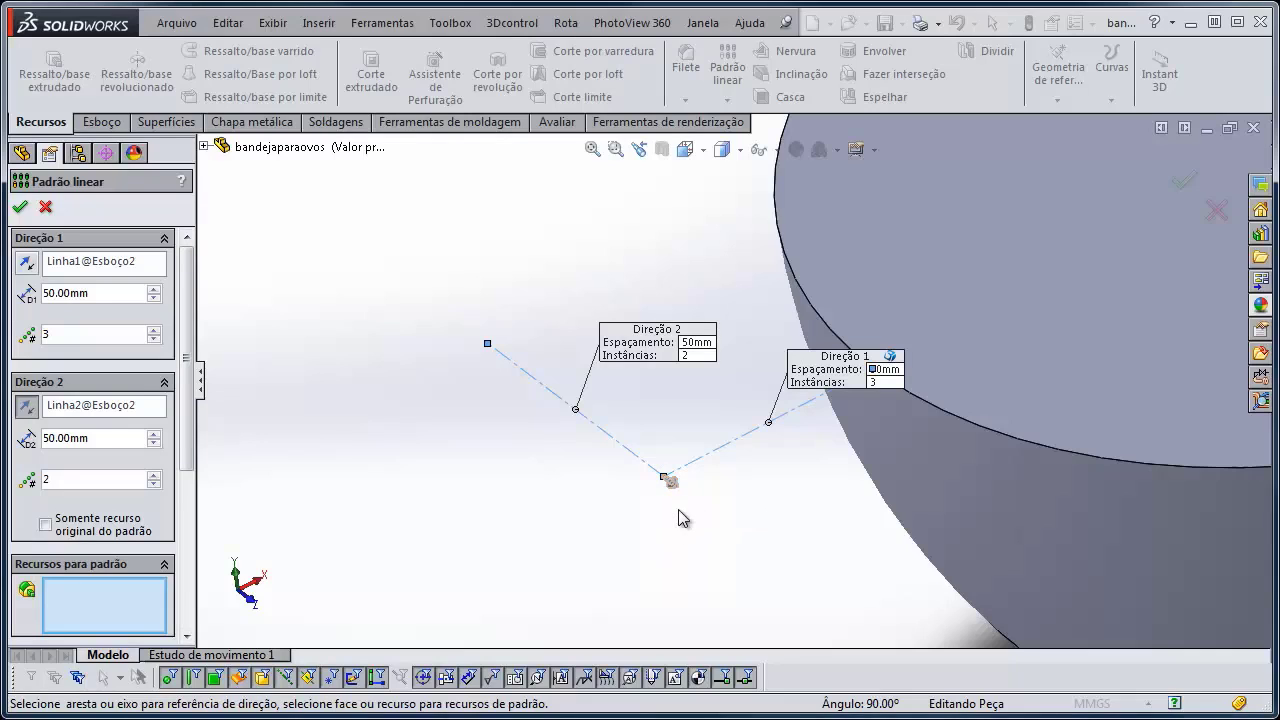
click(142, 406)
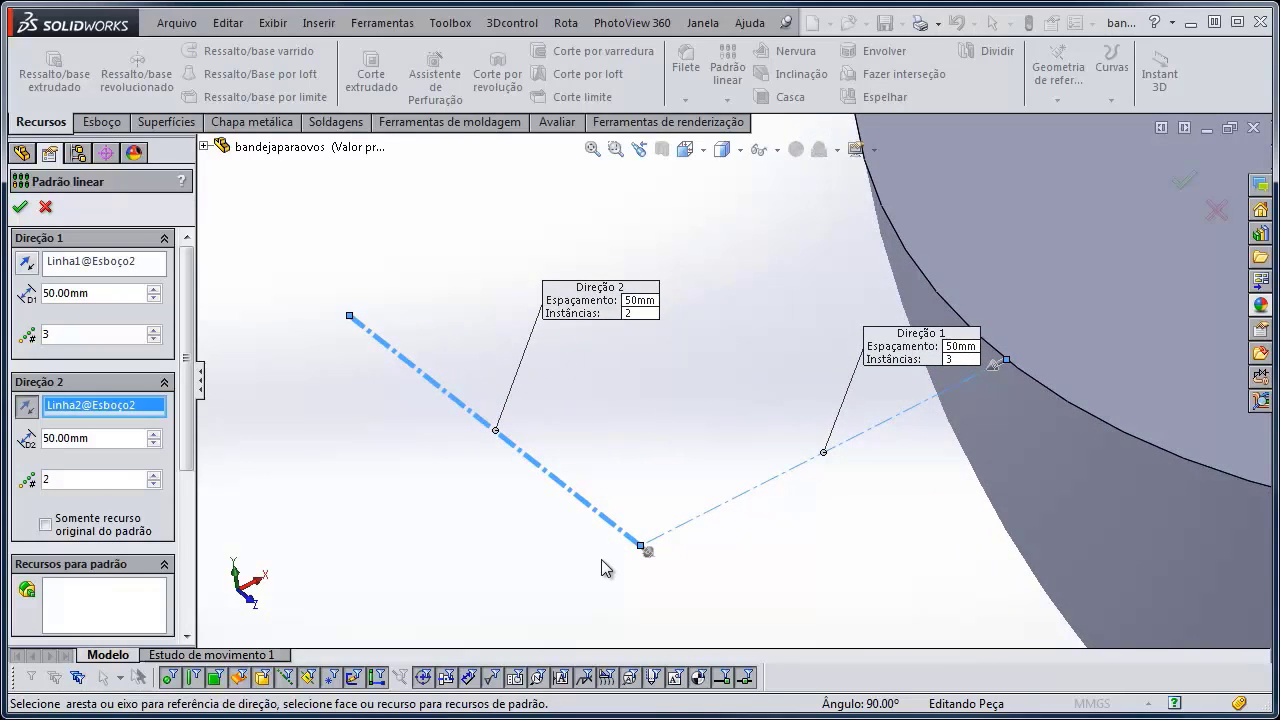
click(616, 529)
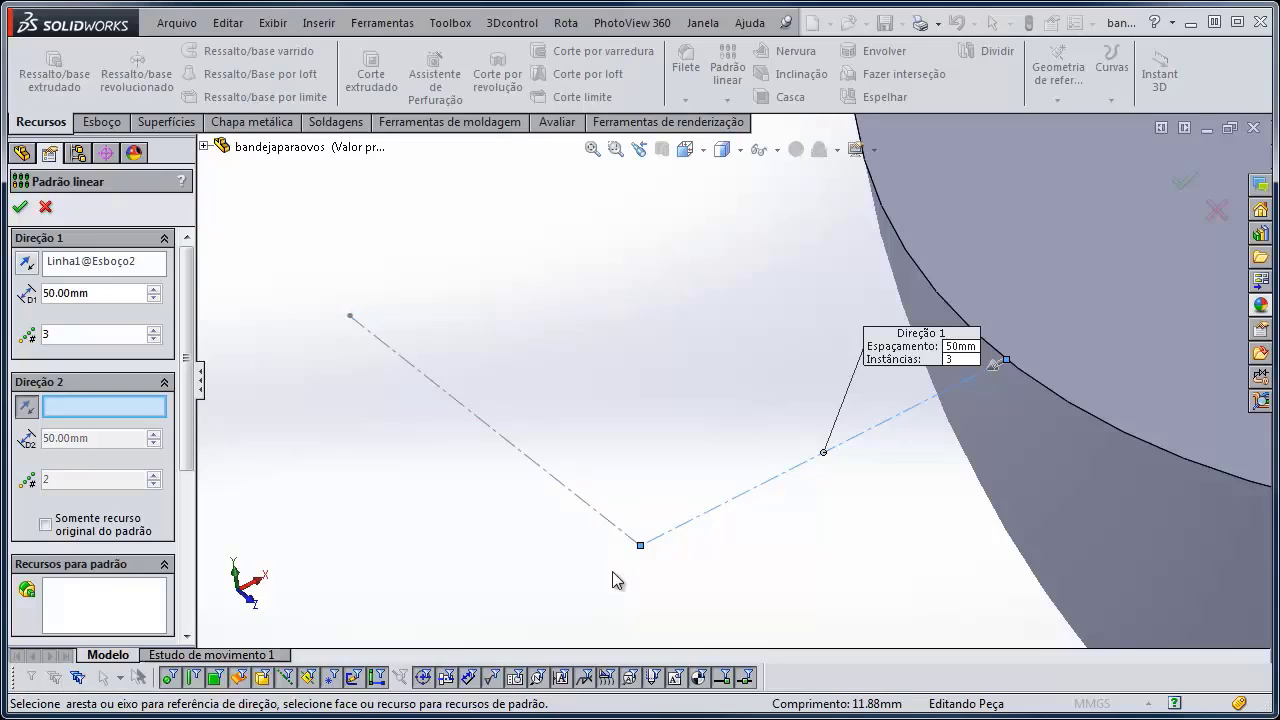
click(606, 520)
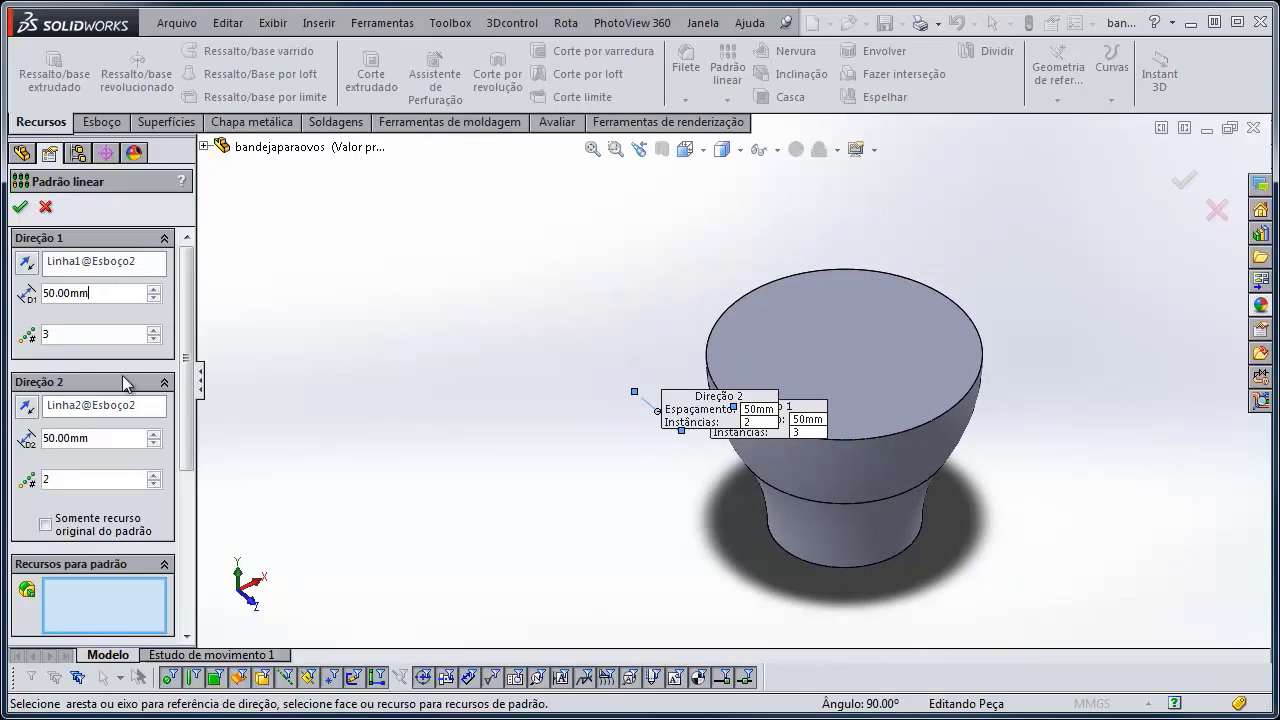
Set the linear pattern to 2 instances along the first direction and 3 along the second
double_click(106, 294)
click(101, 336)
text(2)
click(98, 437)
text(3)
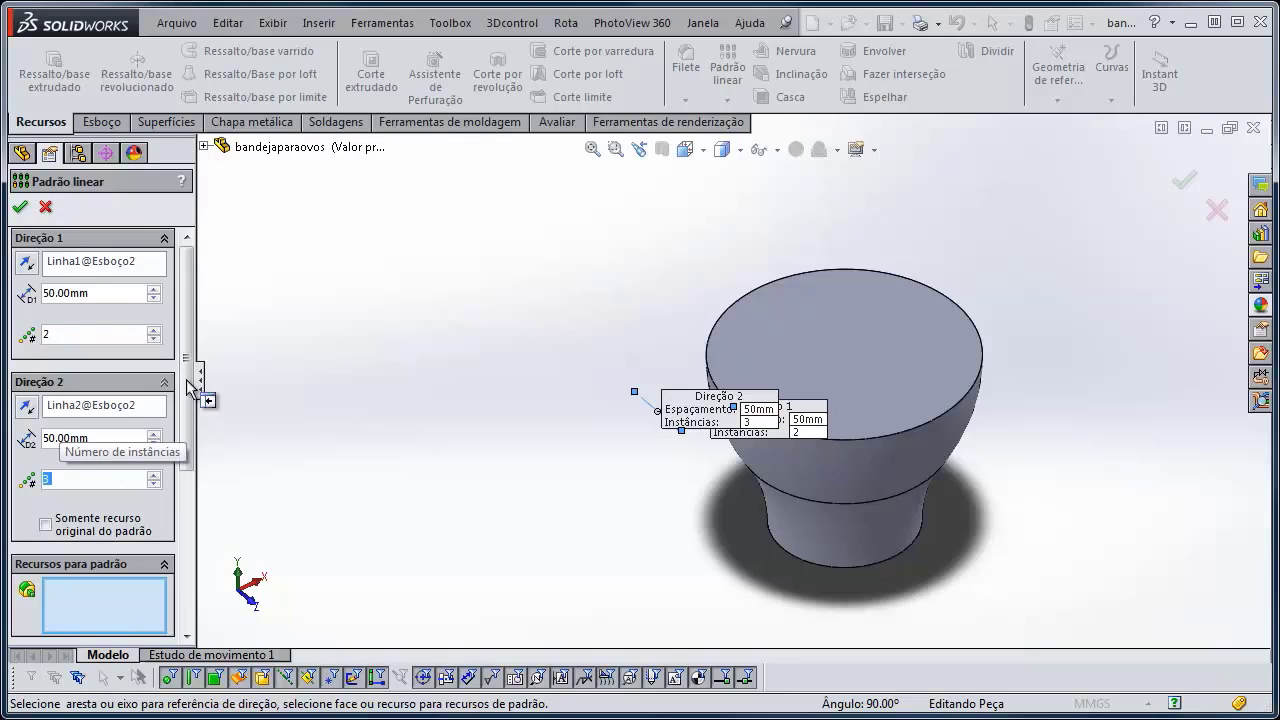
Review the linear pattern's settings for choosing features, faces or bodies to repeat
mouse_move(188, 371)
mouse_down()
mouse_move(190, 399)
mouse_move(197, 360)
mouse_up()
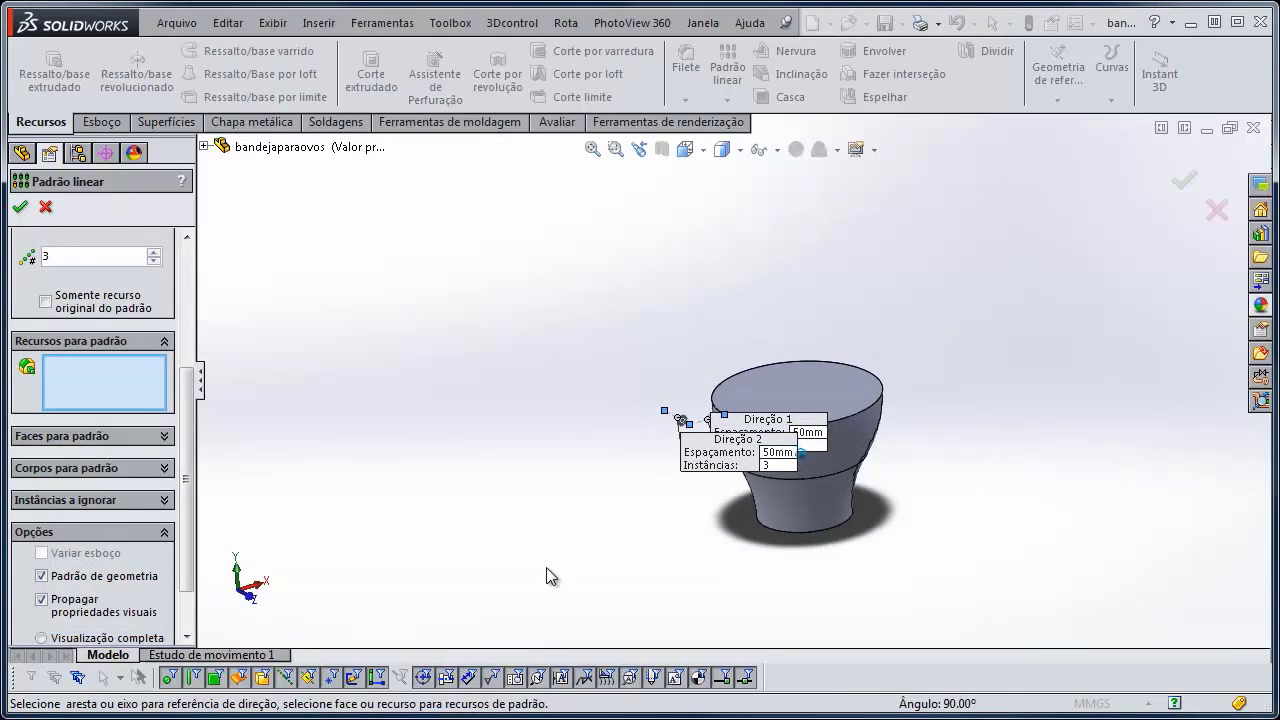
scroll(546, 567, down, 4)
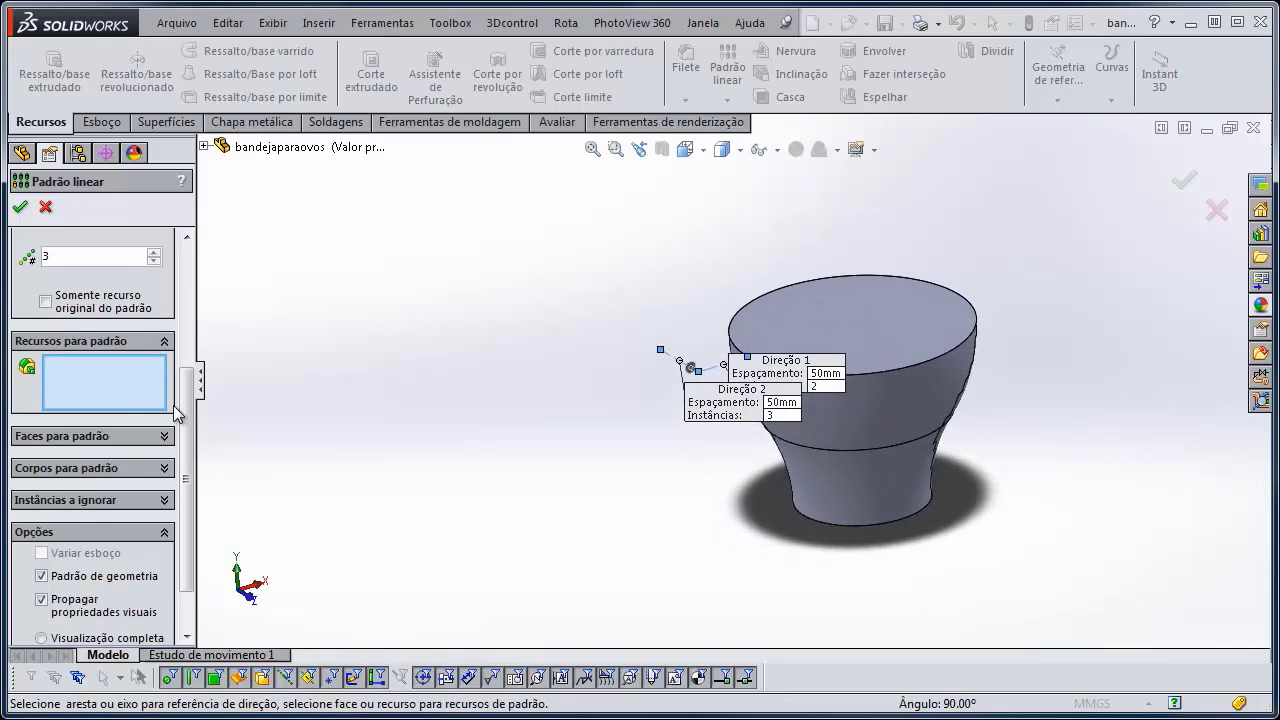
scroll(176, 412, up, 5)
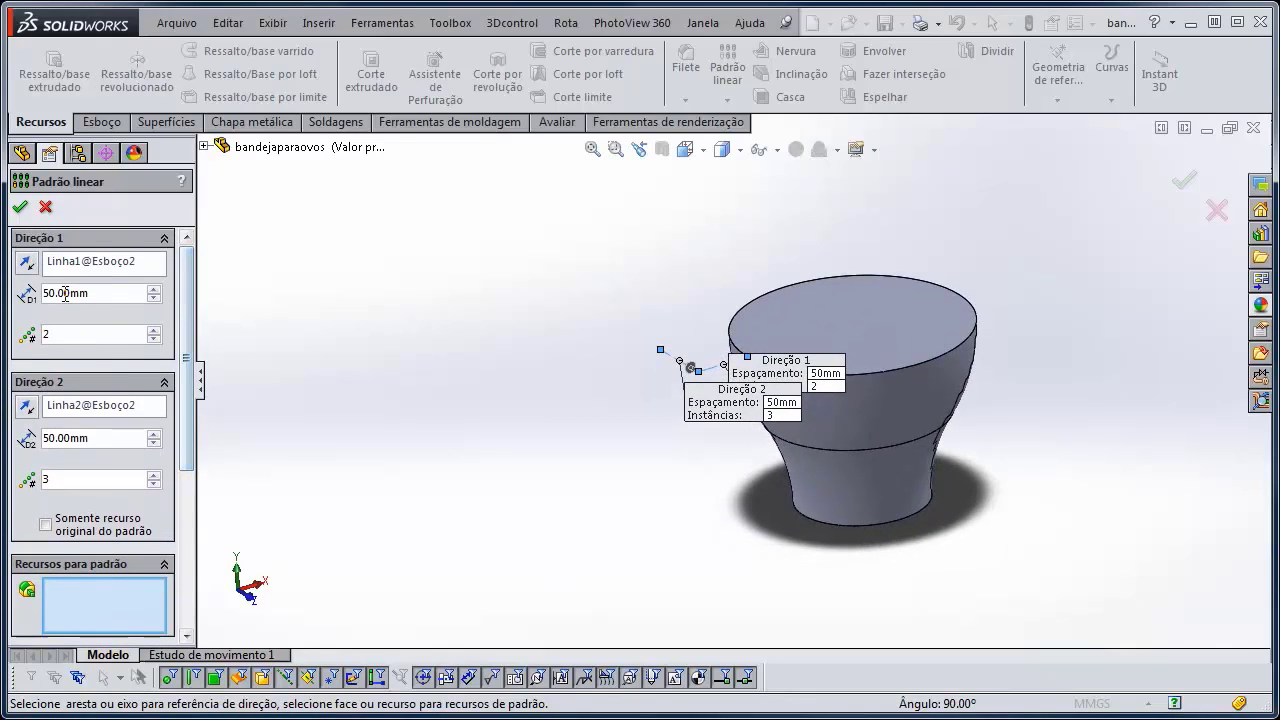
drag(186, 303, 187, 397)
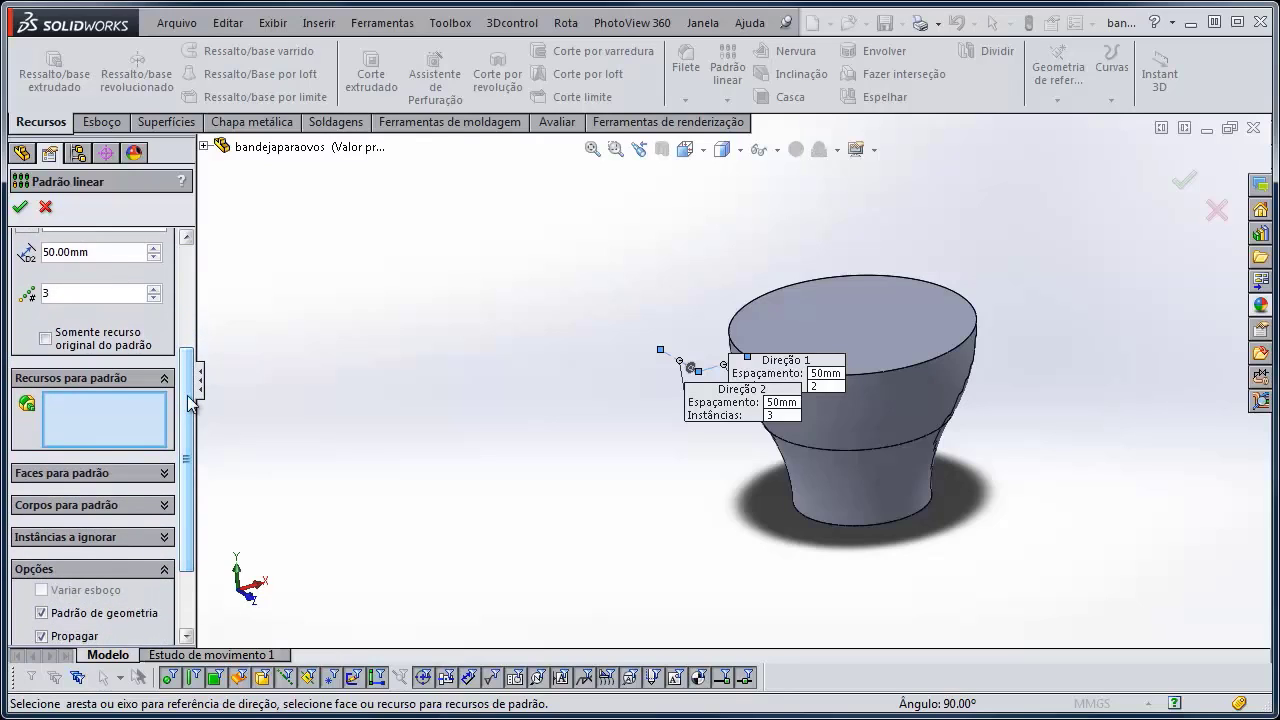
click(60, 505)
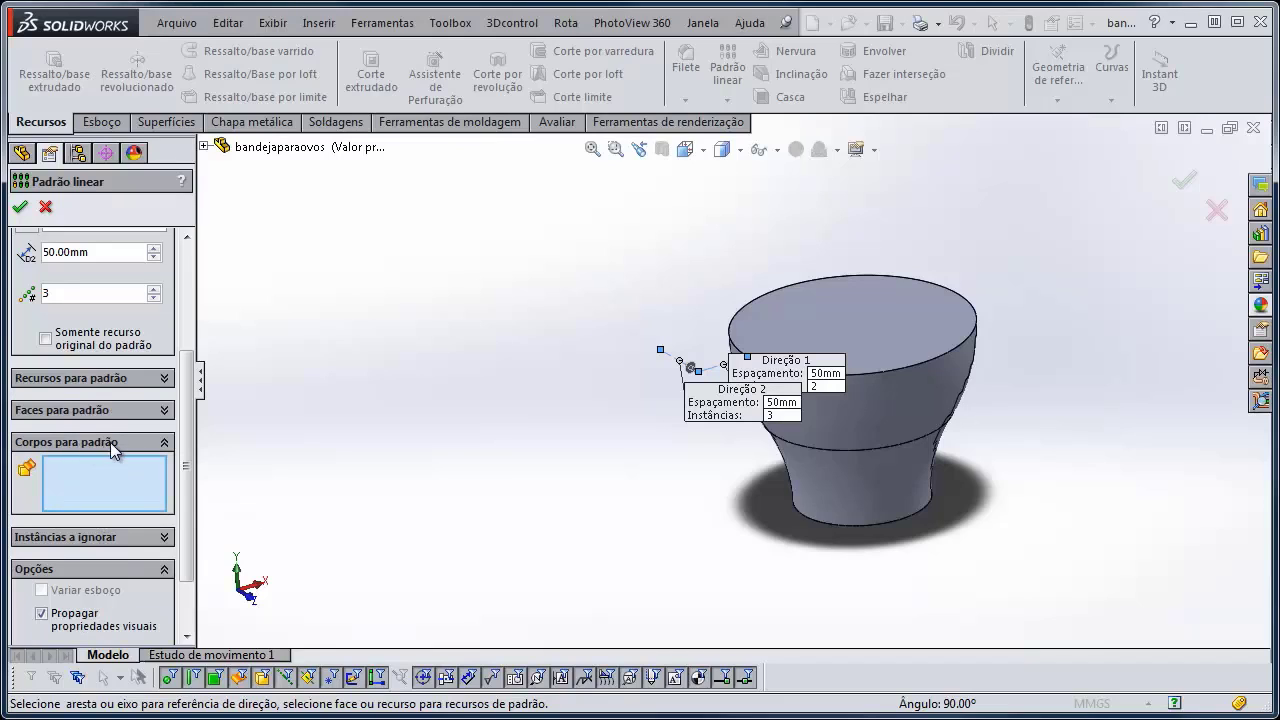
click(79, 412)
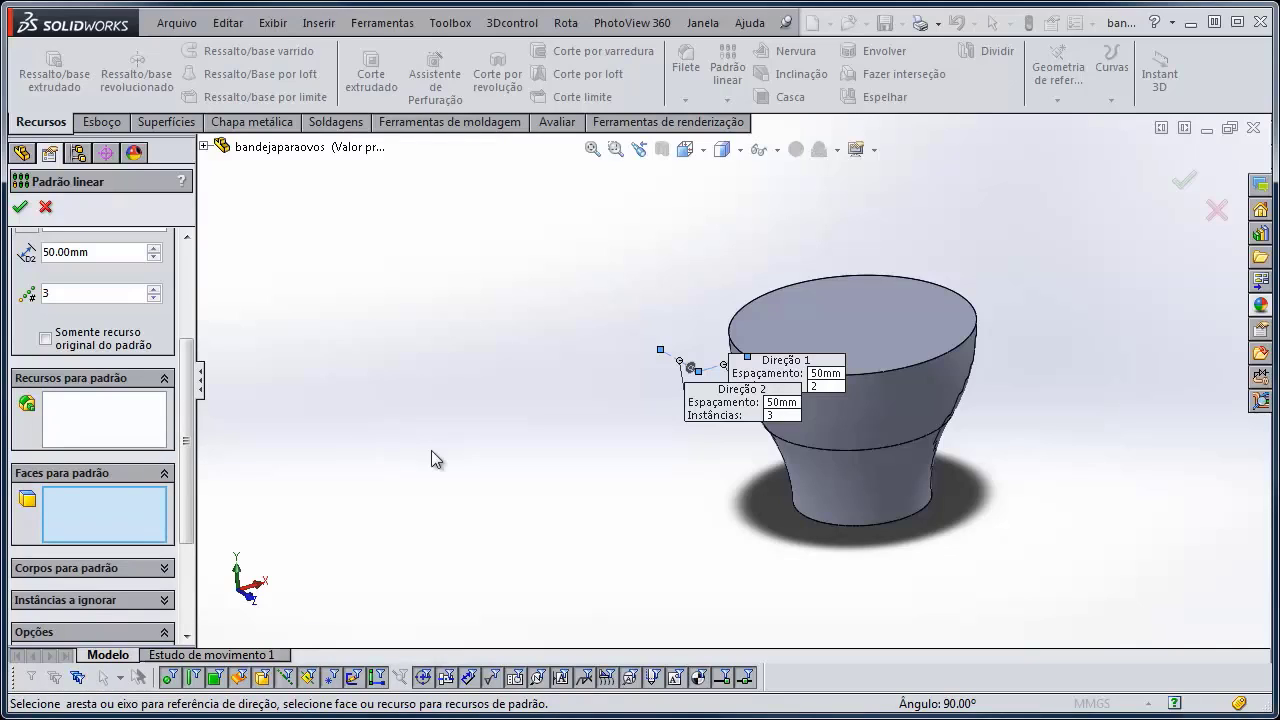
middle_drag(432, 450, 432, 381)
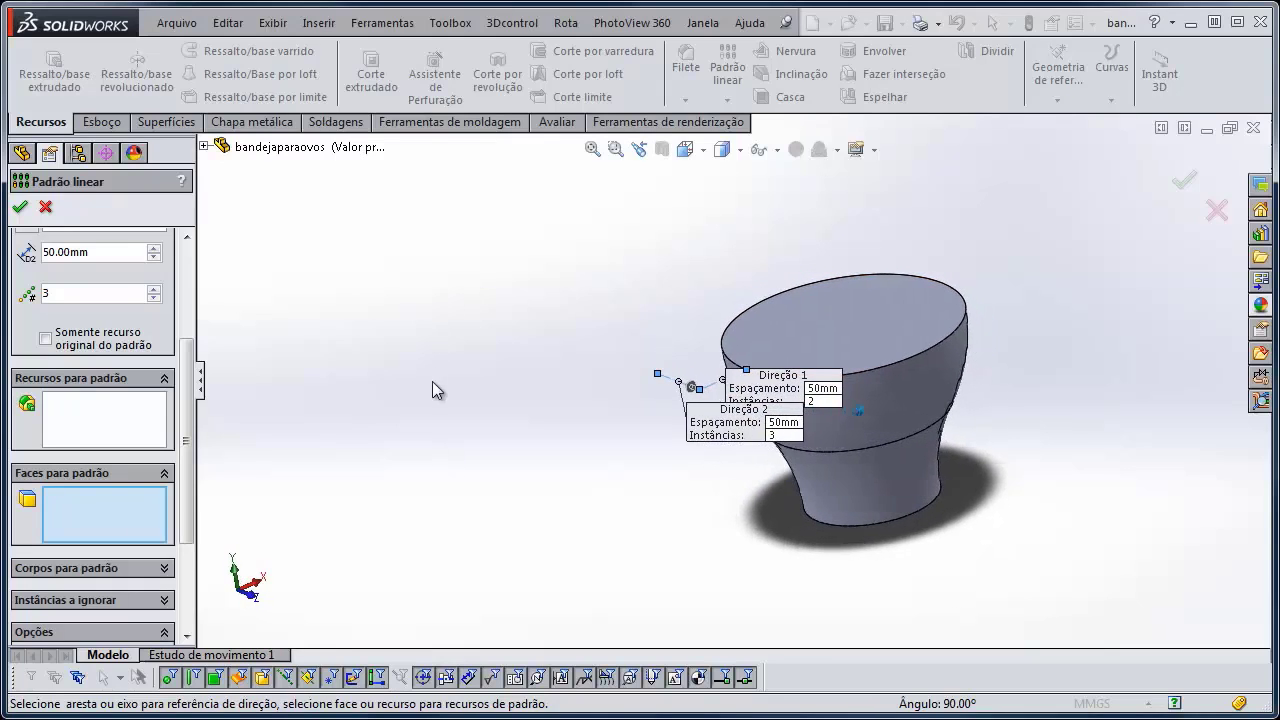
scroll(432, 381, down, 3)
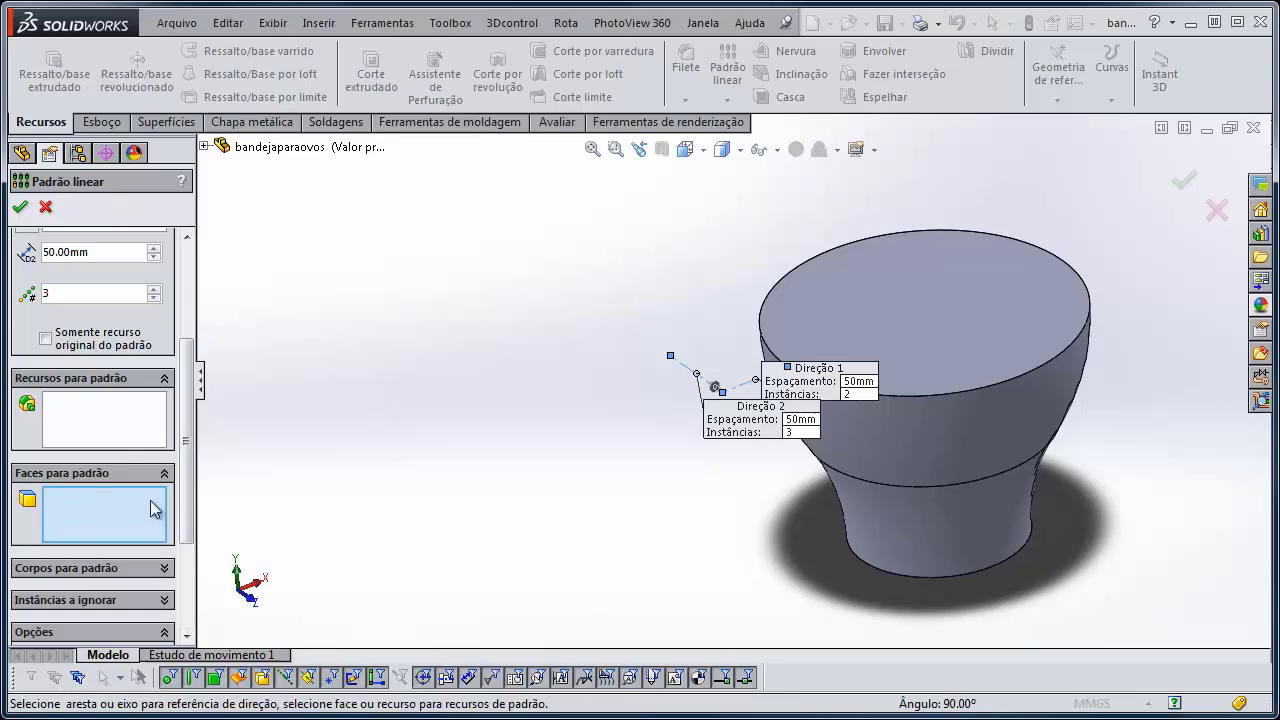
click(86, 569)
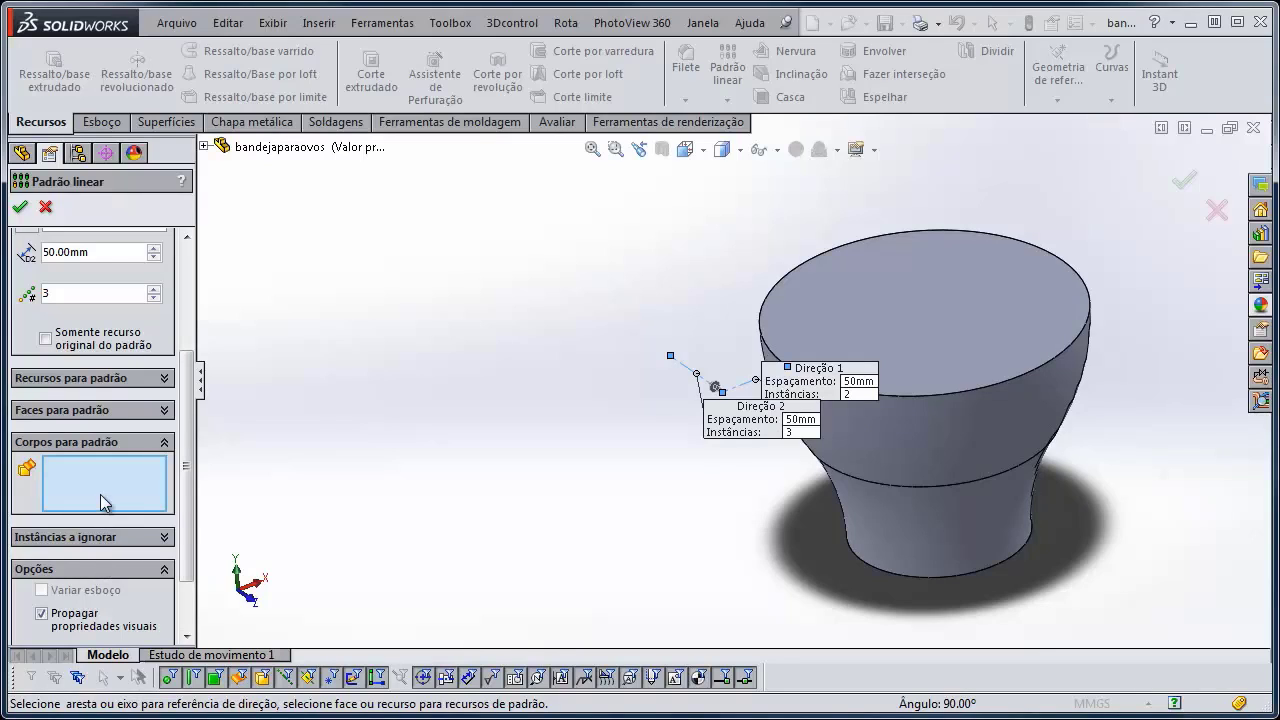
click(63, 380)
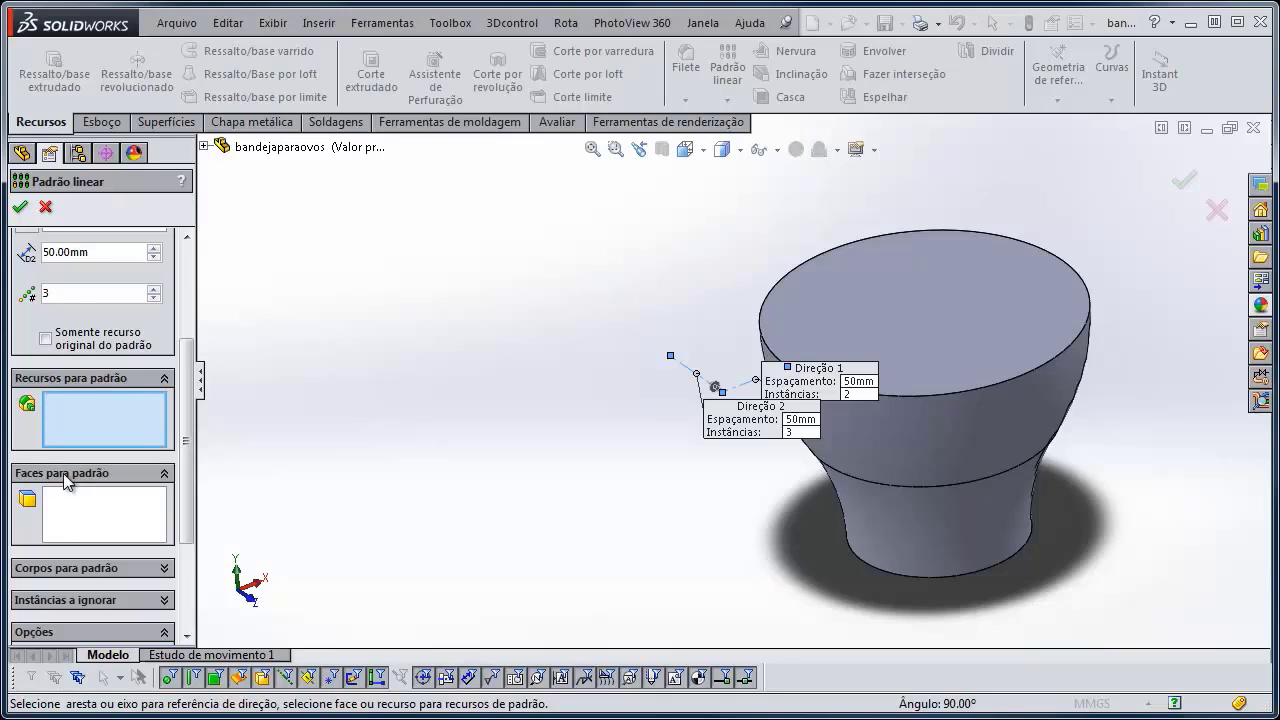
click(83, 514)
drag(185, 444, 188, 485)
click(110, 352)
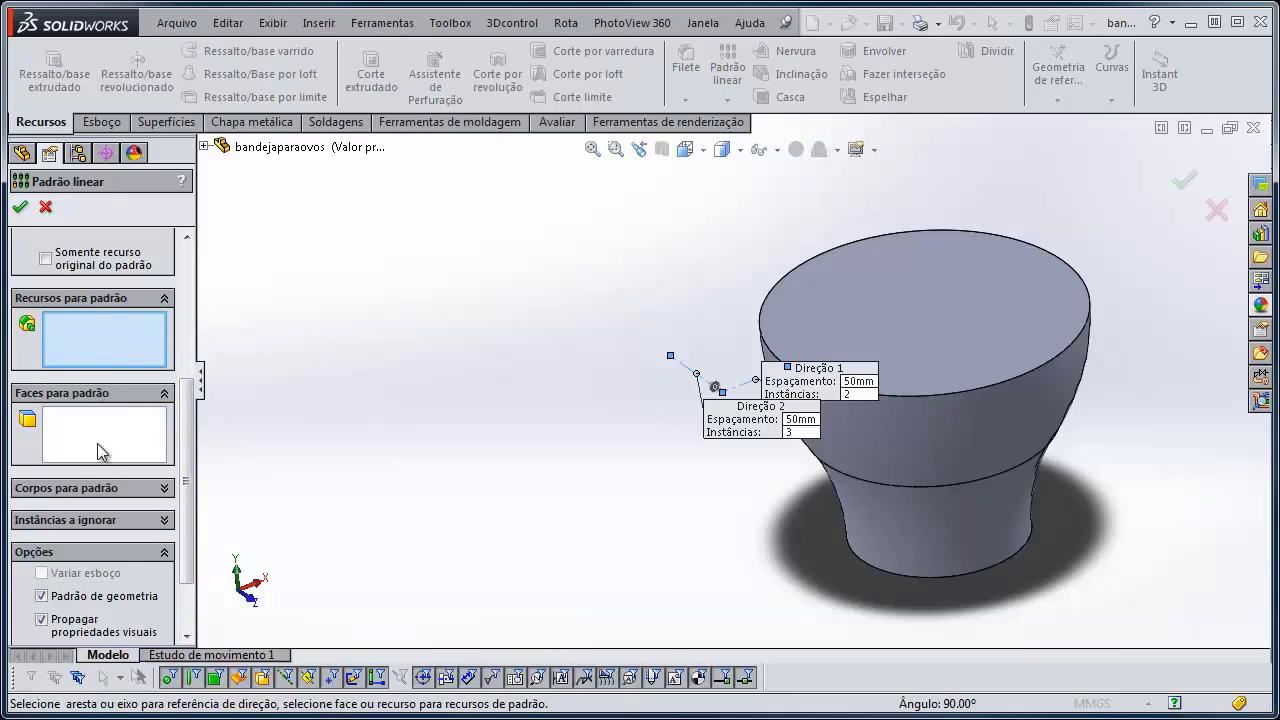
click(102, 450)
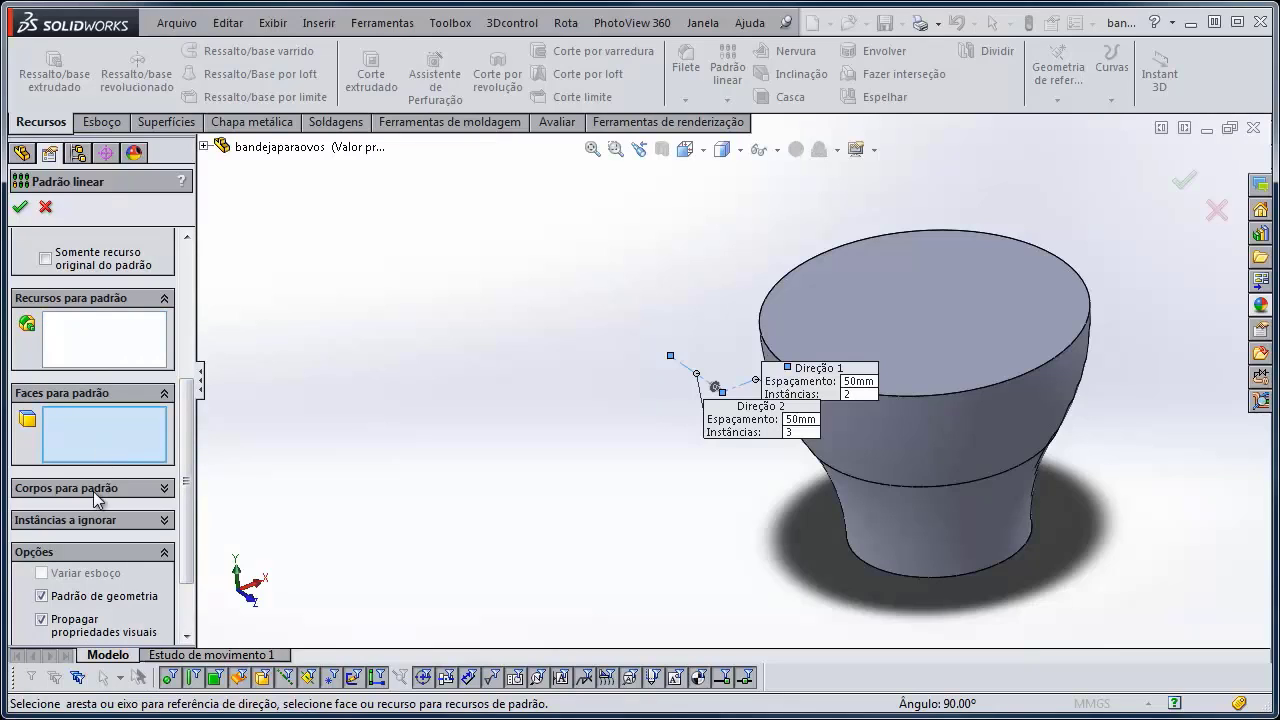
Choose the revolved cup as the body to pattern and create the linear pattern
click(83, 489)
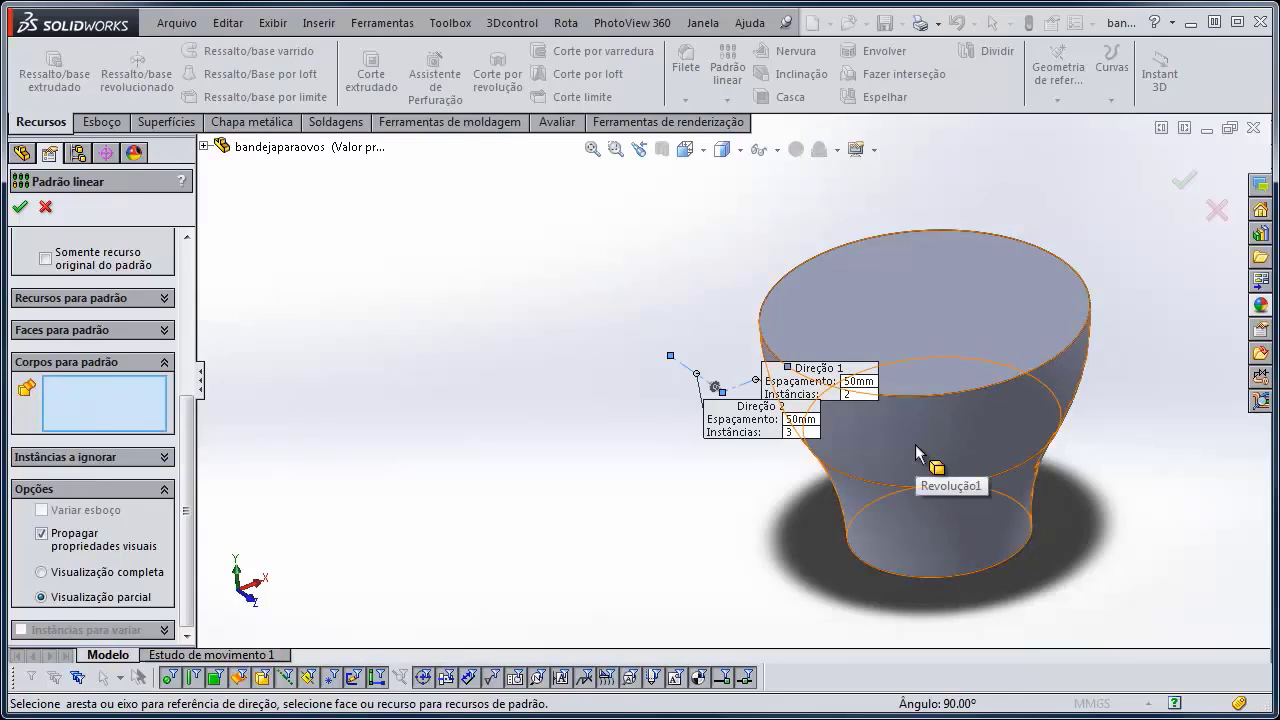
click(950, 325)
scroll(908, 447, up, 3)
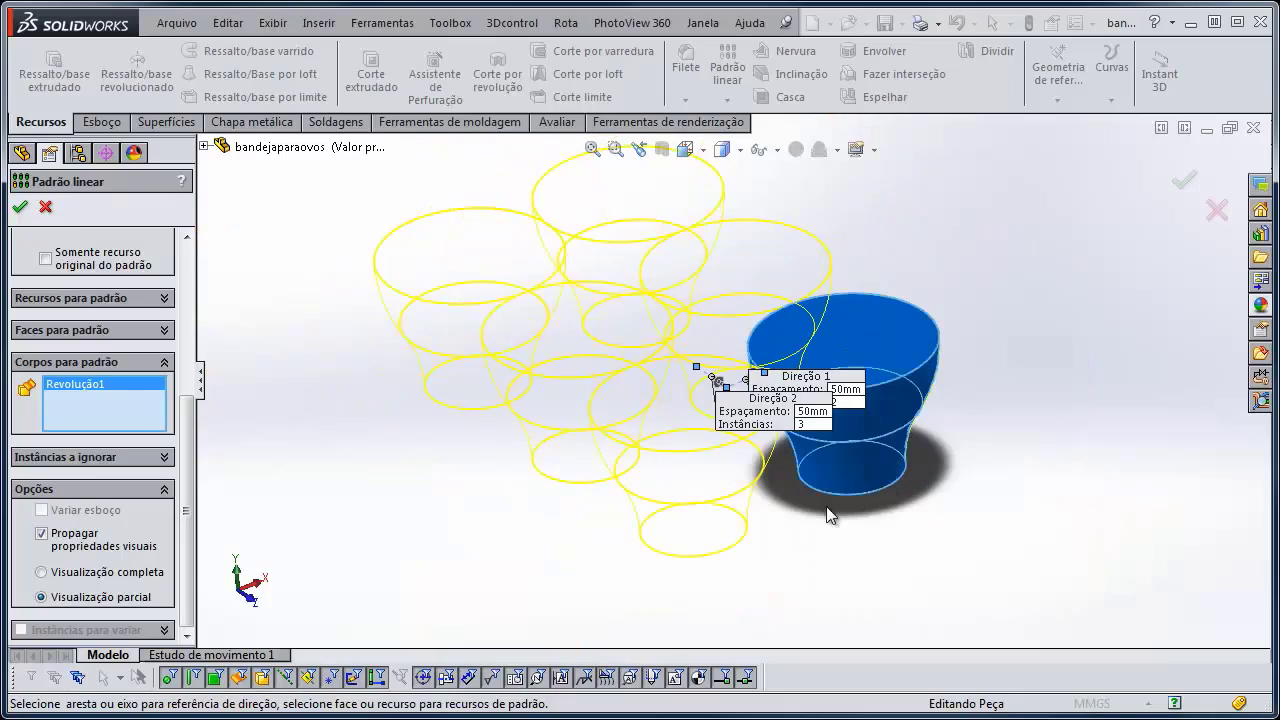
middle_drag(220, 482, 248, 498)
scroll(247, 497, down, 1)
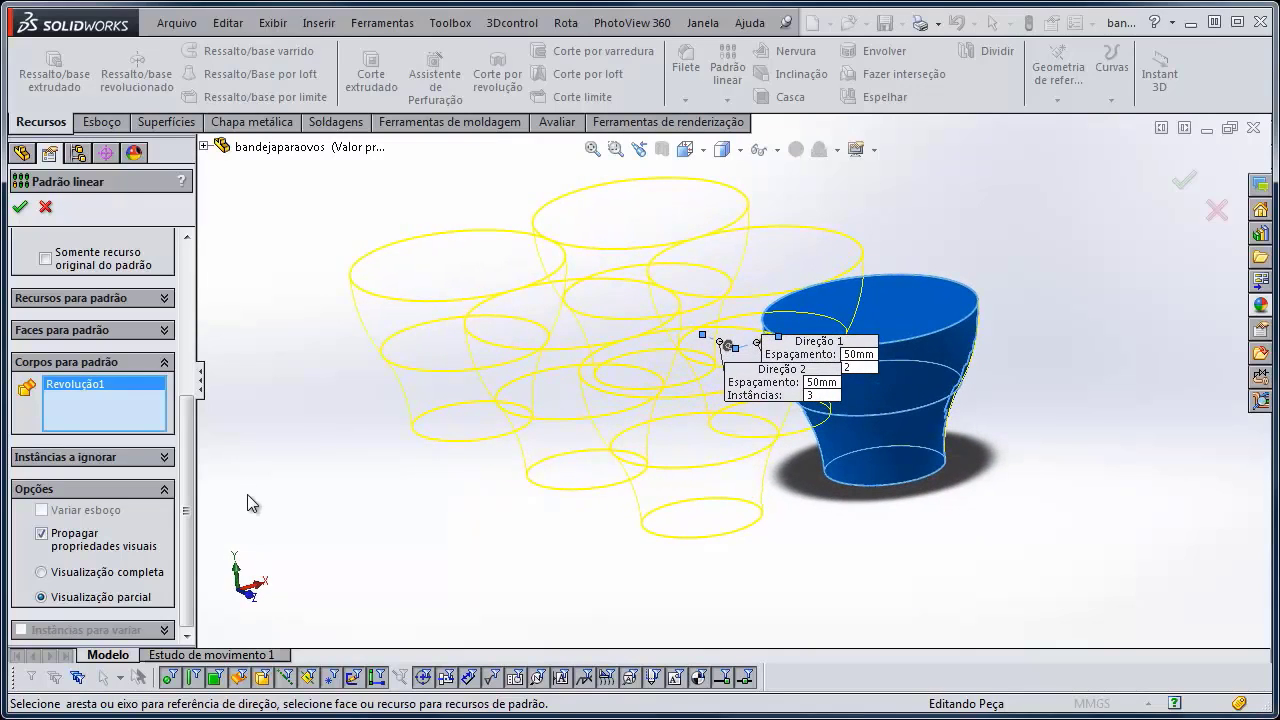
click(20, 208)
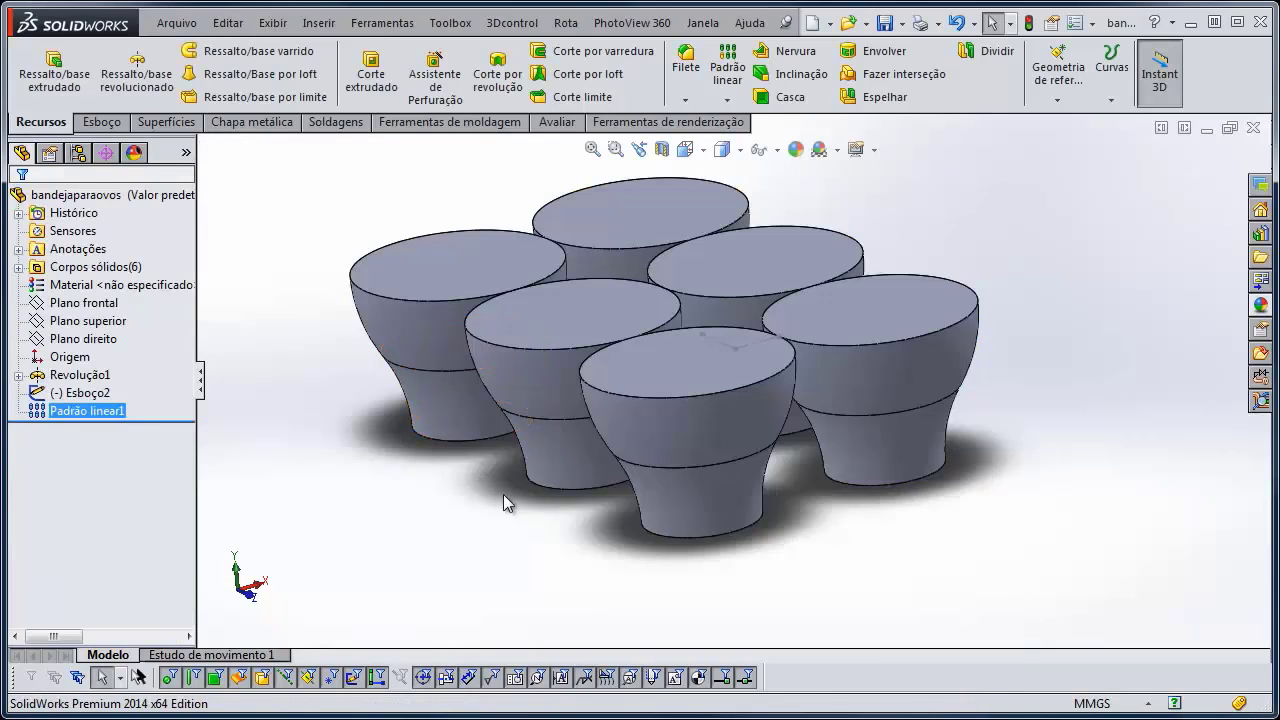
Start a sketch for an extruded boss on the flat top face of the middle cup in the left column
middle_drag(503, 494, 560, 440)
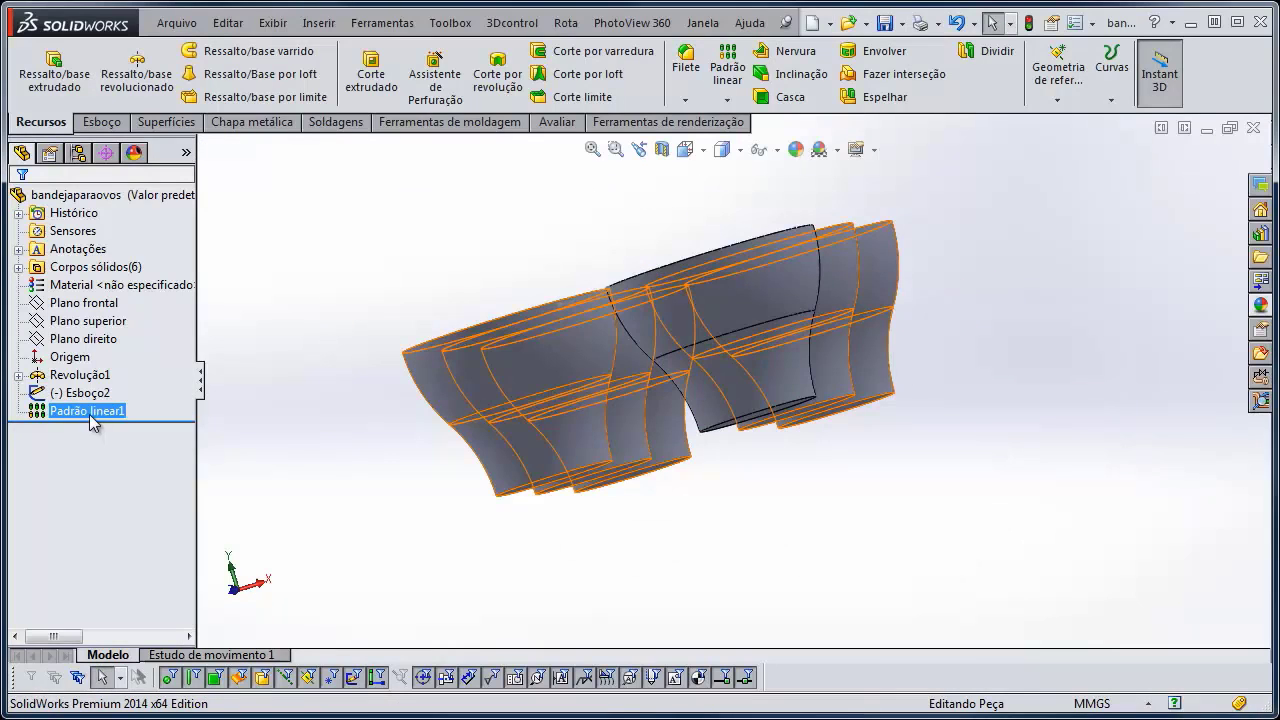
click(91, 420)
middle_drag(369, 471, 431, 528)
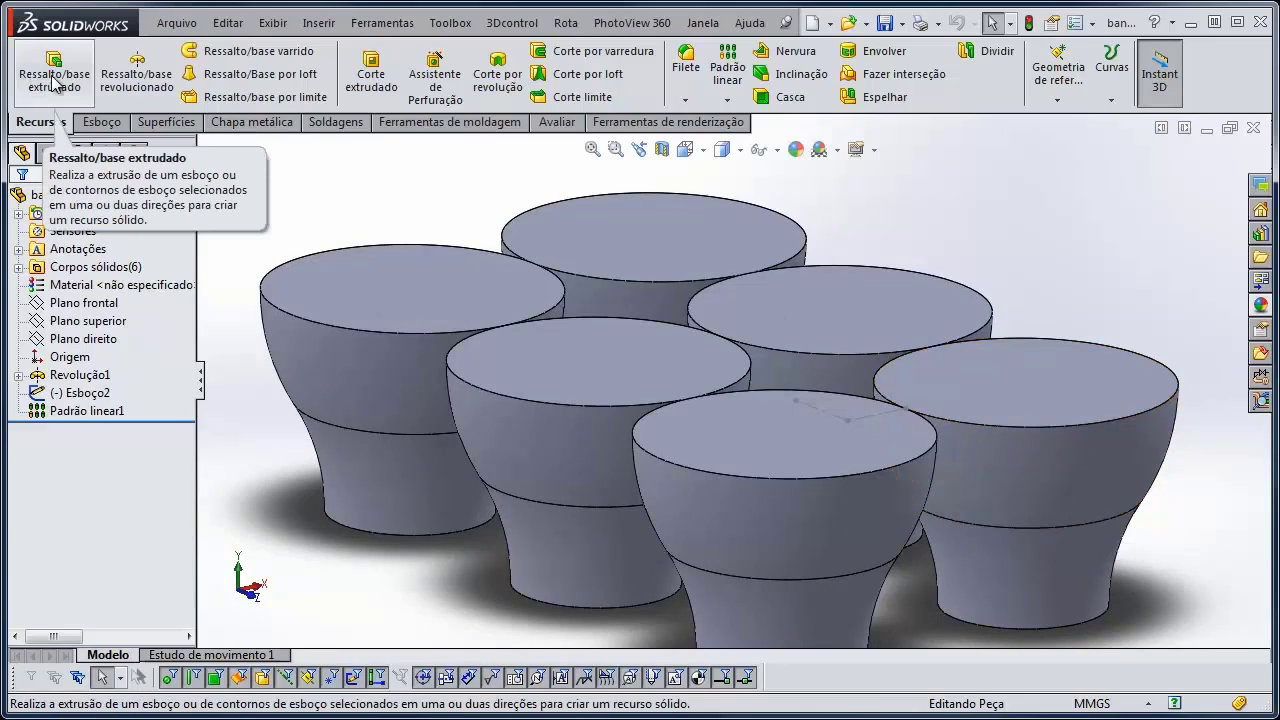
scroll(68, 88, down, 3)
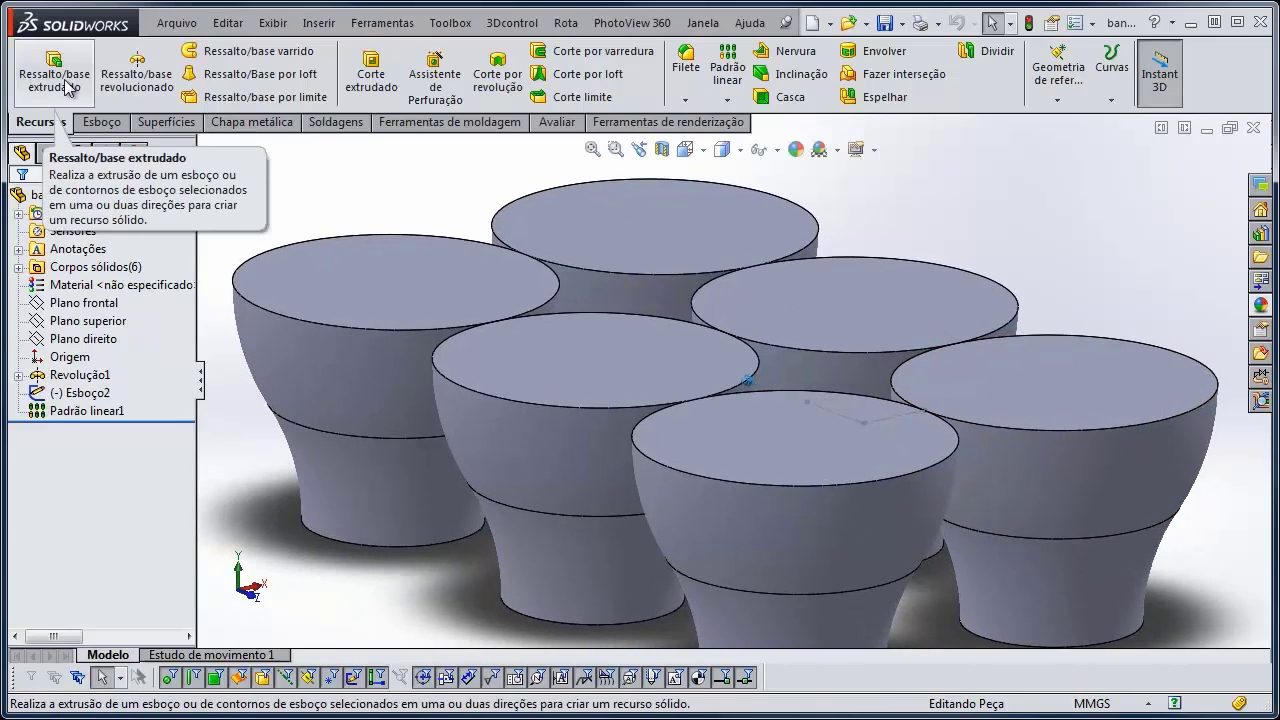
click(35, 78)
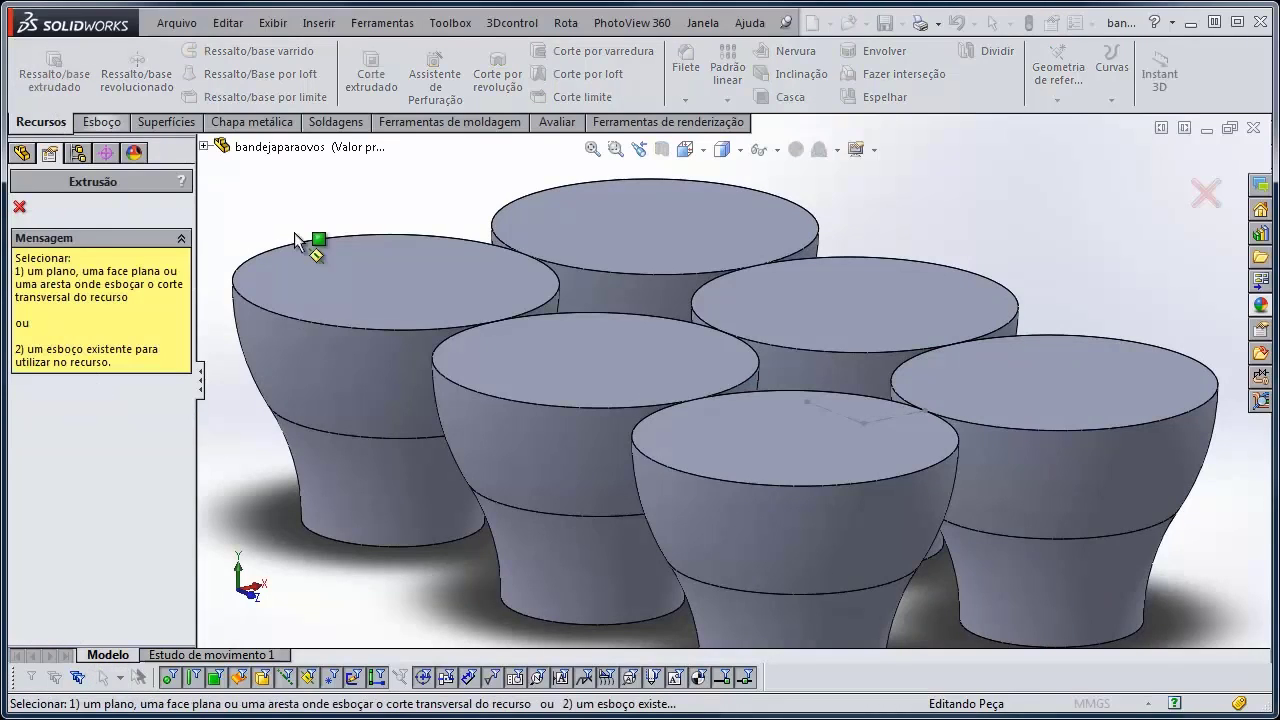
click(528, 375)
key(ctrl+8)
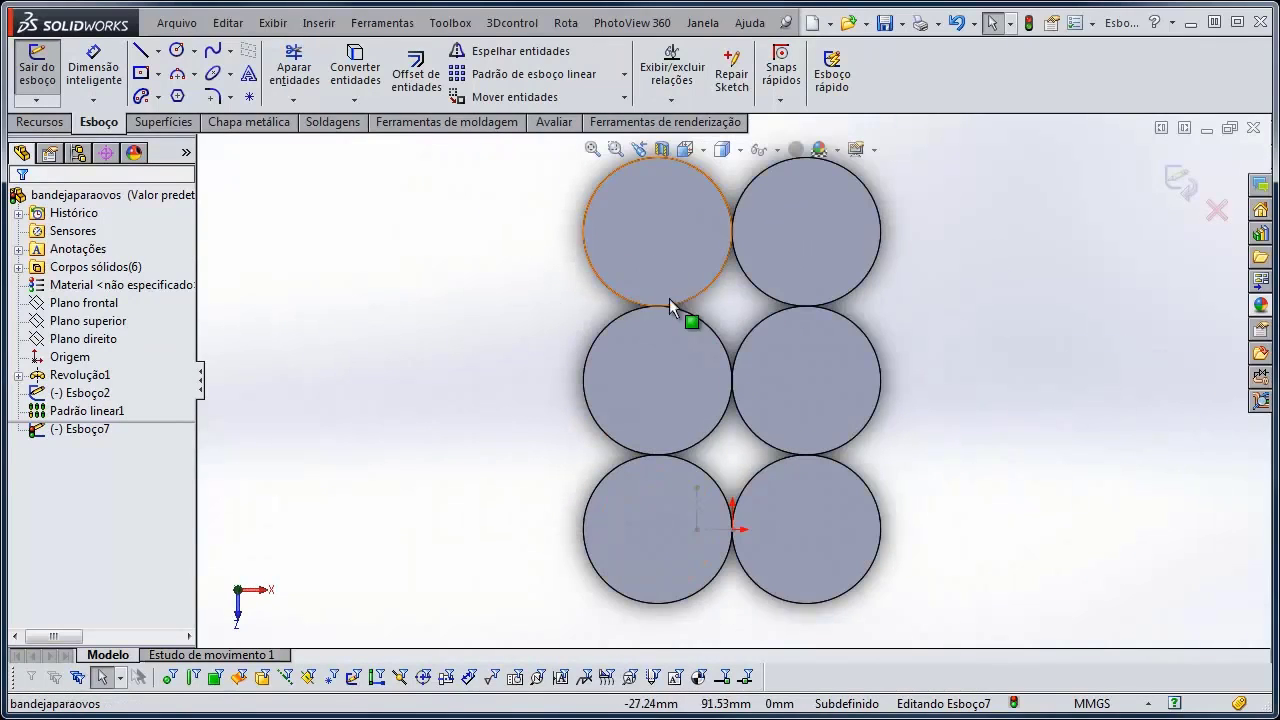
scroll(674, 300, up, 1)
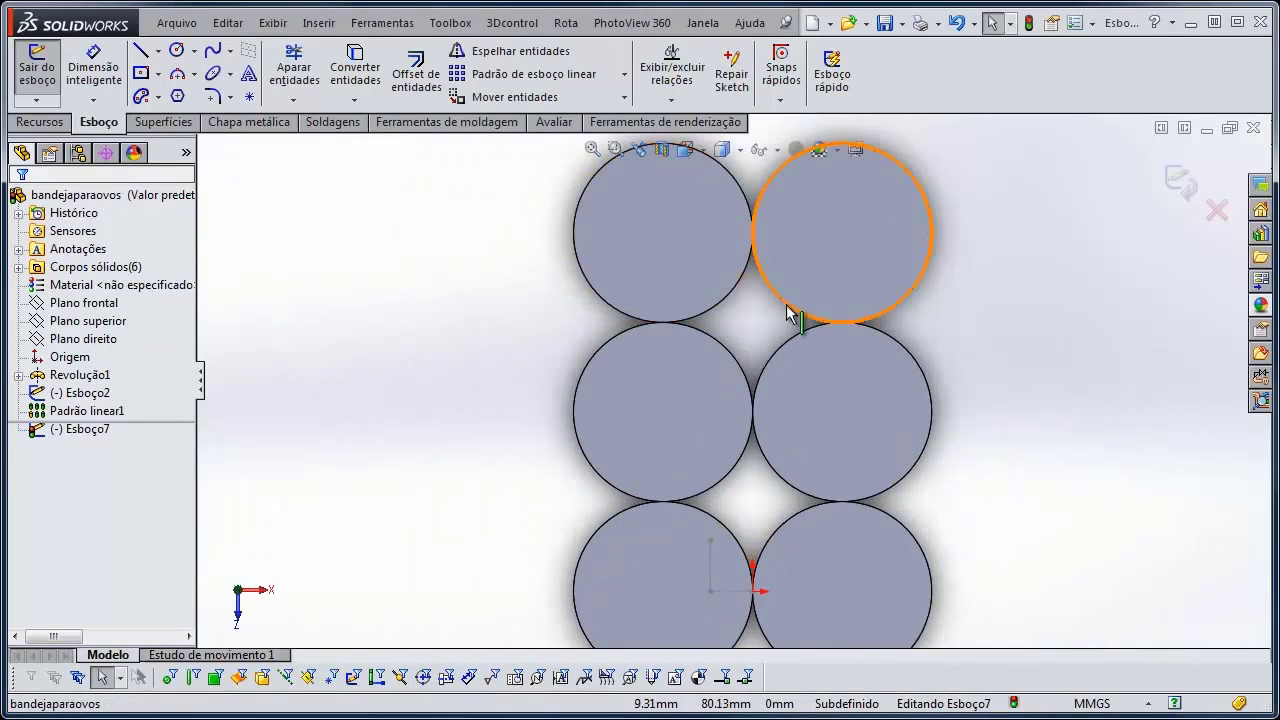
scroll(596, 279, down, 2)
scroll(428, 241, down, 1)
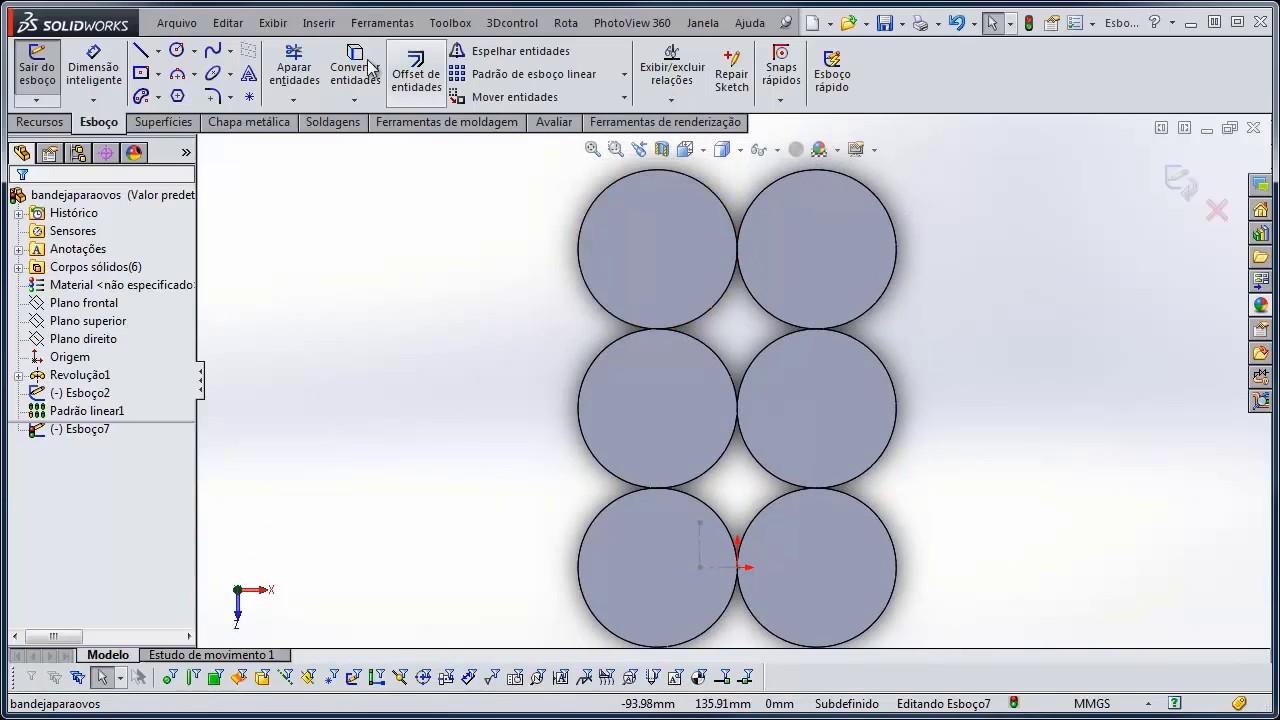
Convert the circular top edges of all six cups into sketch entities
click(345, 78)
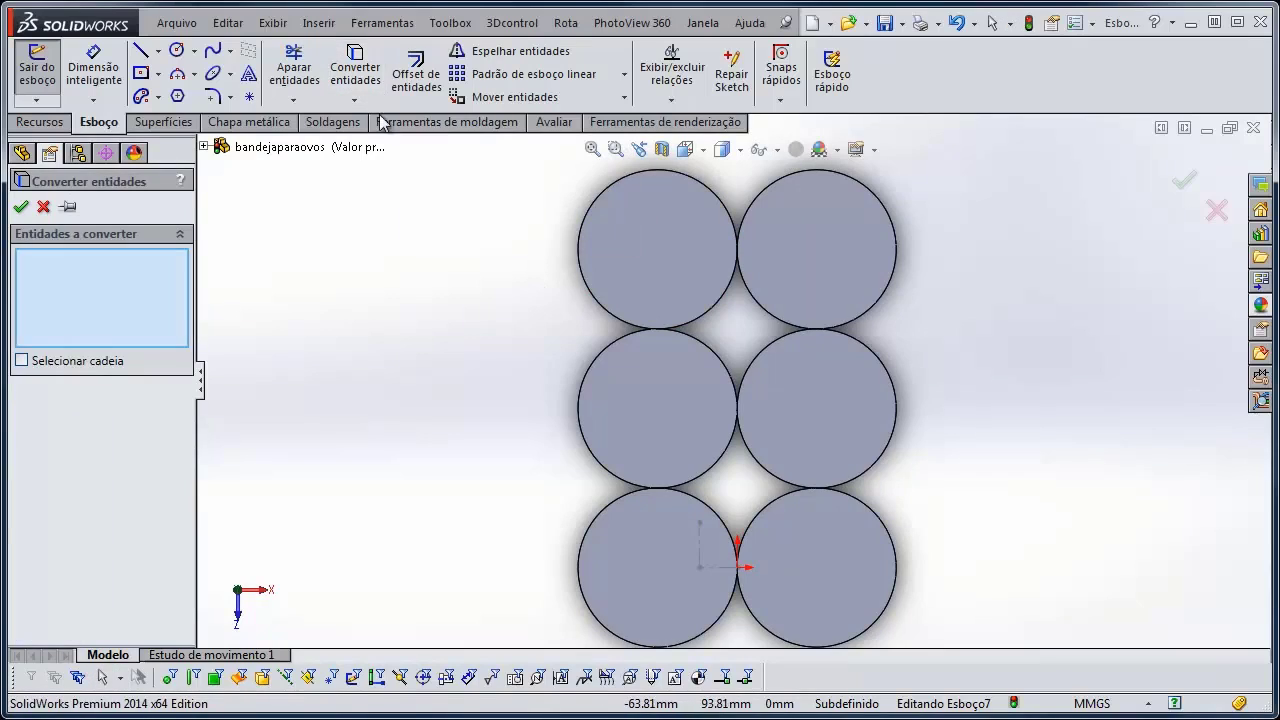
click(579, 265)
click(893, 247)
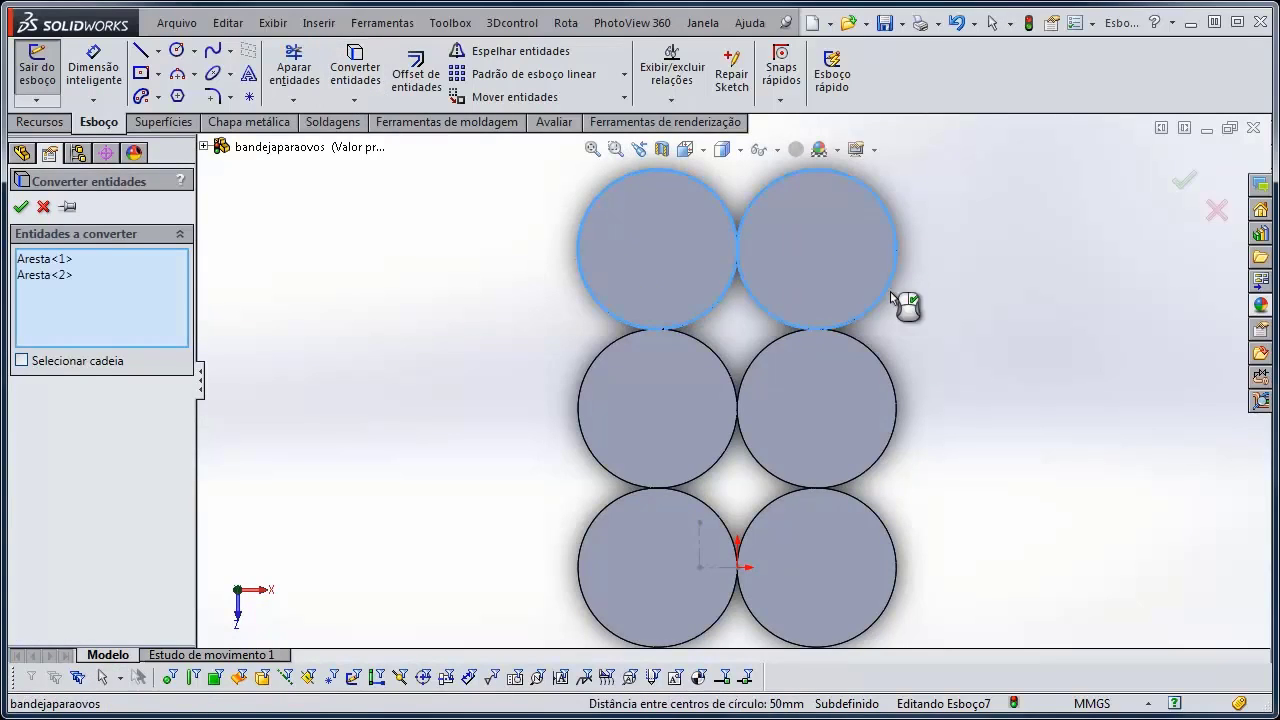
click(877, 358)
click(712, 353)
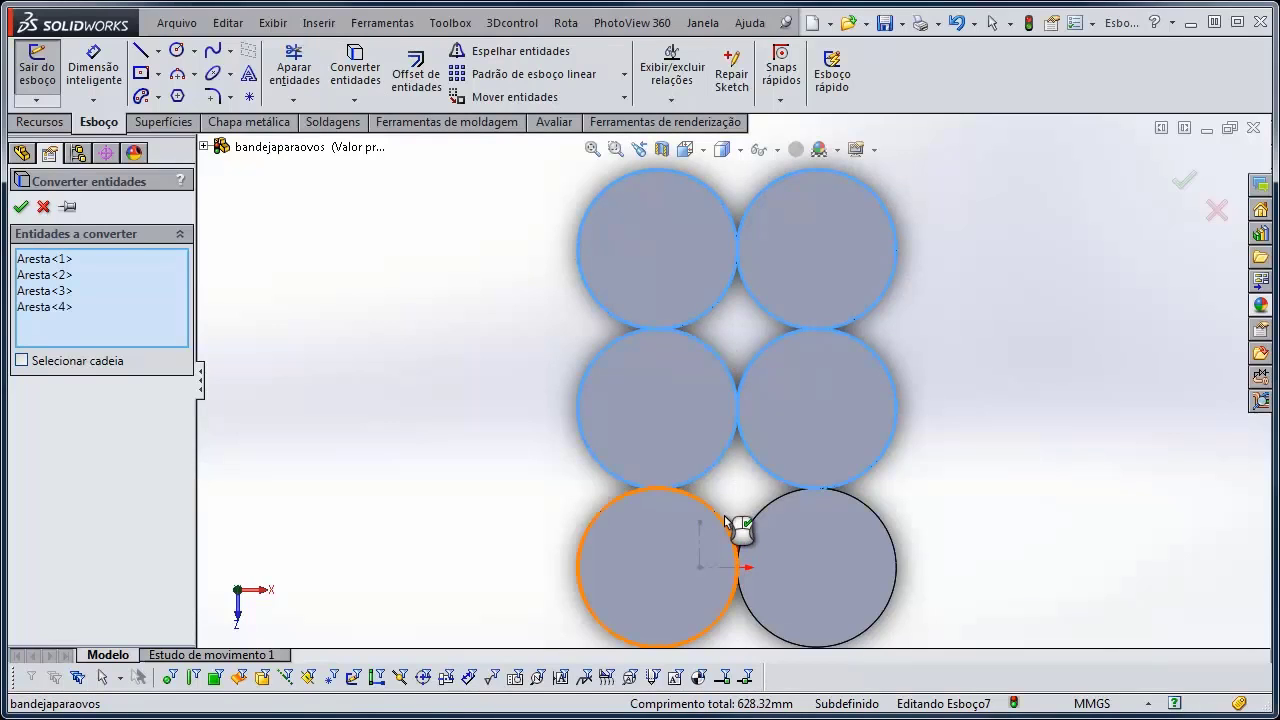
click(735, 528)
click(770, 512)
click(21, 206)
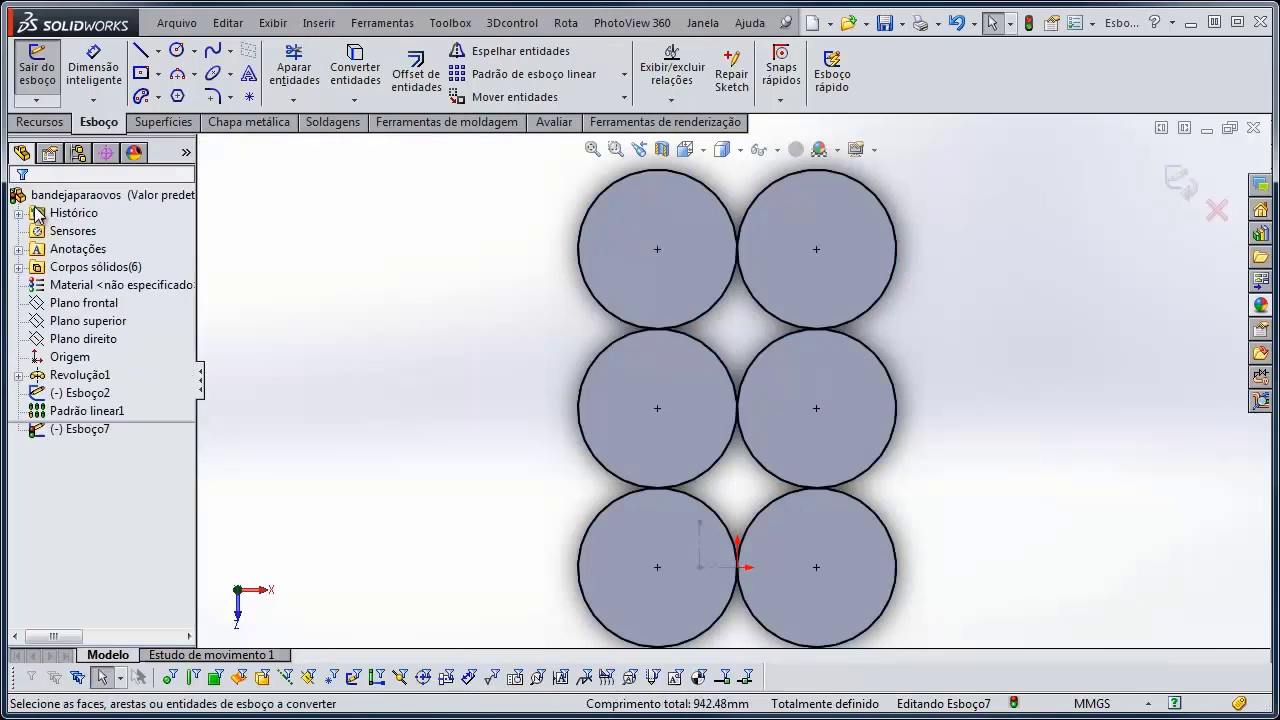
Sketch a three-point arc of about 17 mm radius bridging the upper and middle circles on the left outer side
click(177, 76)
scroll(463, 200, down, 5)
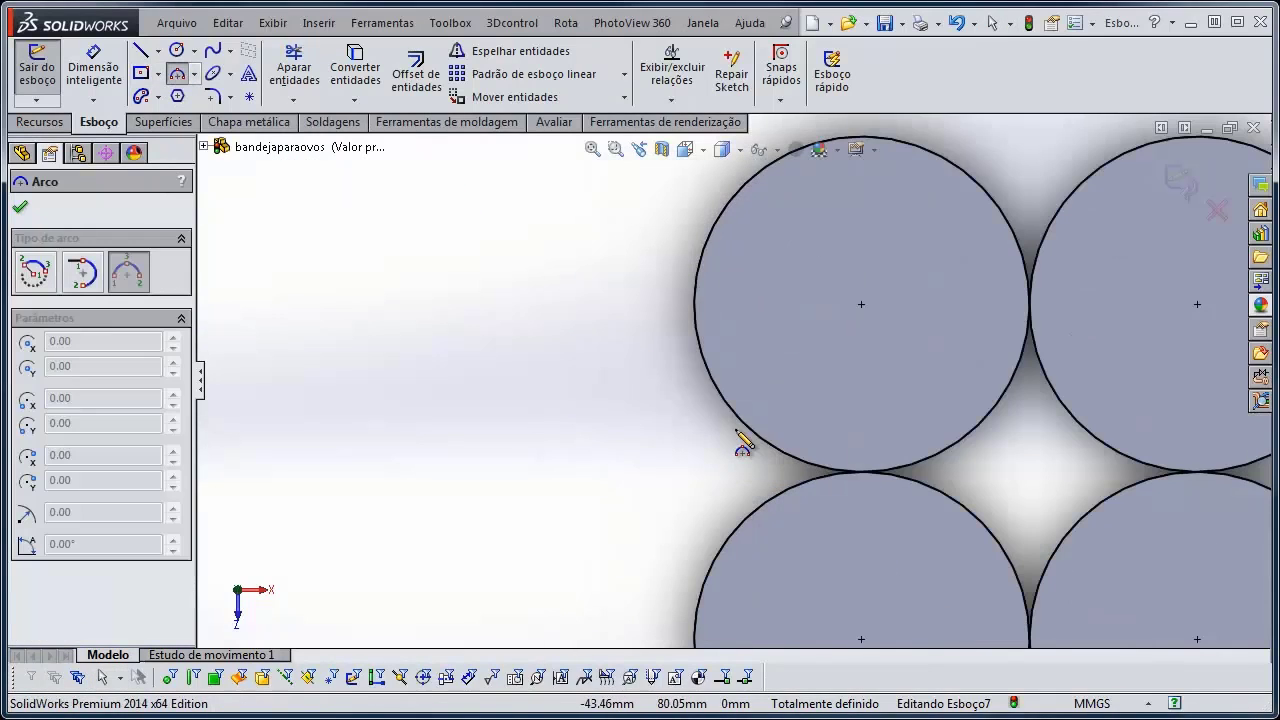
click(745, 428)
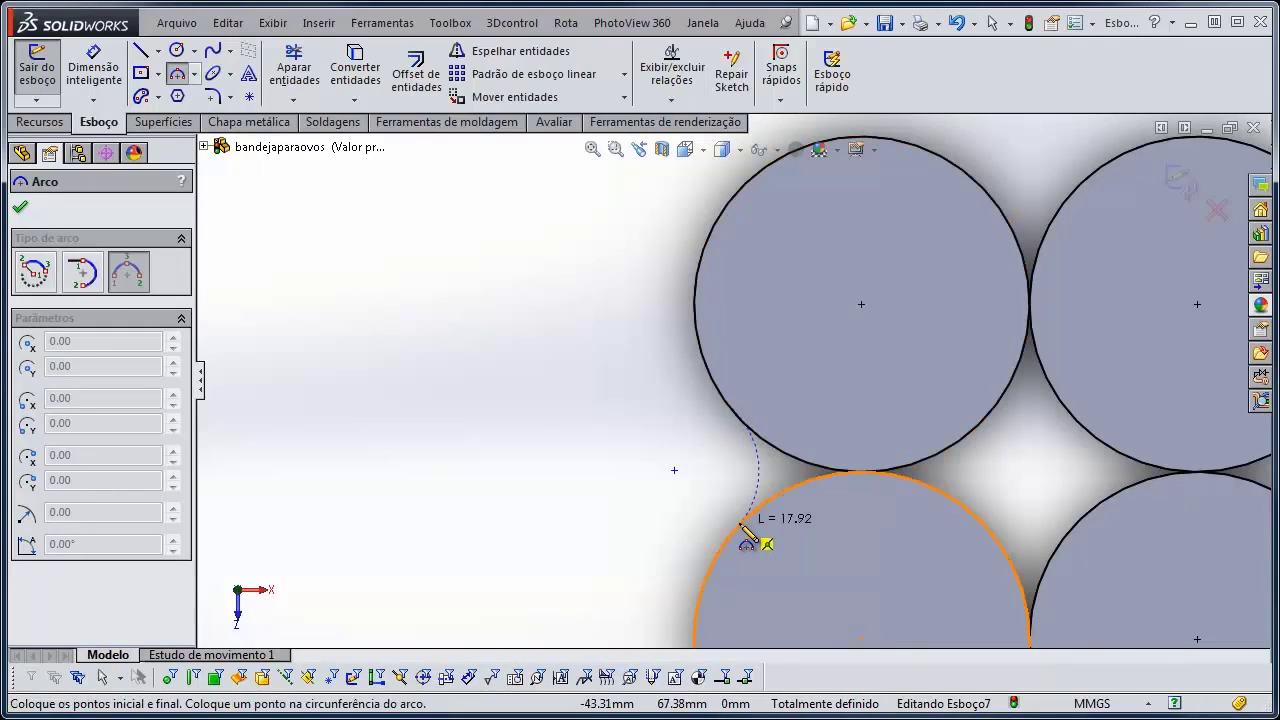
click(750, 518)
scroll(740, 445, up, 1)
scroll(740, 435, up, 2)
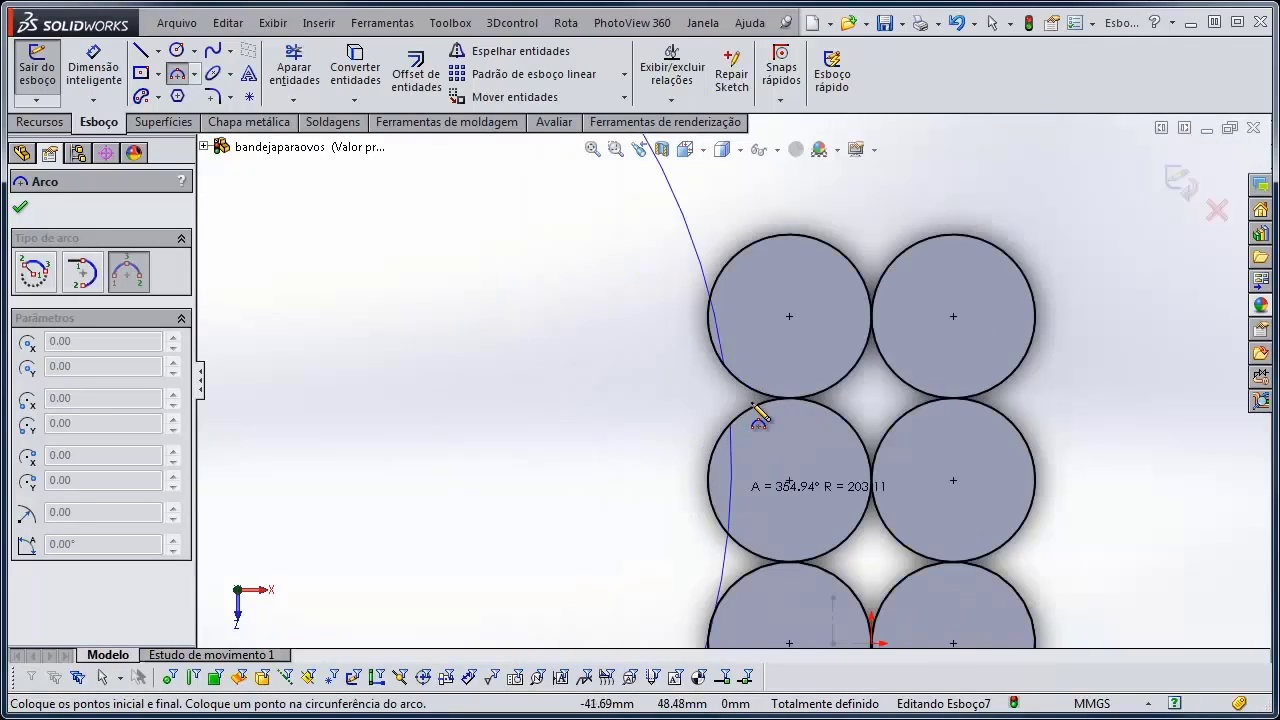
scroll(740, 420, down, 3)
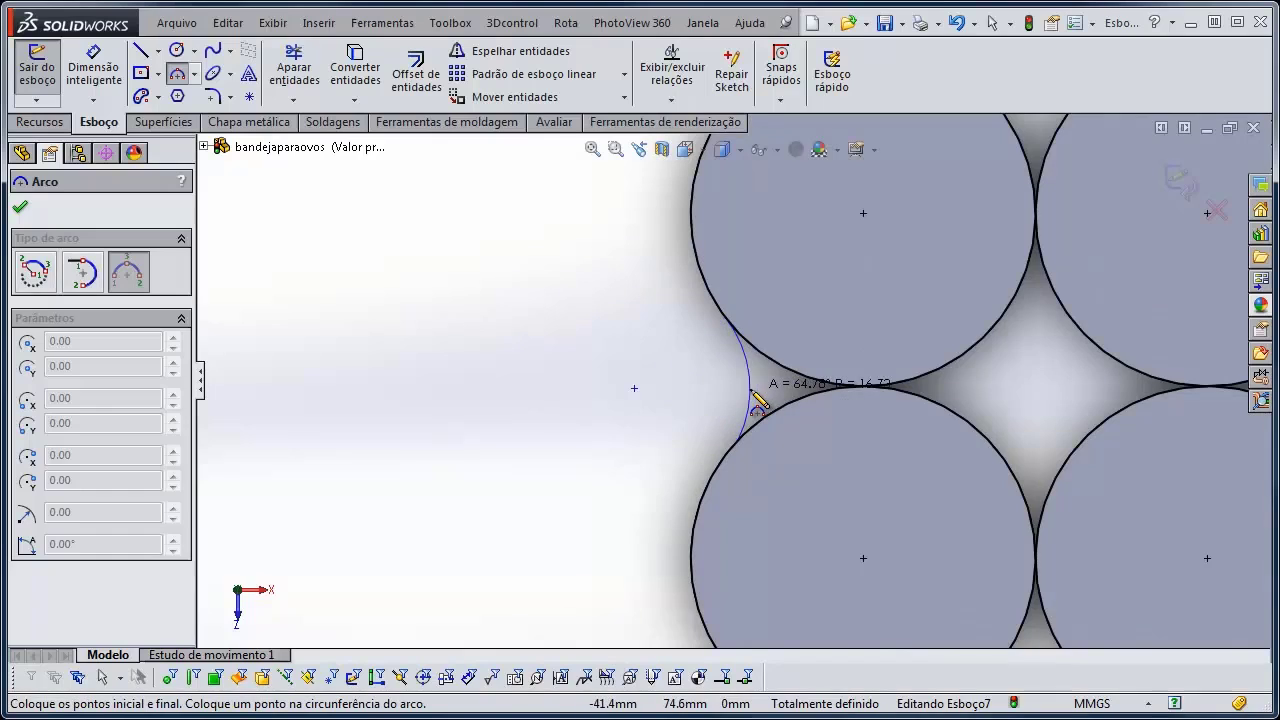
click(758, 392)
Sketch a three-point arc of about 10 mm radius bridging the middle and lower circles on the left outer side
scroll(755, 520, up, 2)
scroll(740, 458, down, 4)
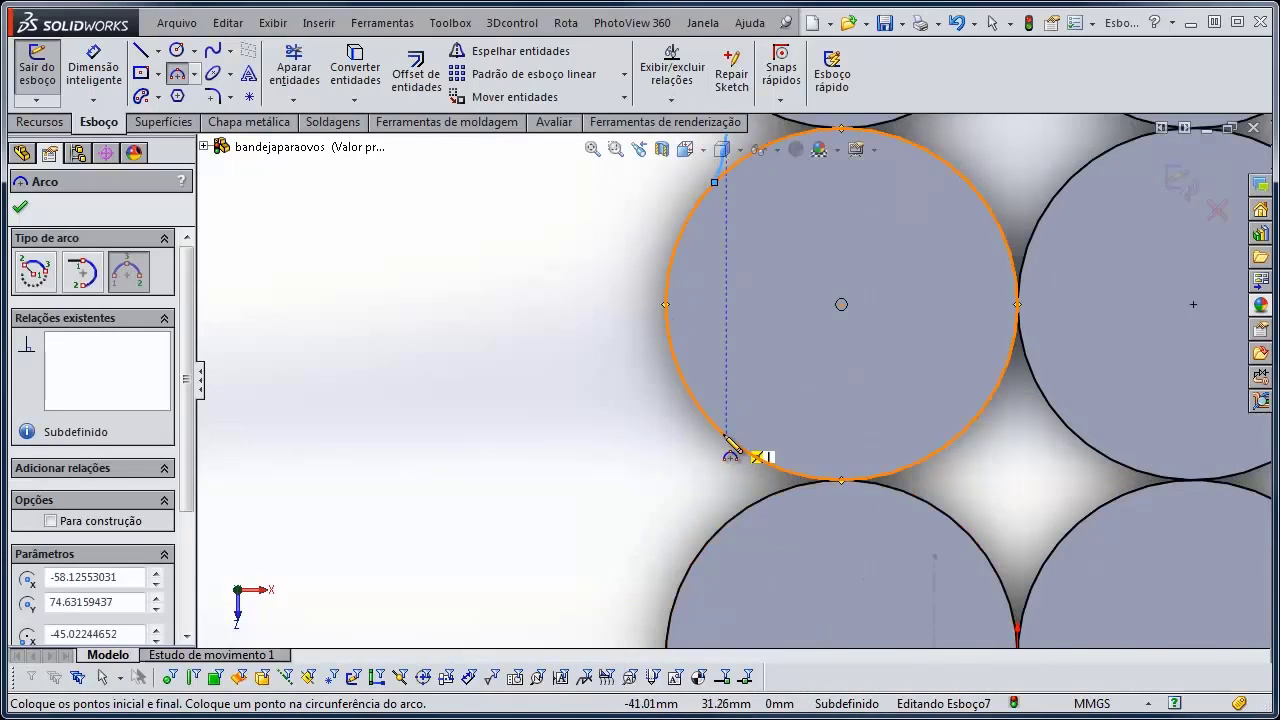
click(722, 436)
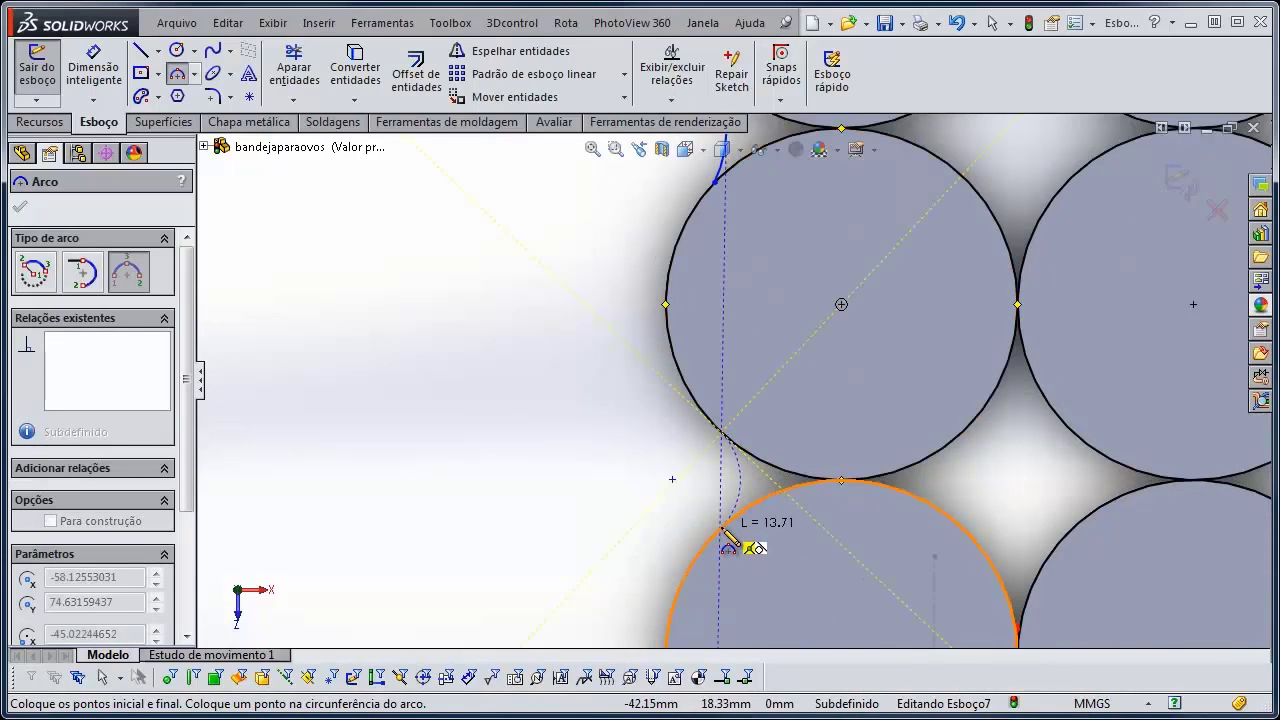
click(720, 522)
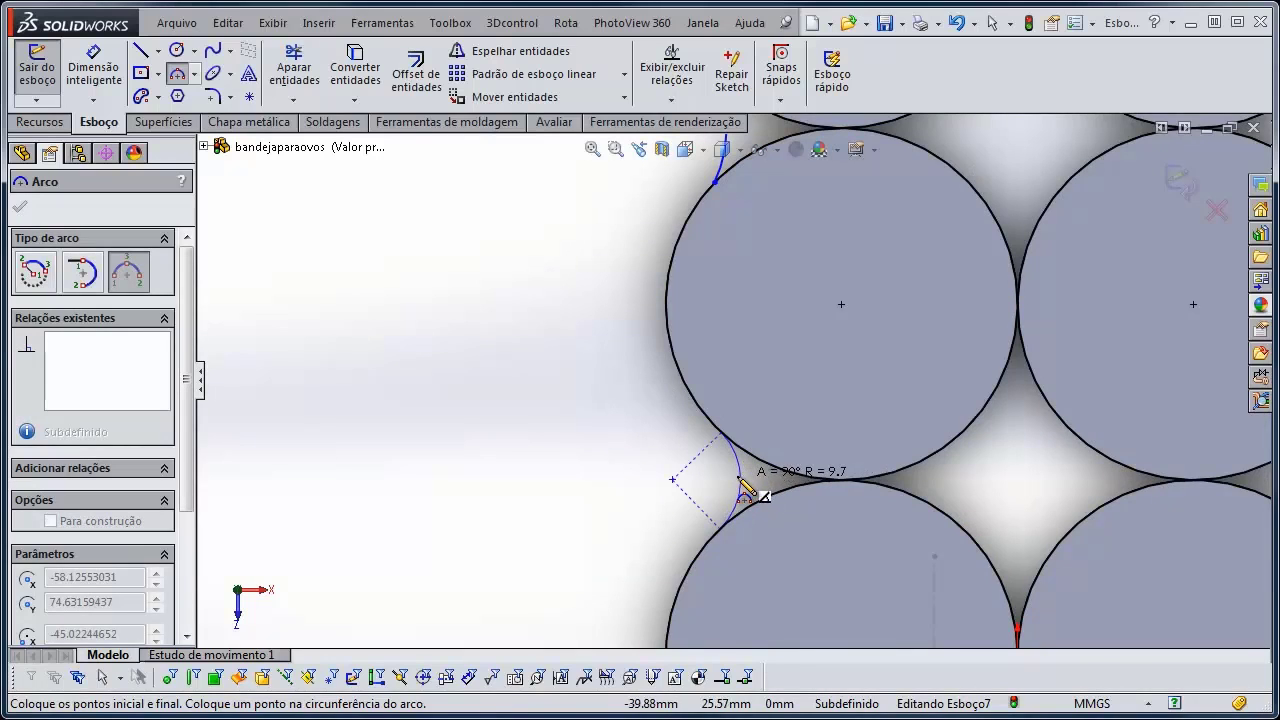
click(755, 490)
scroll(745, 482, up, 3)
scroll(747, 480, down, 5)
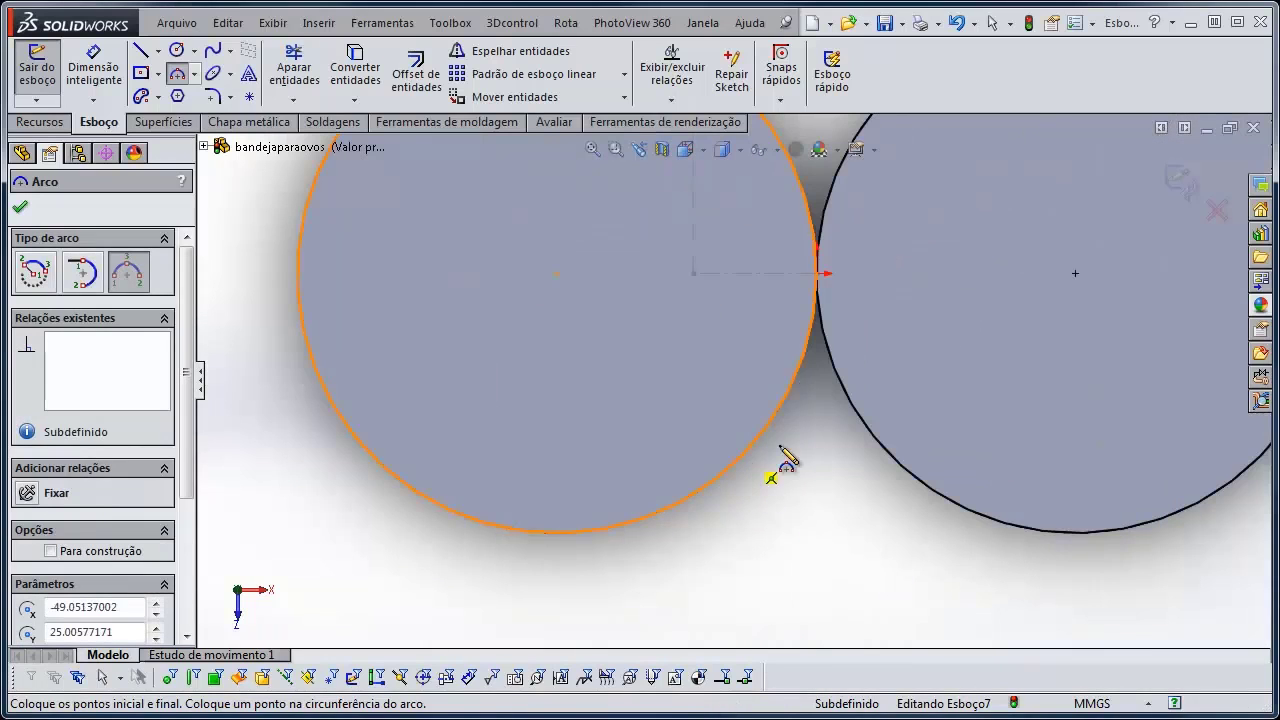
Sketch a three-point arc of about 12 mm radius bridging the two lower circles on the tray's lower outer edge
click(750, 445)
click(886, 452)
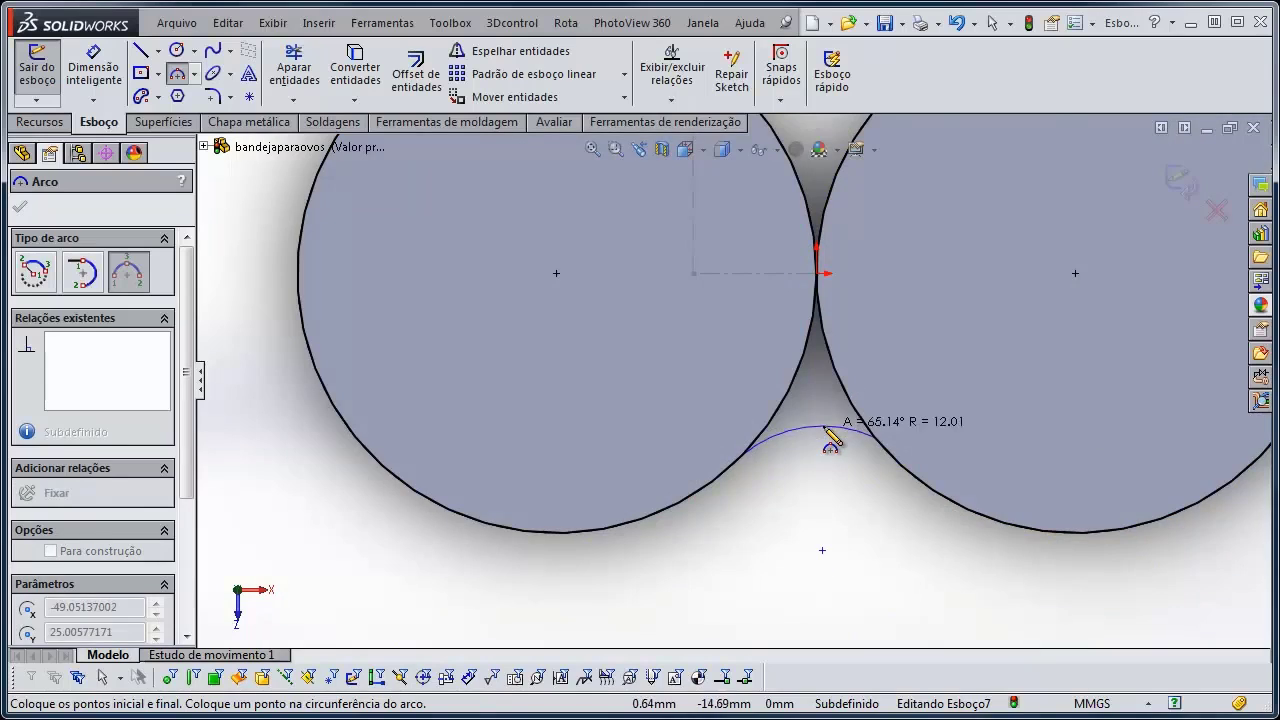
click(822, 427)
Sketch a three-point arc bridging the middle and lower circles on the right outer side
scroll(822, 427, up, 3)
scroll(1014, 251, down, 5)
scroll(908, 206, up, 4)
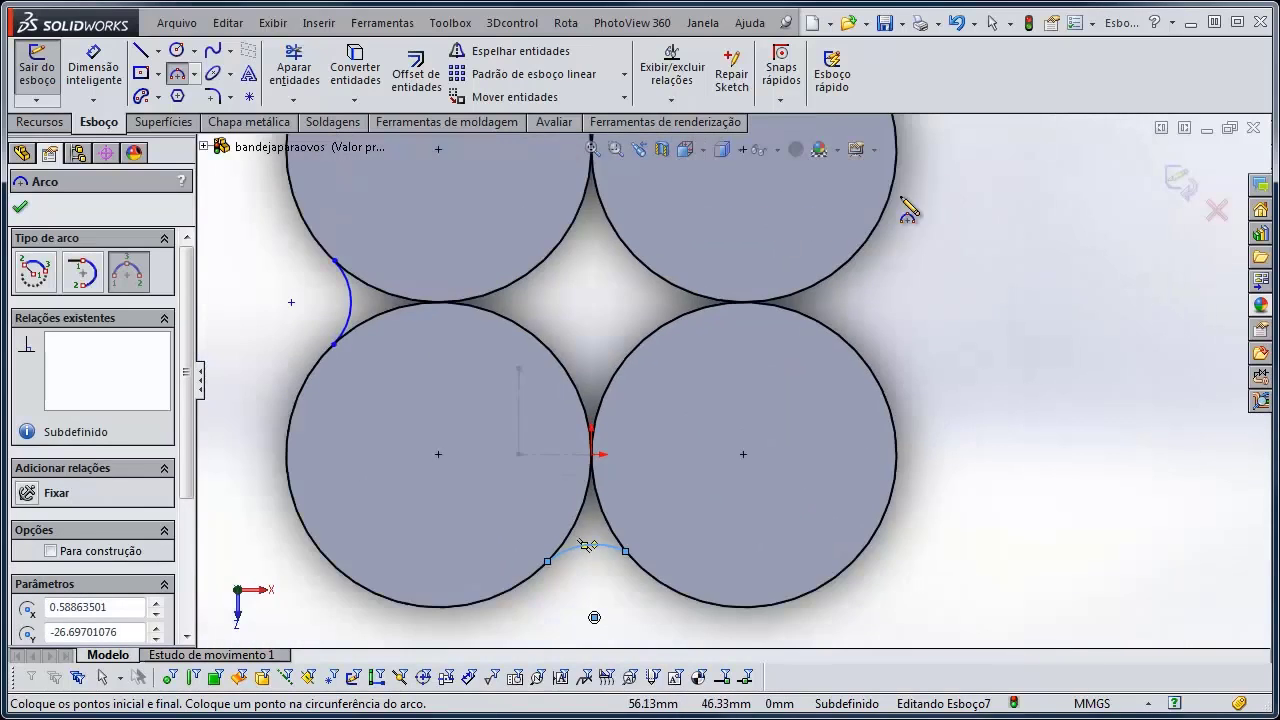
scroll(807, 344, down, 3)
click(797, 330)
click(775, 495)
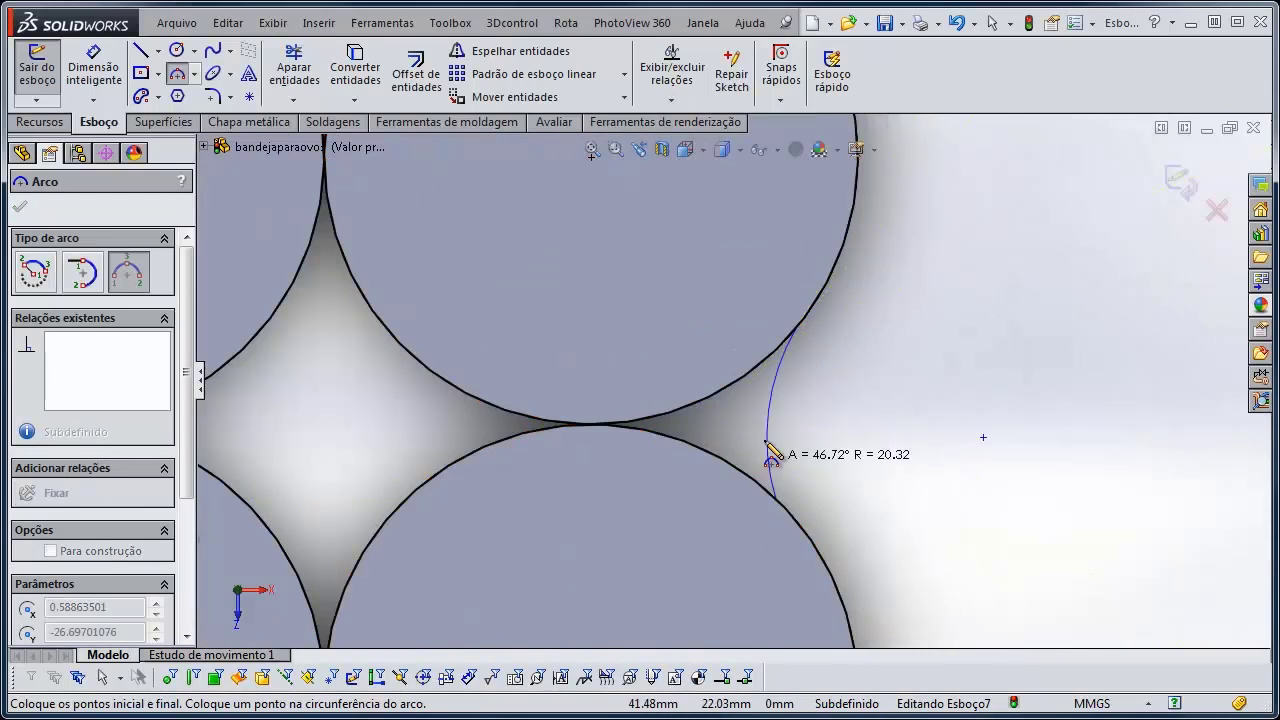
Sketch a three-point arc of about 12 mm radius bridging the upper and middle circles on the right outer side
scroll(770, 300, up, 3)
scroll(766, 263, down, 4)
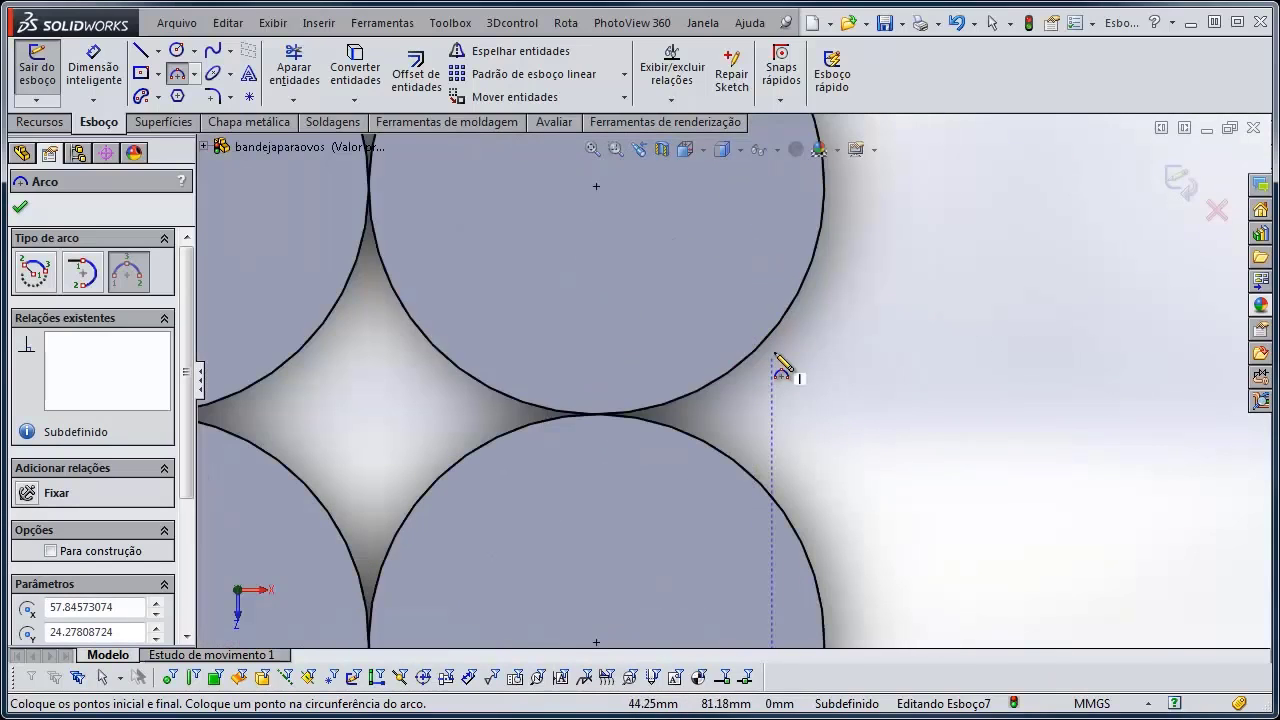
click(771, 331)
click(763, 487)
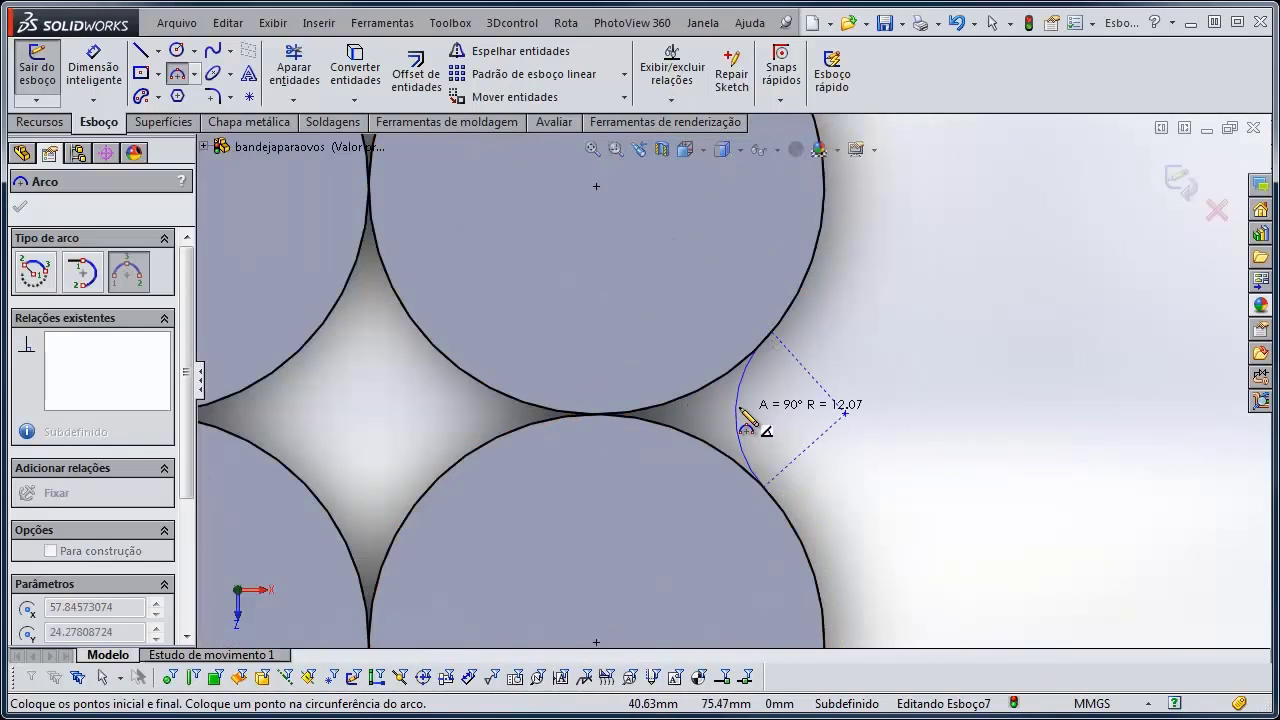
click(738, 408)
Sketch a three-point arc of about 27 mm radius bridging the two upper circles on the tray's upper outer edge
scroll(779, 437, up, 3)
scroll(737, 391, down, 4)
click(615, 293)
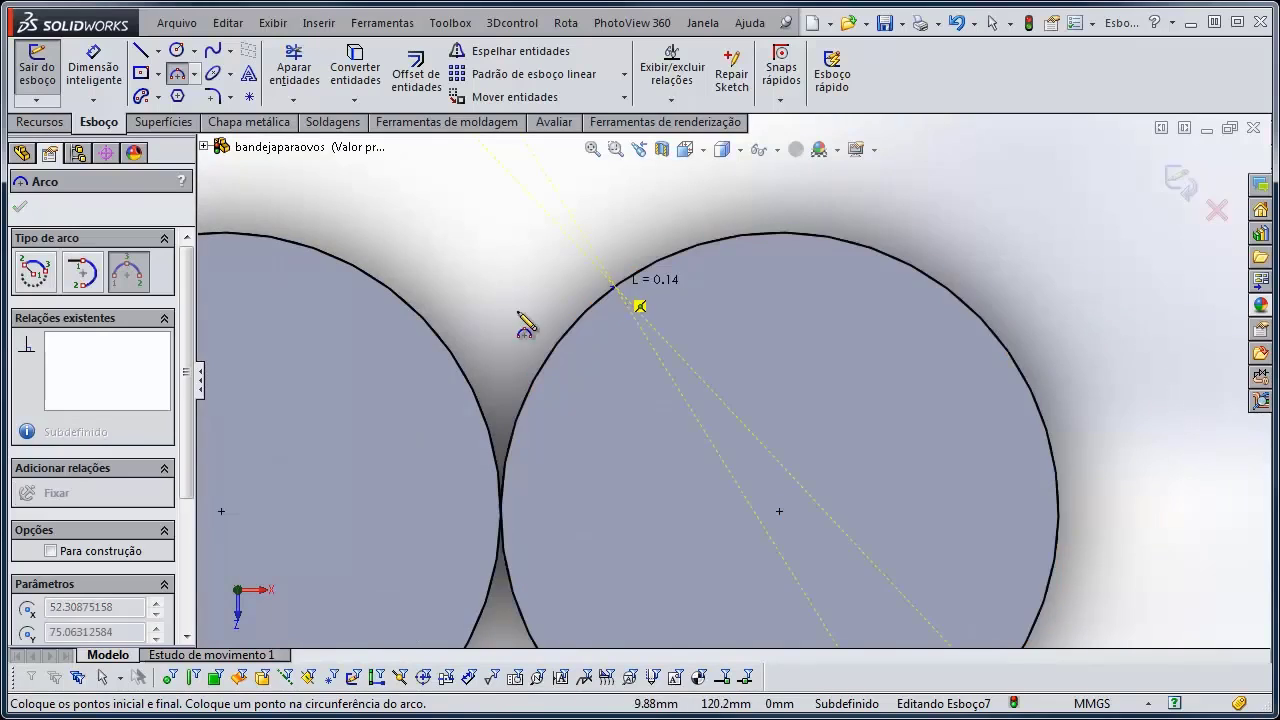
click(408, 310)
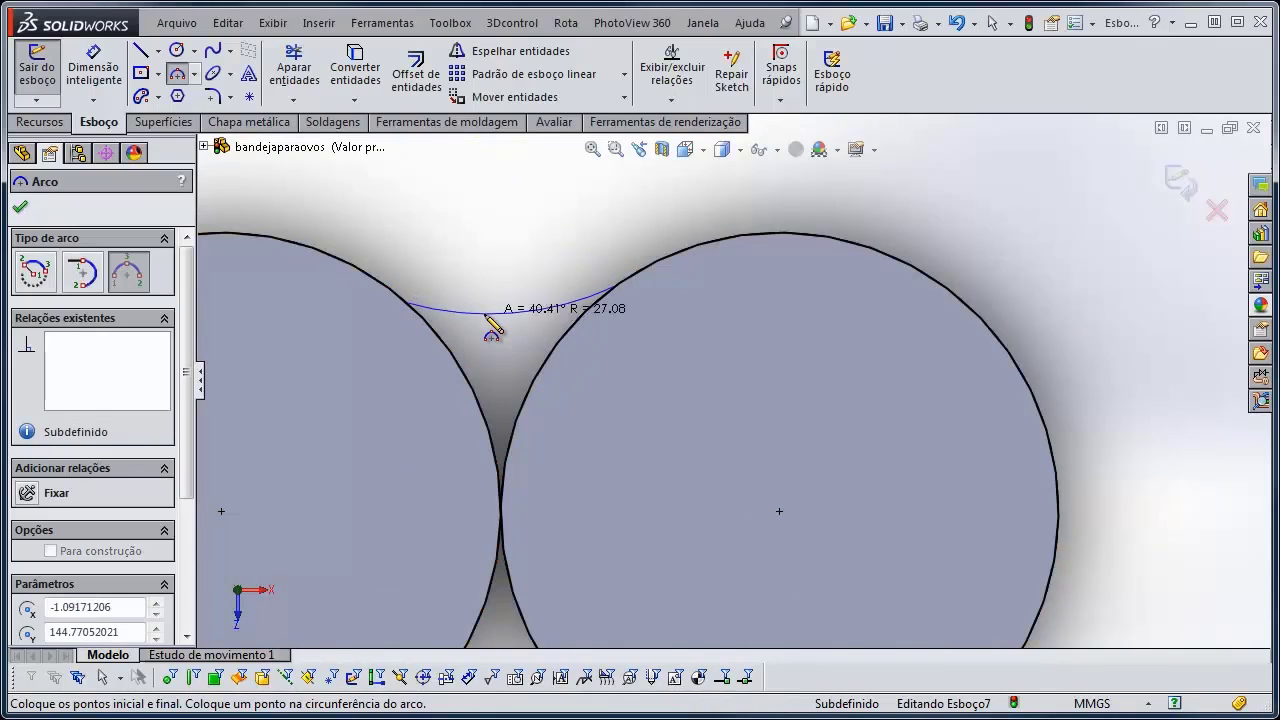
click(485, 318)
scroll(585, 320, up, 3)
click(597, 340)
key(Escape)
Apply an equal relation to all six bridging arcs around the tray outline
scroll(619, 361, down, 2)
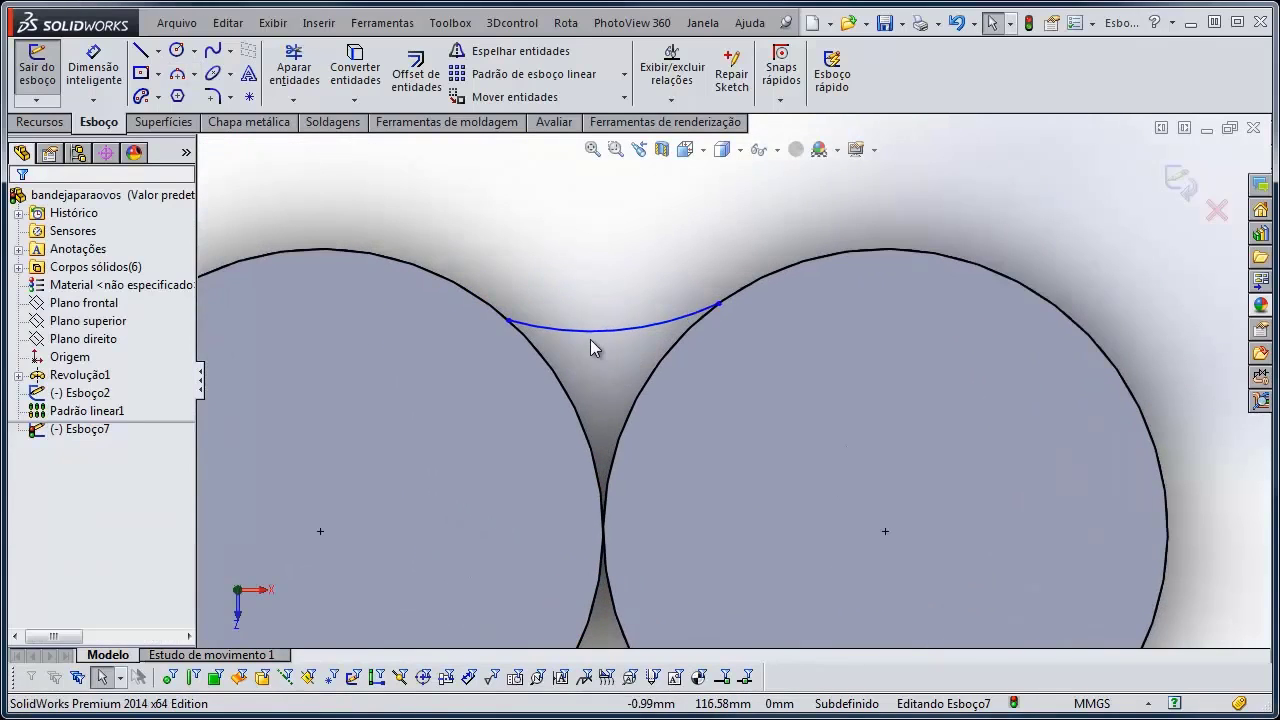
click(586, 340)
scroll(560, 351, up, 2)
scroll(560, 351, up, 2)
ctrl+click(487, 545)
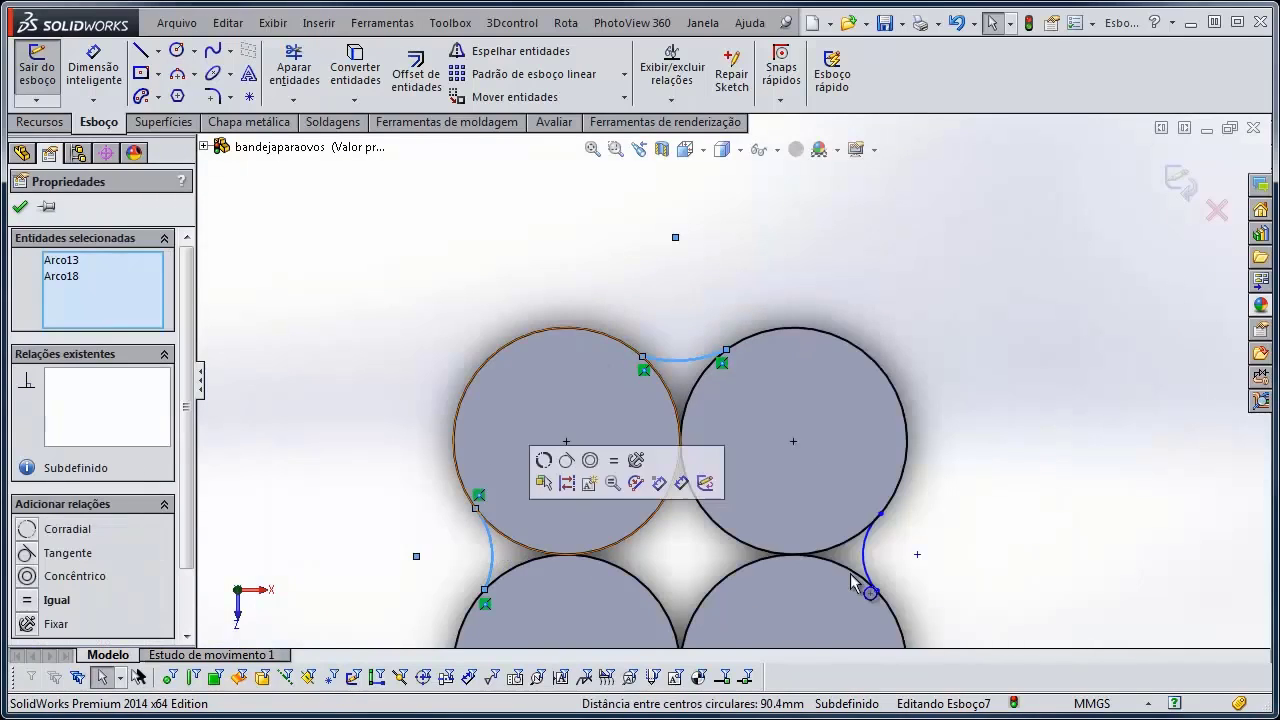
ctrl+click(862, 572)
scroll(830, 425, up, 2)
scroll(830, 425, down, 2)
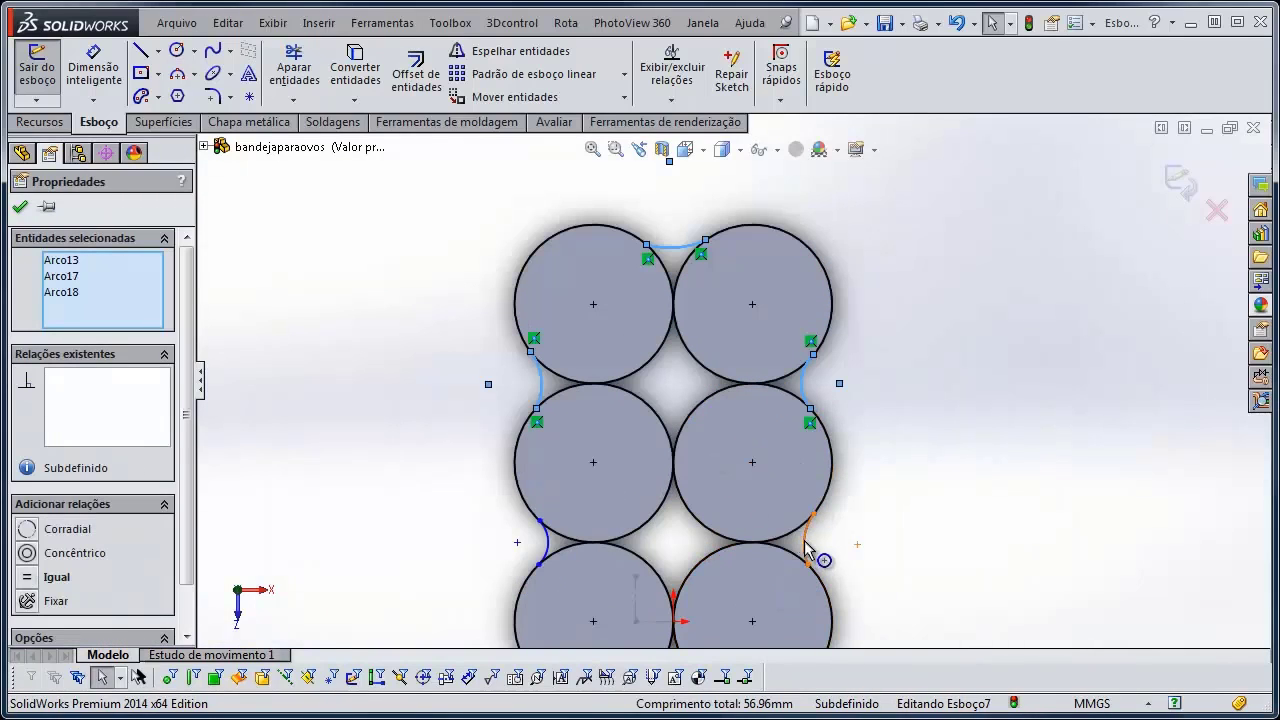
ctrl+click(808, 548)
ctrl+click(548, 548)
scroll(654, 420, up, 2)
scroll(668, 550, down, 4)
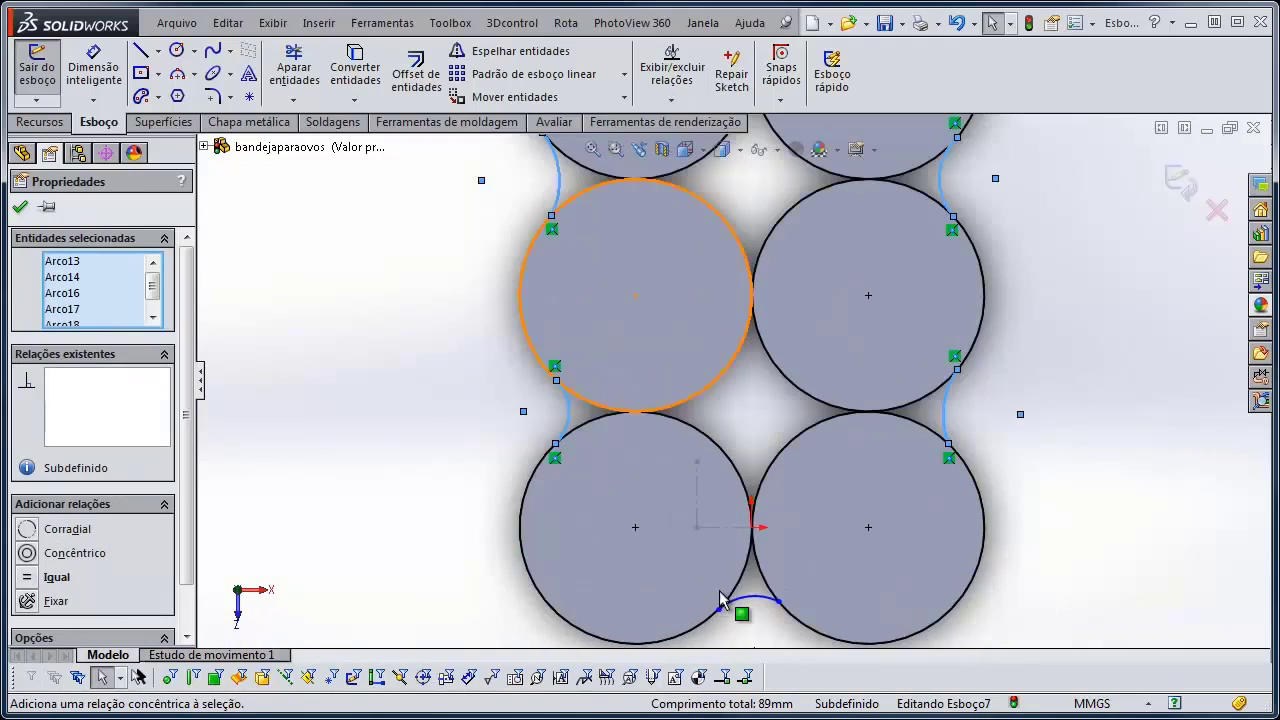
ctrl+click(766, 604)
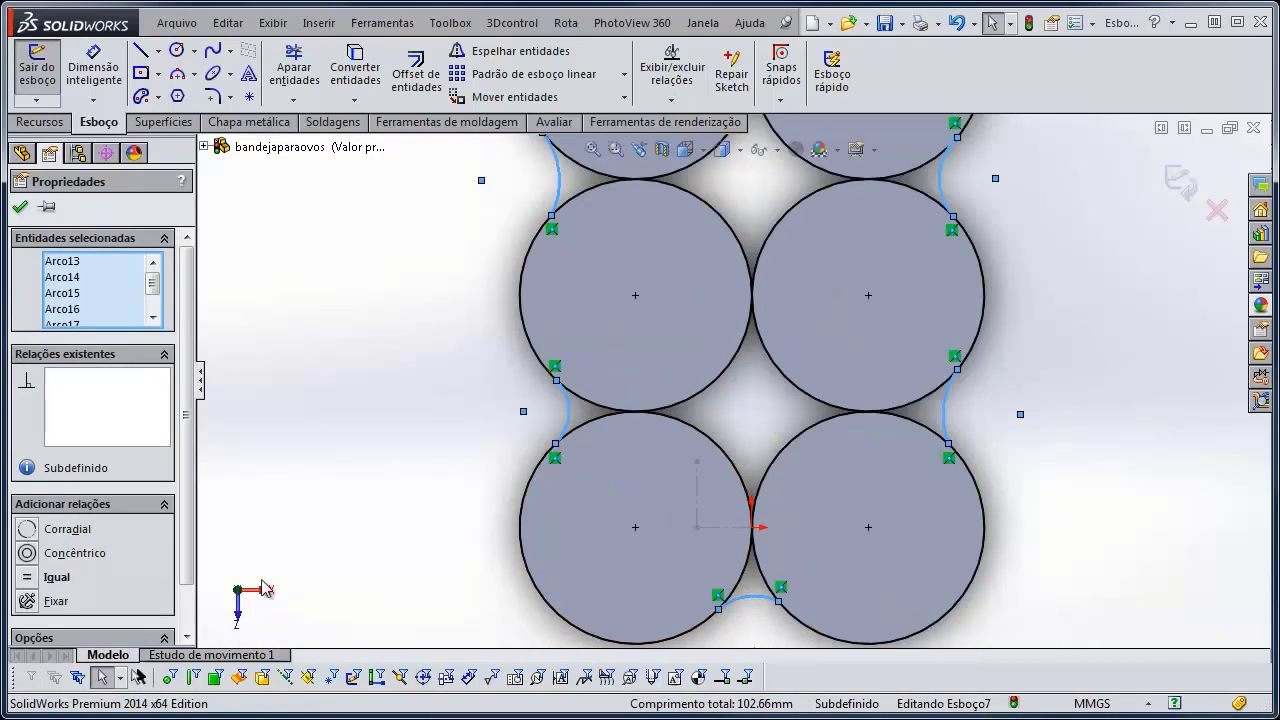
click(27, 580)
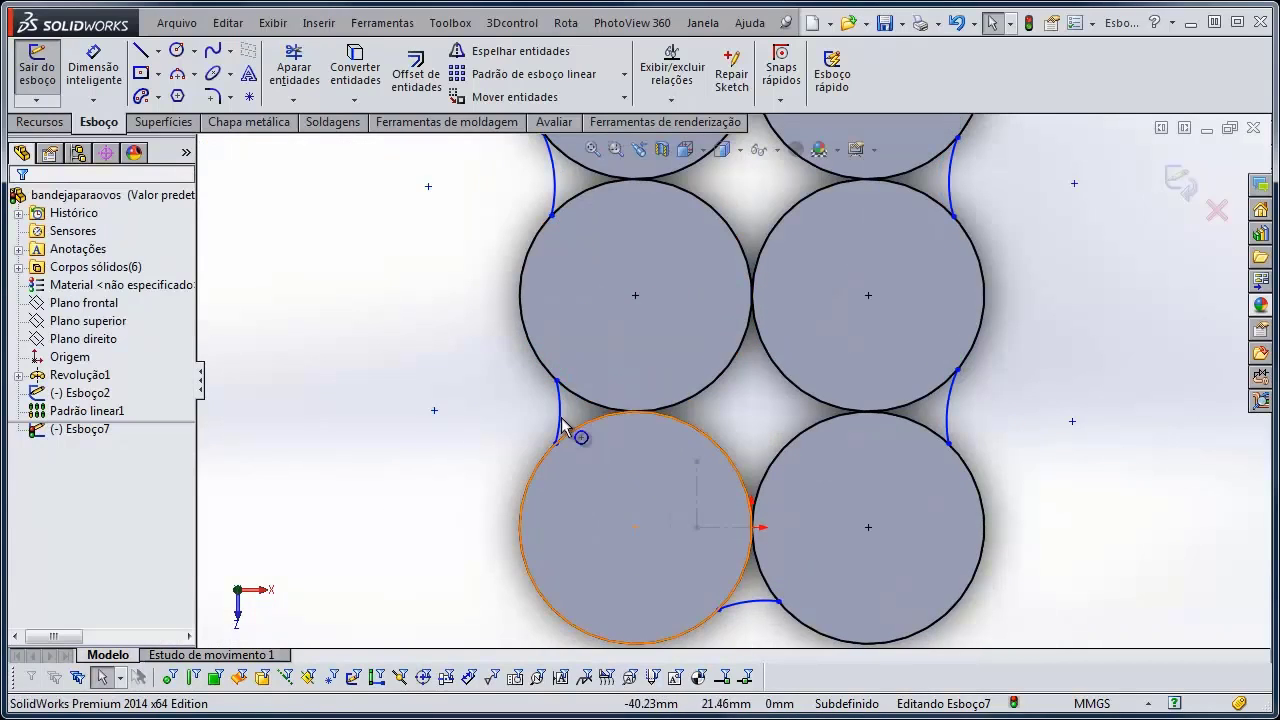
Make the lower bridging arc on the left side tangent to both the middle-left and lower-left circles
click(551, 388)
ctrl+click(551, 366)
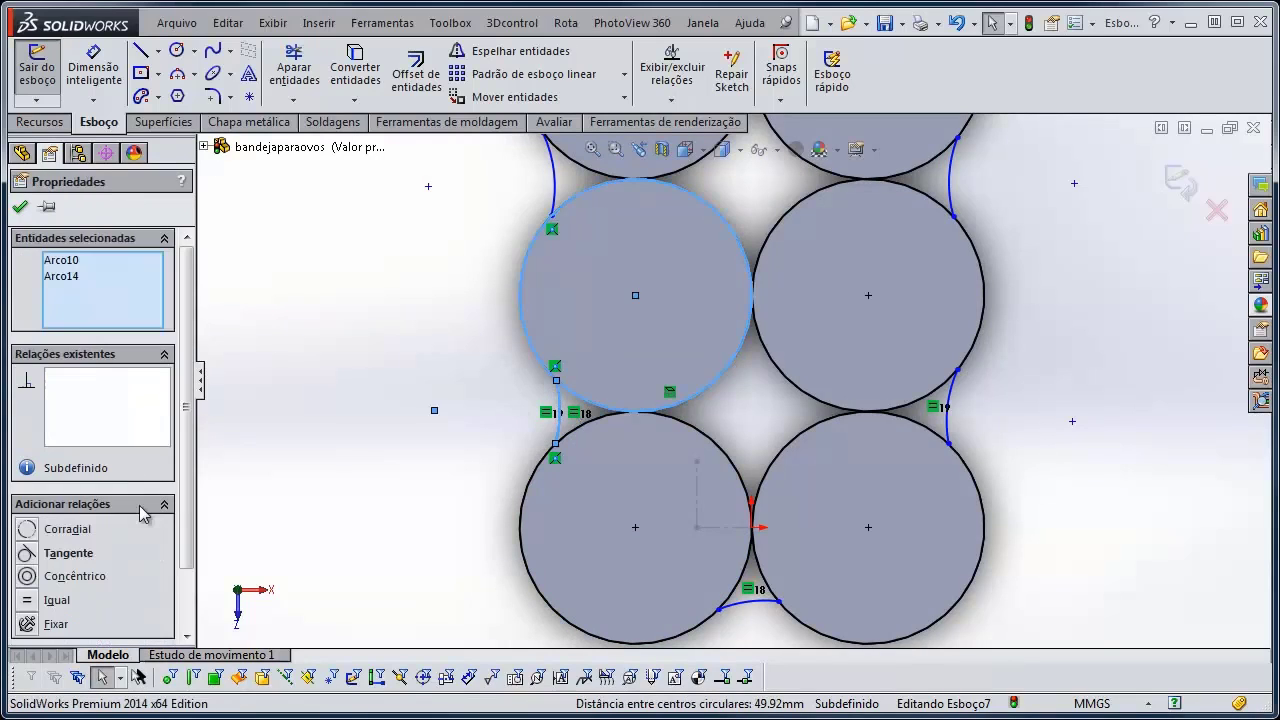
click(393, 408)
click(548, 400)
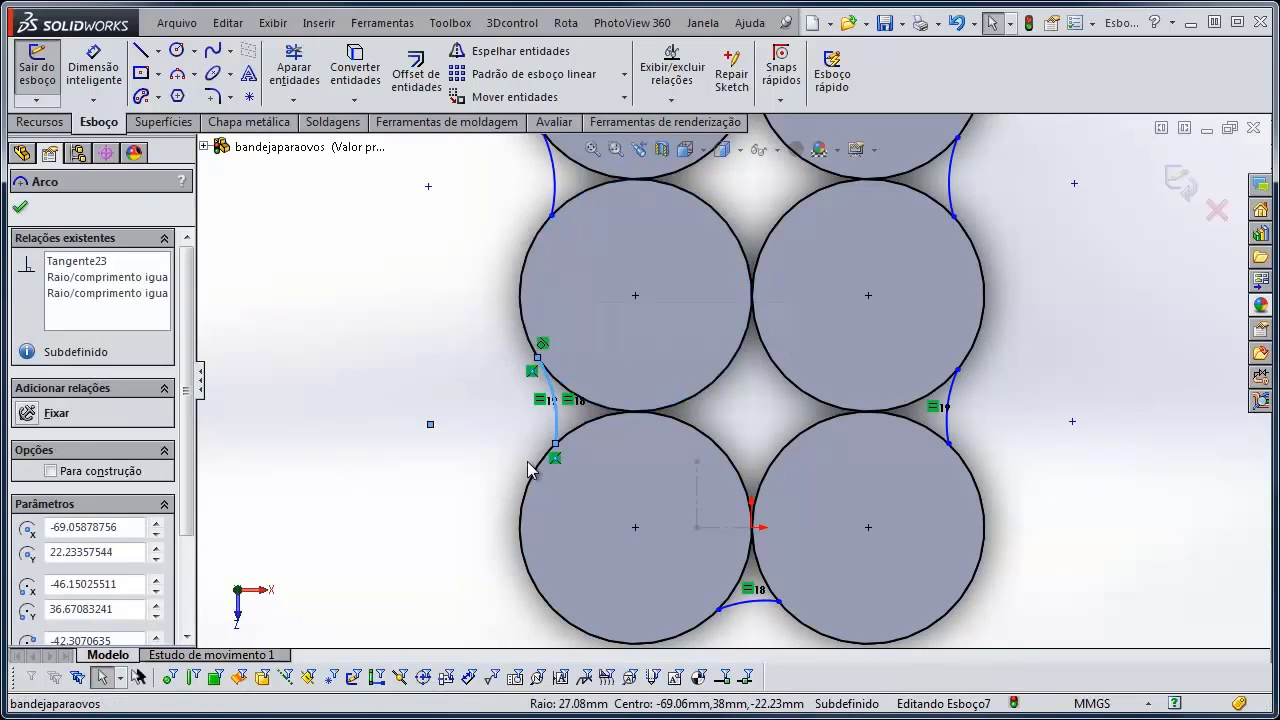
click(578, 447)
ctrl+click(606, 408)
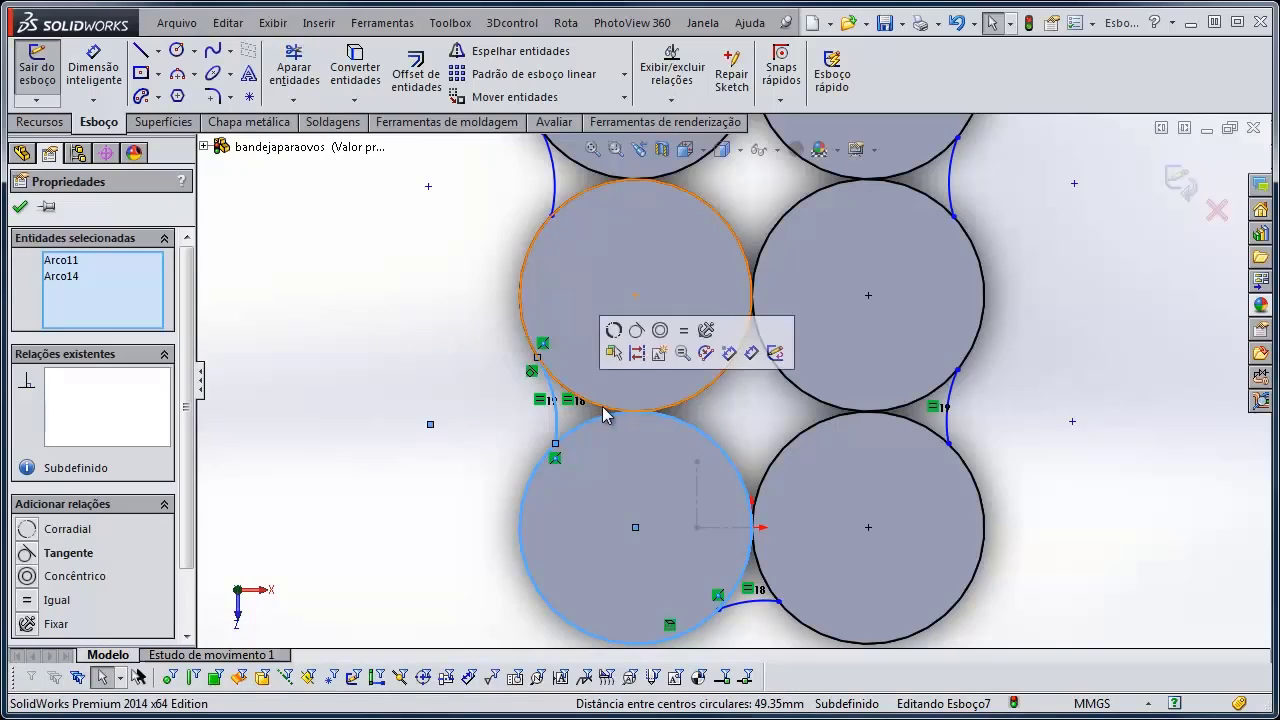
click(636, 331)
click(977, 426)
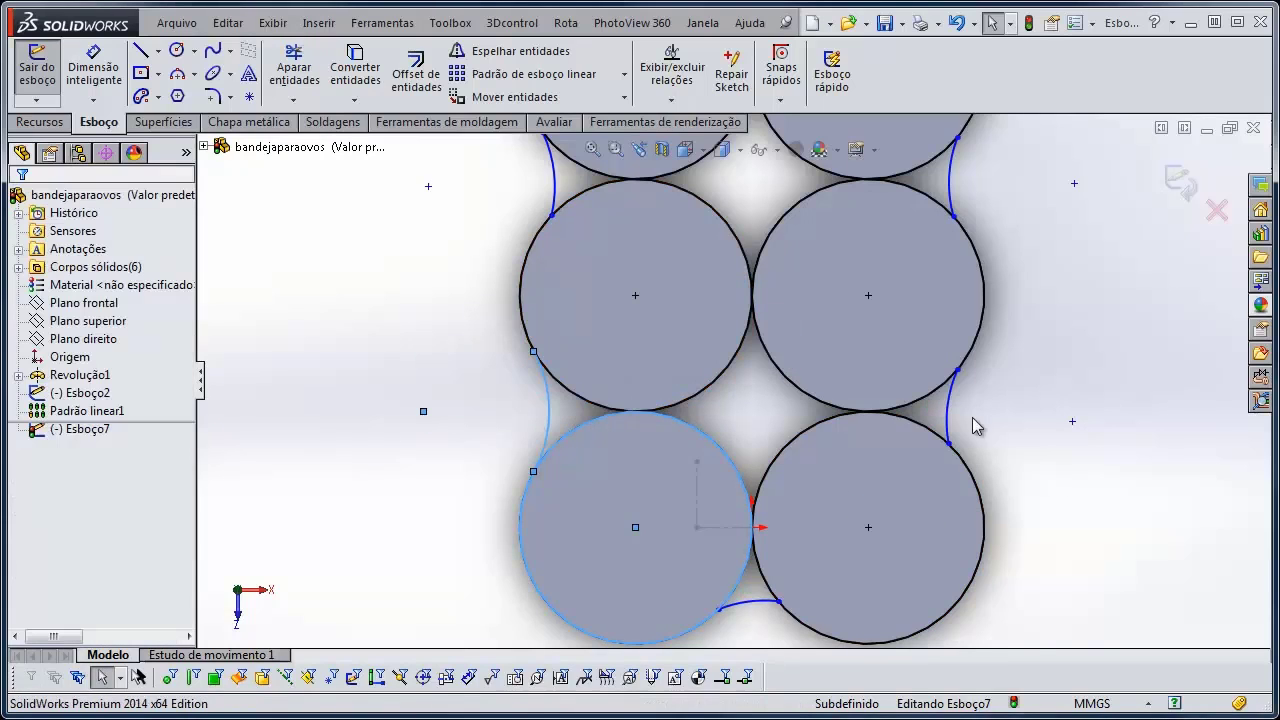
Make the lower bridging arc on the right side tangent to both the lower-right and middle-right circles
click(966, 472)
ctrl+click(953, 410)
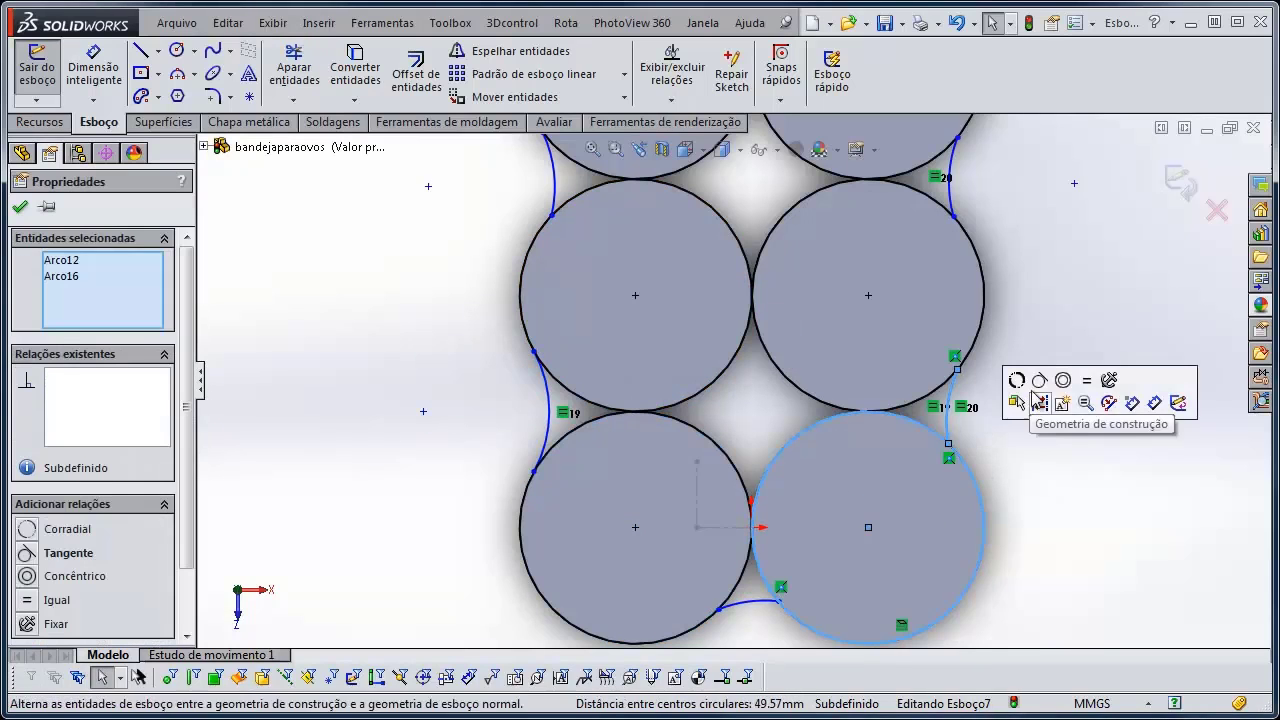
click(1012, 375)
click(969, 392)
click(970, 356)
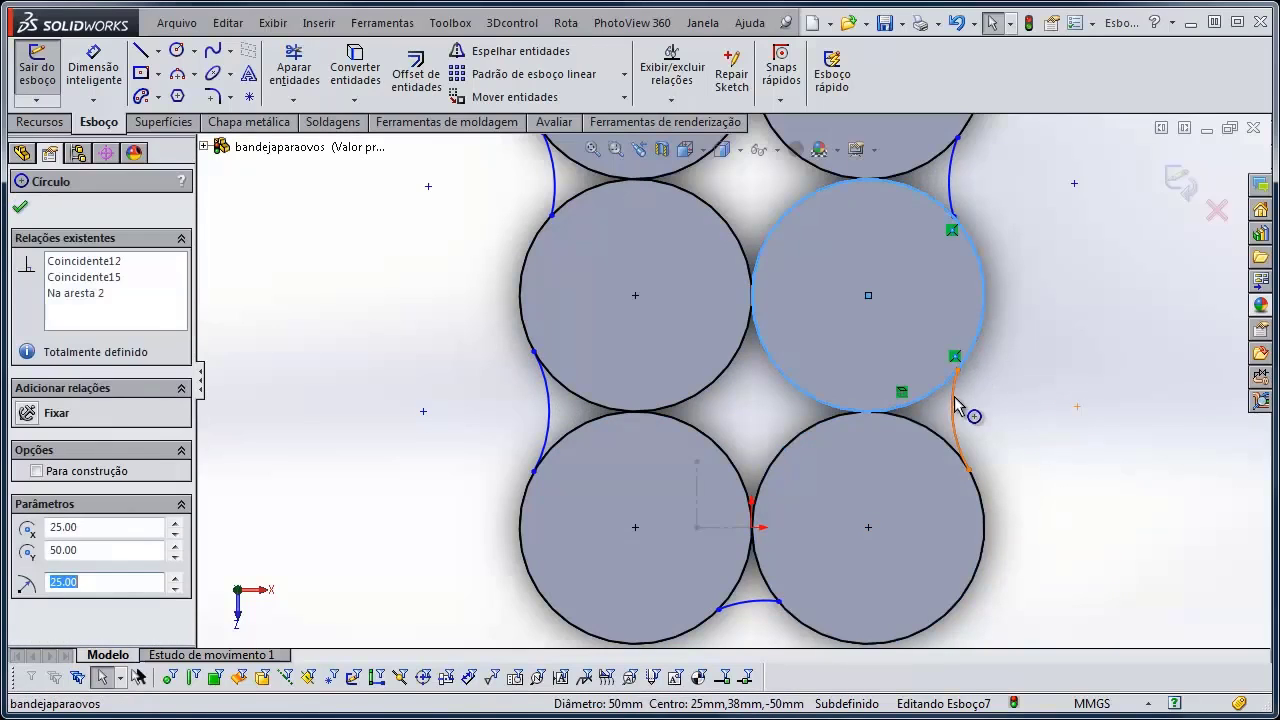
ctrl+click(955, 415)
click(1031, 313)
click(1058, 424)
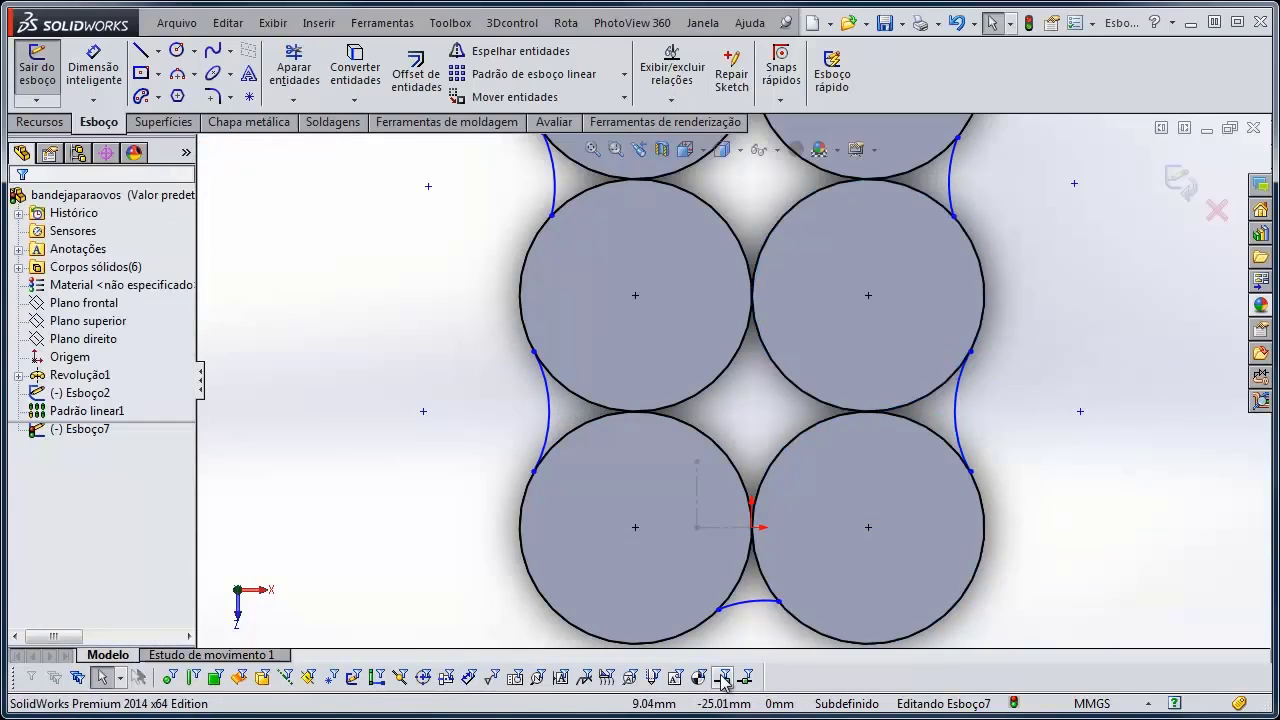
Make the bridging arc between the two lower circles tangent to both of those circles
click(770, 603)
ctrl+click(800, 628)
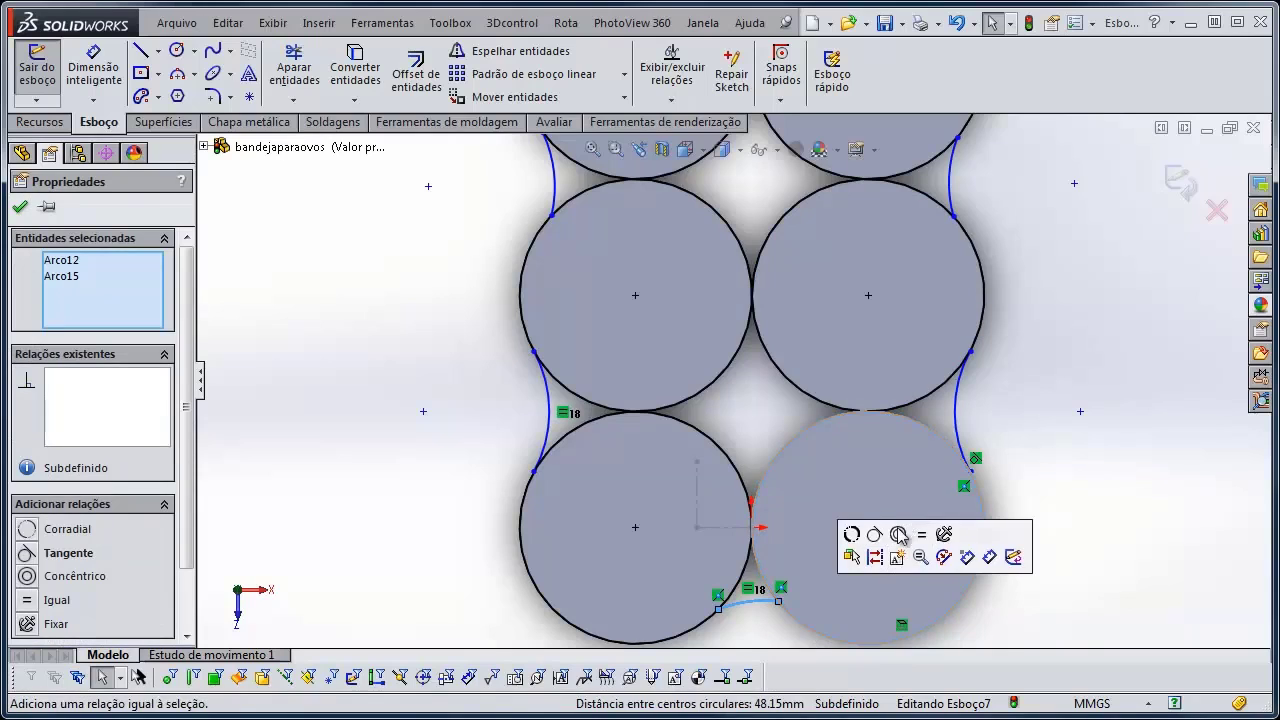
click(882, 532)
click(748, 640)
click(740, 610)
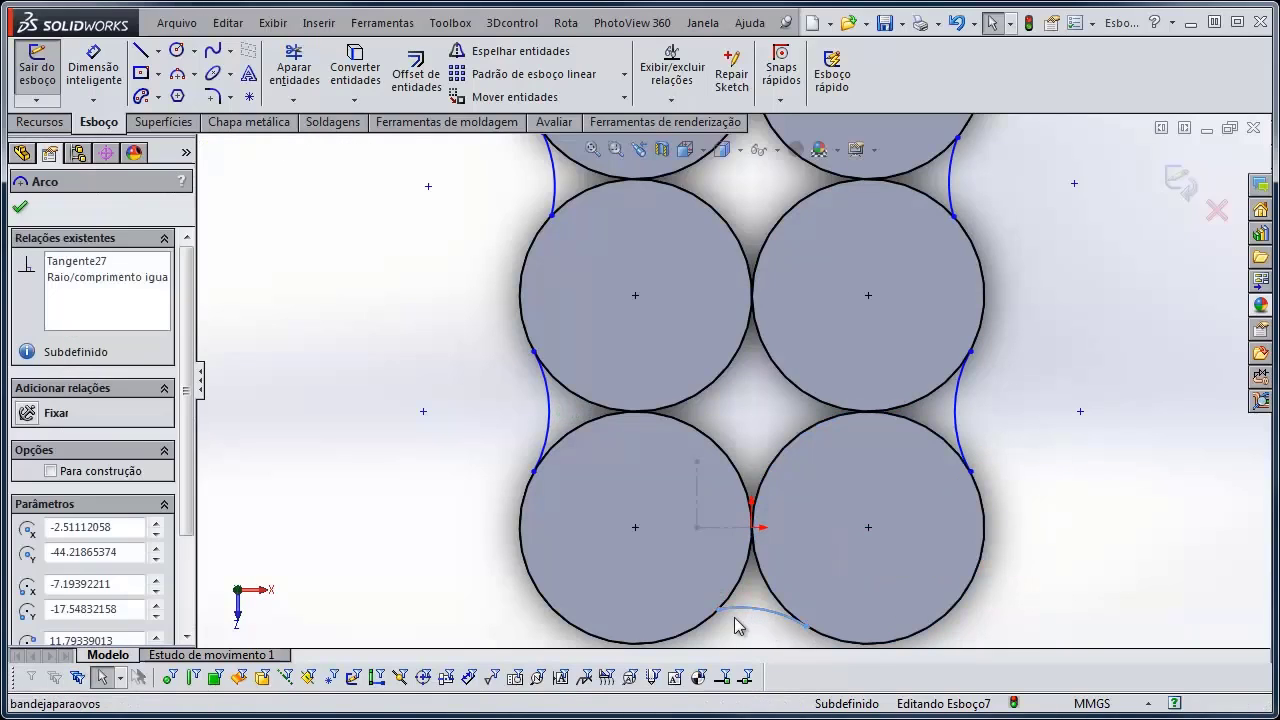
ctrl+click(706, 624)
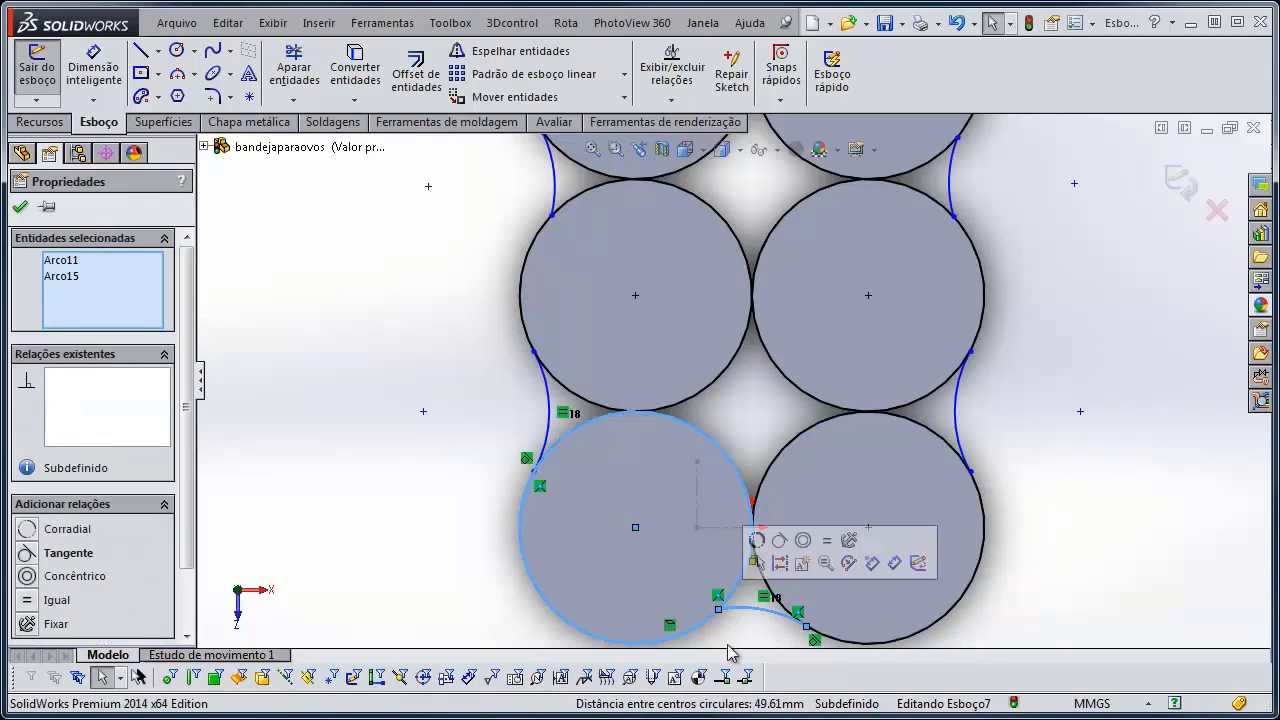
click(779, 540)
scroll(1006, 374, up, 3)
scroll(737, 234, down, 4)
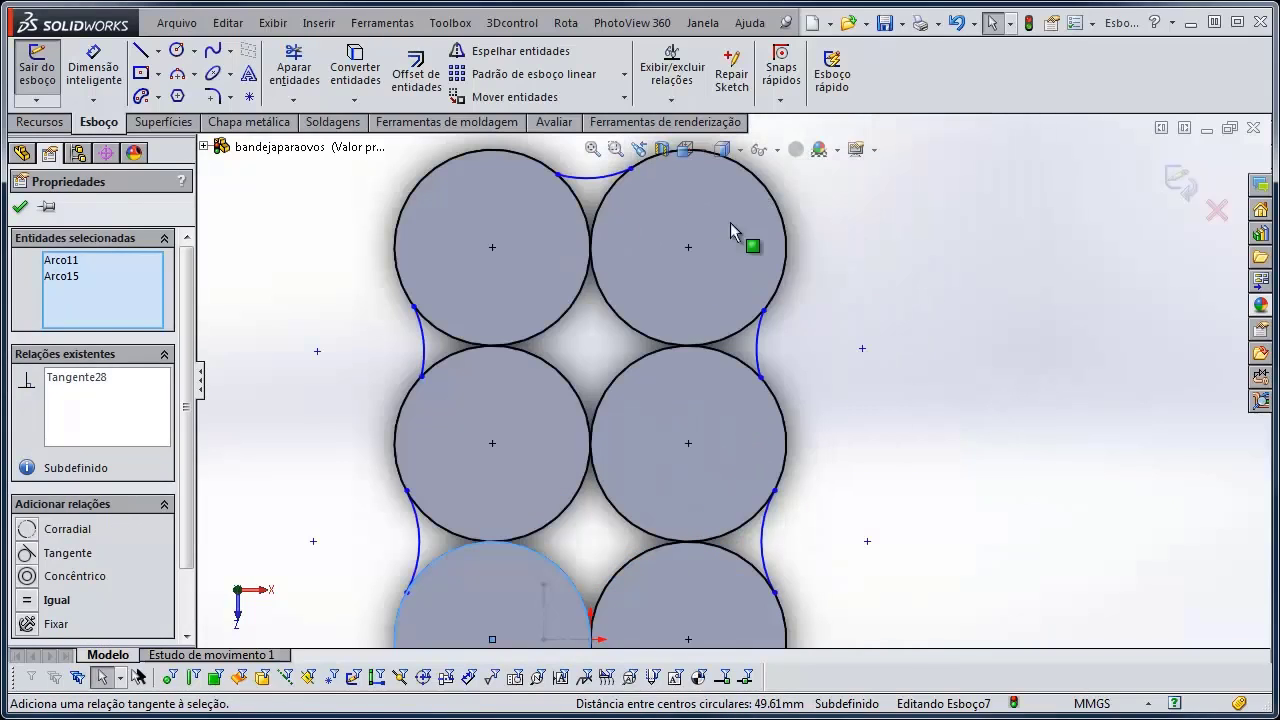
key(Escape)
Make the upper bridging arc on the right side tangent to both the upper-right and middle-right circles
click(756, 341)
scroll(764, 325, down, 2)
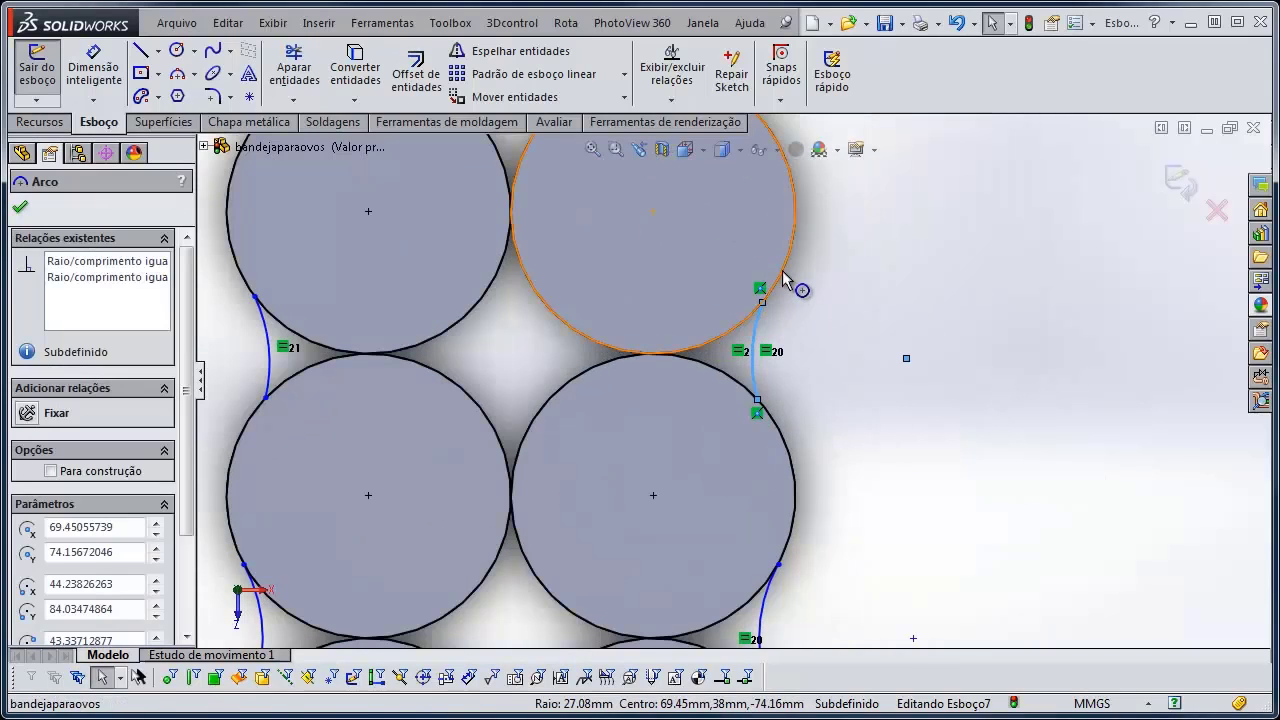
ctrl+click(776, 290)
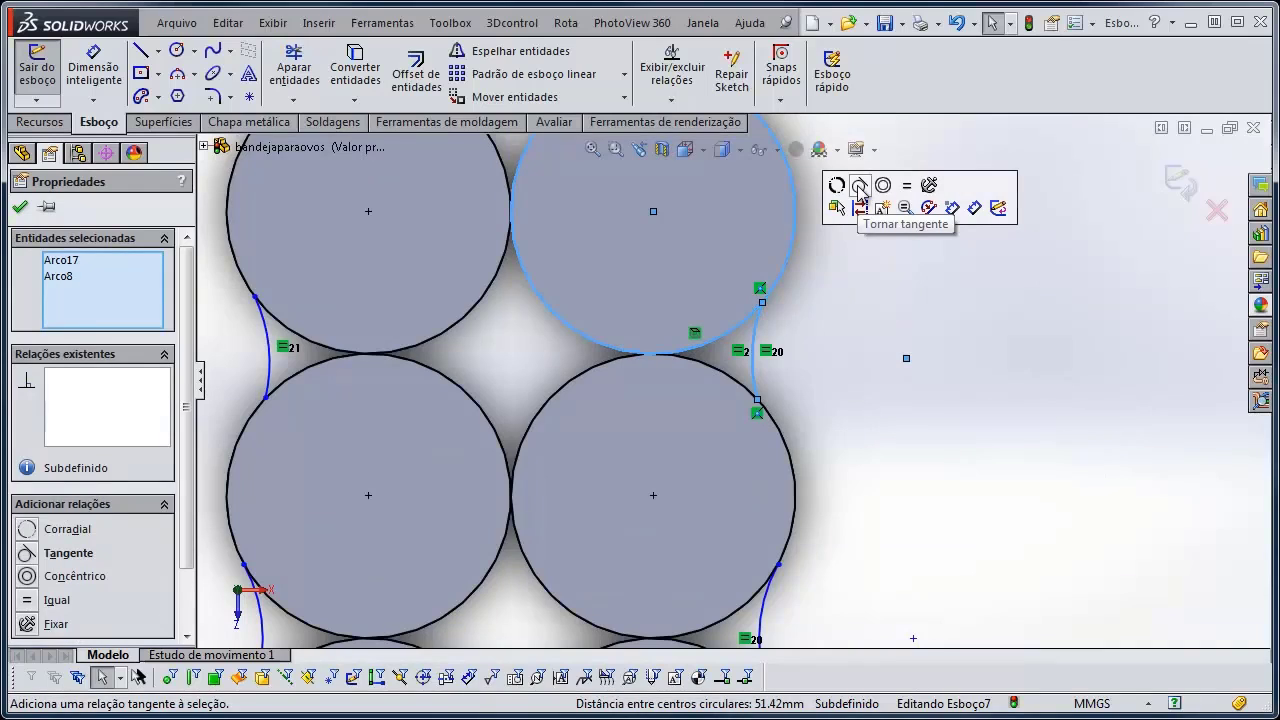
click(860, 188)
click(894, 380)
click(760, 370)
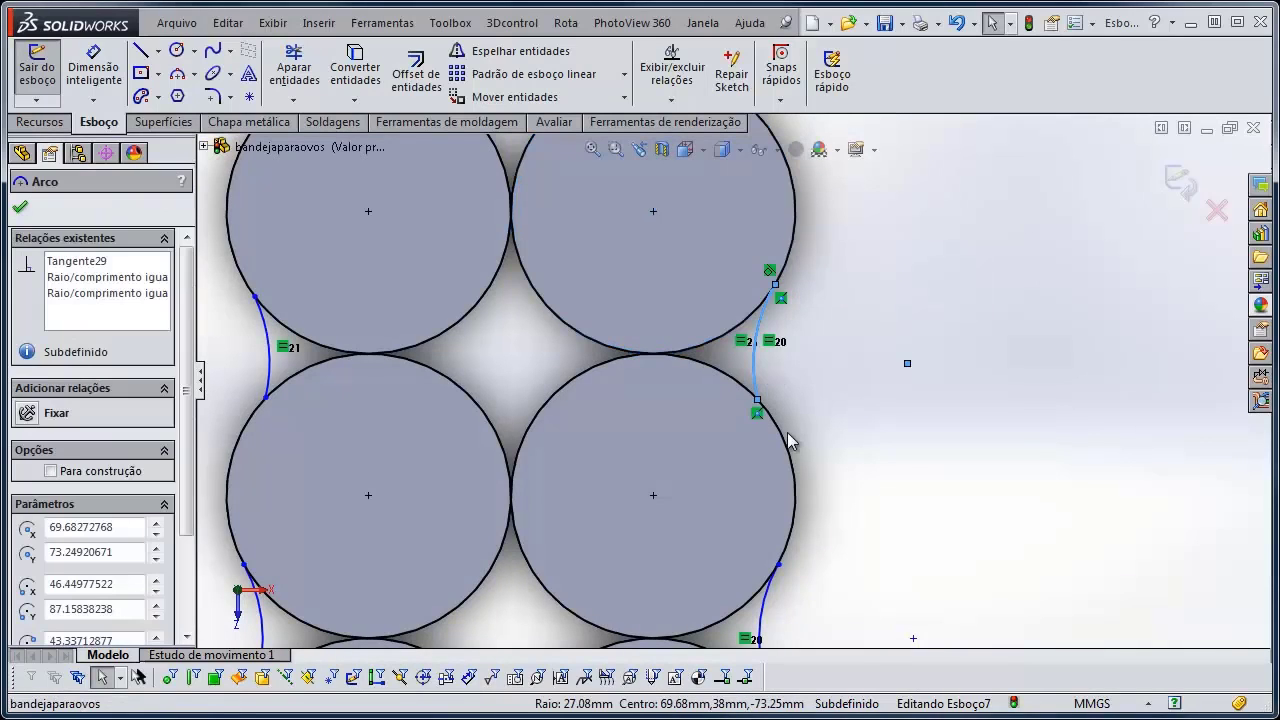
ctrl+click(783, 437)
click(860, 353)
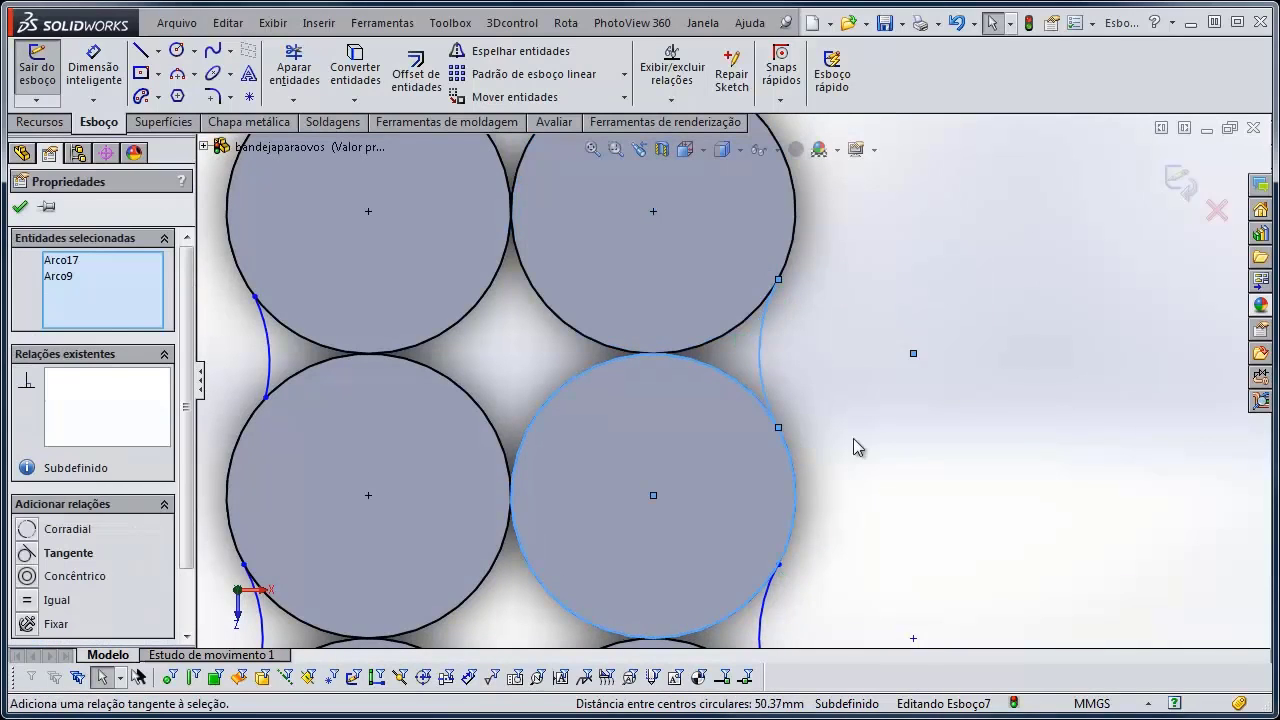
click(854, 446)
Make the upper bridging arc on the left side tangent to both the upper-left and middle-left circles
scroll(743, 436, up, 1)
scroll(743, 436, up, 2)
scroll(472, 385, down, 5)
click(499, 390)
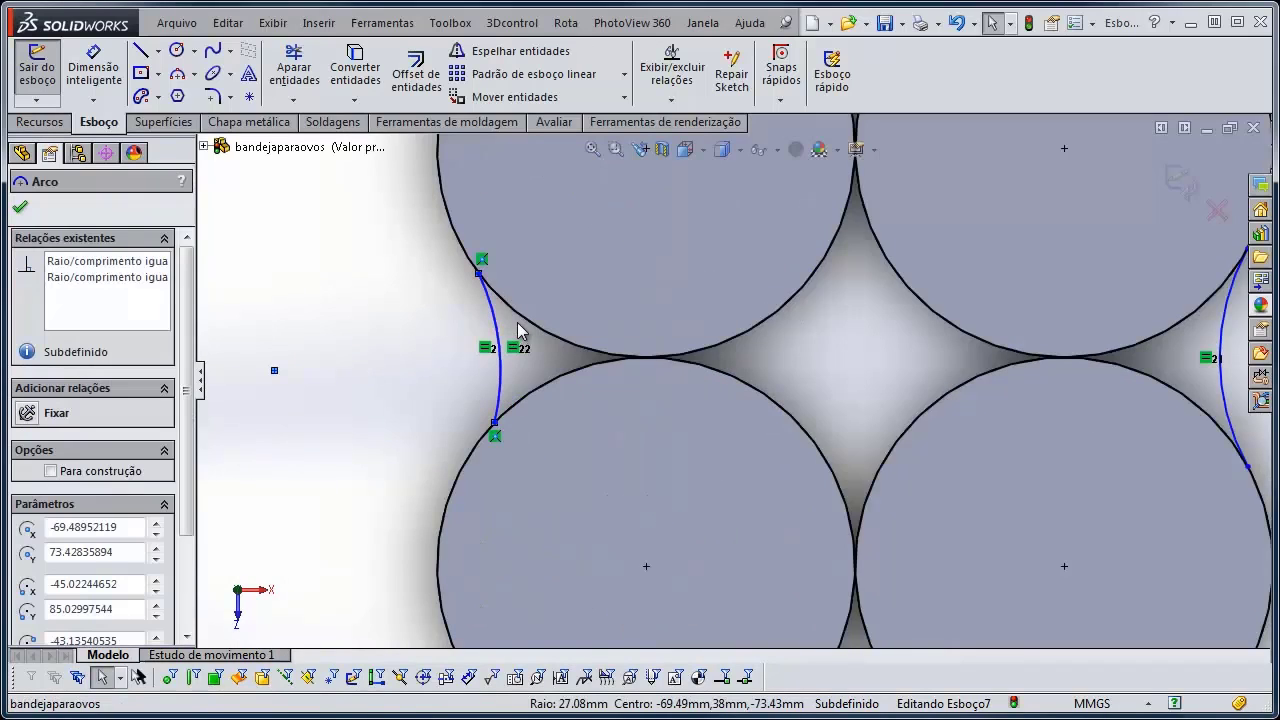
ctrl+click(515, 322)
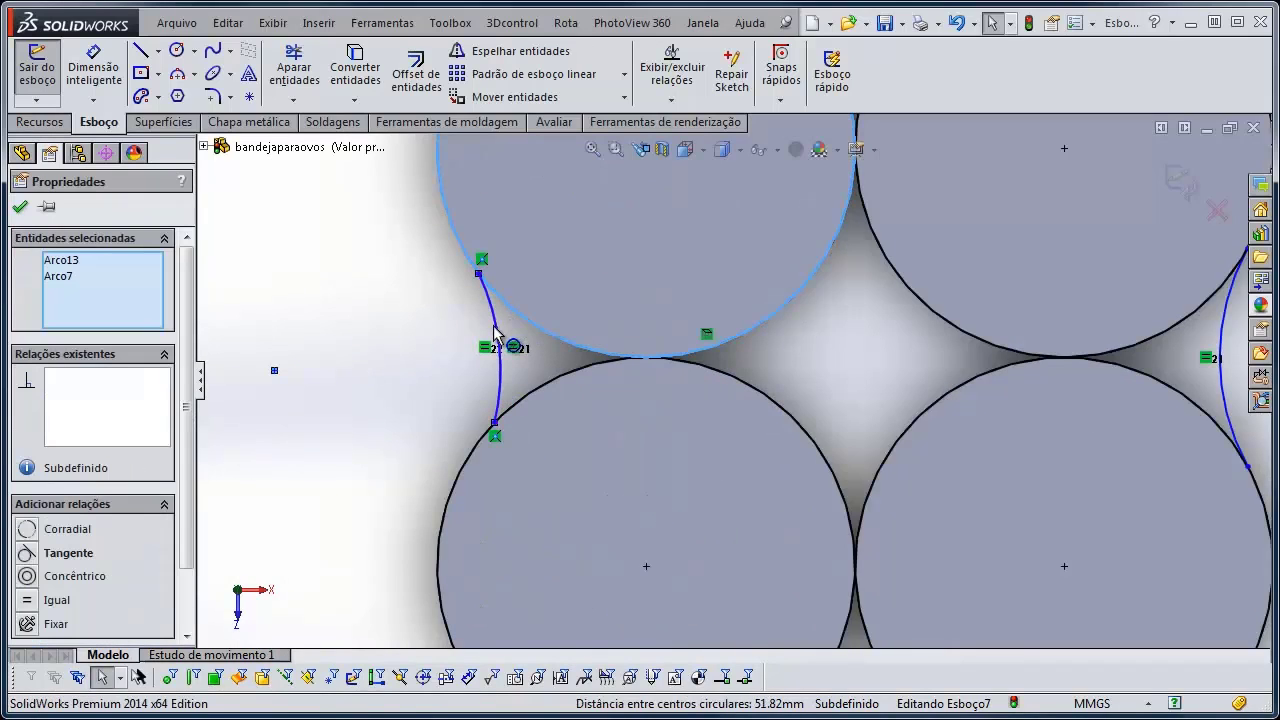
ctrl+click(494, 325)
click(495, 321)
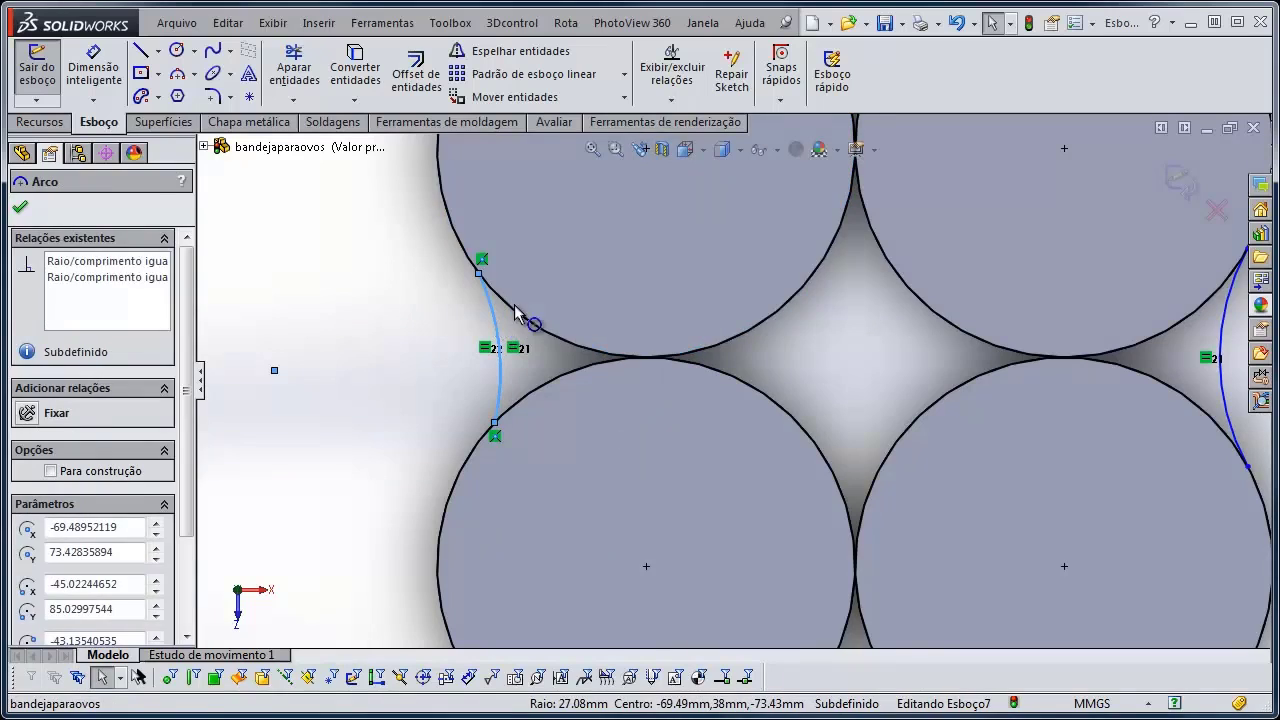
ctrl+click(516, 304)
ctrl+click(512, 306)
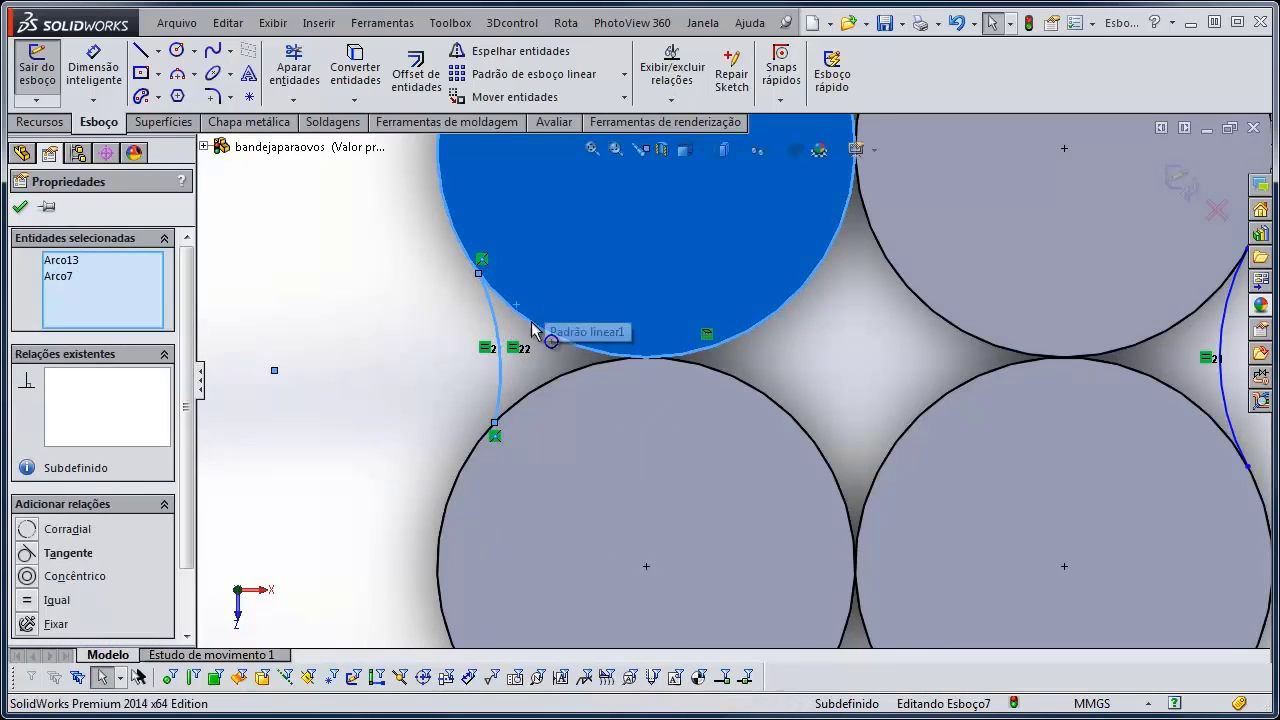
ctrl+click(545, 328)
click(619, 210)
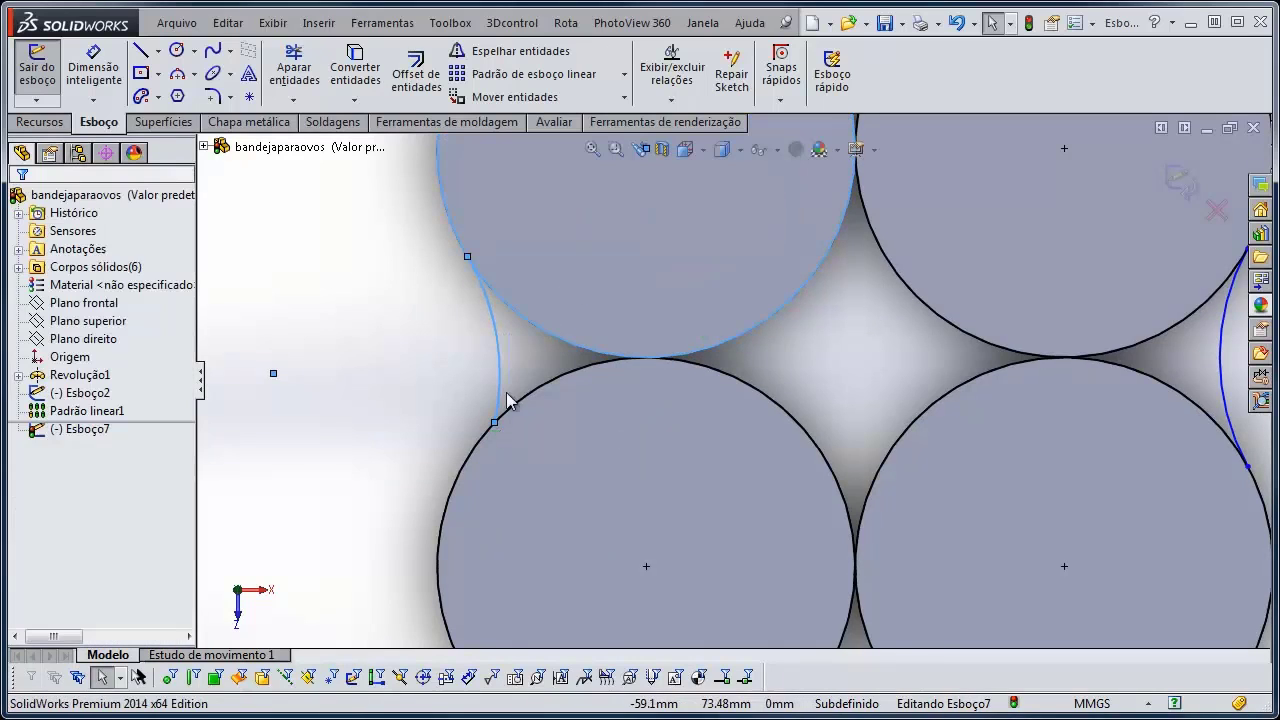
click(477, 460)
ctrl+click(471, 456)
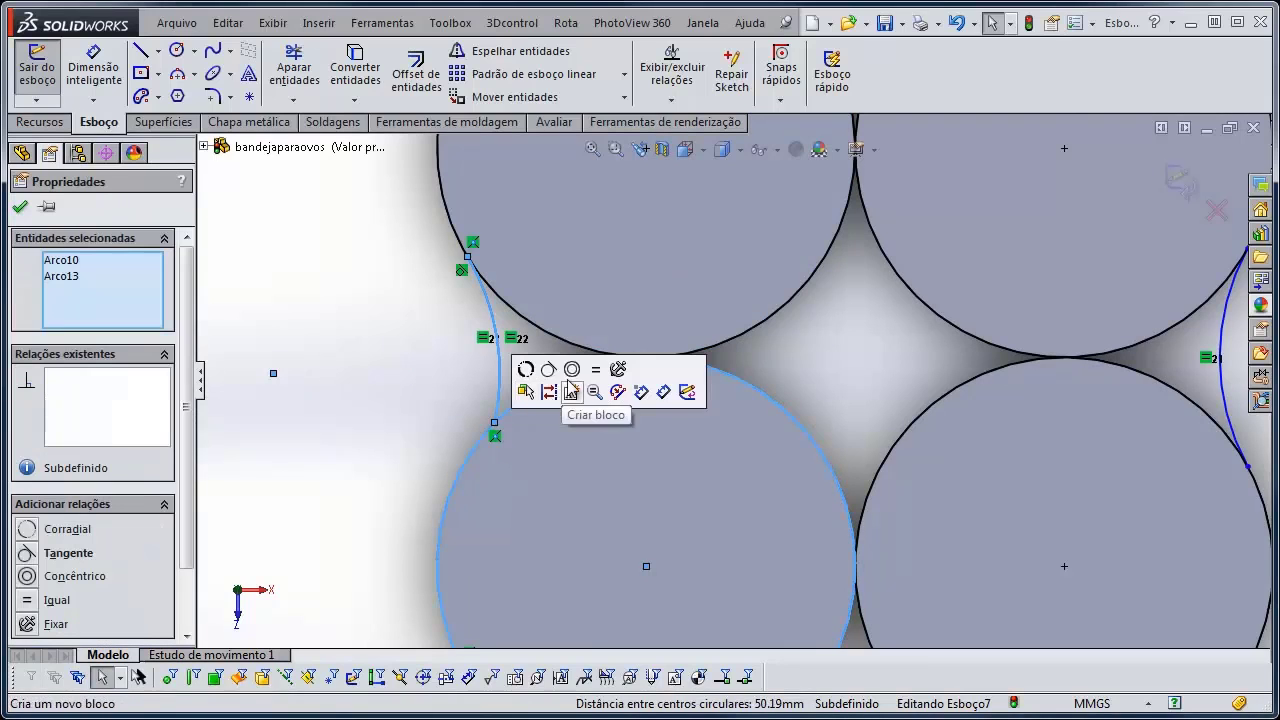
click(546, 374)
click(366, 395)
scroll(582, 246, up, 3)
scroll(757, 217, up, 3)
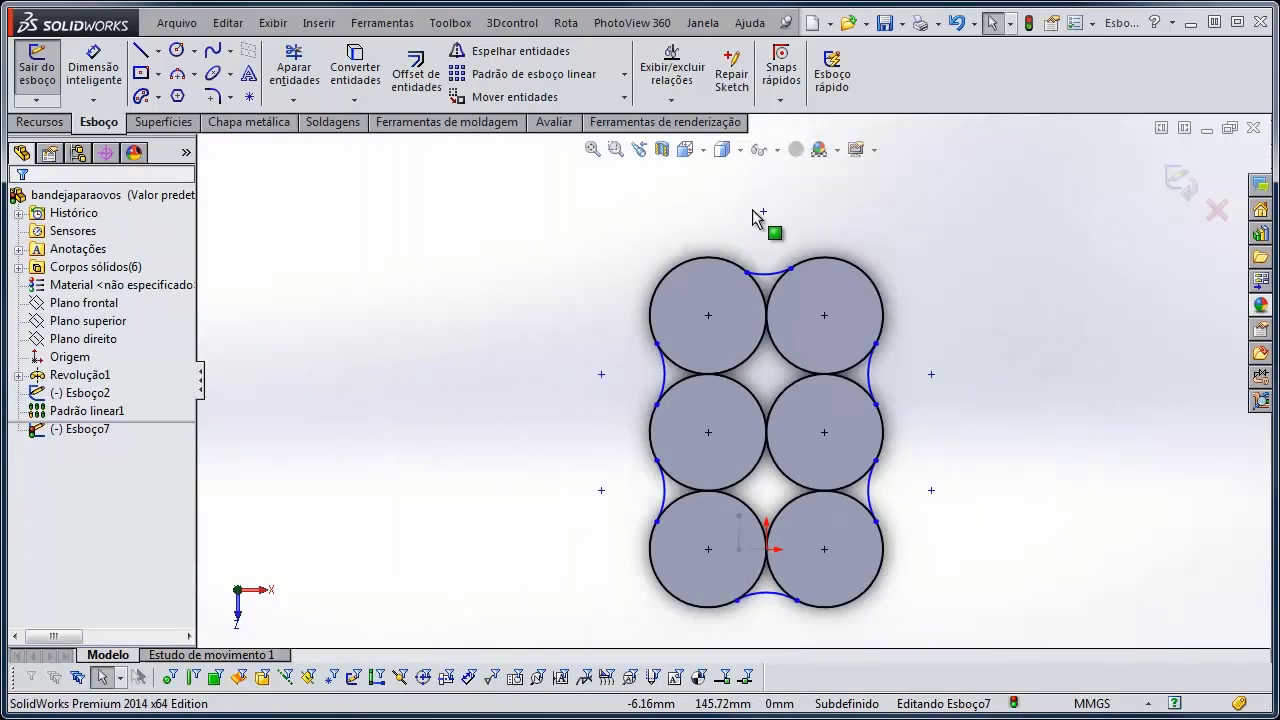
Make the bridging arc between the two upper circles tangent to both of those circles
scroll(780, 380, down, 5)
click(748, 340)
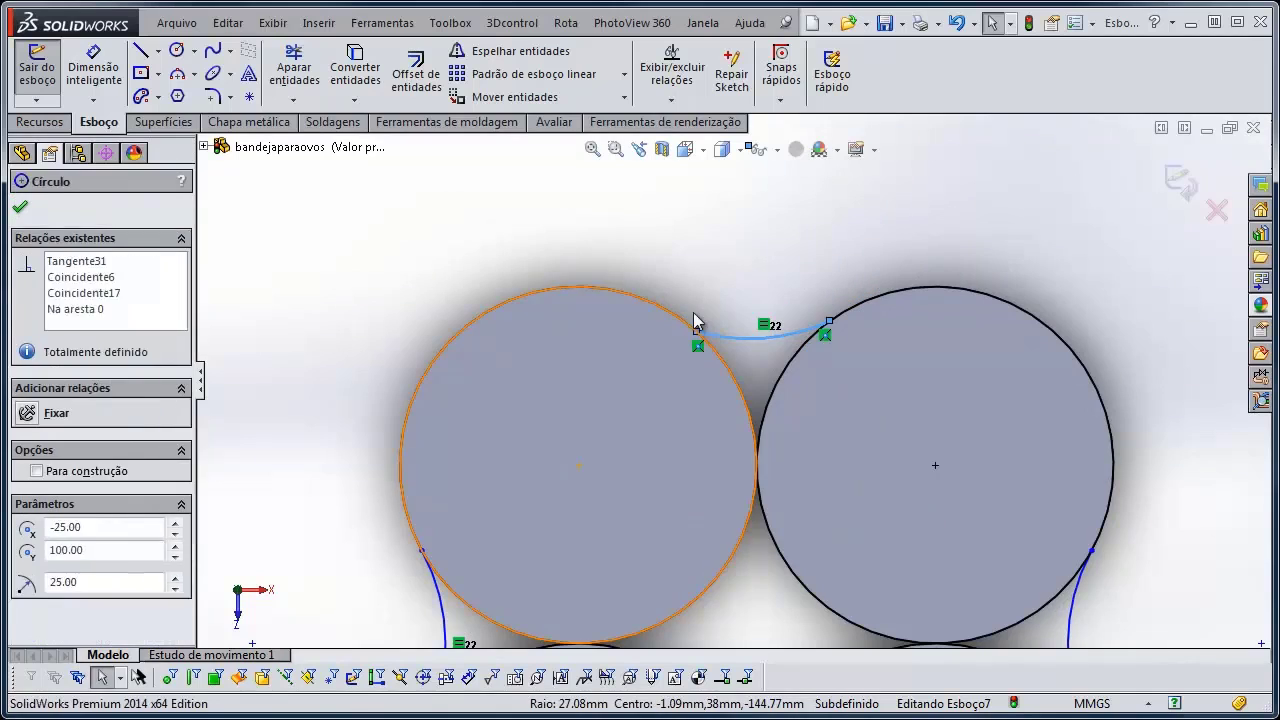
ctrl+click(695, 322)
click(740, 284)
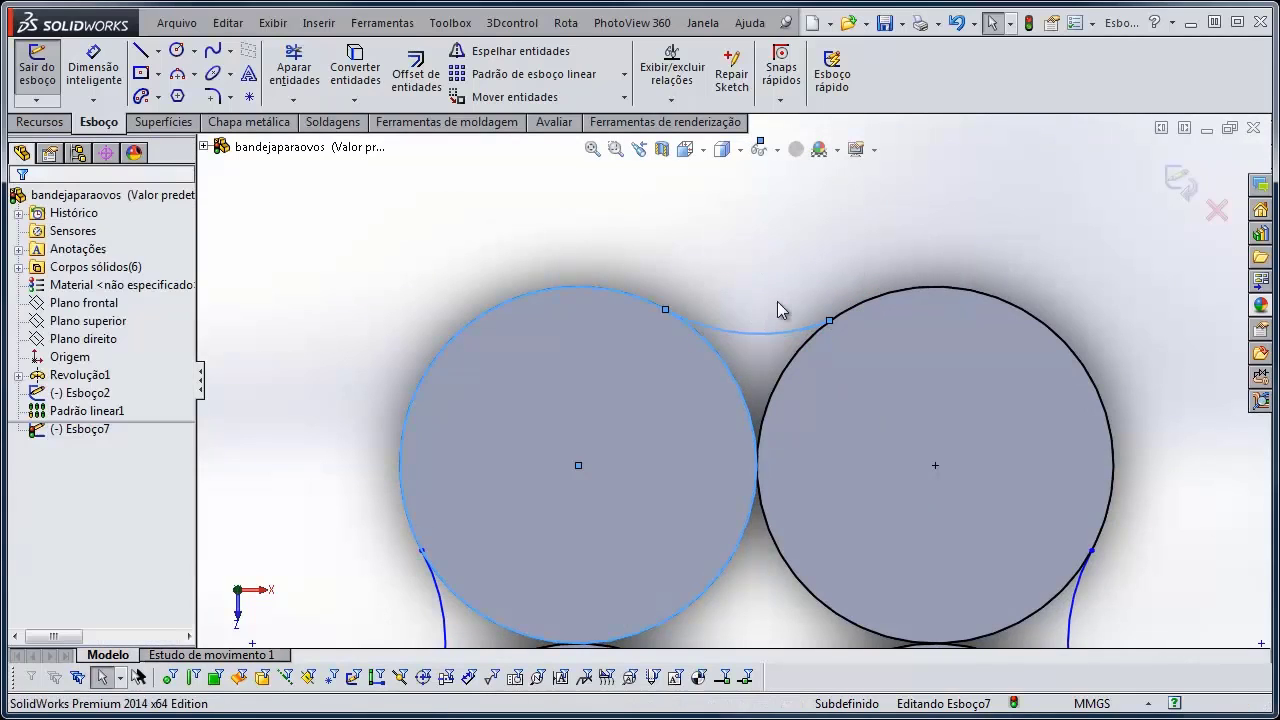
click(785, 331)
ctrl+click(851, 309)
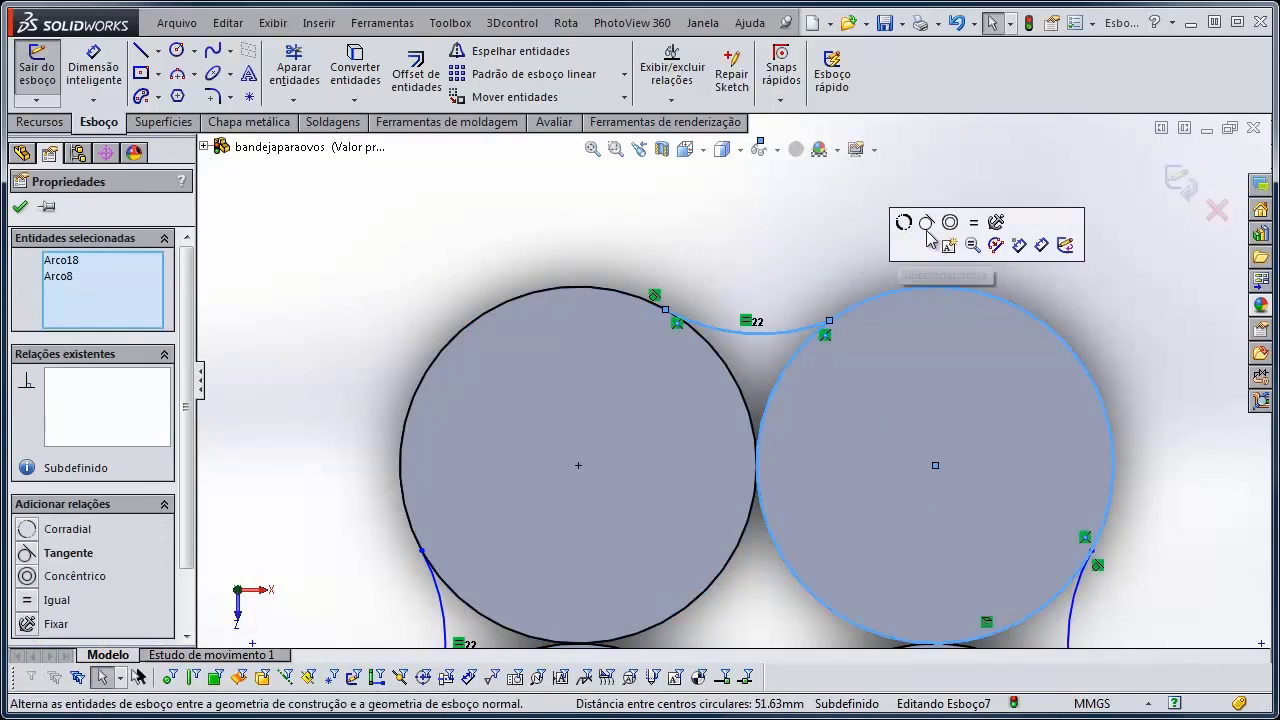
click(926, 223)
scroll(735, 360, up, 8)
scroll(693, 515, down, 5)
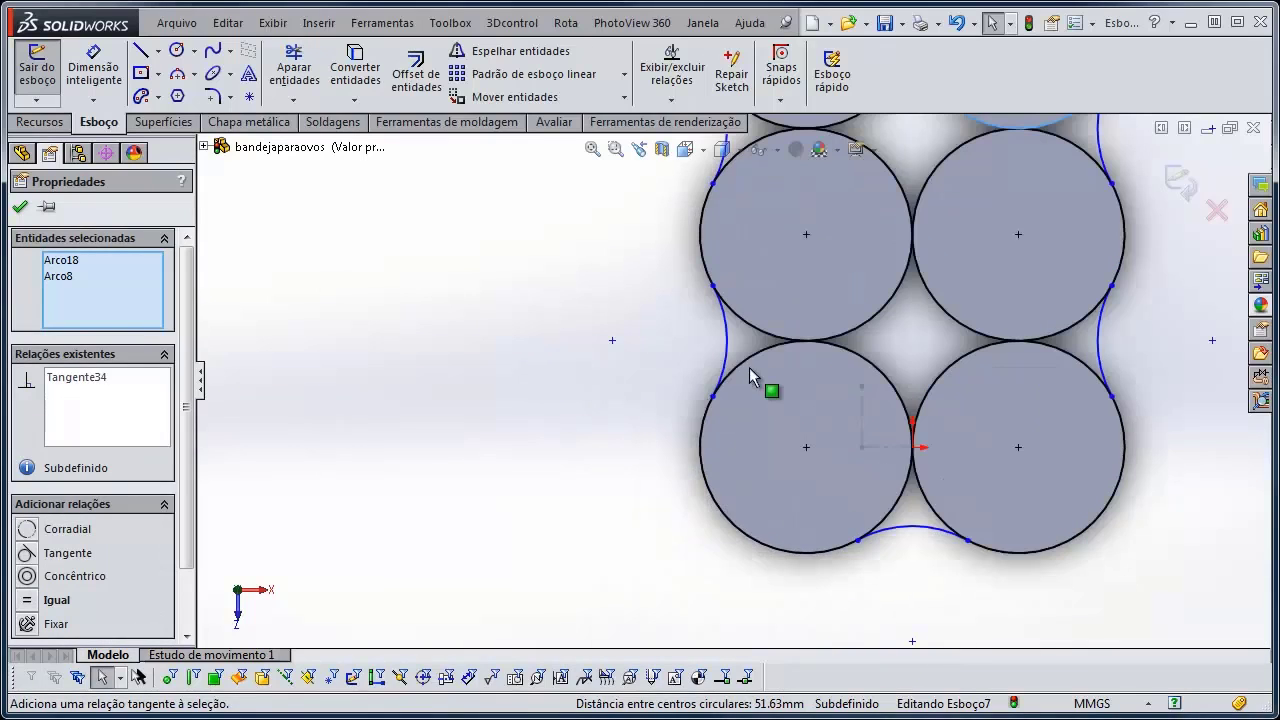
scroll(689, 446, up, 4)
click(990, 513)
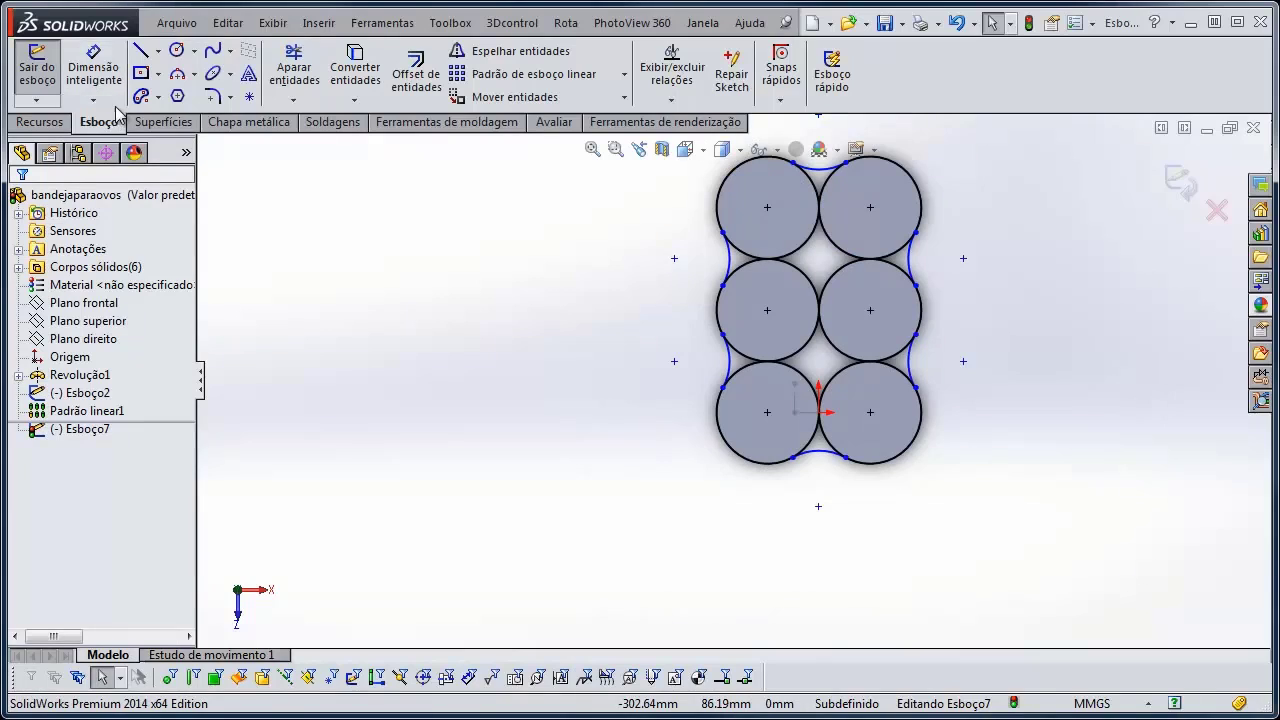
Dimension the upper bridging arc on the left side with a radius of 15 mm
click(82, 68)
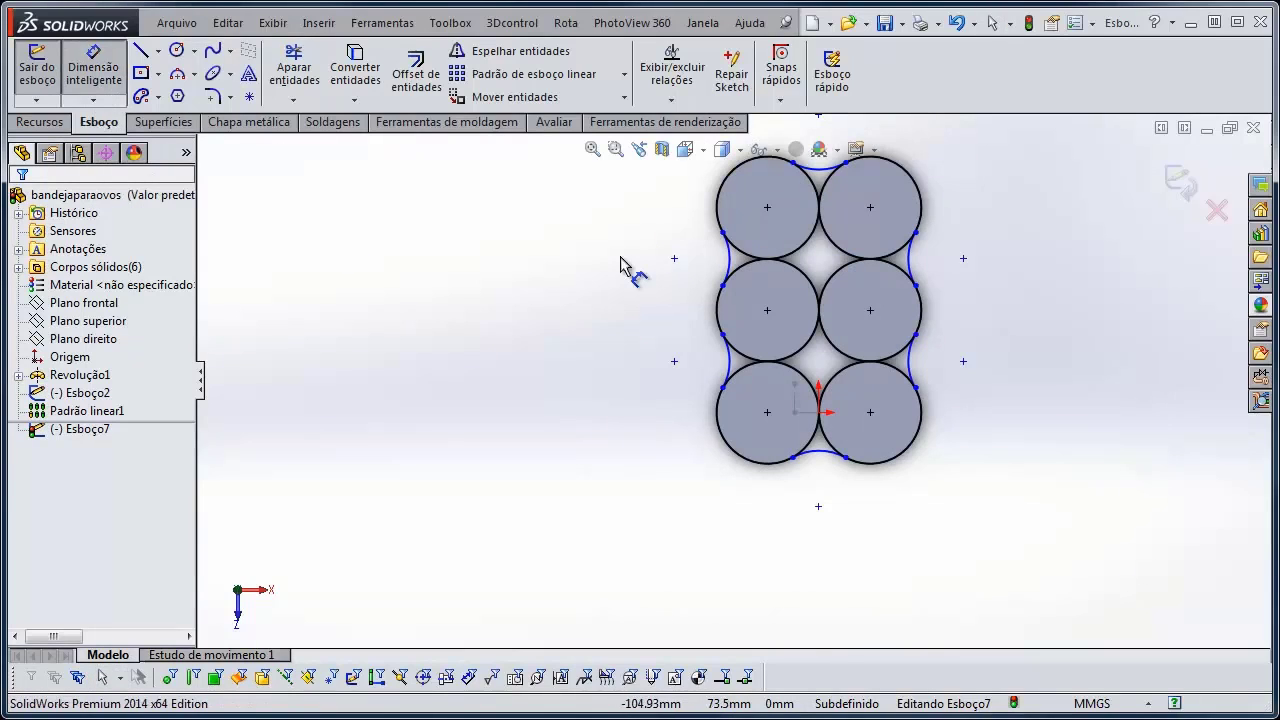
click(730, 268)
scroll(676, 220, down, 3)
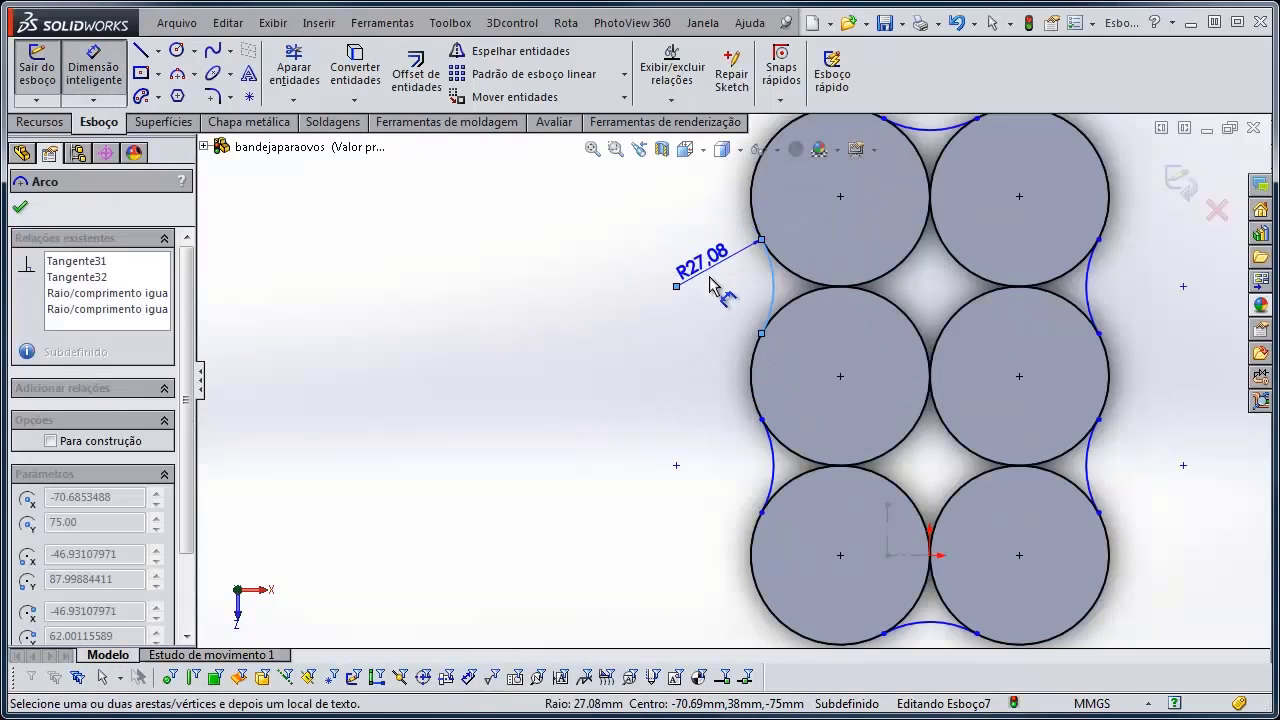
click(690, 262)
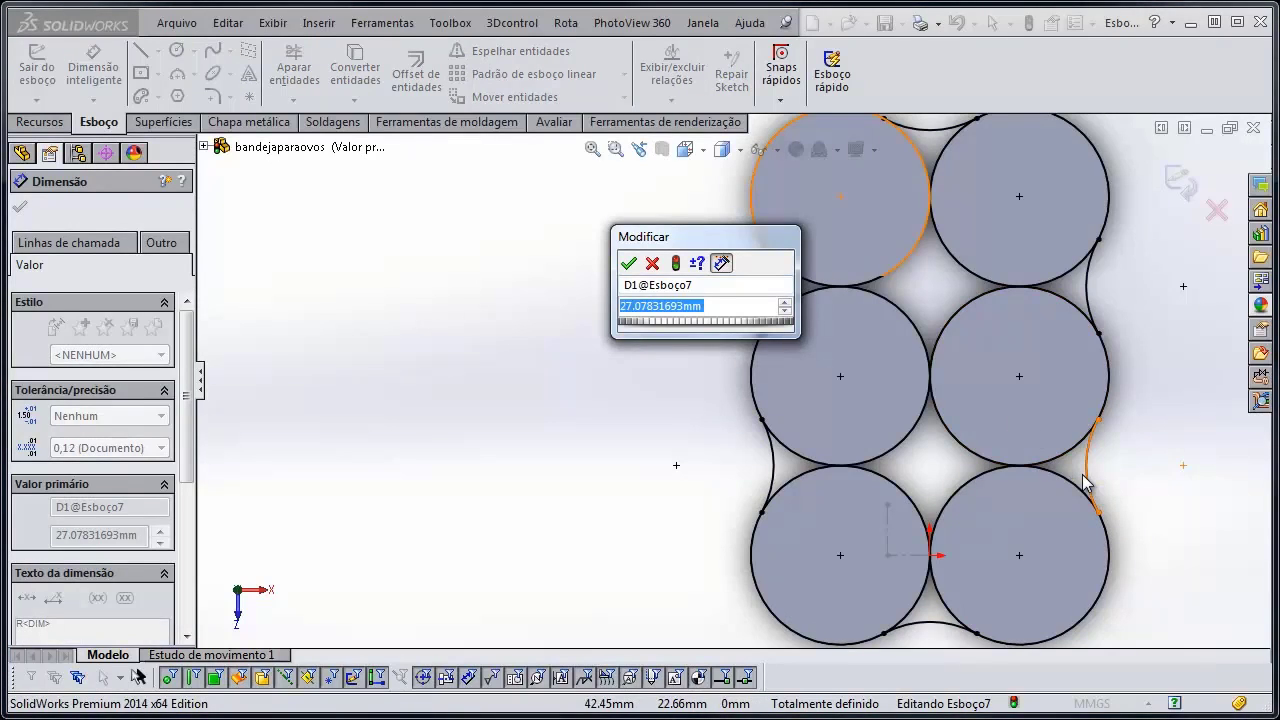
text(15)
key(Return)
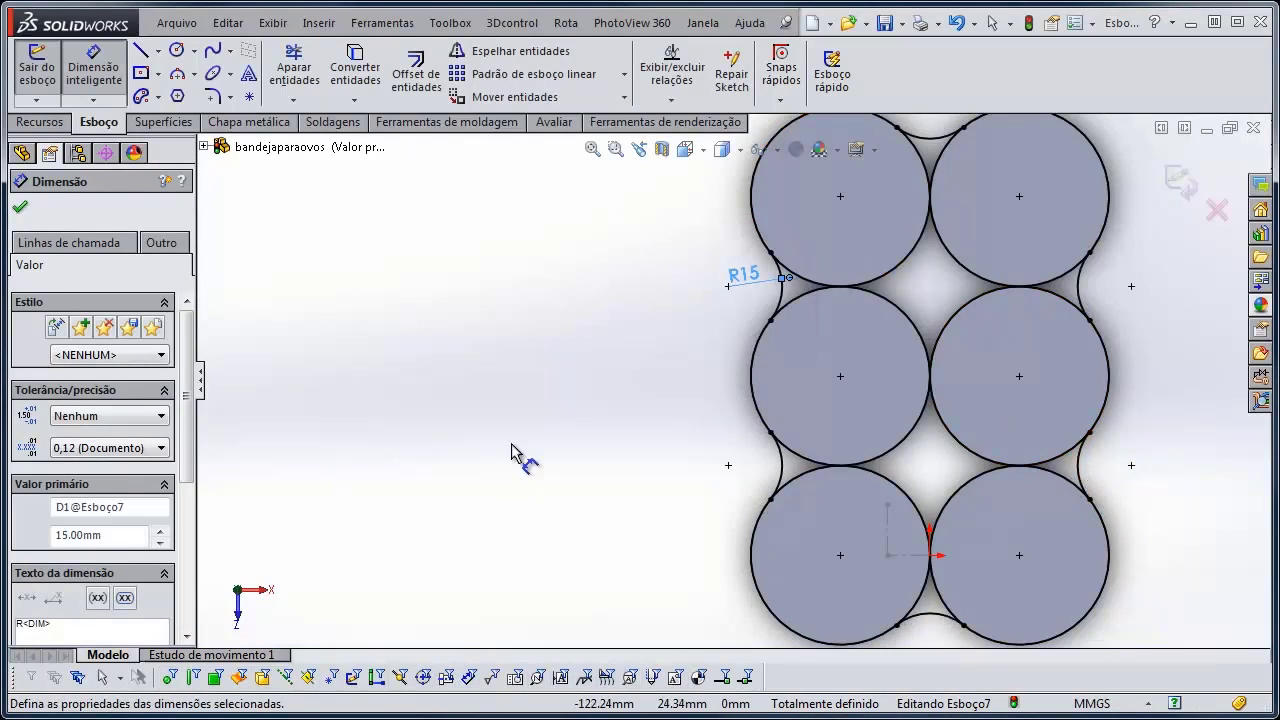
scroll(512, 430, up, 2)
scroll(950, 283, down, 1)
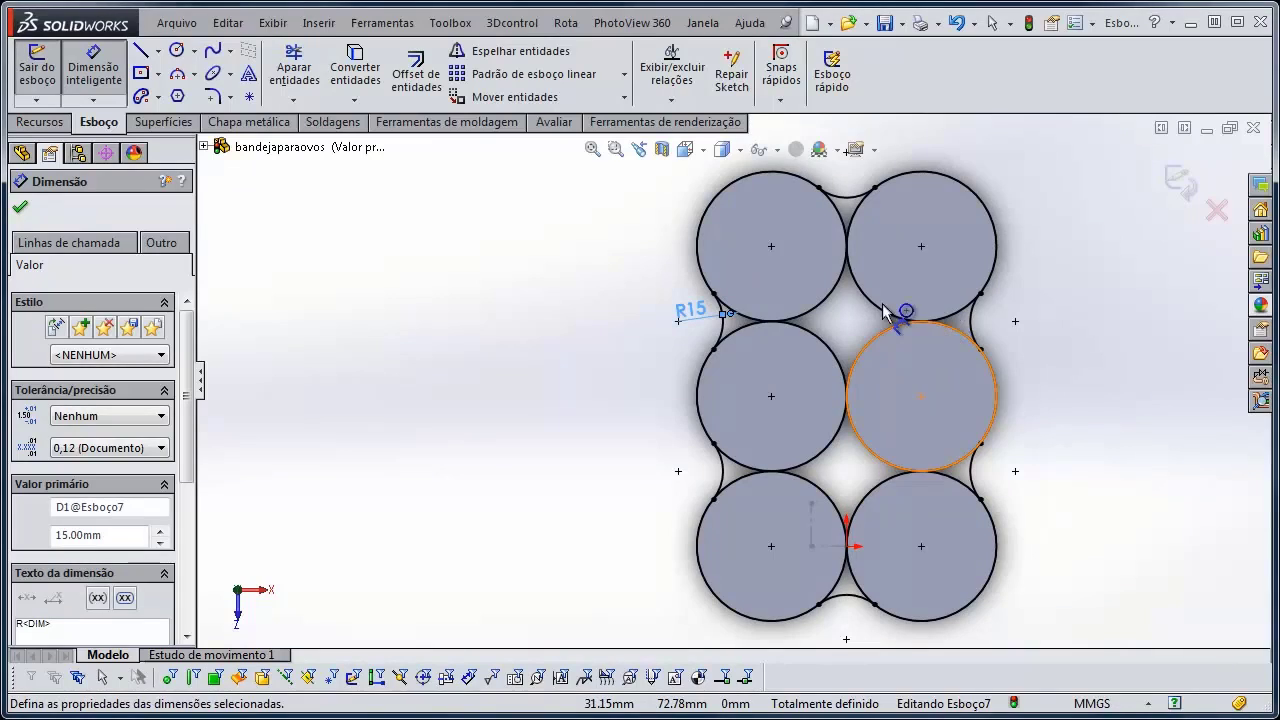
Trim away the inner portions of the six circles with power trim, keeping only the outer contour with its bridging arcs
click(294, 67)
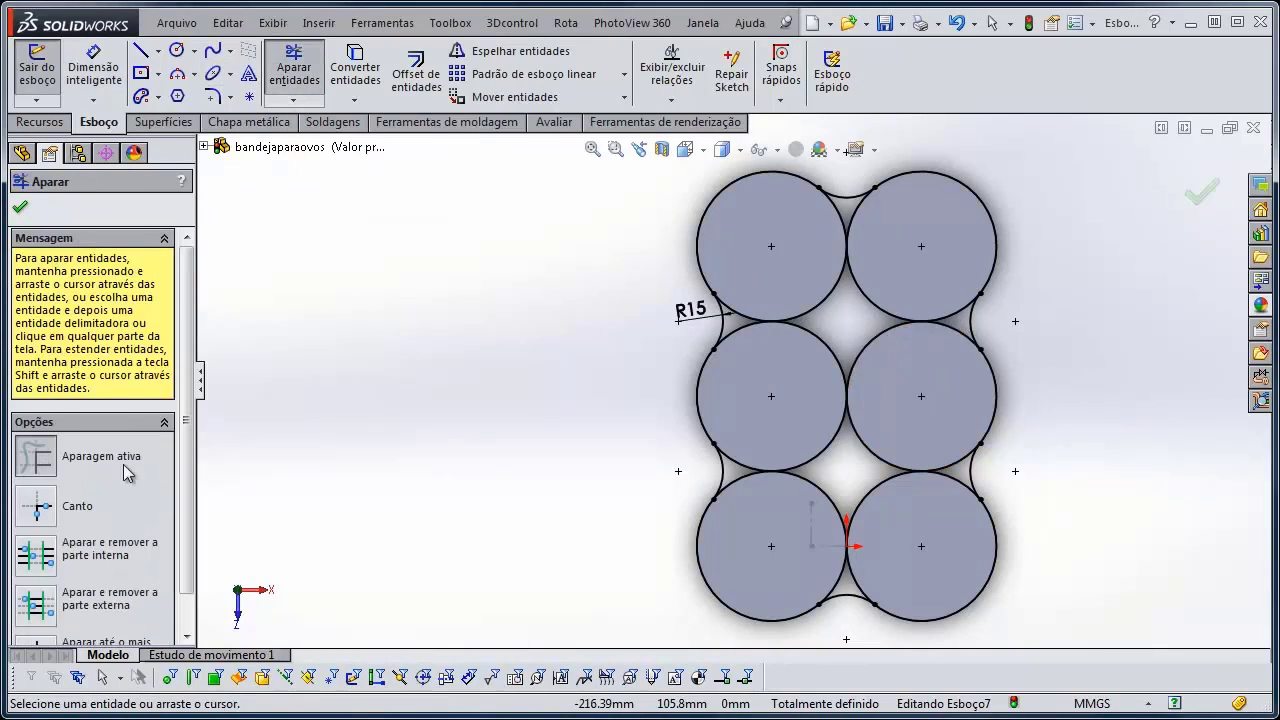
scroll(872, 313, down, 1)
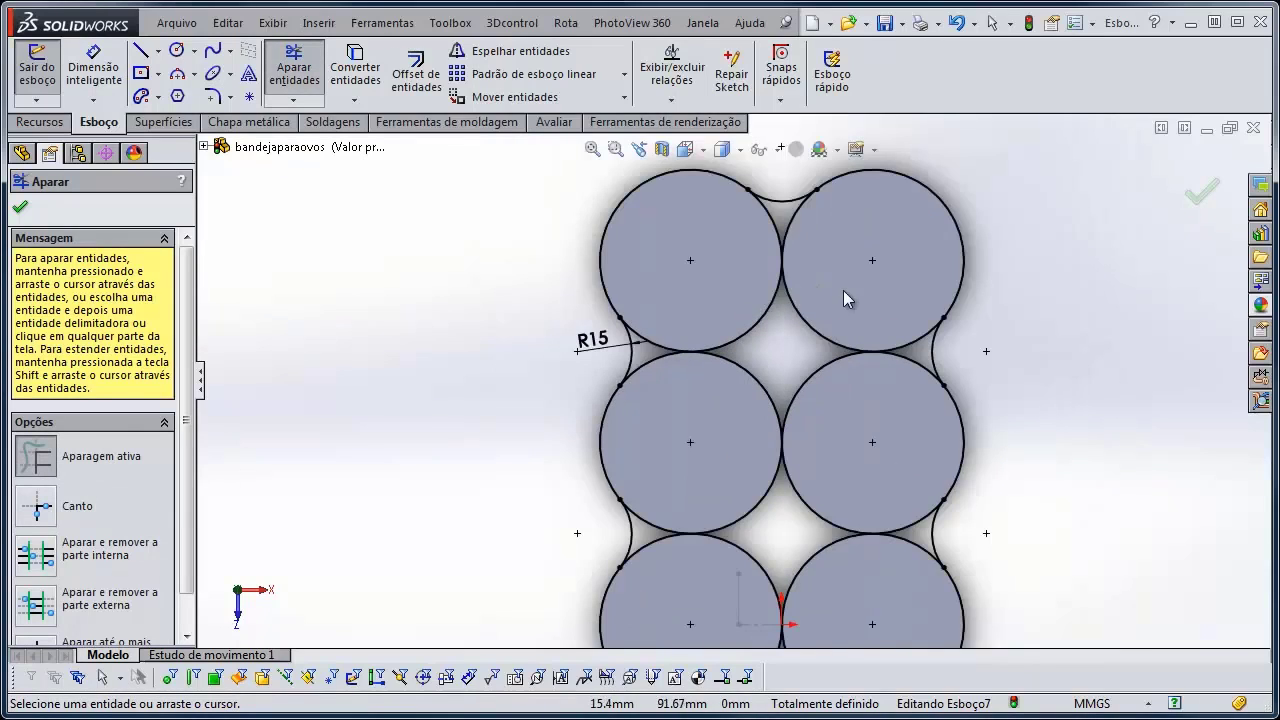
drag(843, 290, 743, 293)
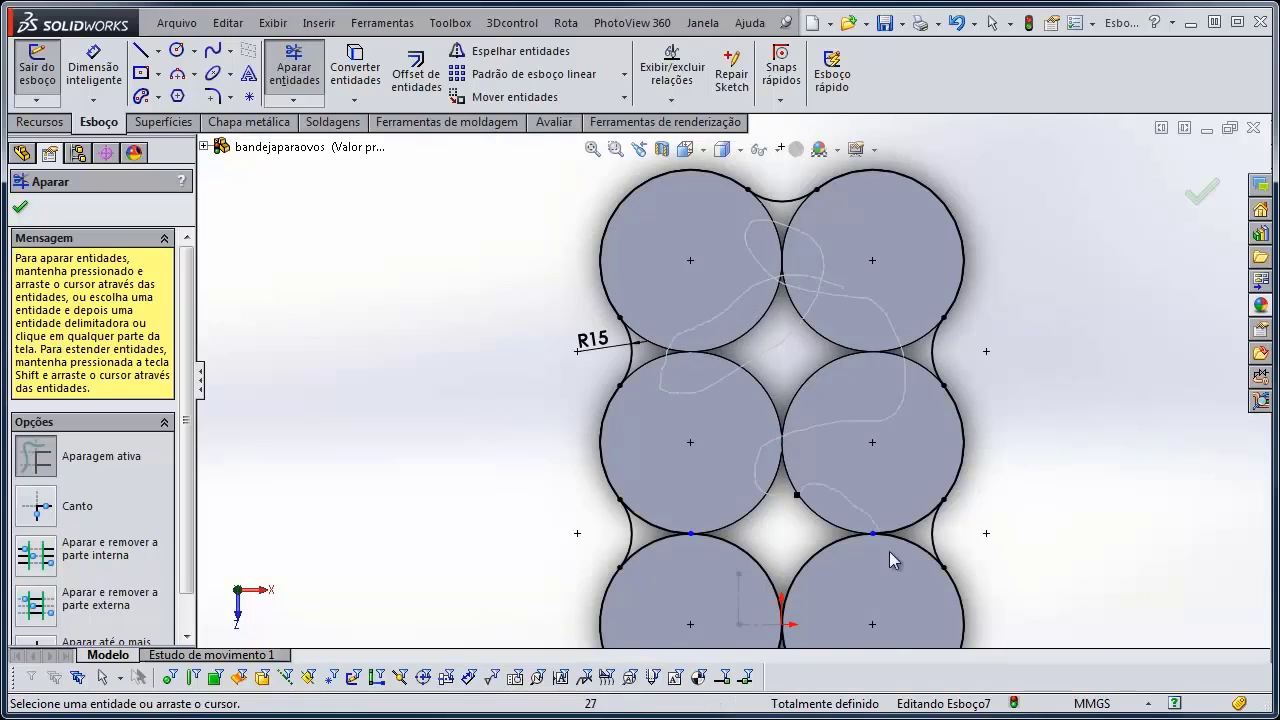
drag(703, 553, 712, 556)
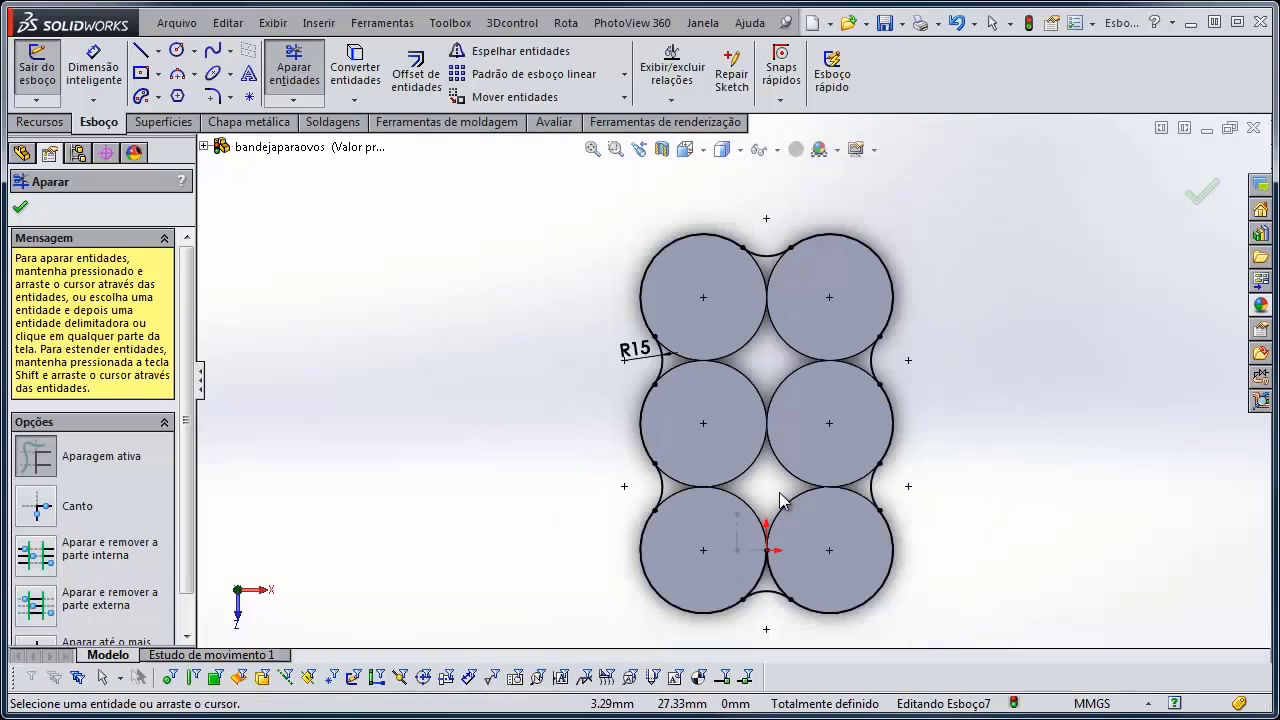
scroll(775, 572, down, 1)
scroll(757, 385, up, 3)
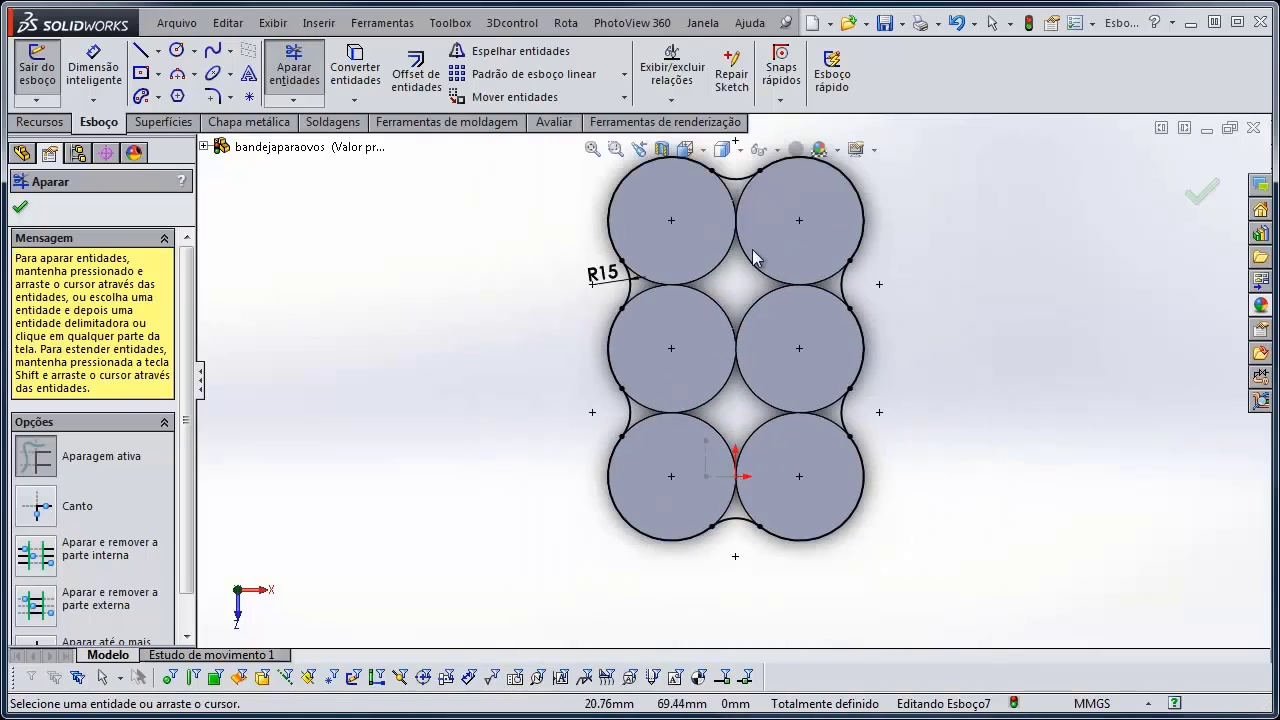
key(Escape)
scroll(700, 260, up, 2)
scroll(766, 323, down, 2)
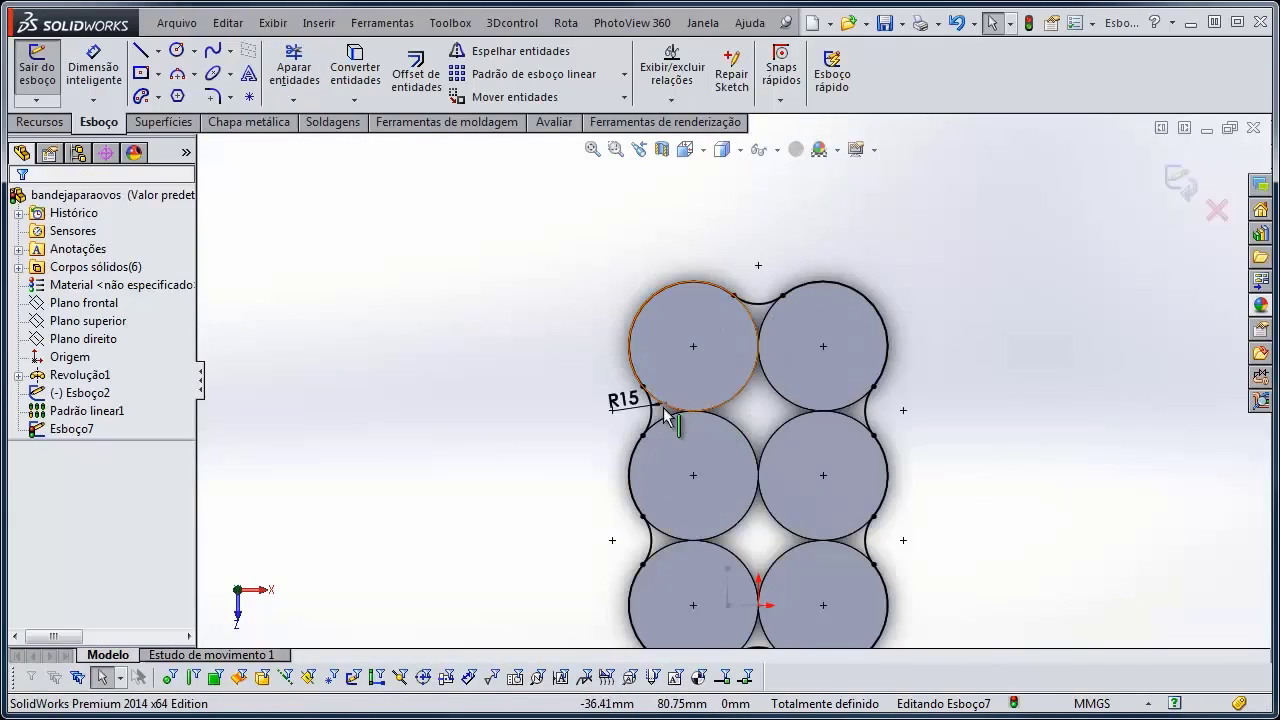
scroll(700, 425, down, 3)
scroll(731, 427, up, 3)
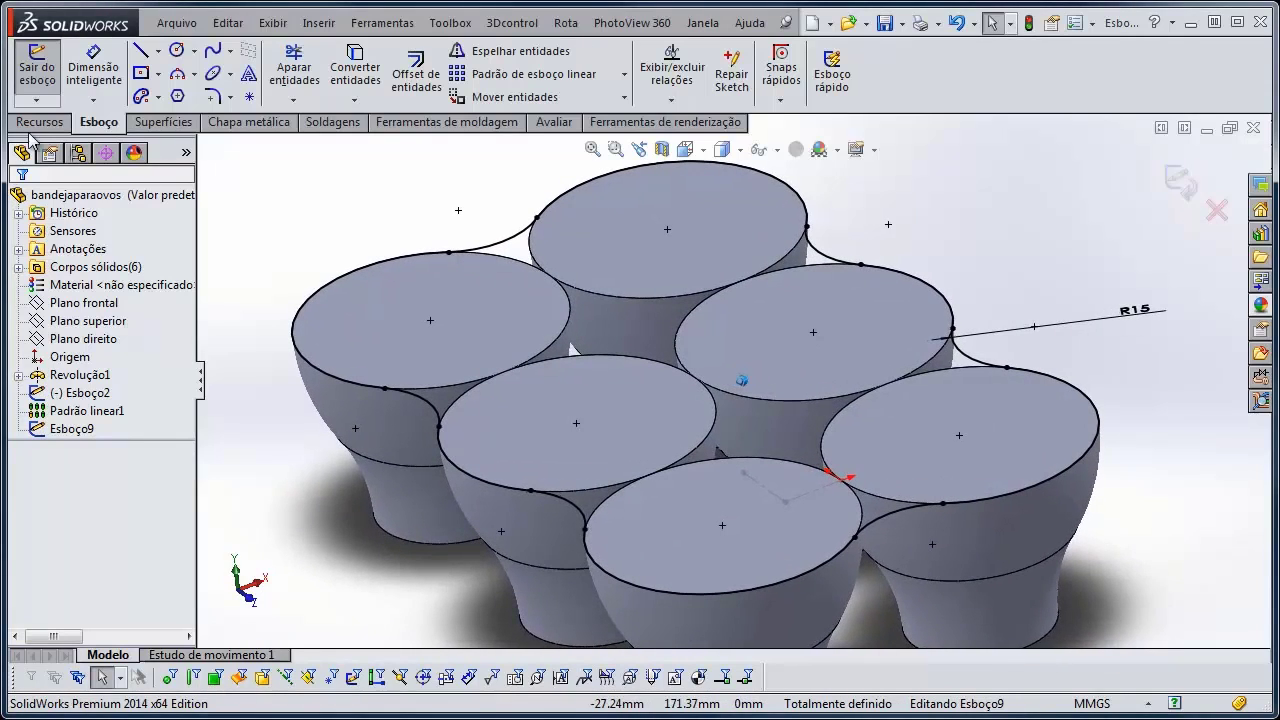
Set up a blind 25 mm boss extrusion of the contour, reversed downward over the cups, with result merging turned off
click(40, 122)
click(45, 90)
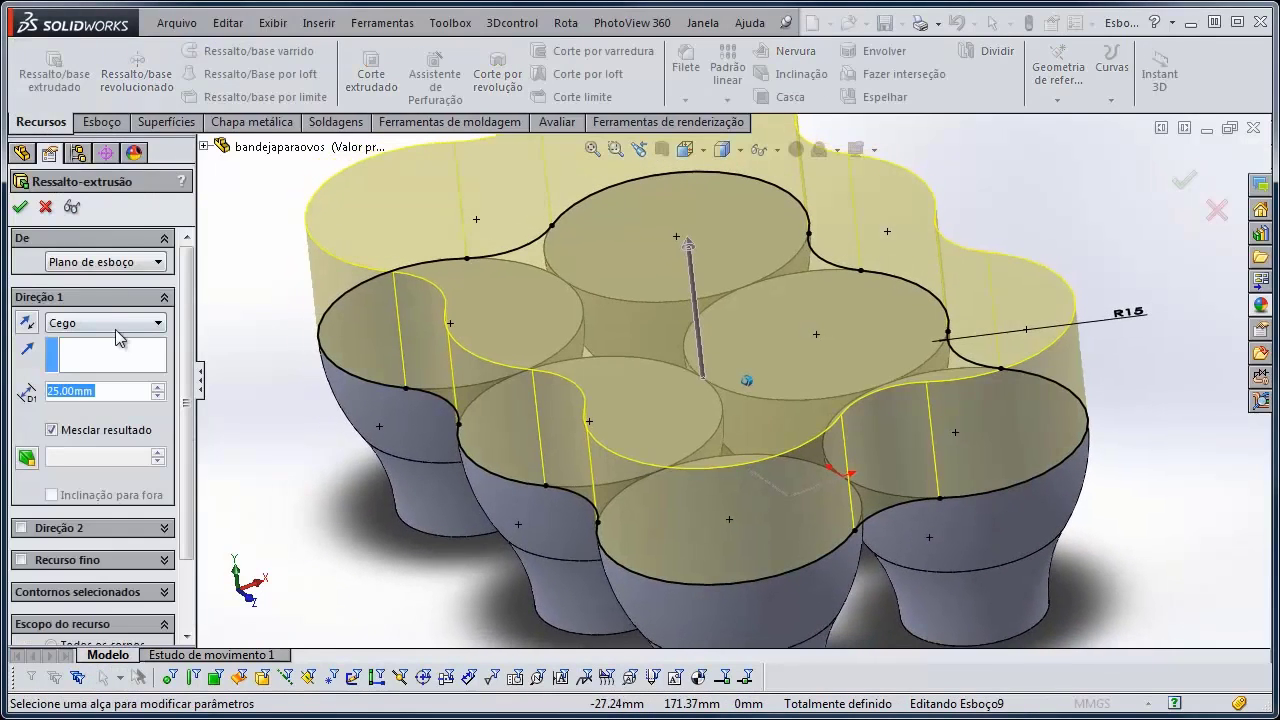
mouse_move(184, 340)
mouse_down()
mouse_move(184, 397)
mouse_move(197, 348)
mouse_up()
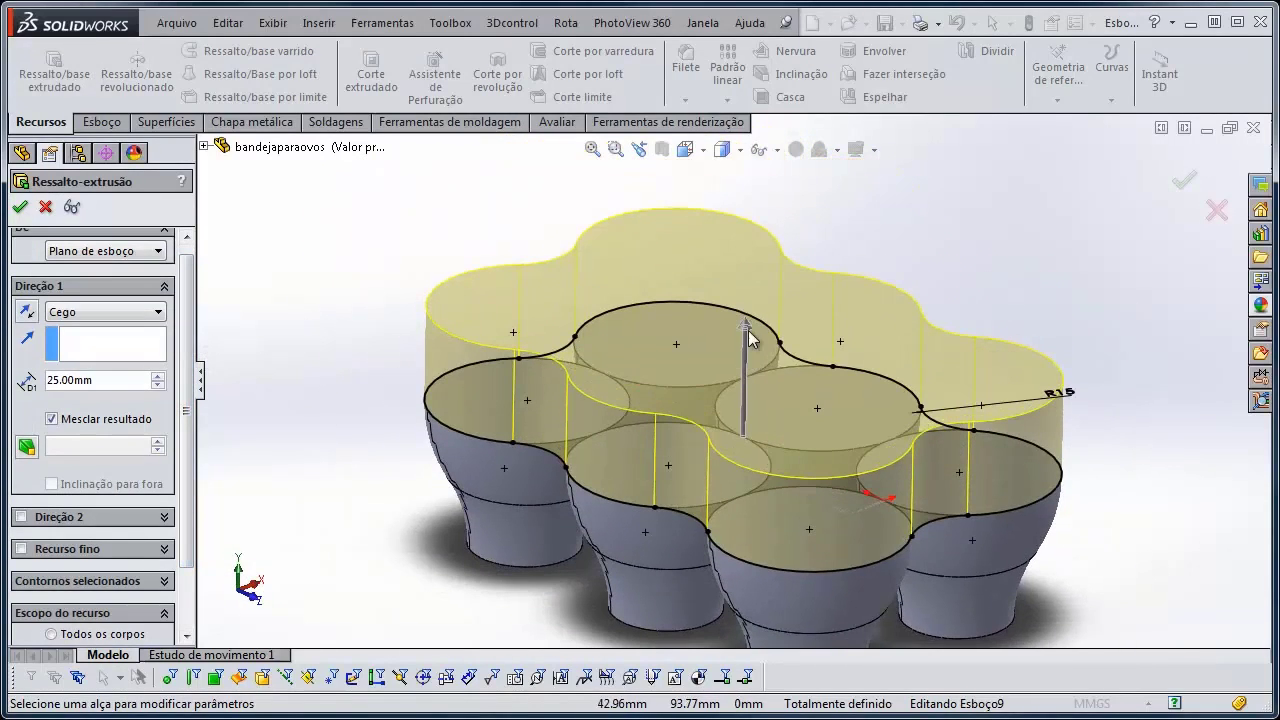
click(27, 313)
click(83, 320)
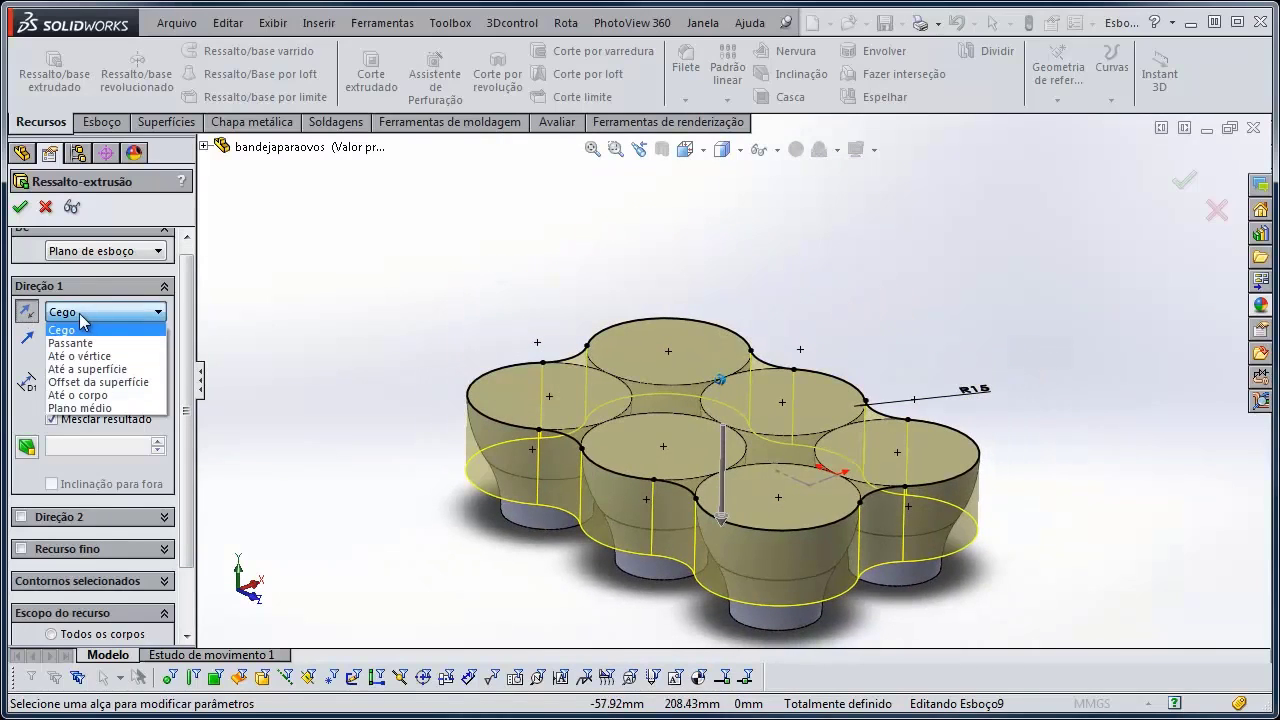
click(80, 316)
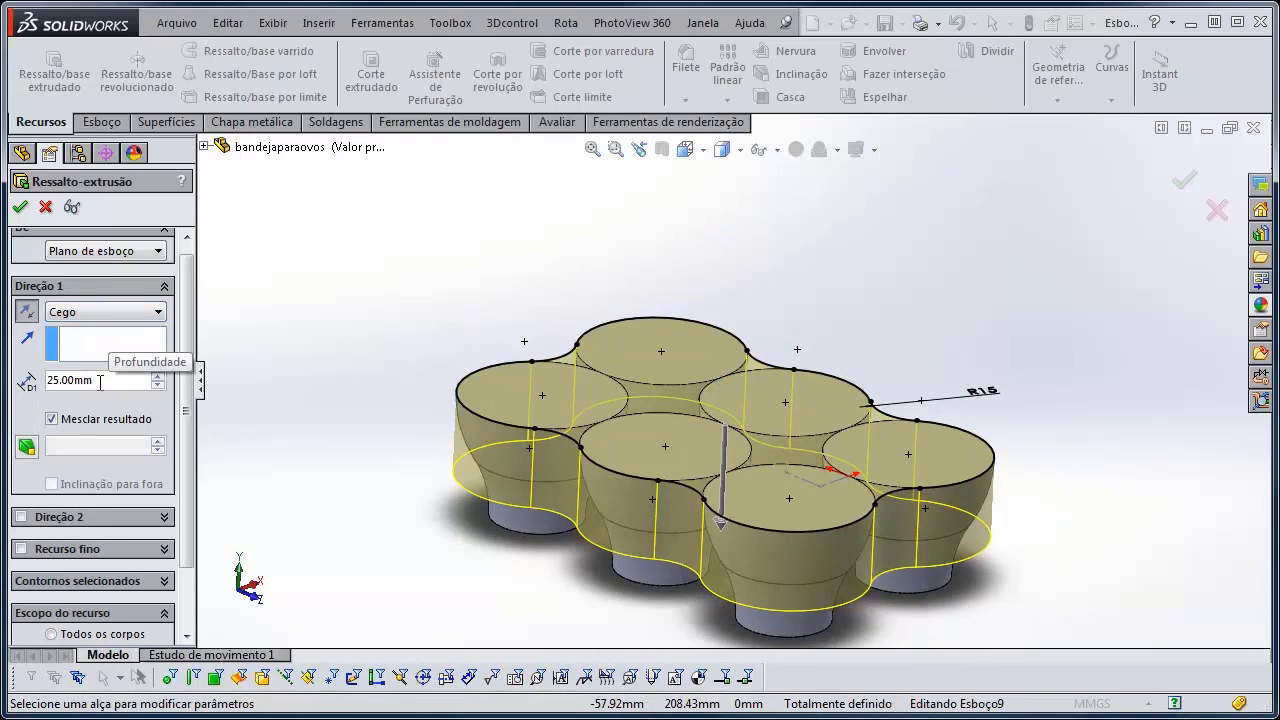
click(52, 420)
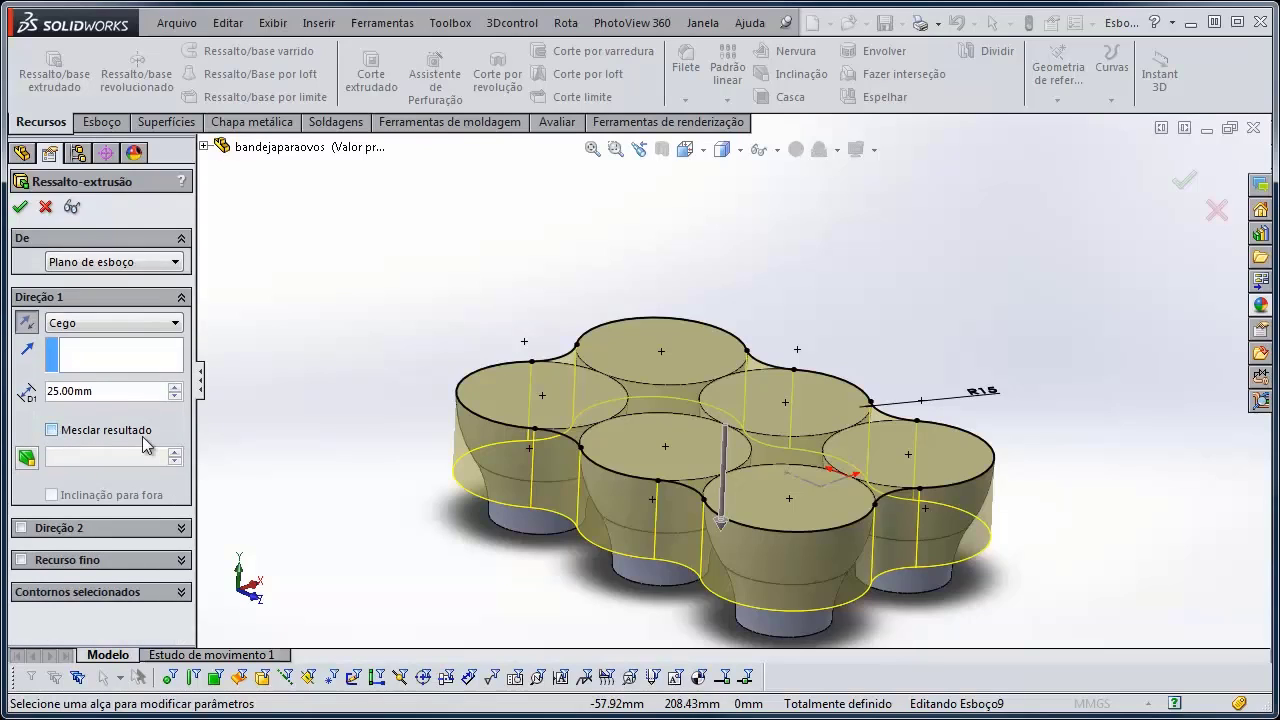
Add a 5° draft to the extrusion, compare outward and inward draft, and create the feature with the inward draft
click(26, 459)
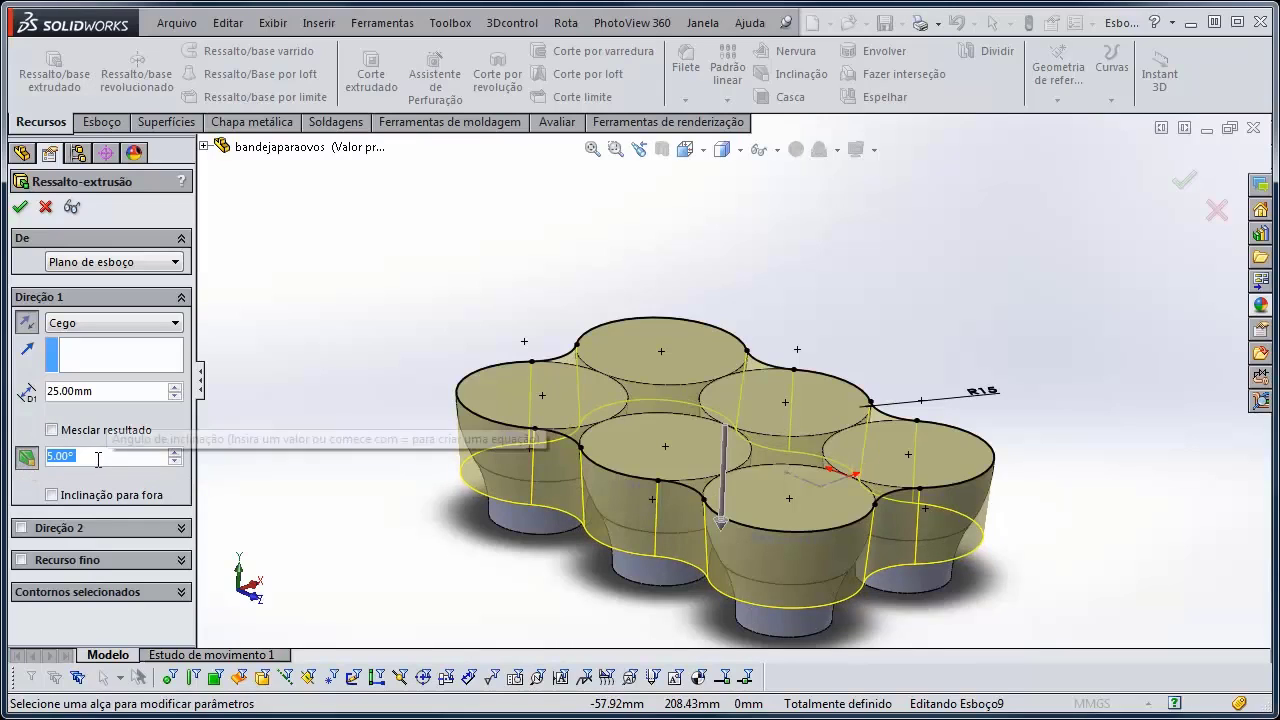
click(51, 495)
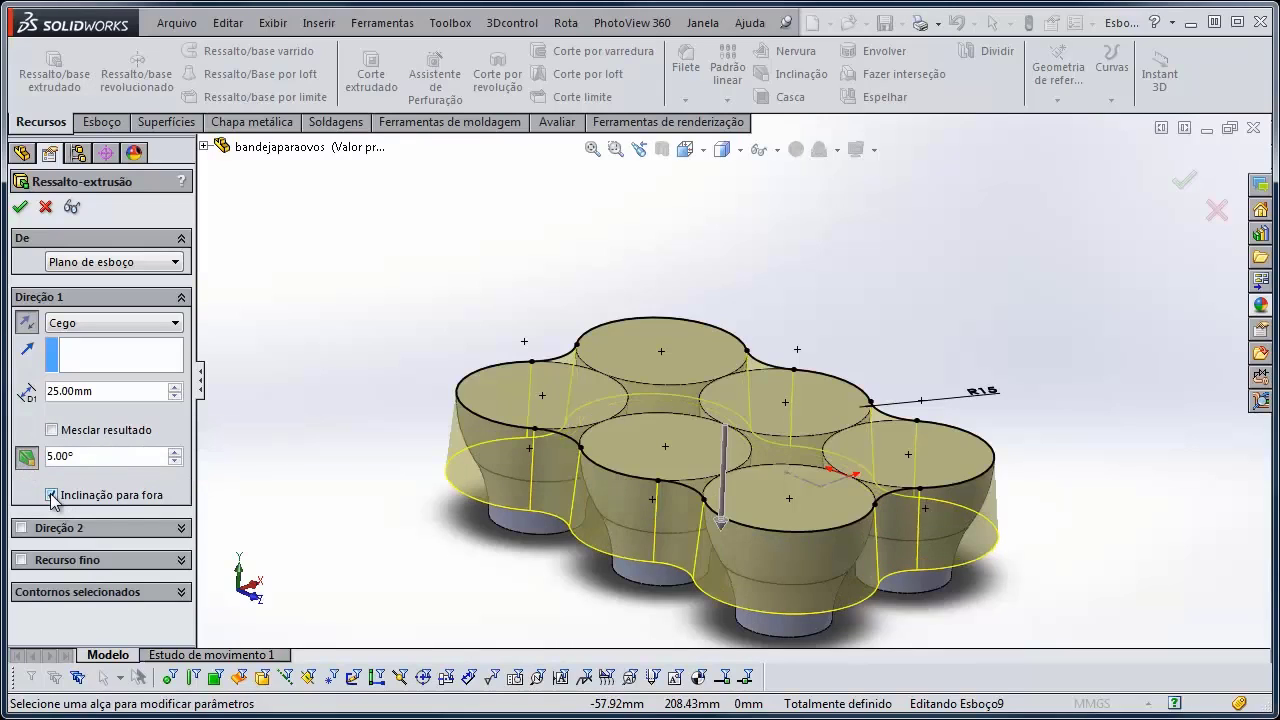
click(51, 495)
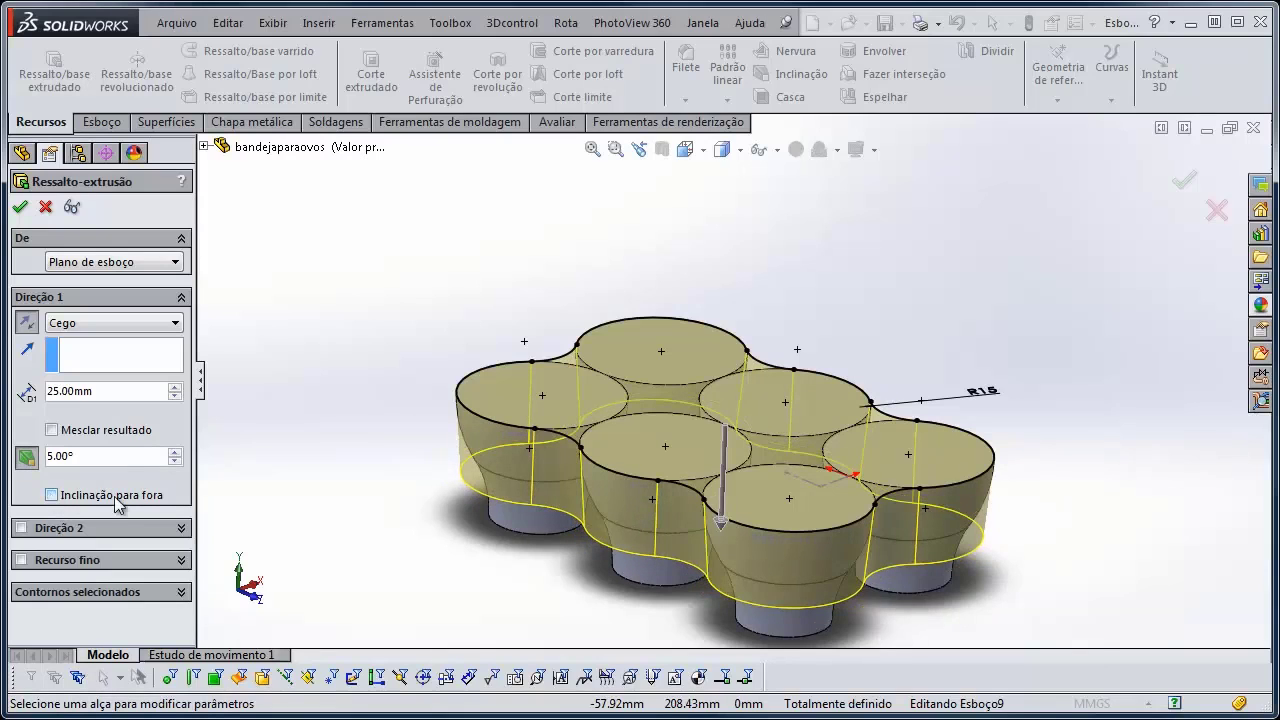
click(51, 495)
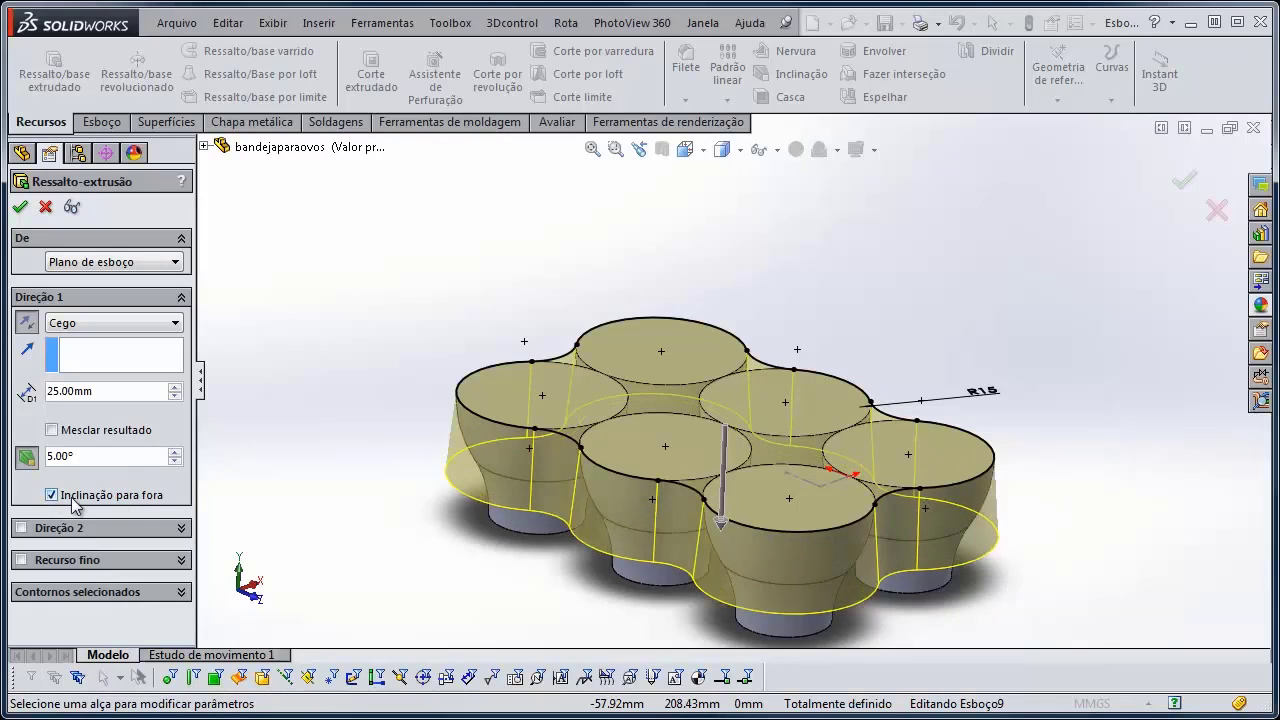
key(Down)
key(Down)
key(Down)
key(Down)
key(Down)
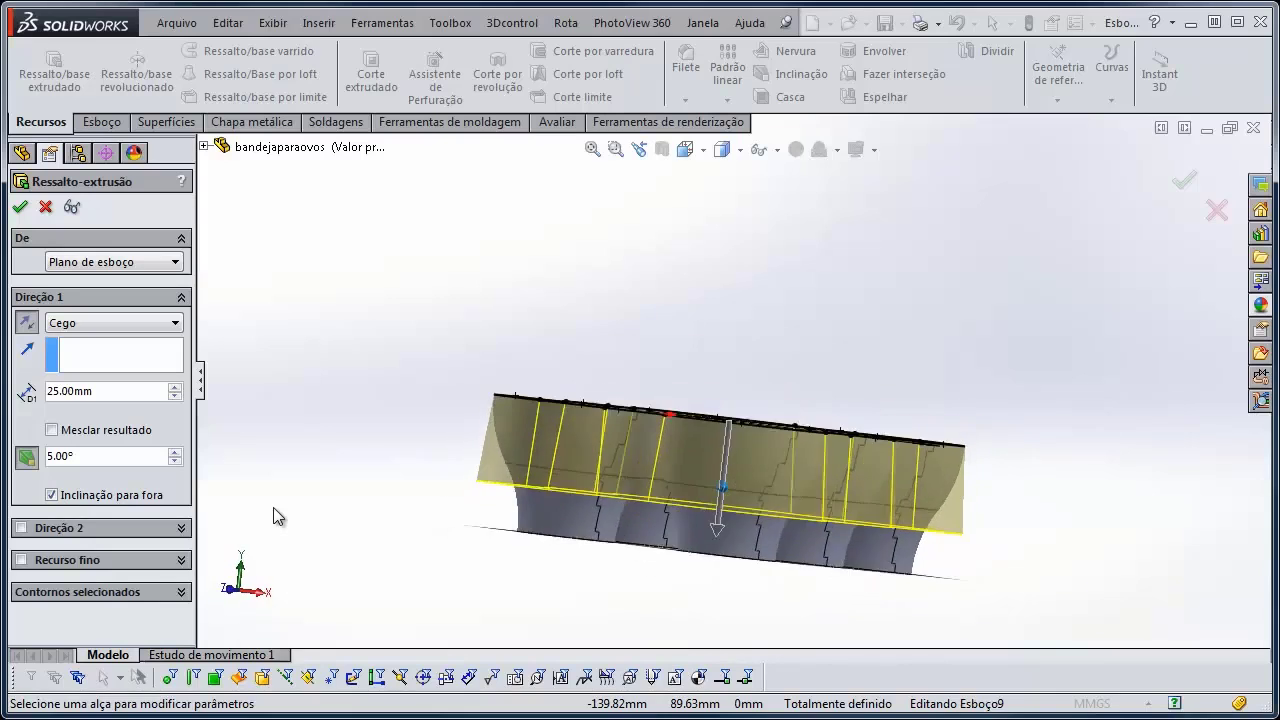
click(60, 497)
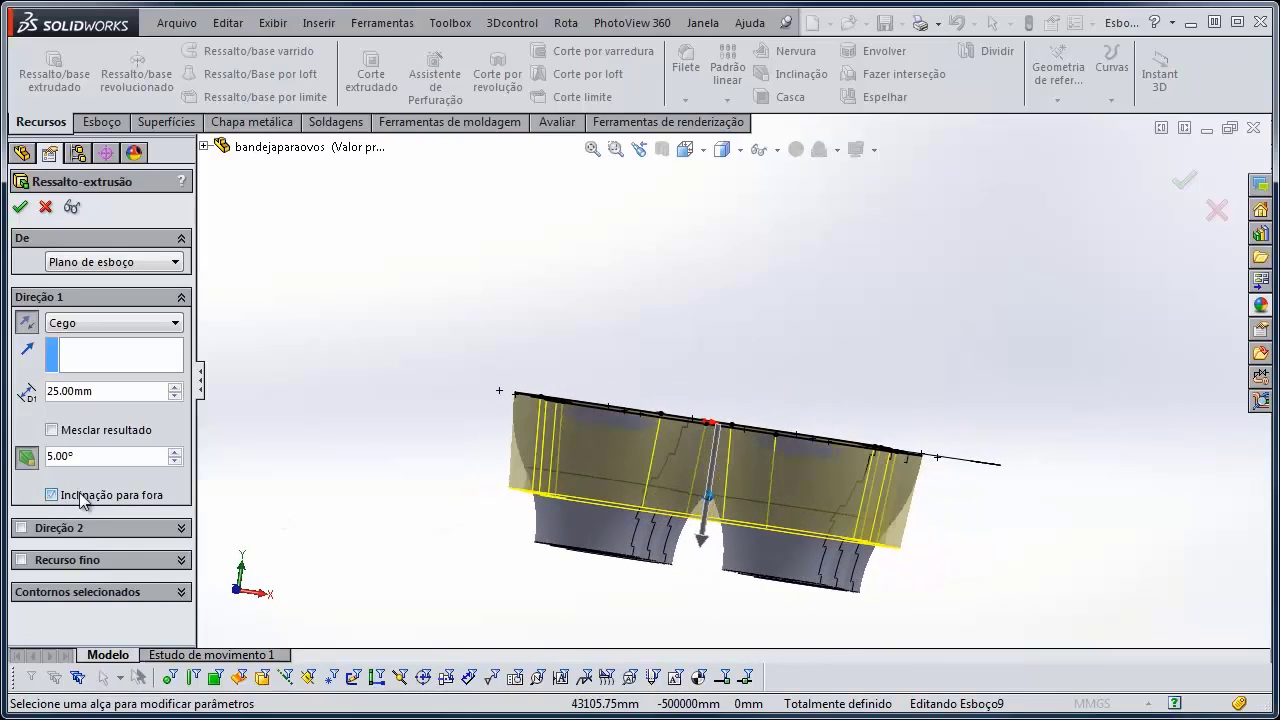
key(Up)
key(Up)
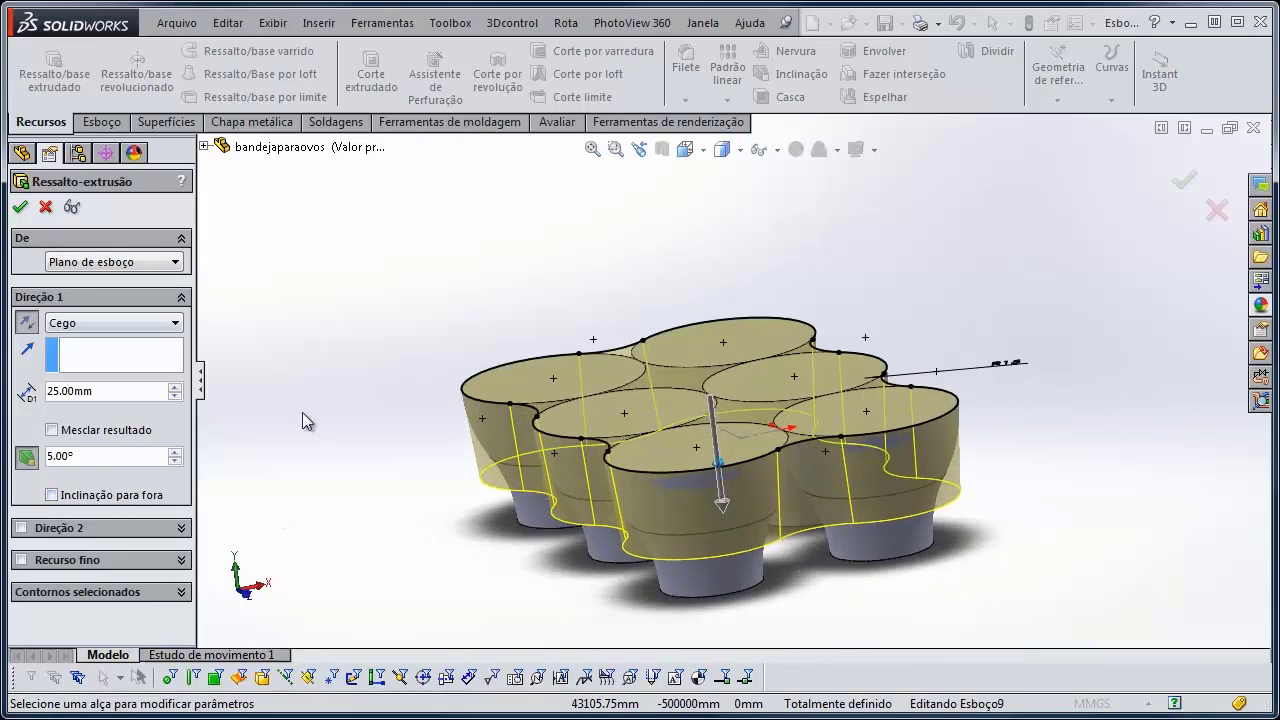
click(20, 208)
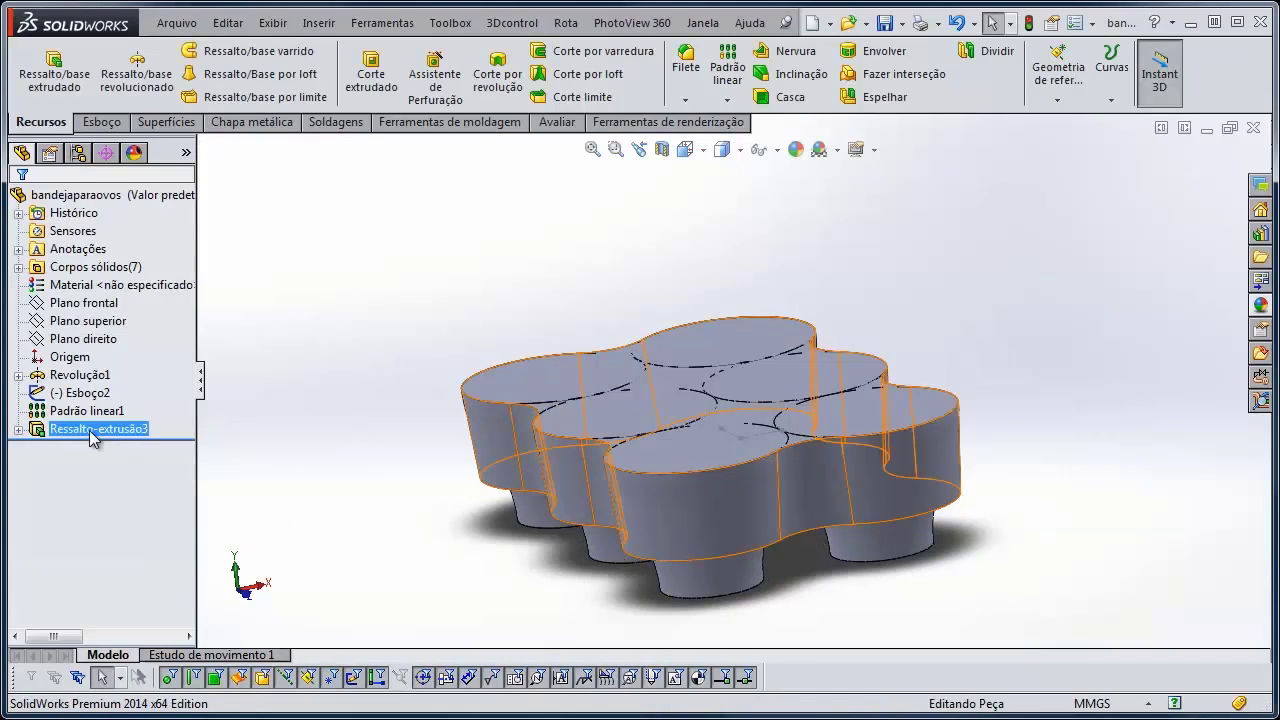
Examine the extruded tray body and its drafted sides around the six cups from several angles
click(98, 428)
click(360, 465)
key(Up)
key(Up)
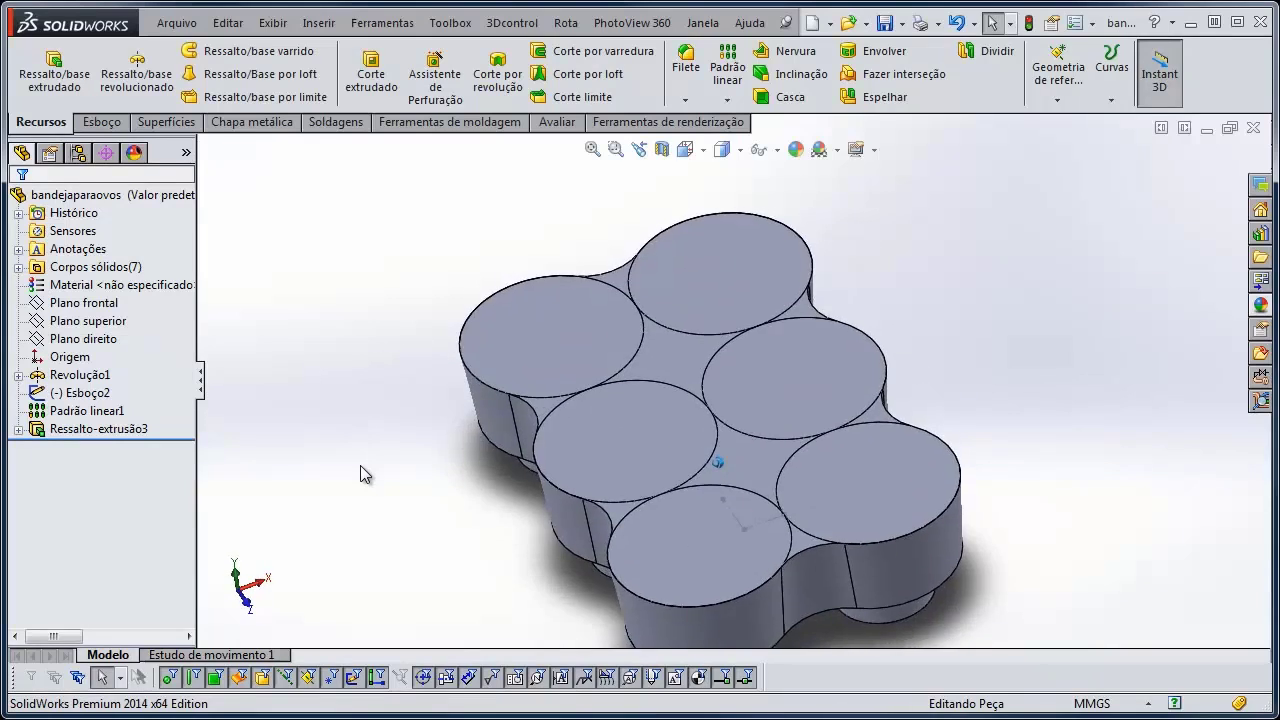
key(Down)
key(Up)
key(Up)
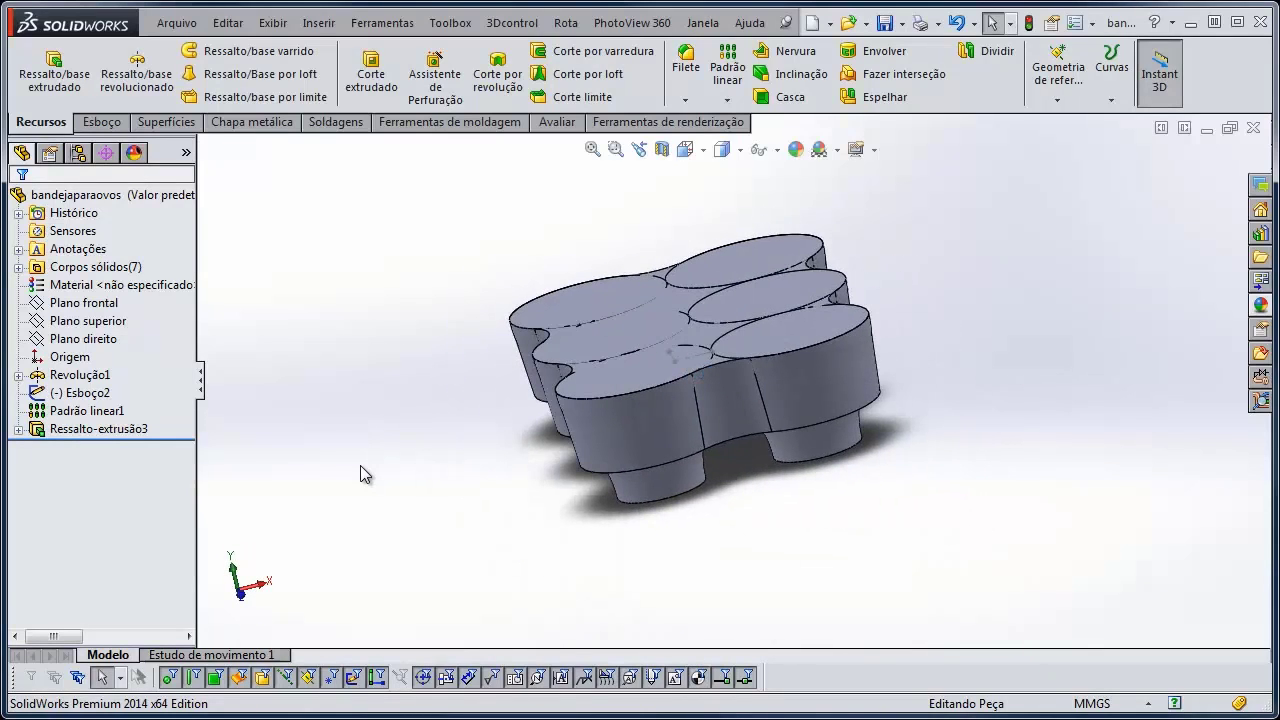
key(Down)
scroll(916, 445, down, 3)
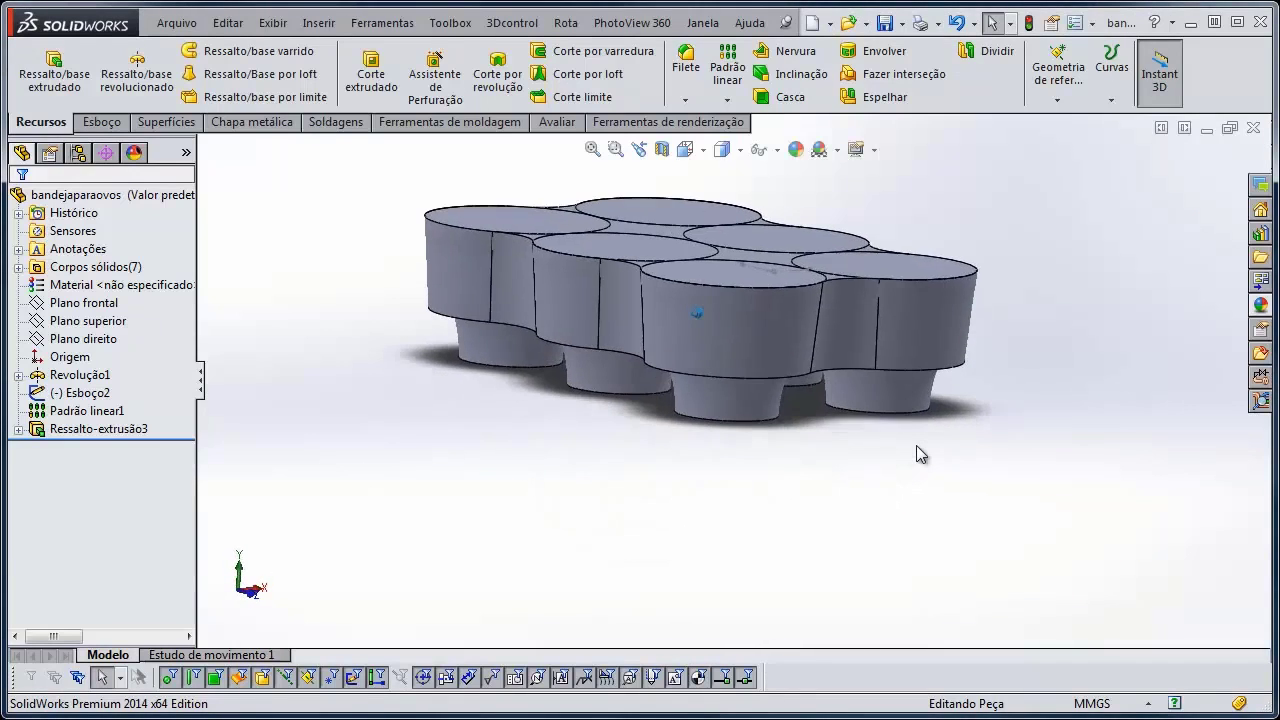
key(Up)
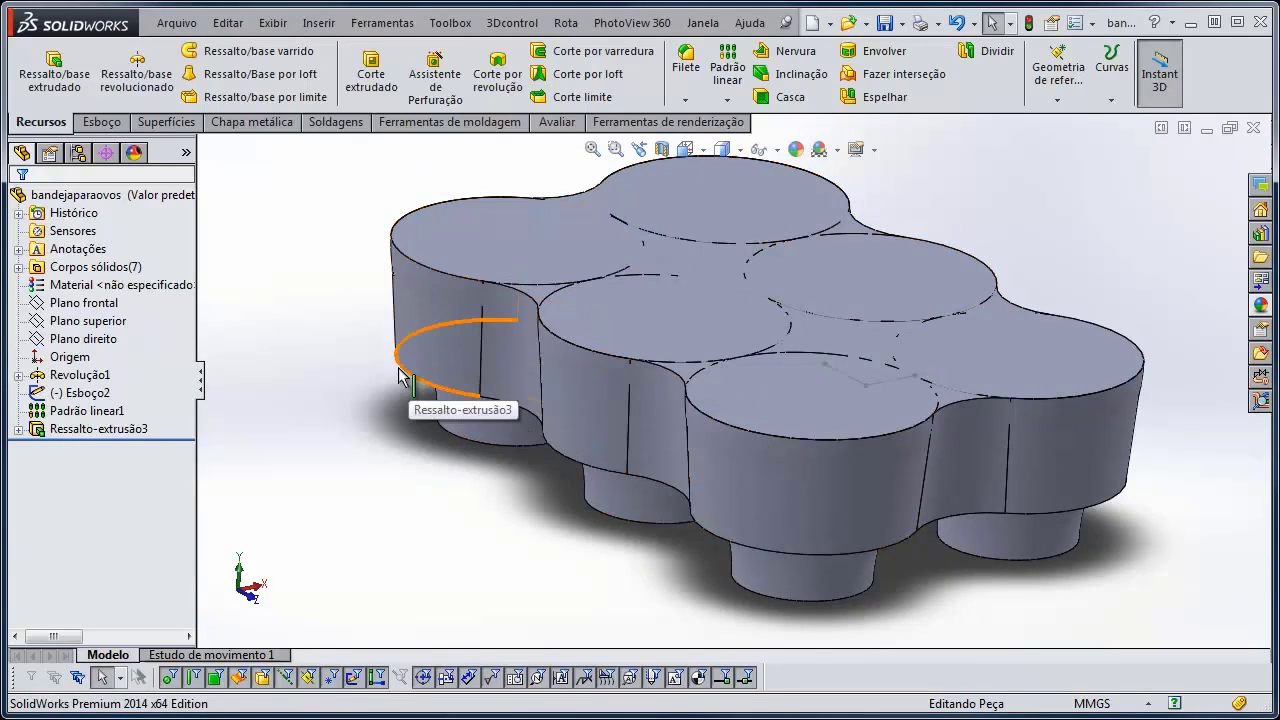
key(Left)
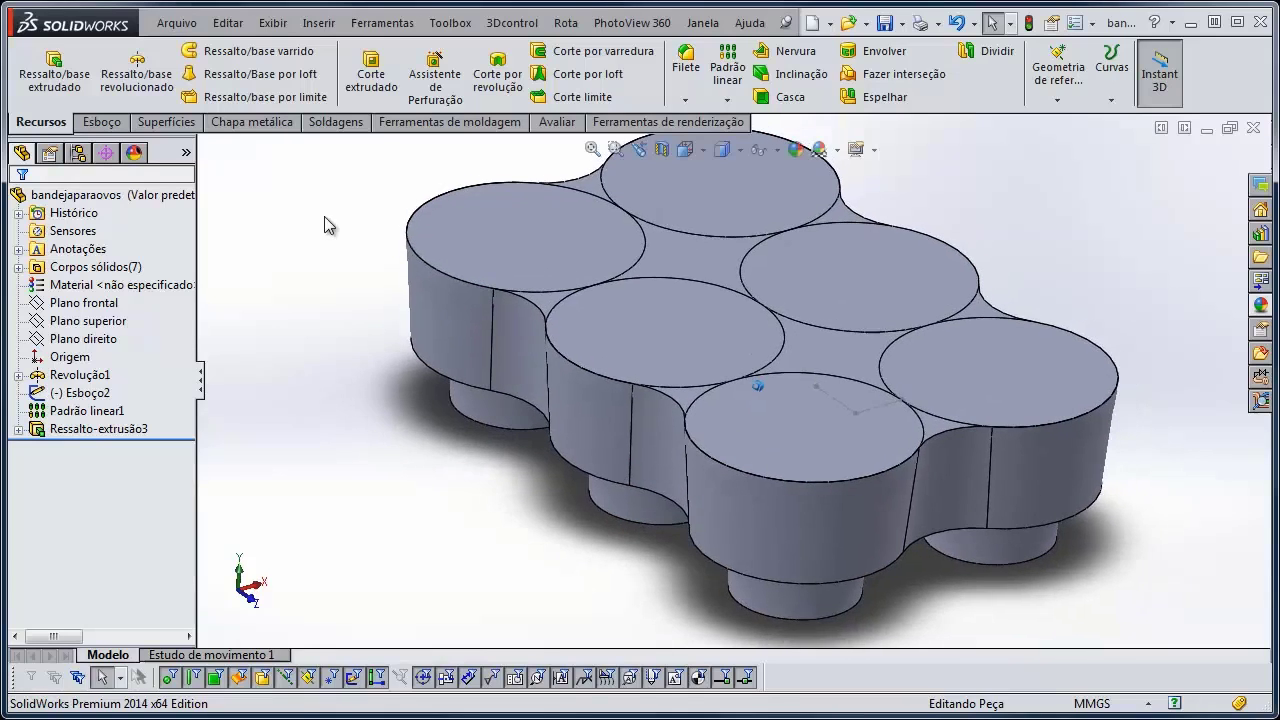
Set up a constant-size 22 mm fillet on the lower outline edge of the extruded tray body, with tangent propagation
click(687, 66)
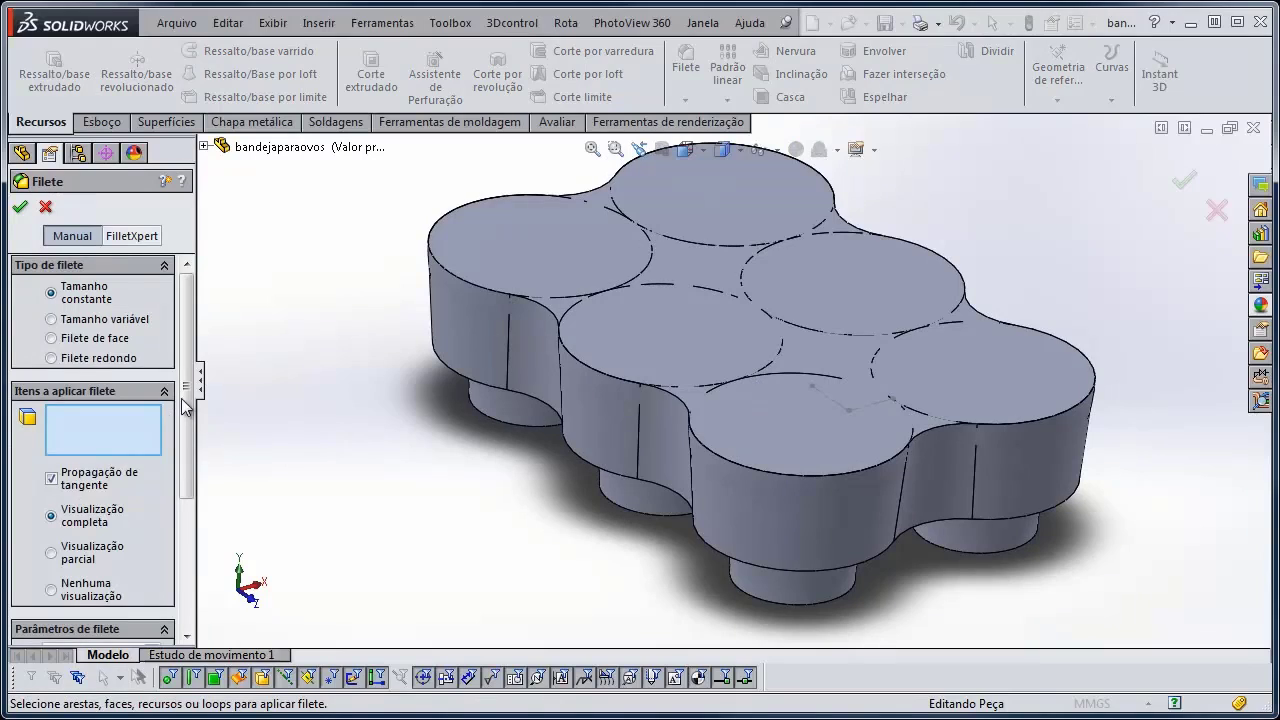
drag(184, 408, 111, 507)
double_click(111, 507)
text(22)
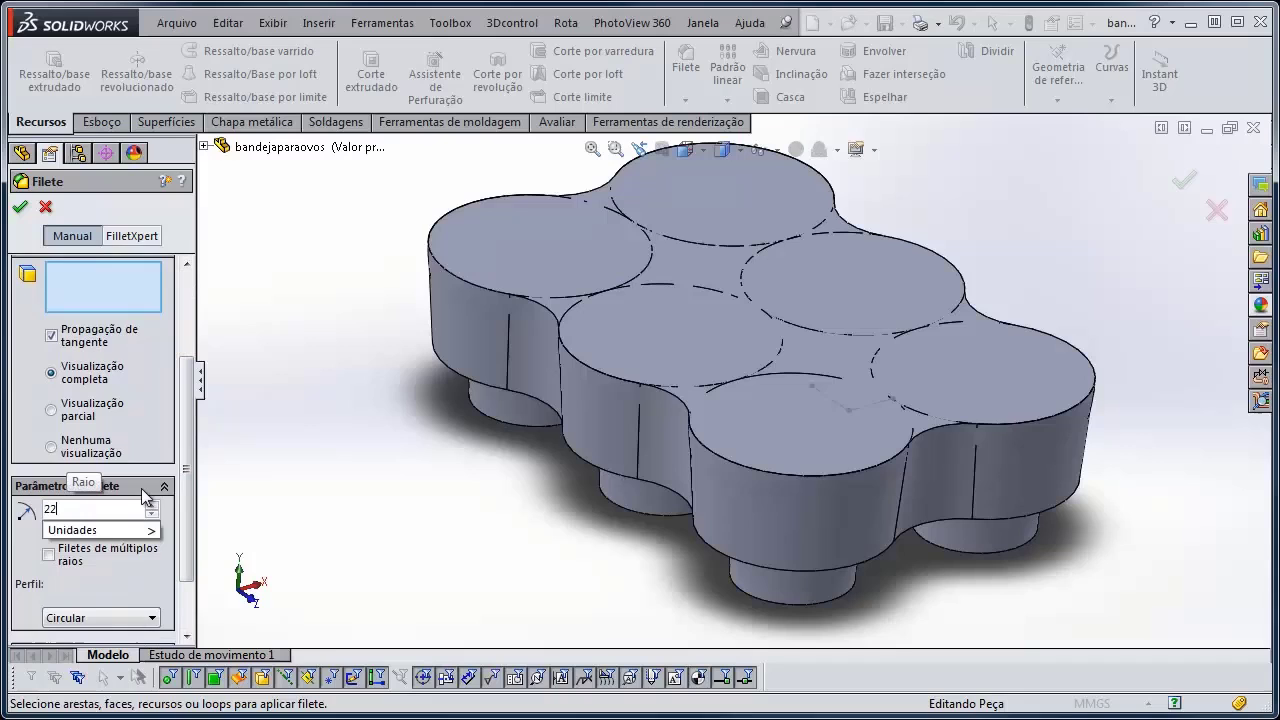
key(Return)
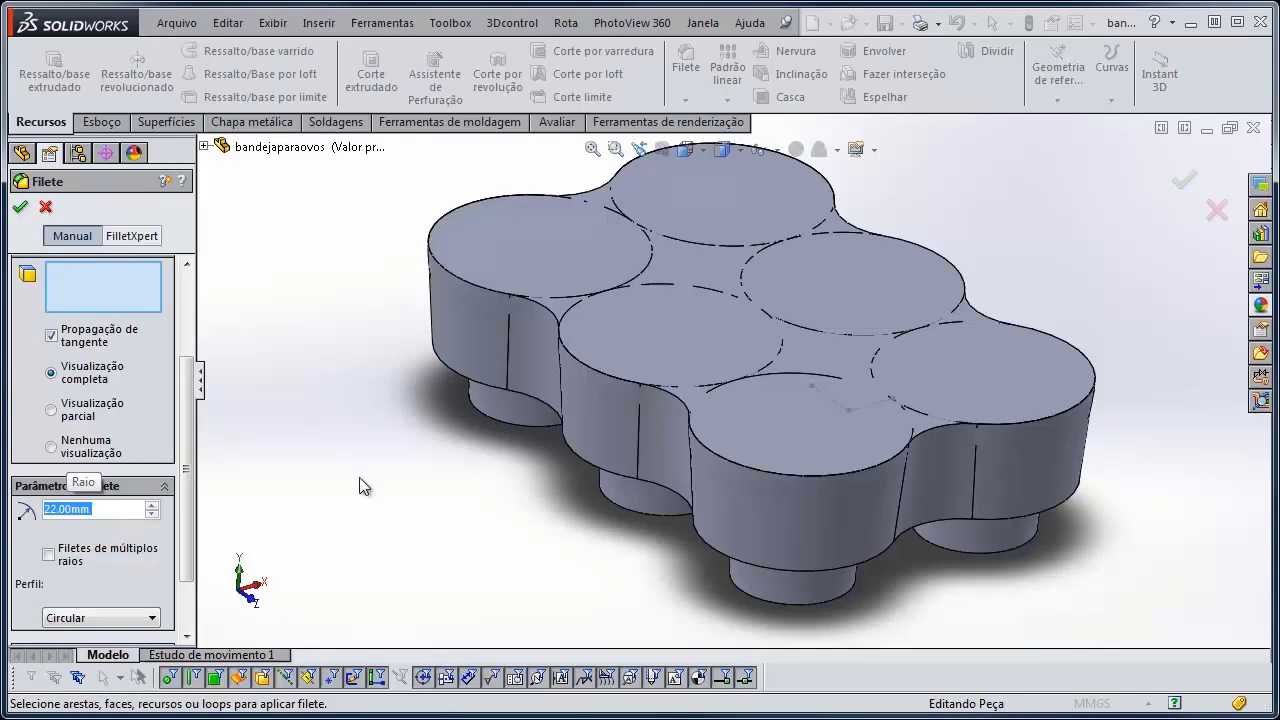
key(ctrl+1)
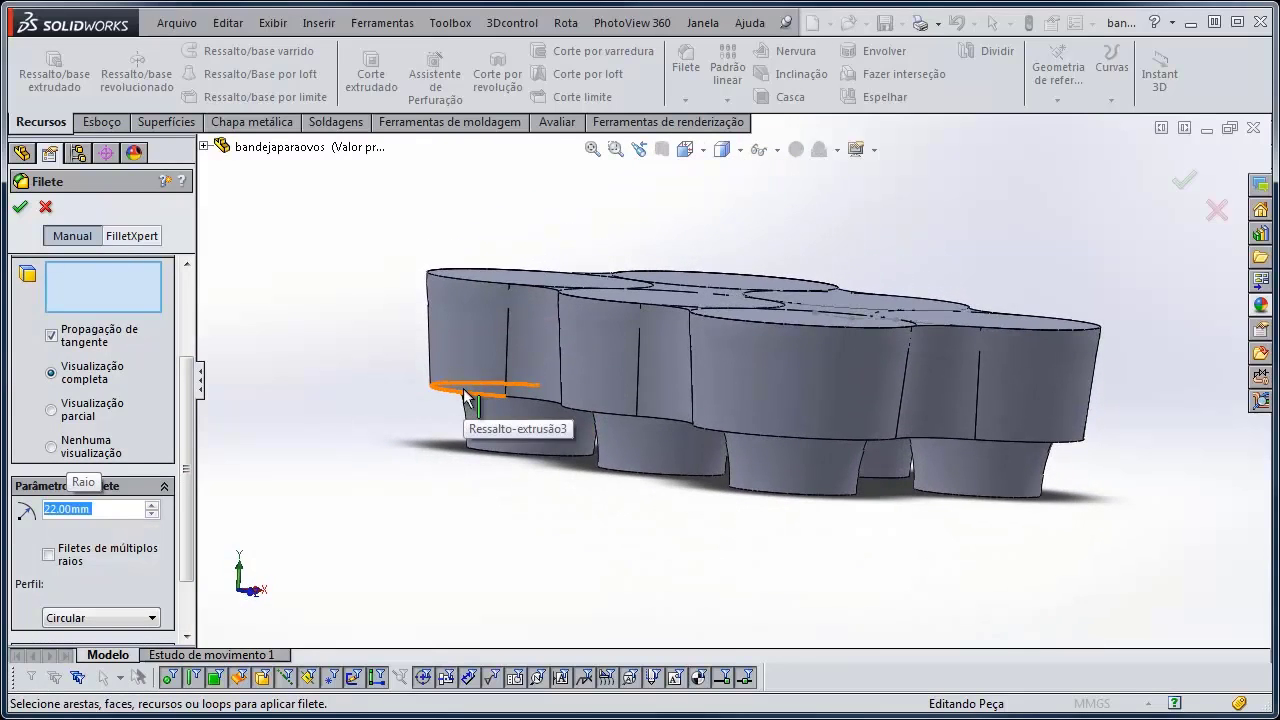
click(478, 322)
key(ctrl+7)
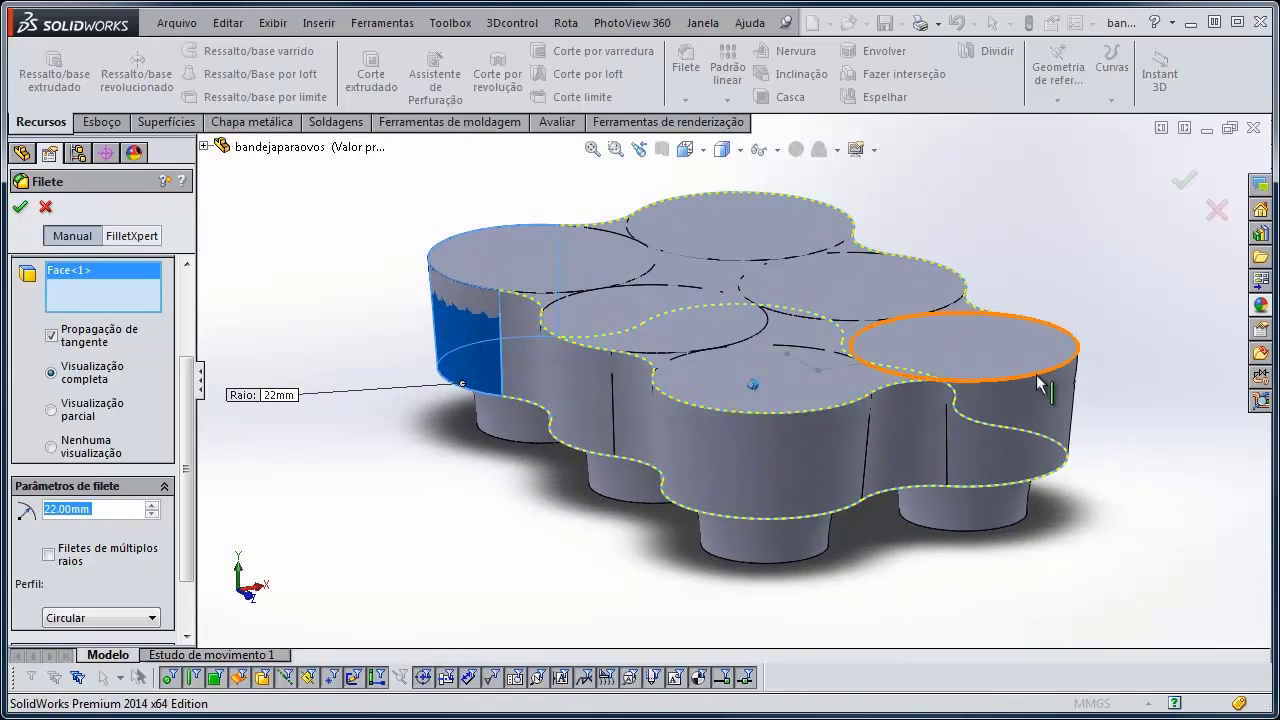
click(478, 350)
middle_drag(478, 350, 444, 461)
click(535, 399)
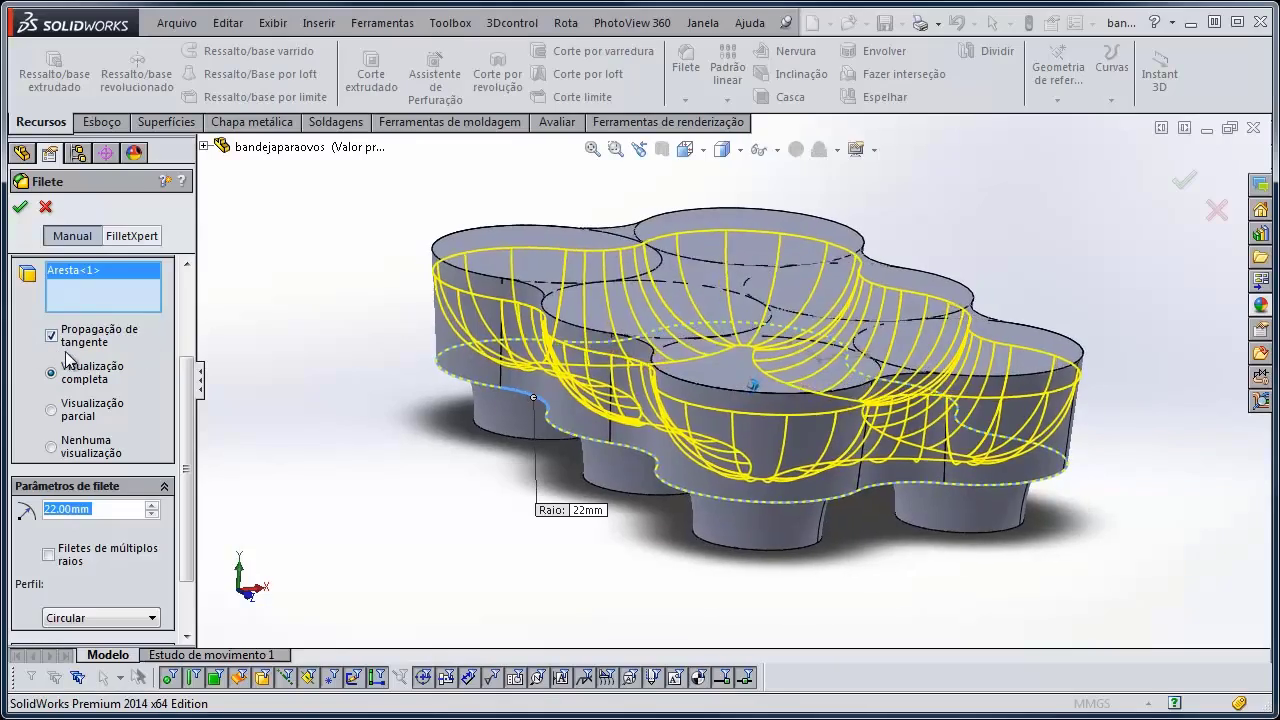
Compare the partial and full fillet previews around the tray, and create the fillet with the full preview
middle_drag(215, 415, 64, 386)
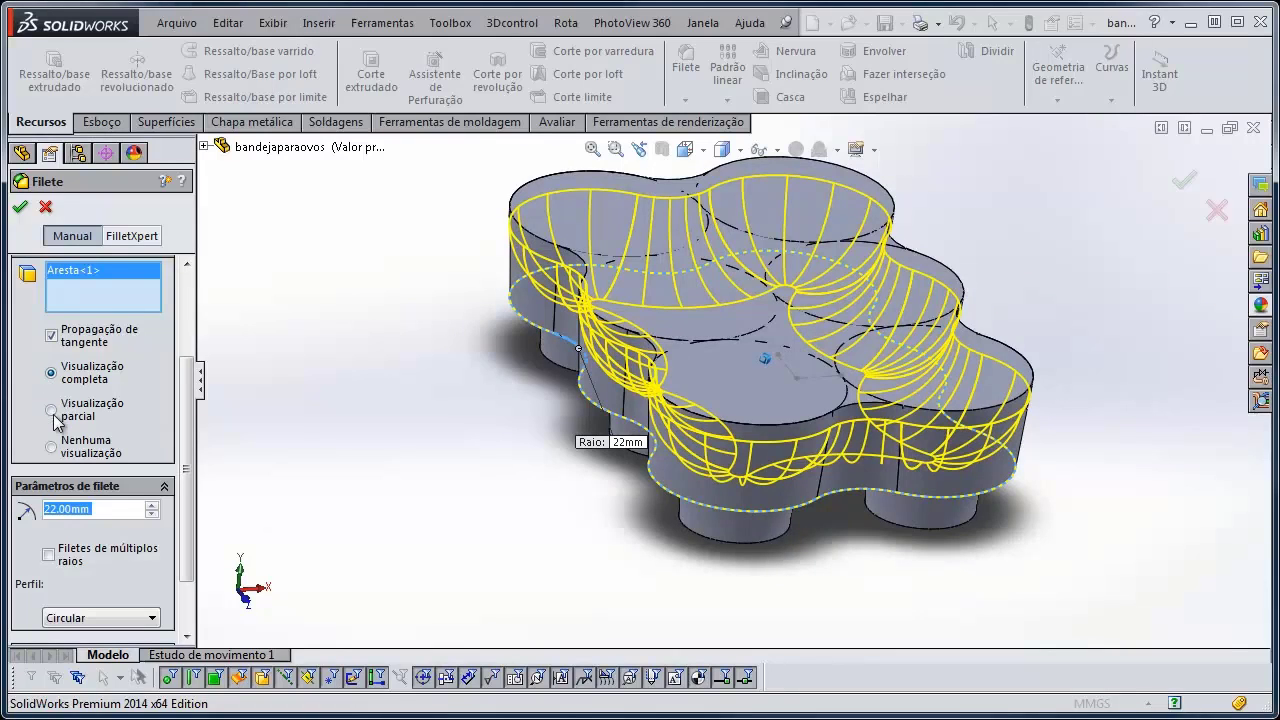
click(51, 410)
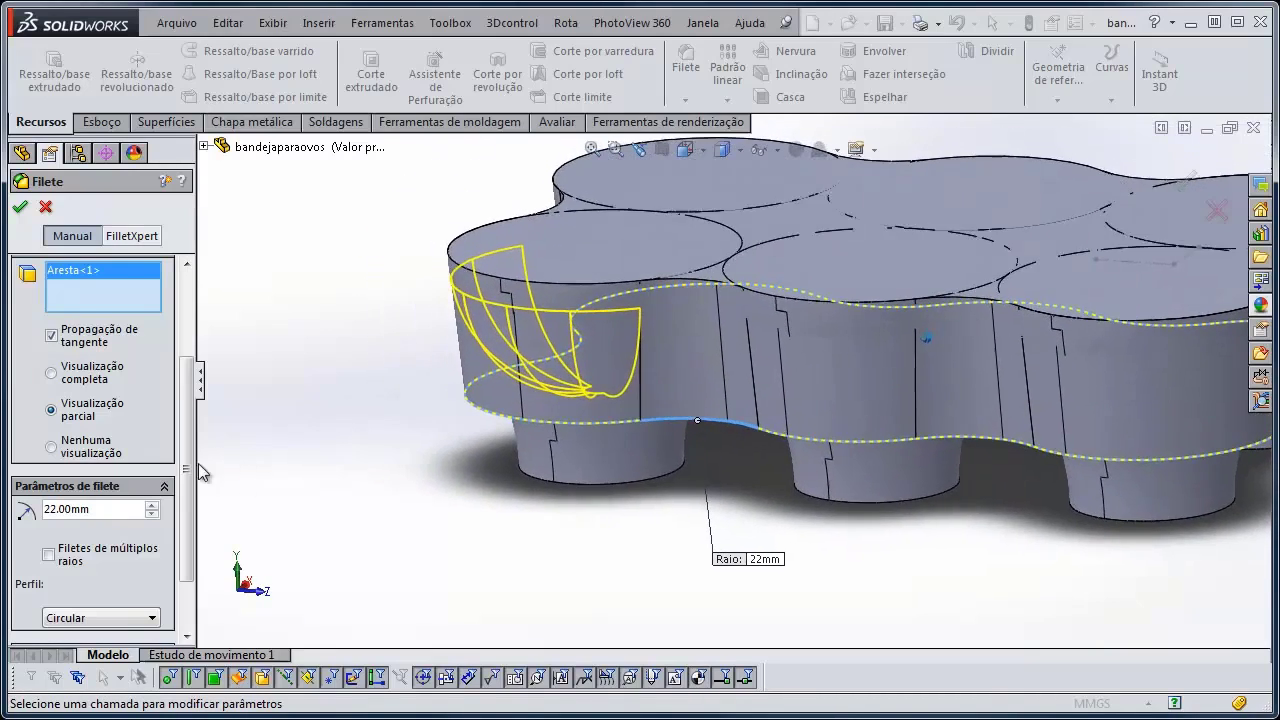
click(51, 374)
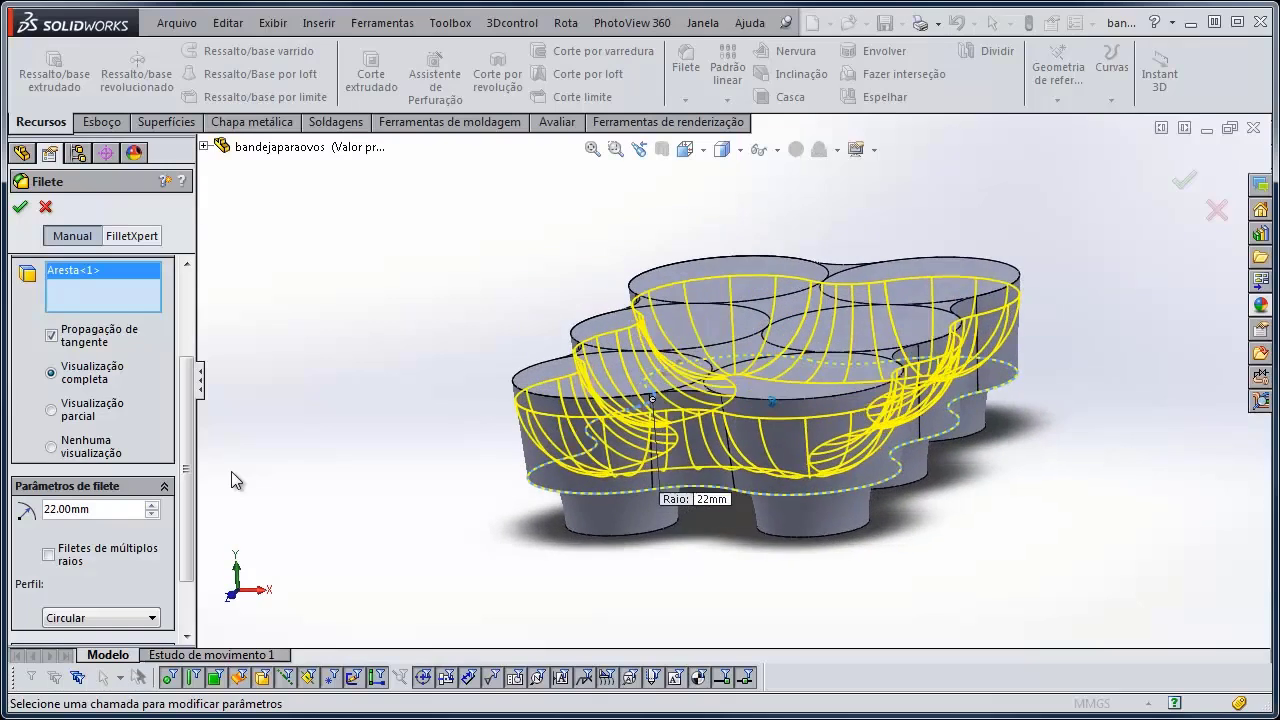
scroll(186, 384, up, 3)
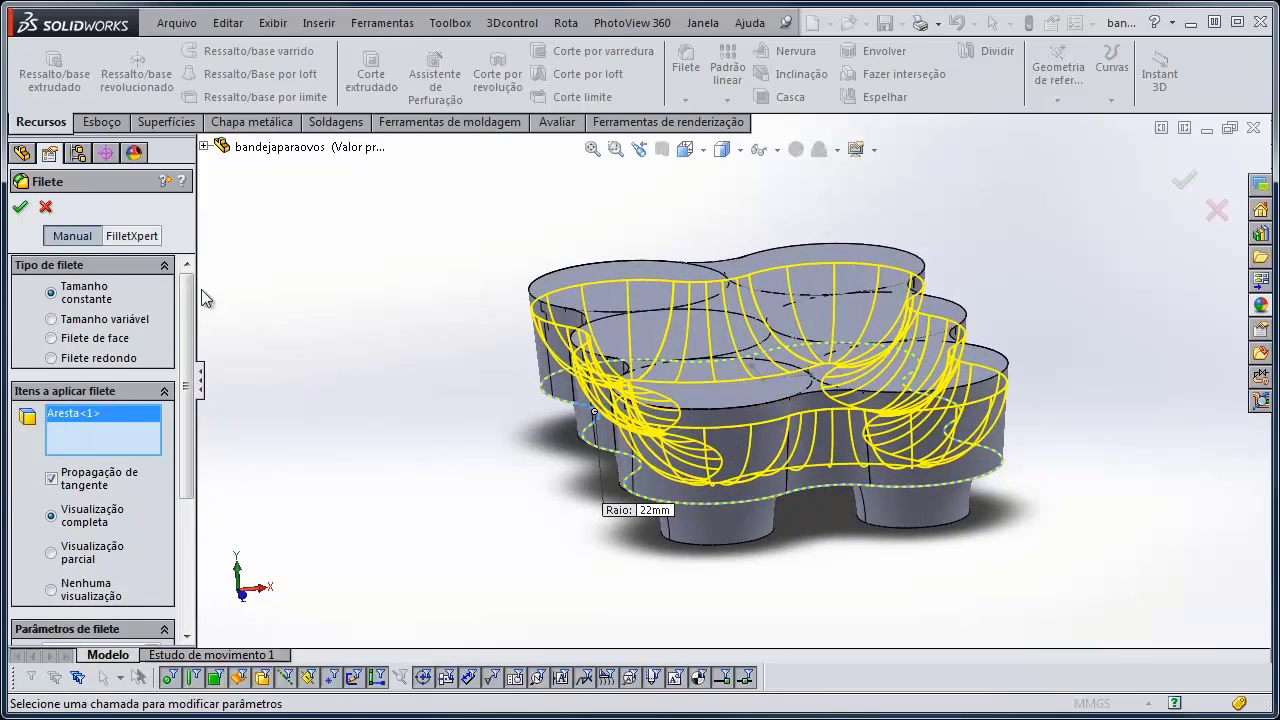
click(20, 207)
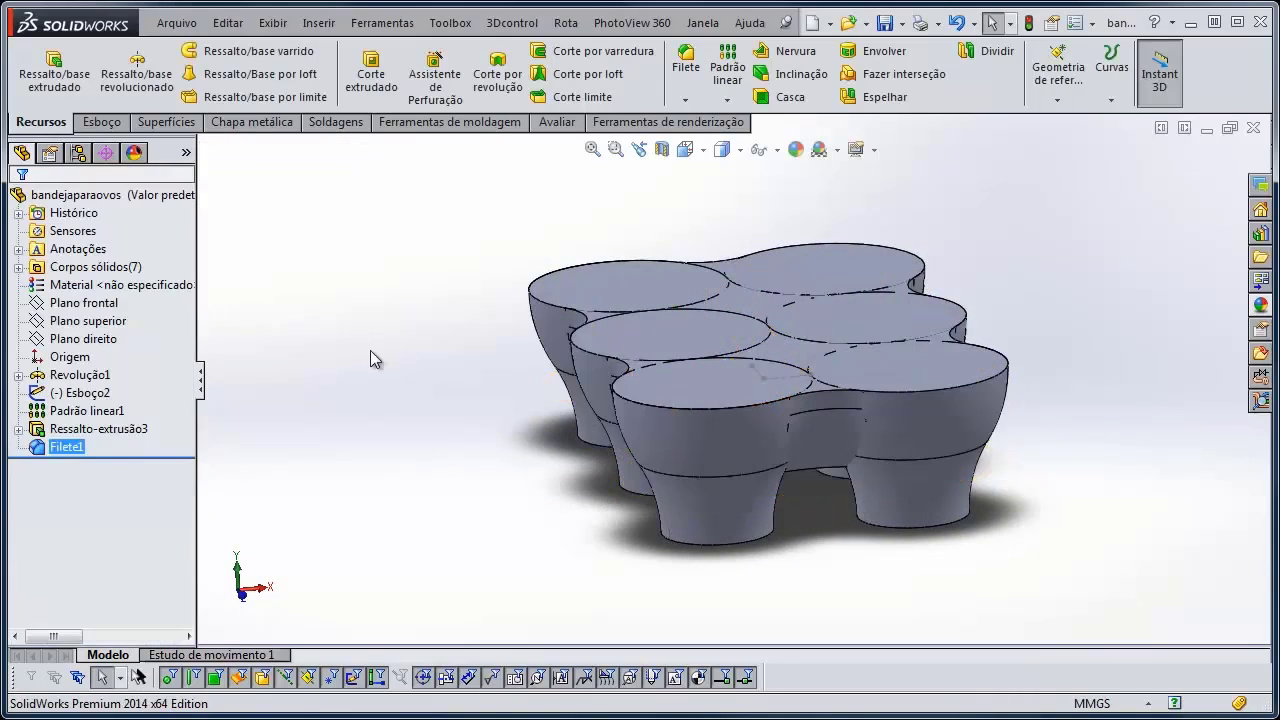
Examine the filleted tray body by highlighting the fillet and the drafted extrusion features
middle_drag(387, 432, 389, 451)
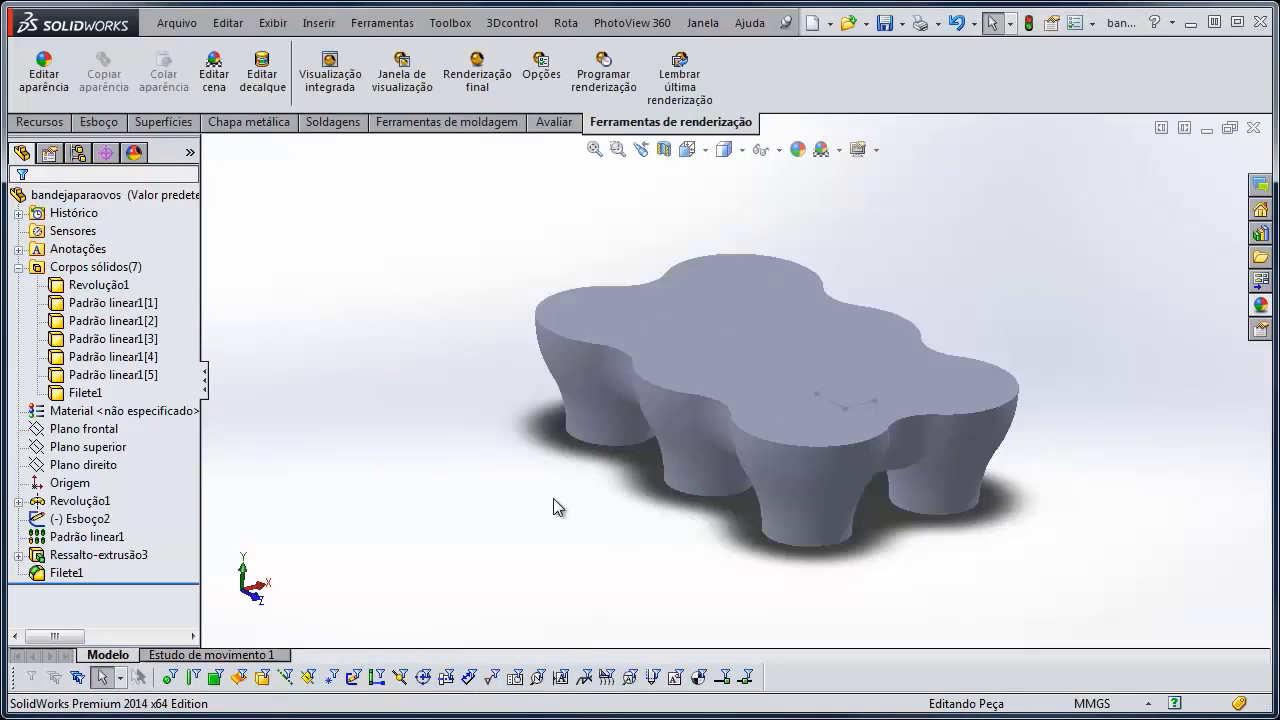
key(Up)
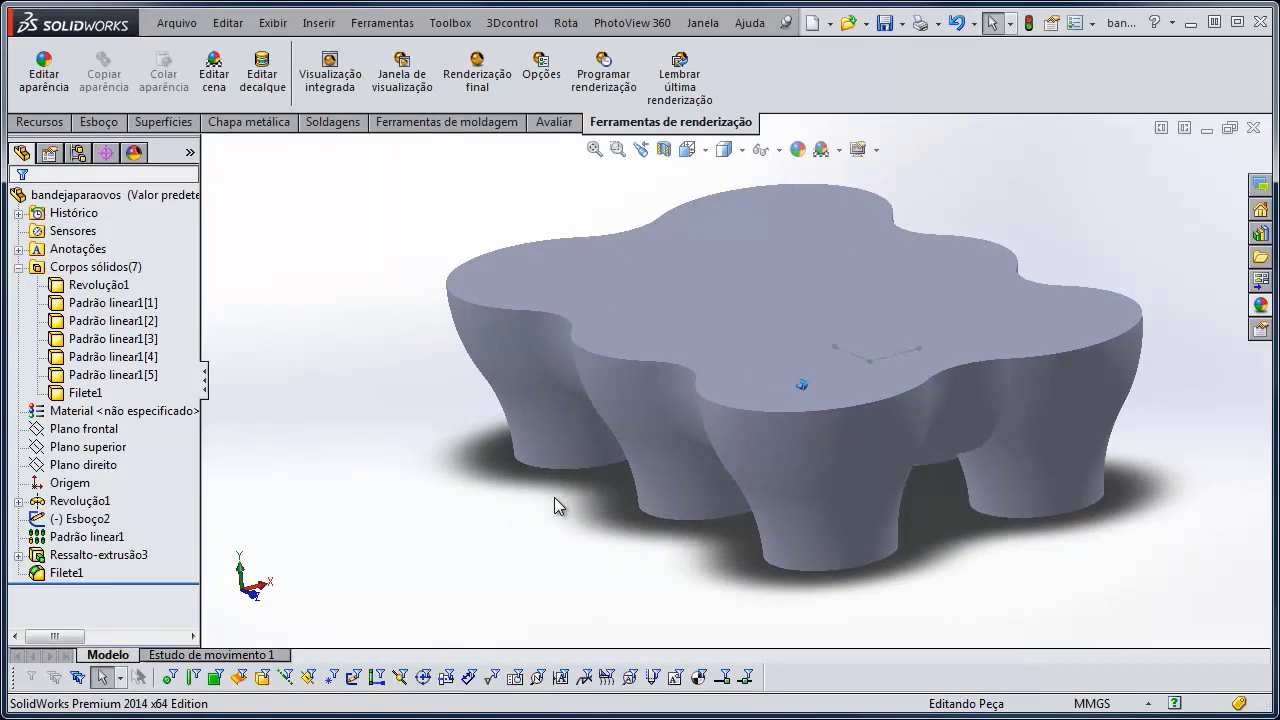
click(68, 572)
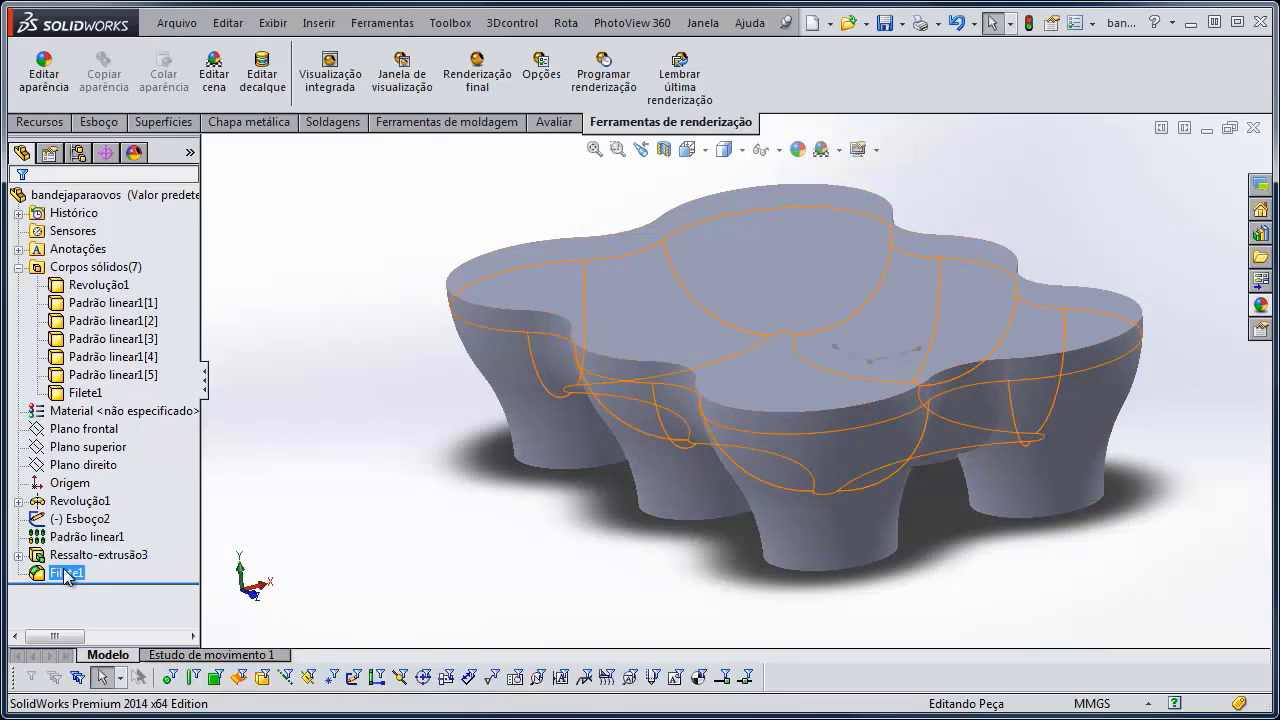
click(401, 462)
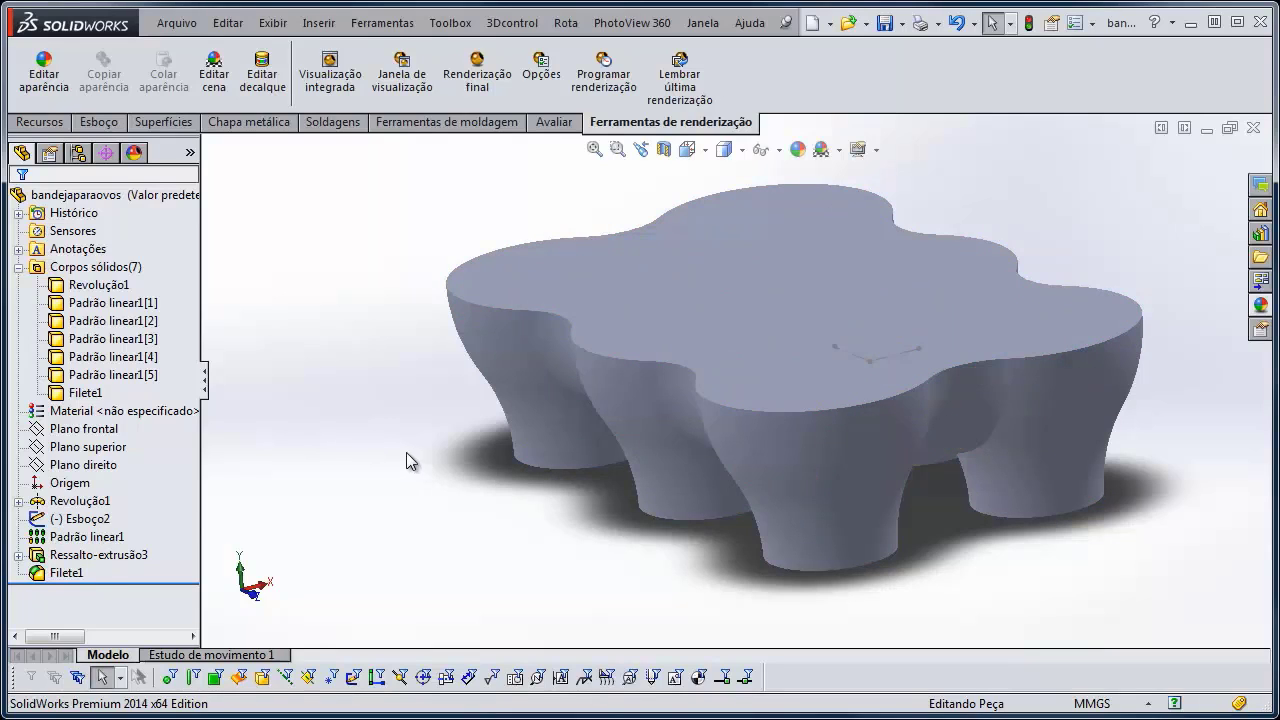
click(86, 554)
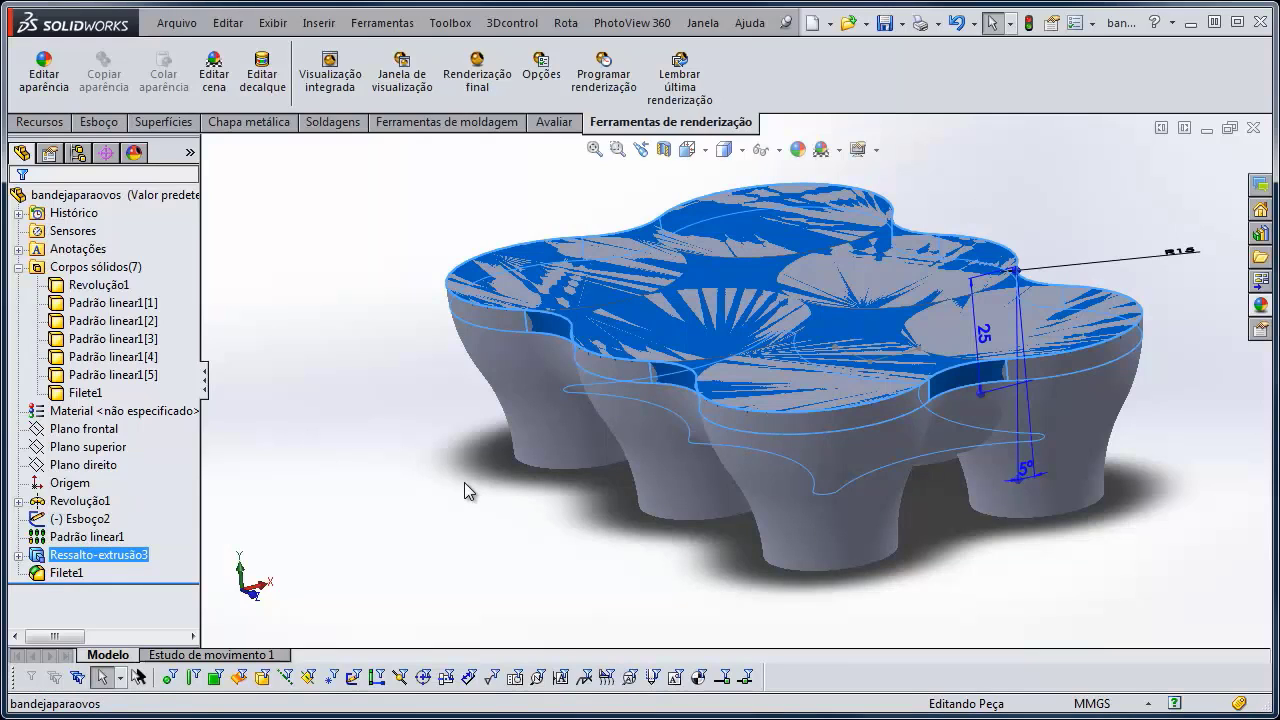
click(459, 481)
Highlight each solid body in turn to check the individual cups and the filleted surrounding body
click(60, 267)
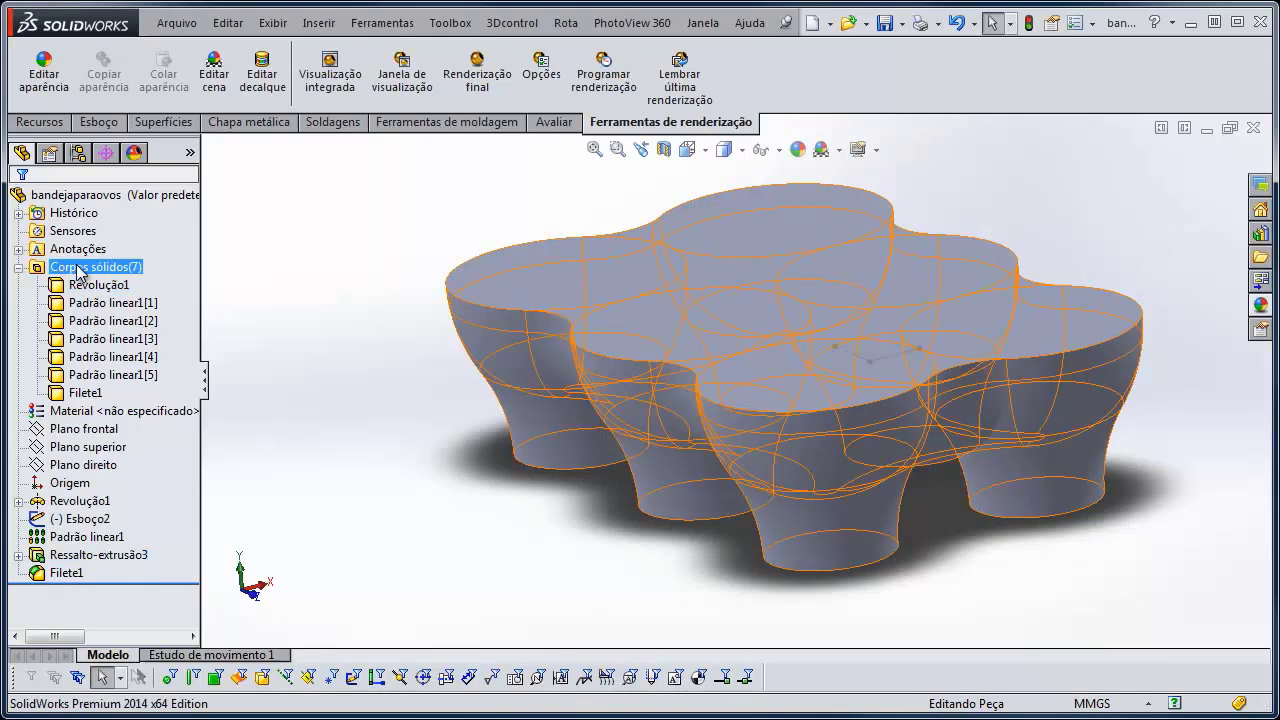
click(86, 285)
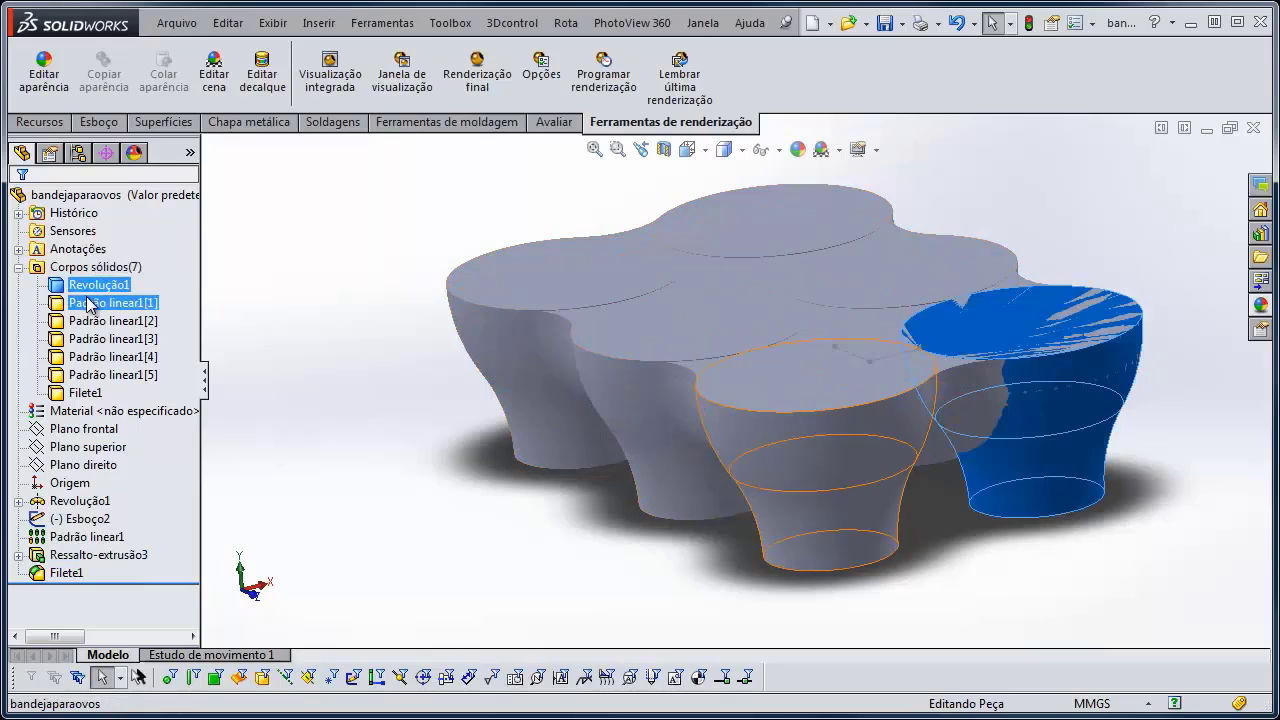
click(92, 302)
click(93, 320)
click(94, 338)
click(95, 356)
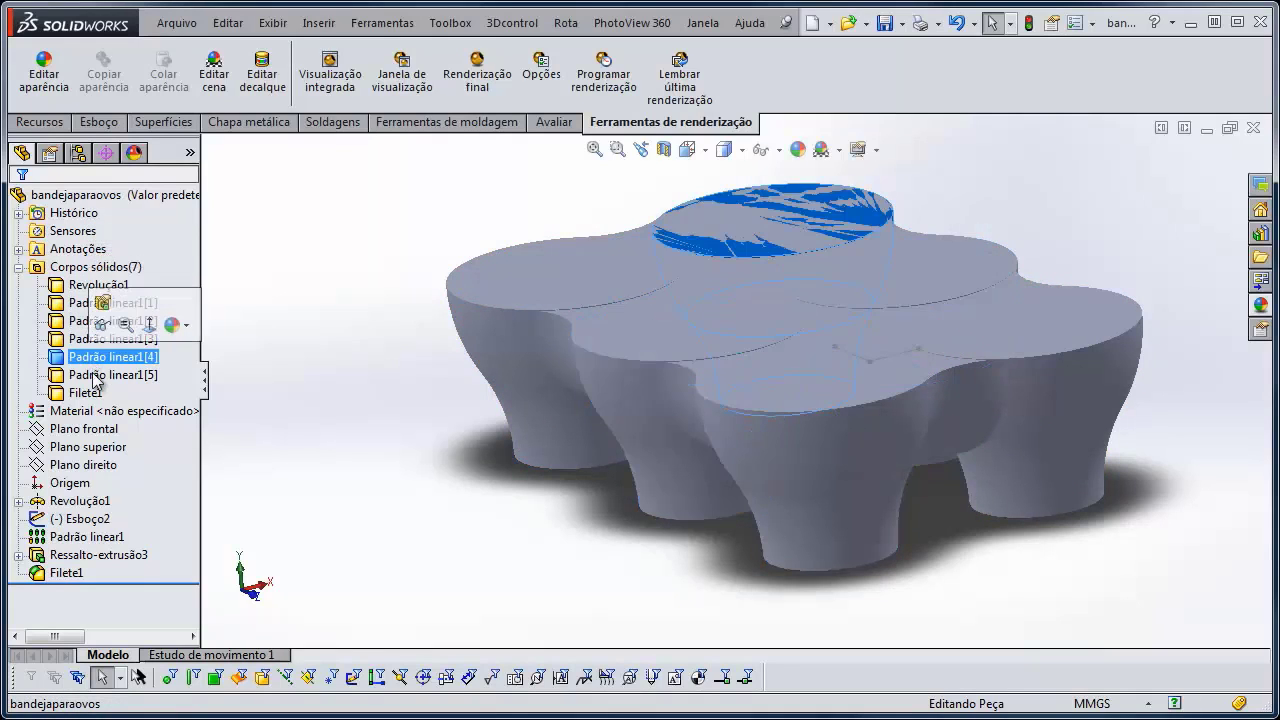
click(95, 375)
click(98, 393)
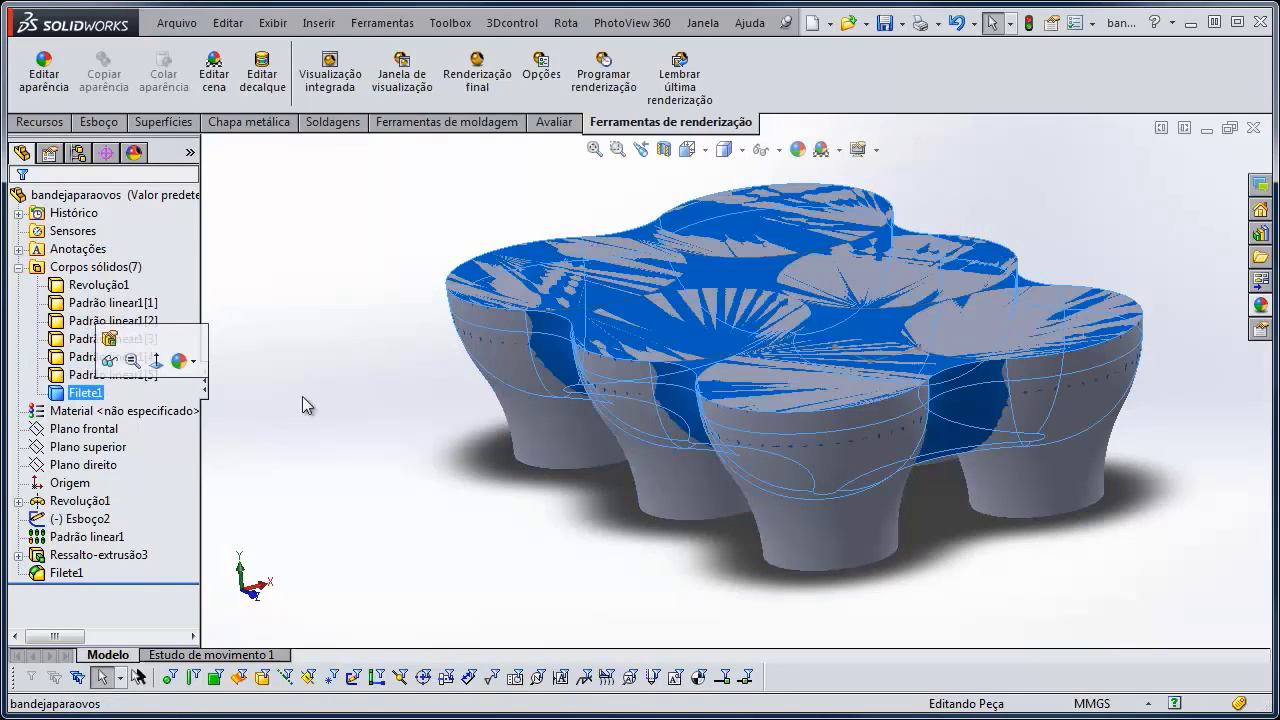
click(363, 392)
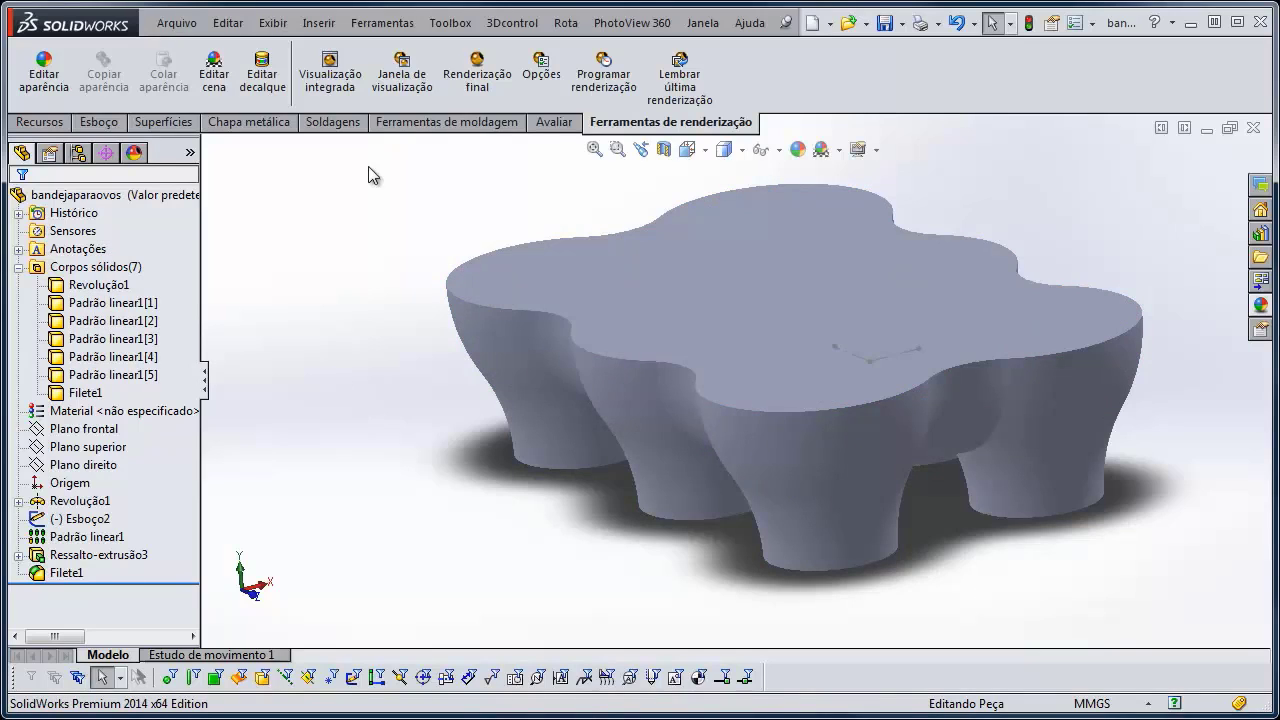
Combine all the cup bodies and the filleted surrounding body into one solid with the Add operation
click(320, 24)
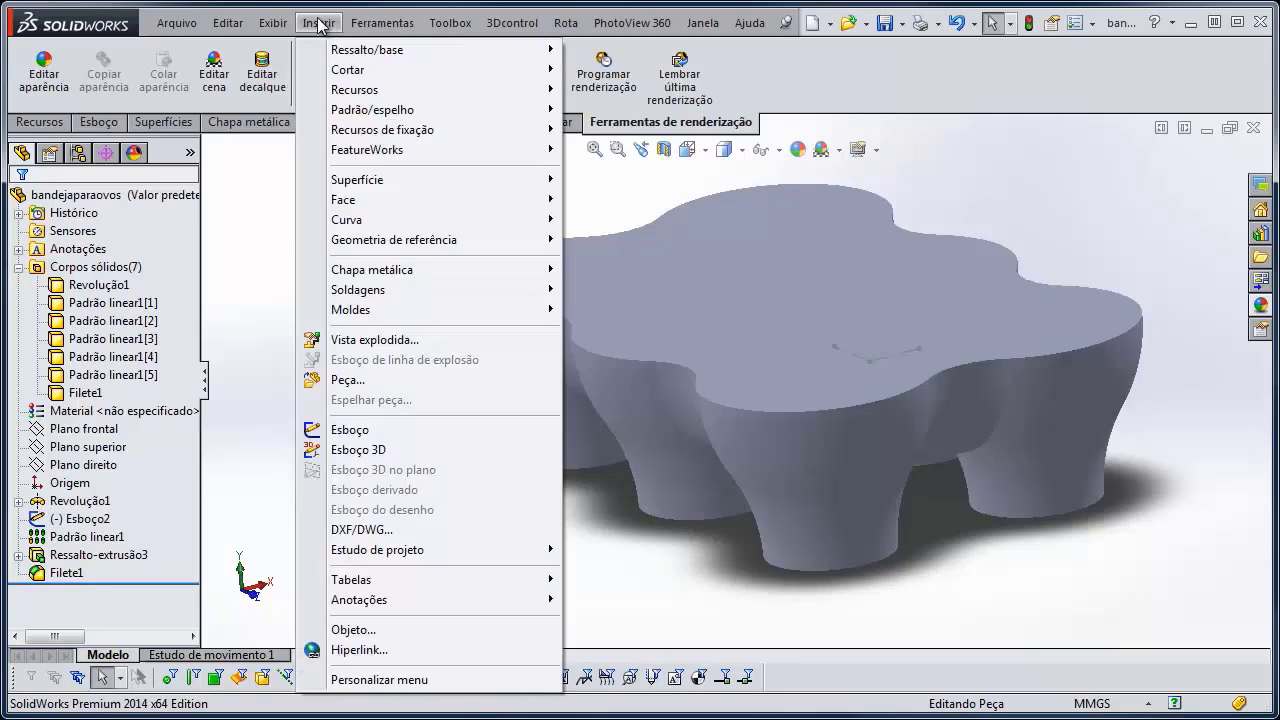
mouse_move(345, 89)
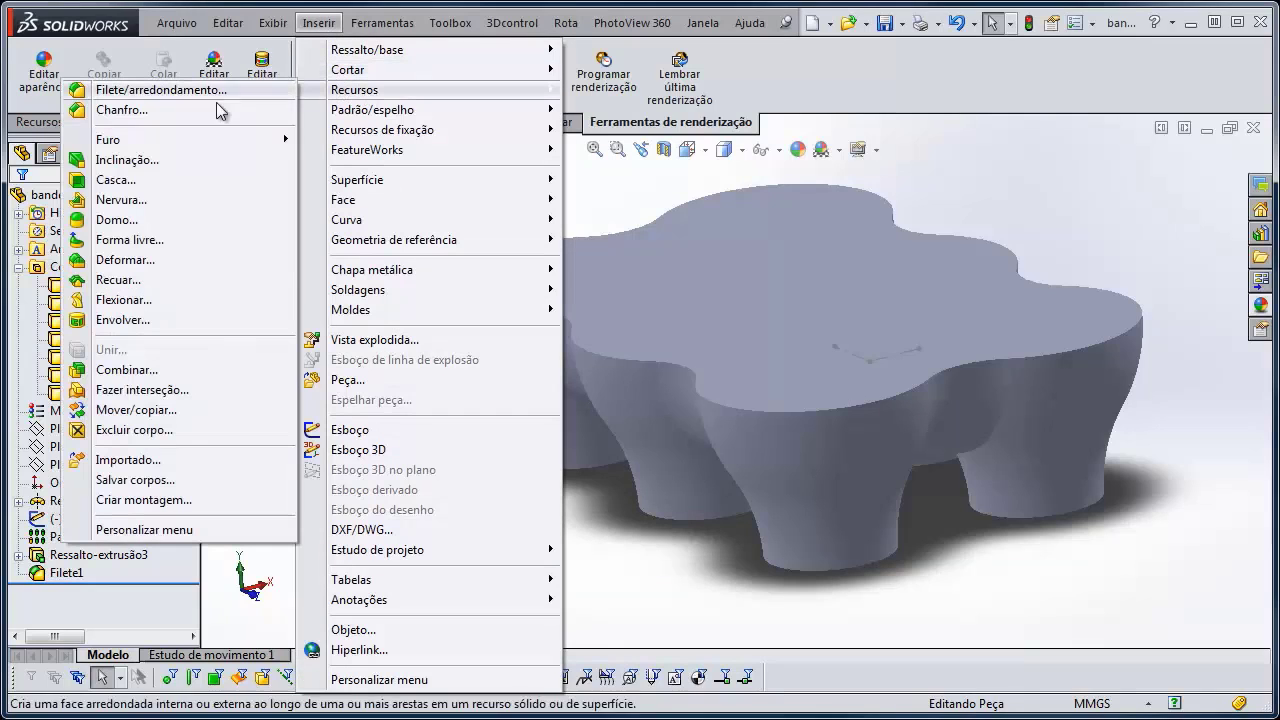
click(112, 370)
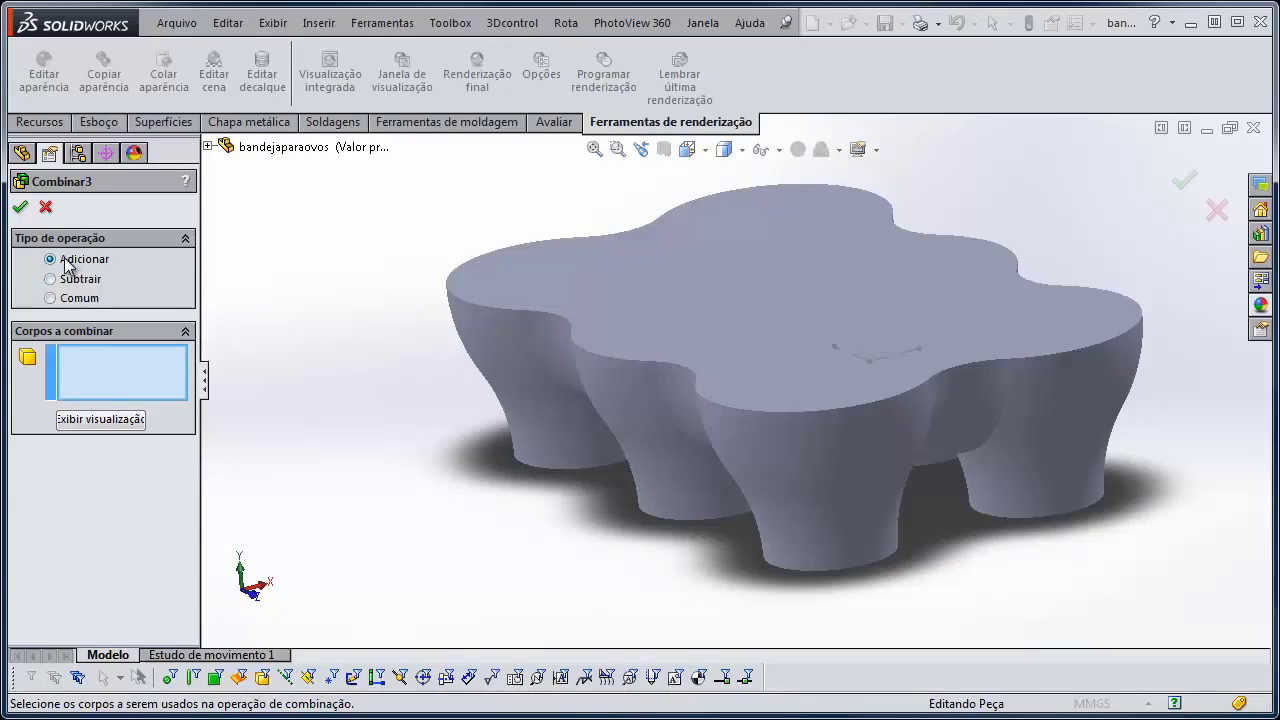
scroll(427, 389, up, 2)
drag(376, 193, 1040, 556)
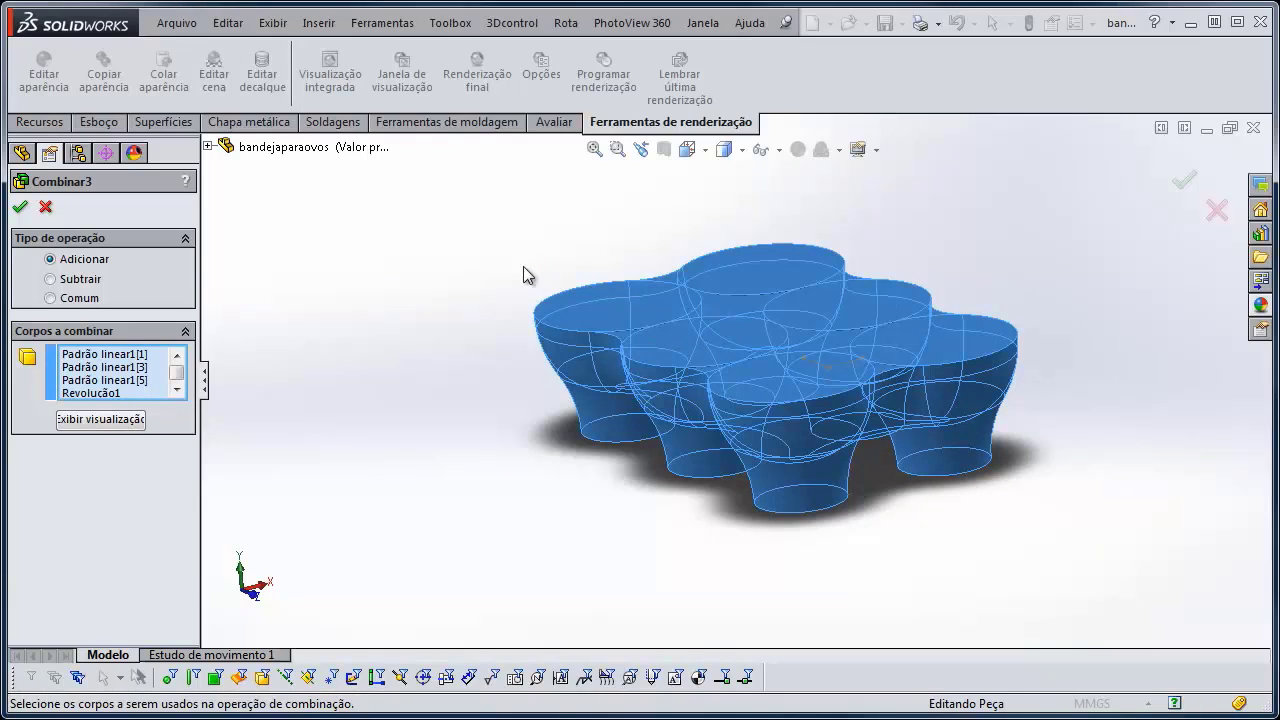
click(21, 208)
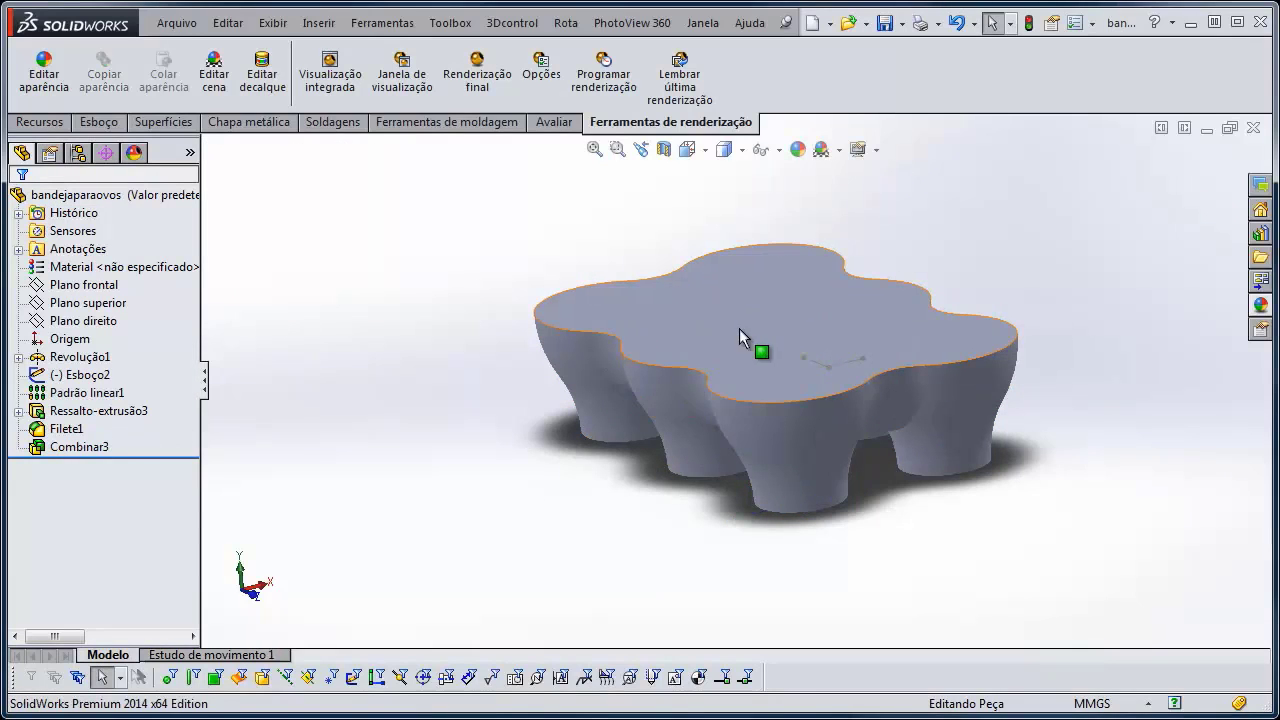
Examine the combined tray's top face, its underside and the flat circular bottoms of the cups
click(711, 326)
click(499, 473)
key(ctrl+6)
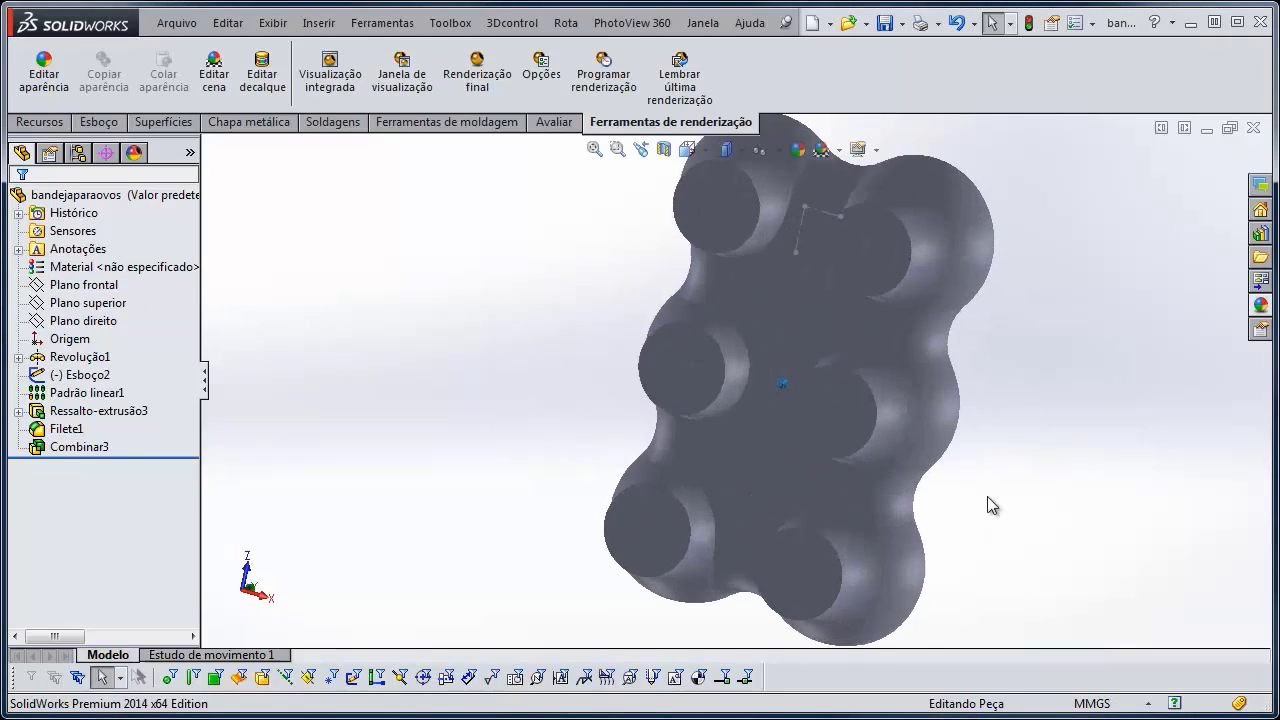
scroll(711, 247, down, 10)
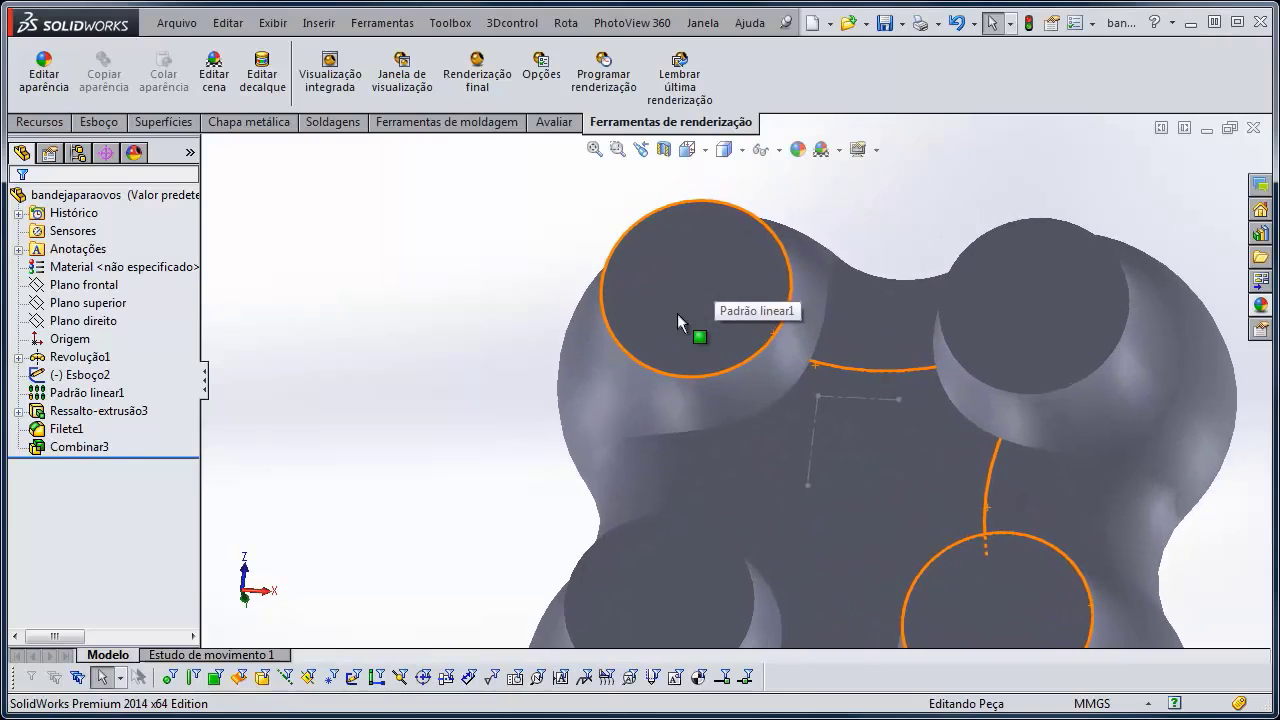
scroll(583, 390, down, 8)
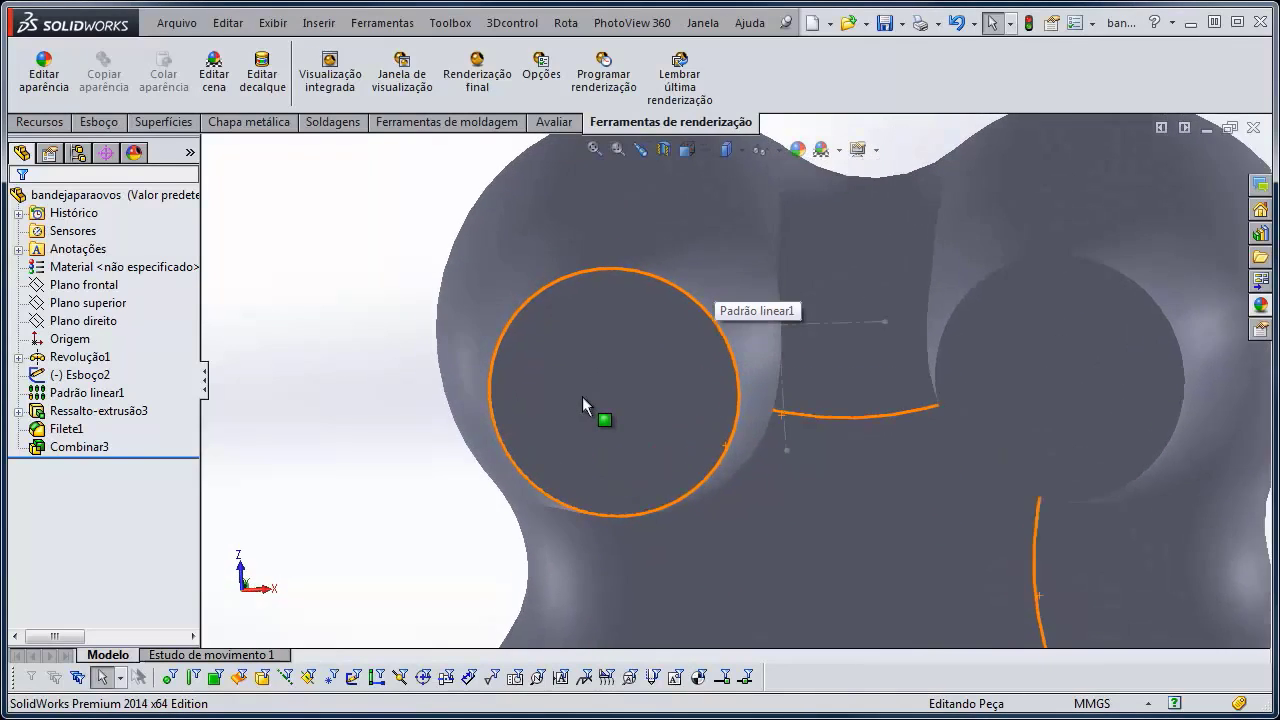
middle_drag(618, 472, 500, 497)
scroll(468, 475, up, 8)
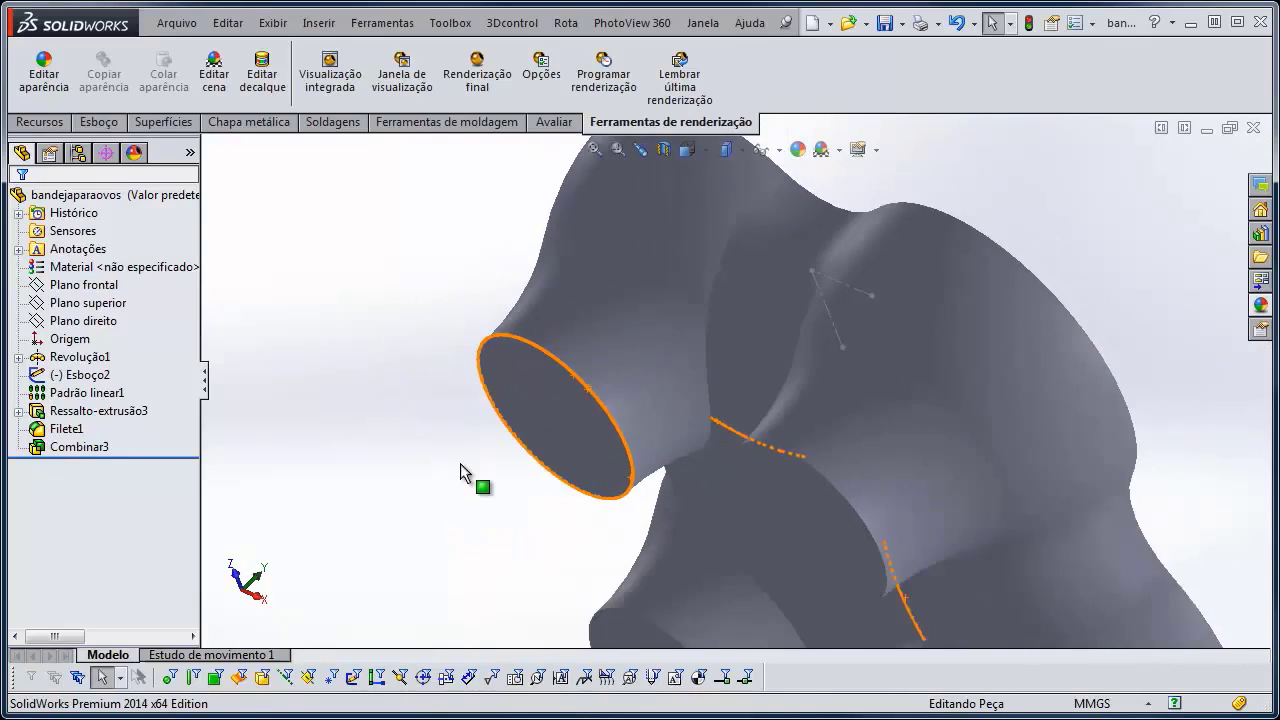
scroll(461, 464, down, 5)
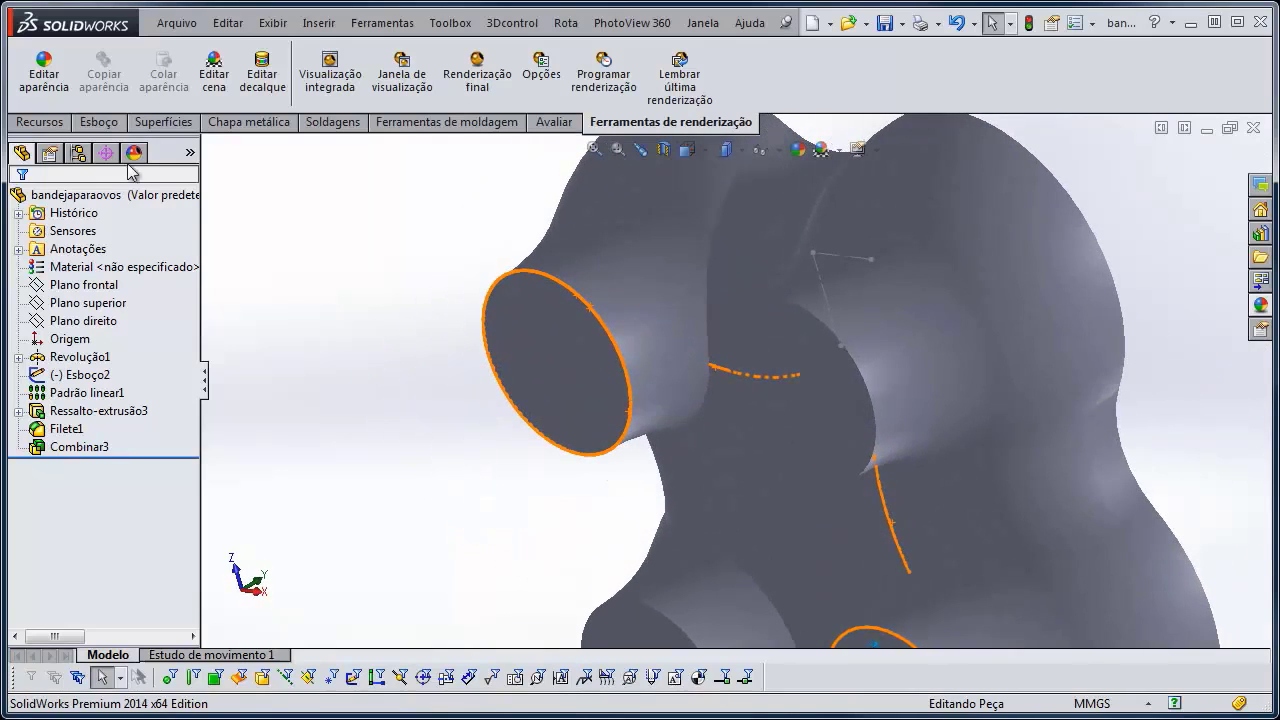
Start an extruded-cut sketch on the flat circular bottom of the corner cup and view it face-on
click(44, 121)
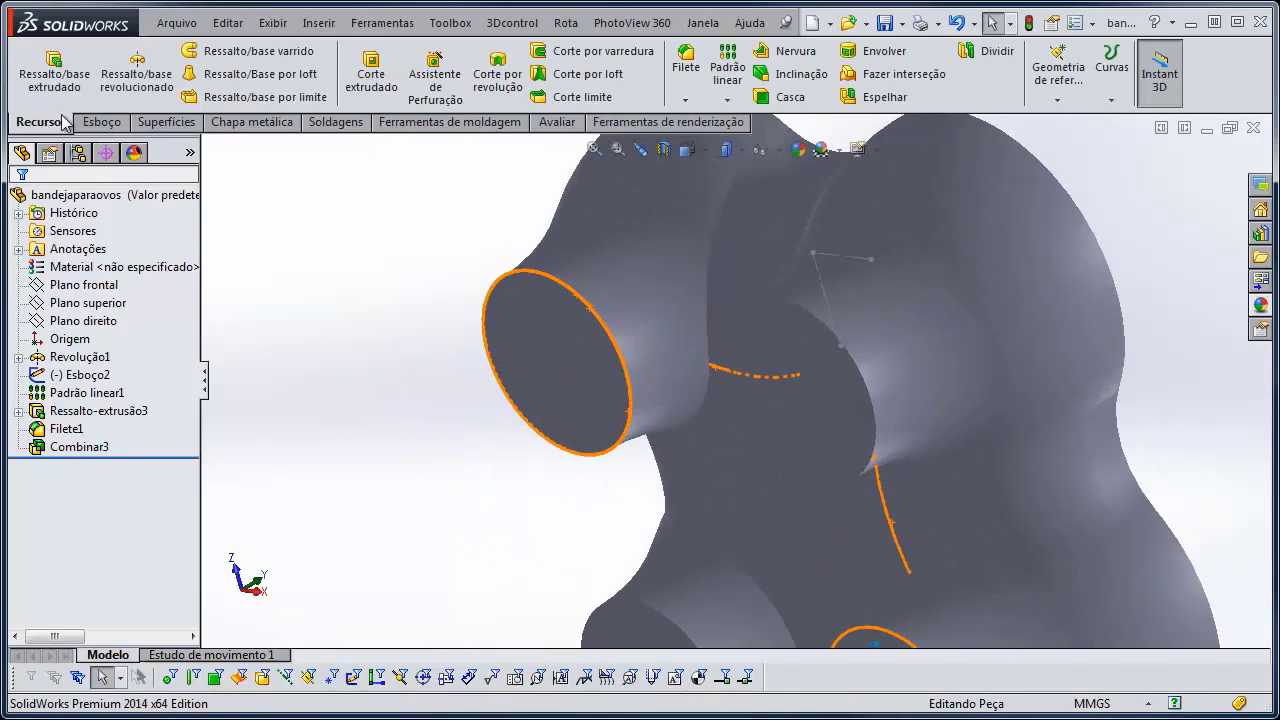
click(371, 66)
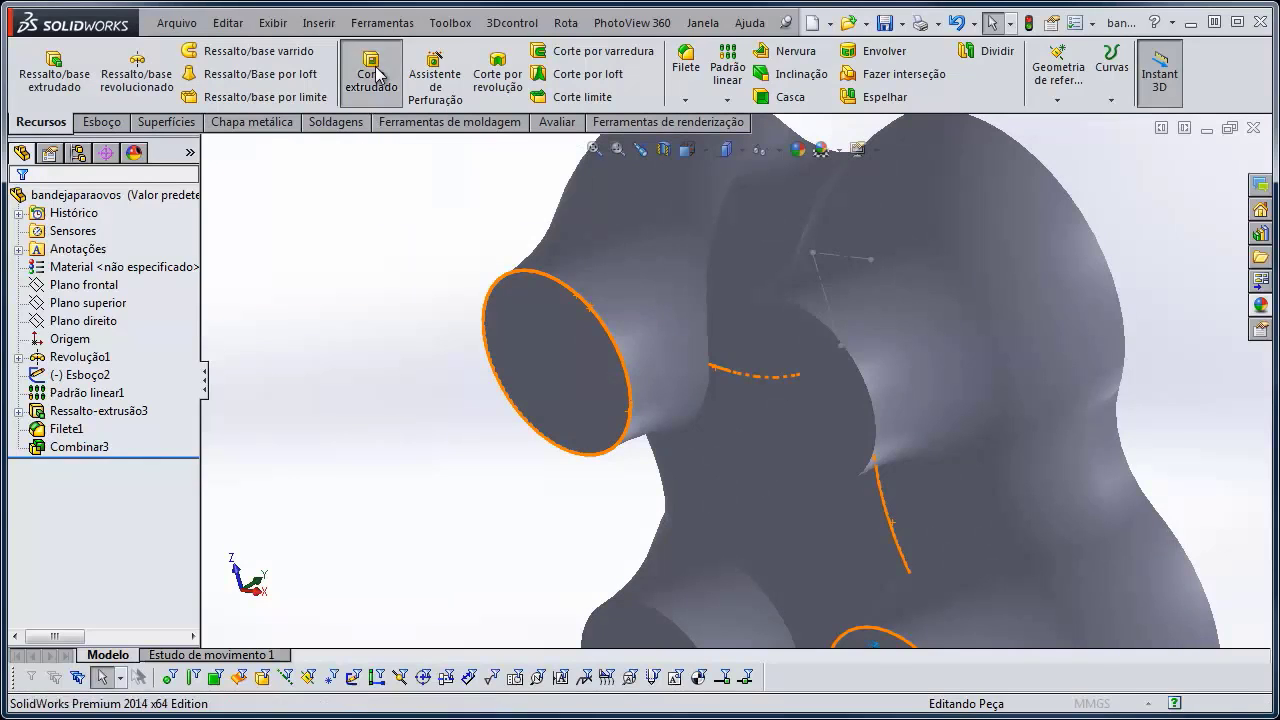
click(566, 362)
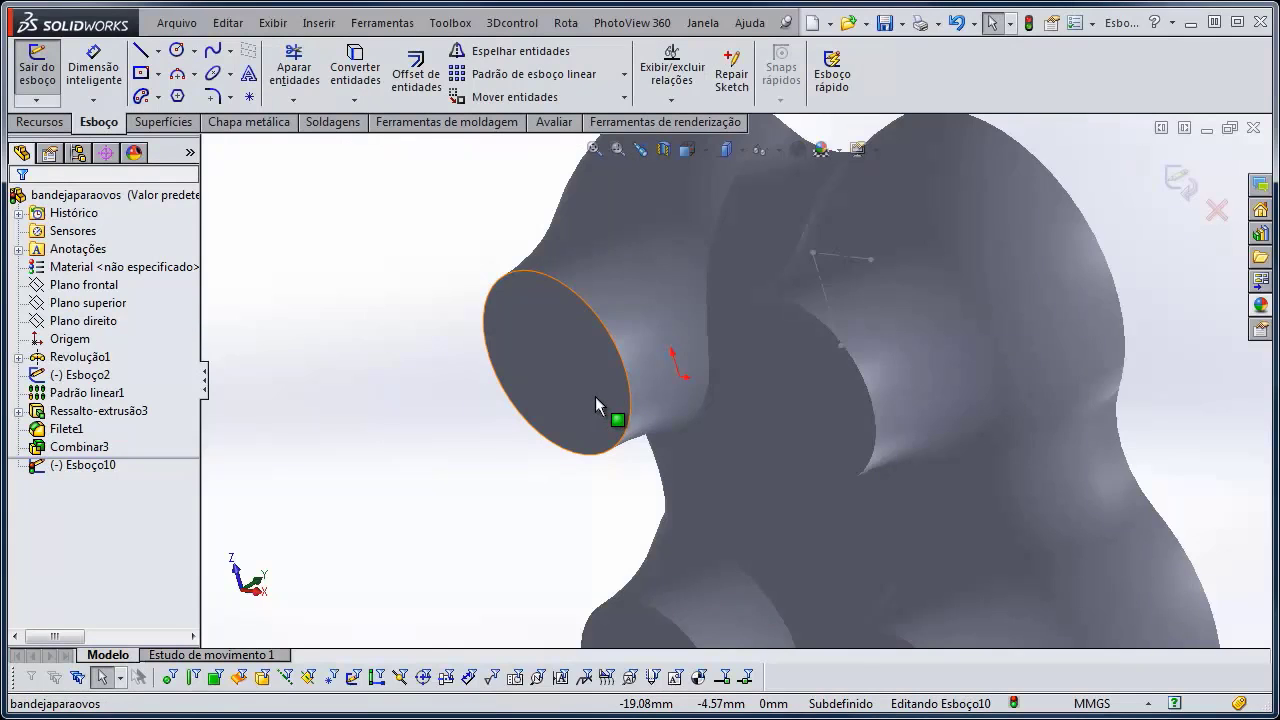
key(ctrl+8)
scroll(659, 180, down, 2)
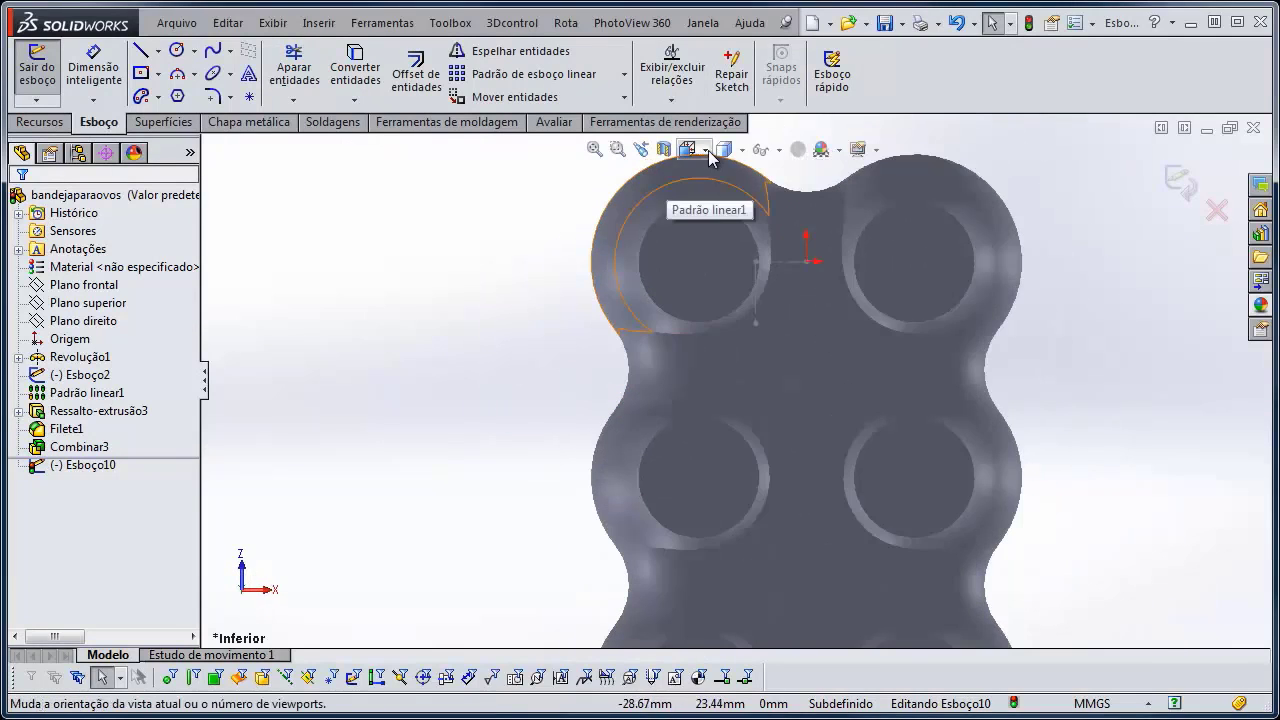
scroll(714, 195, down, 3)
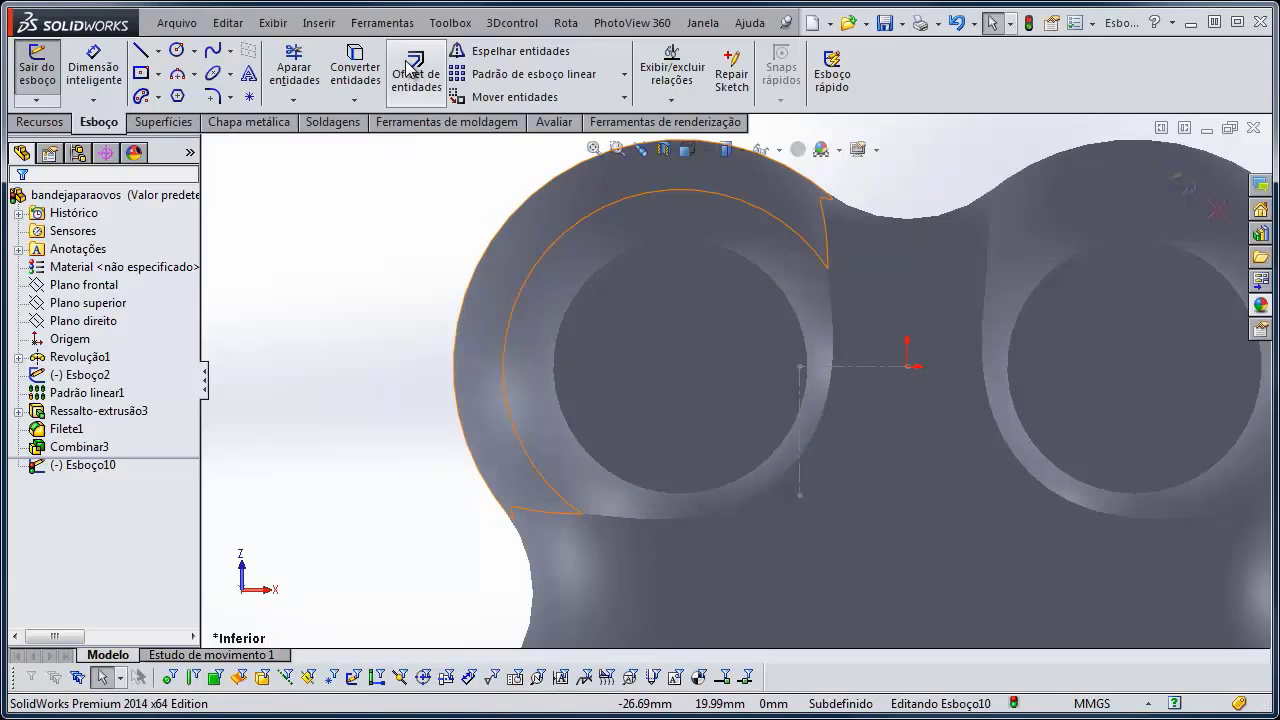
Offset the circular edge of the cup's bottom inward by 1.5 mm
click(416, 73)
click(779, 289)
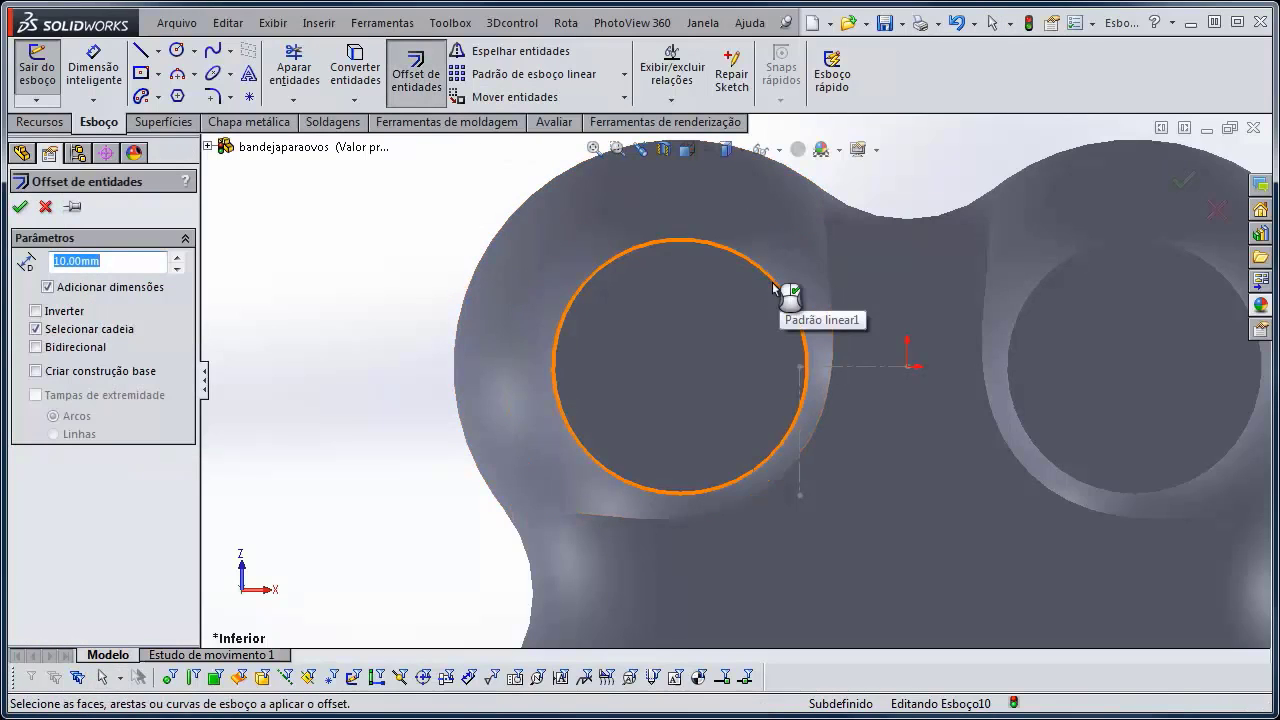
click(786, 288)
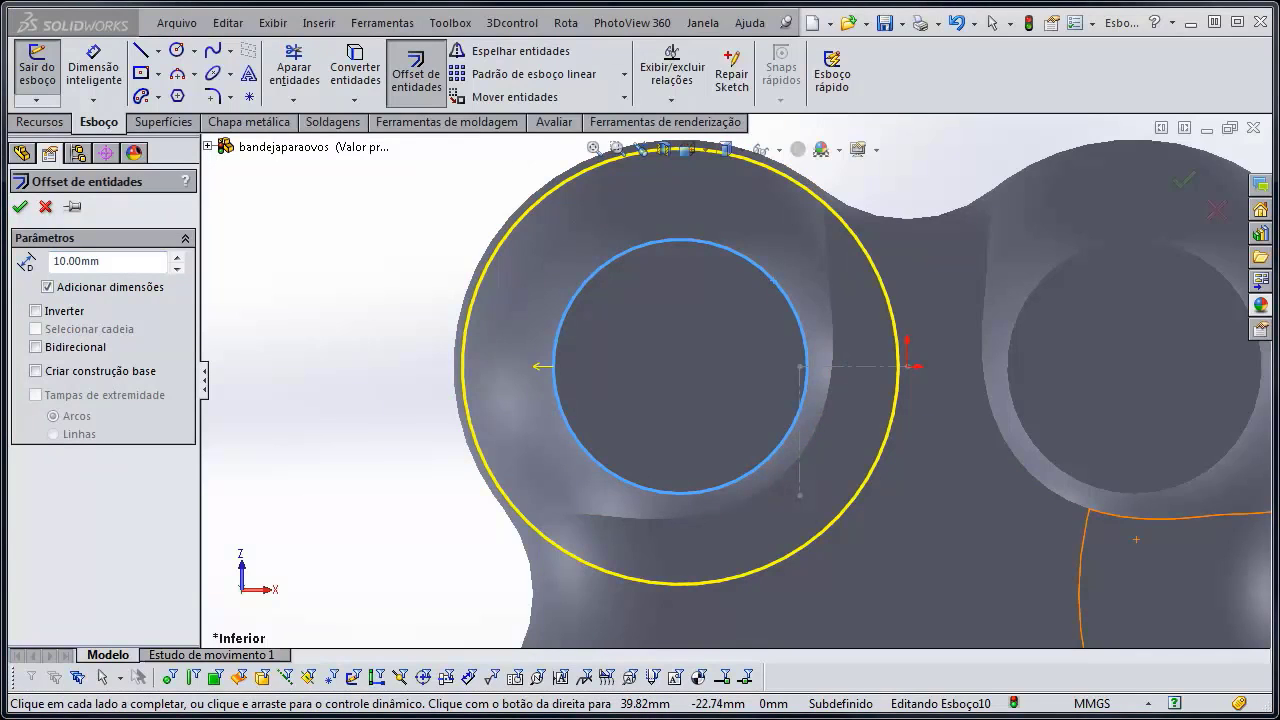
click(129, 259)
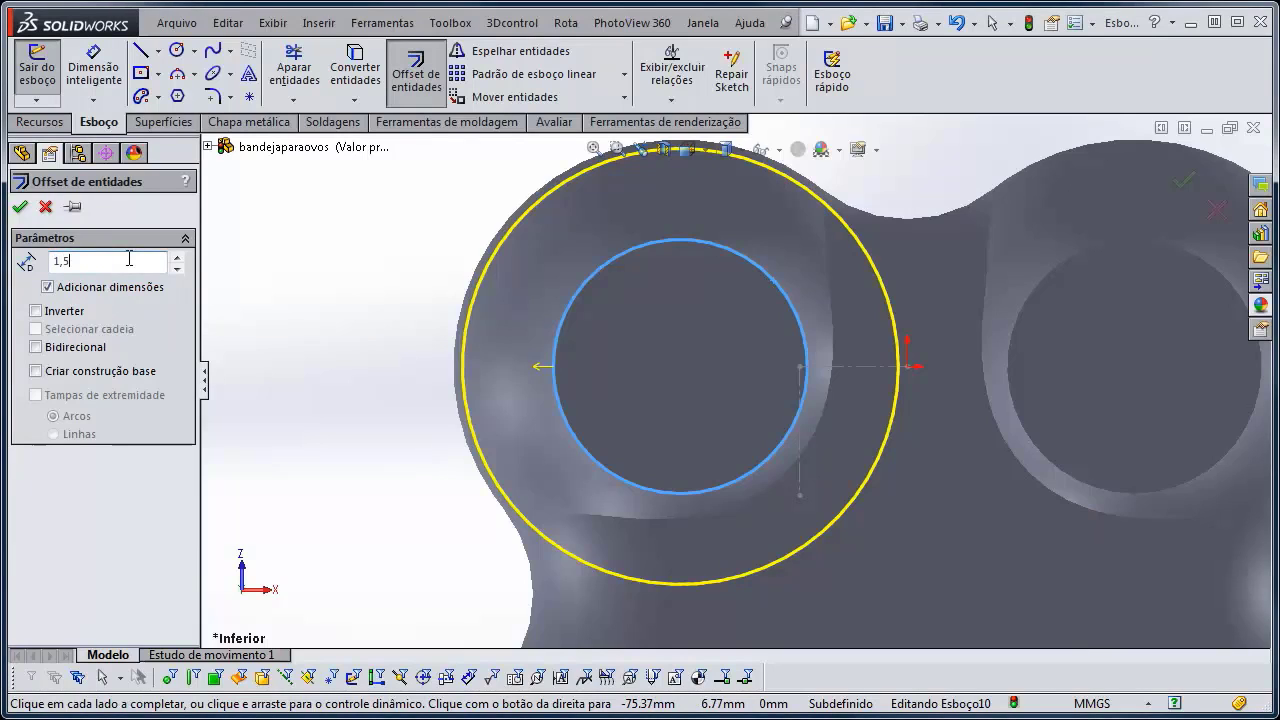
key(Return)
click(36, 312)
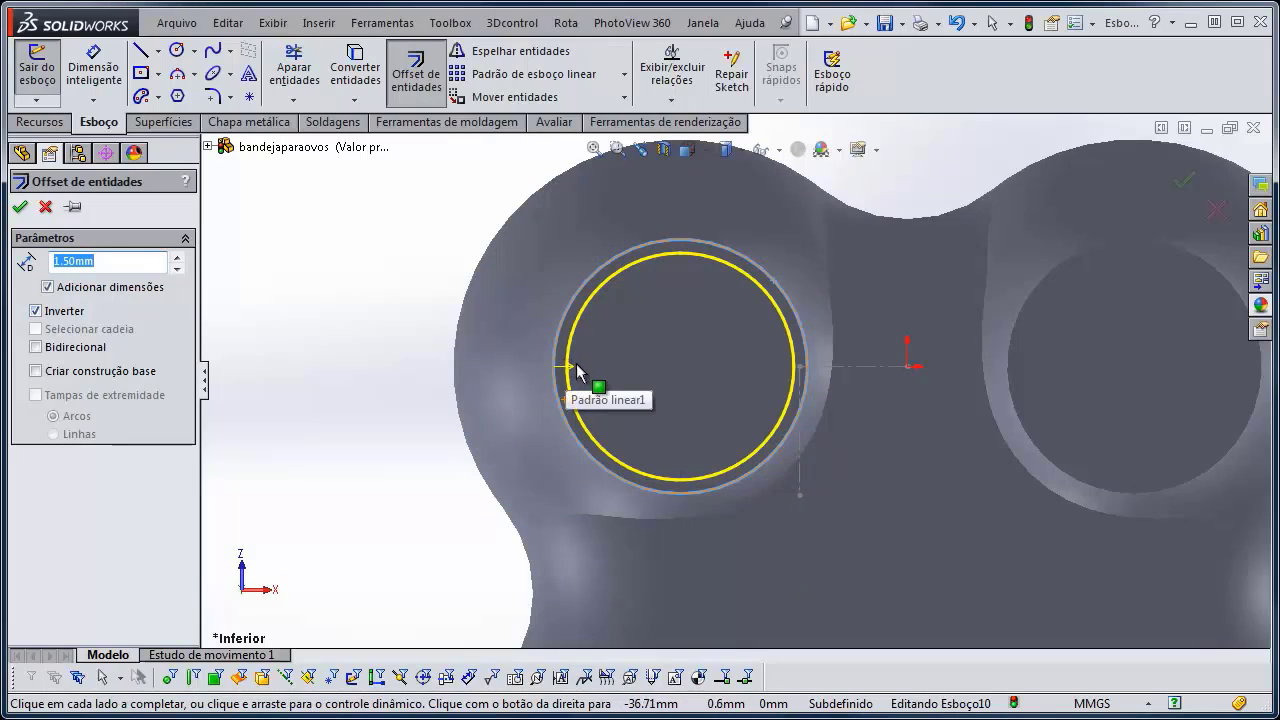
click(19, 208)
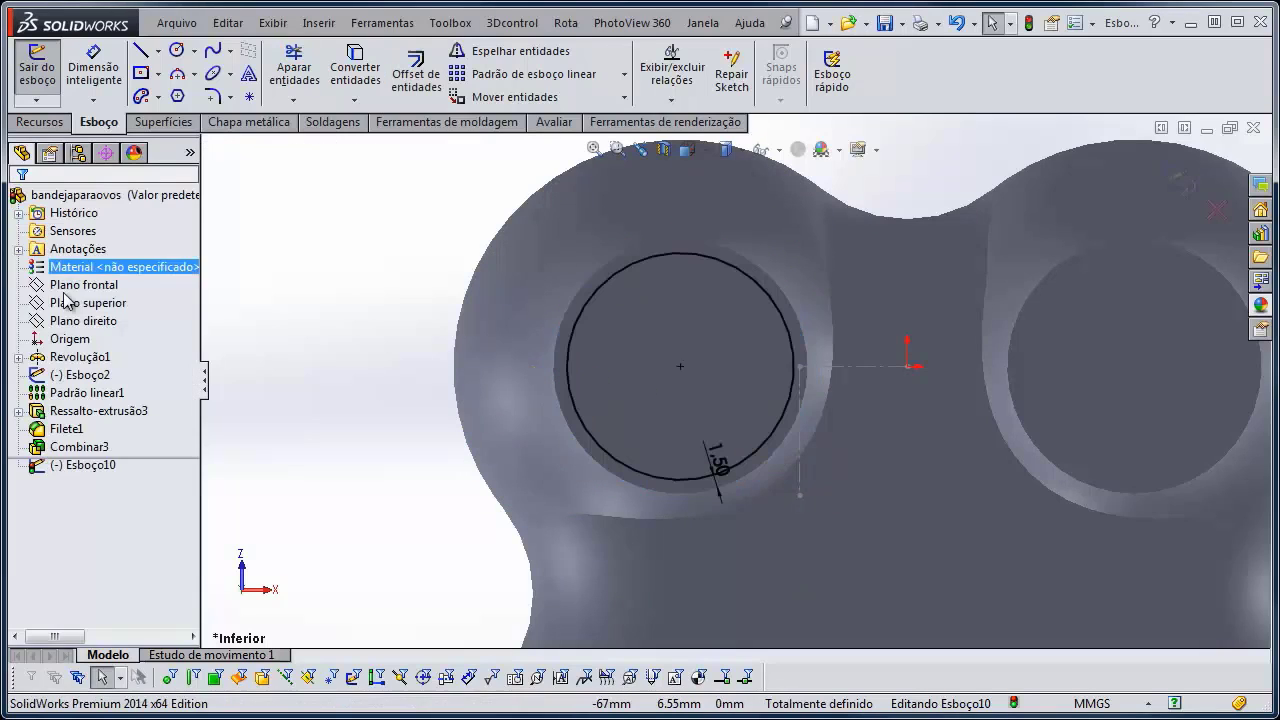
Cut the offset circle 2 mm blind into the cup's bottom
scroll(653, 262, up, 5)
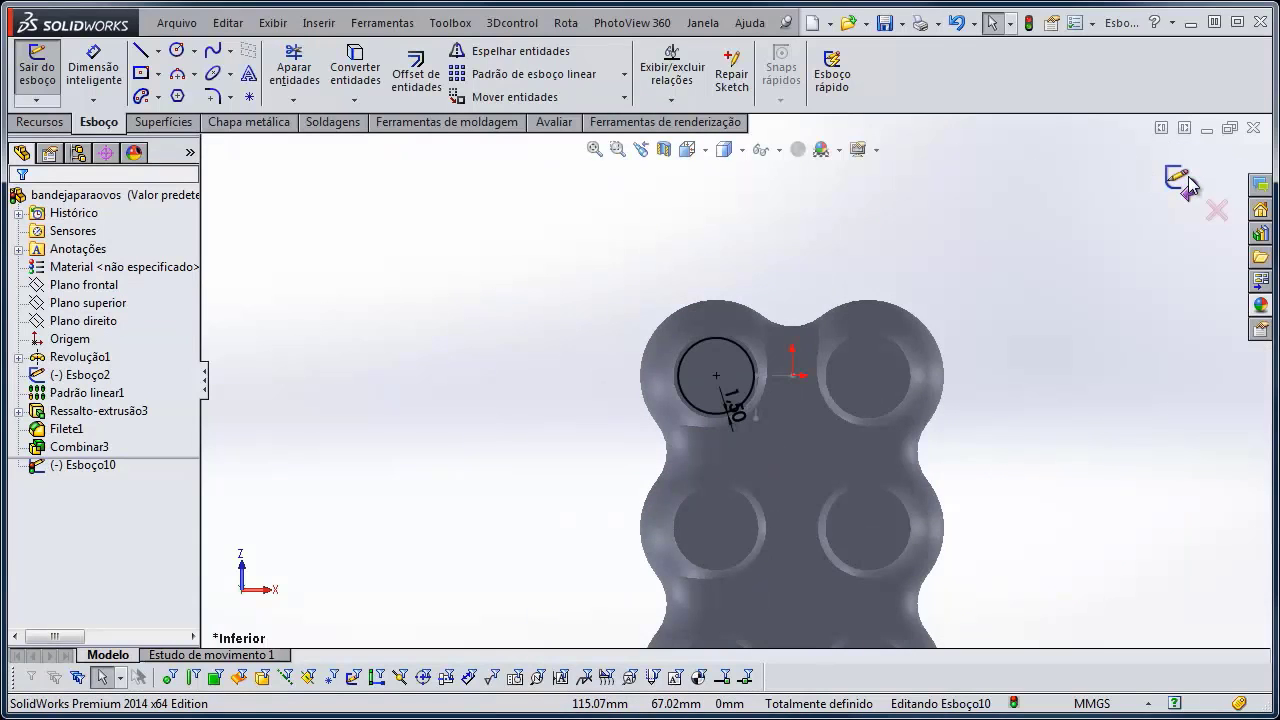
key(ctrl+e)
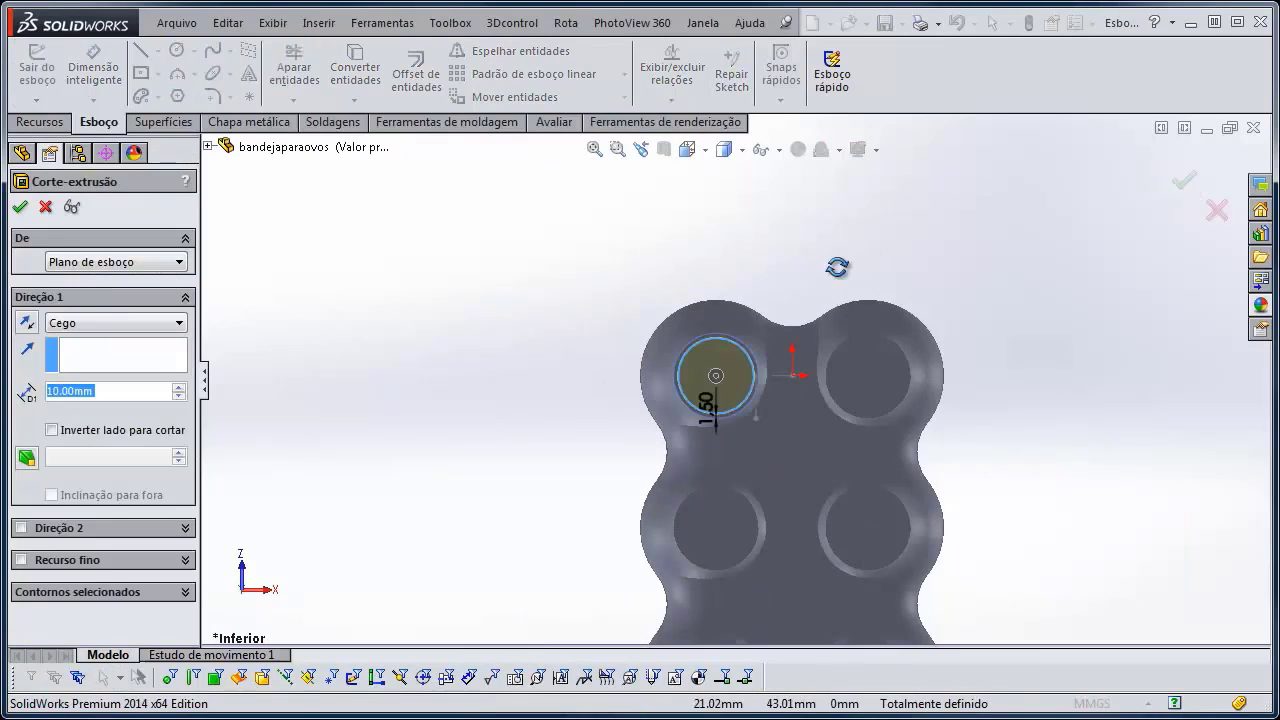
scroll(752, 330, down, 4)
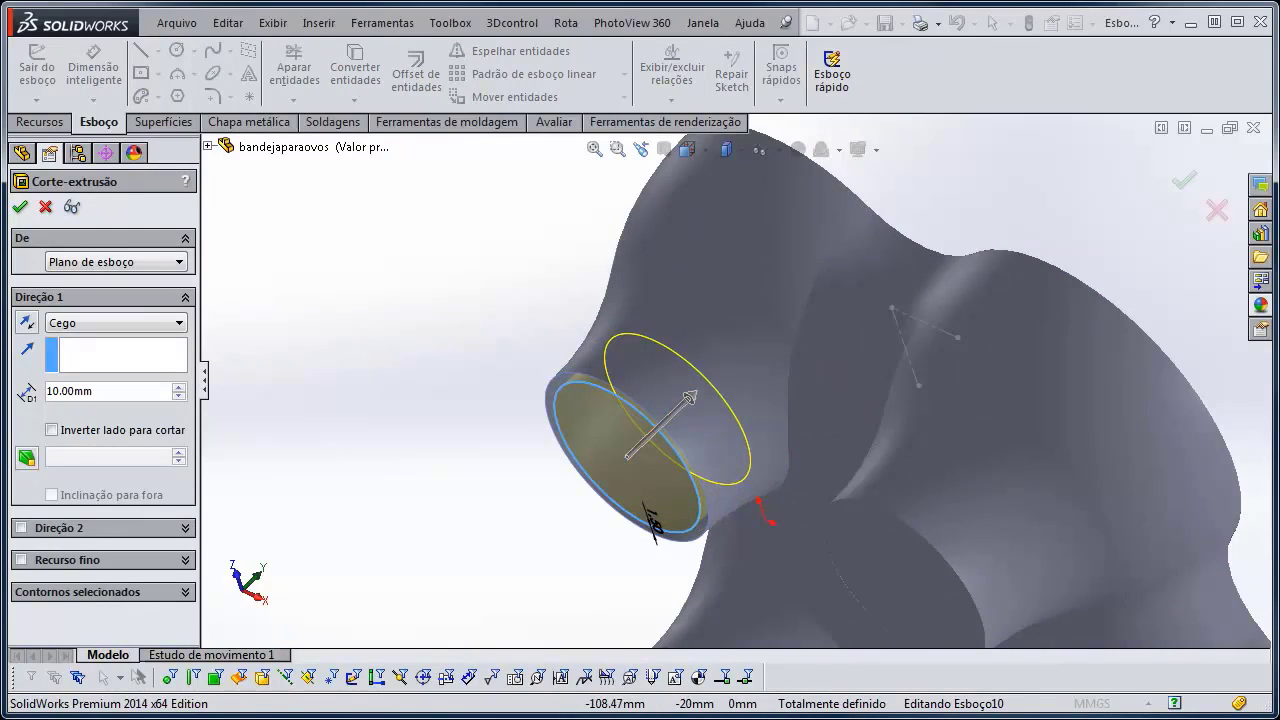
click(25, 328)
click(25, 328)
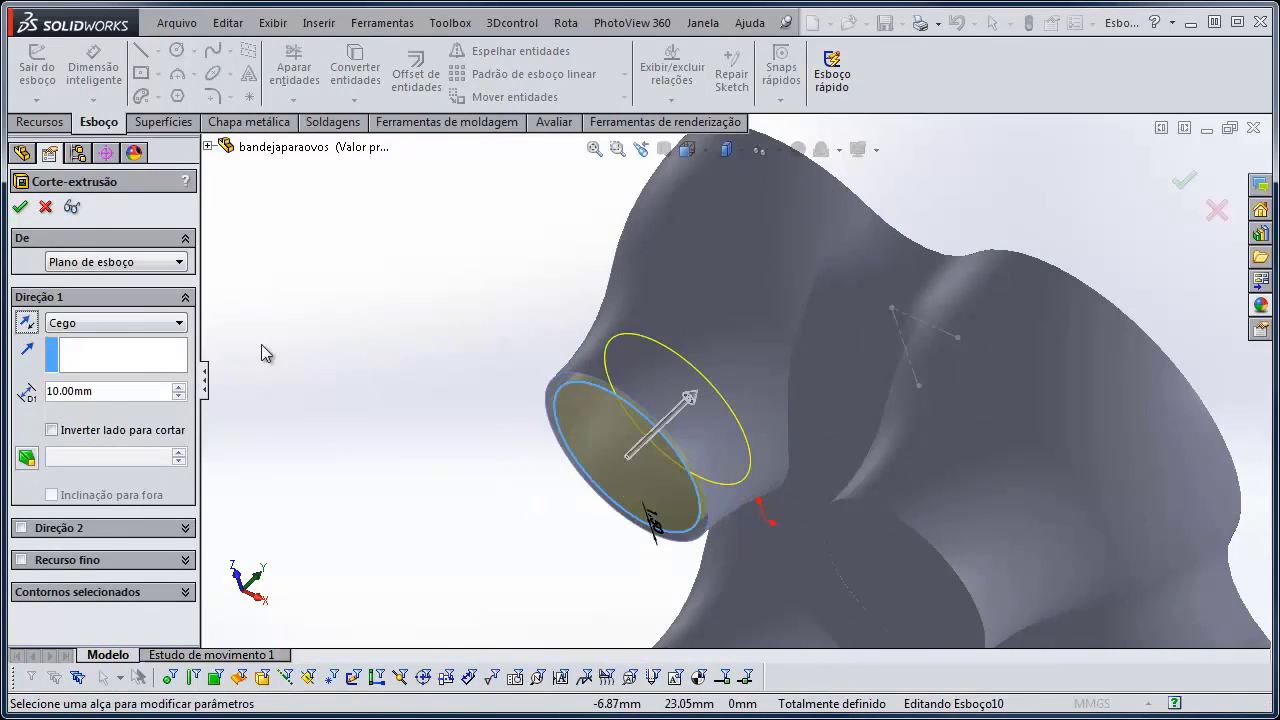
double_click(112, 392)
text(2)
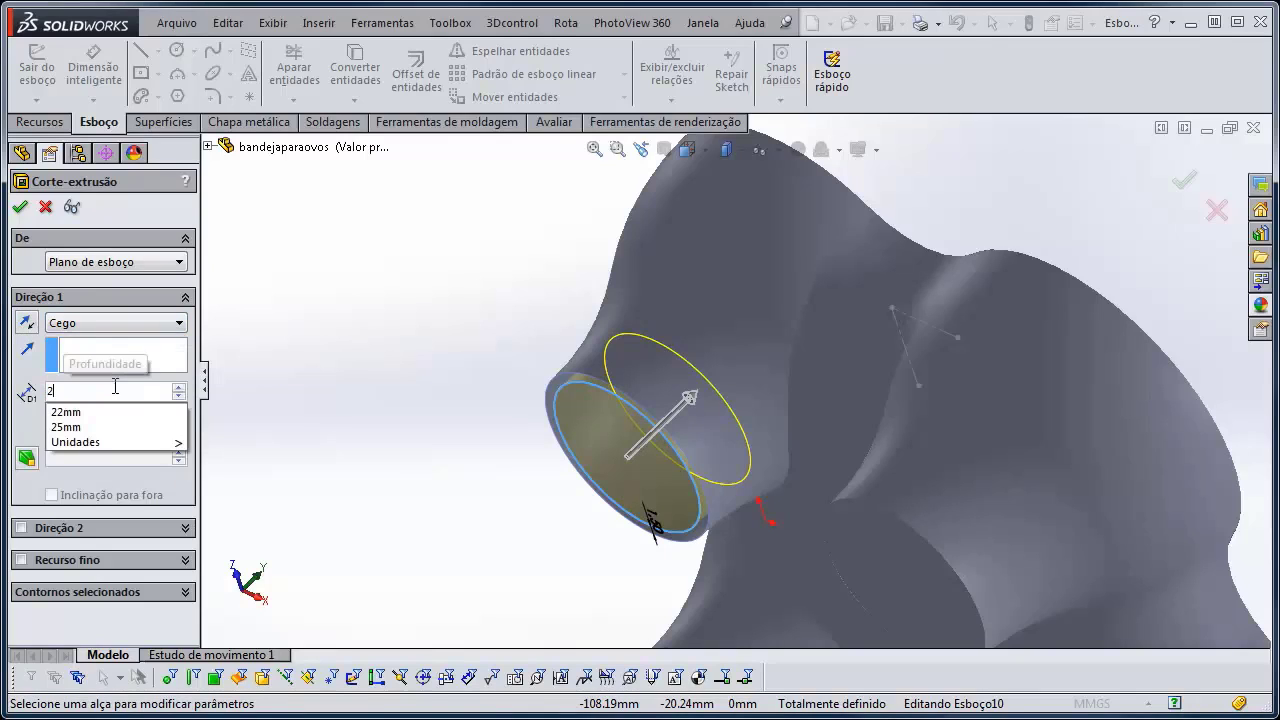
key(Return)
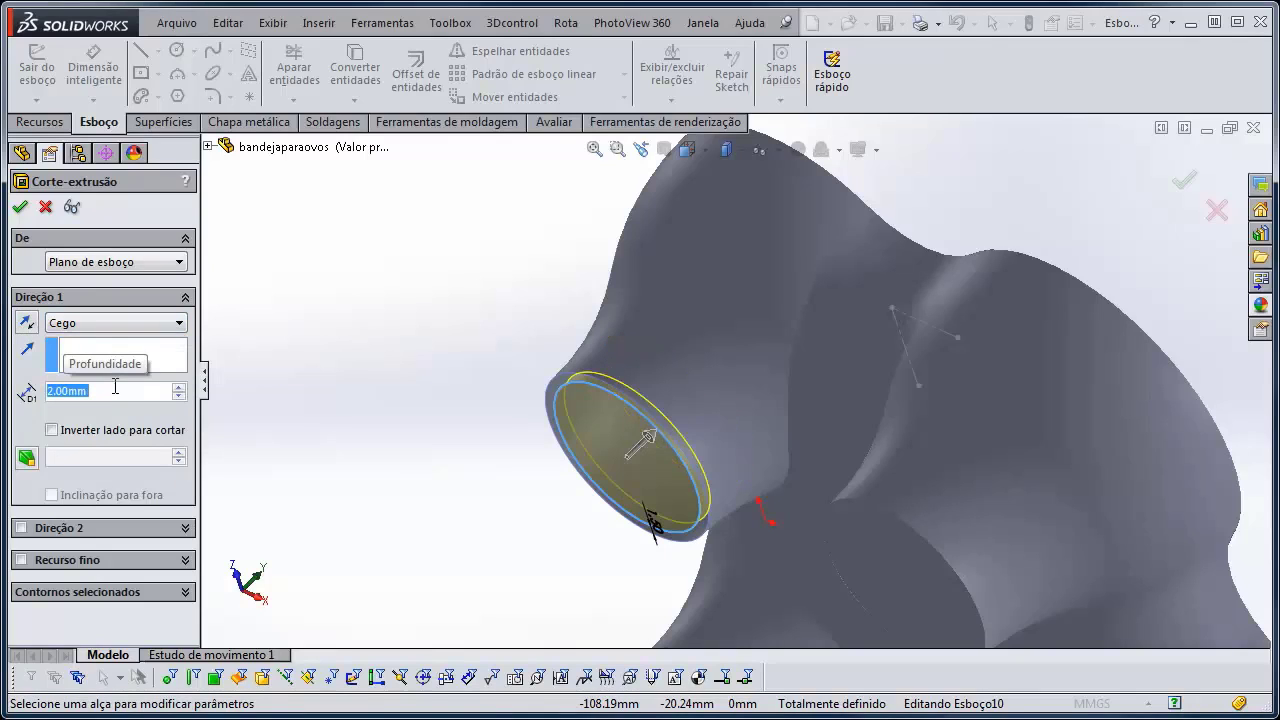
click(20, 208)
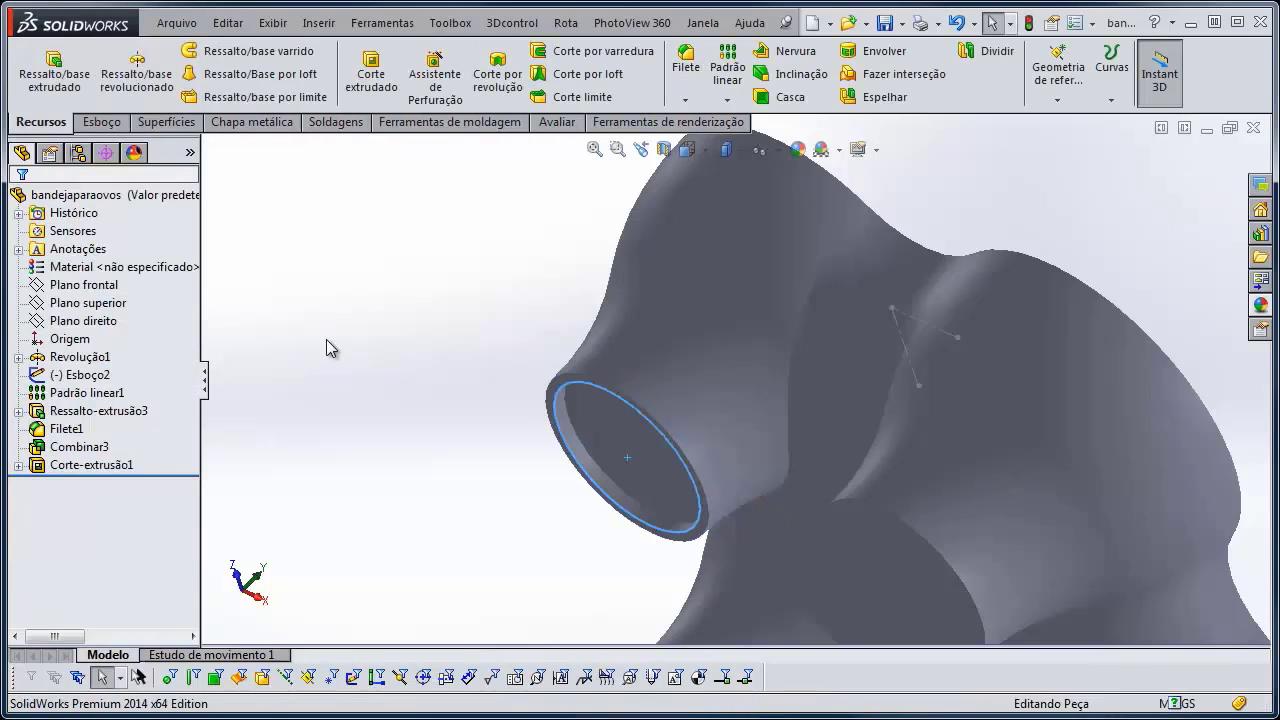
Add a 2 mm high dome to the floor of the circular recess in the cup's bottom
mouse_move(363, 385)
middle_down()
mouse_move(361, 425)
mouse_move(426, 303)
mouse_move(363, 382)
middle_up()
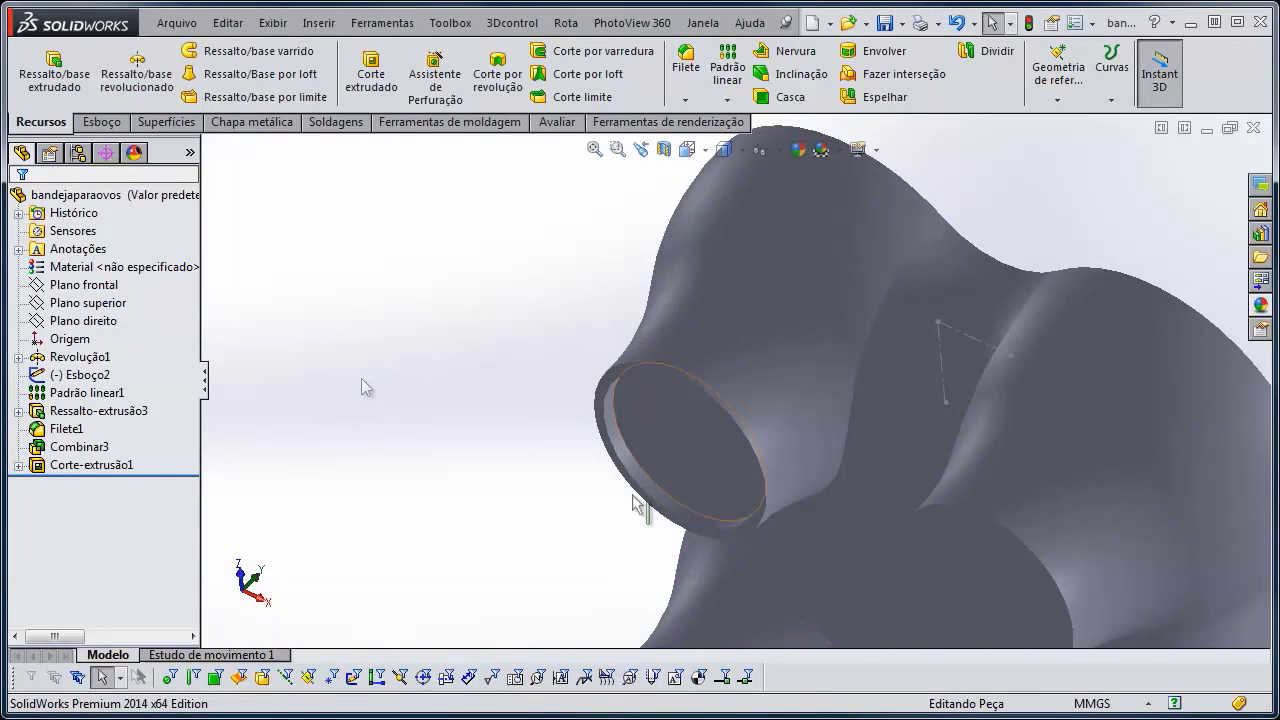
scroll(670, 439, down, 4)
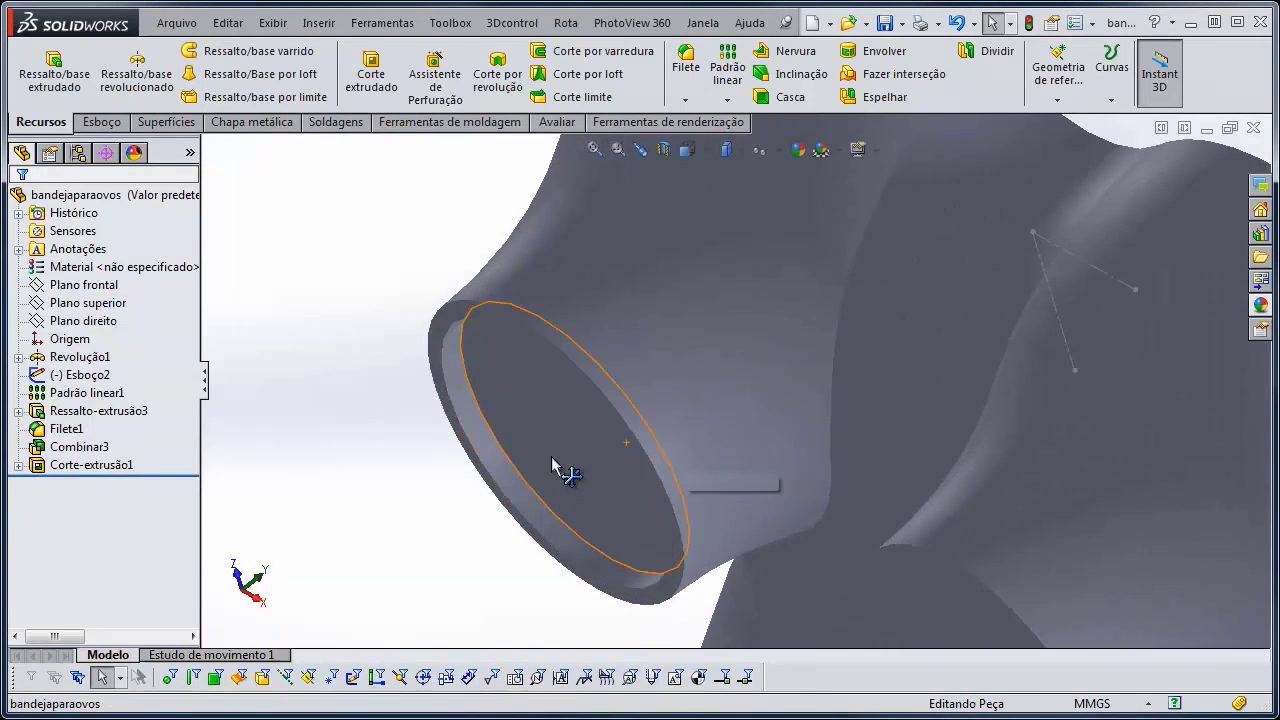
click(557, 477)
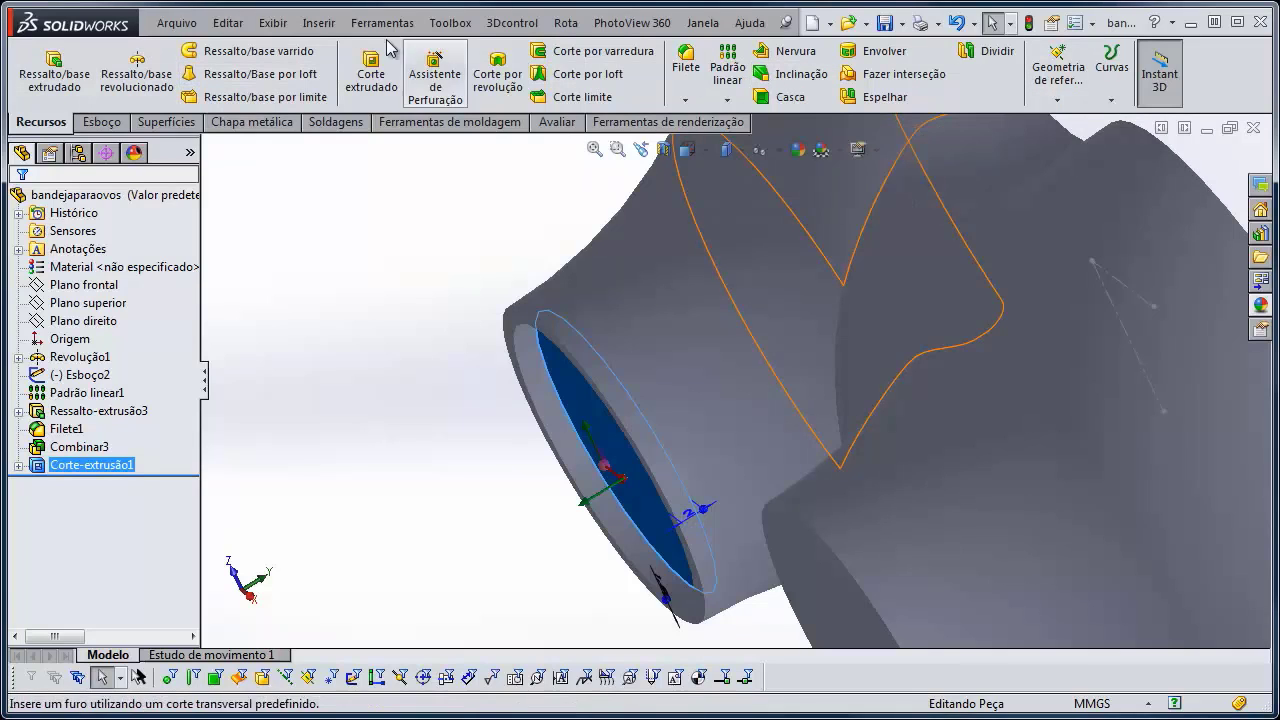
click(318, 22)
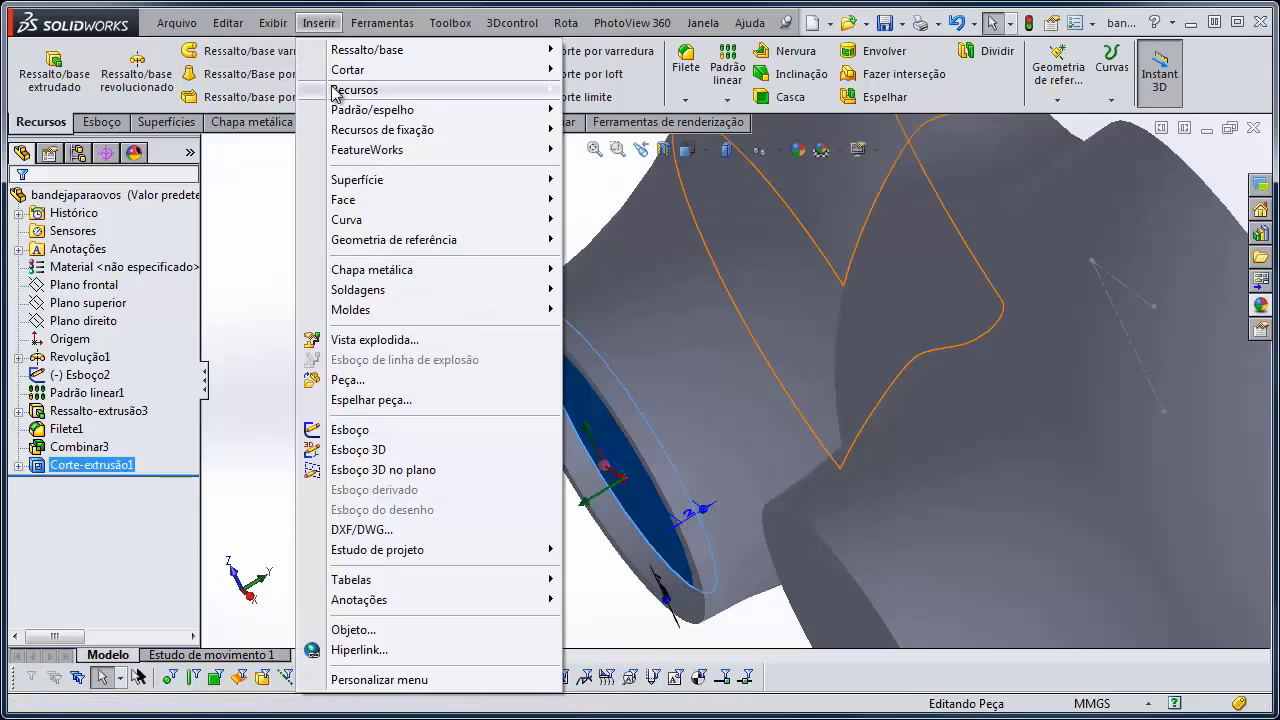
mouse_move(335, 89)
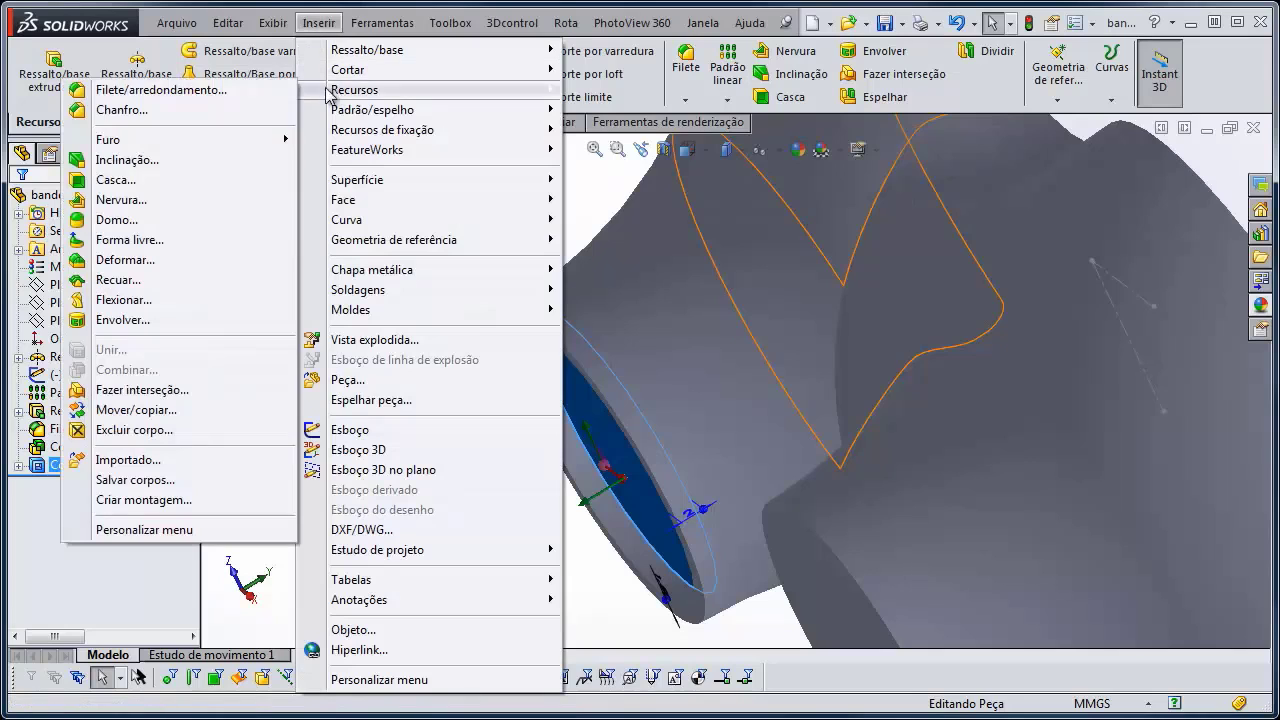
click(116, 220)
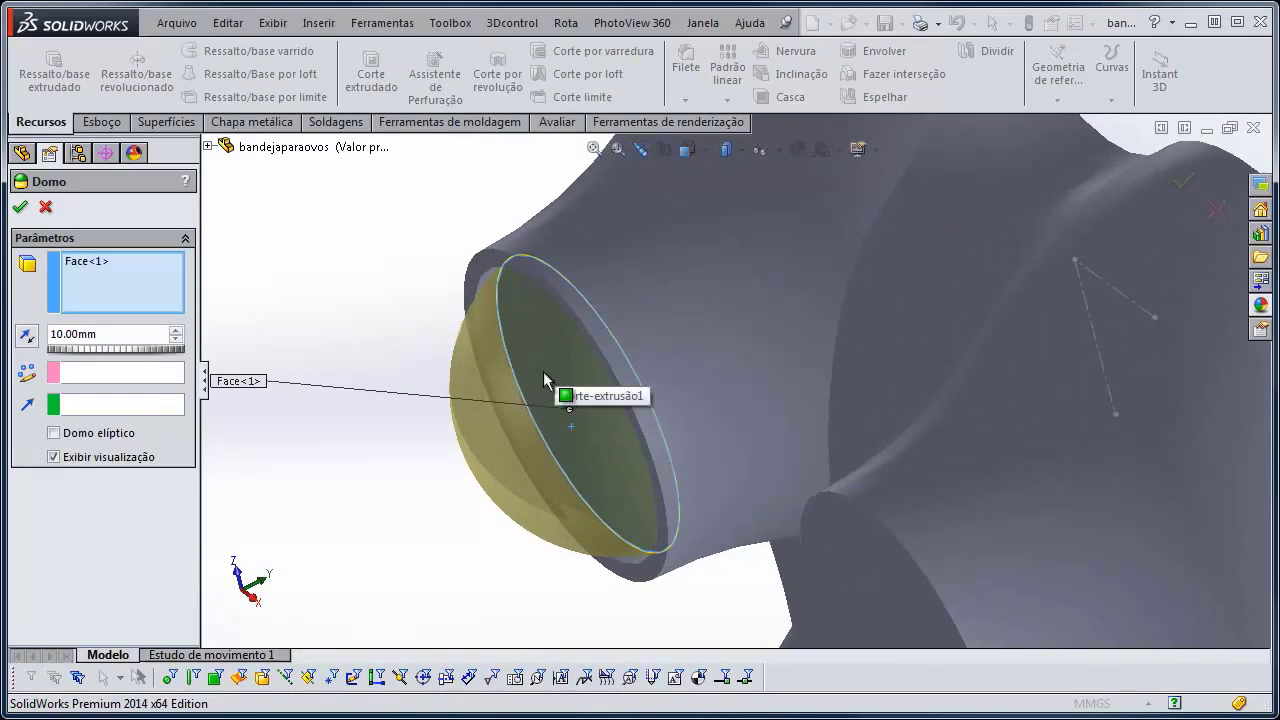
click(131, 335)
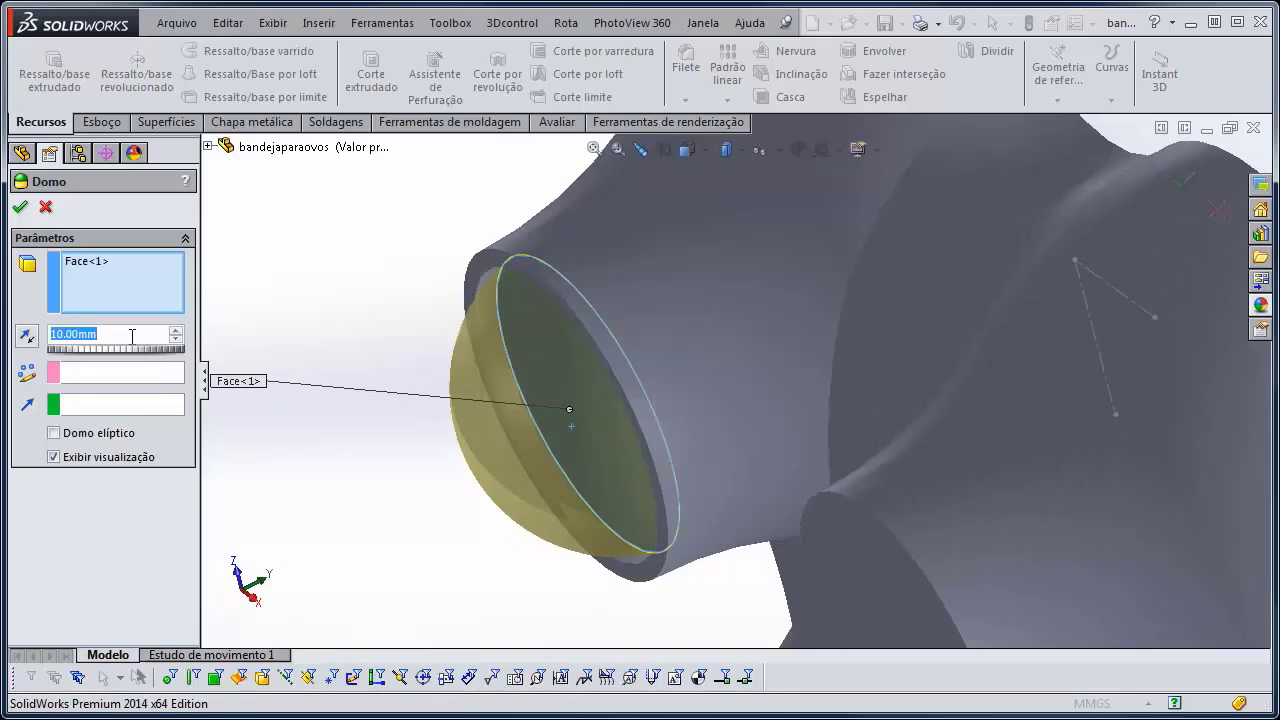
text(2)
key(Return)
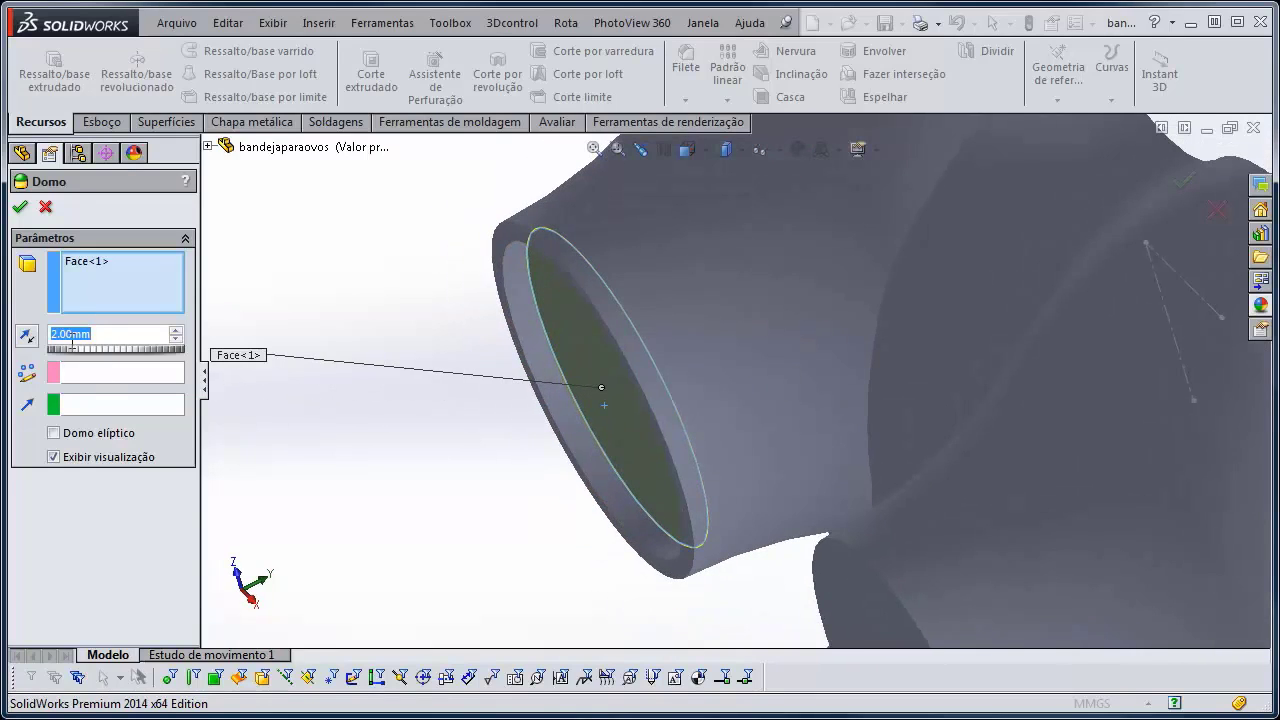
click(21, 208)
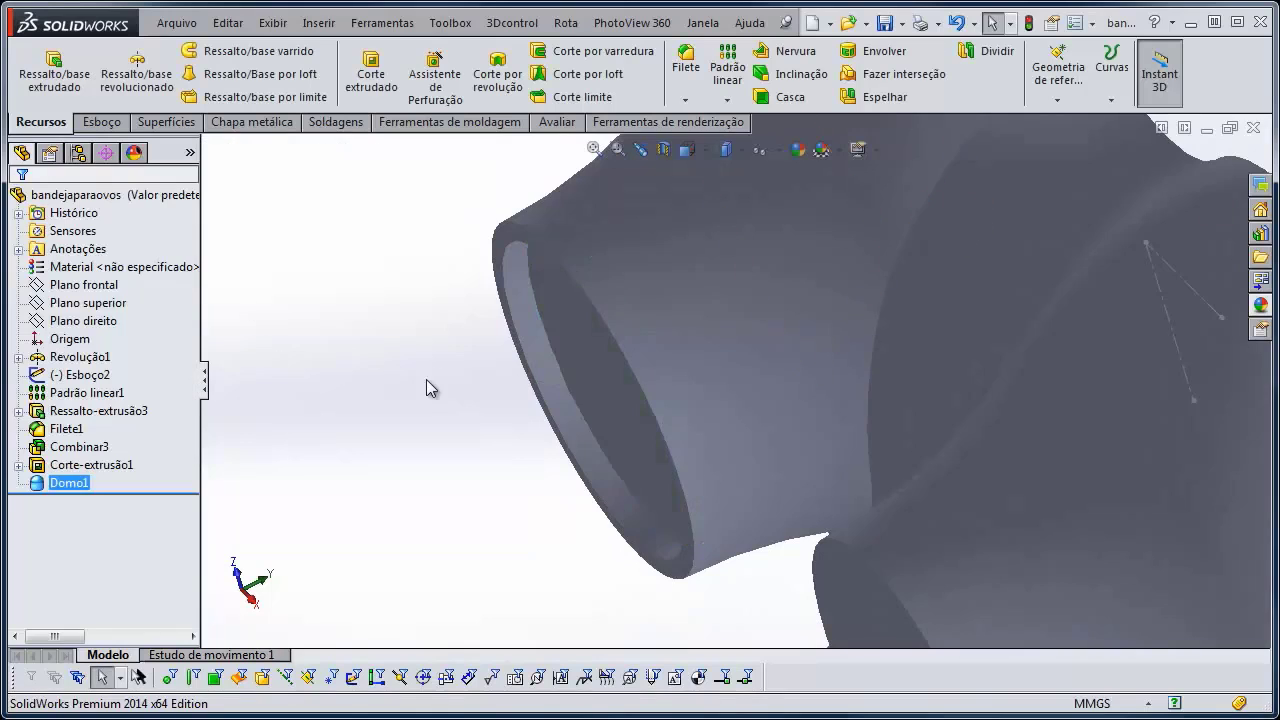
Display the model shaded with edges and inspect the domed recess in a section view on the front plane
click(739, 150)
click(726, 201)
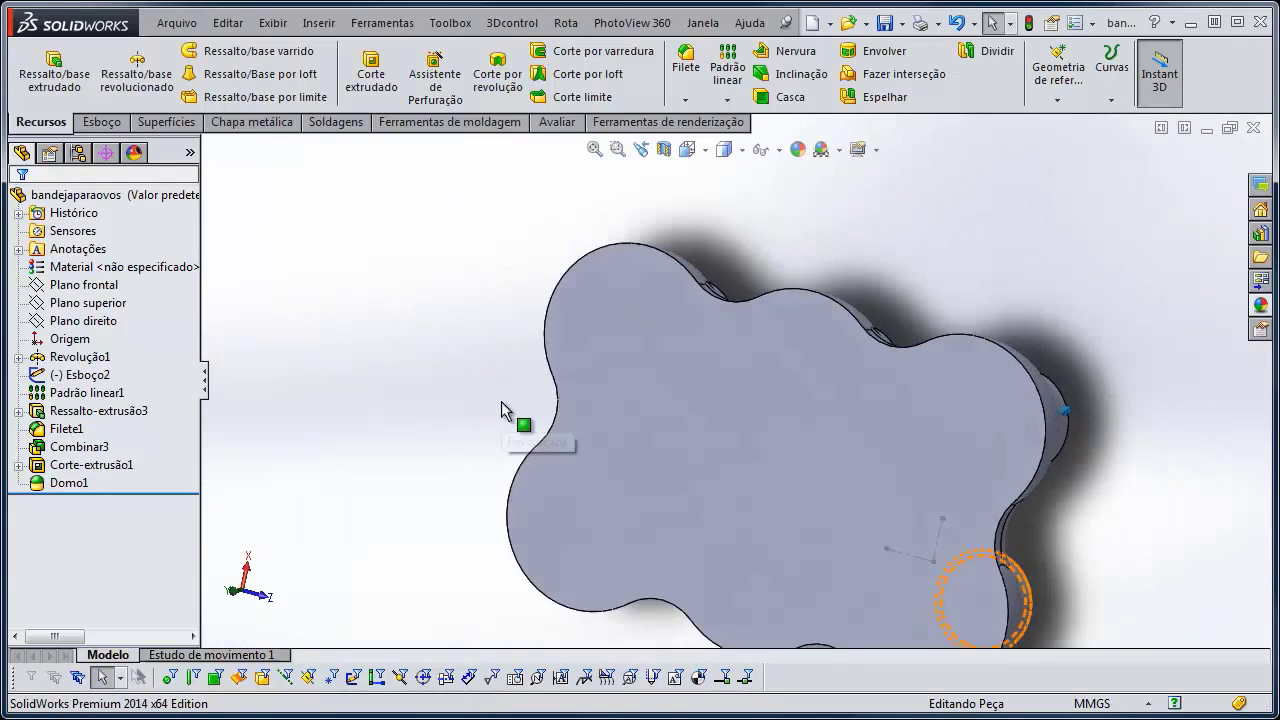
click(665, 150)
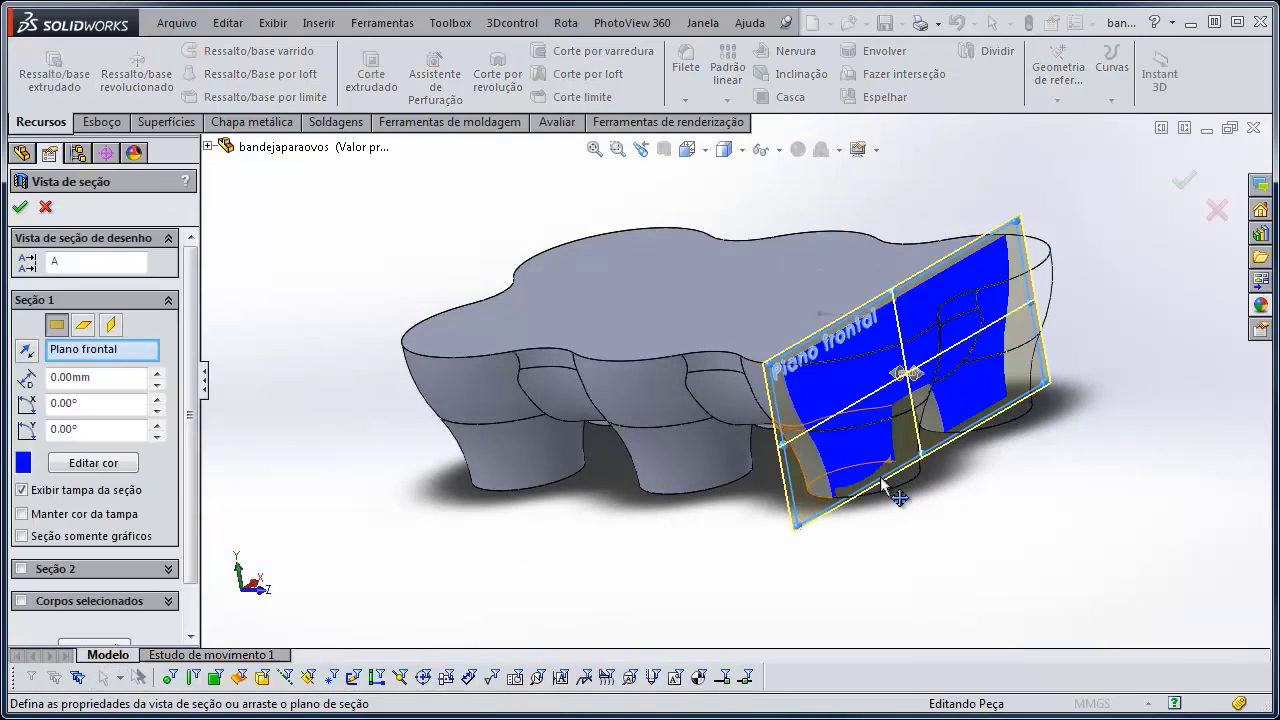
scroll(826, 483, down, 10)
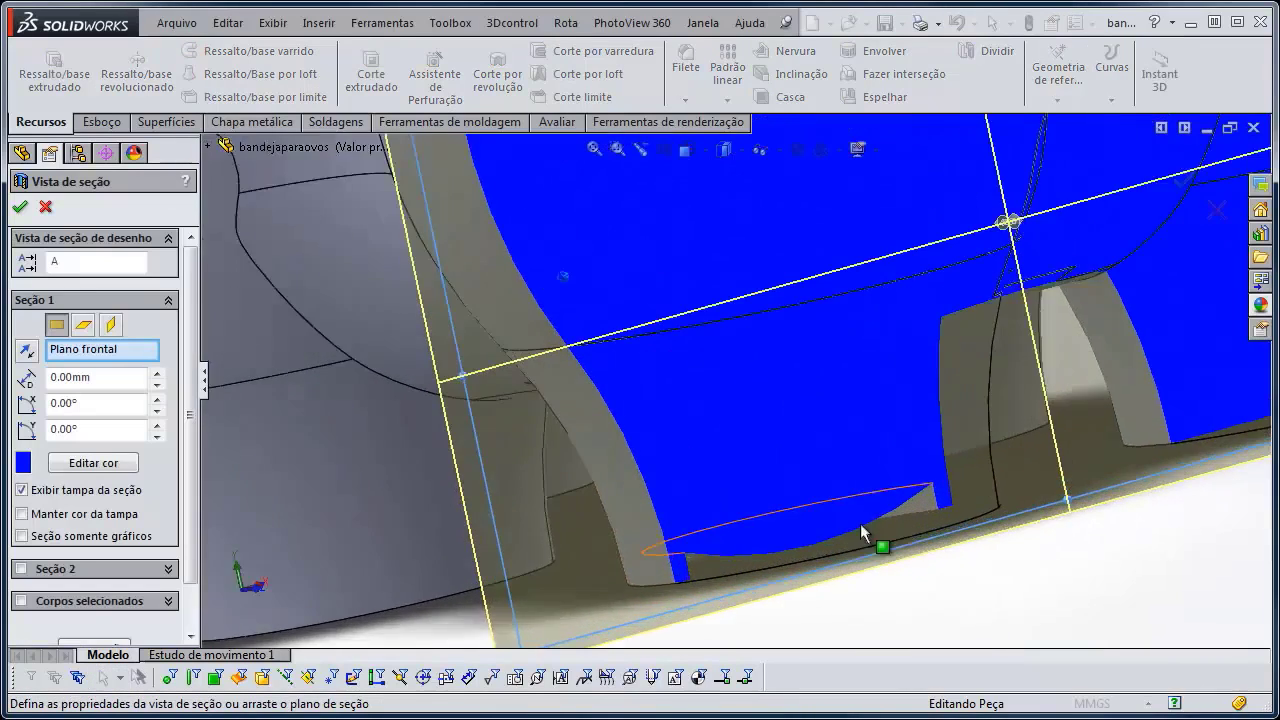
scroll(795, 515, up, 5)
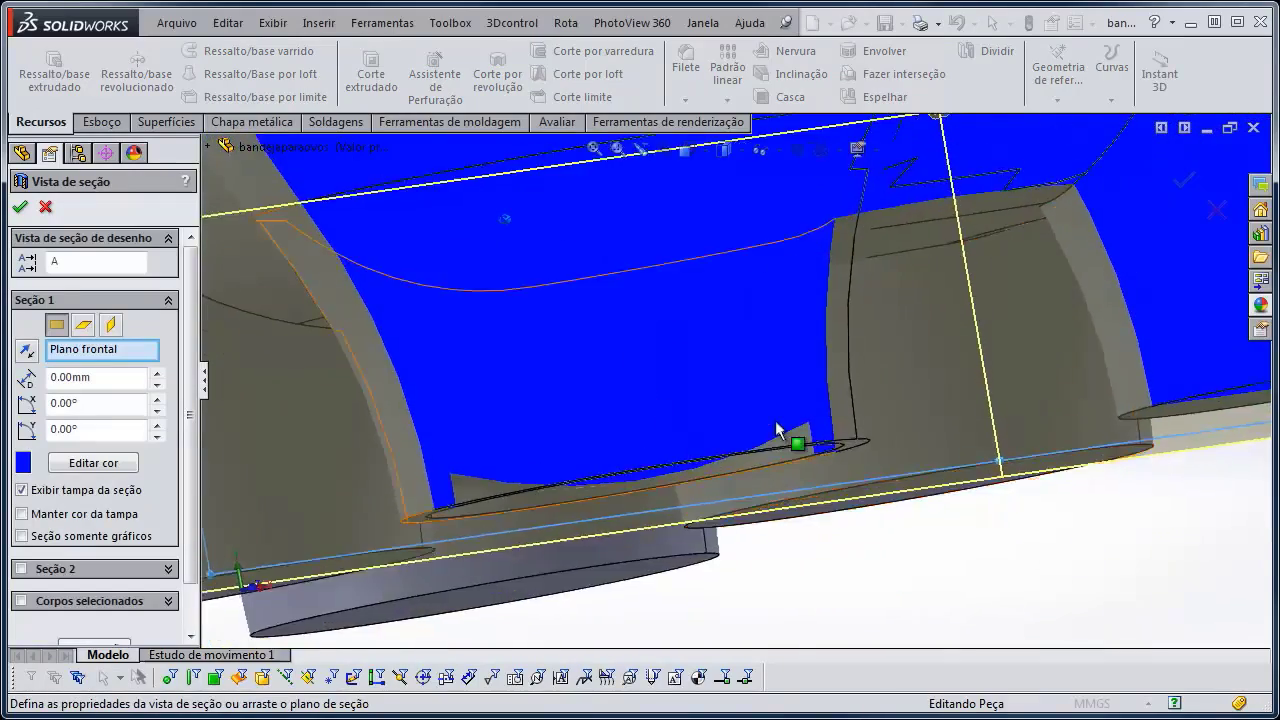
scroll(692, 592, up, 1)
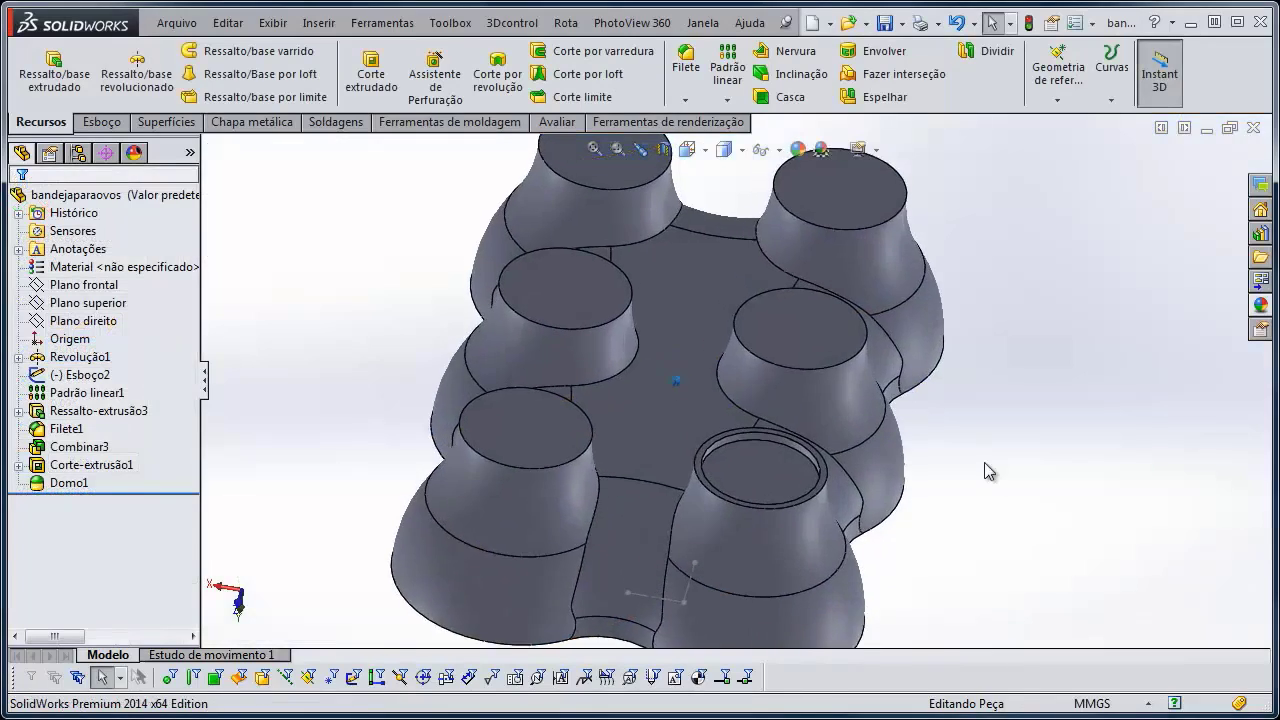
Start a linear pattern using the two perpendicular lines of Esboço2 as its first (Linha2) and second (Linha1) directions
click(727, 70)
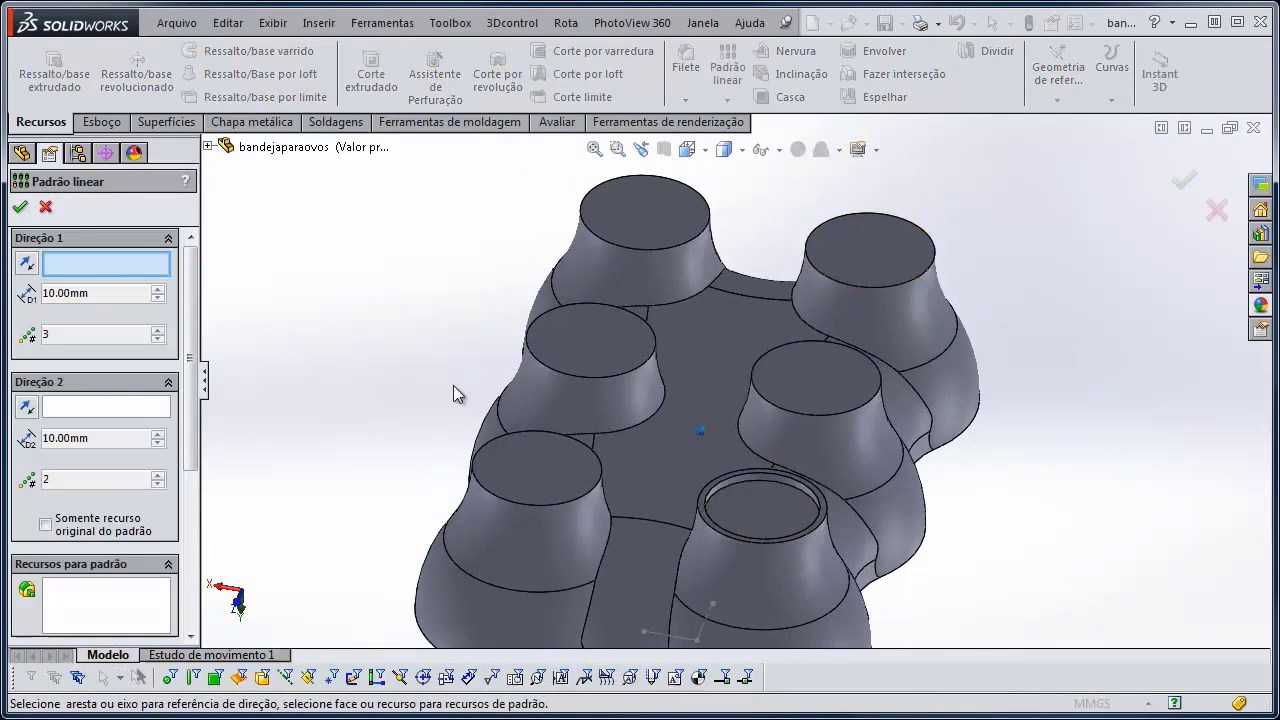
key(f)
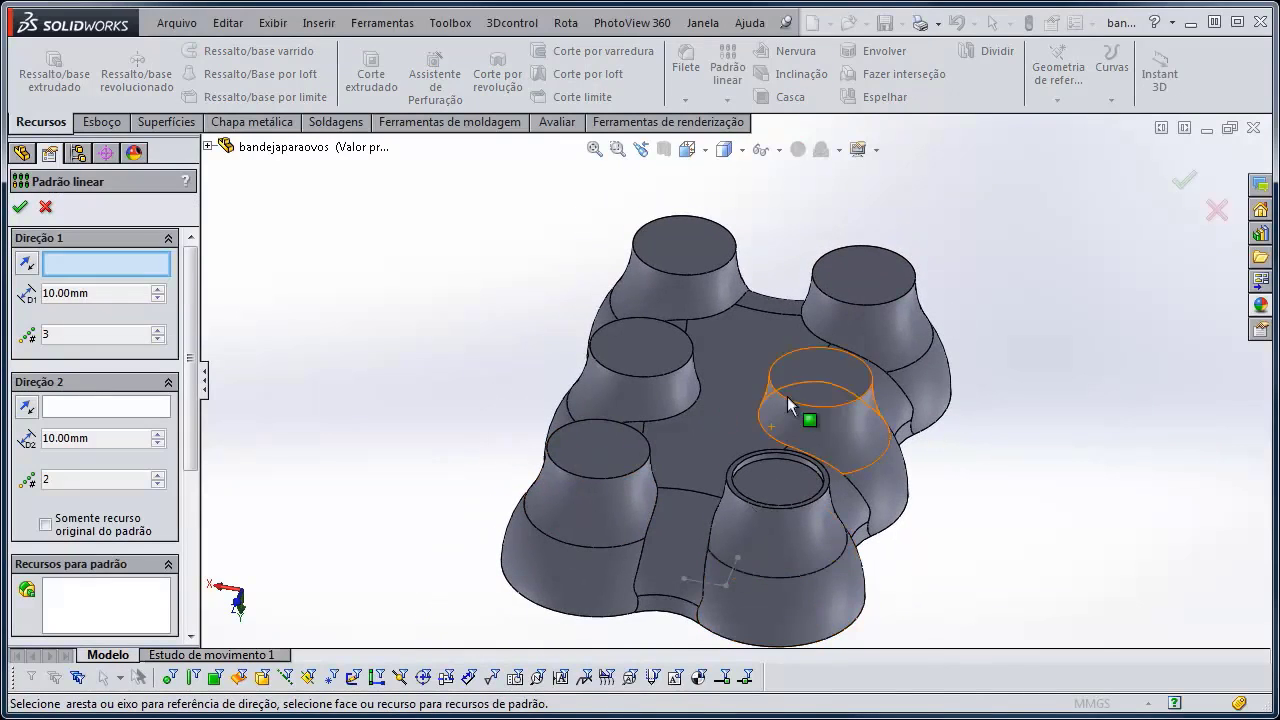
scroll(451, 449, down, 2)
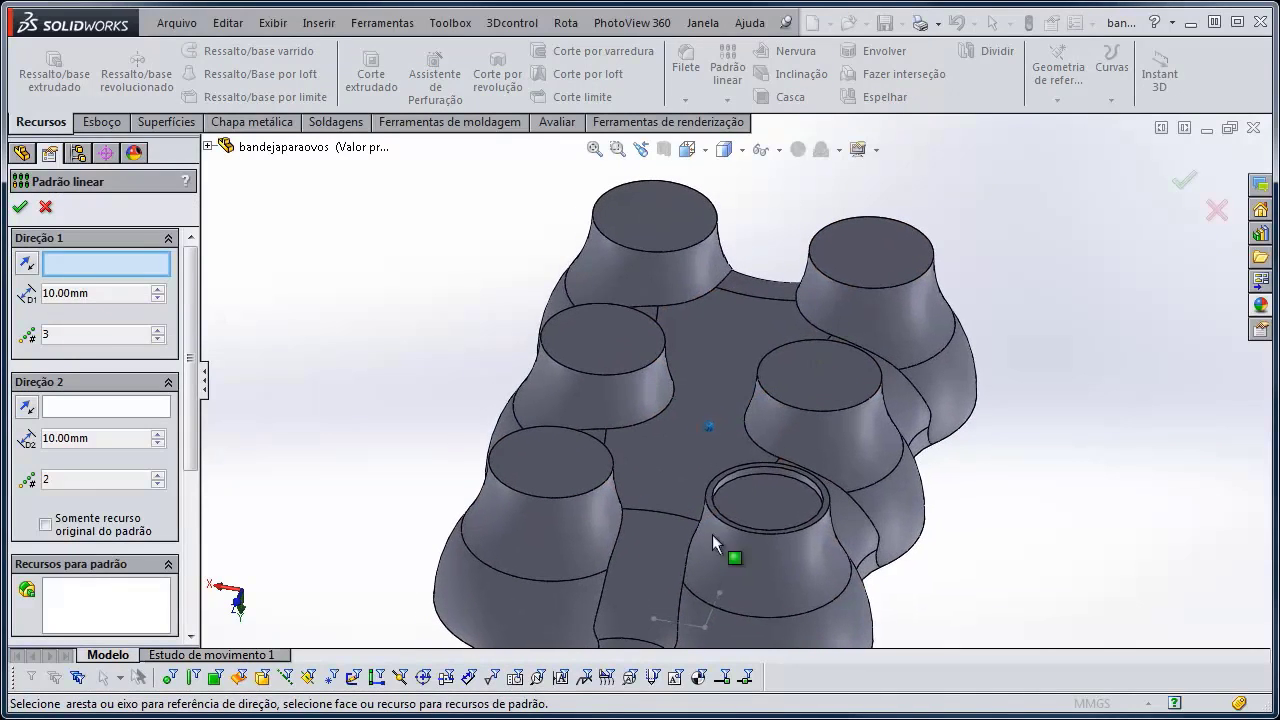
click(705, 624)
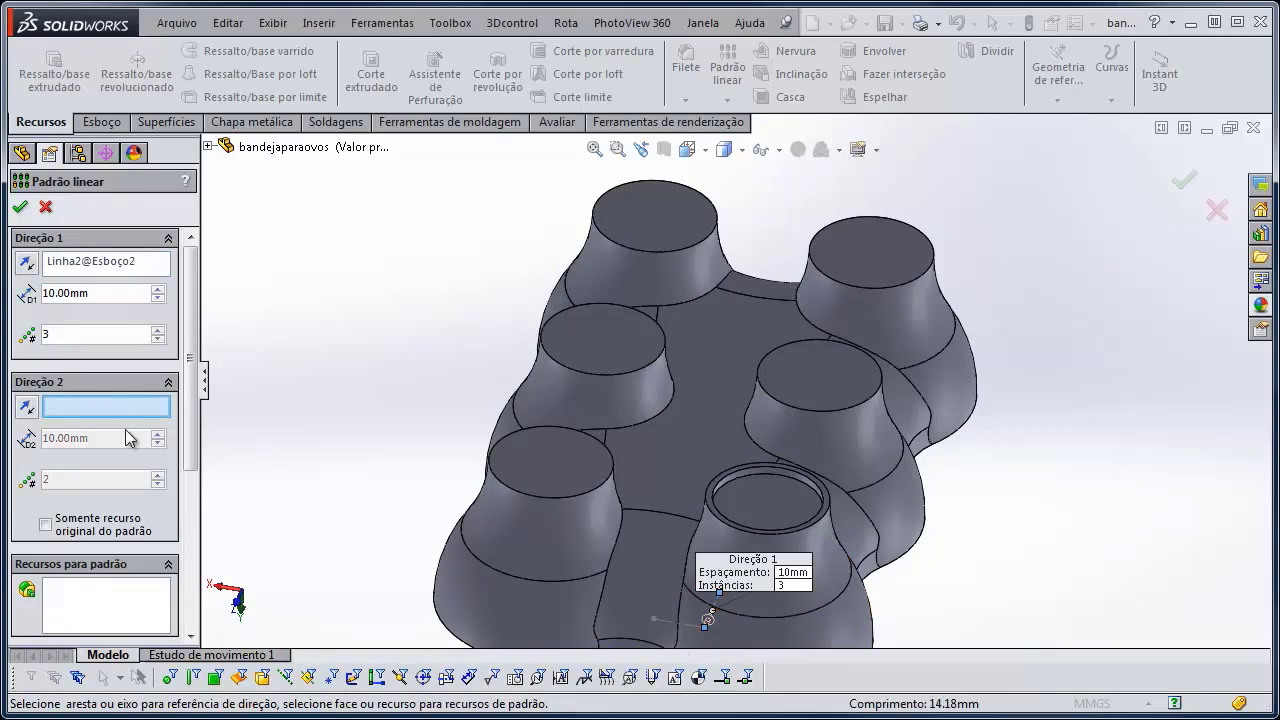
click(700, 645)
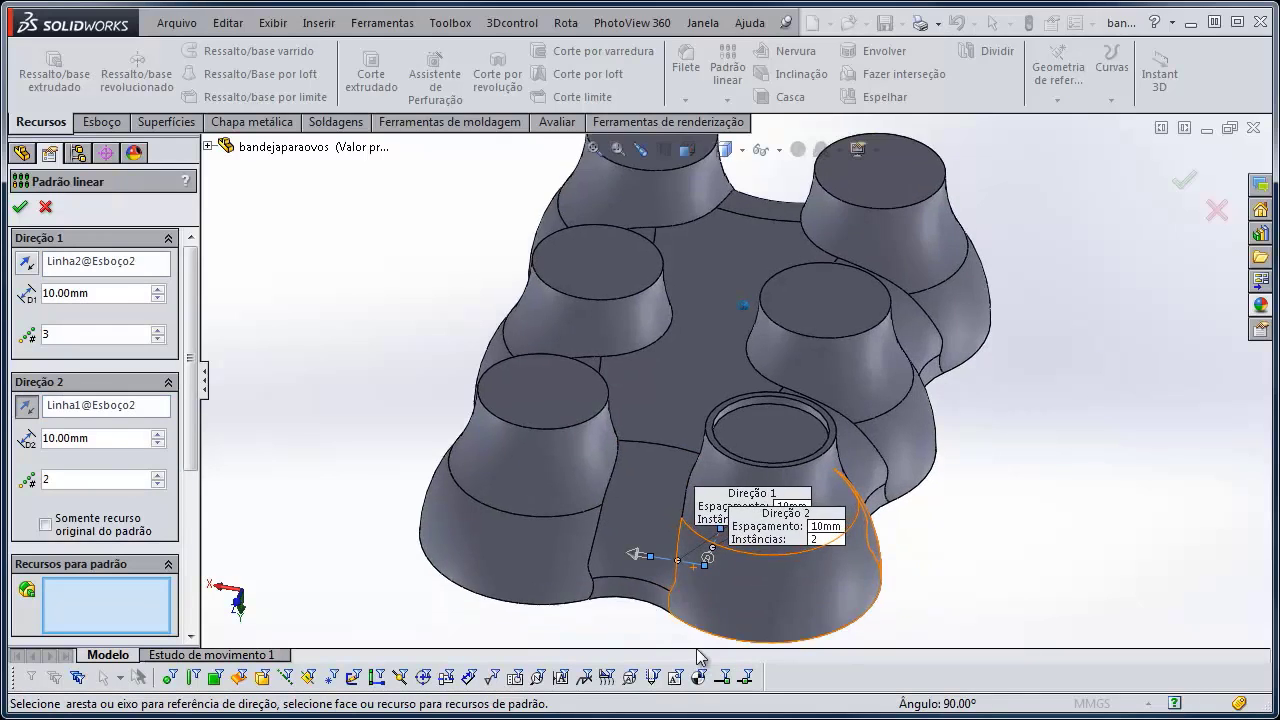
scroll(681, 585, down, 5)
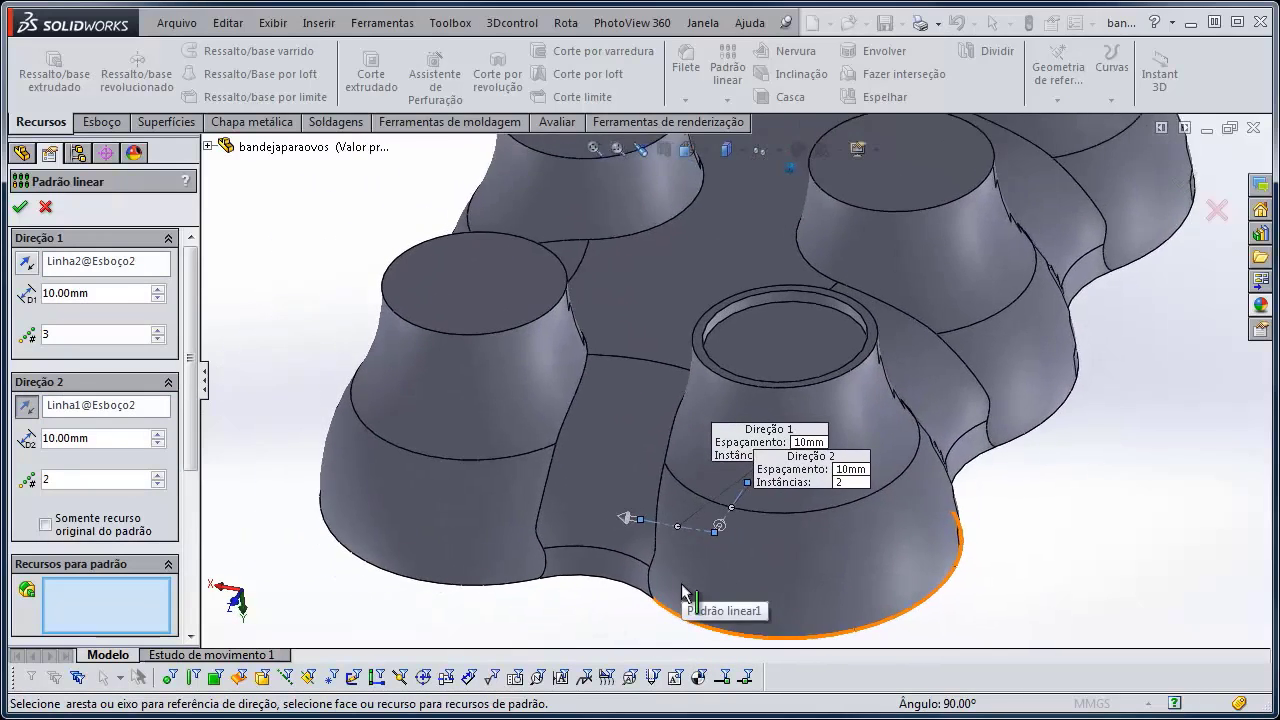
scroll(681, 590, up, 5)
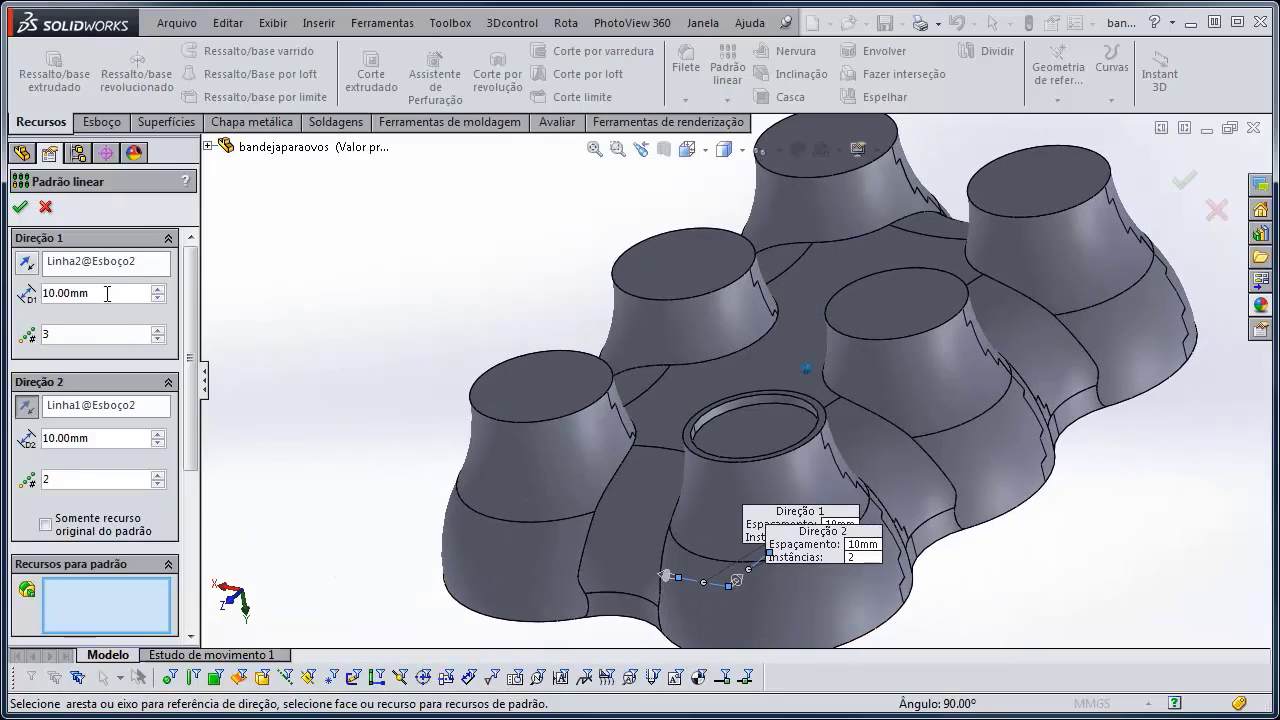
Set the linear pattern's spacing to 50 mm in both directions
text(50)
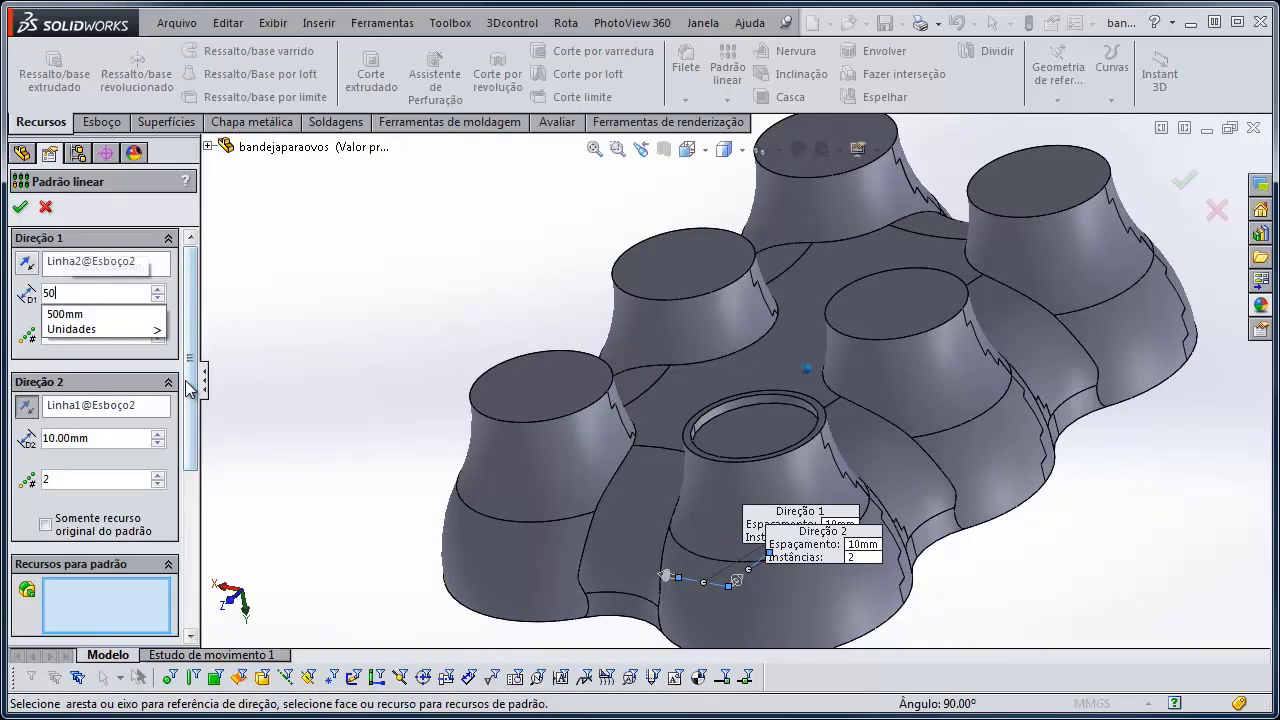
click(98, 437)
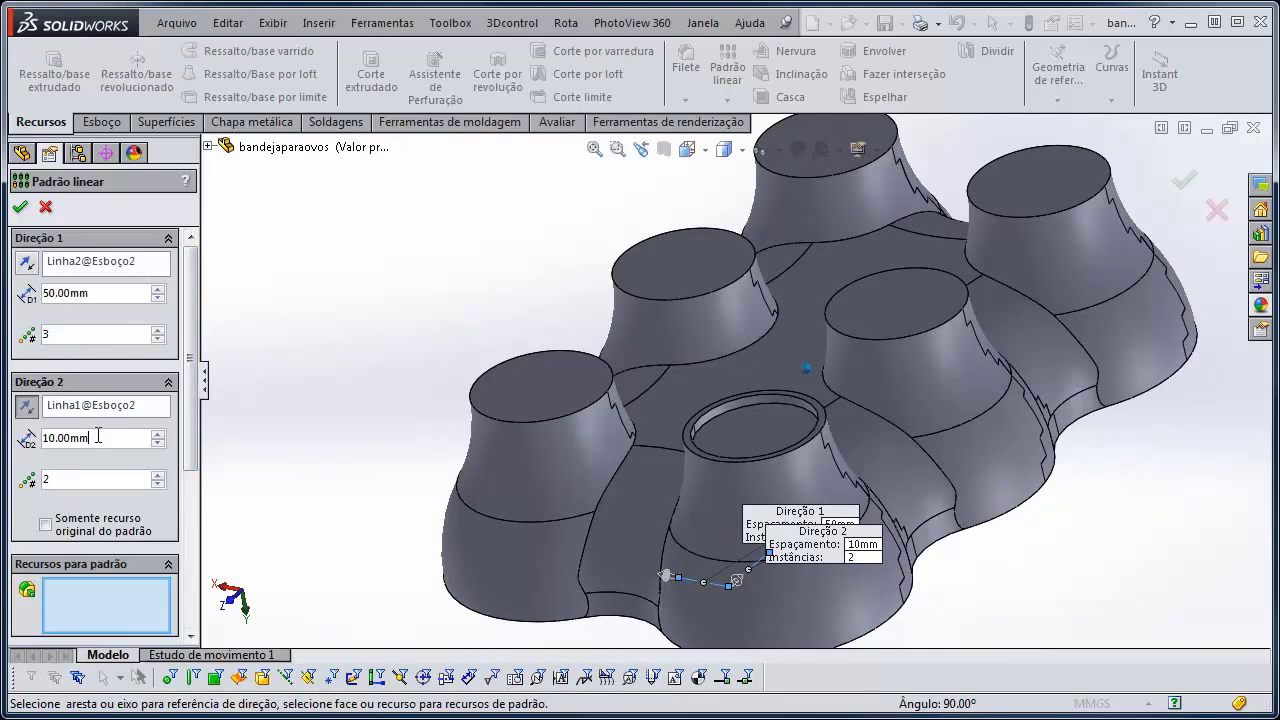
text(50)
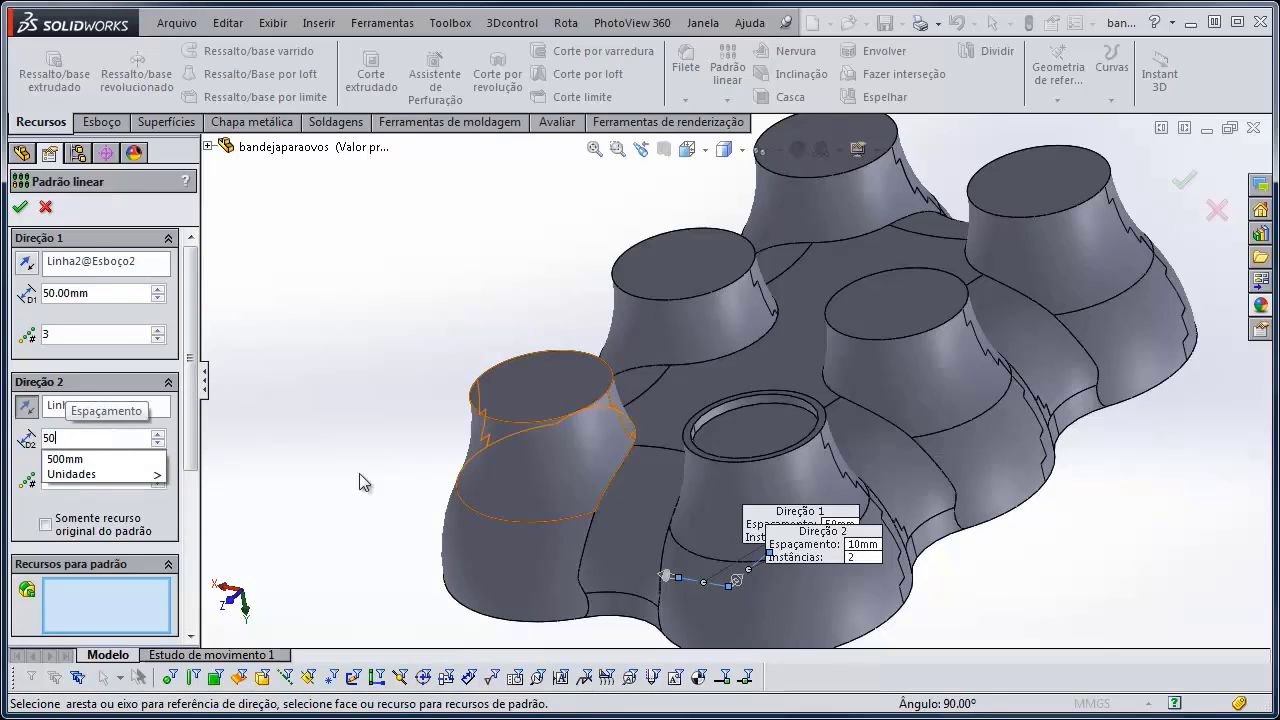
key(Return)
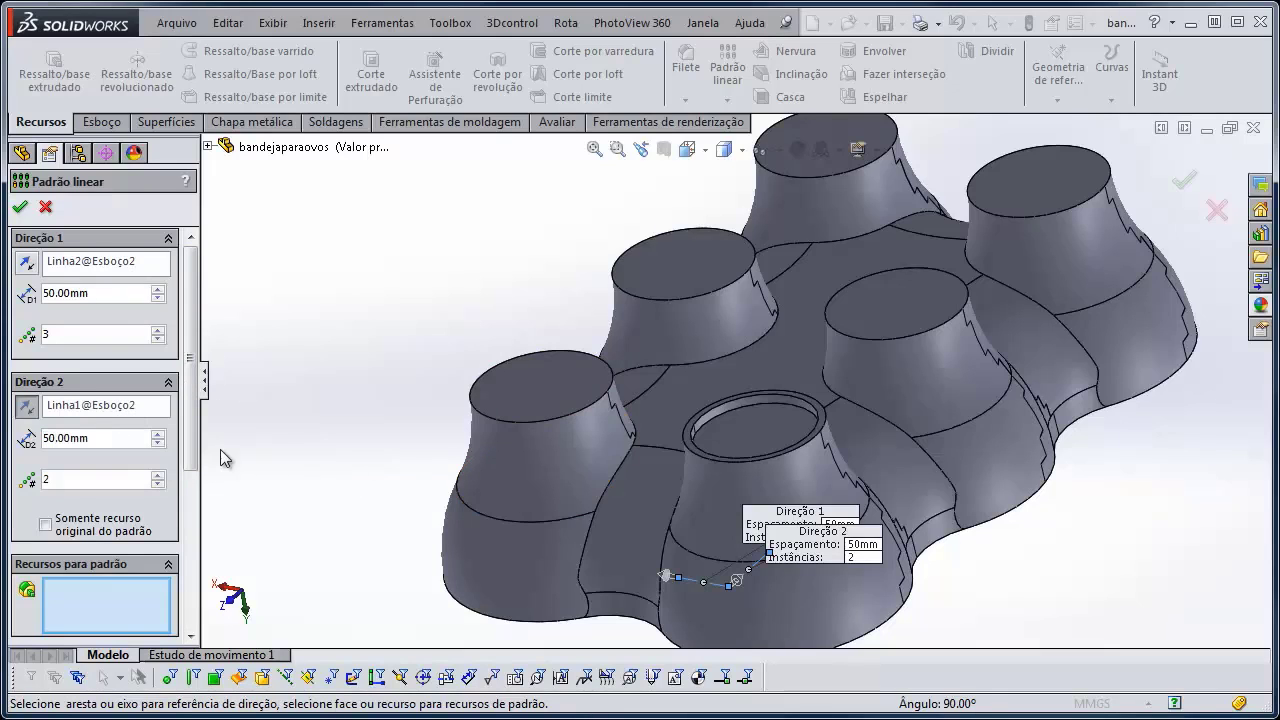
scroll(301, 427, up, 3)
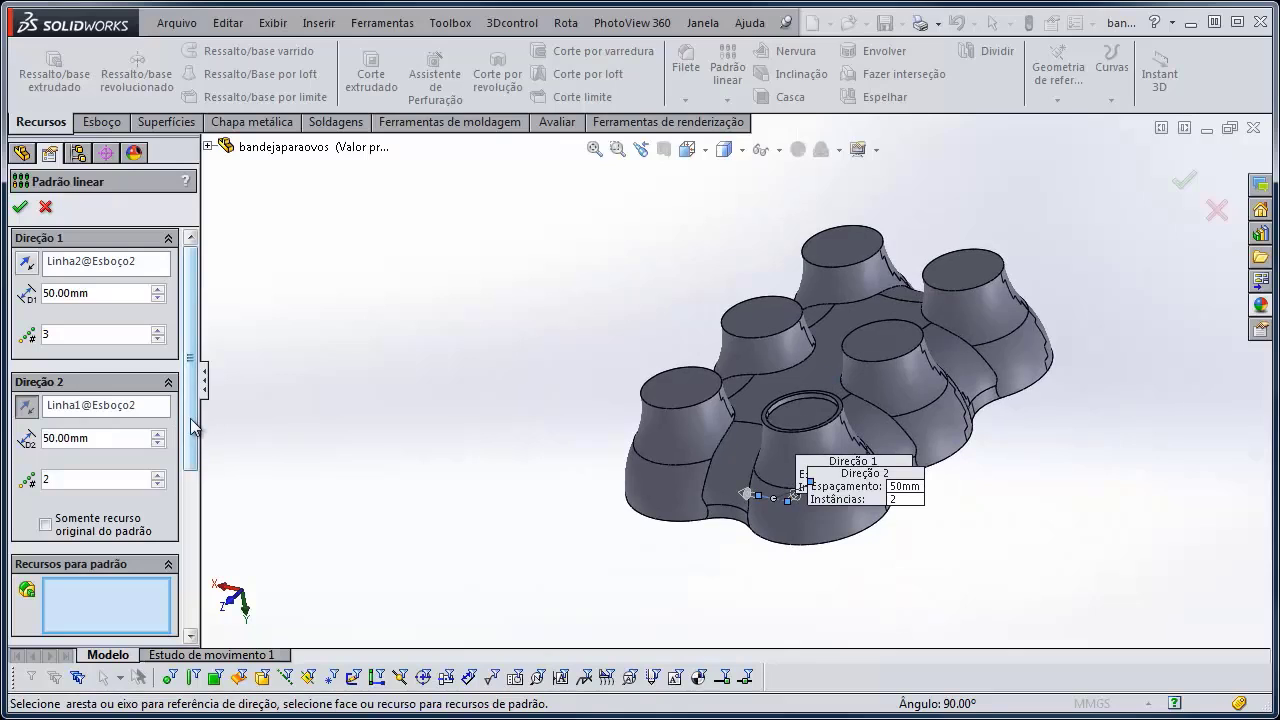
Add the extruded cut Corte-extrusão1 and the dome Domo1 as the features for the linear pattern
drag(190, 428, 193, 460)
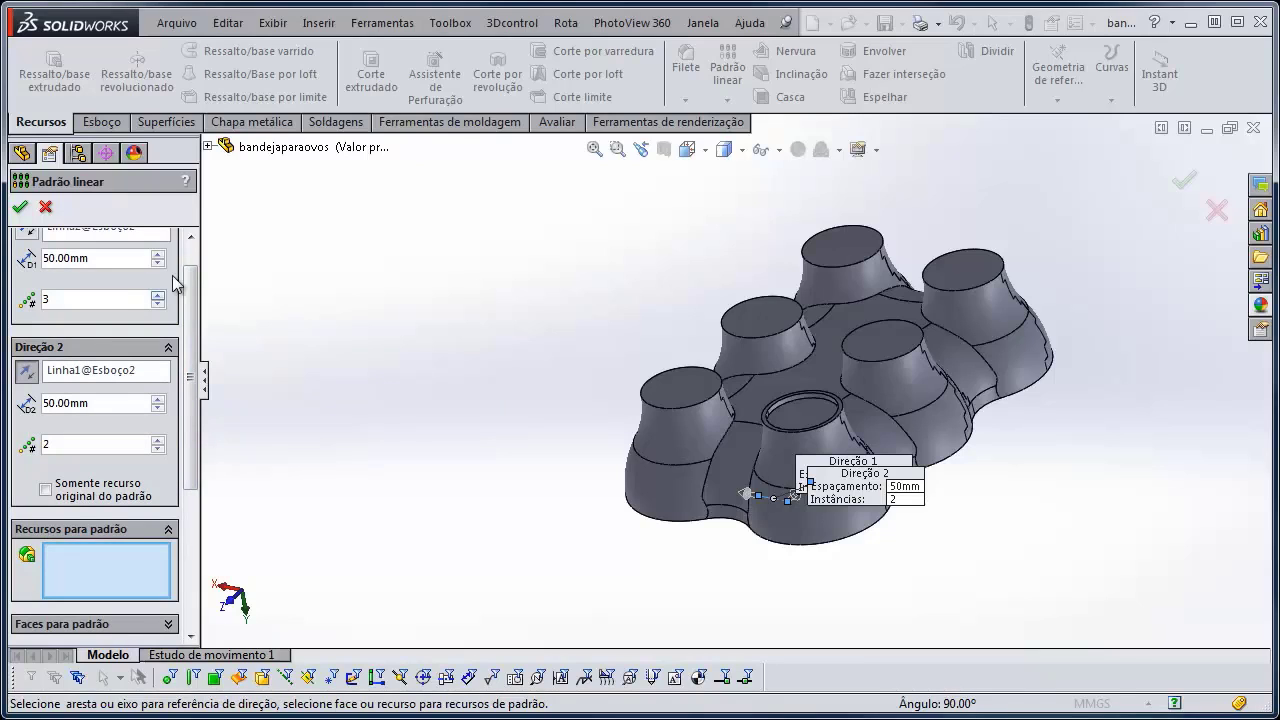
click(207, 147)
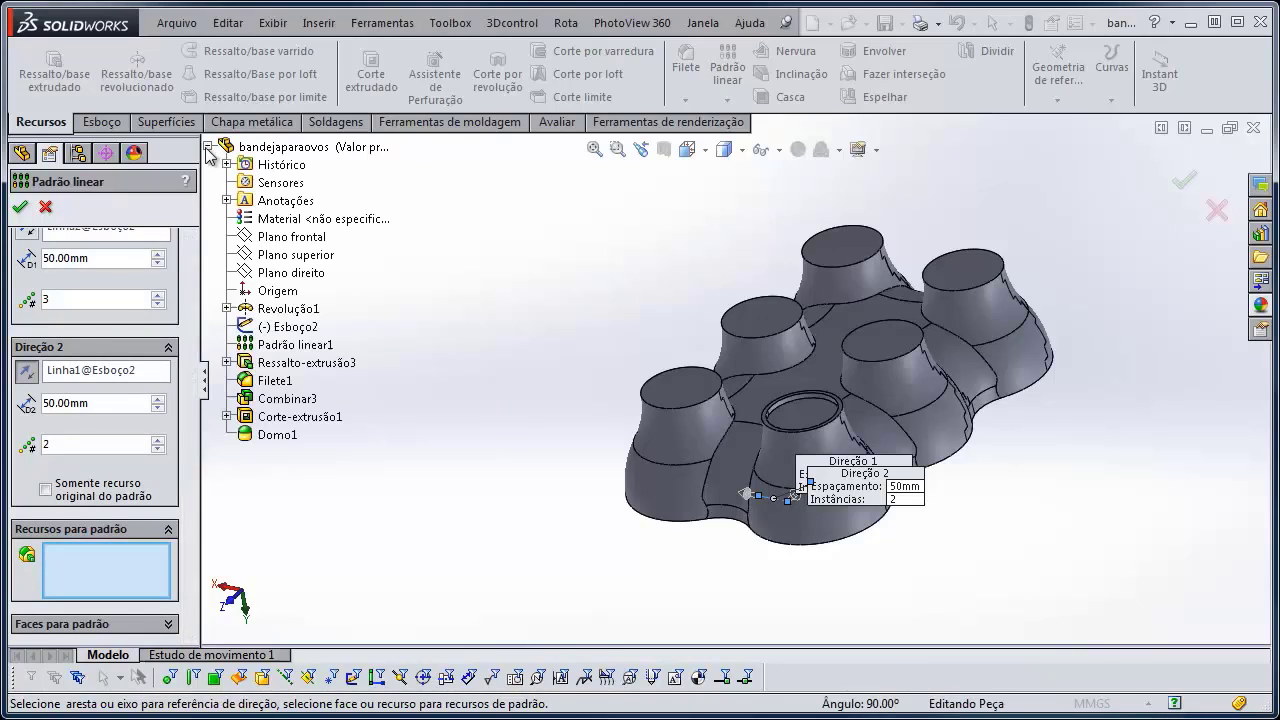
click(300, 417)
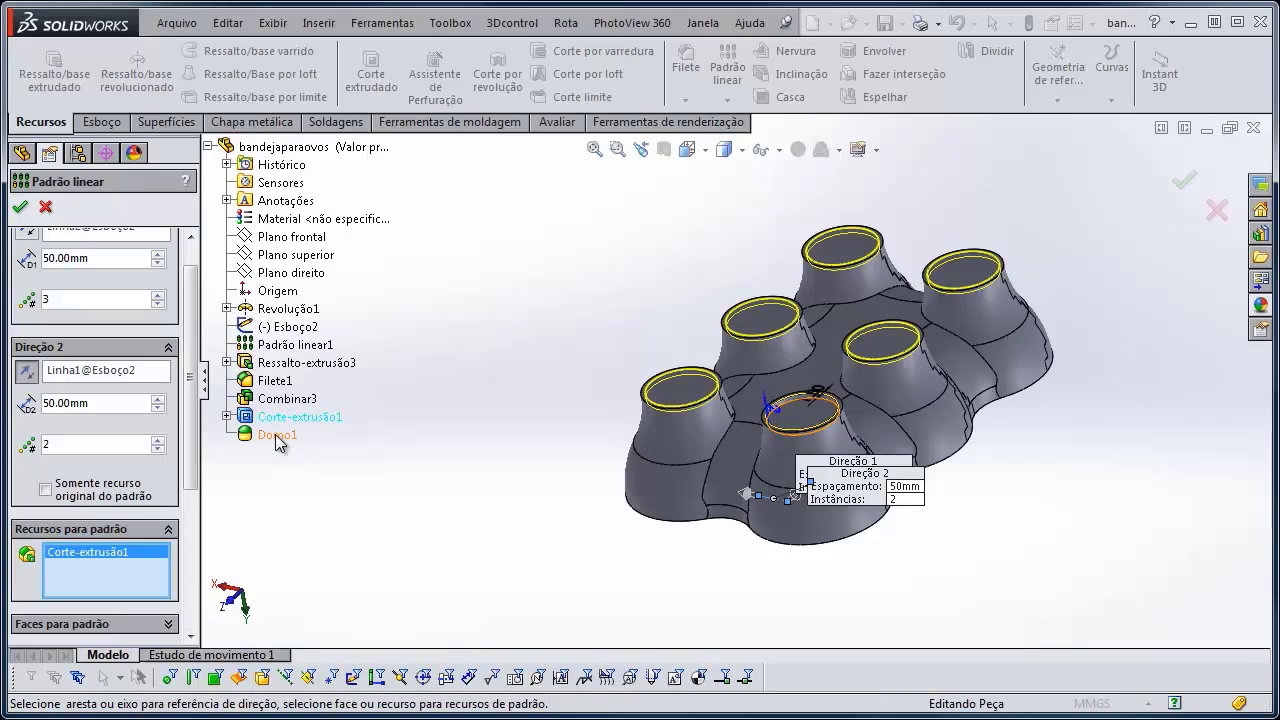
click(277, 436)
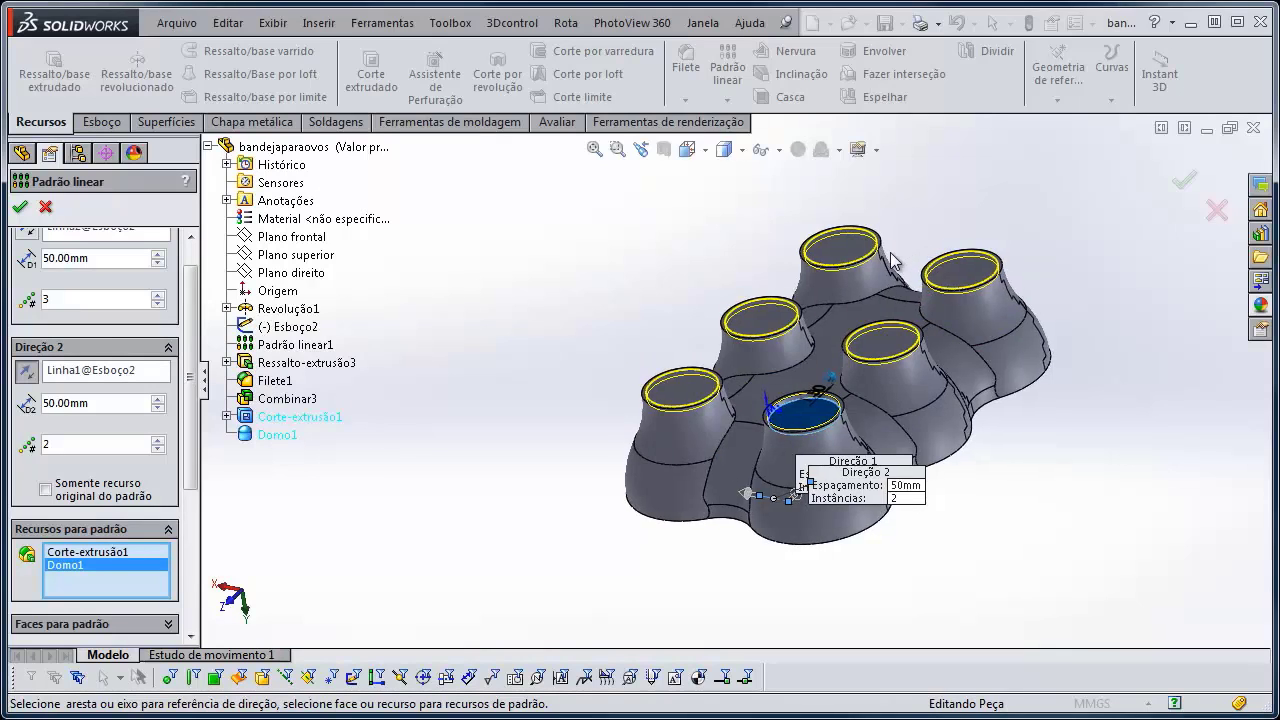
Try reversing pattern direction 1 and direction 2 in turn, flipping each back to its original orientation
middle_drag(889, 253, 799, 400)
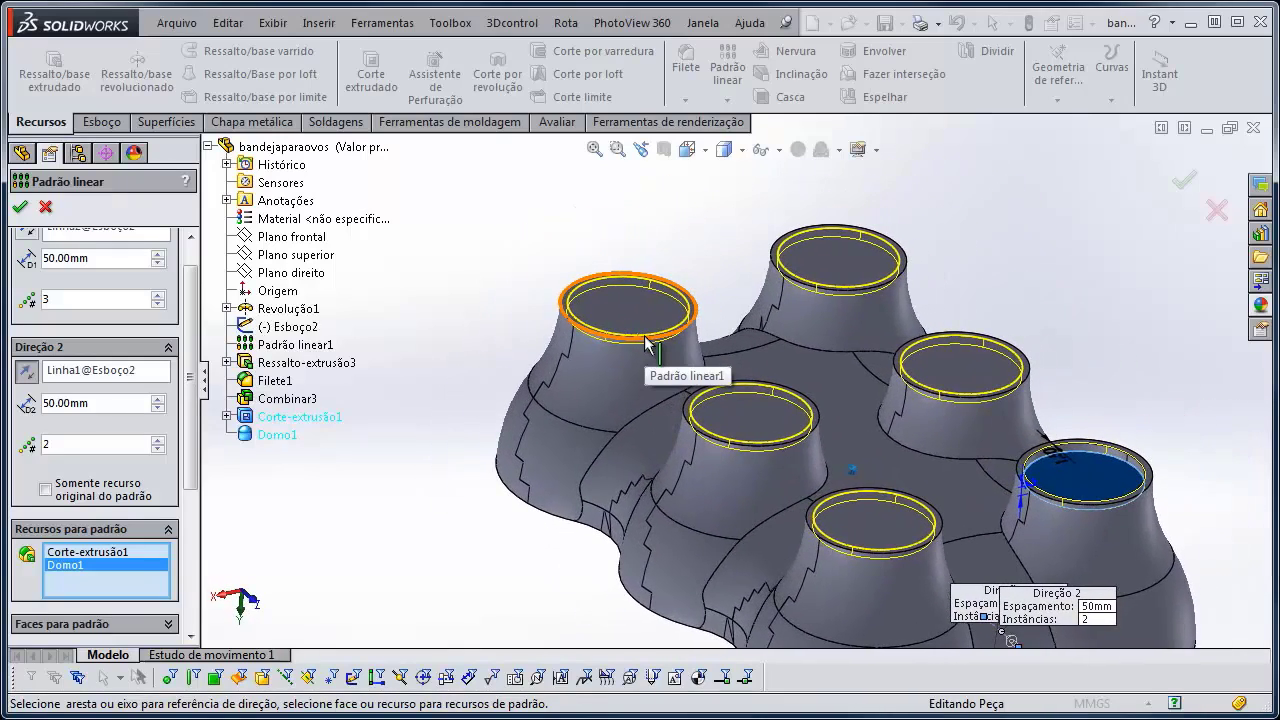
scroll(188, 328, up, 1)
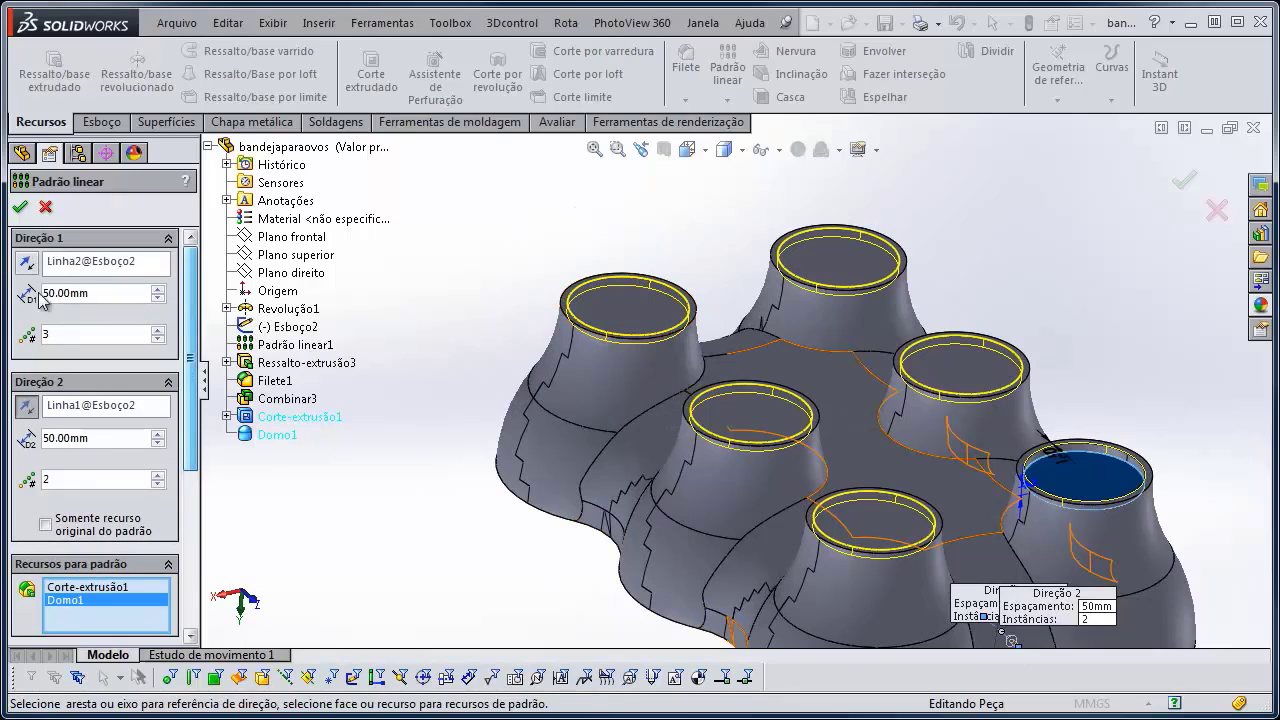
click(27, 264)
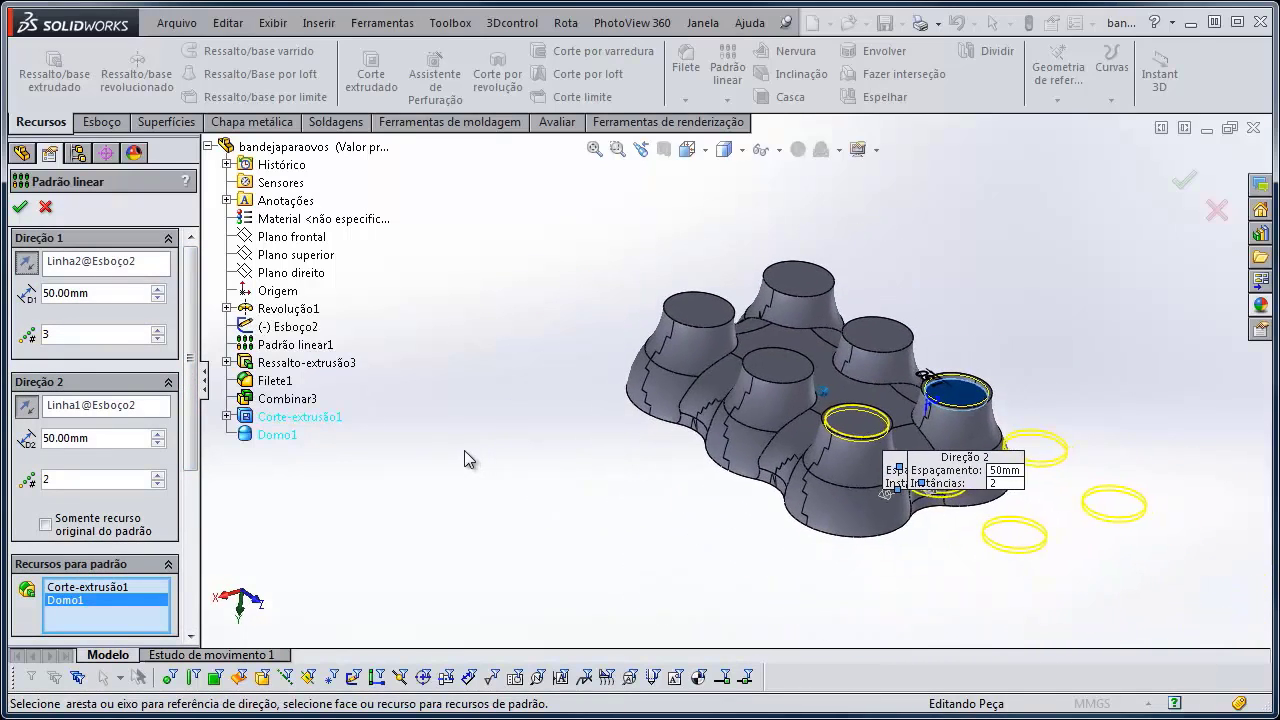
click(28, 264)
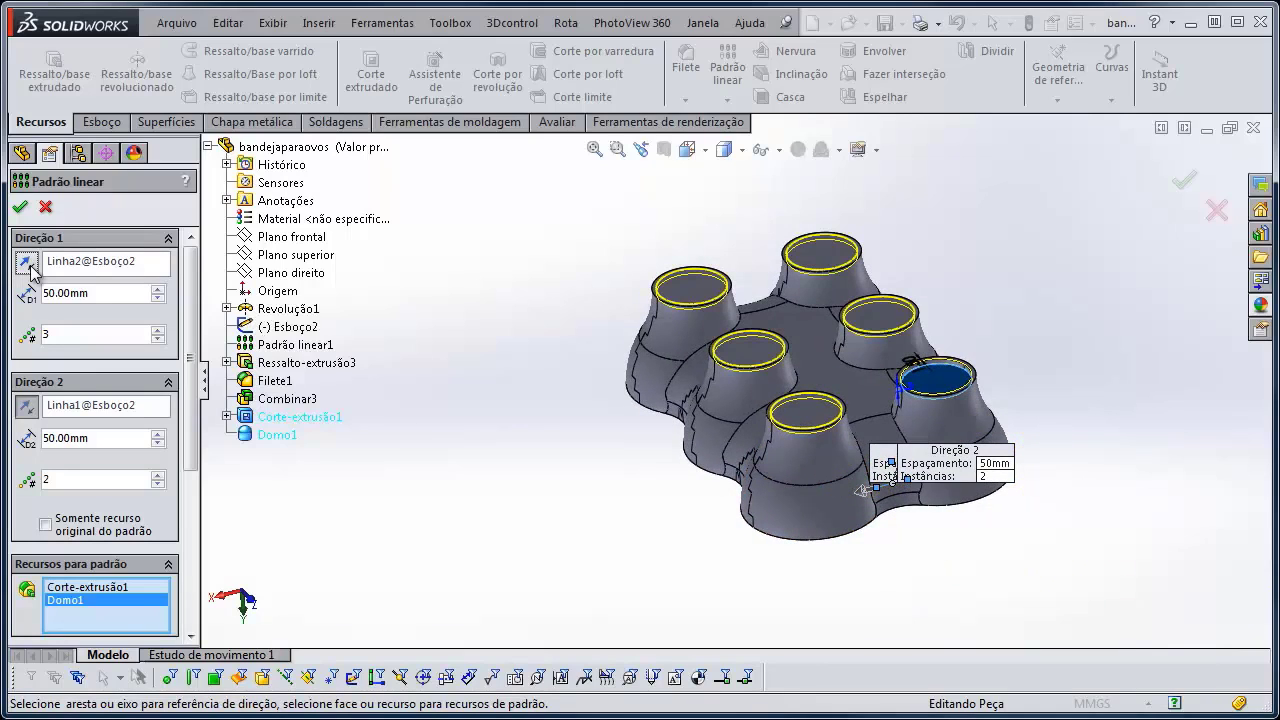
click(27, 407)
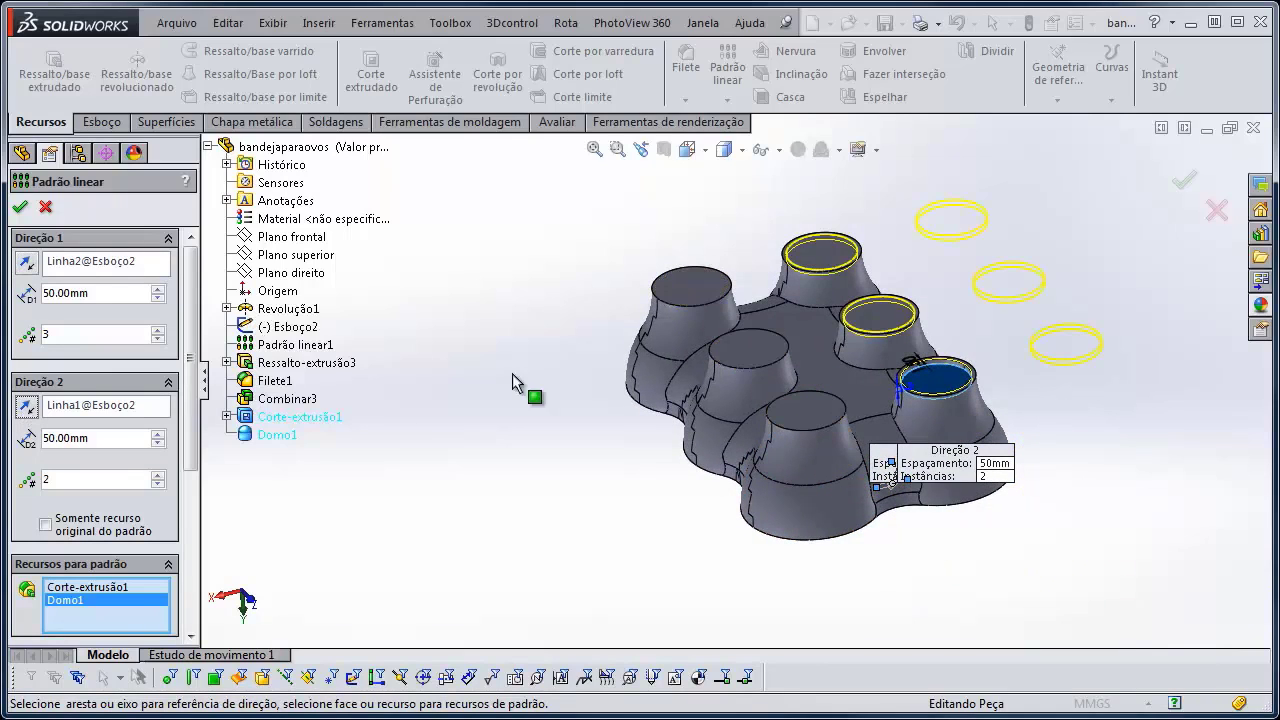
click(27, 407)
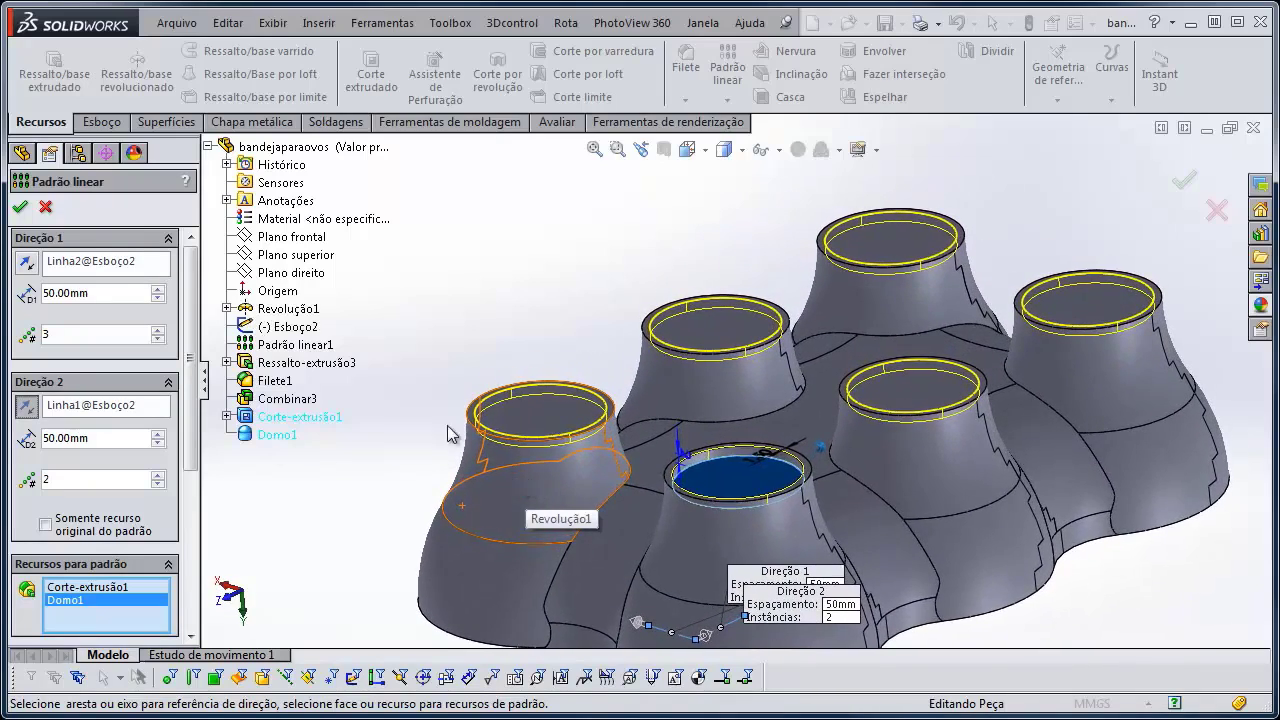
Set the linear pattern to full preview (Visualização completa) and create the patterned cuts and domes on the cups
click(59, 334)
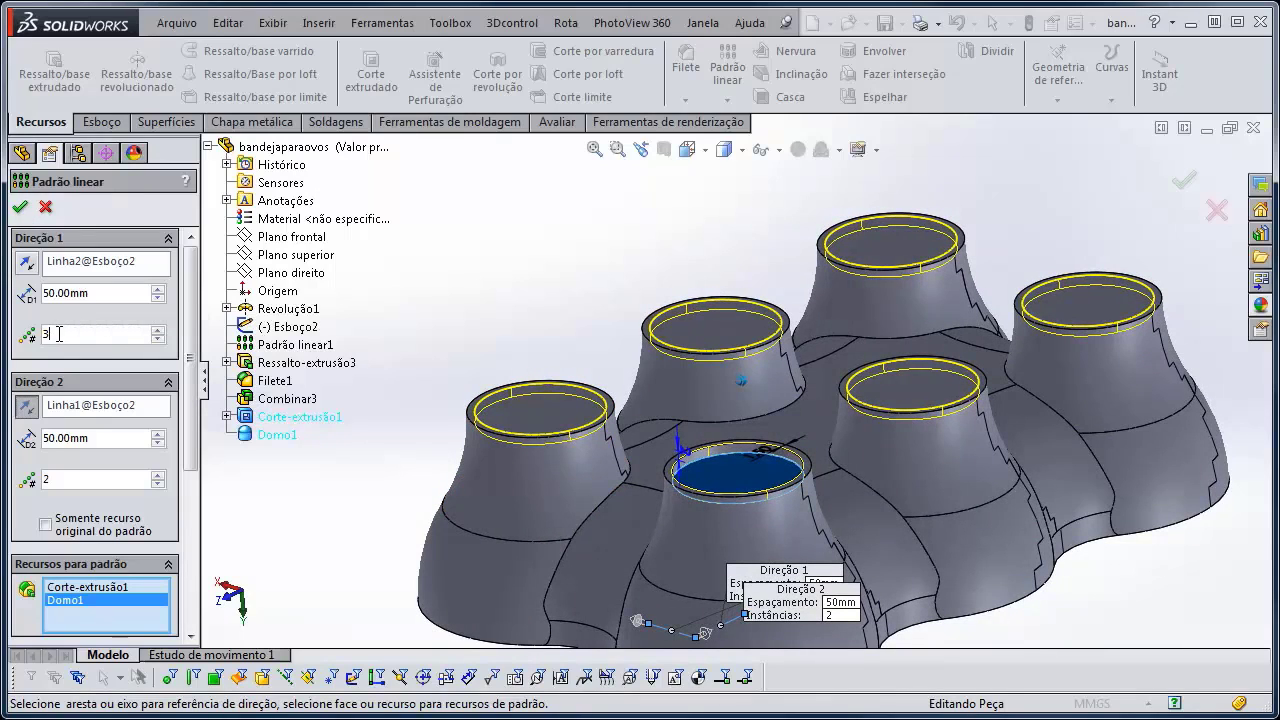
click(70, 478)
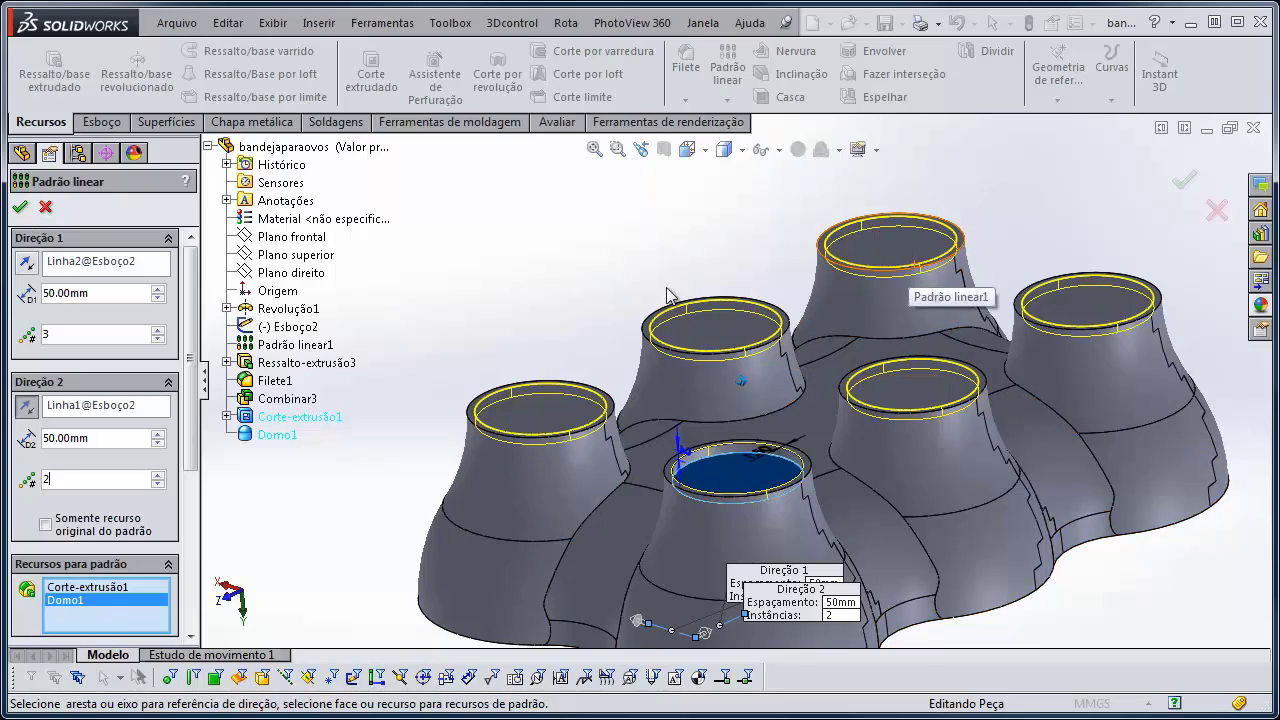
drag(194, 394, 205, 563)
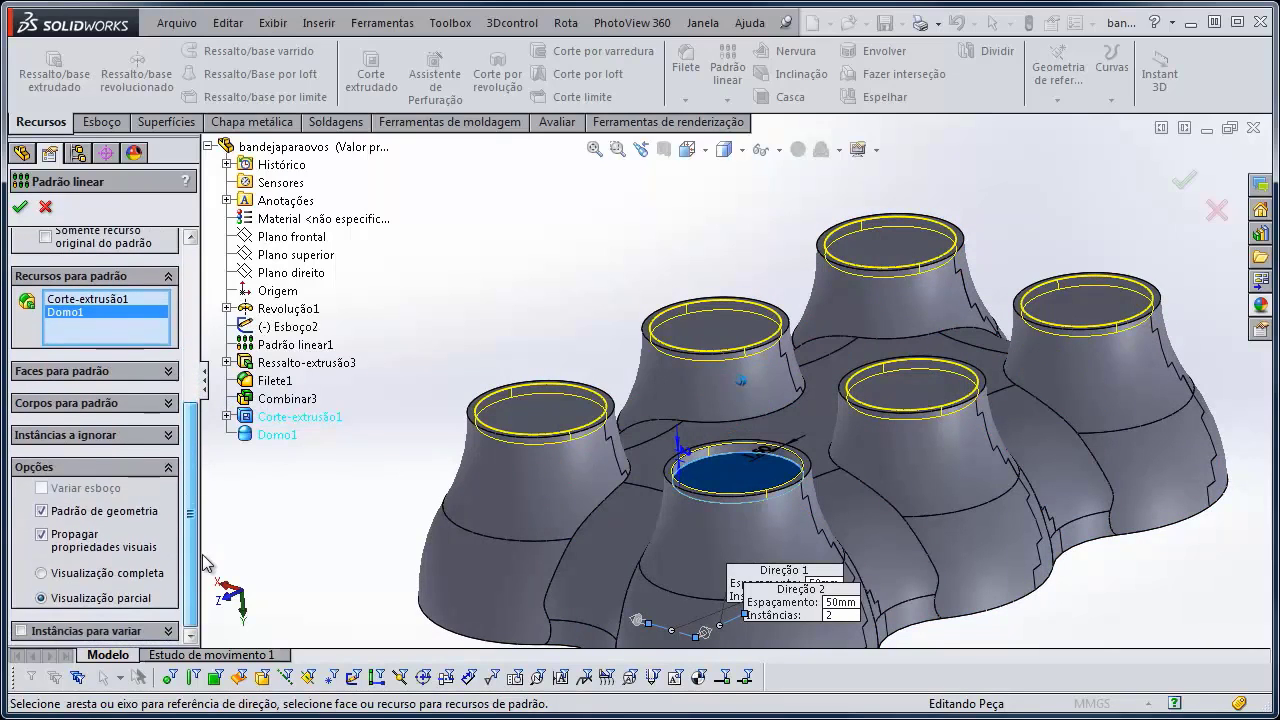
click(93, 576)
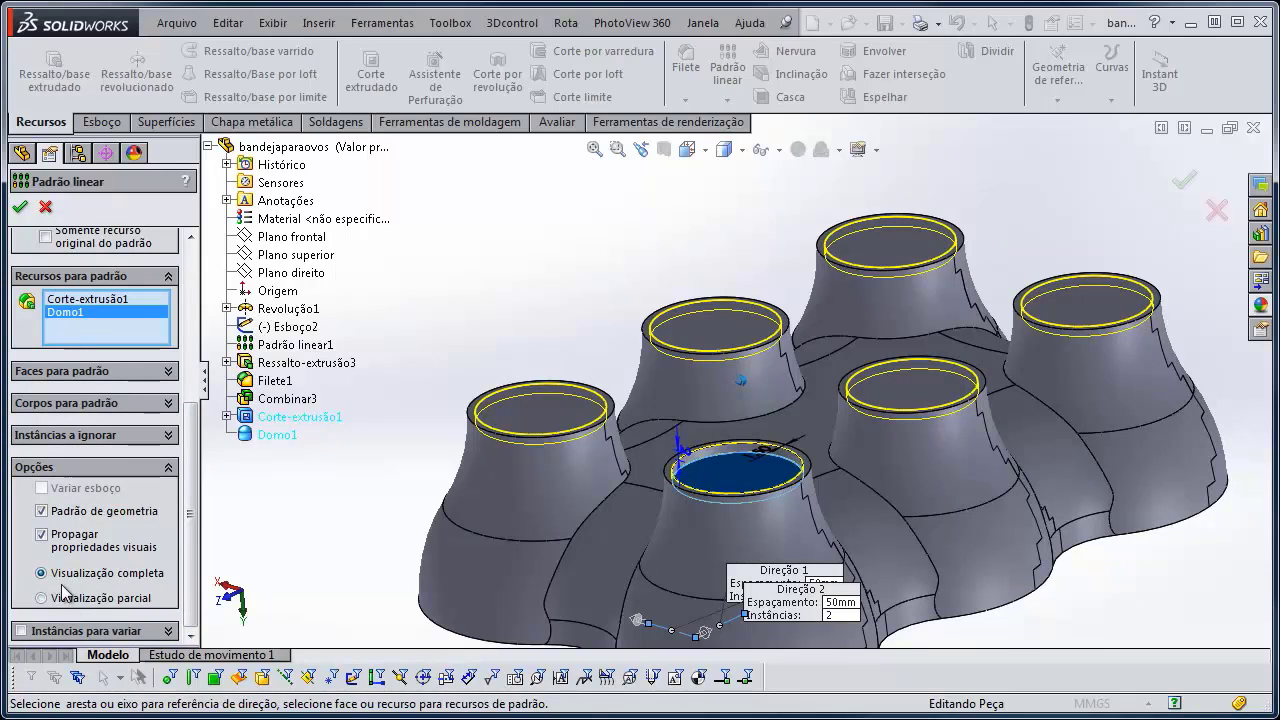
drag(190, 546, 191, 376)
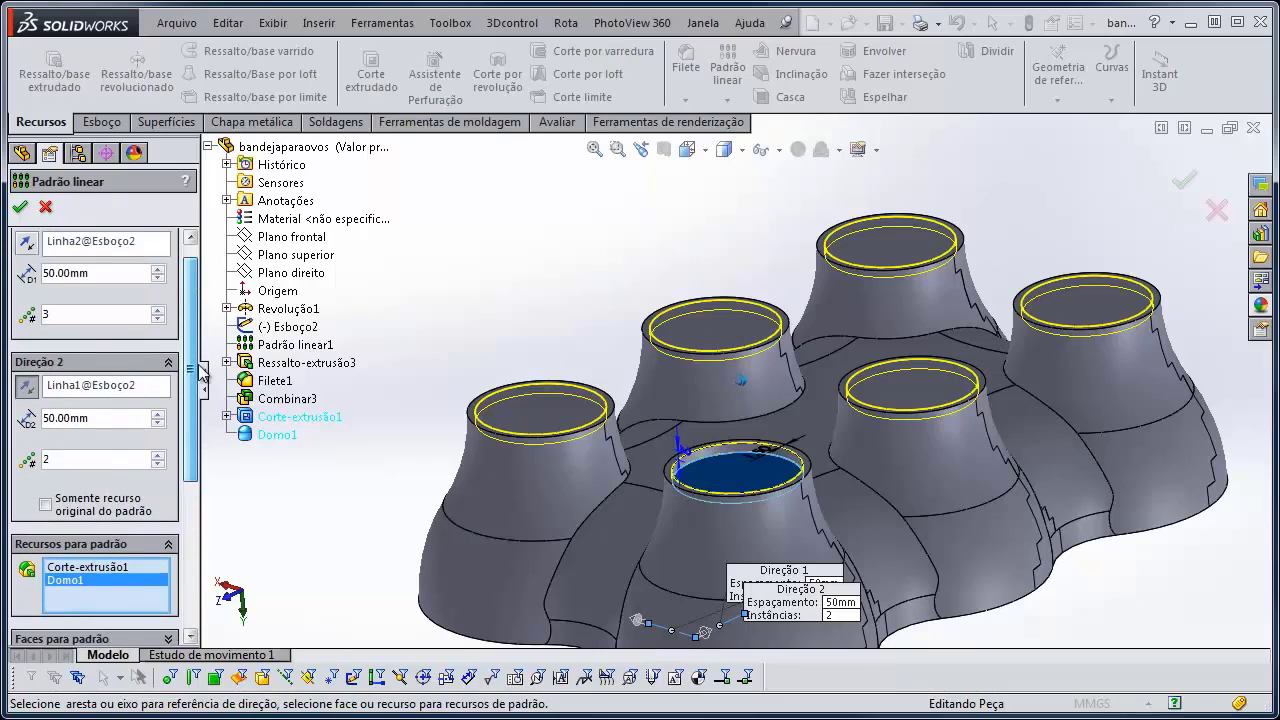
click(20, 208)
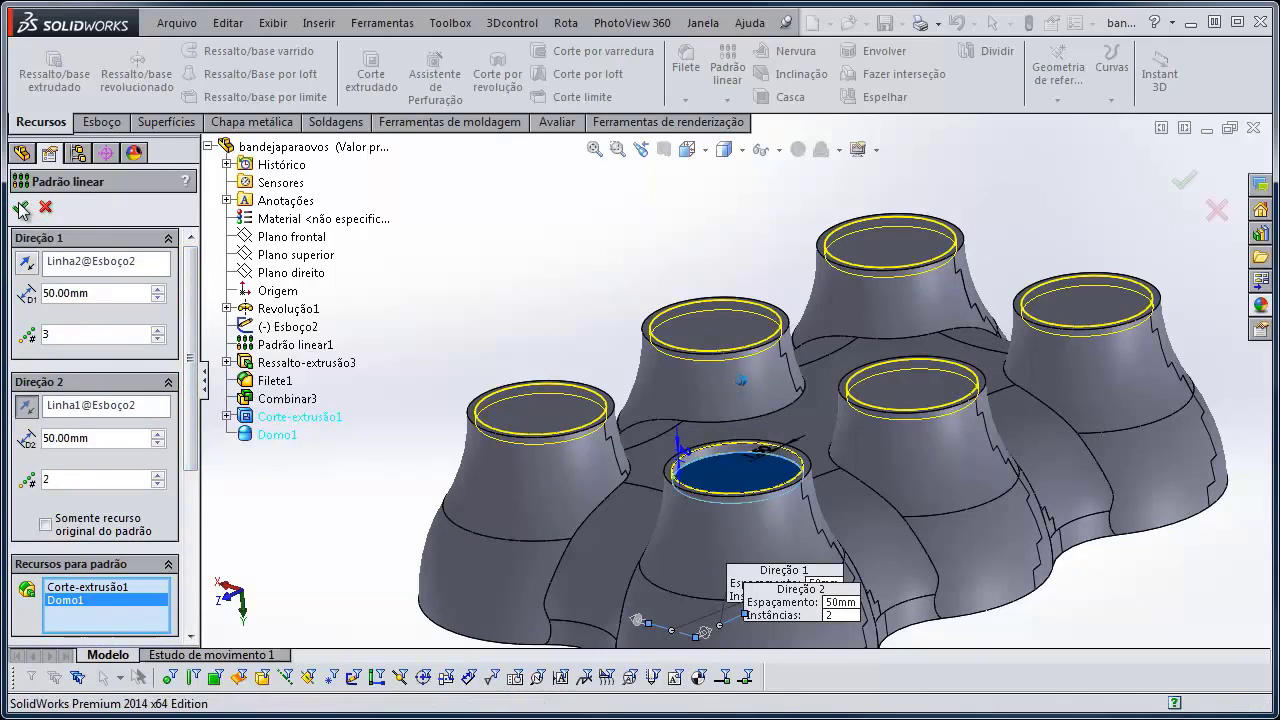
click(107, 500)
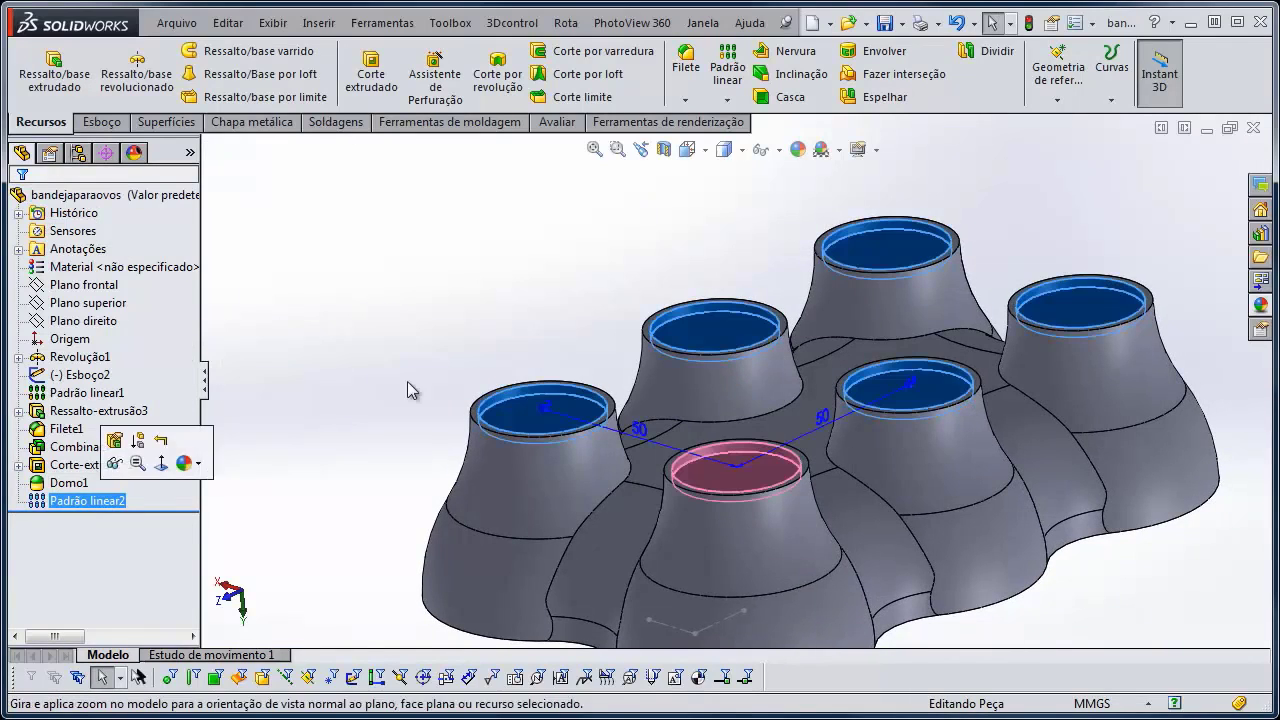
click(435, 327)
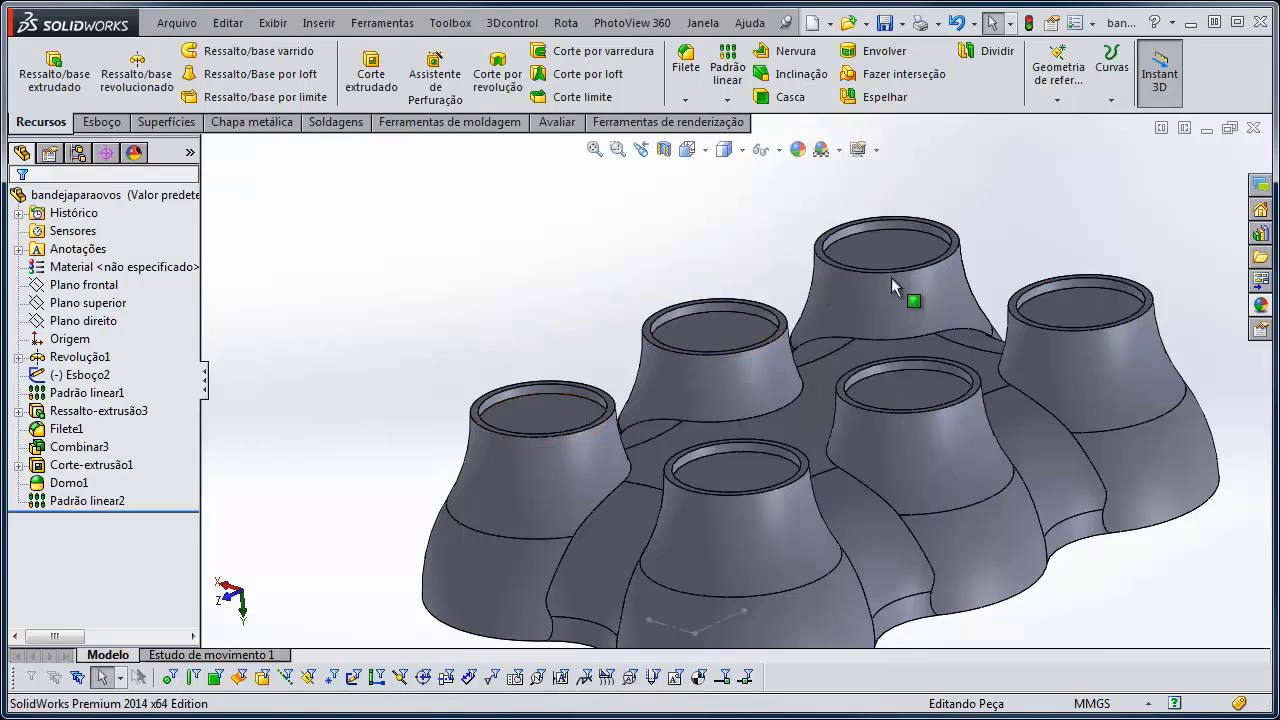
Start a shell with 2 mm thickness and choose the tray's large flat face as the face to remove
middle_drag(930, 275, 357, 323)
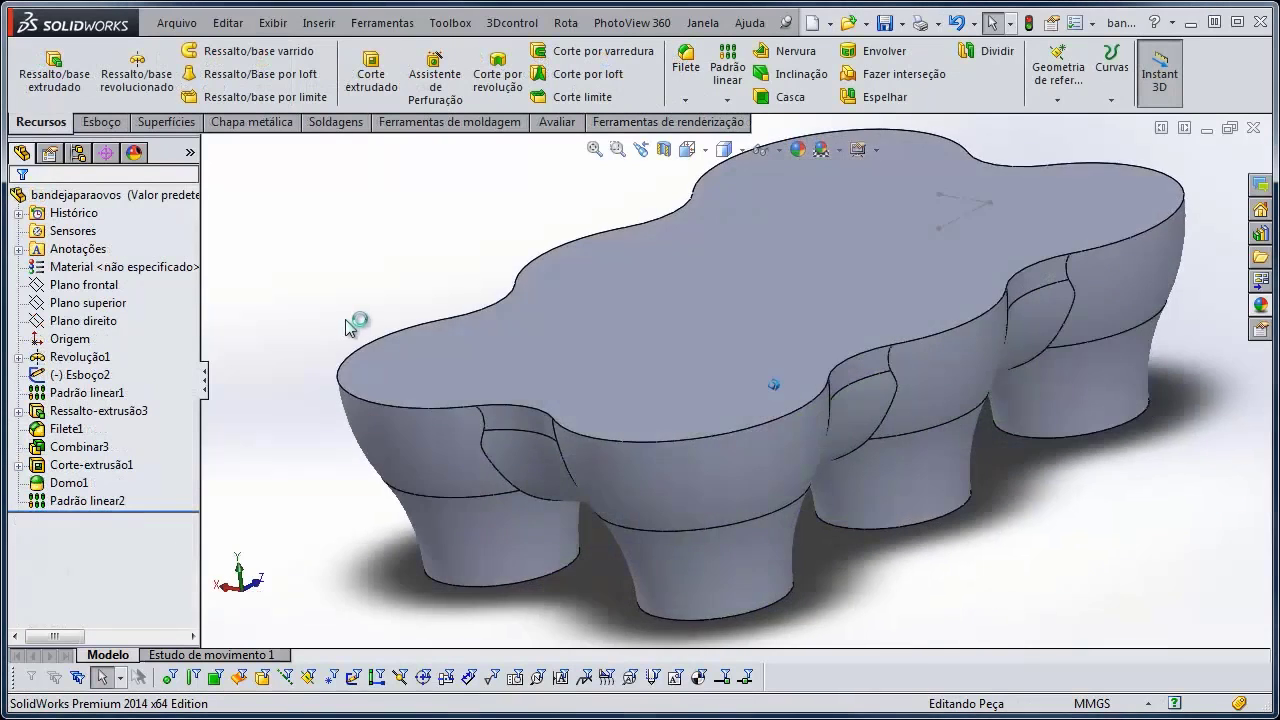
scroll(348, 318, down, 5)
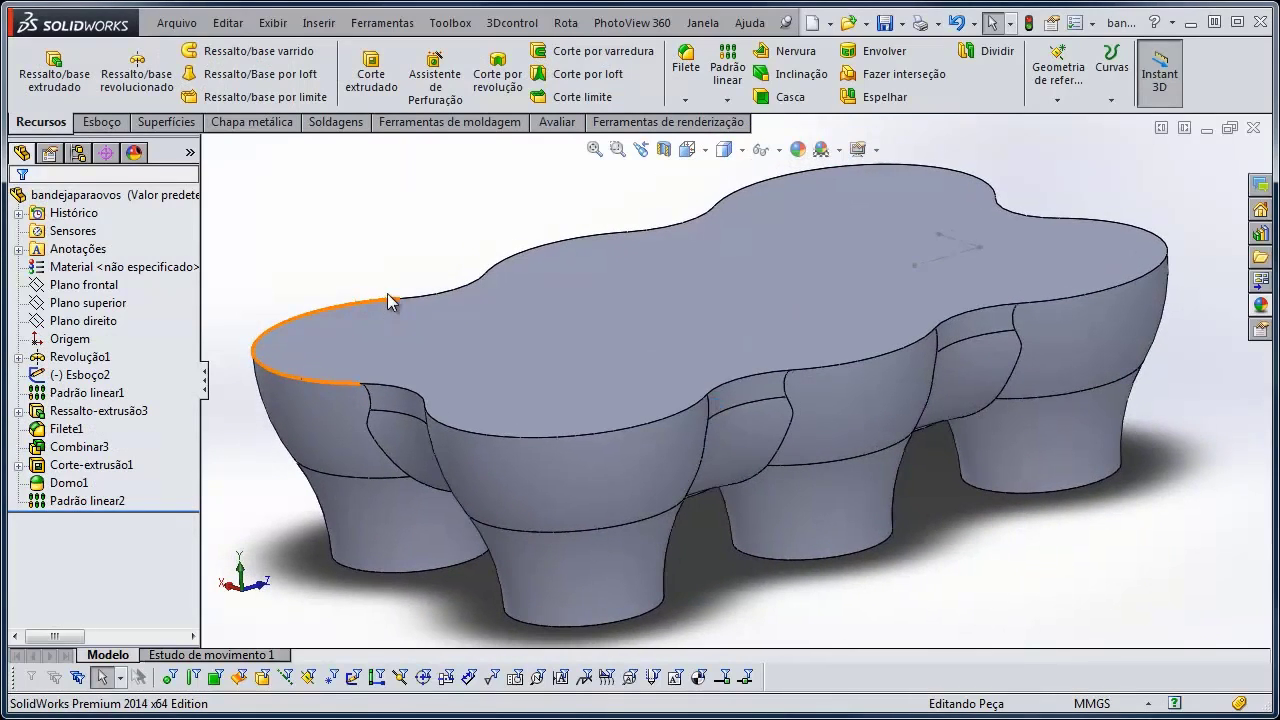
middle_drag(386, 296, 346, 294)
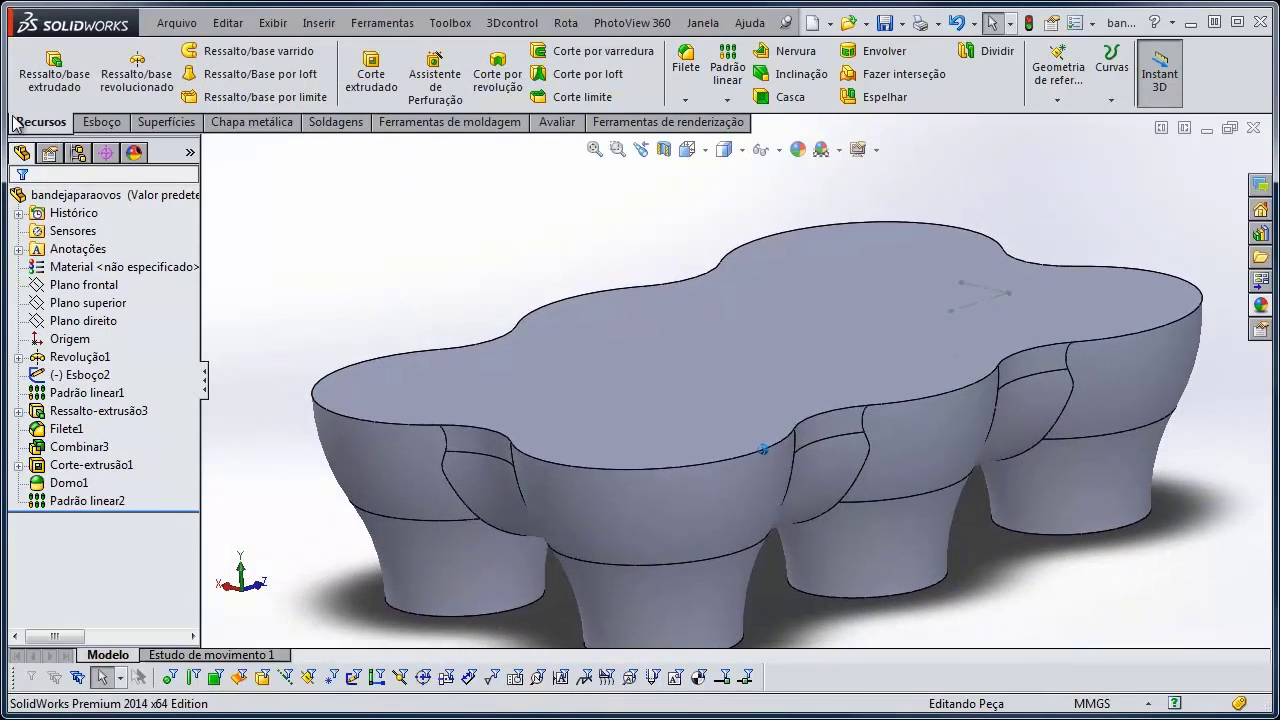
click(790, 97)
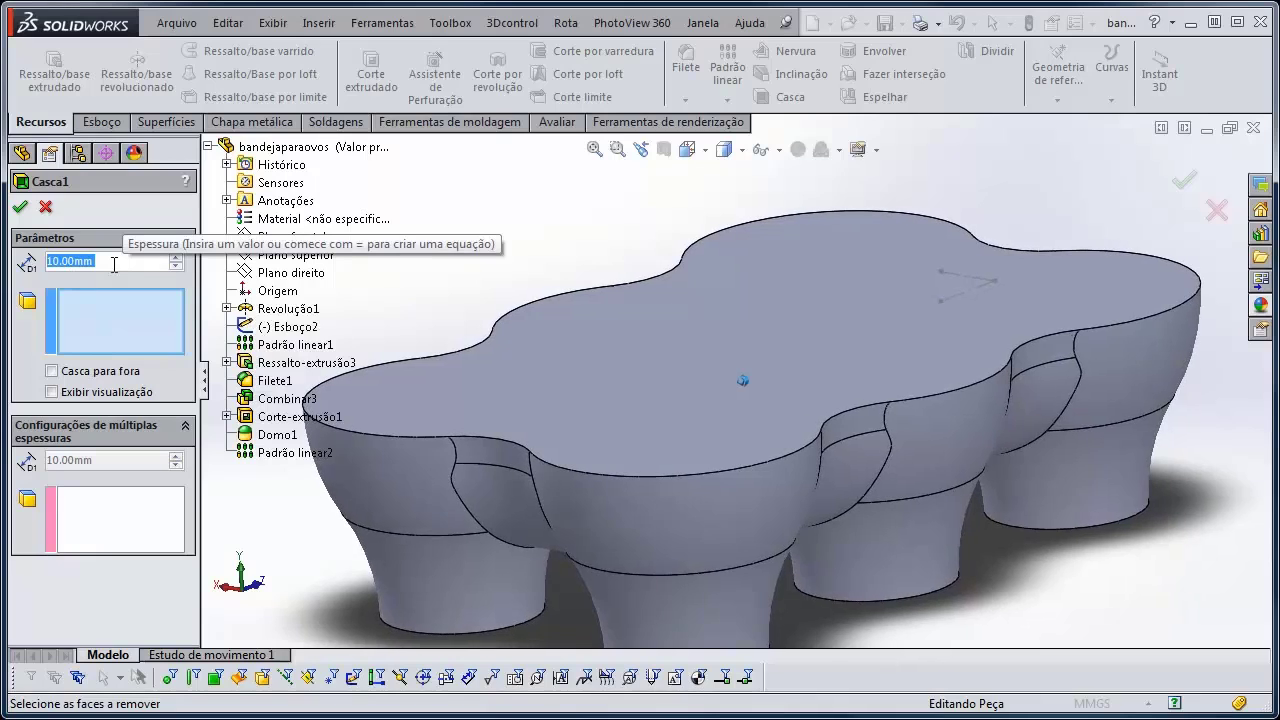
text(2)
key(Return)
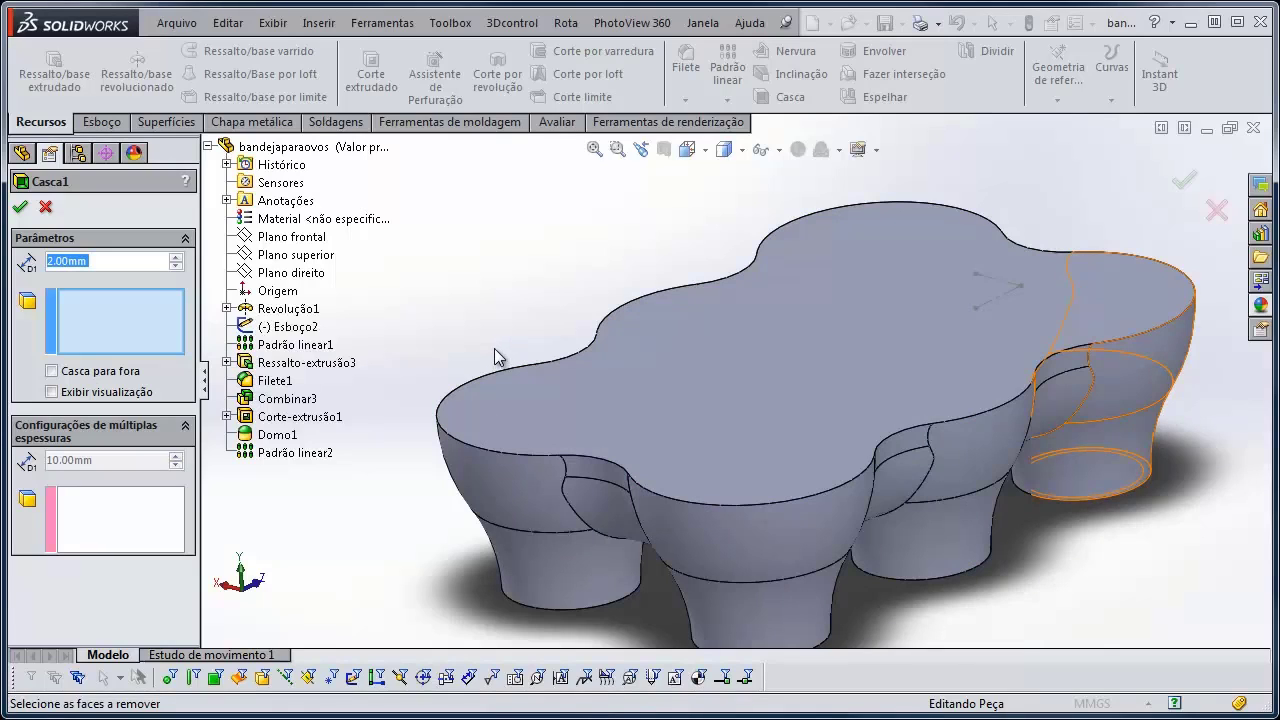
click(581, 383)
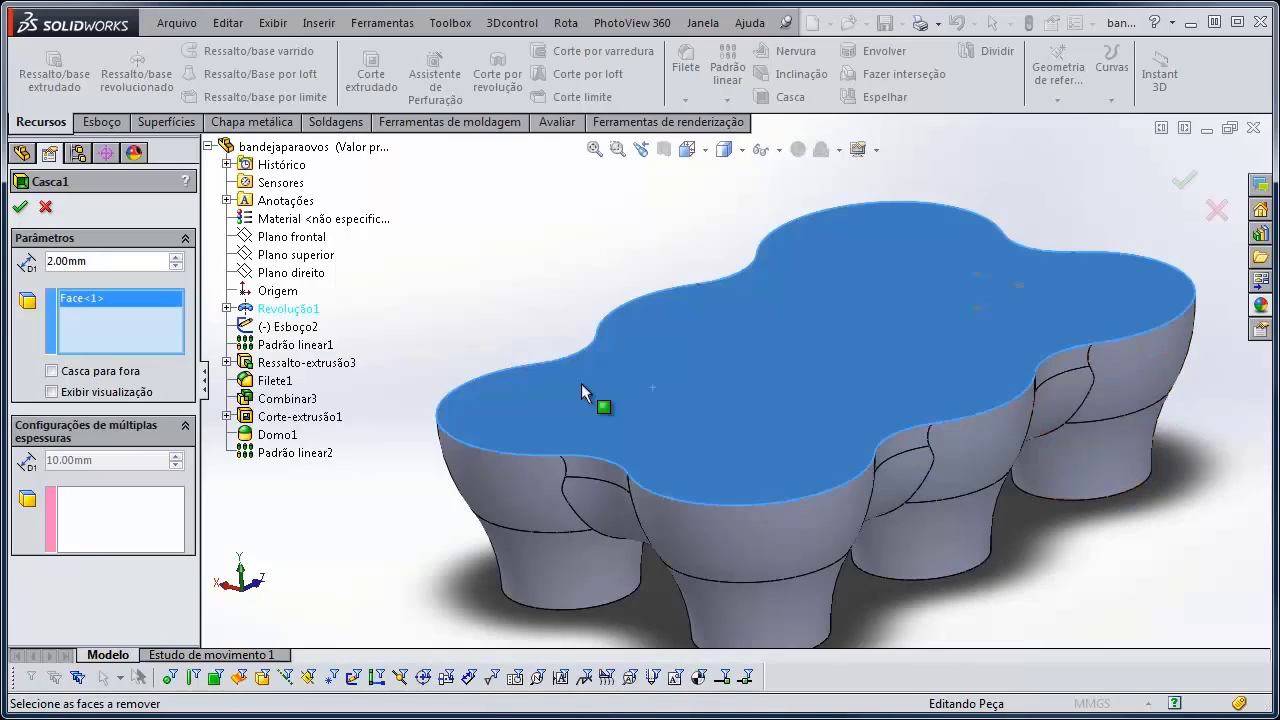
Turn on the shell preview and compare the outward shell option, keeping the shell inward
middle_drag(876, 305, 558, 426)
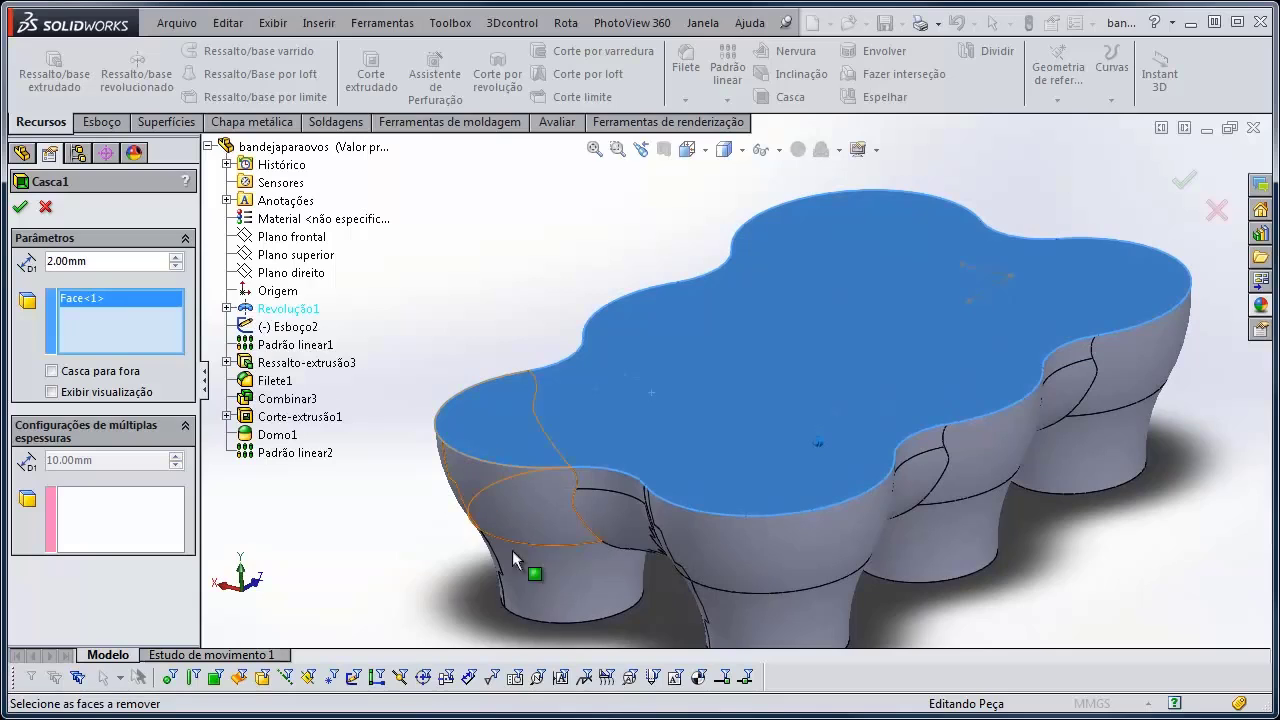
middle_drag(869, 543, 400, 405)
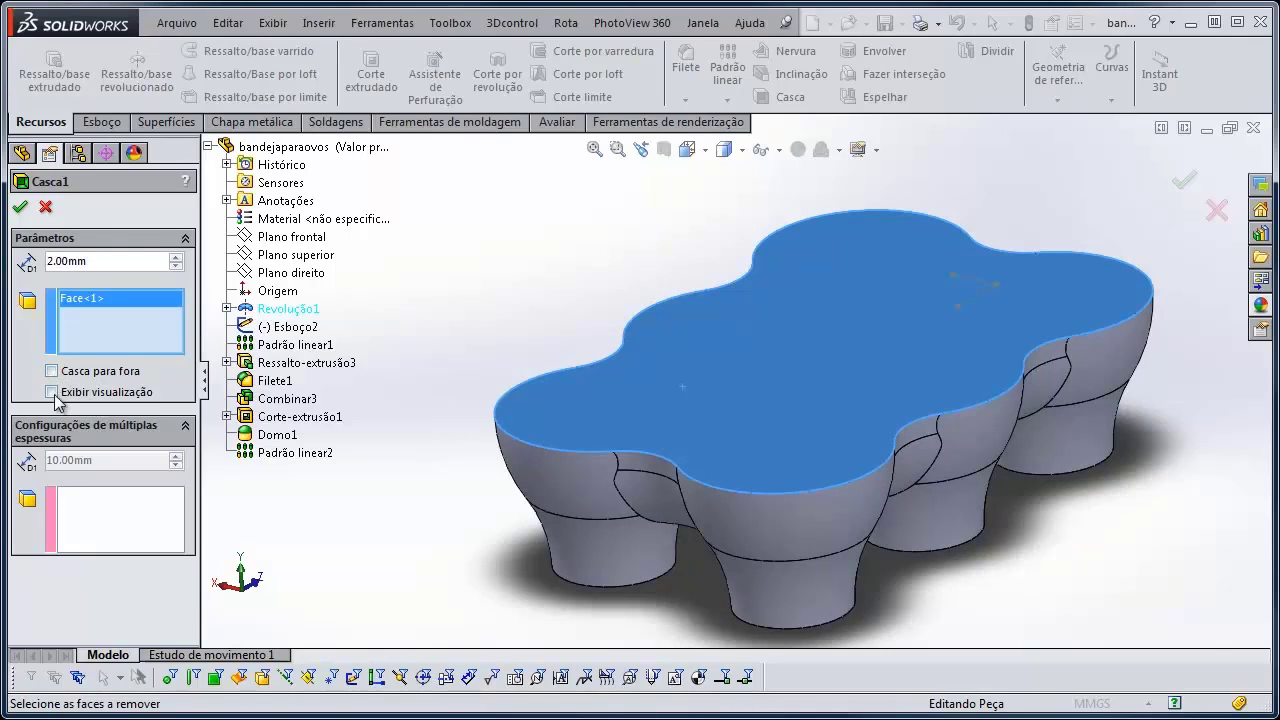
click(52, 392)
click(52, 371)
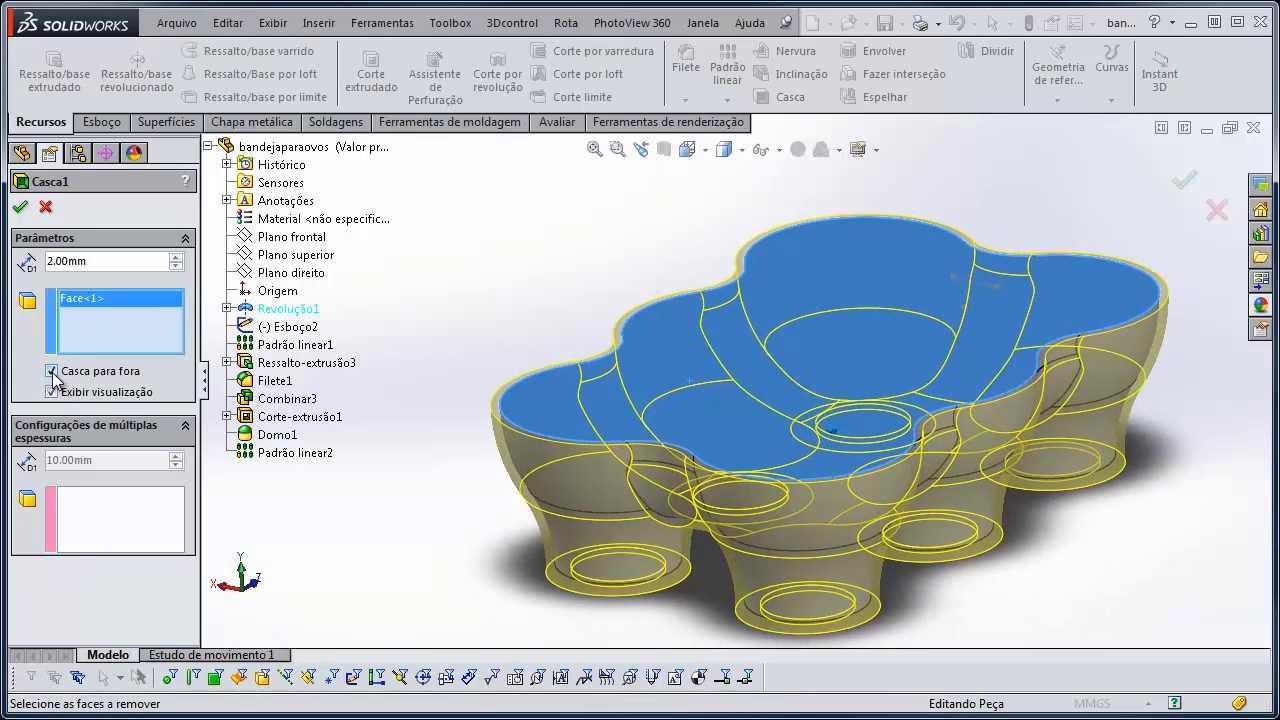
click(52, 371)
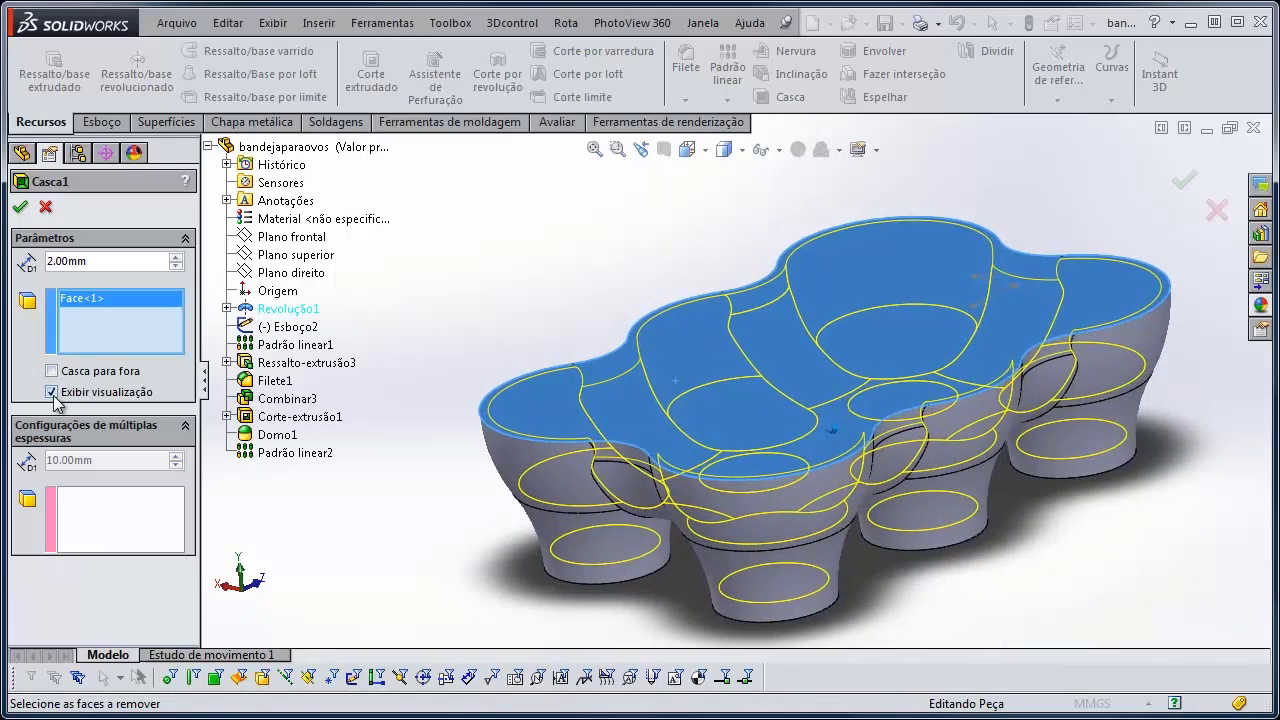
click(52, 392)
click(52, 392)
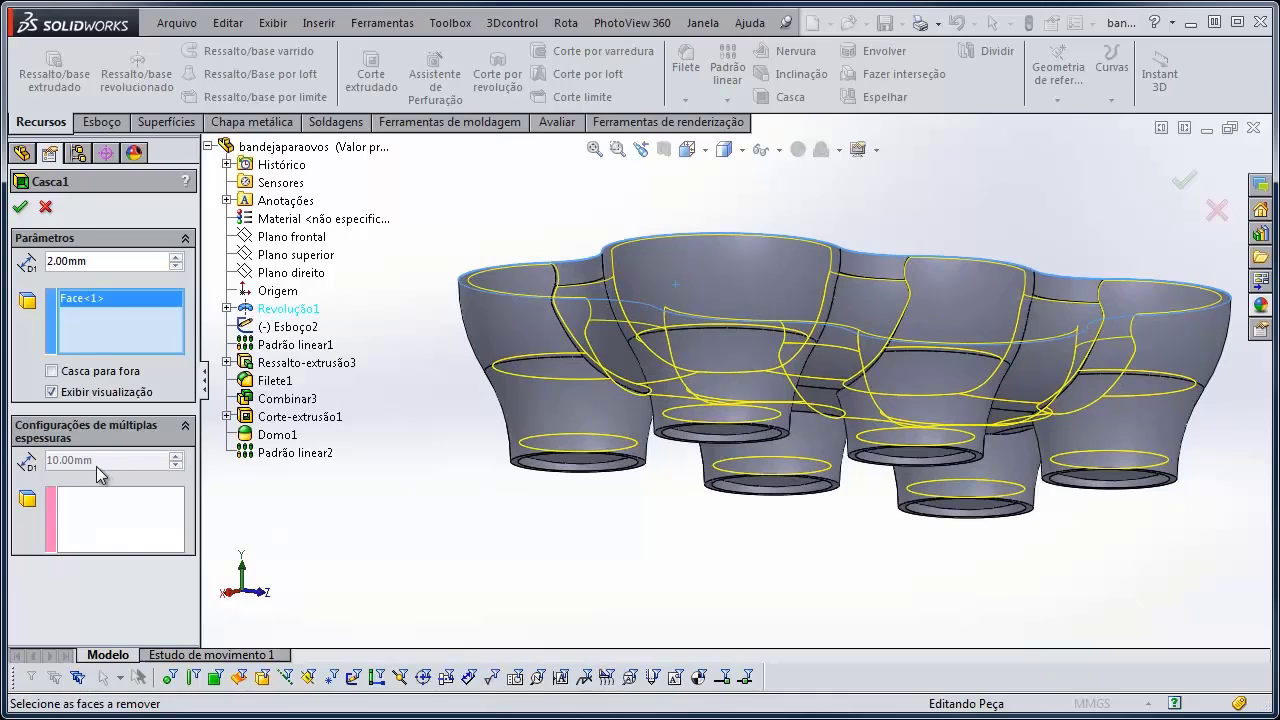
Try assigning a separate 10 mm thickness to the recessed base face of one cup
click(113, 529)
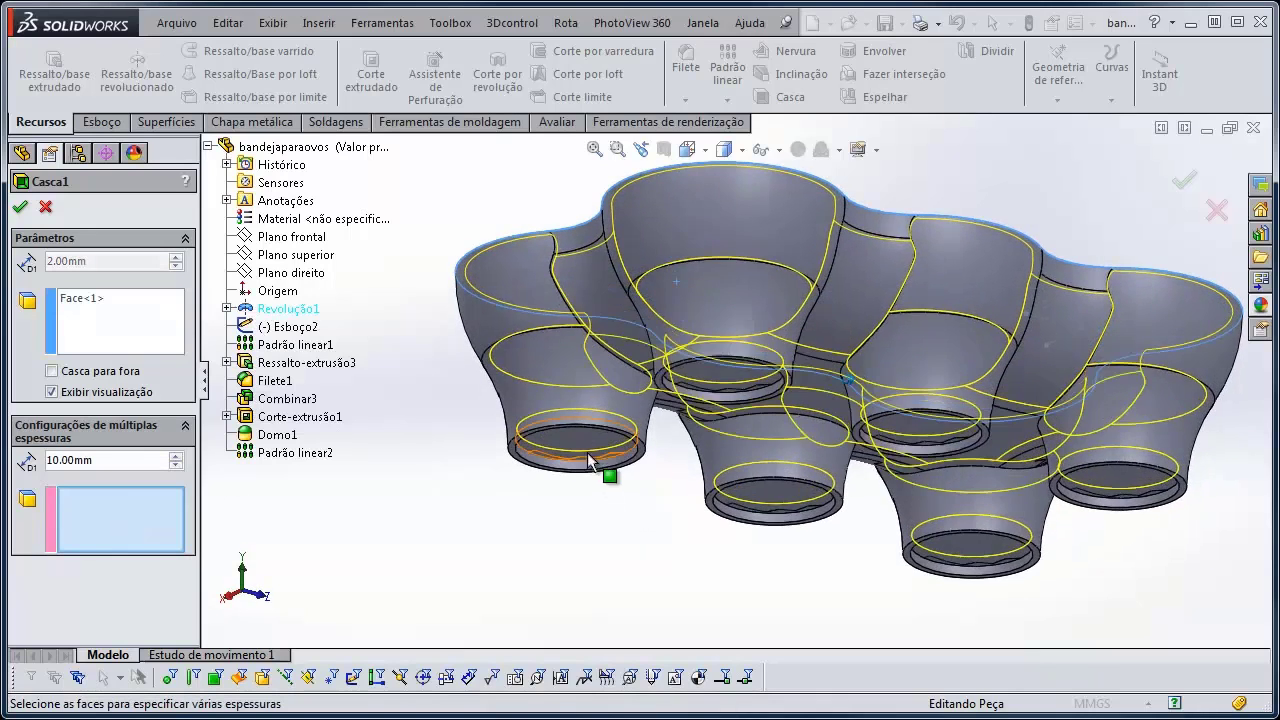
click(585, 448)
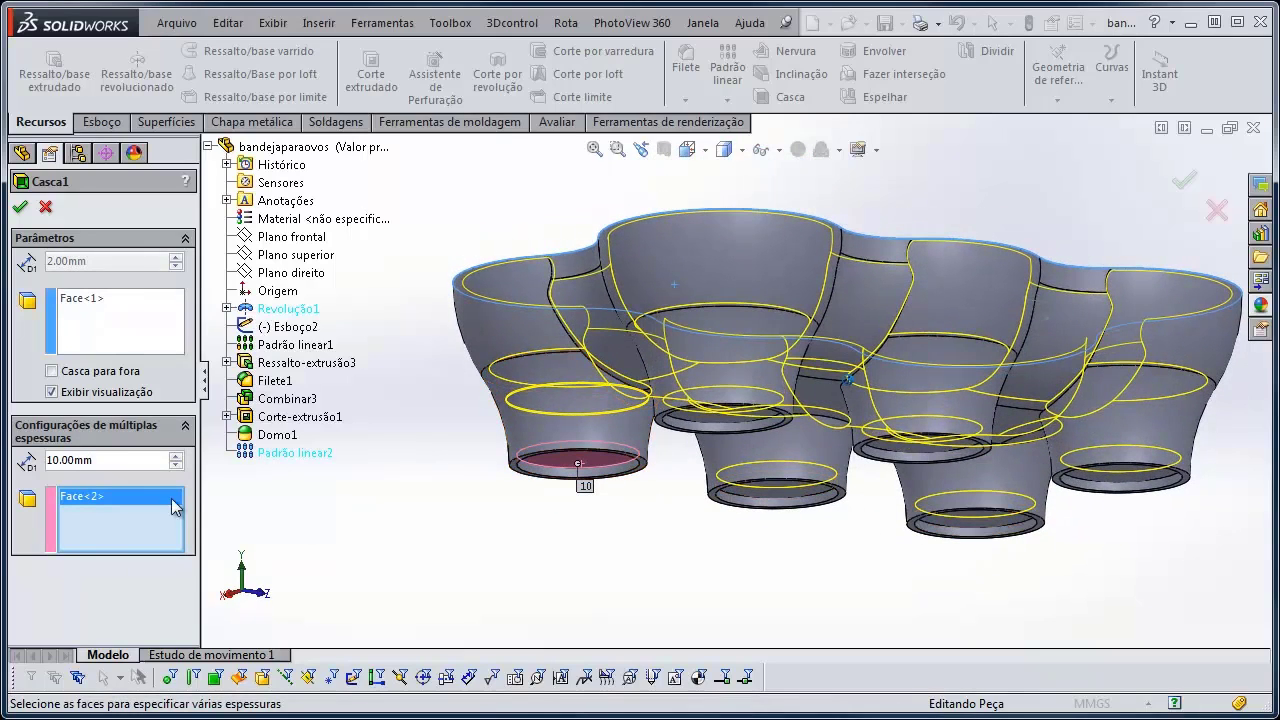
click(557, 461)
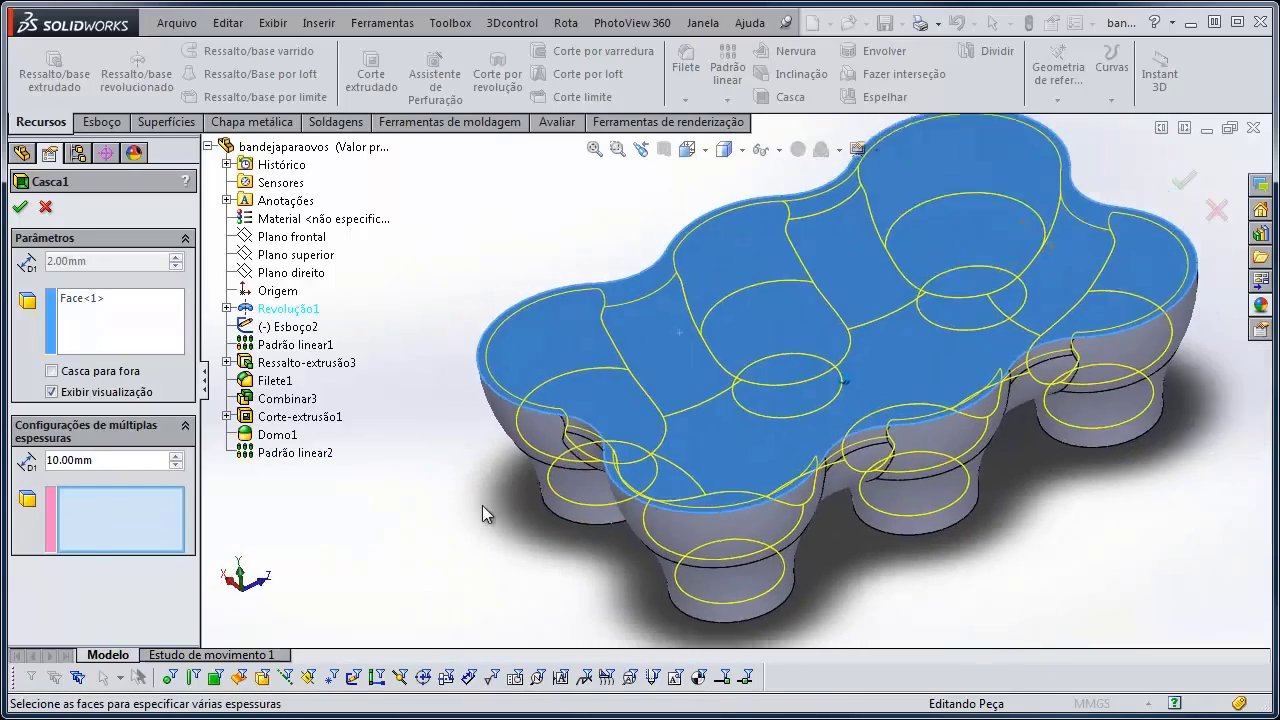
Accept the shell and inspect the hollowed tray's interior from several angles
middle_drag(511, 497, 318, 418)
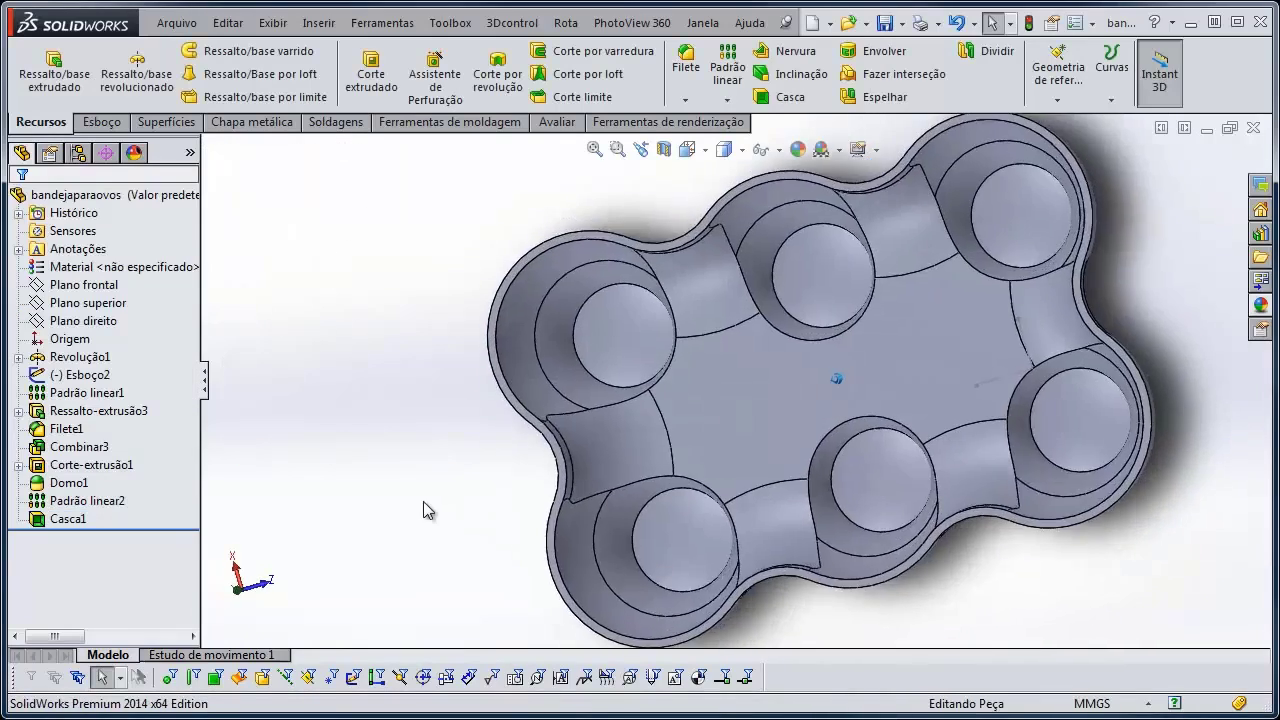
middle_drag(421, 498, 457, 410)
middle_drag(515, 330, 835, 344)
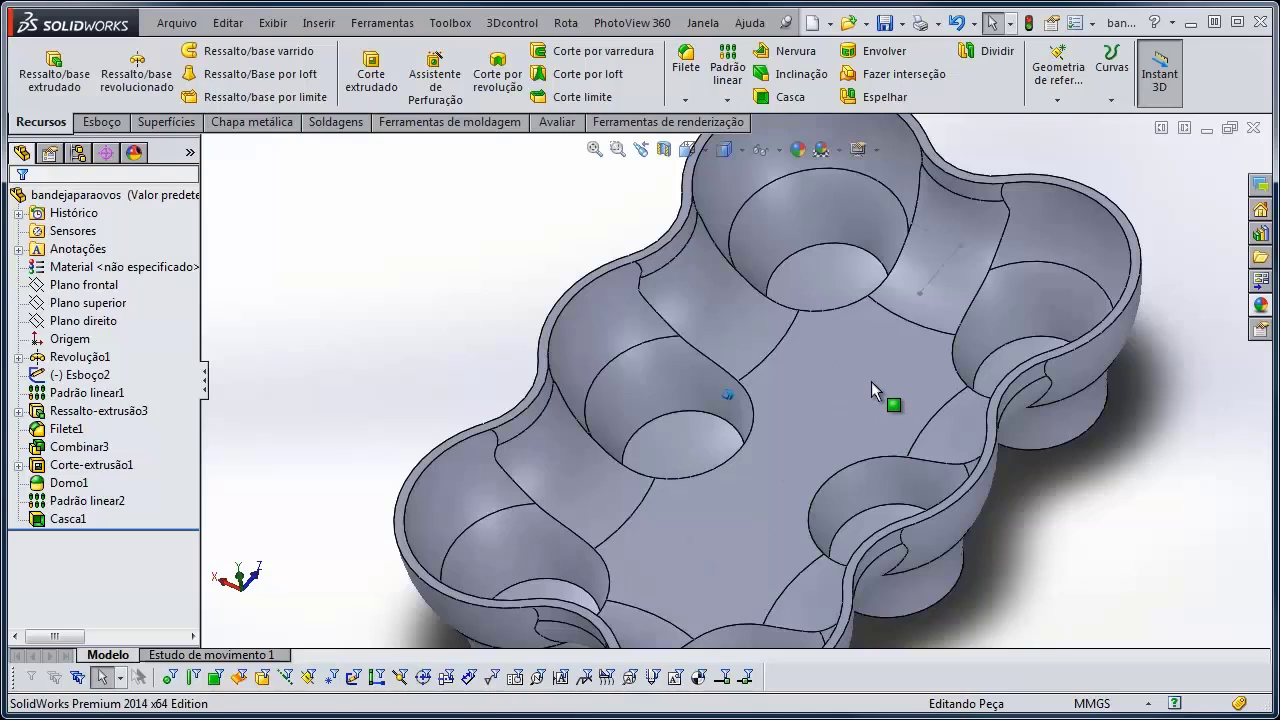
scroll(868, 376, up, 2)
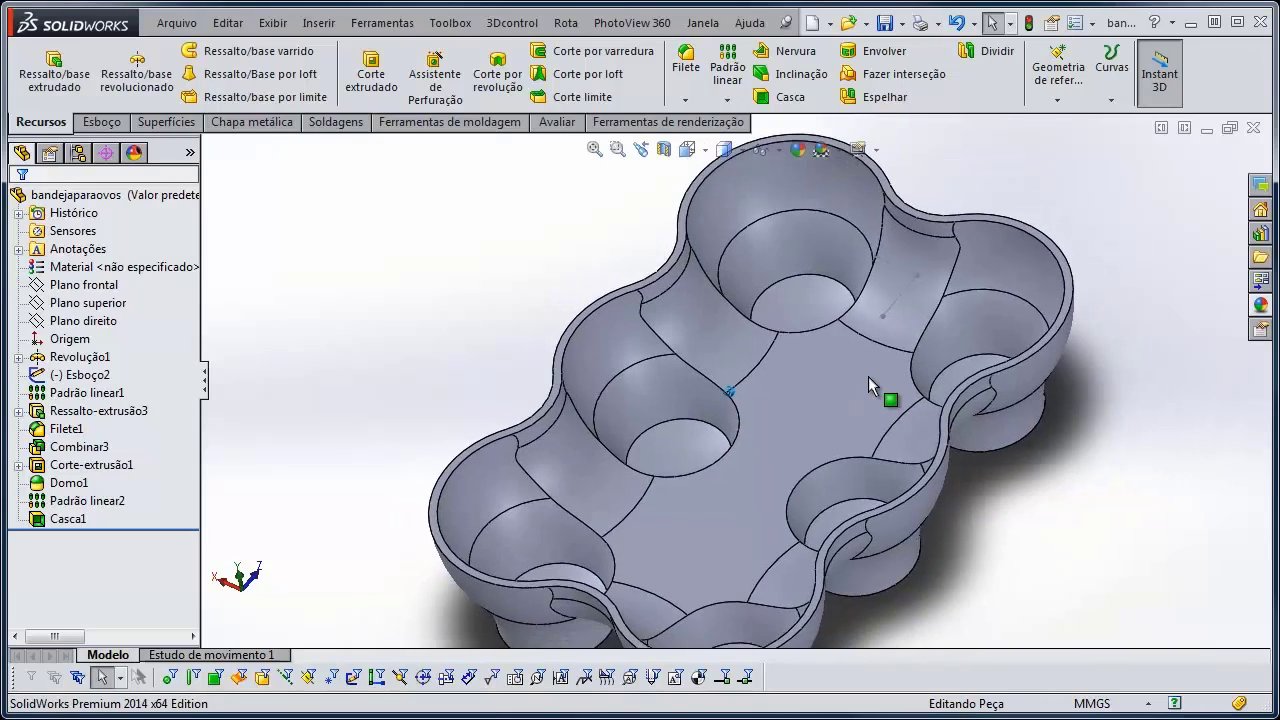
Start an extruded cut sketch on the tray's flat inner floor and draw a centerline between the centres of the two middle cups
click(367, 82)
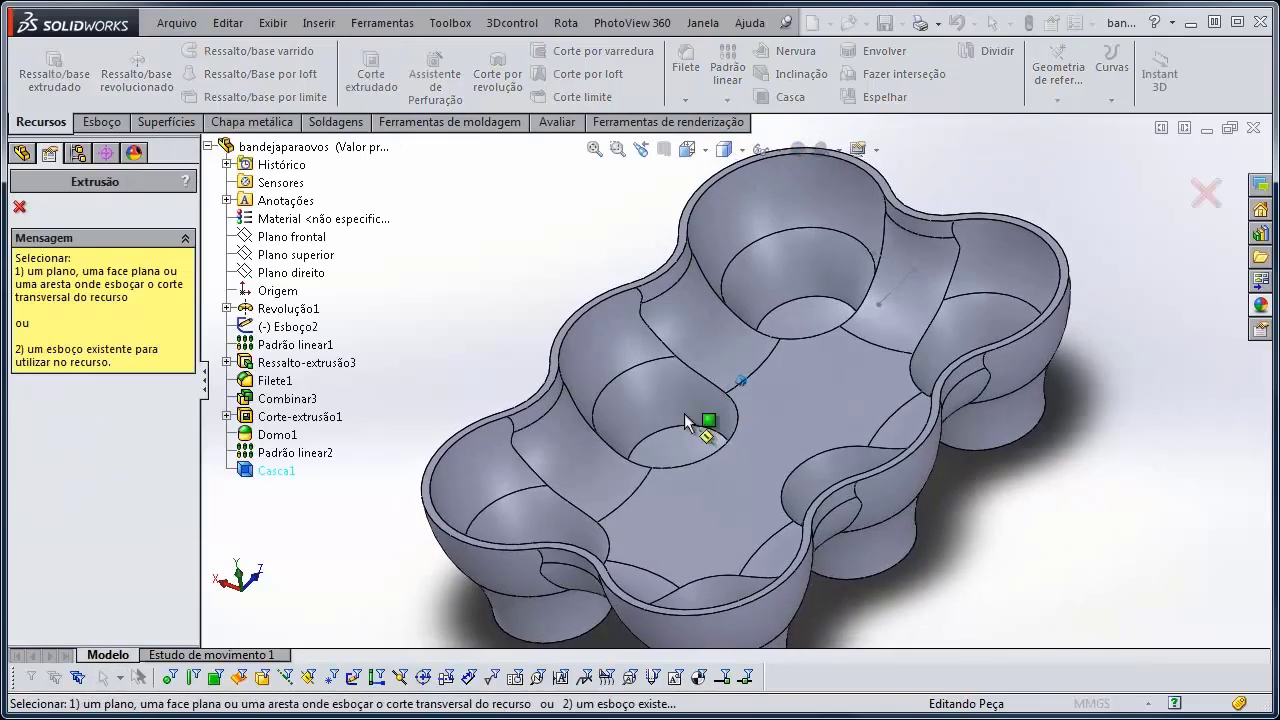
click(745, 478)
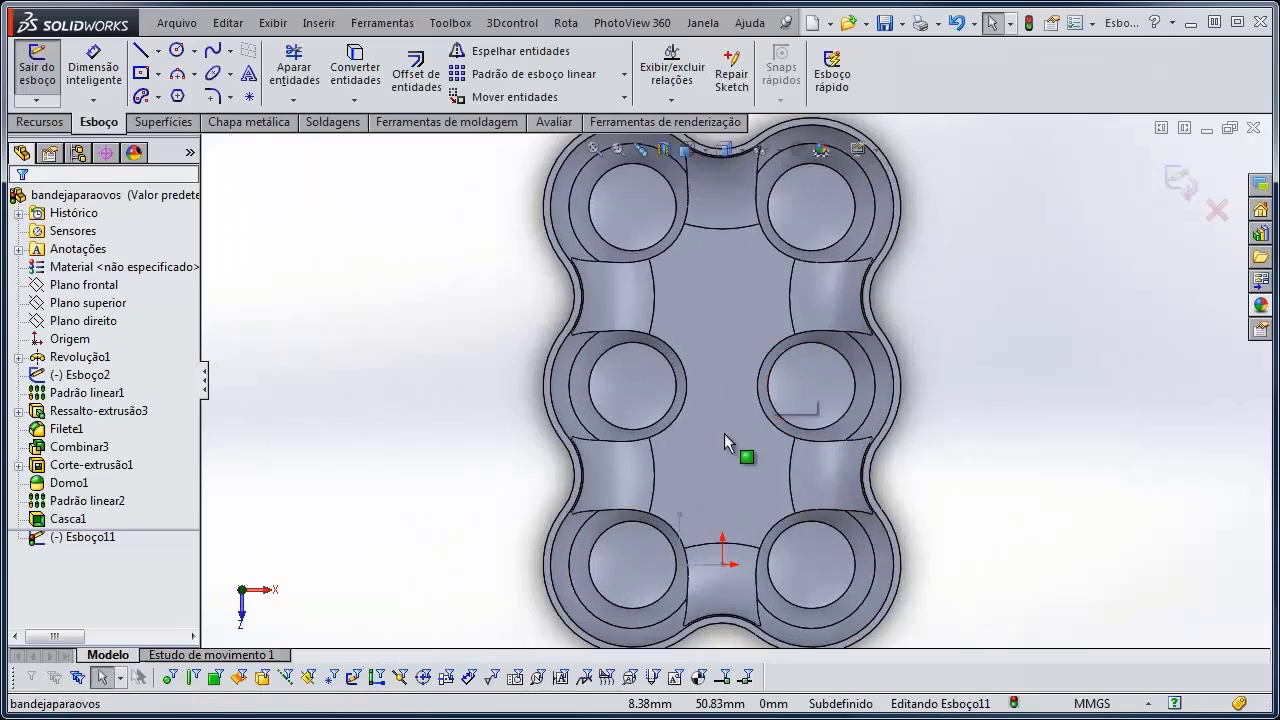
scroll(724, 440, down, 2)
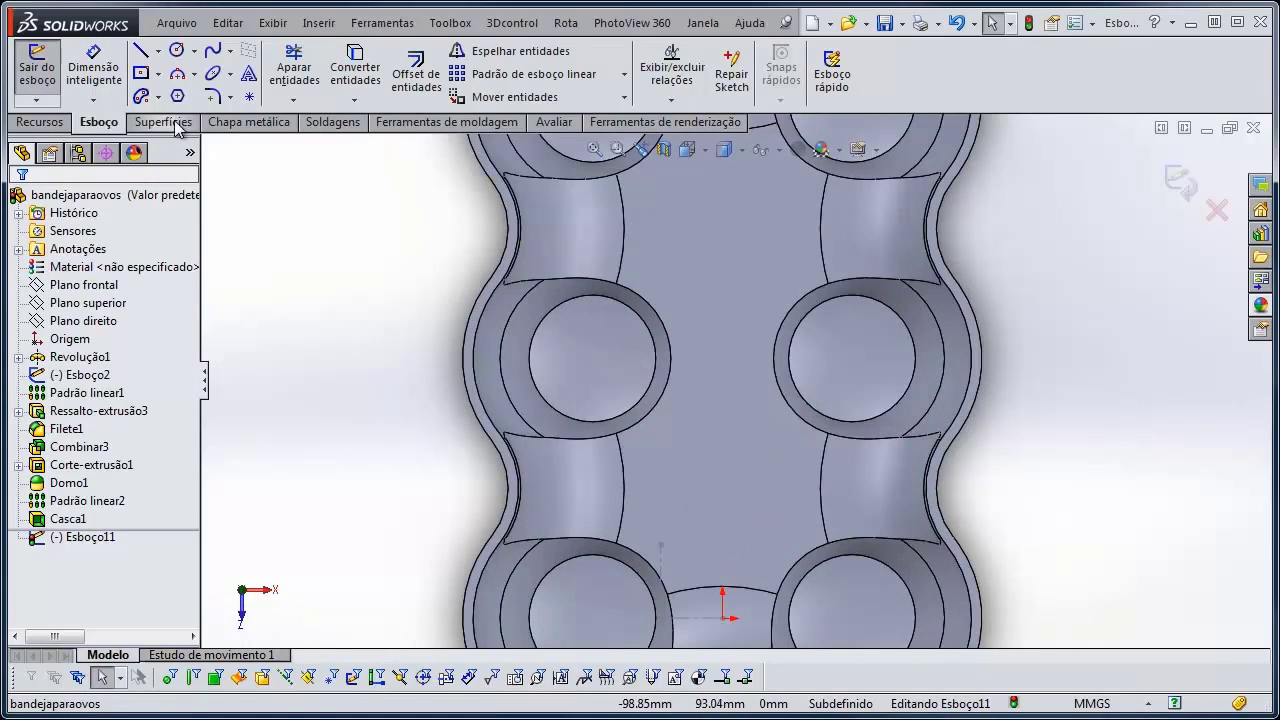
click(158, 51)
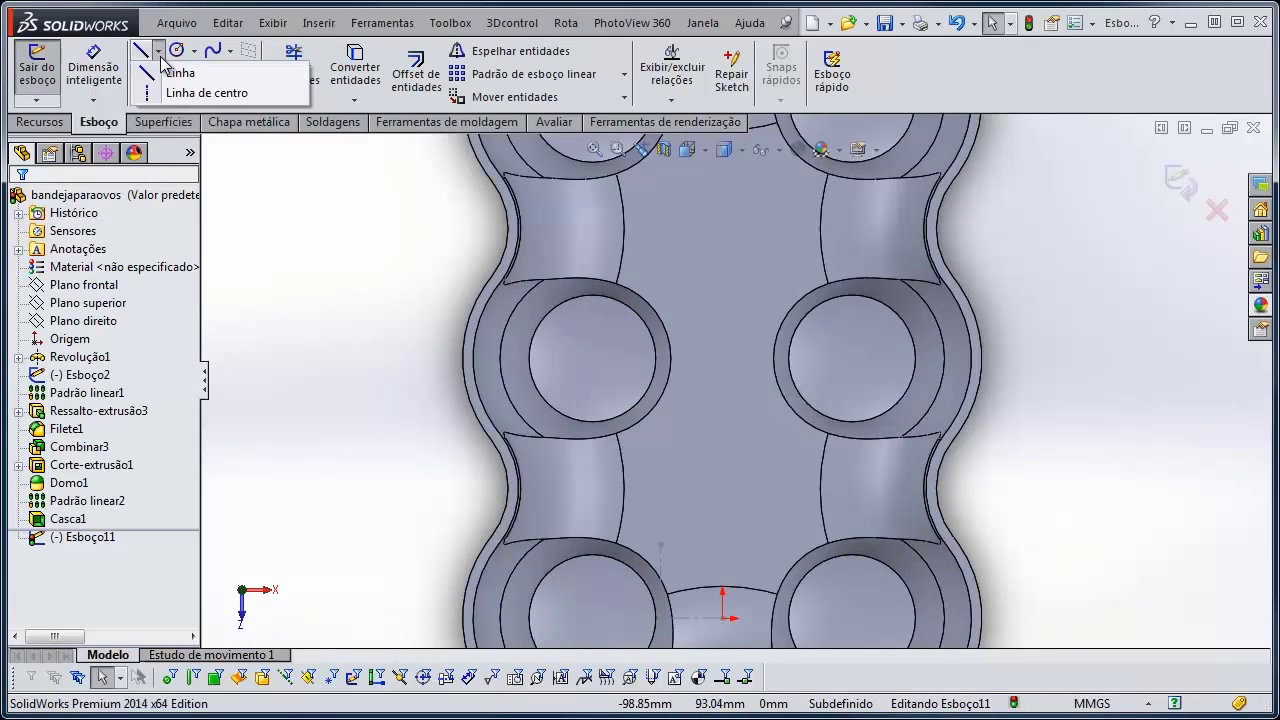
click(158, 73)
click(158, 51)
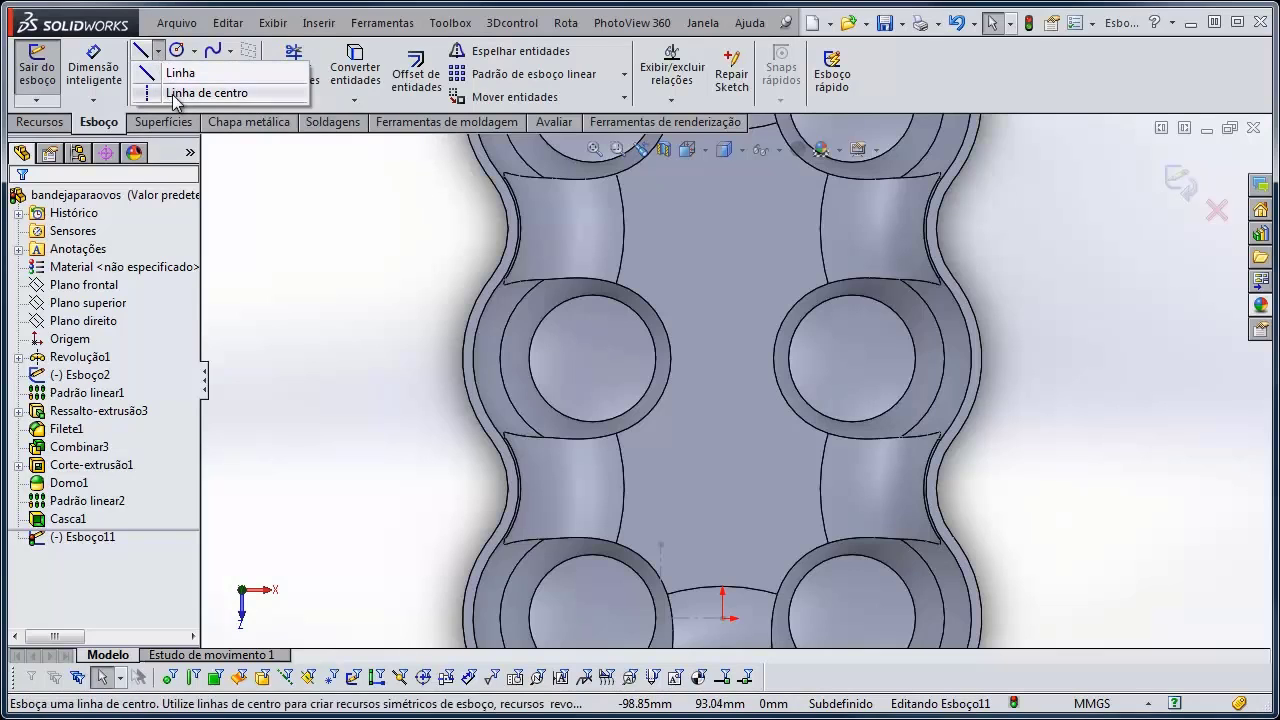
click(185, 96)
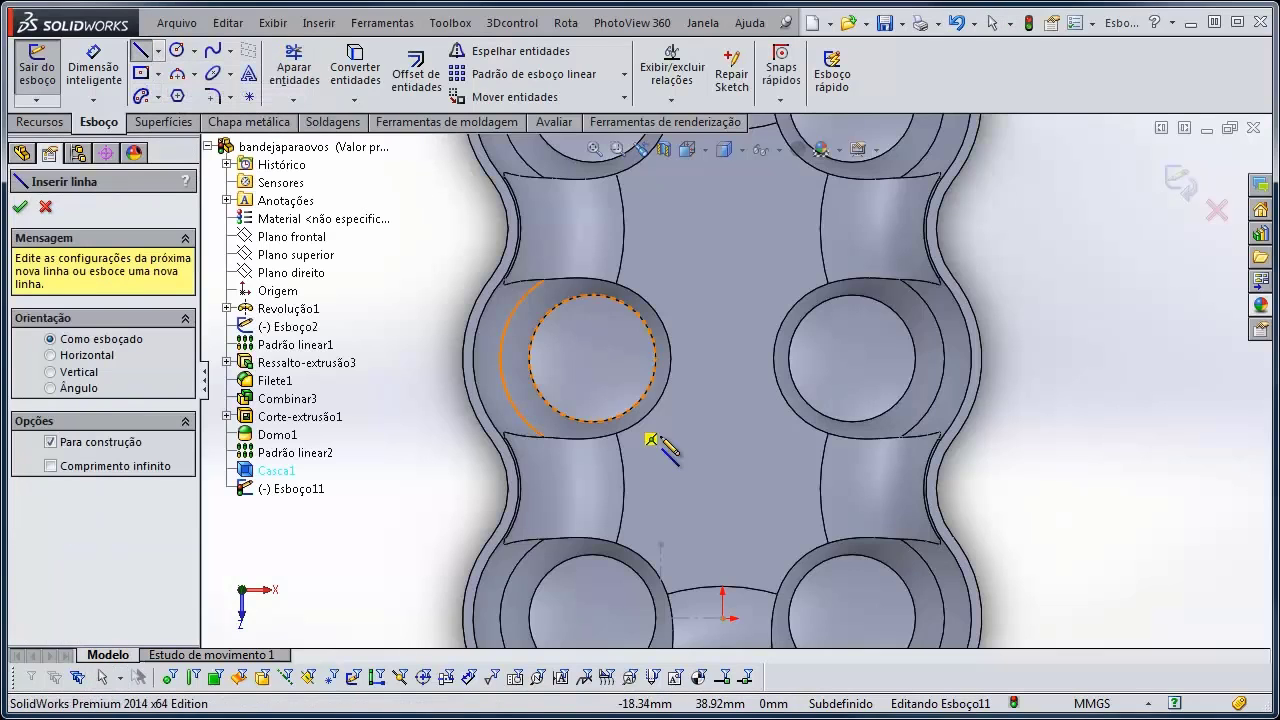
click(592, 358)
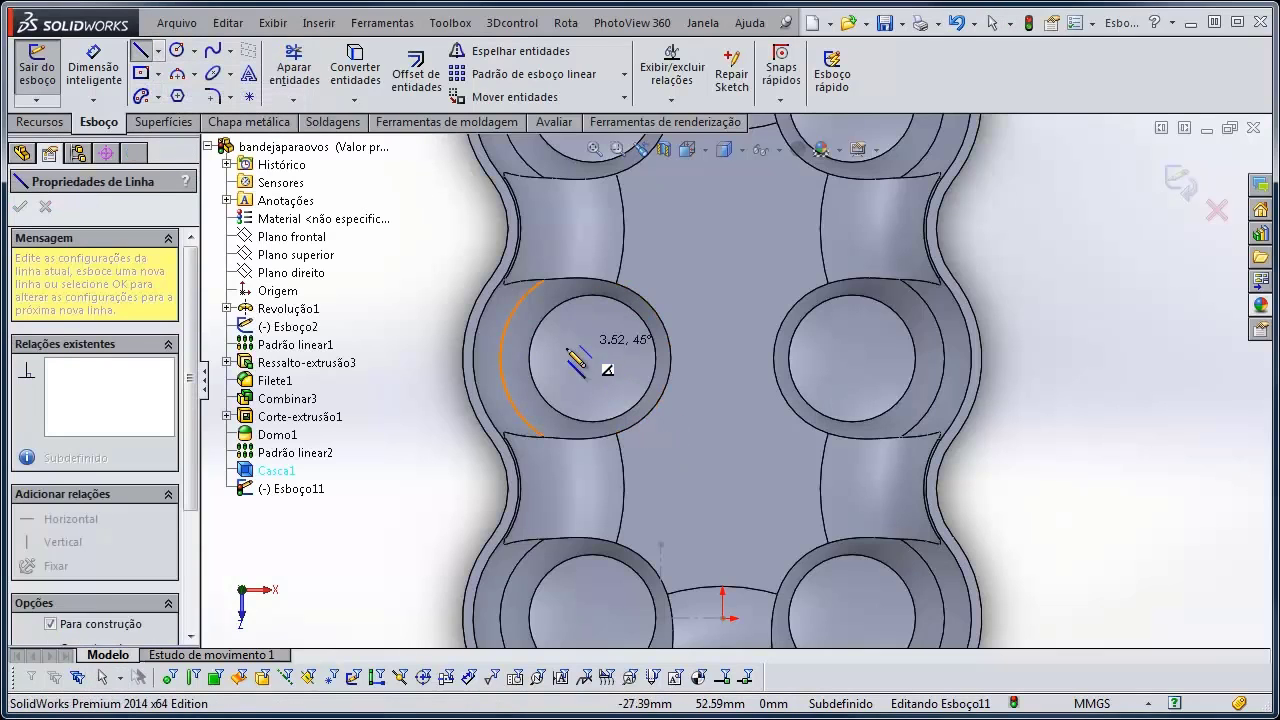
click(852, 358)
key(Escape)
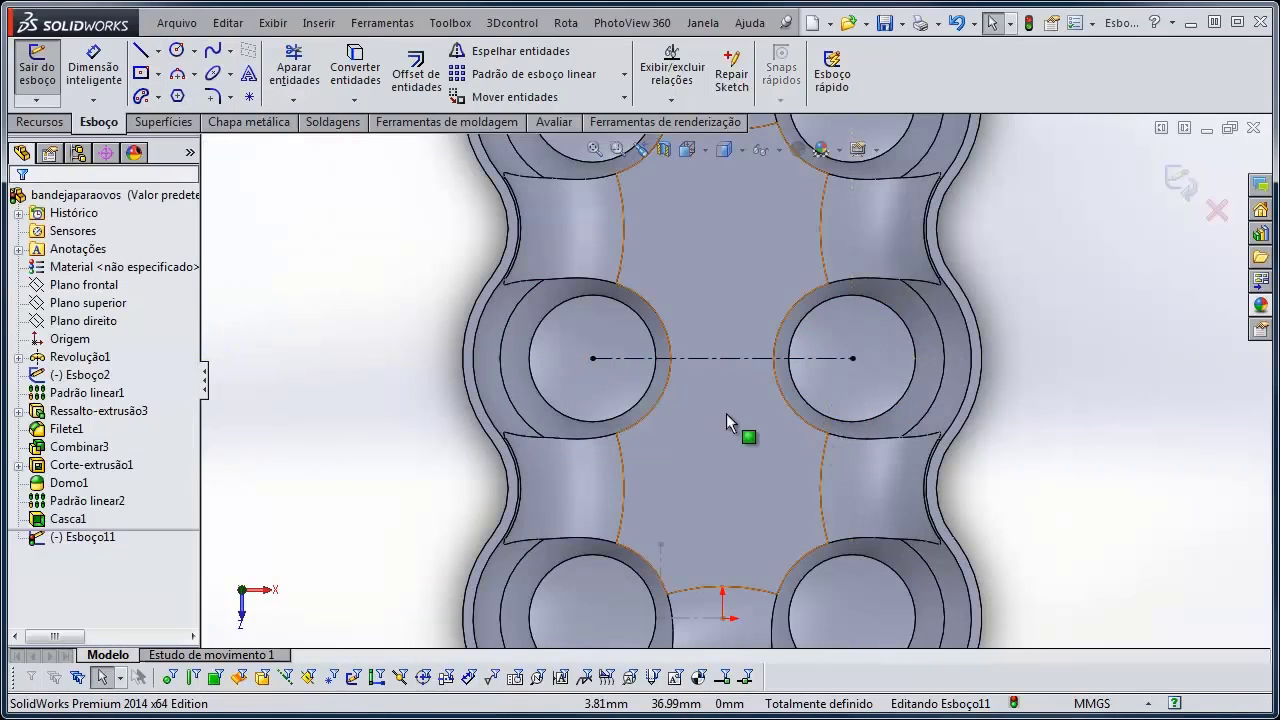
Sketch a centre rectangle about 17 by 66 mm on the centerline's midpoint, with its long sides running along the tray
click(141, 74)
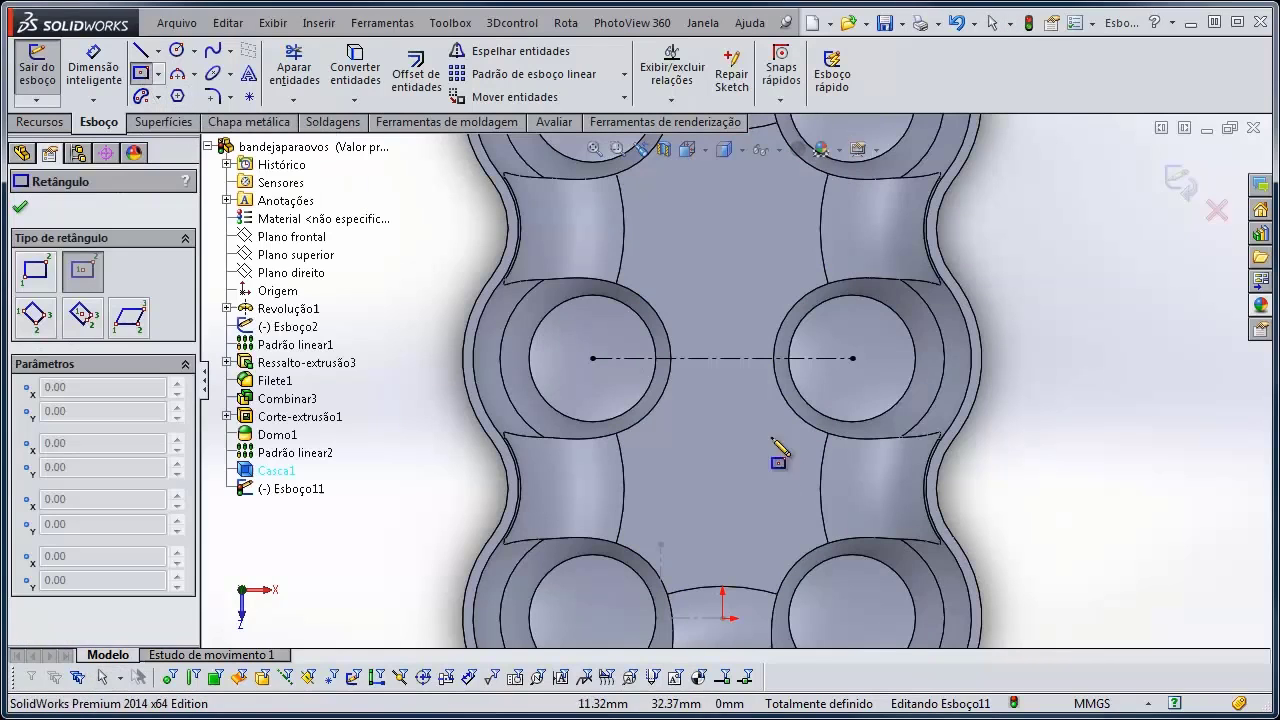
click(722, 358)
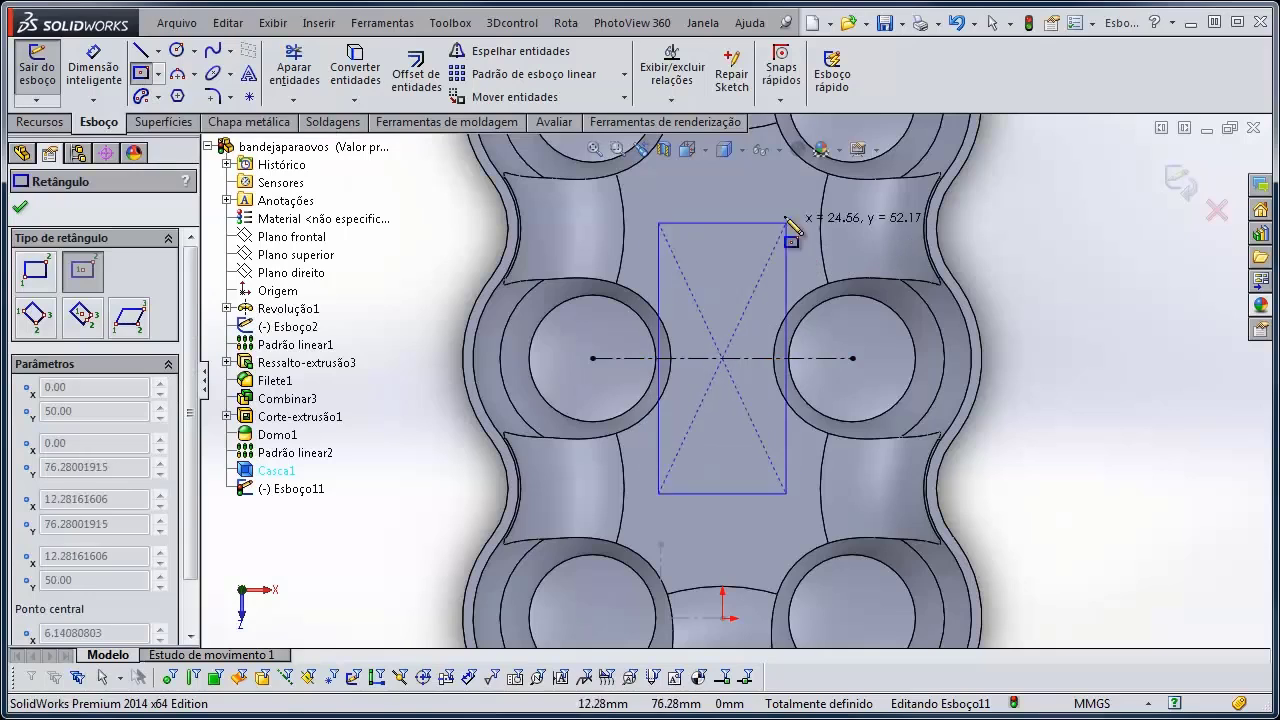
click(767, 187)
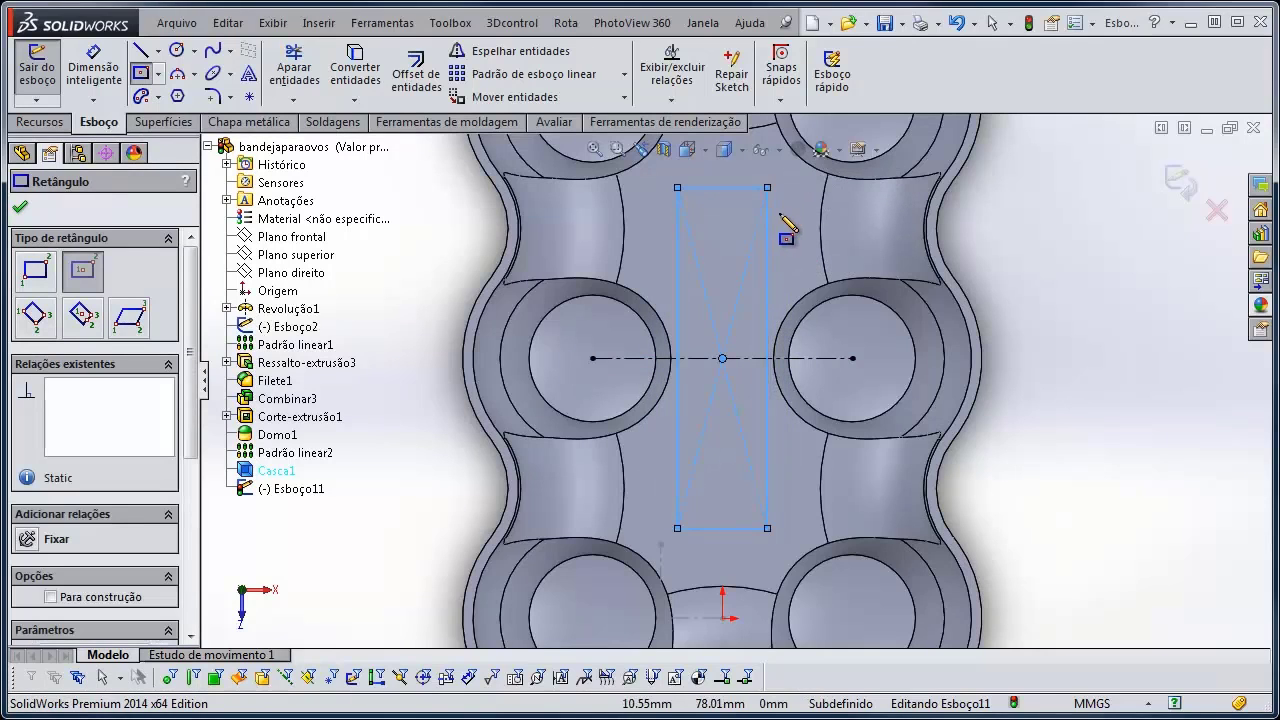
Dimension the rectangle to 65 mm long and 30 mm wide
click(93, 70)
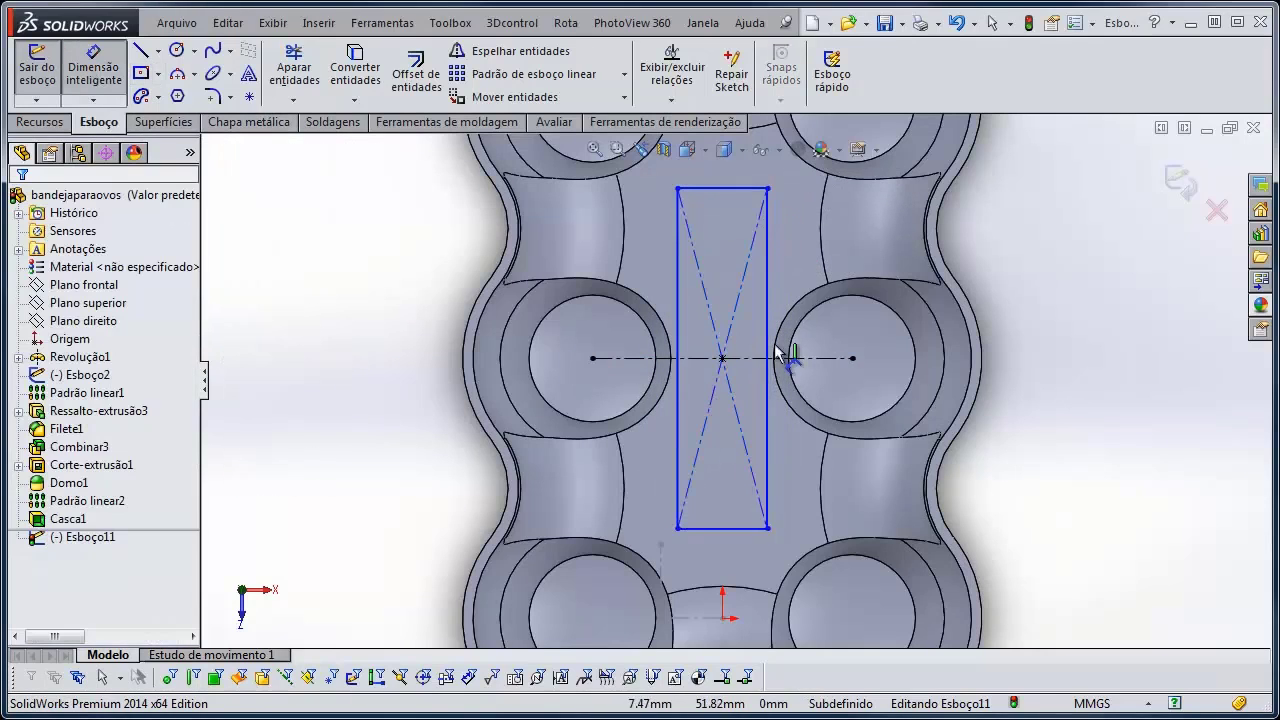
click(771, 340)
click(1065, 370)
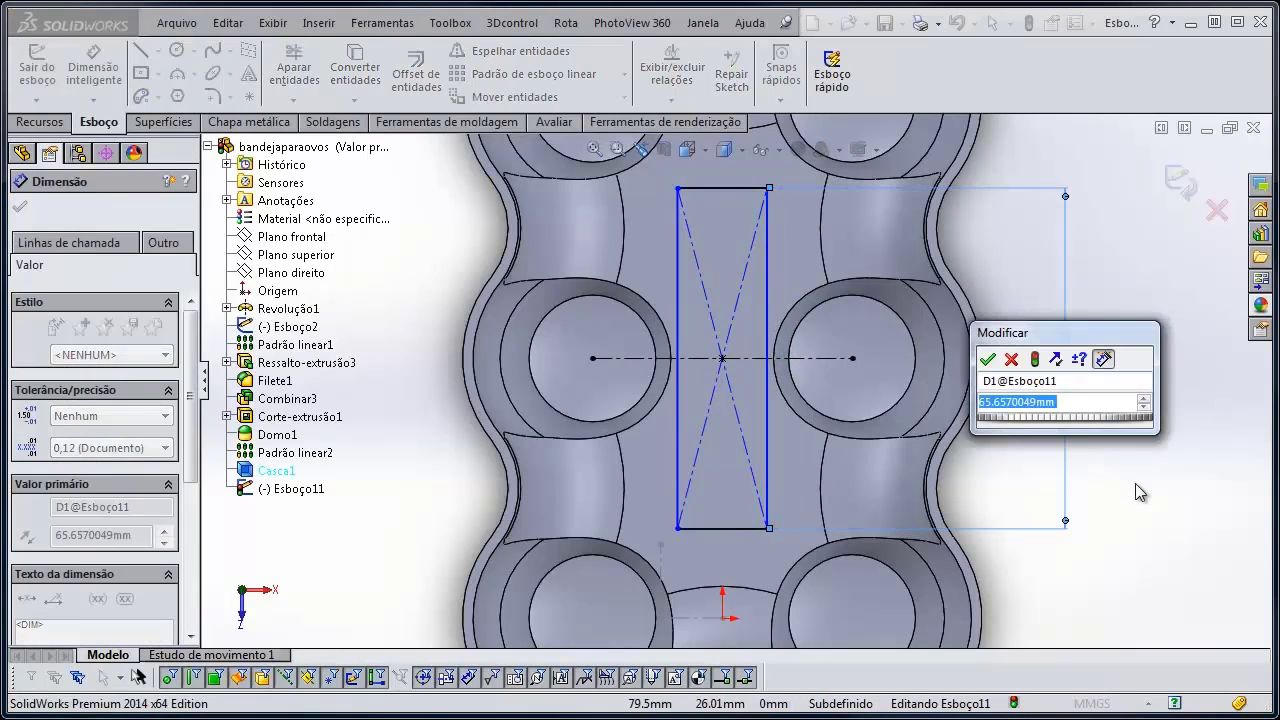
text(65)
key(Return)
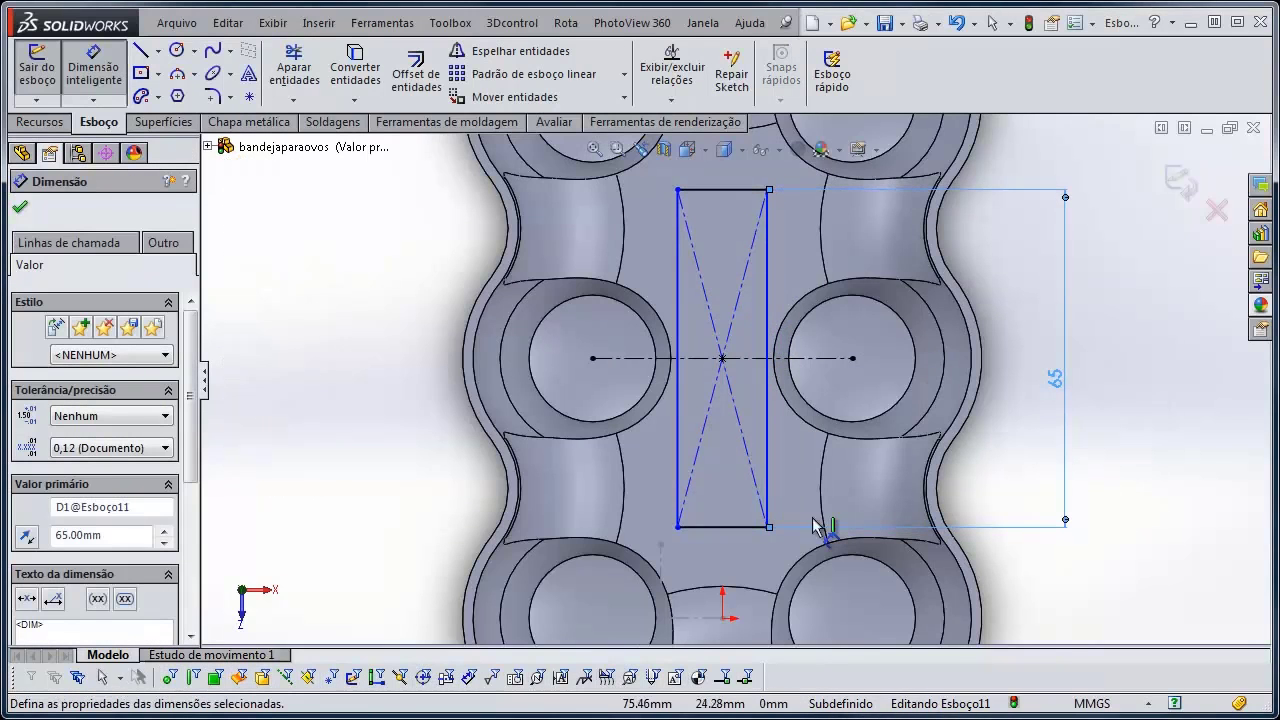
click(745, 528)
click(743, 563)
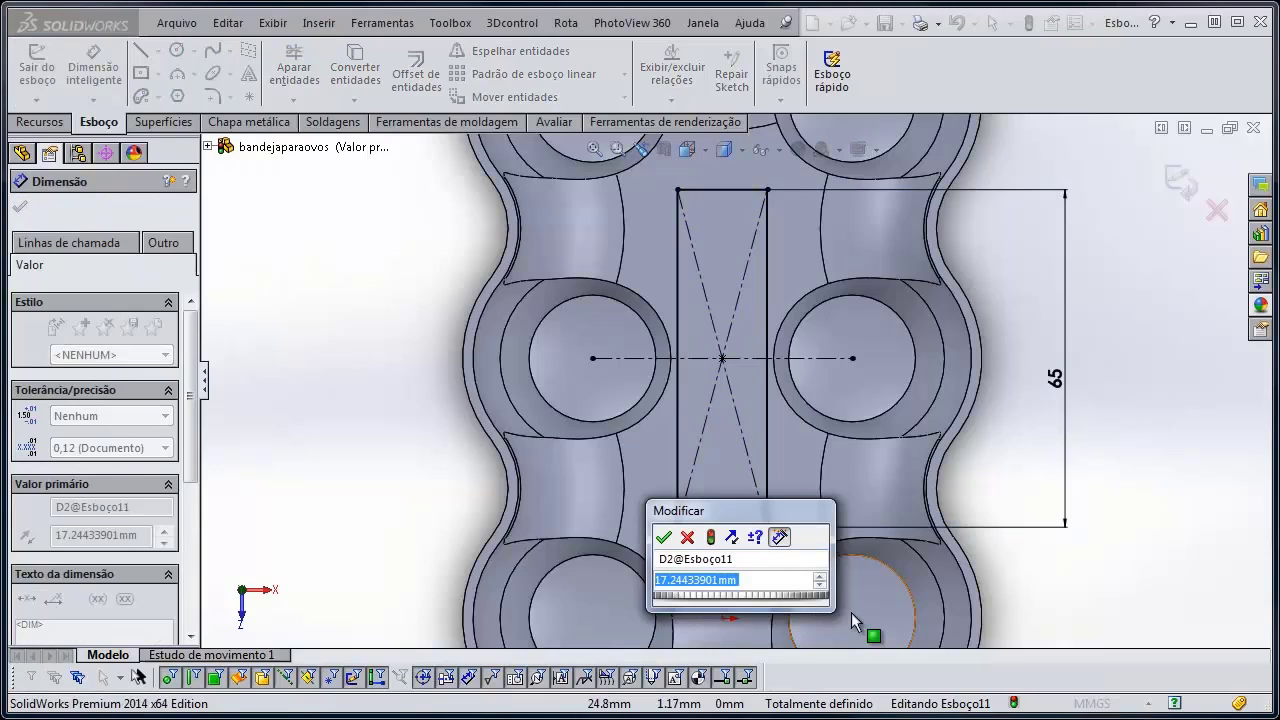
text(30)
key(Return)
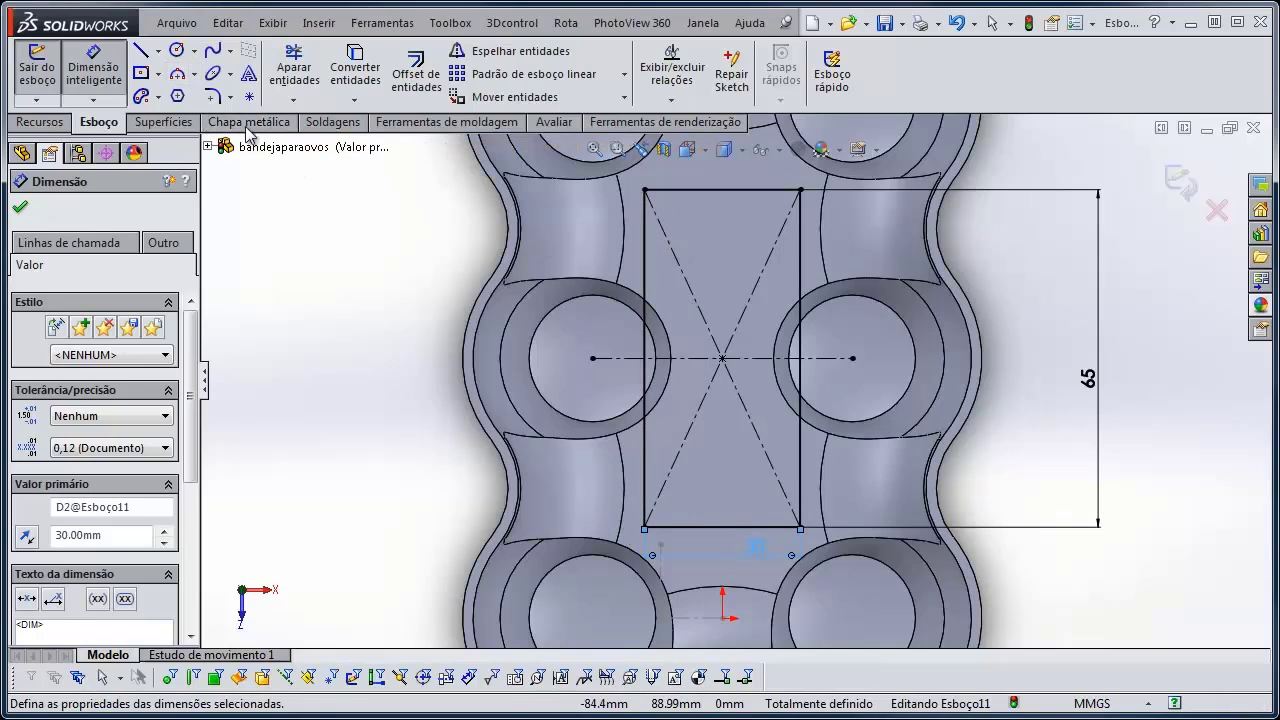
Draw two three-point arcs of about 73 mm radius joining the ends of each long rectangle side and bowing inward
click(178, 75)
click(645, 190)
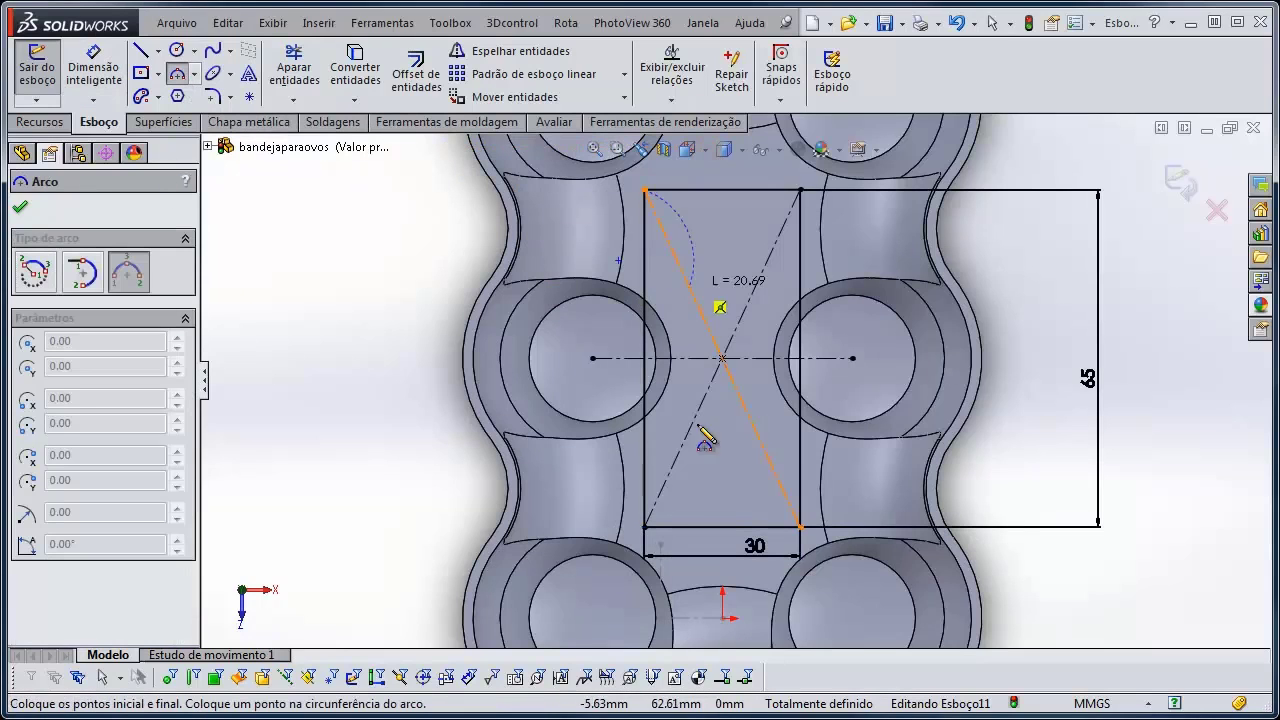
click(661, 516)
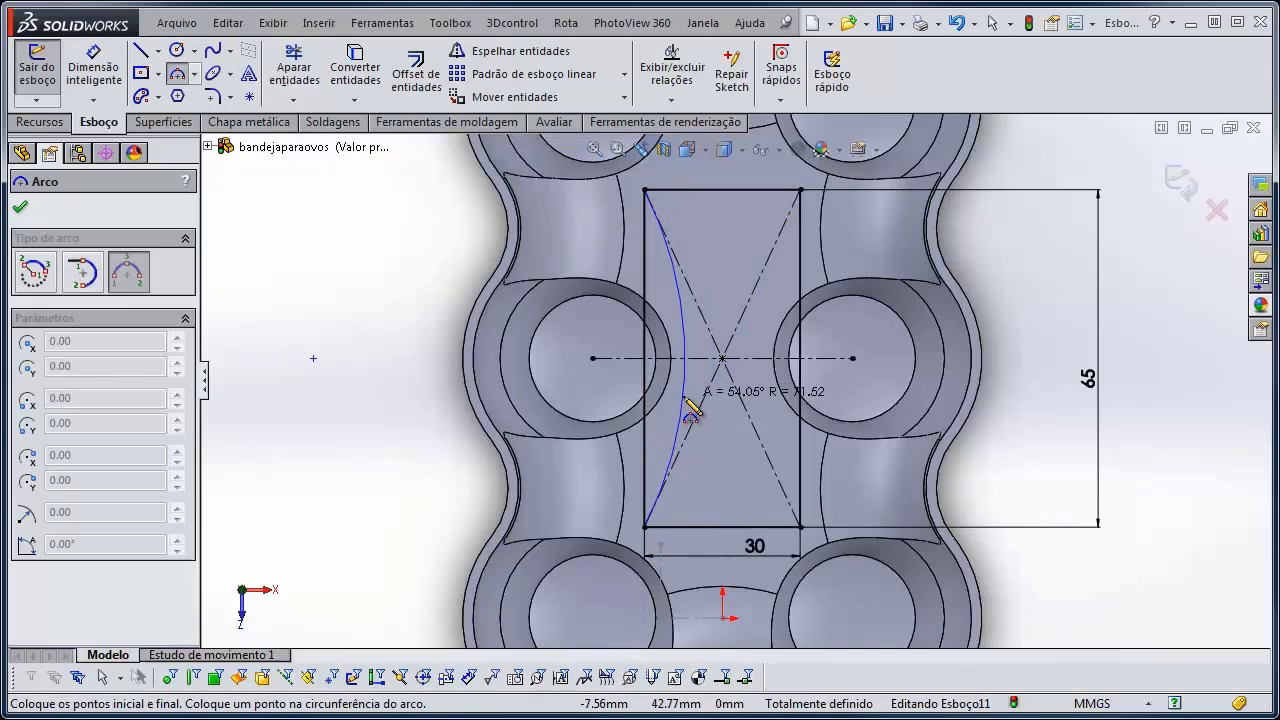
click(683, 358)
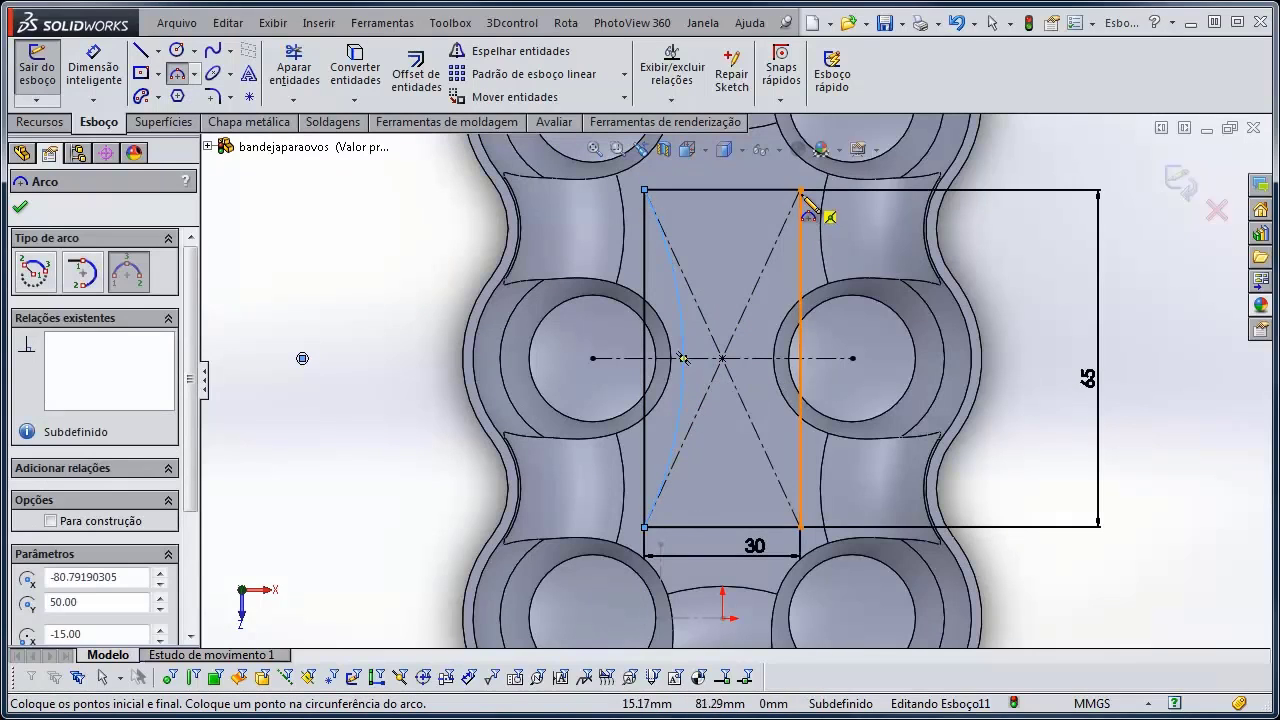
click(800, 190)
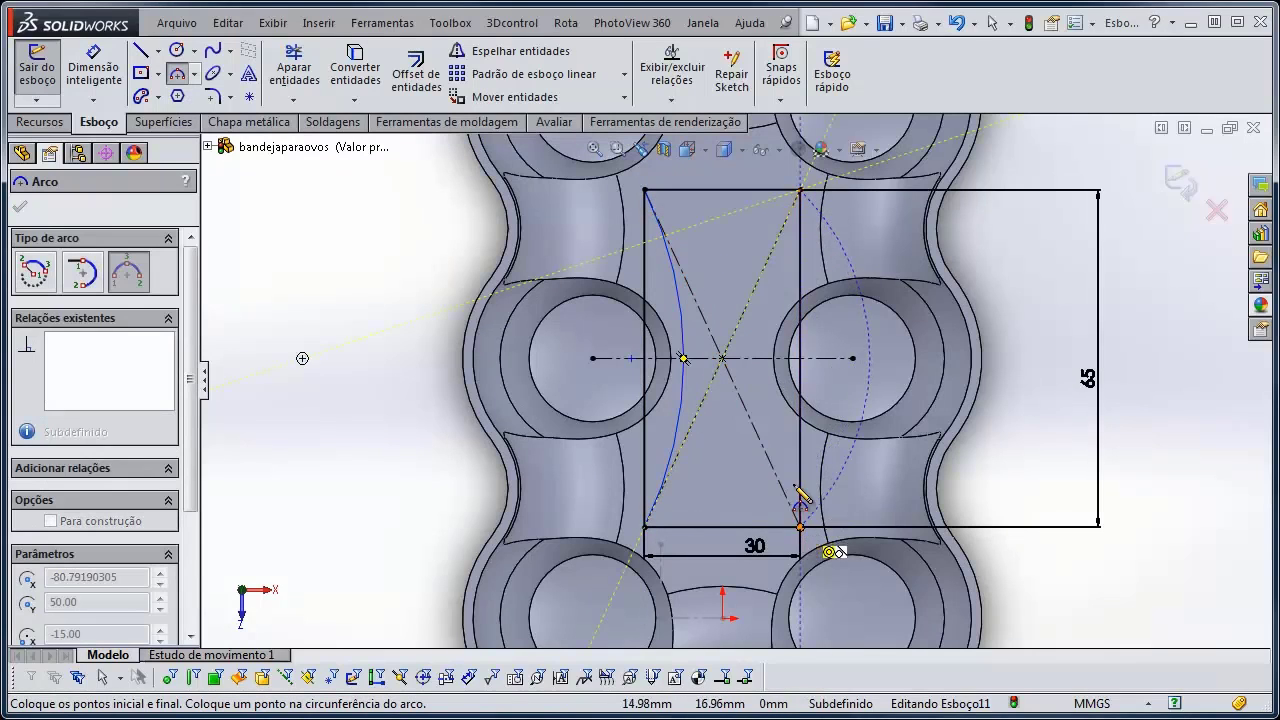
click(800, 522)
click(768, 400)
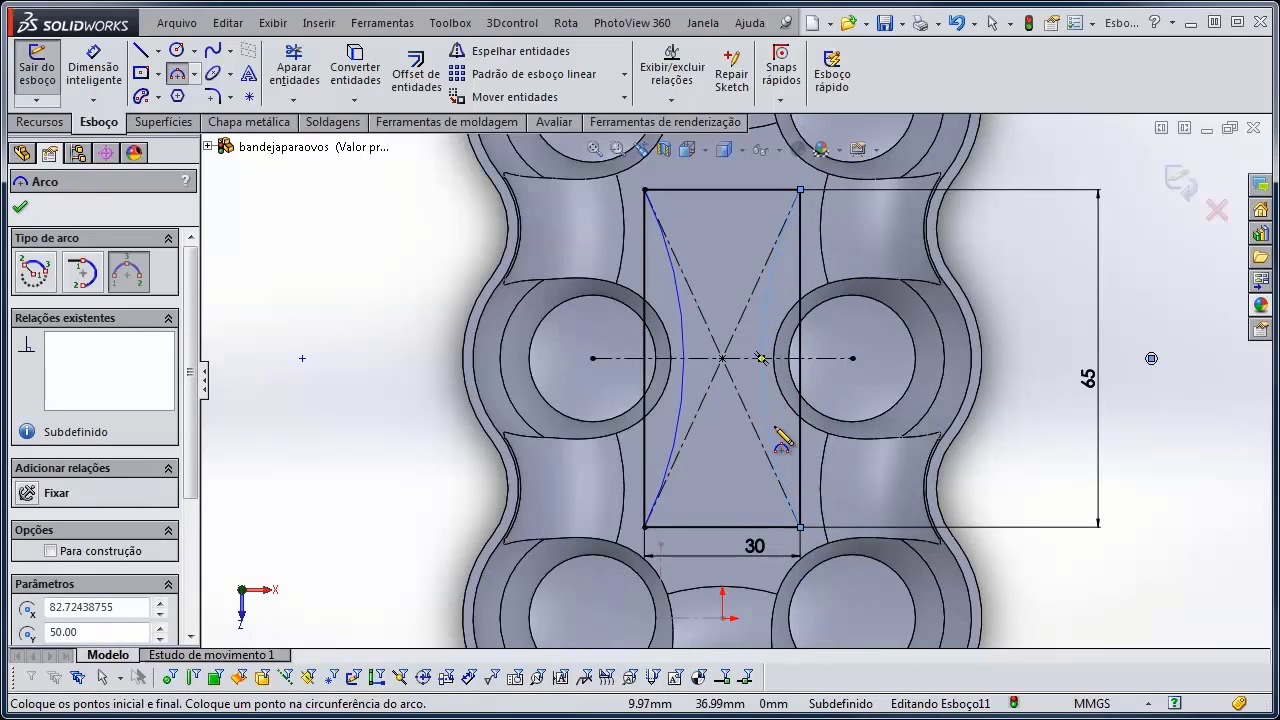
key(Escape)
Make the two arcs equal and dimension their radius to 75 mm
ctrl+click(684, 339)
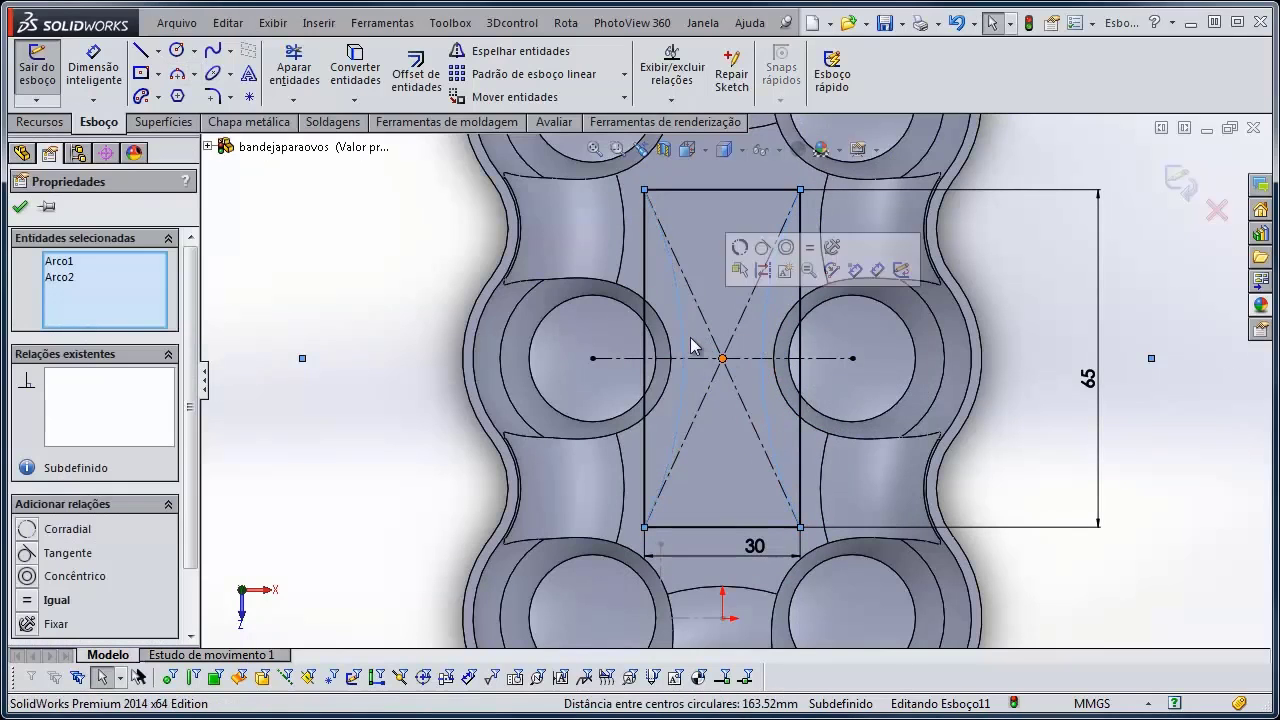
click(812, 253)
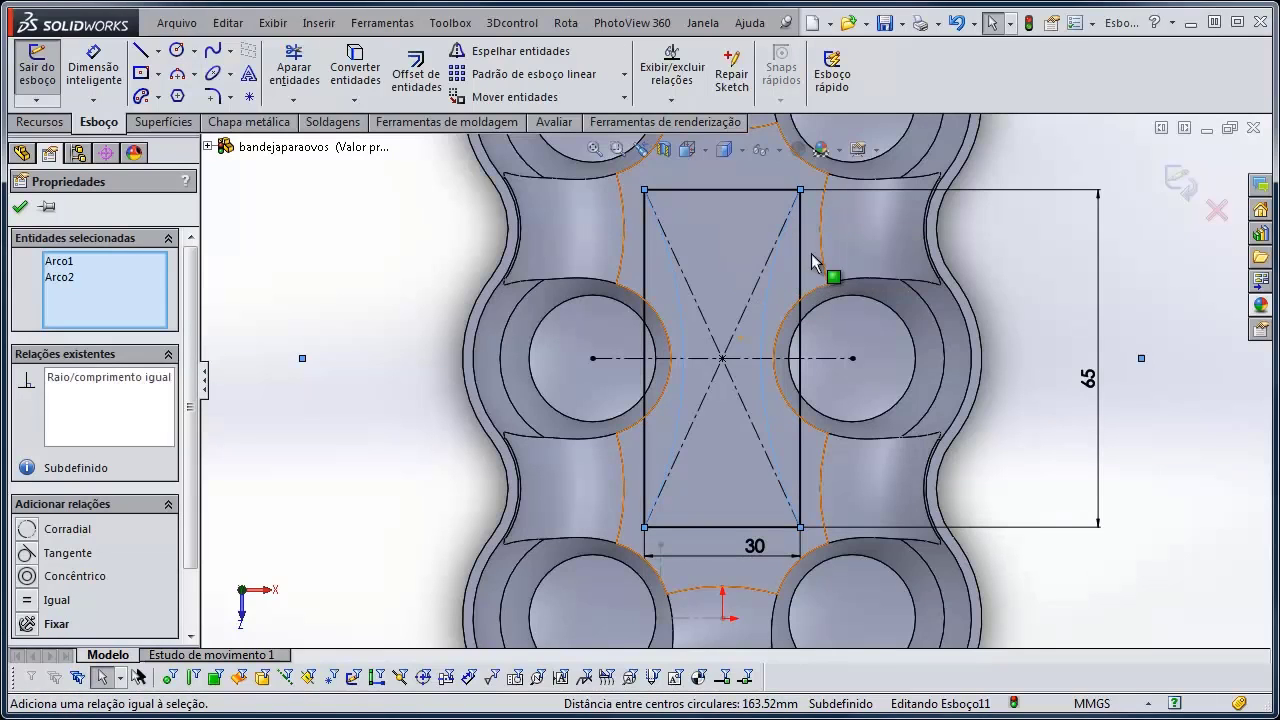
click(93, 70)
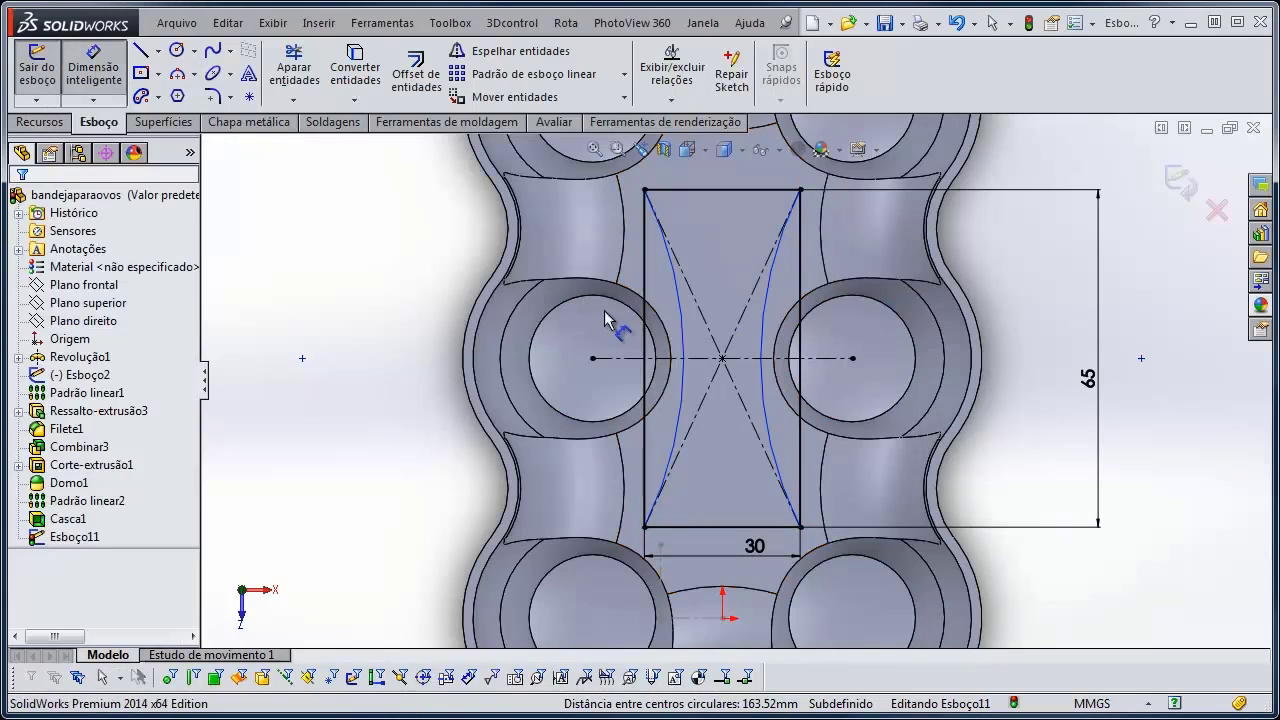
click(681, 320)
click(300, 362)
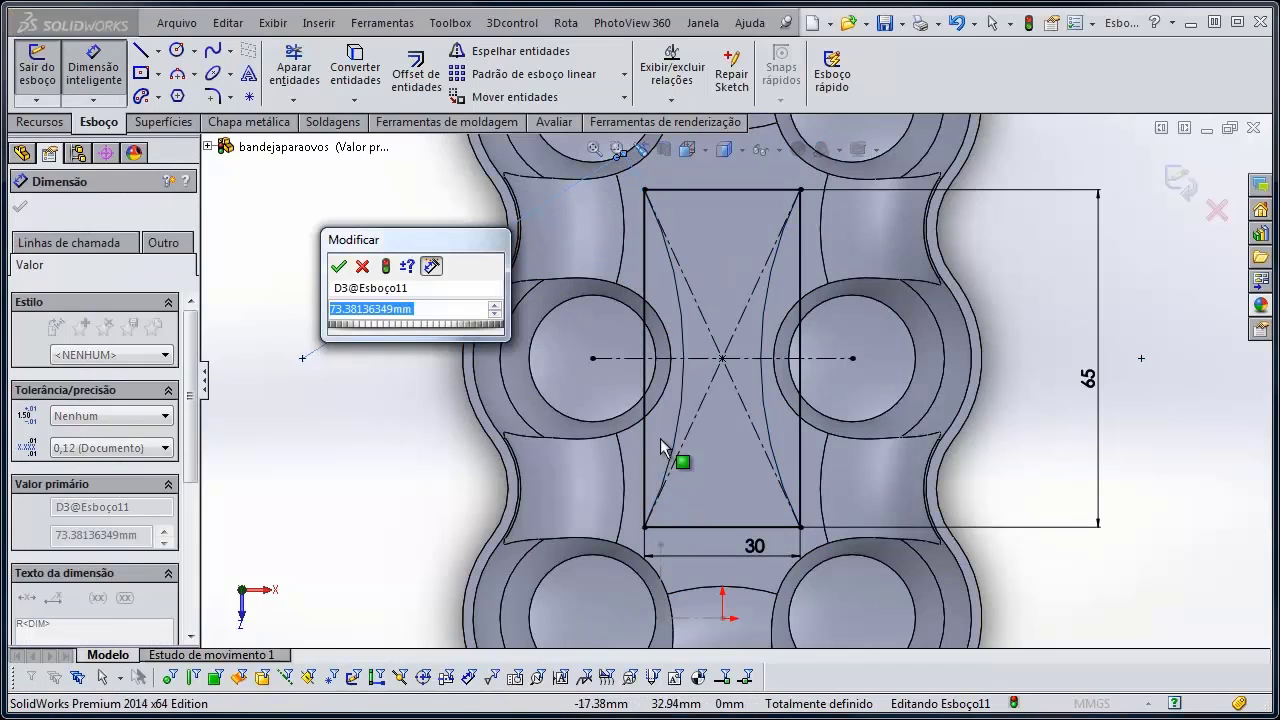
text(75)
key(Return)
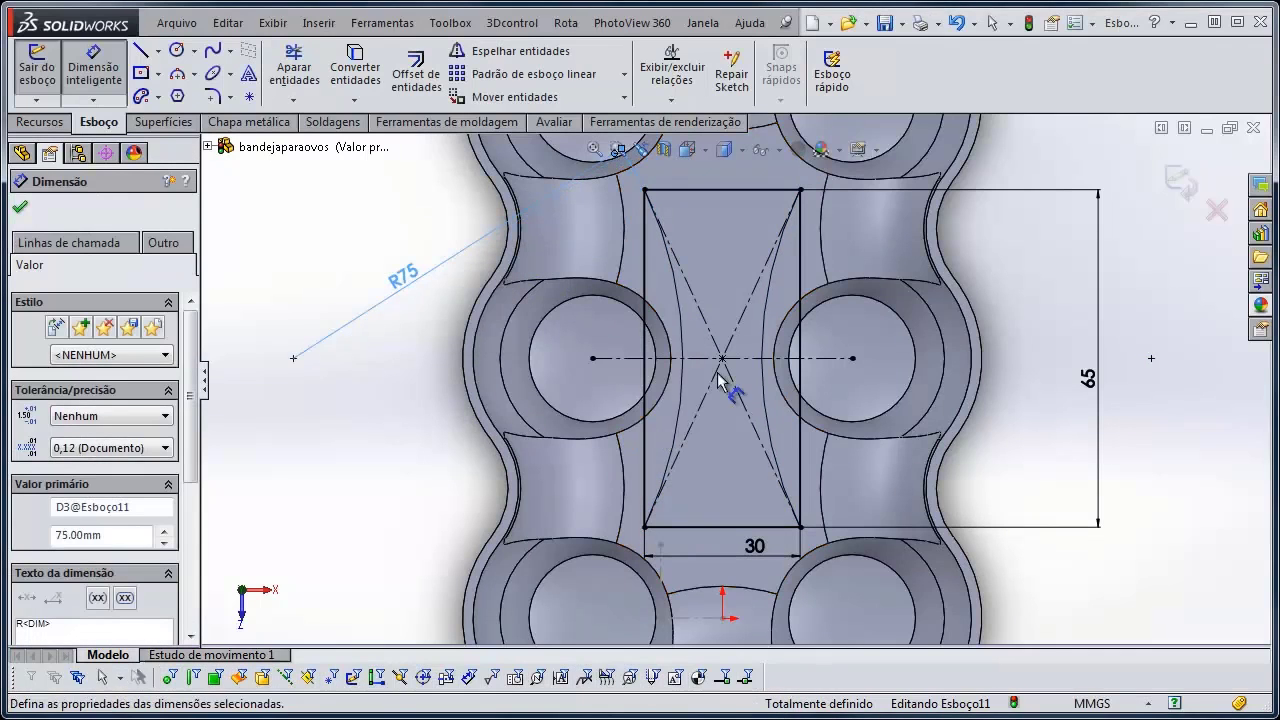
click(1147, 398)
key(Escape)
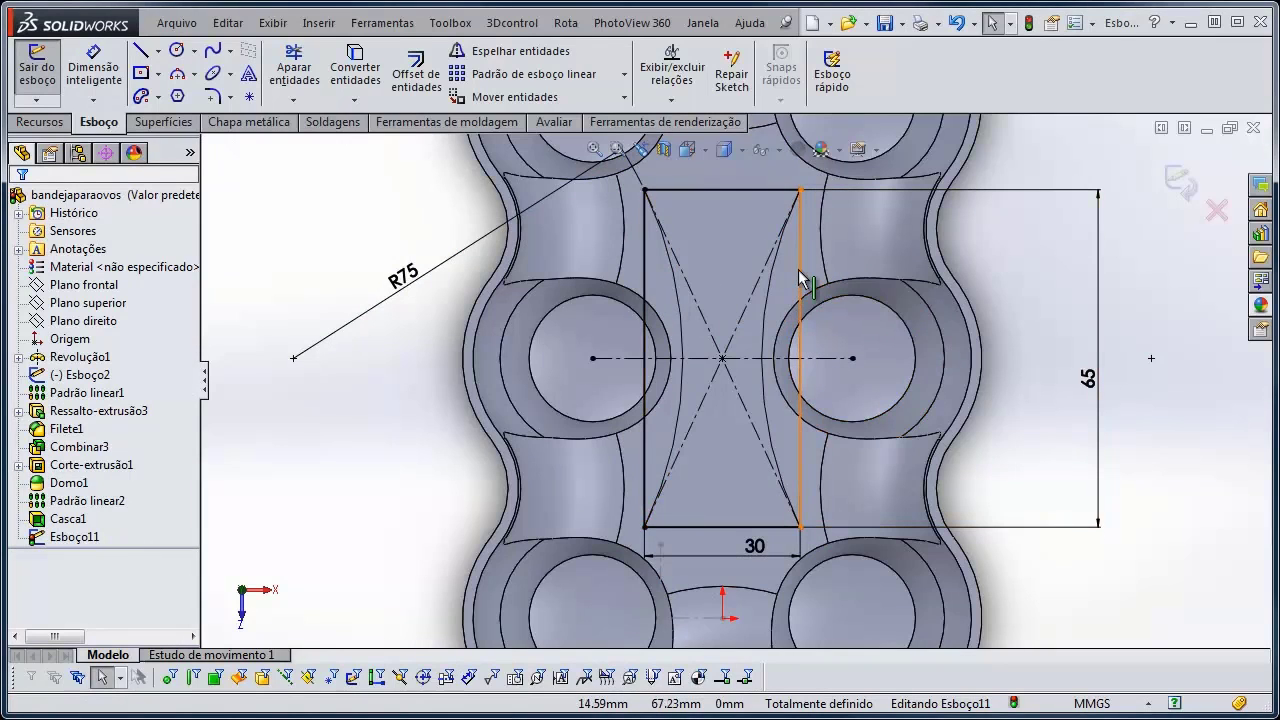
Convert the rectangle's two long straight sides to construction lines
click(651, 255)
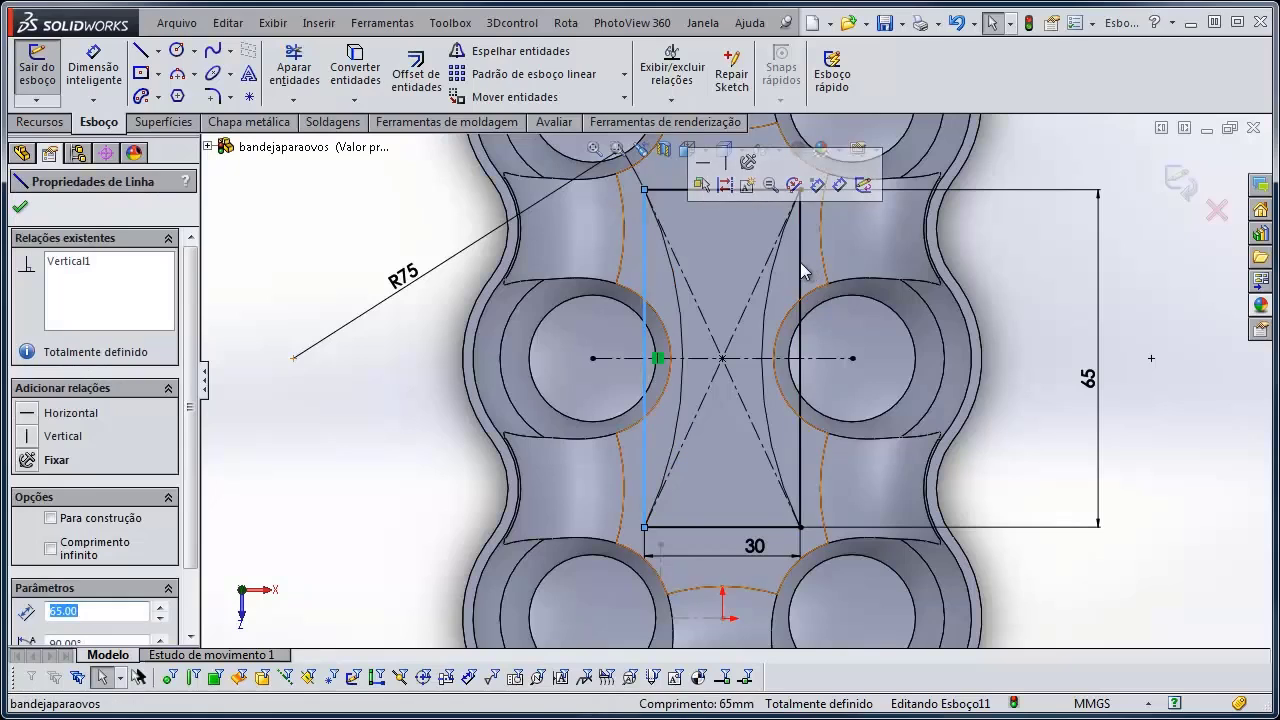
ctrl+click(799, 277)
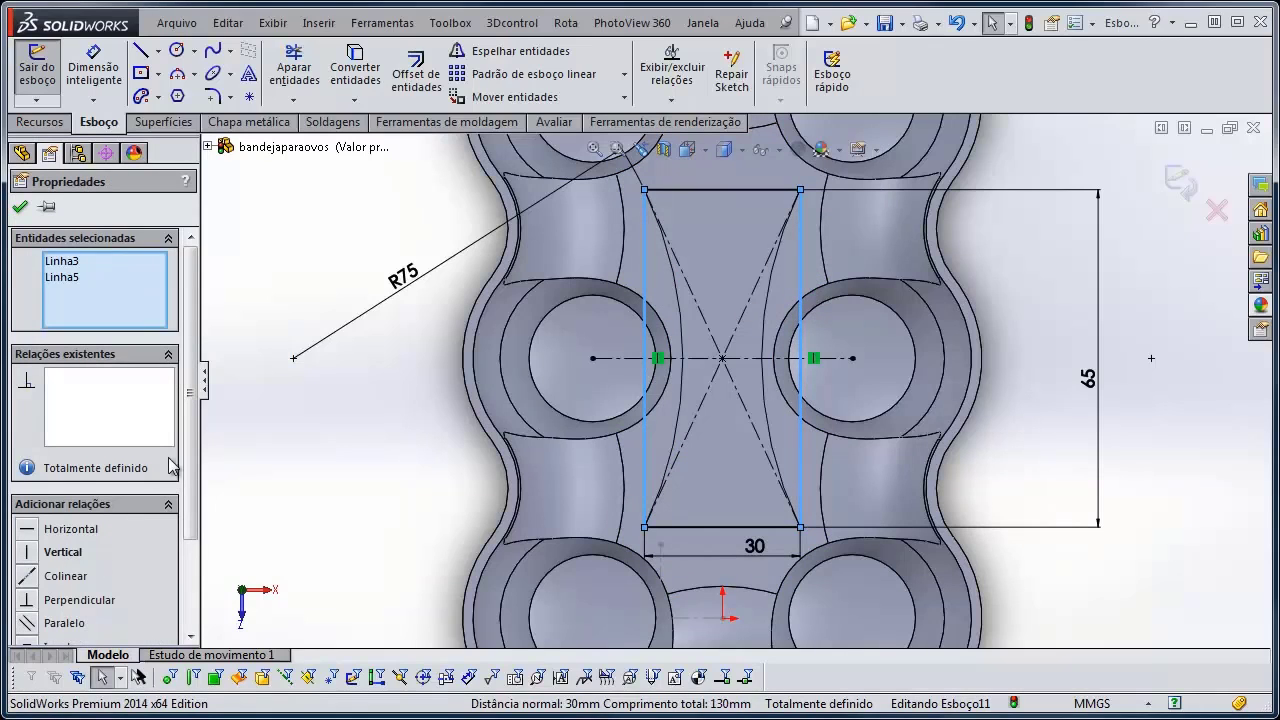
scroll(190, 460, down, 3)
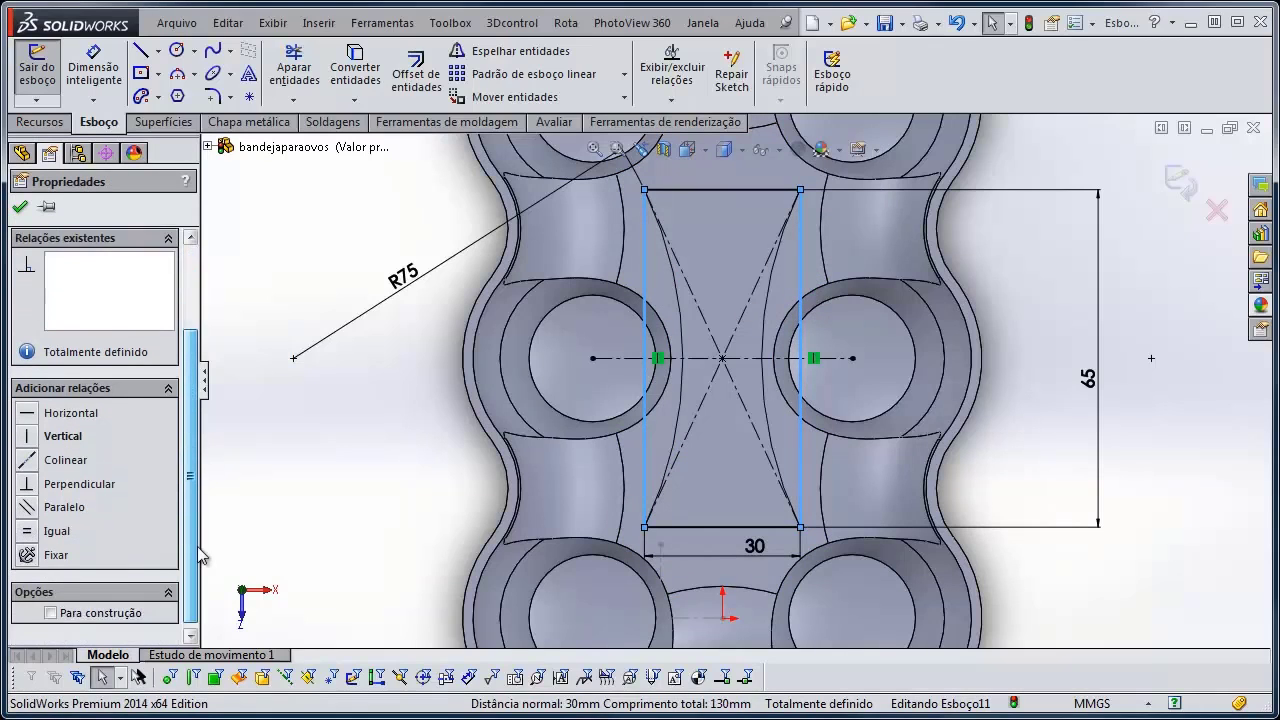
click(51, 607)
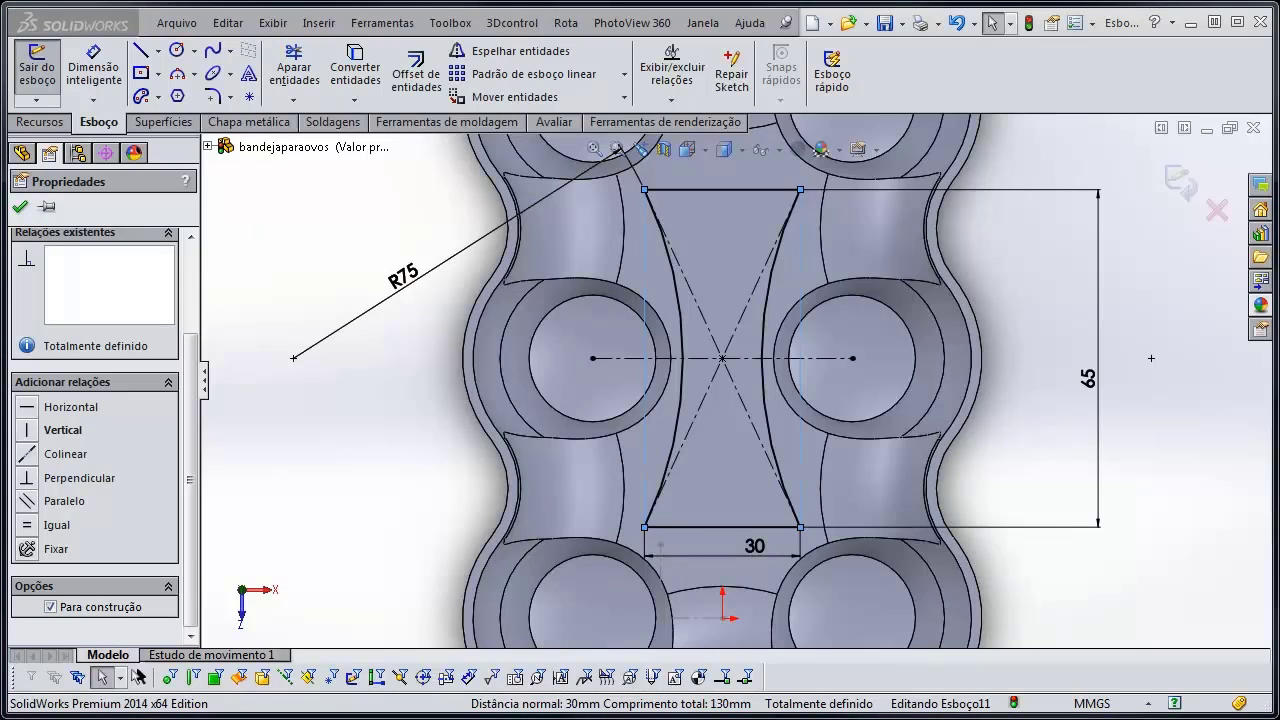
Extrude-cut the curved-sided profile through the tray floor with the Passante end condition
click(1179, 185)
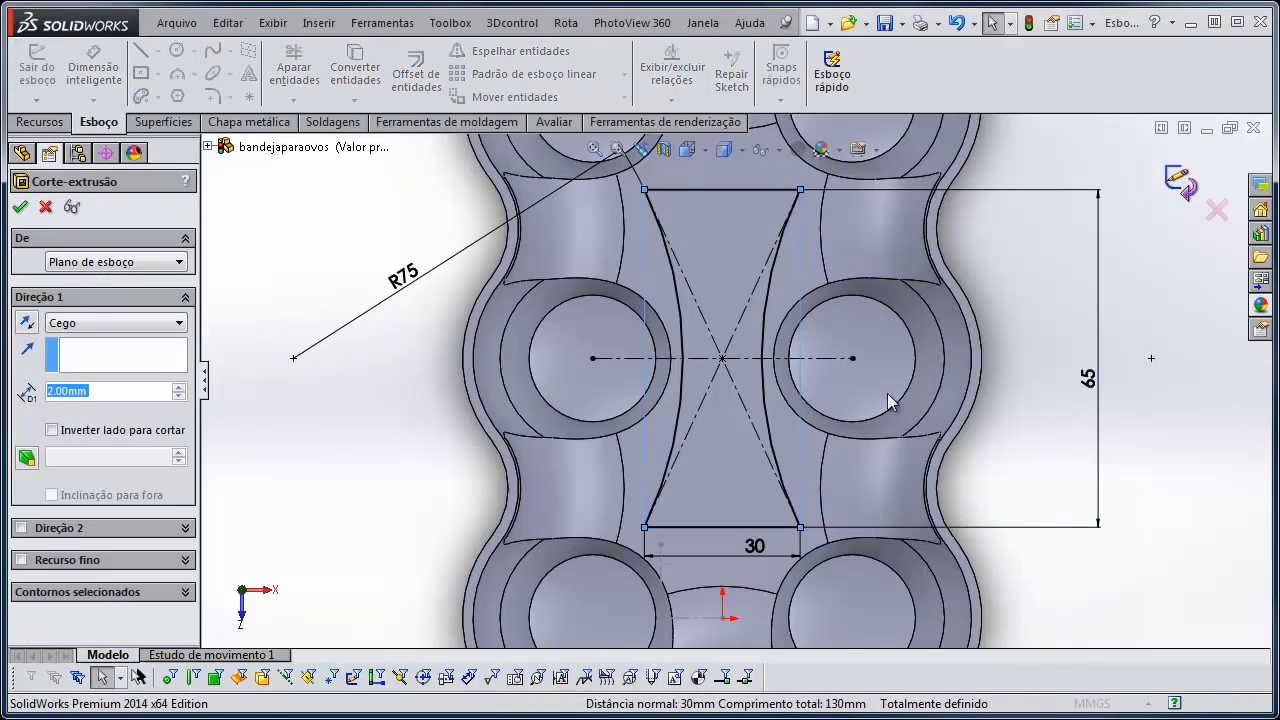
middle_drag(505, 305, 495, 378)
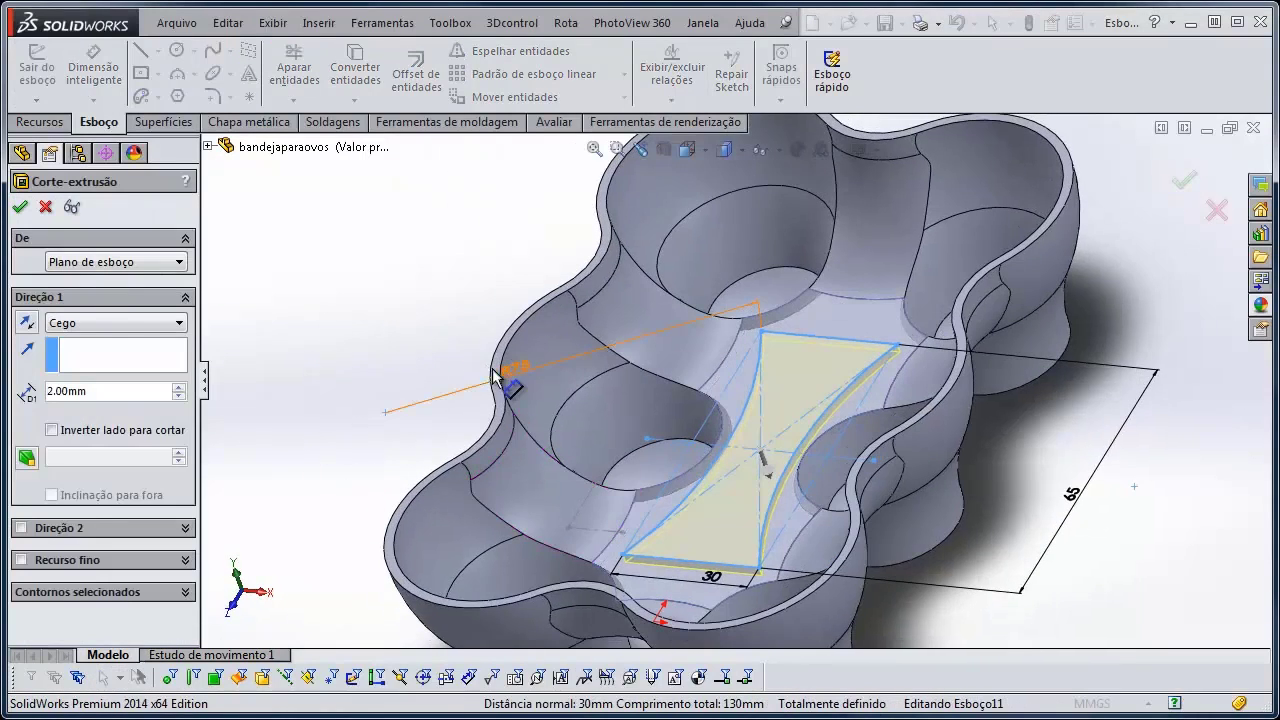
click(106, 323)
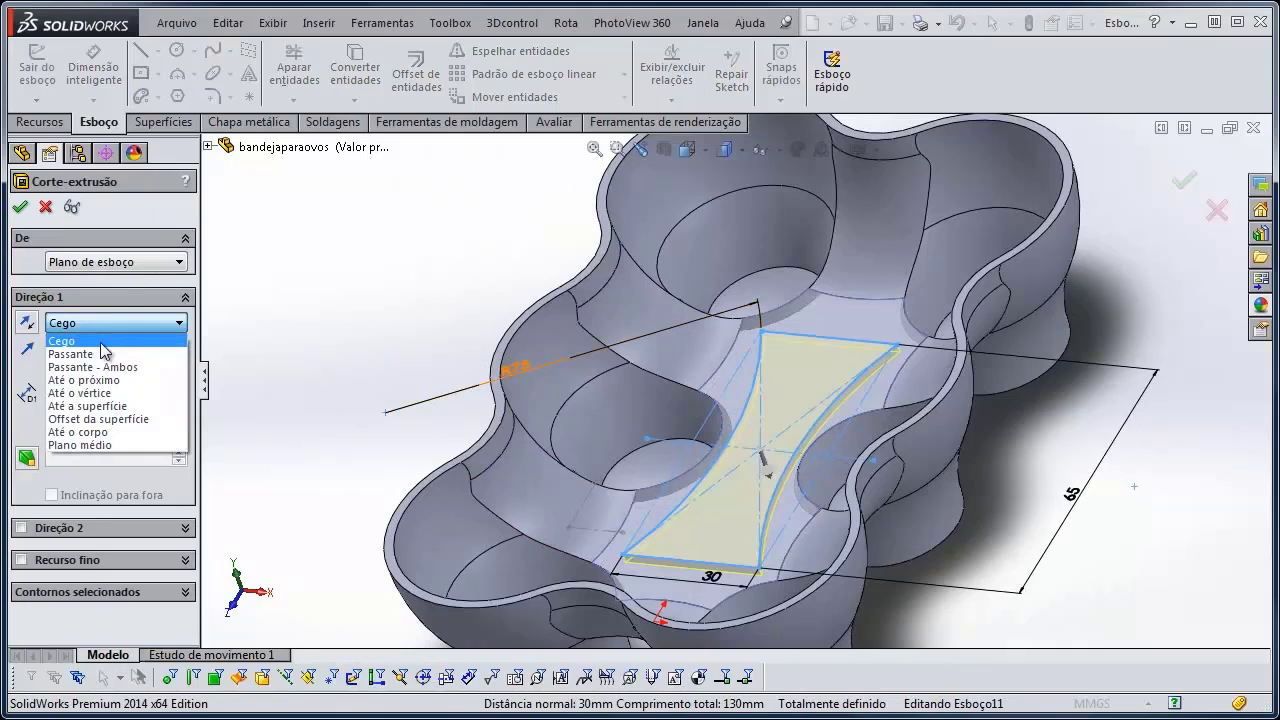
click(86, 355)
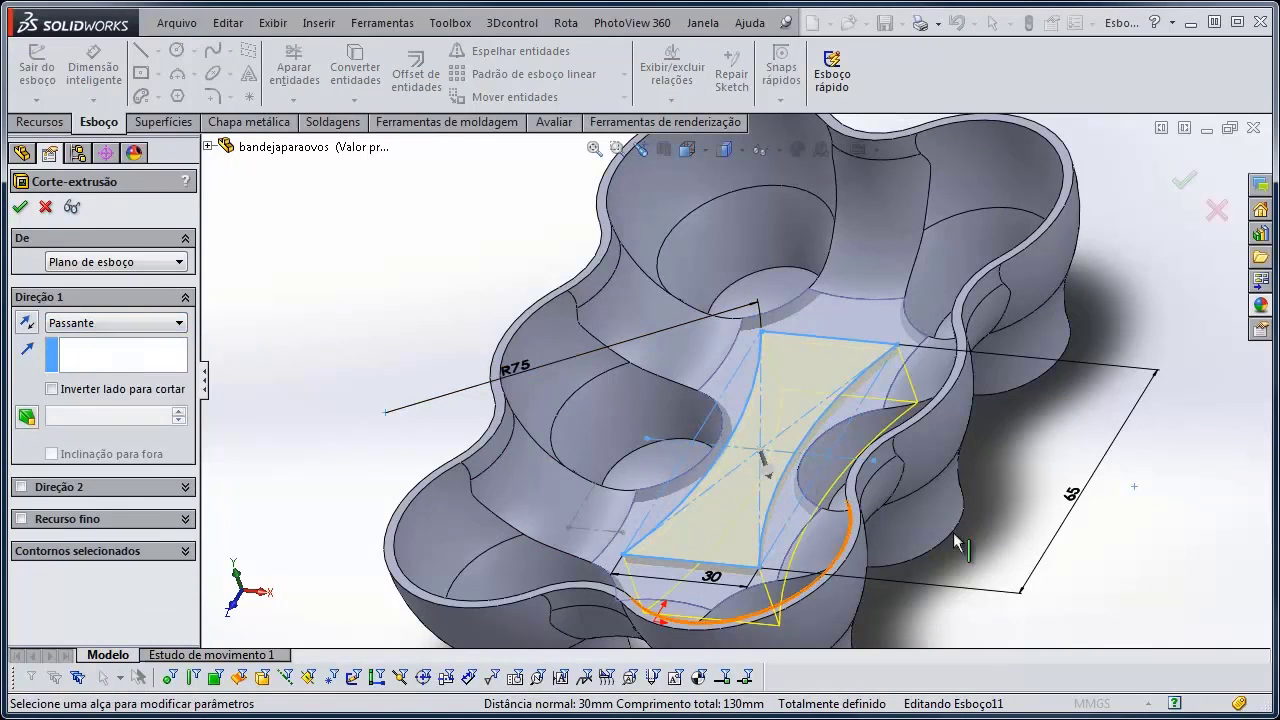
middle_drag(955, 541, 951, 493)
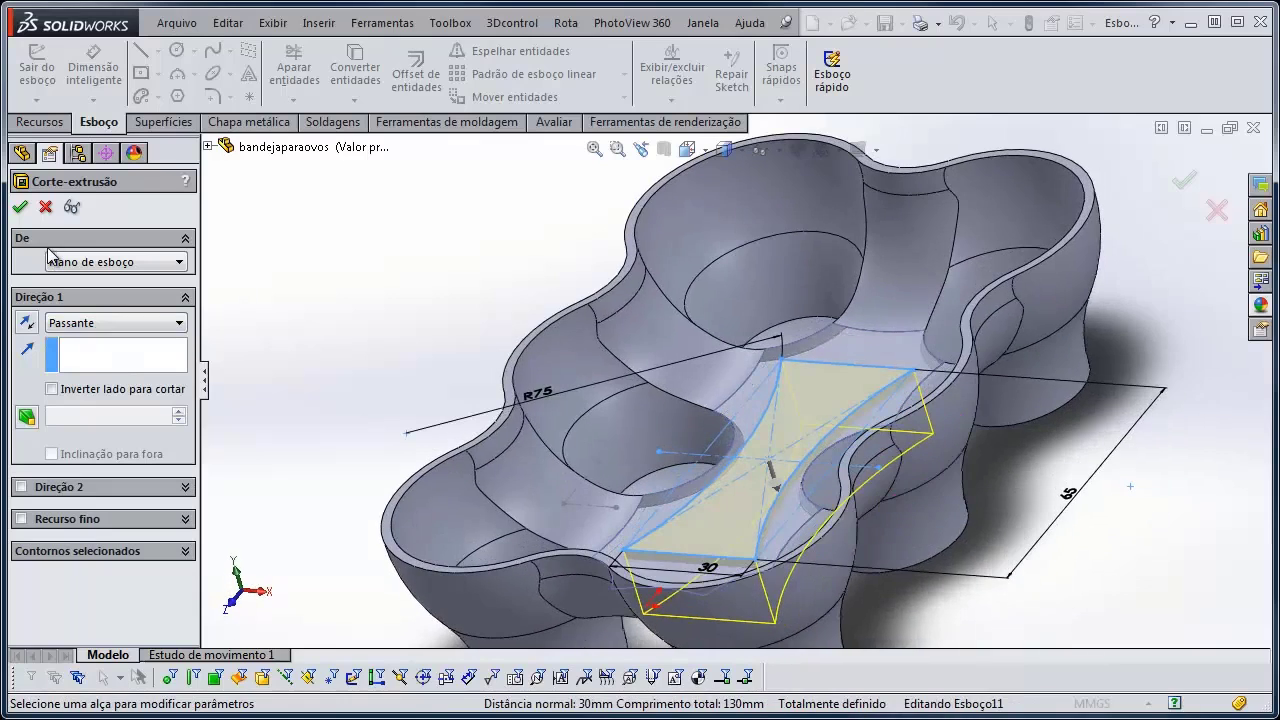
click(17, 206)
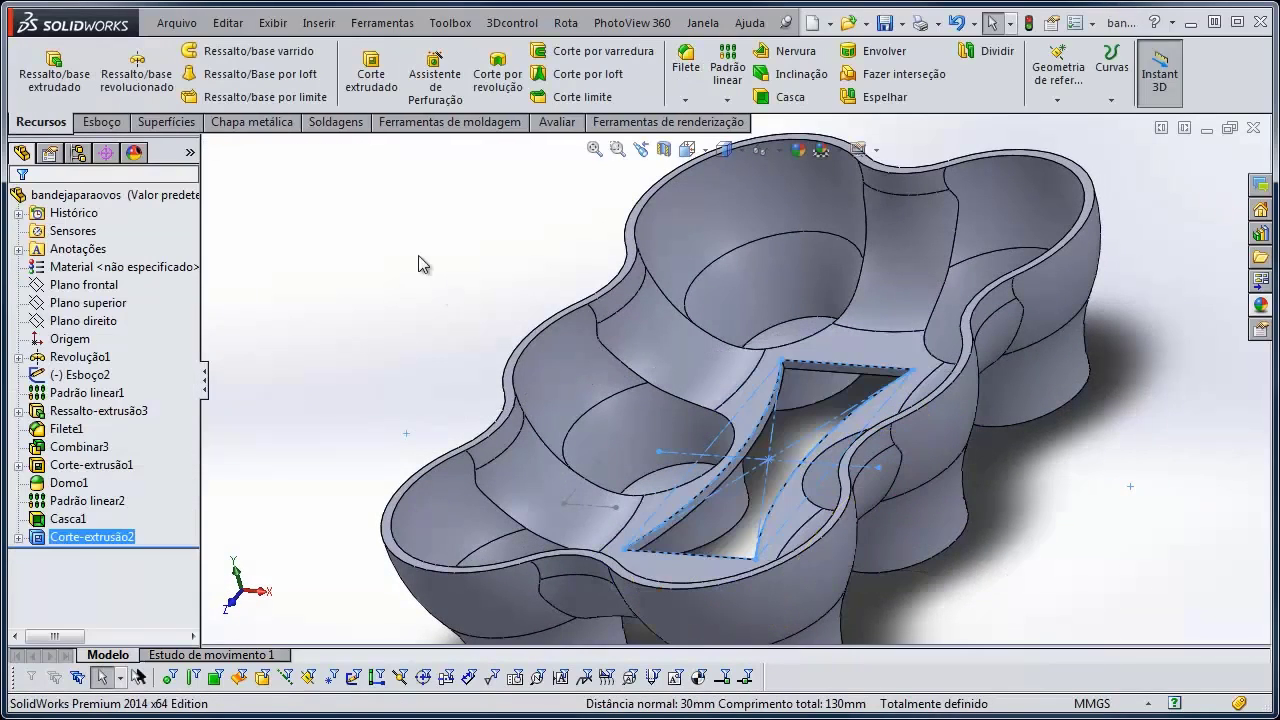
Fillet the four corner edges of the floor opening with a constant 3 mm radius
middle_drag(418, 255, 434, 336)
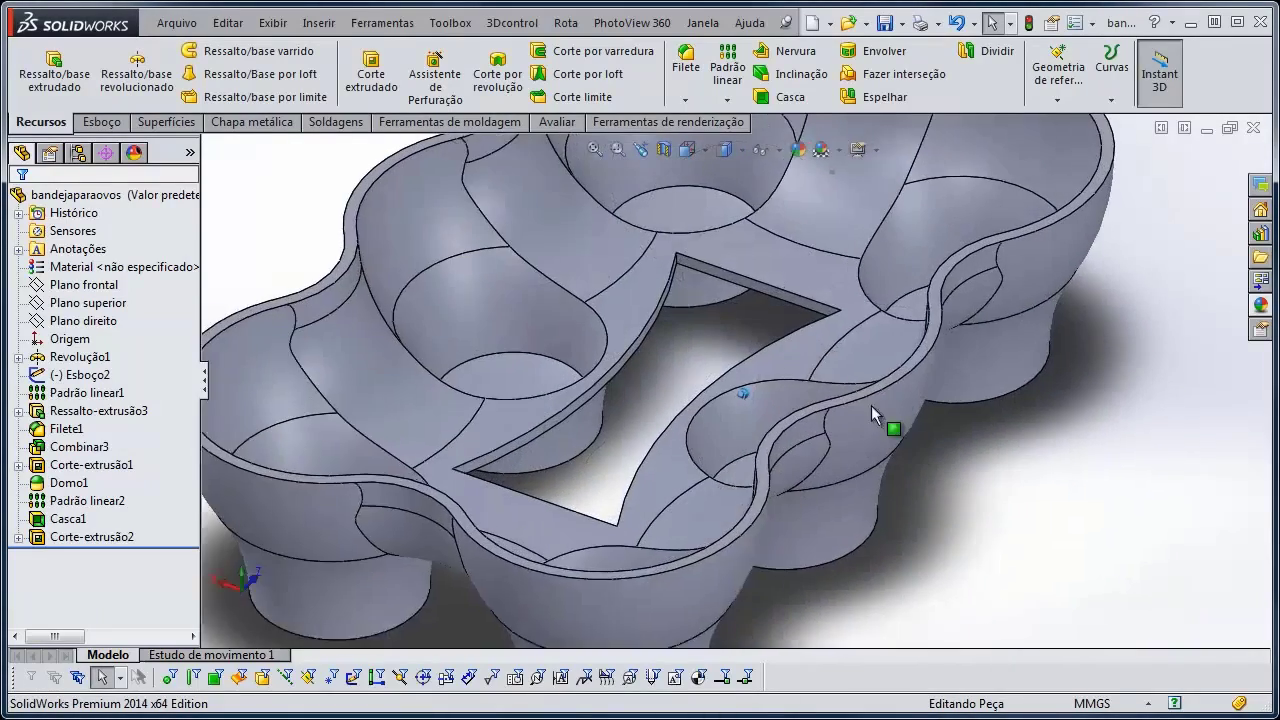
middle_drag(871, 405, 737, 300)
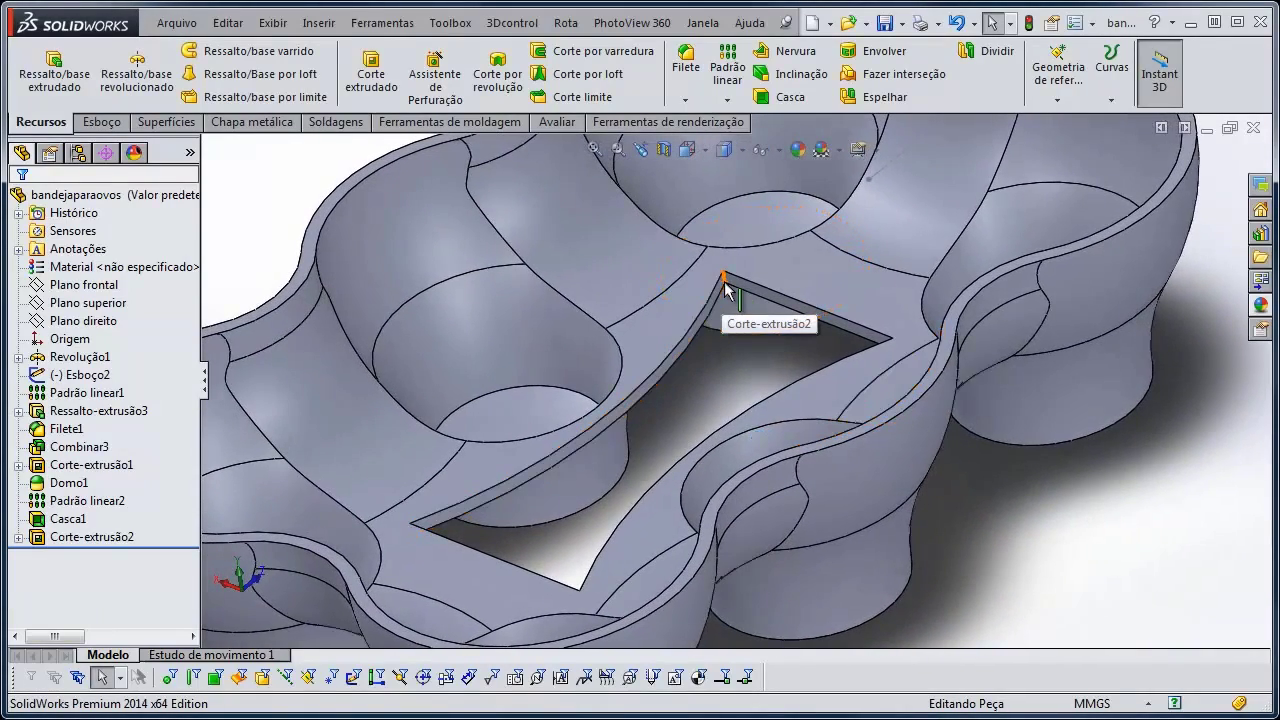
click(686, 68)
scroll(334, 369, down, 3)
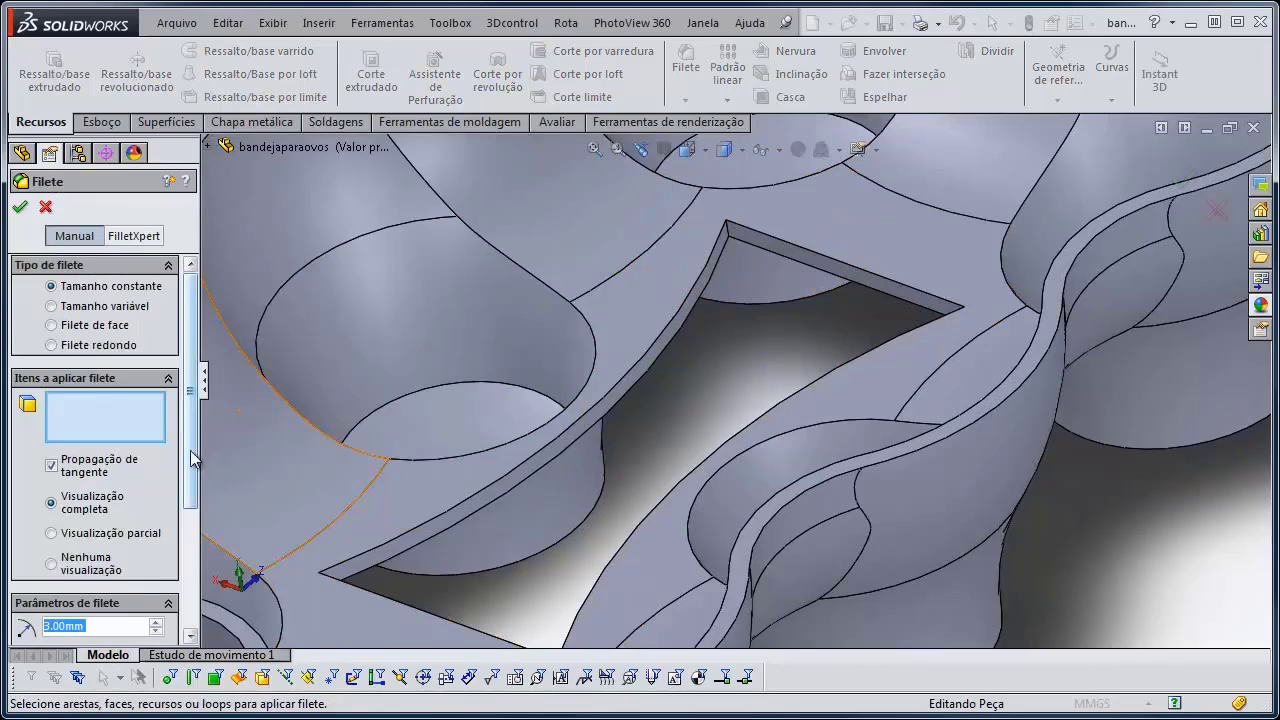
drag(190, 450, 195, 549)
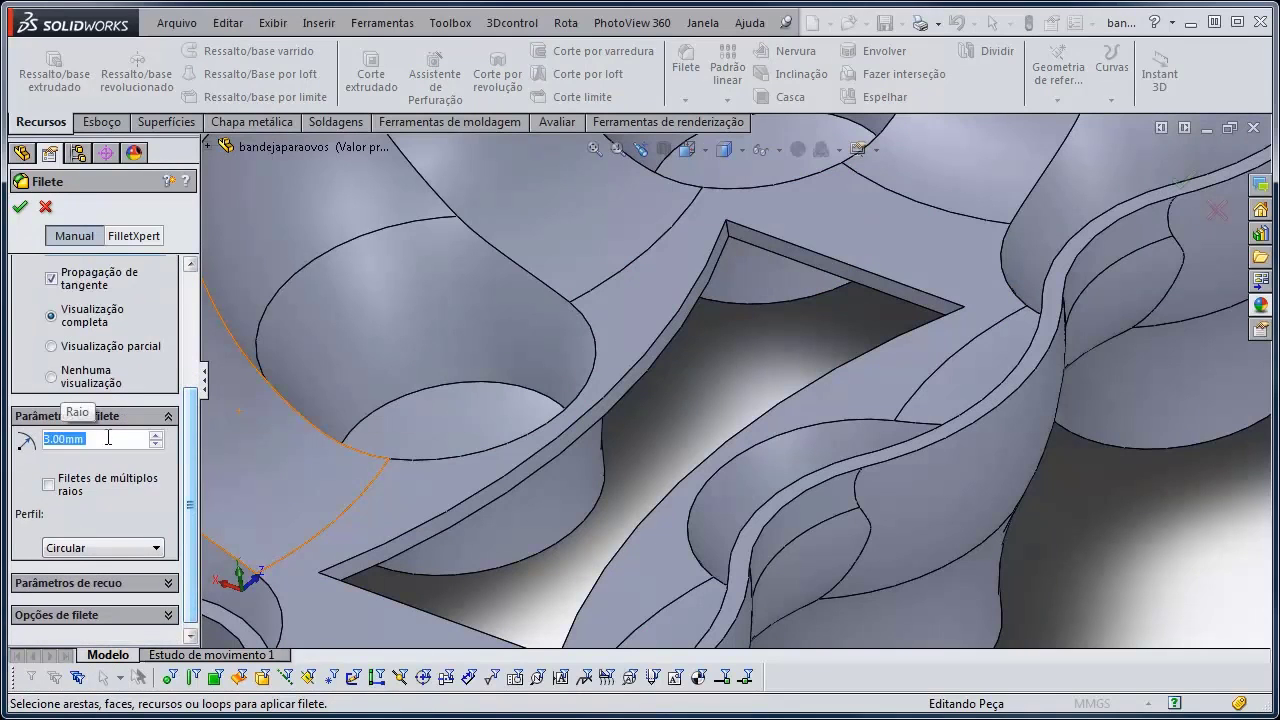
middle_drag(330, 445, 798, 443)
click(843, 318)
click(800, 243)
click(991, 245)
key(ctrl+1)
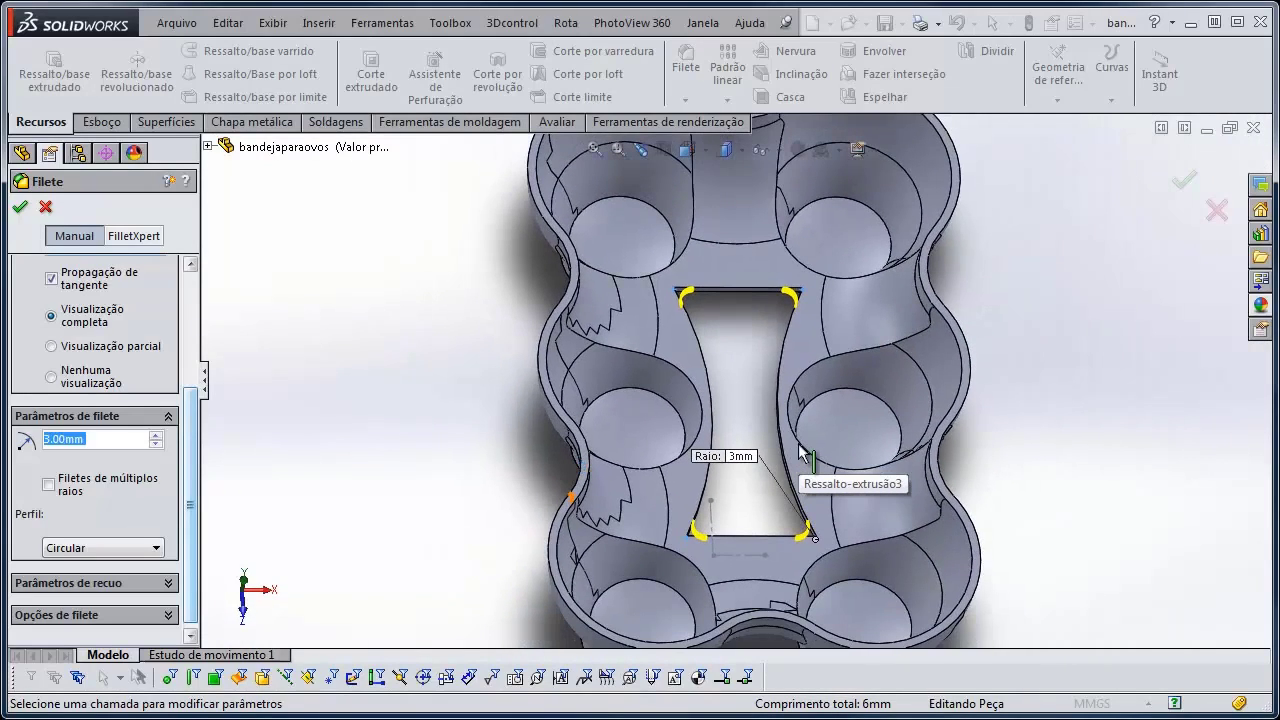
click(20, 208)
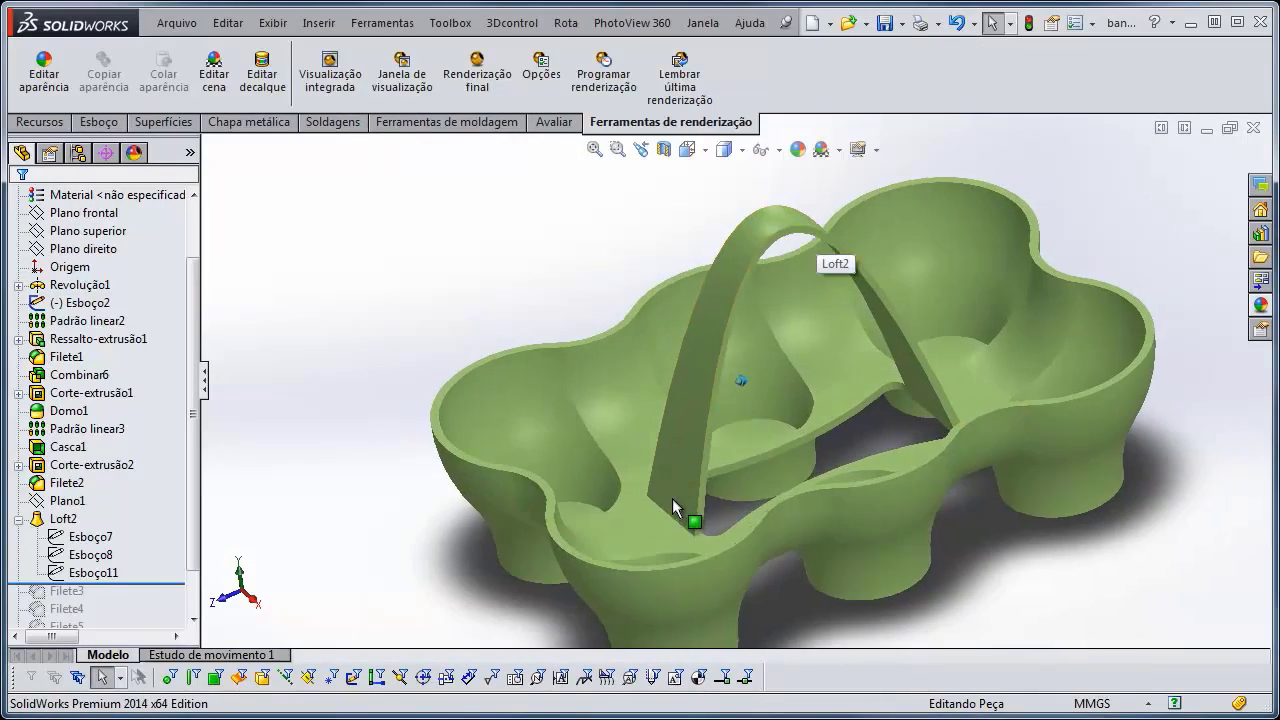
Examine the handle loft in the finished green tray model and the three sketches it is built from
click(66, 520)
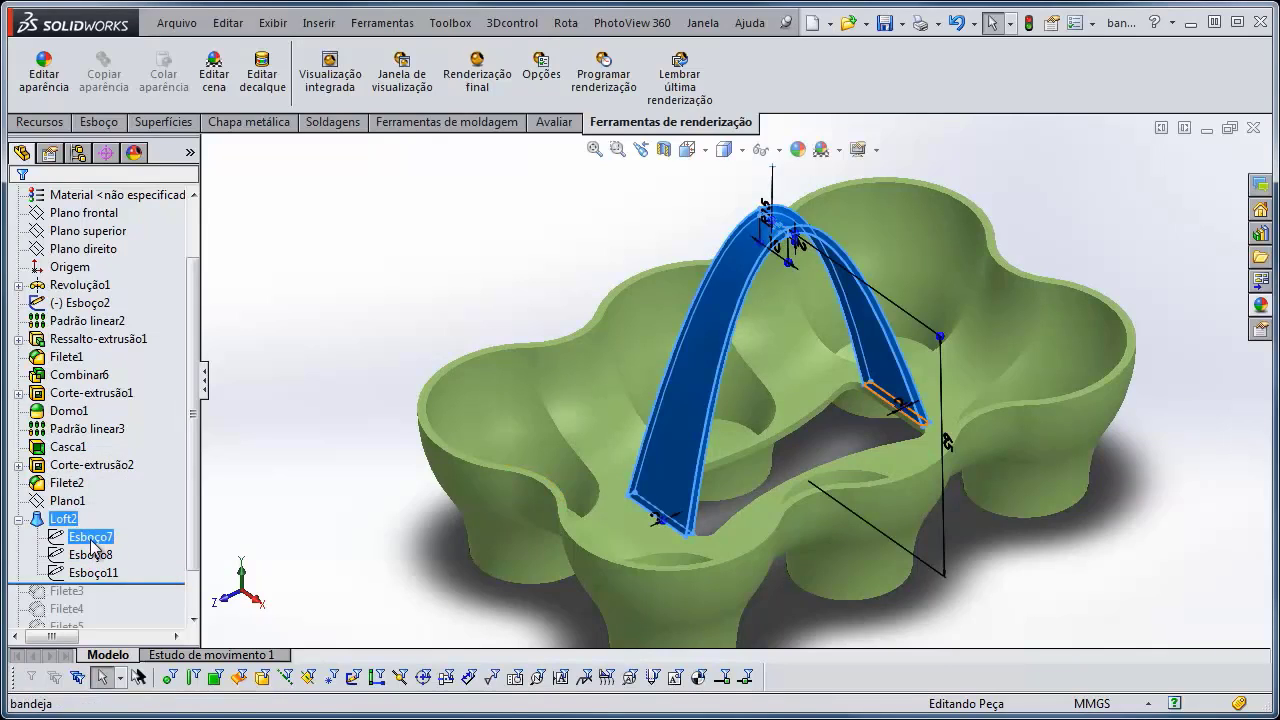
click(91, 540)
click(92, 555)
click(100, 573)
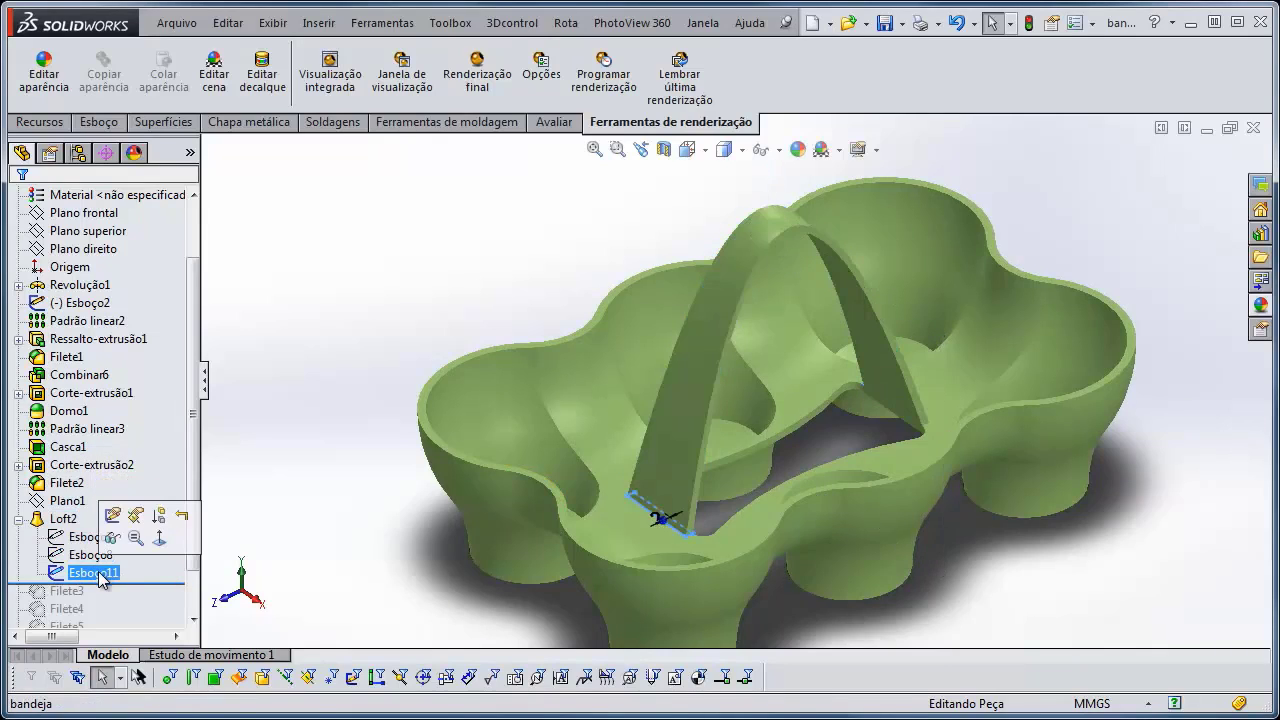
click(91, 555)
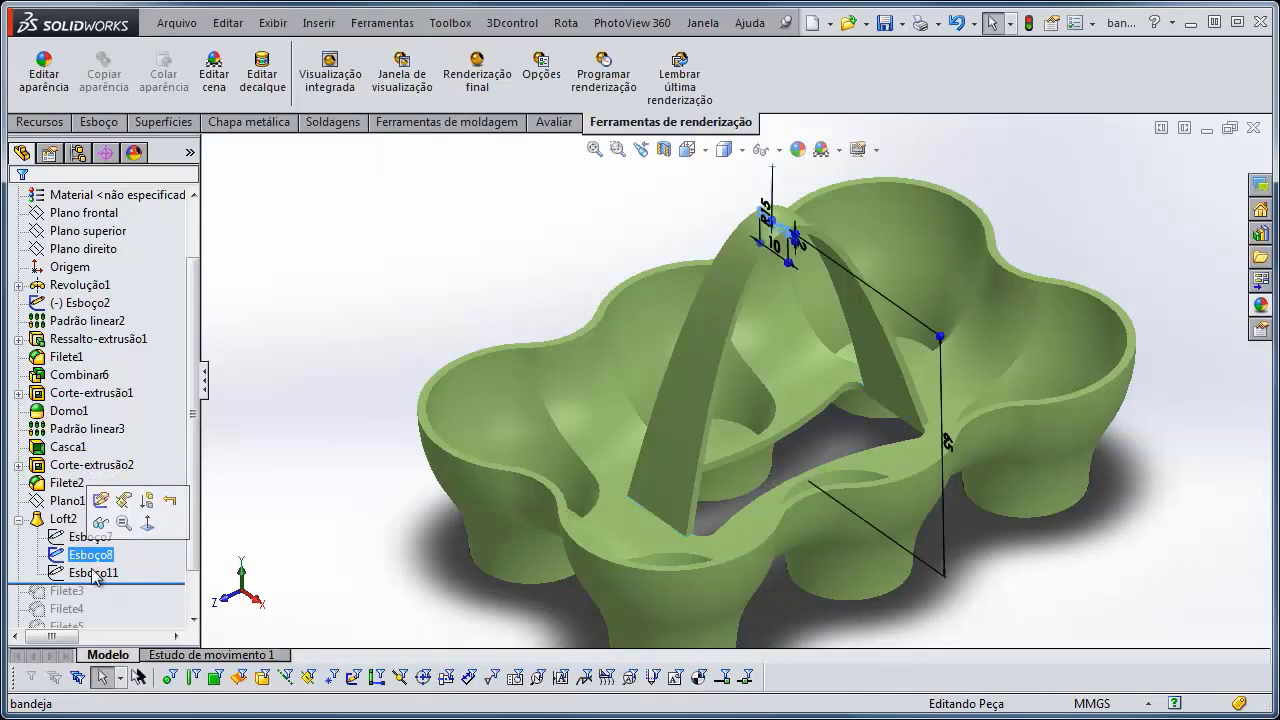
click(100, 573)
middle_drag(316, 538, 322, 522)
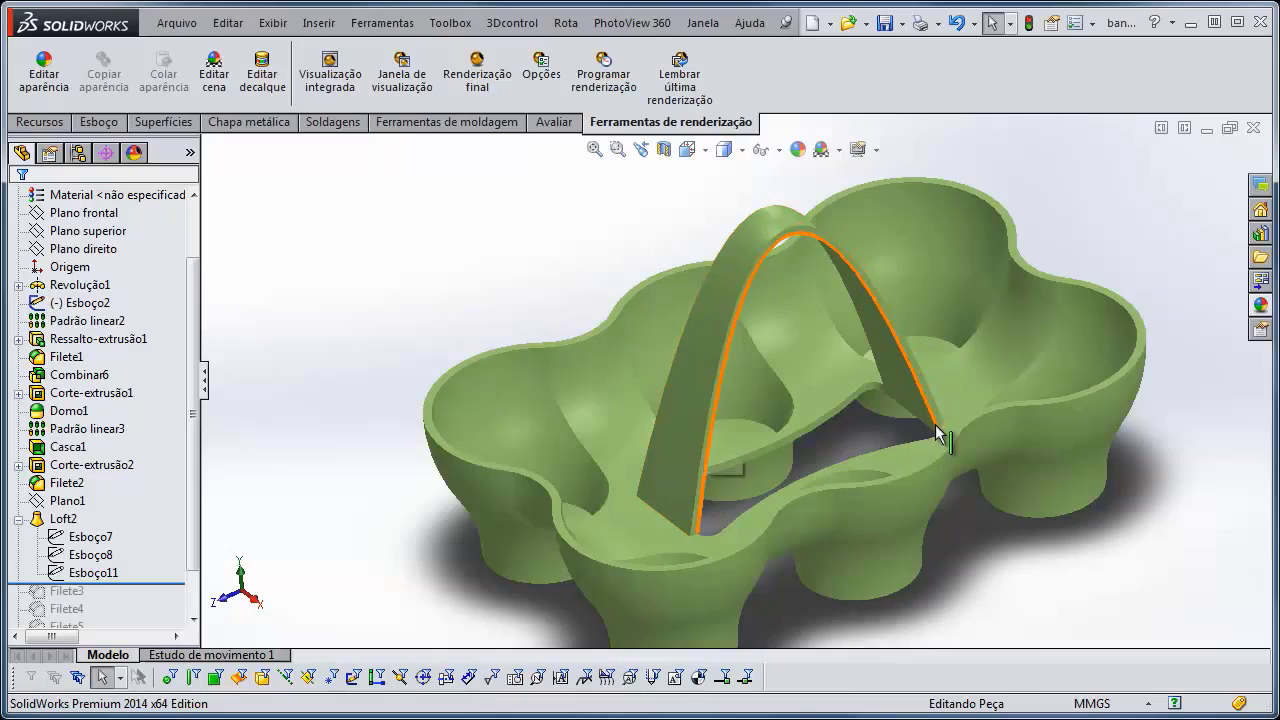
middle_drag(935, 424, 523, 301)
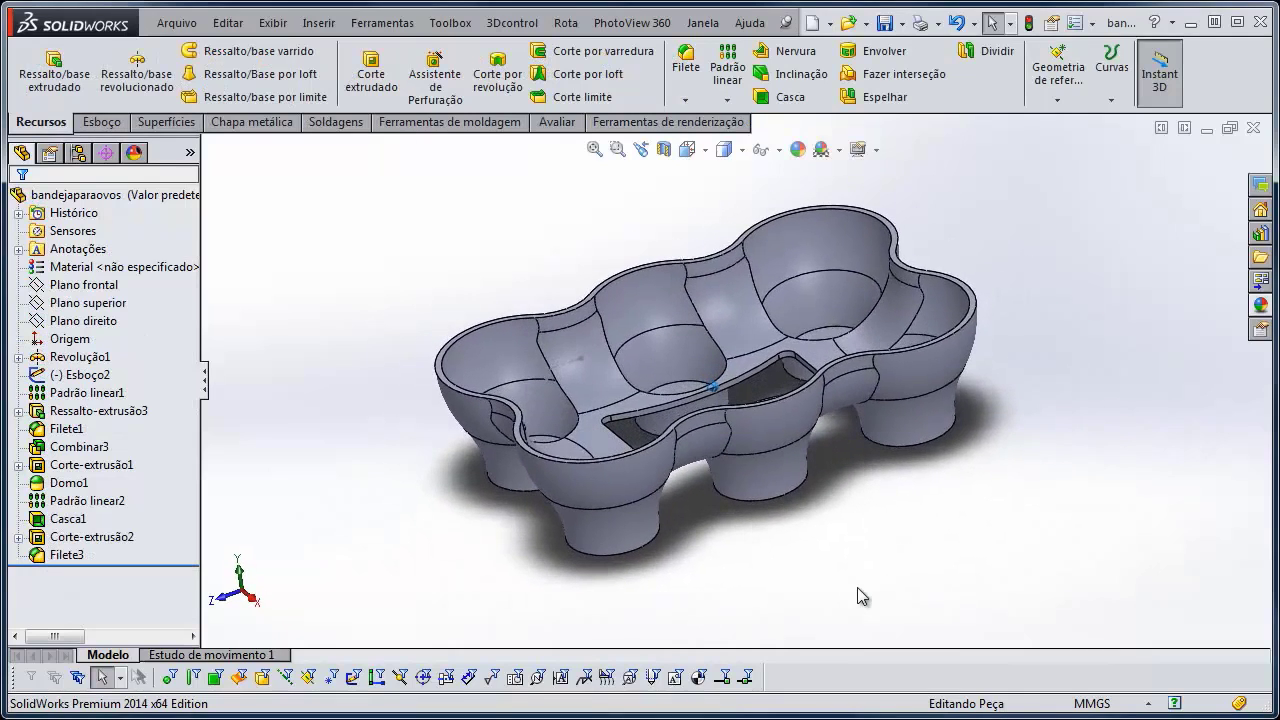
Start a new reference plane on the grey tray with Plano frontal as its first reference
click(85, 287)
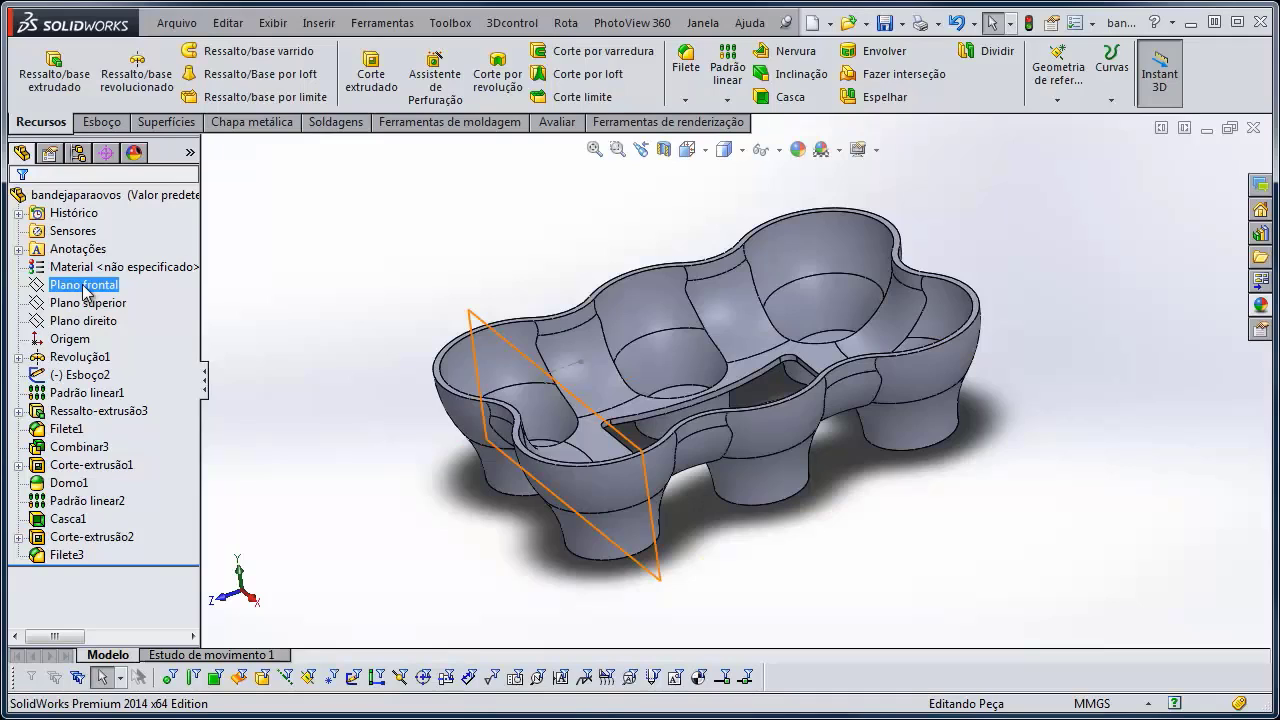
click(539, 280)
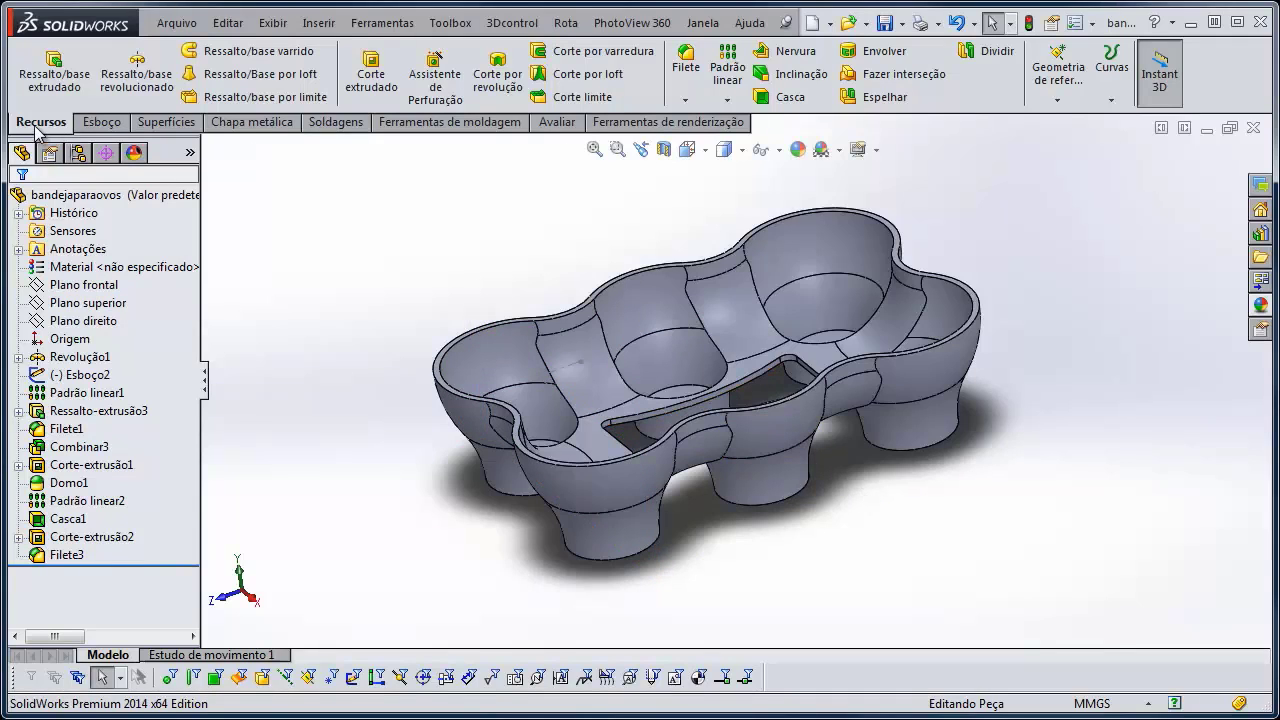
click(1058, 78)
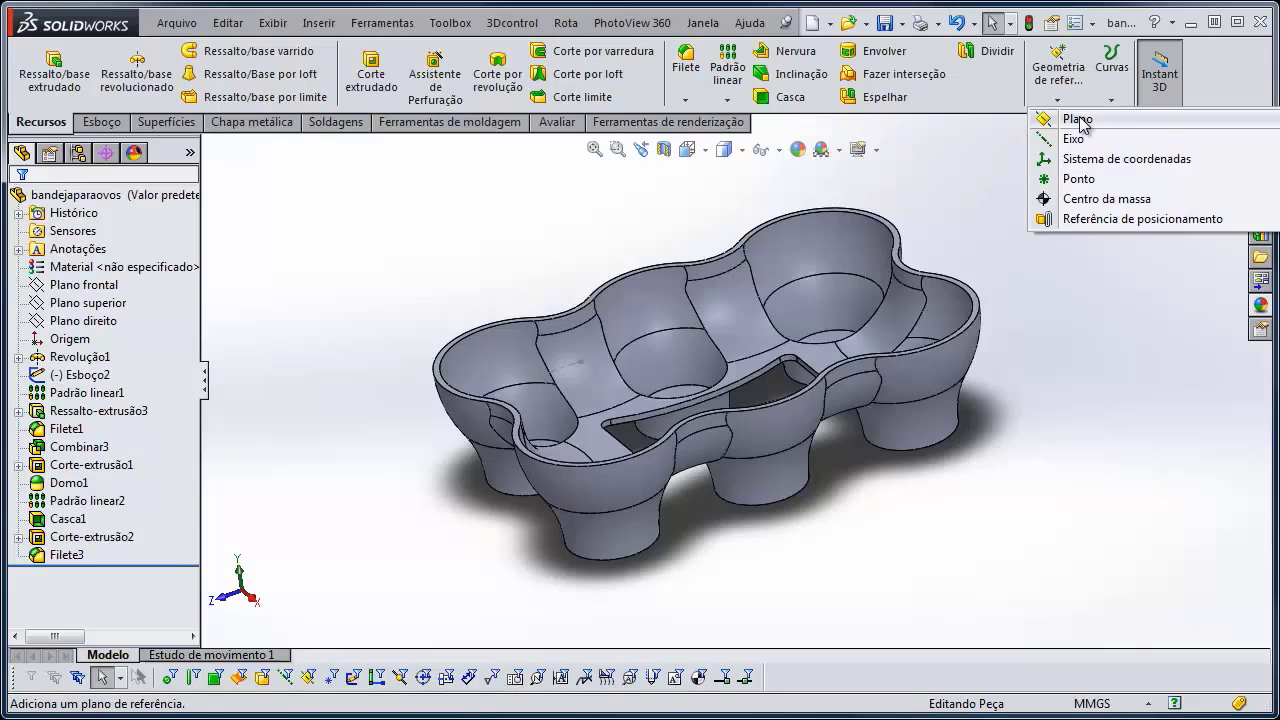
click(1078, 120)
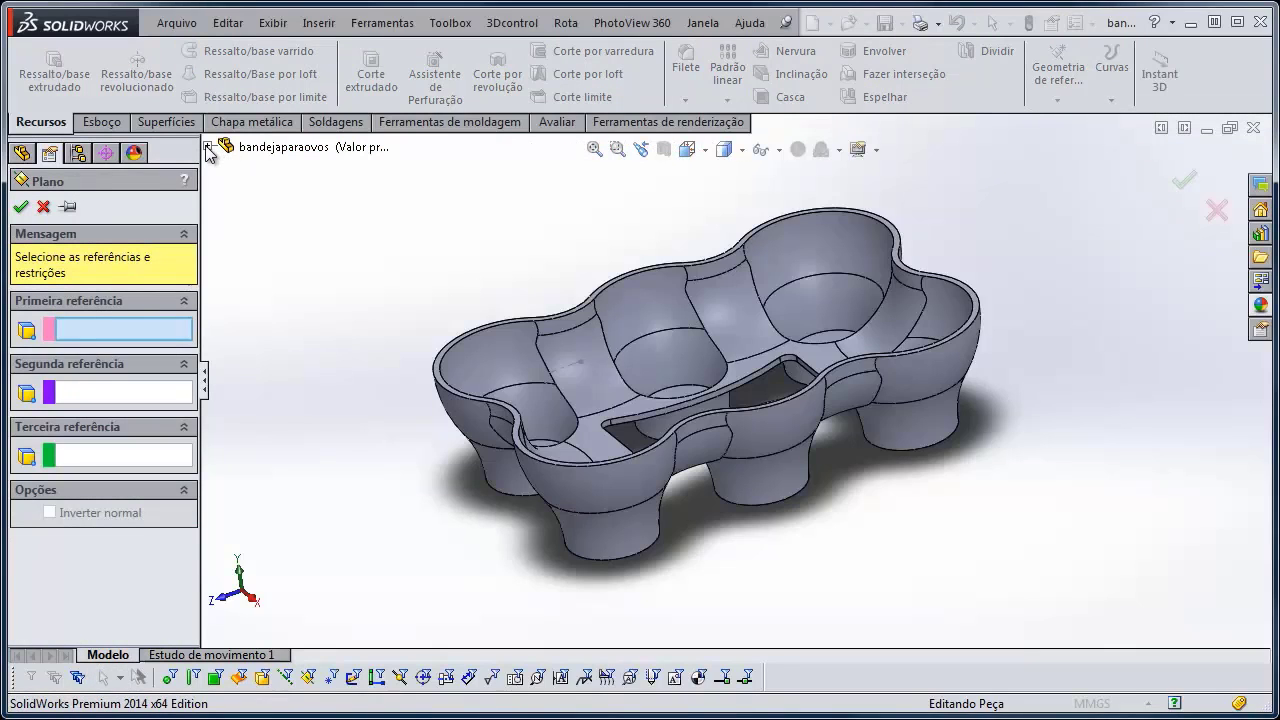
click(207, 147)
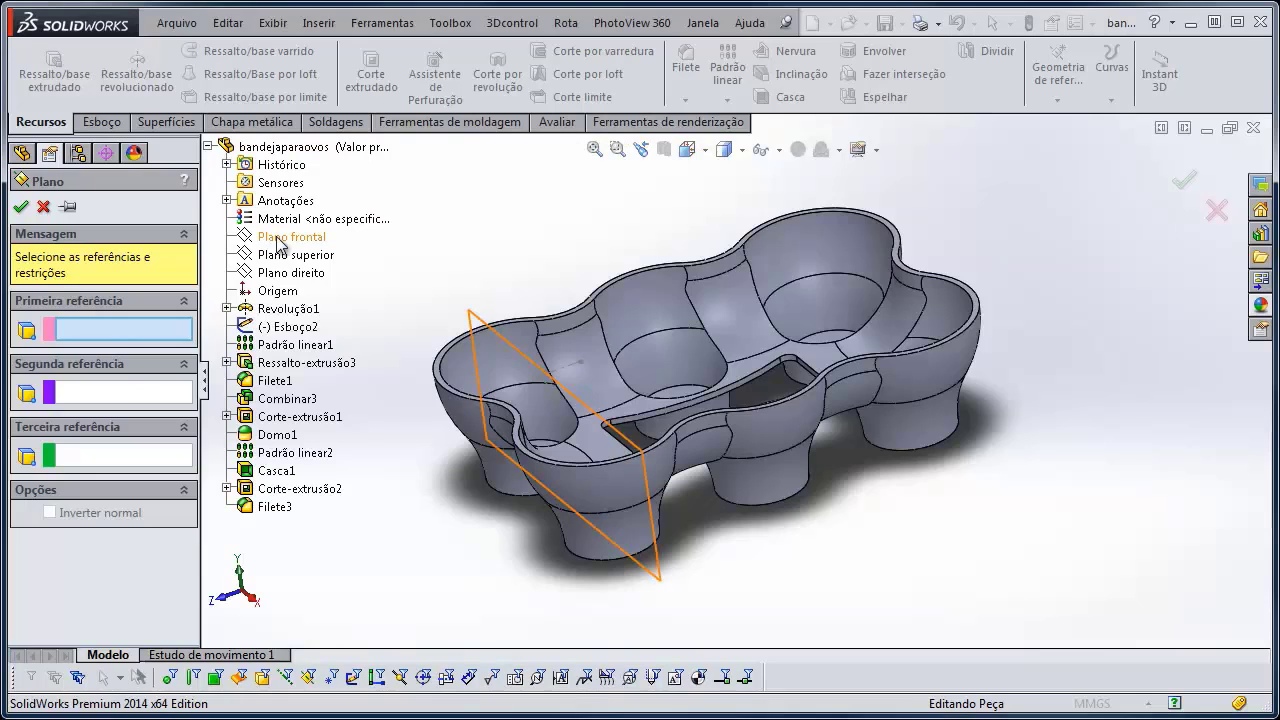
click(279, 238)
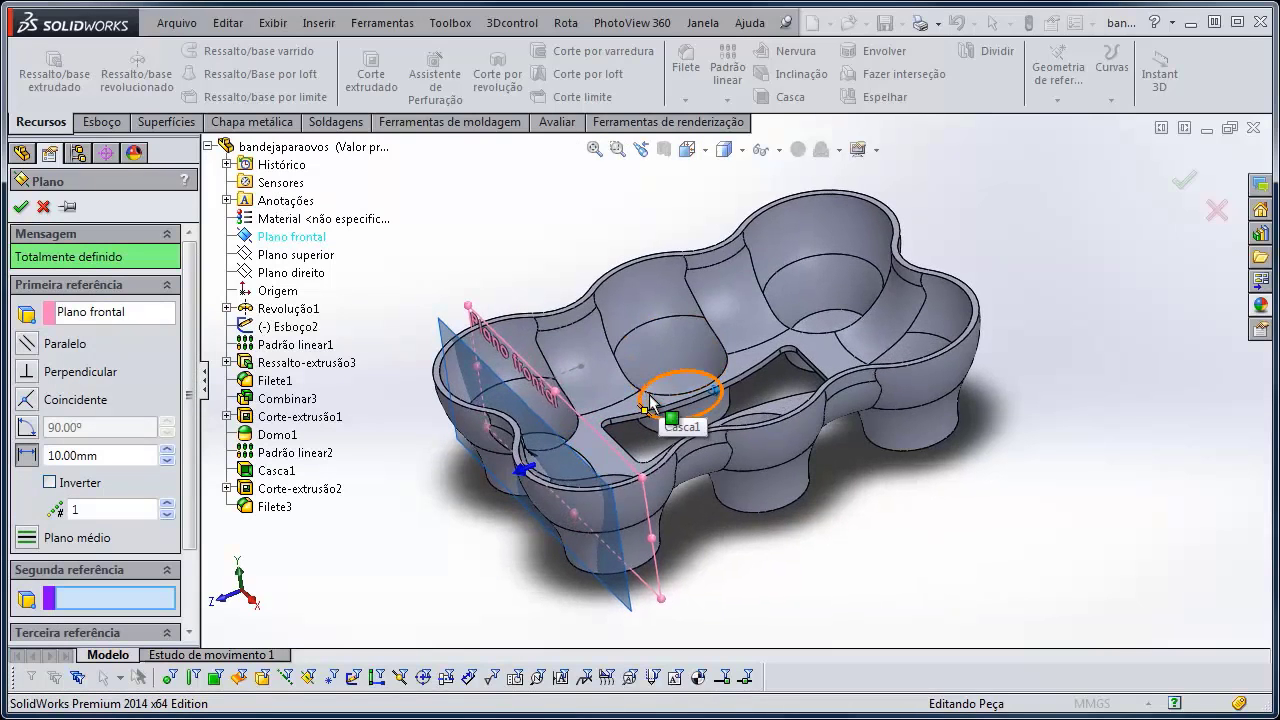
Set the midpoint of the floor opening's curved edge as the plane's second reference and create the plane
mouse_move(680, 386)
middle_down()
mouse_move(689, 406)
mouse_move(686, 372)
middle_up()
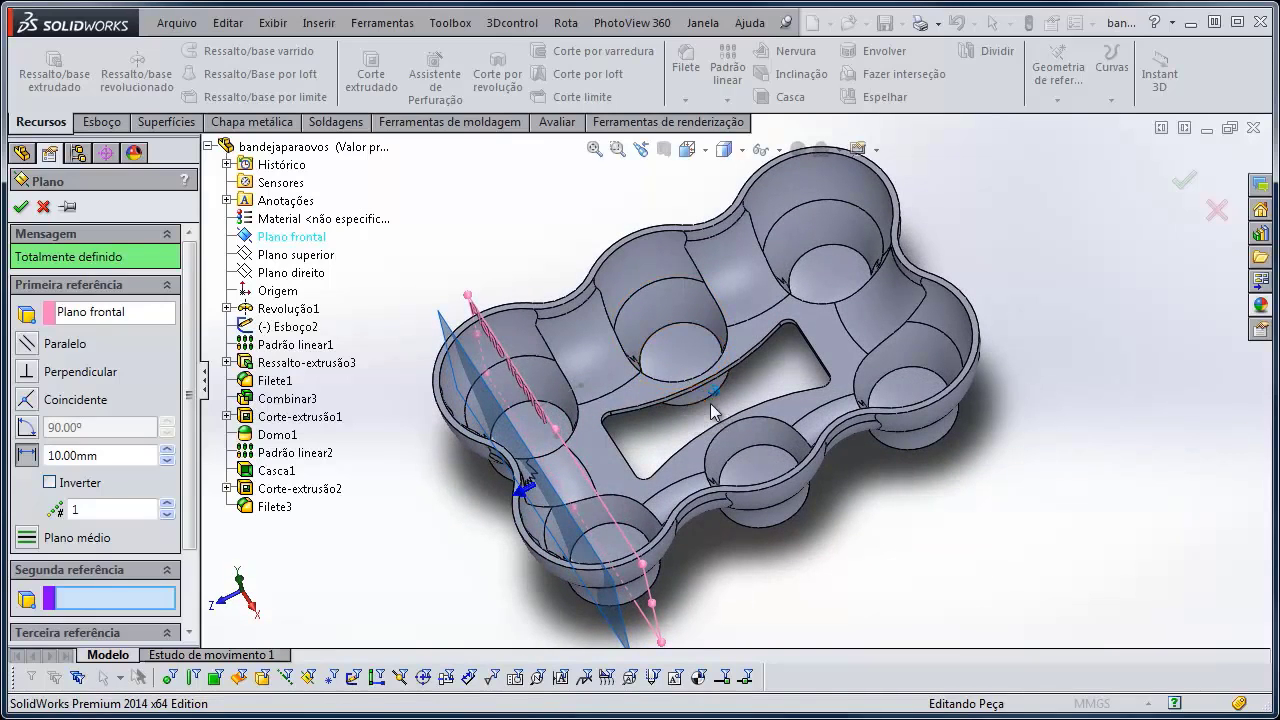
scroll(705, 385, down, 4)
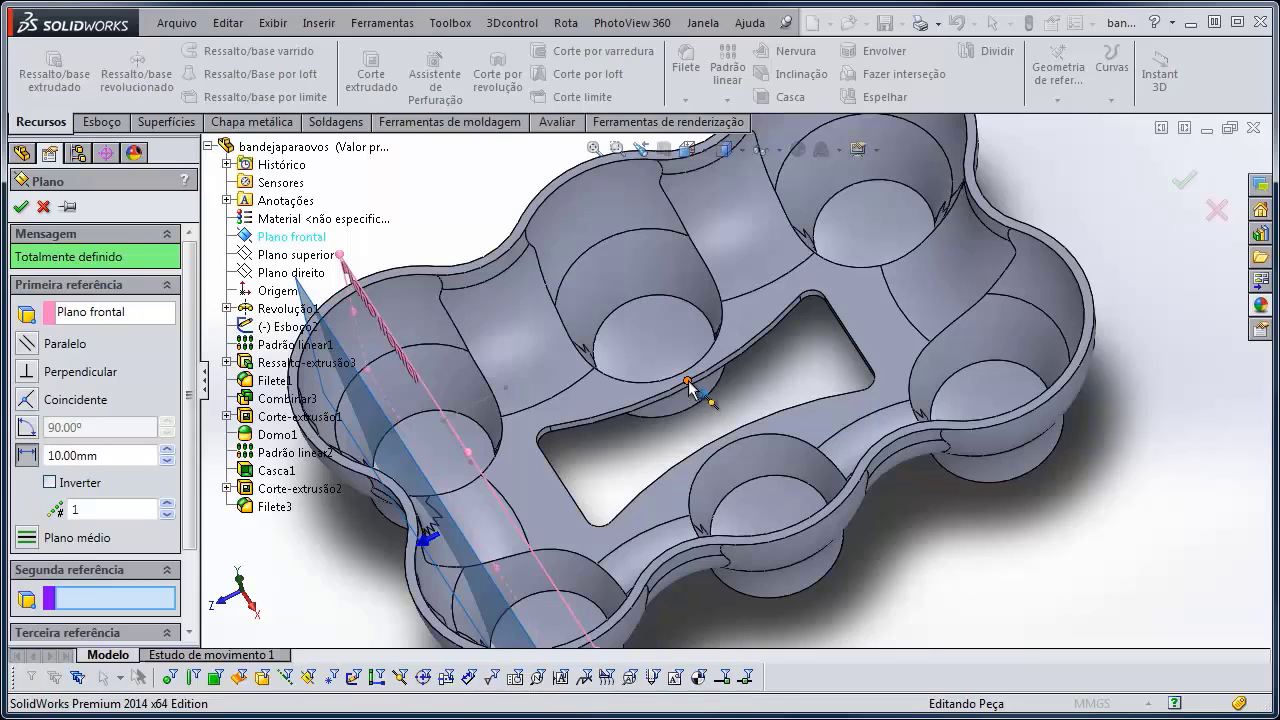
click(690, 383)
key(ctrl+7)
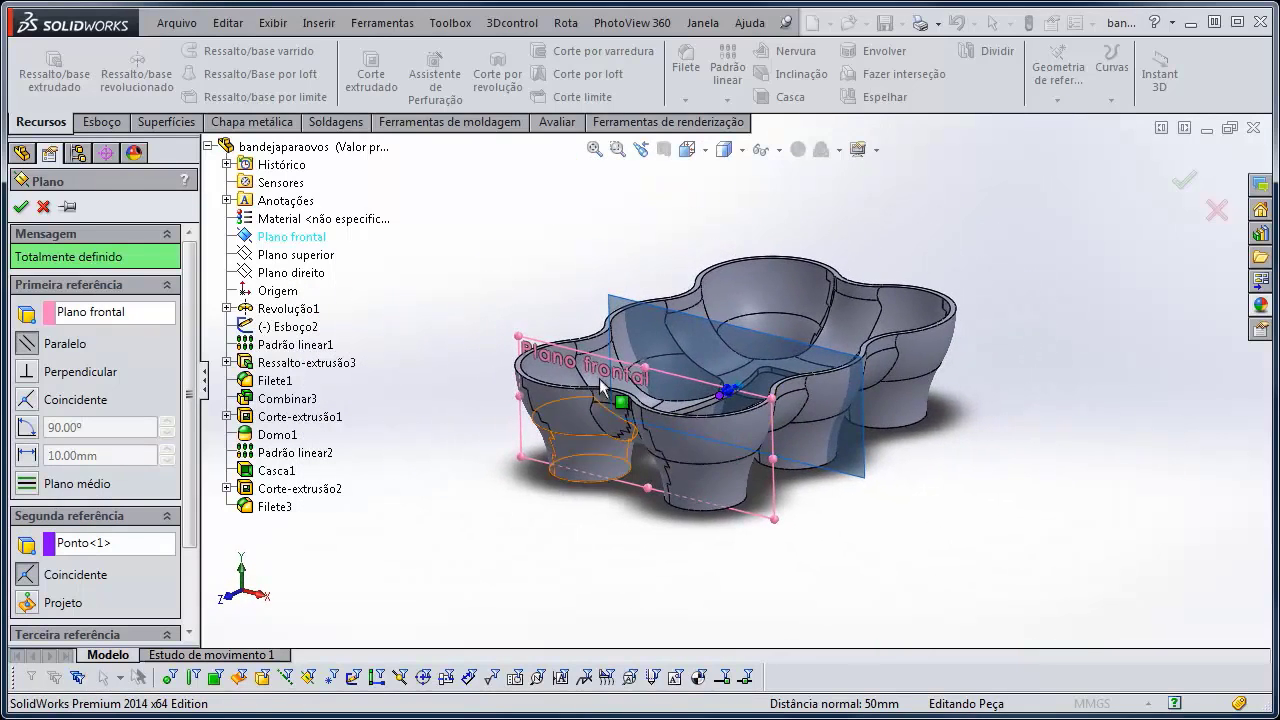
scroll(634, 413, down, 5)
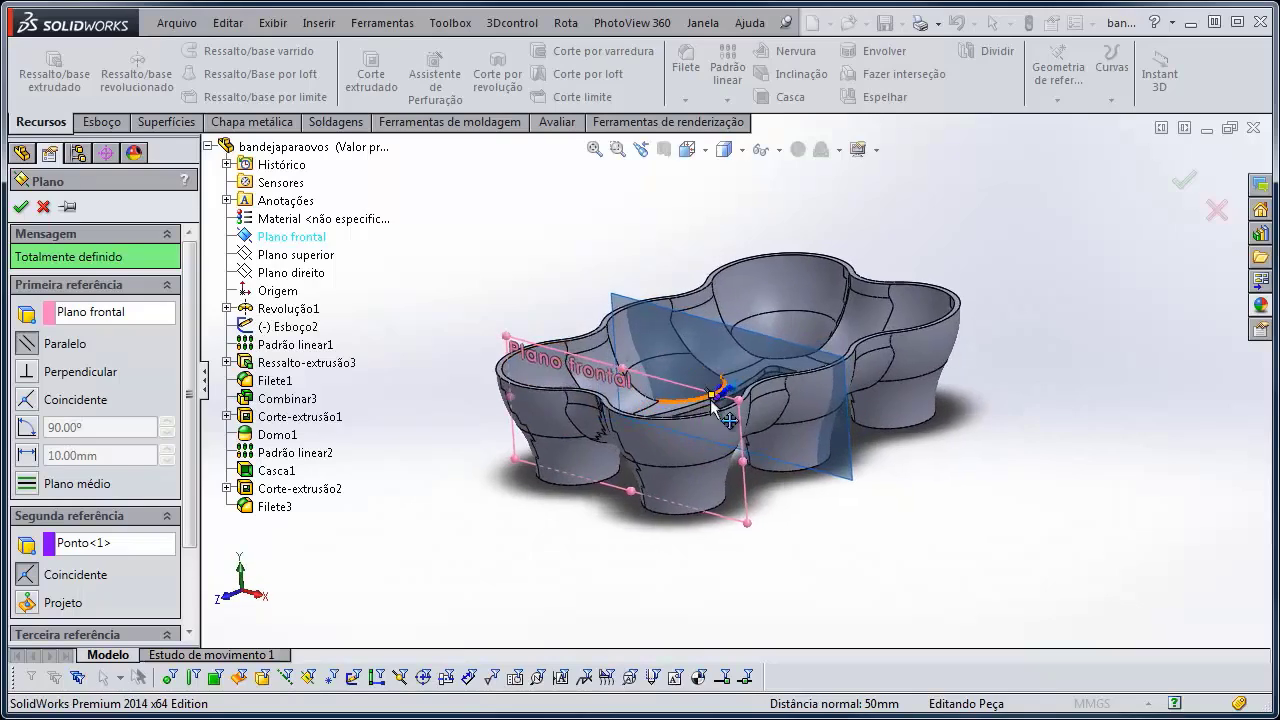
middle_drag(634, 413, 647, 380)
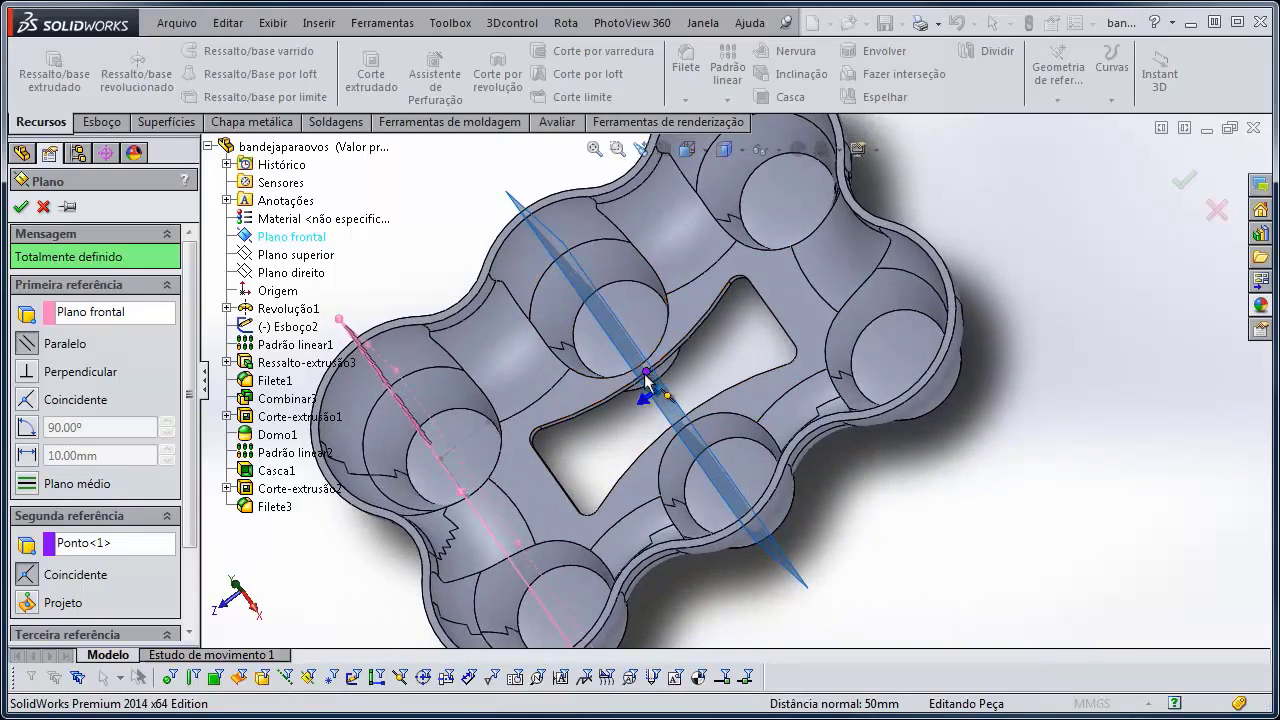
middle_drag(366, 343, 519, 374)
click(1009, 538)
middle_drag(1009, 538, 700, 450)
Open a new sketch on Plano1, the plane crossing the middle pair of cups
click(67, 572)
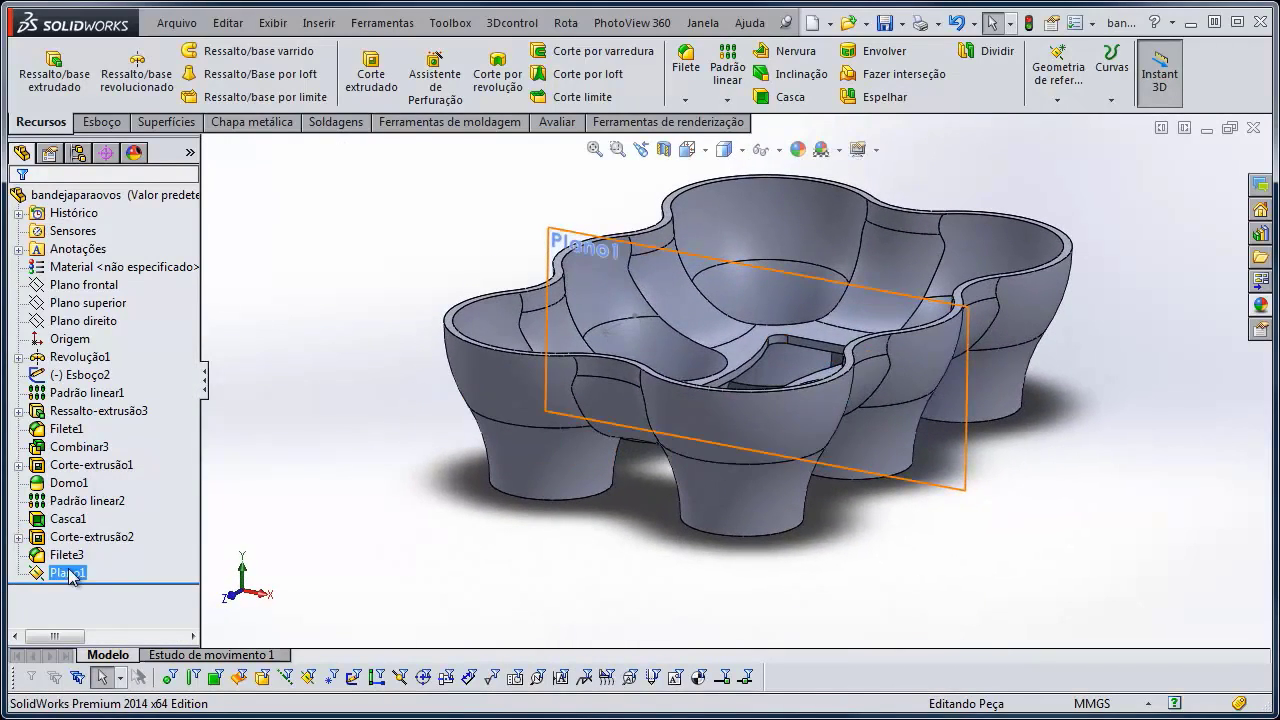
key(Left)
key(Left)
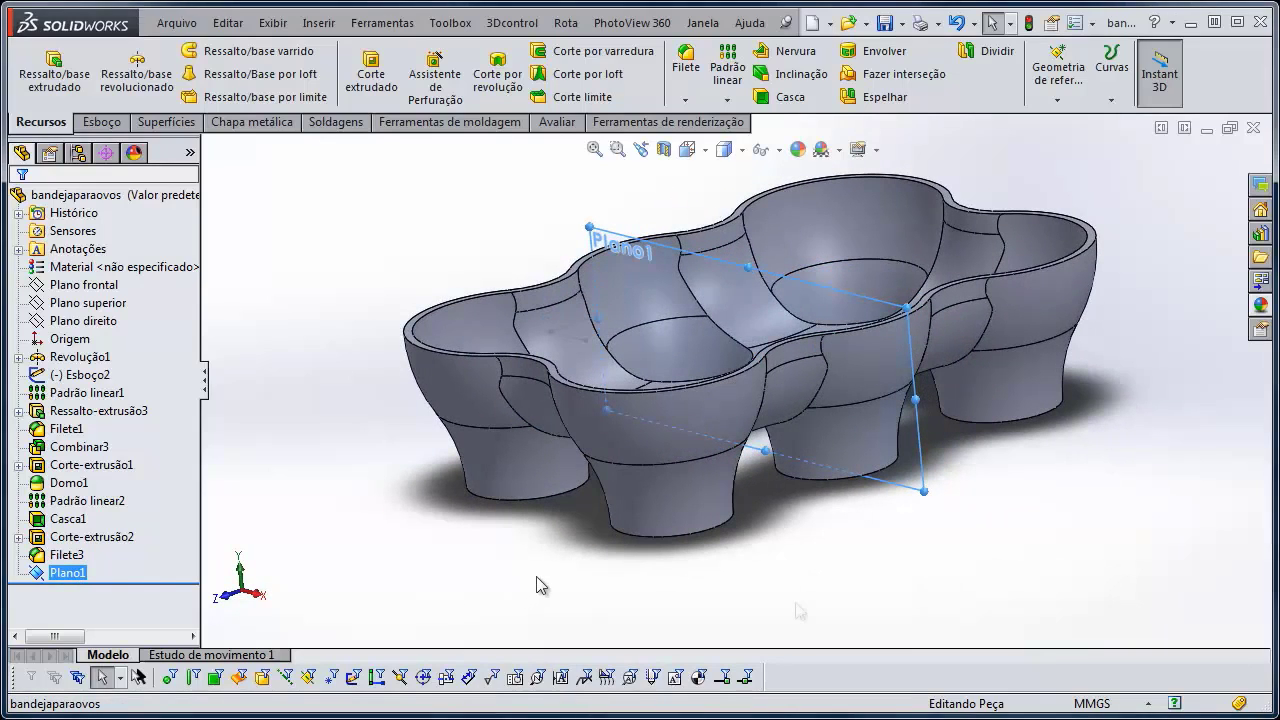
scroll(708, 272, up, 3)
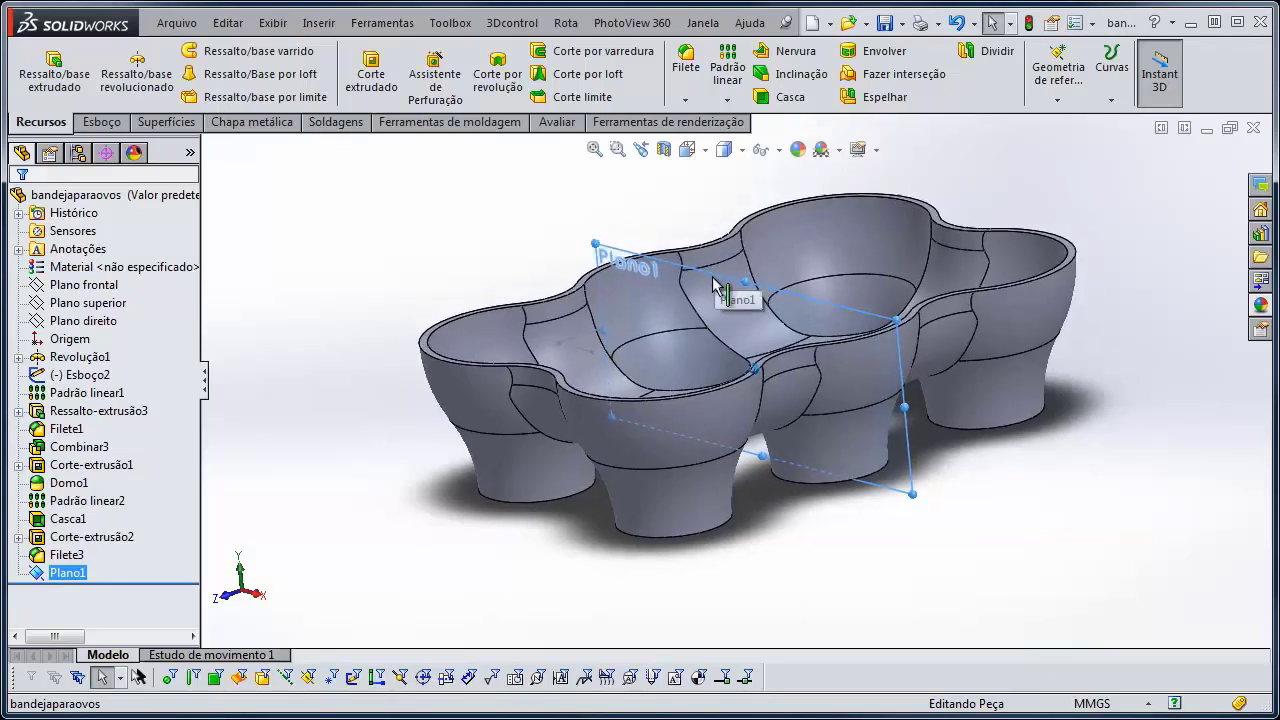
click(597, 295)
mouse_move(692, 347)
middle_down()
mouse_move(701, 327)
mouse_move(685, 247)
mouse_move(697, 258)
mouse_move(590, 262)
mouse_move(105, 128)
middle_up()
click(98, 123)
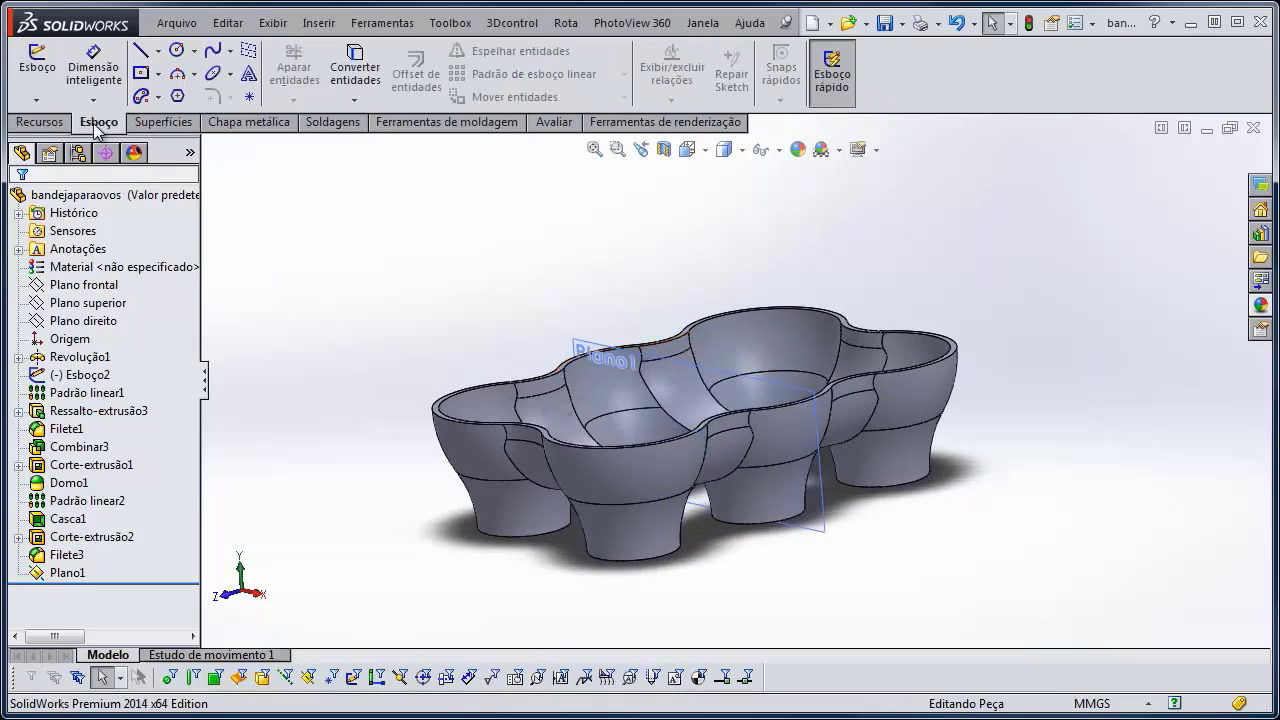
click(37, 68)
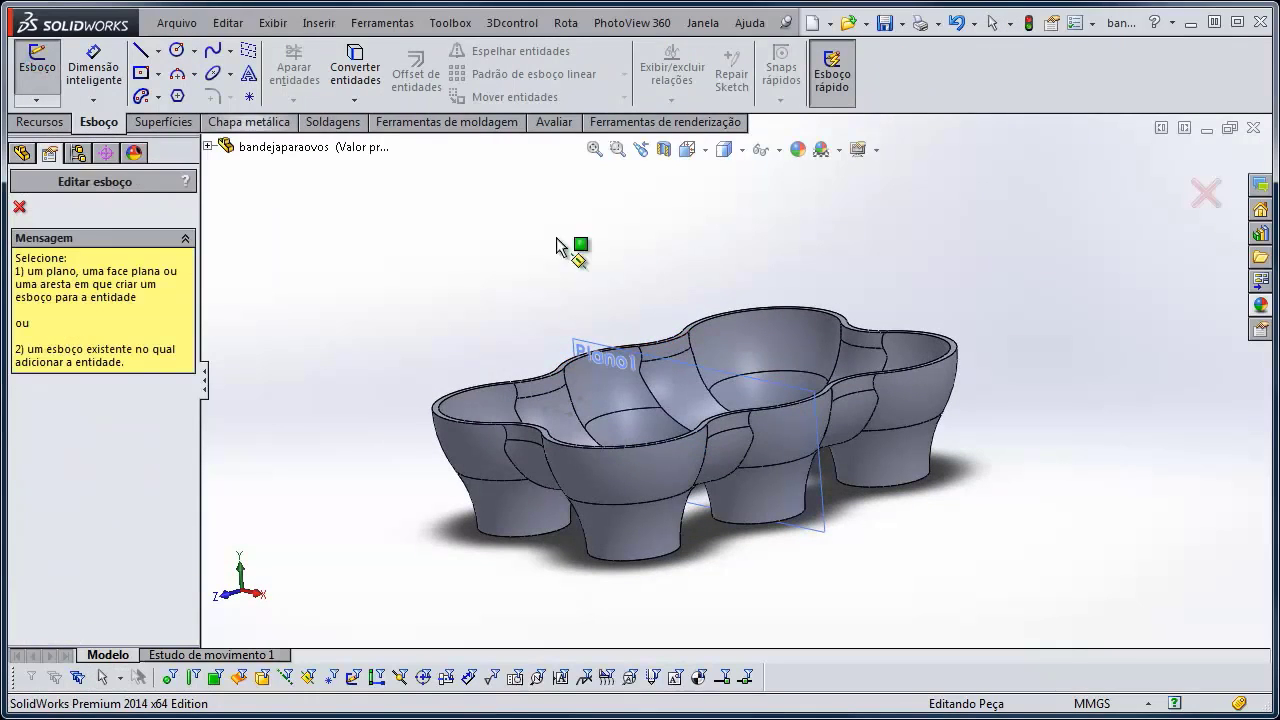
click(638, 358)
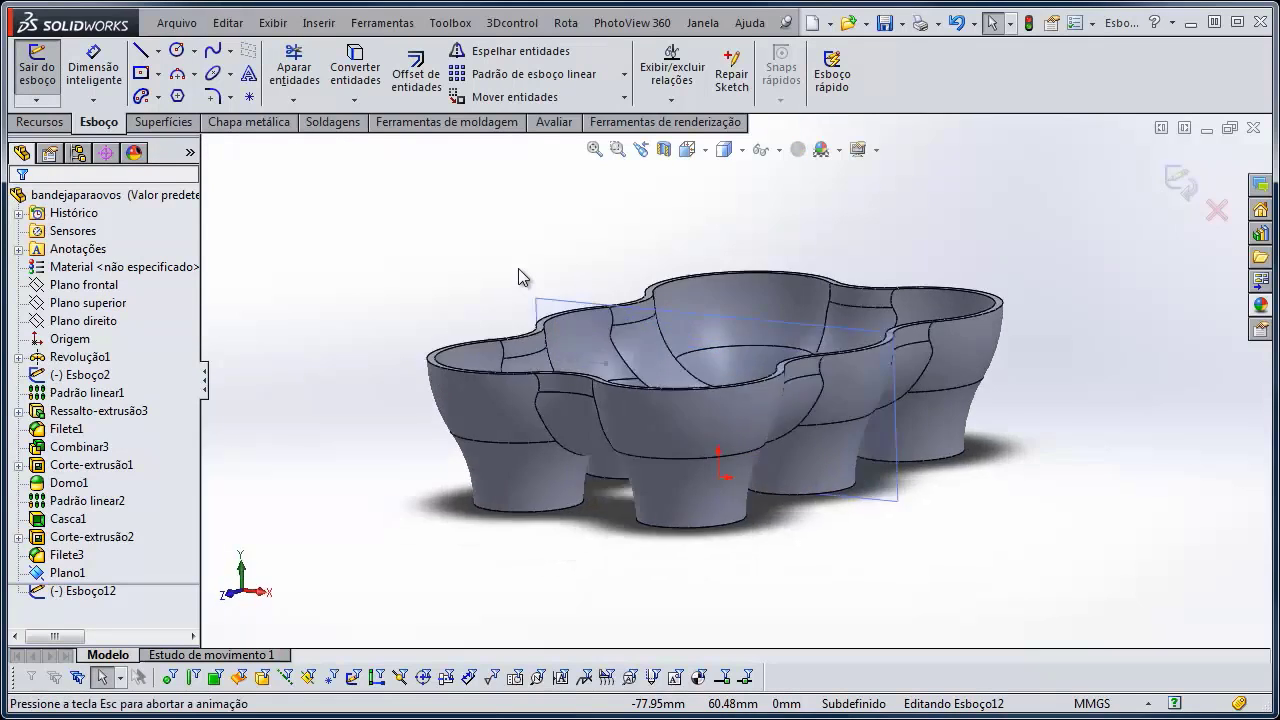
scroll(716, 222, up, 2)
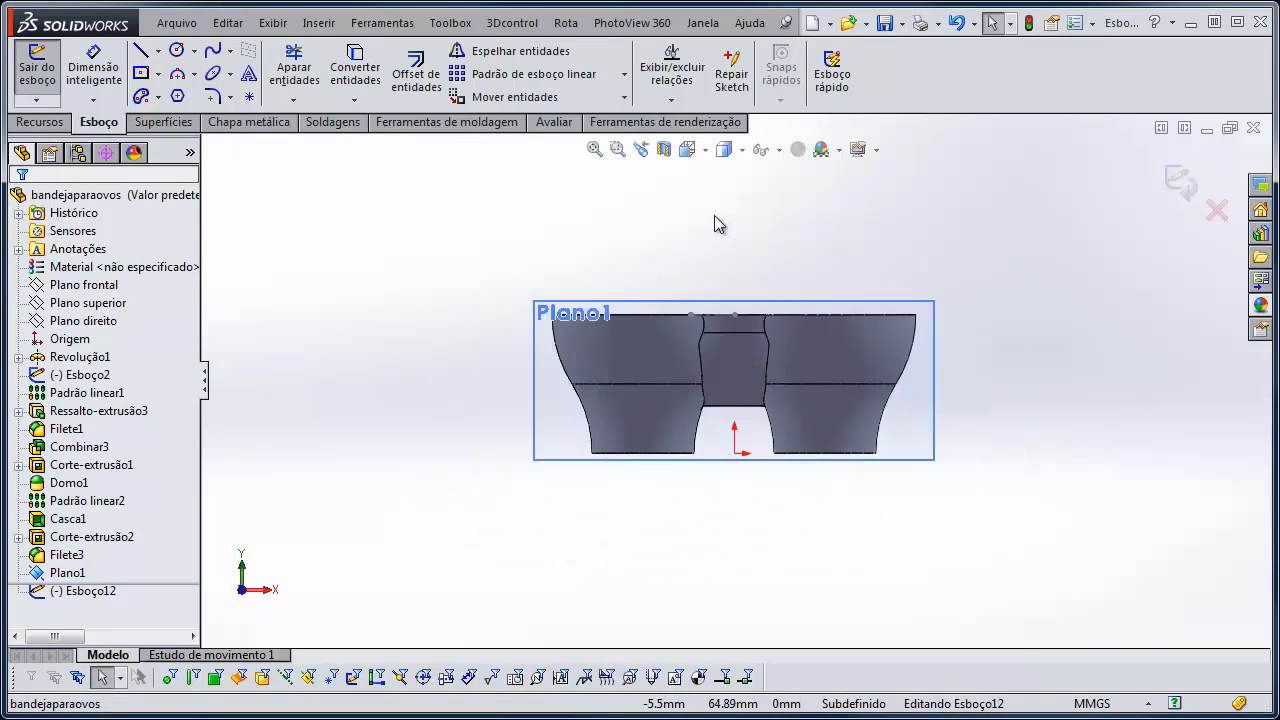
Sketch a centre rectangle about 13.8 mm wide and 3.9 mm high above the tray's middle gap
scroll(714, 206, down, 4)
click(146, 82)
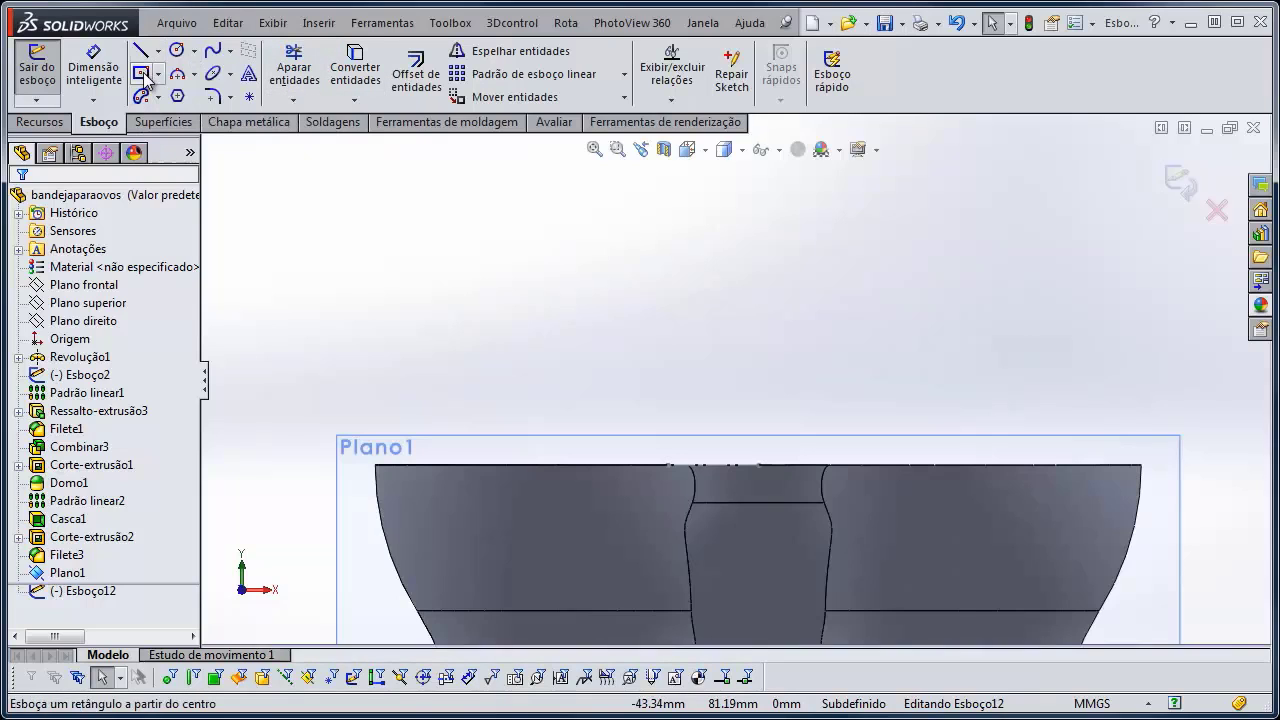
click(758, 246)
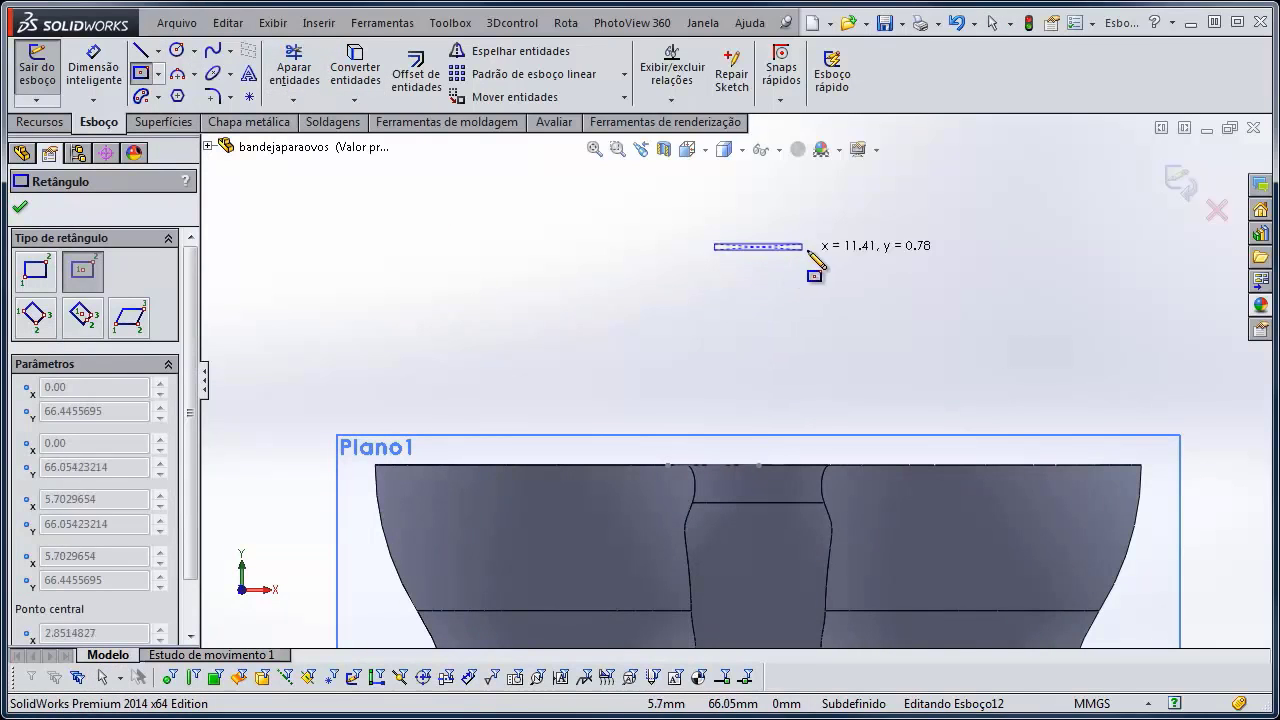
click(811, 261)
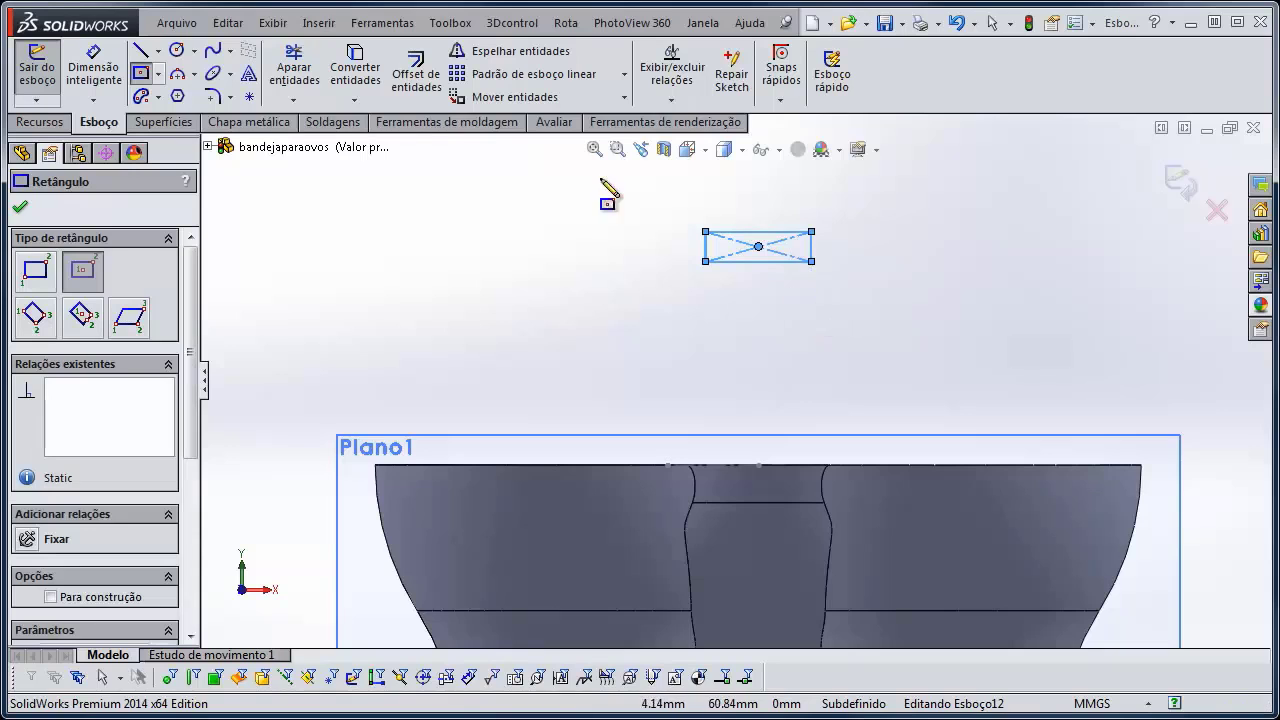
Dimension the rectangle to 10 mm wide and 2 mm high
click(93, 64)
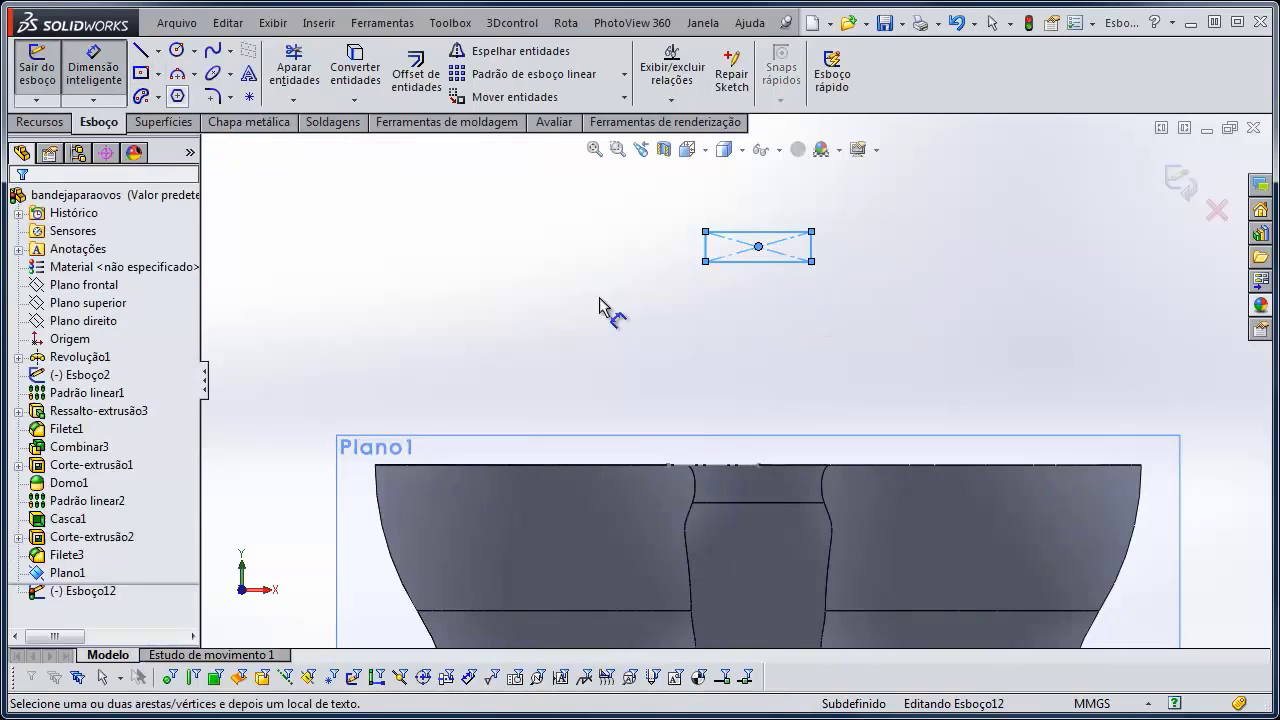
click(762, 262)
click(846, 357)
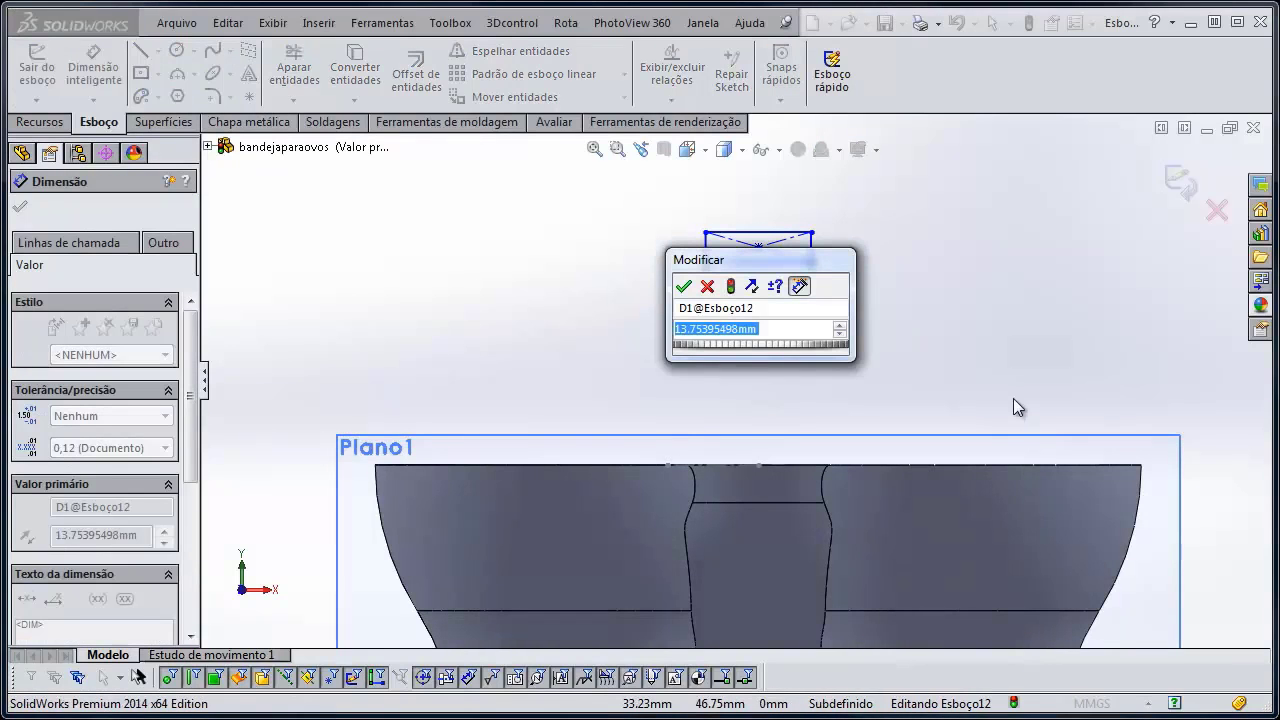
text(10)
key(Return)
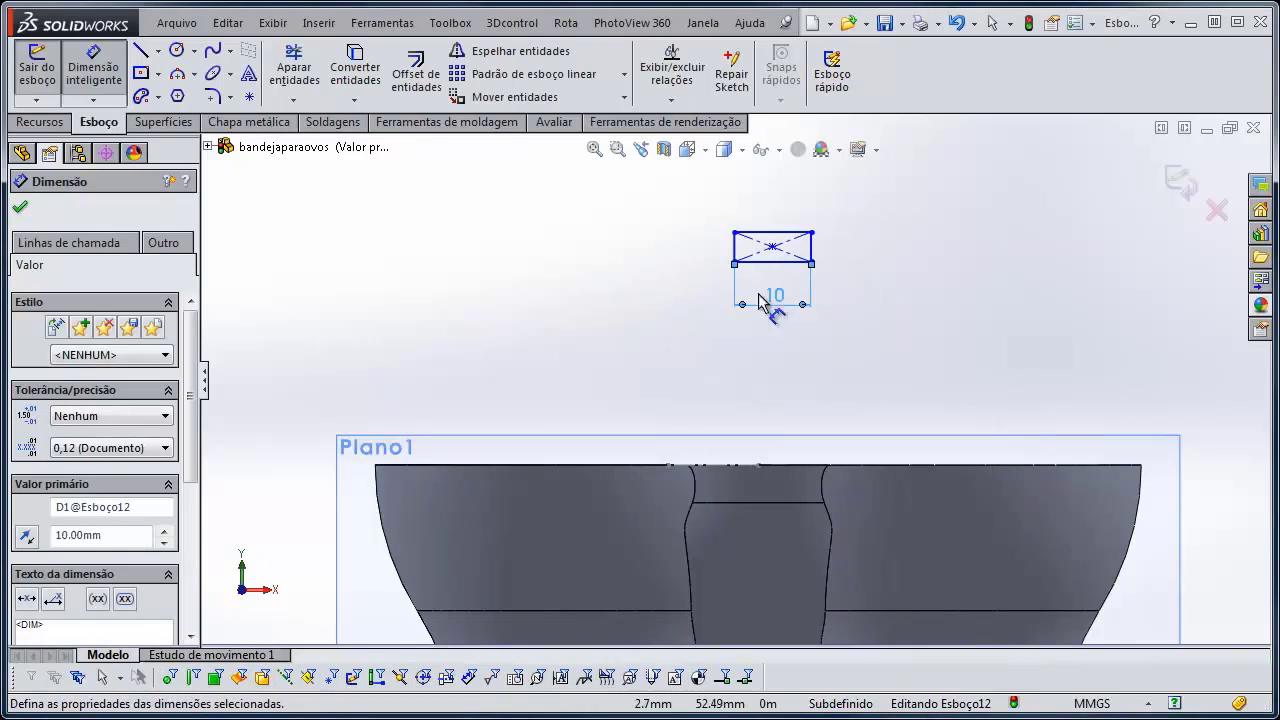
click(811, 250)
click(971, 362)
text(2mm)
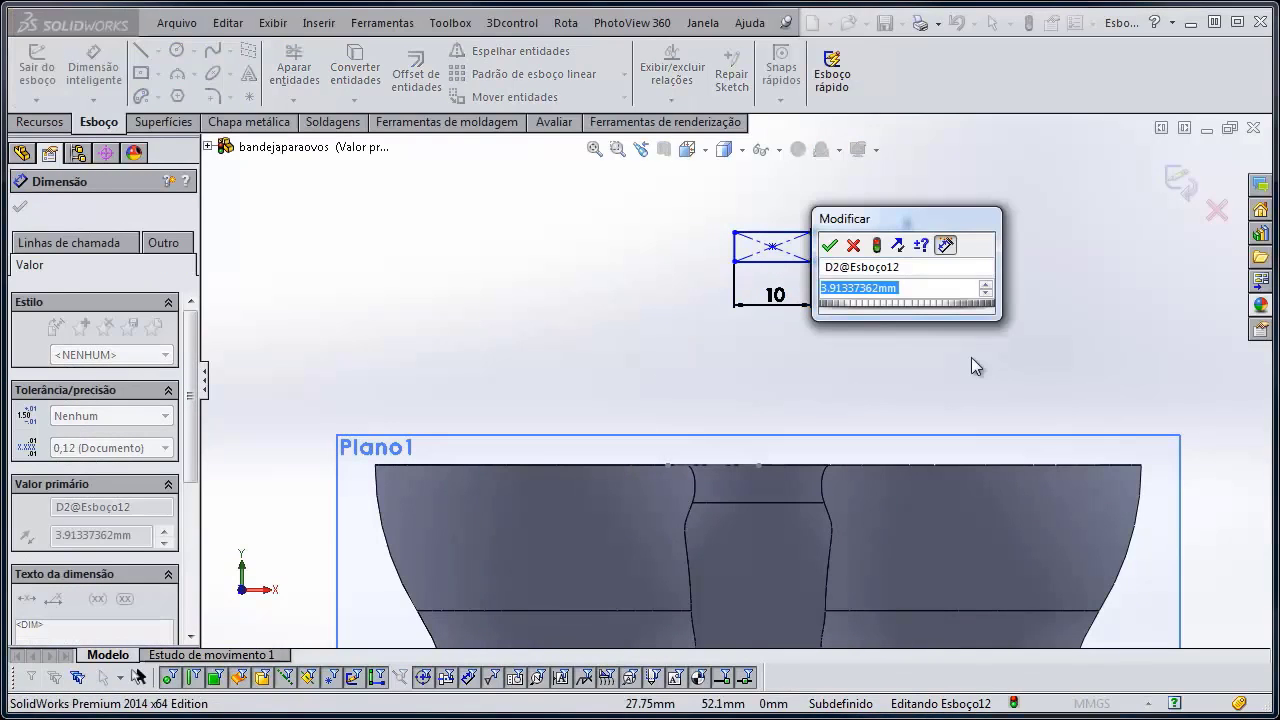
key(Return)
key(Escape)
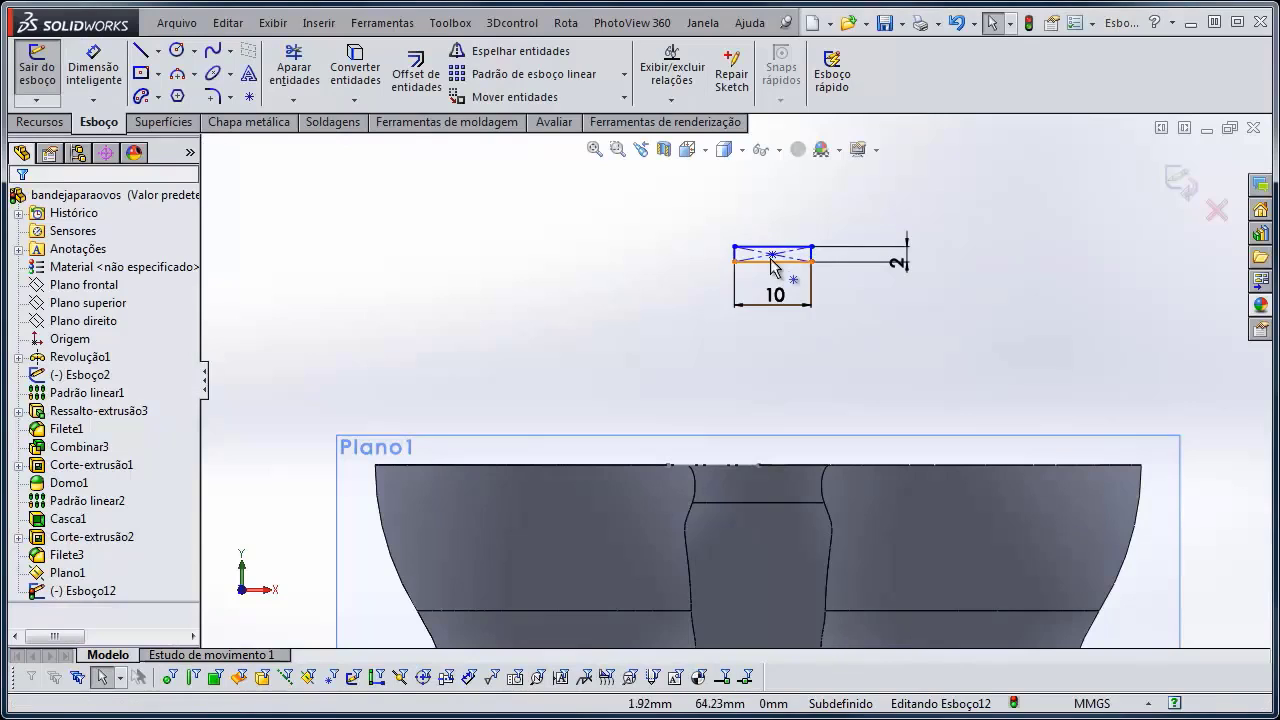
Align the rectangle's centre point with the origin using a Vertical relation
click(772, 256)
scroll(785, 390, up, 2)
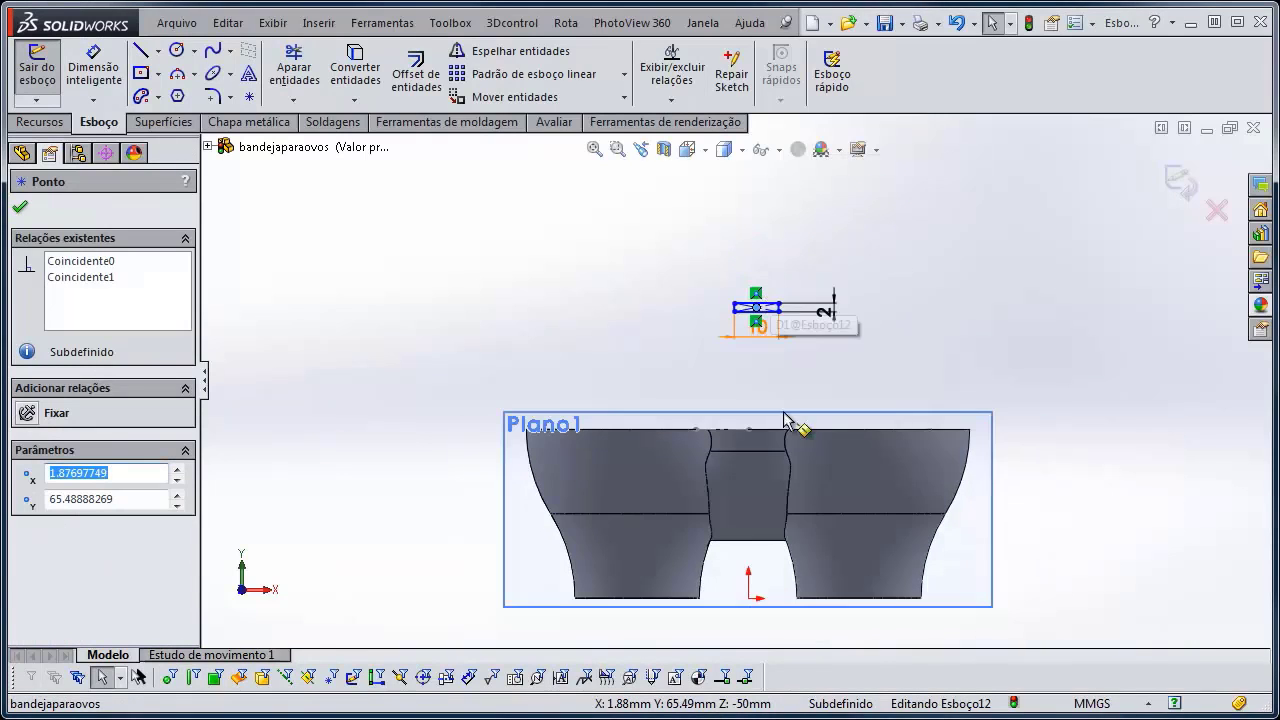
ctrl+click(755, 603)
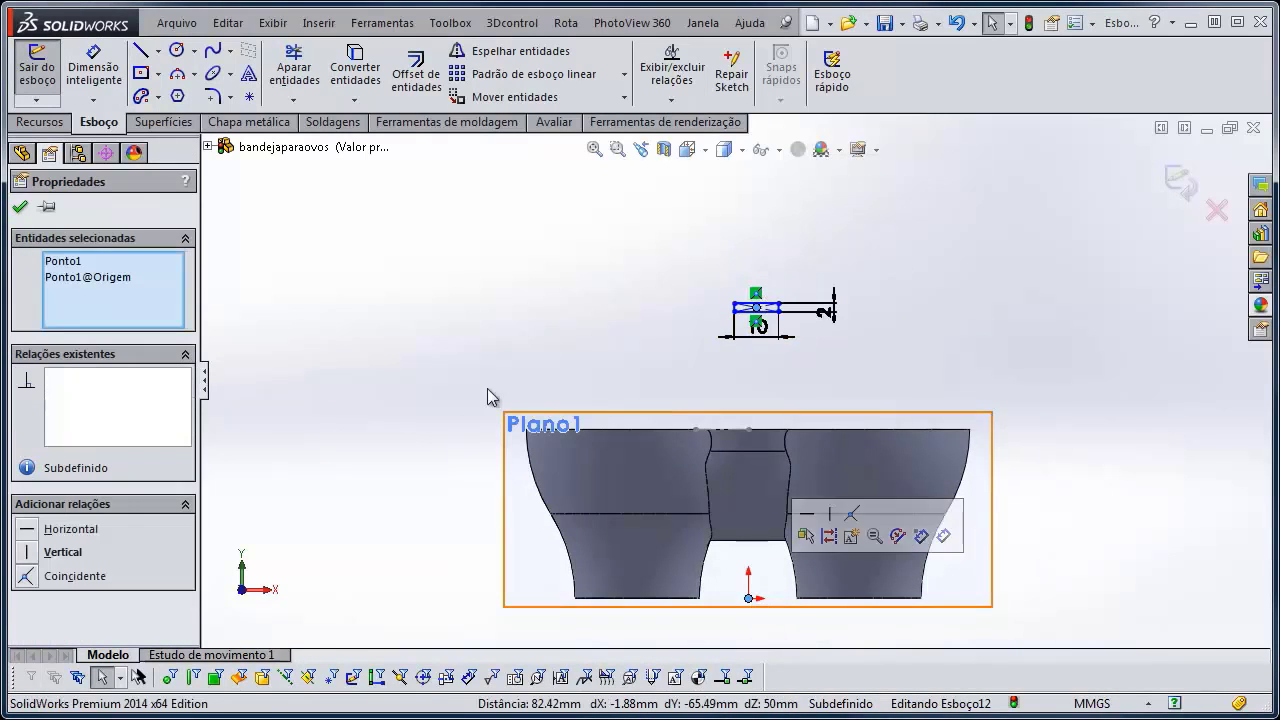
click(28, 562)
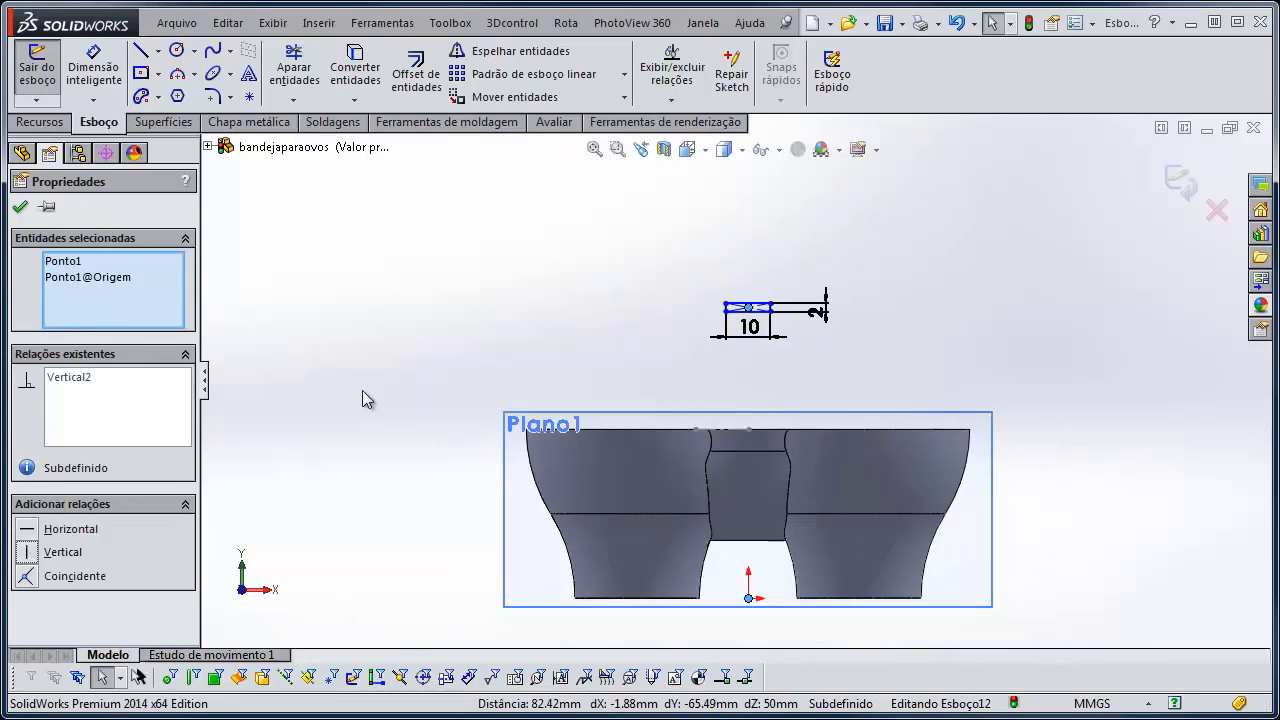
click(396, 358)
Switch the model display to hidden lines visible (Linhas ocultas visíveis)
click(93, 65)
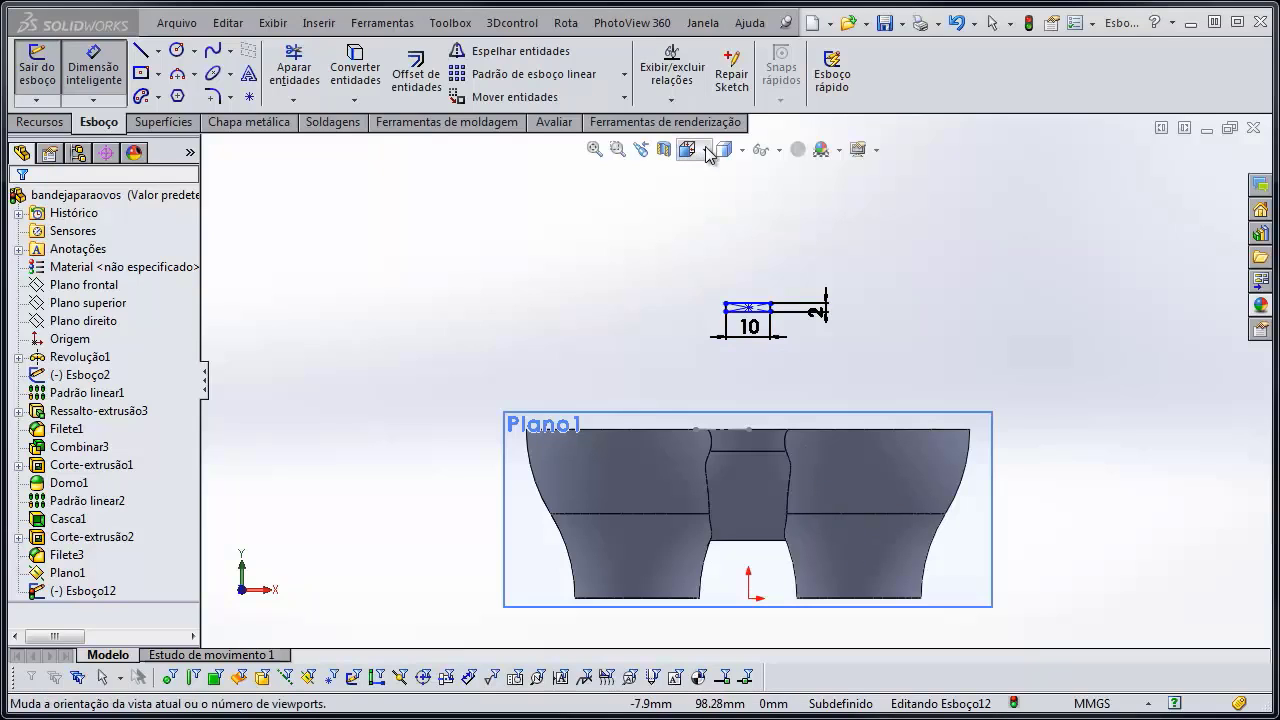
click(741, 151)
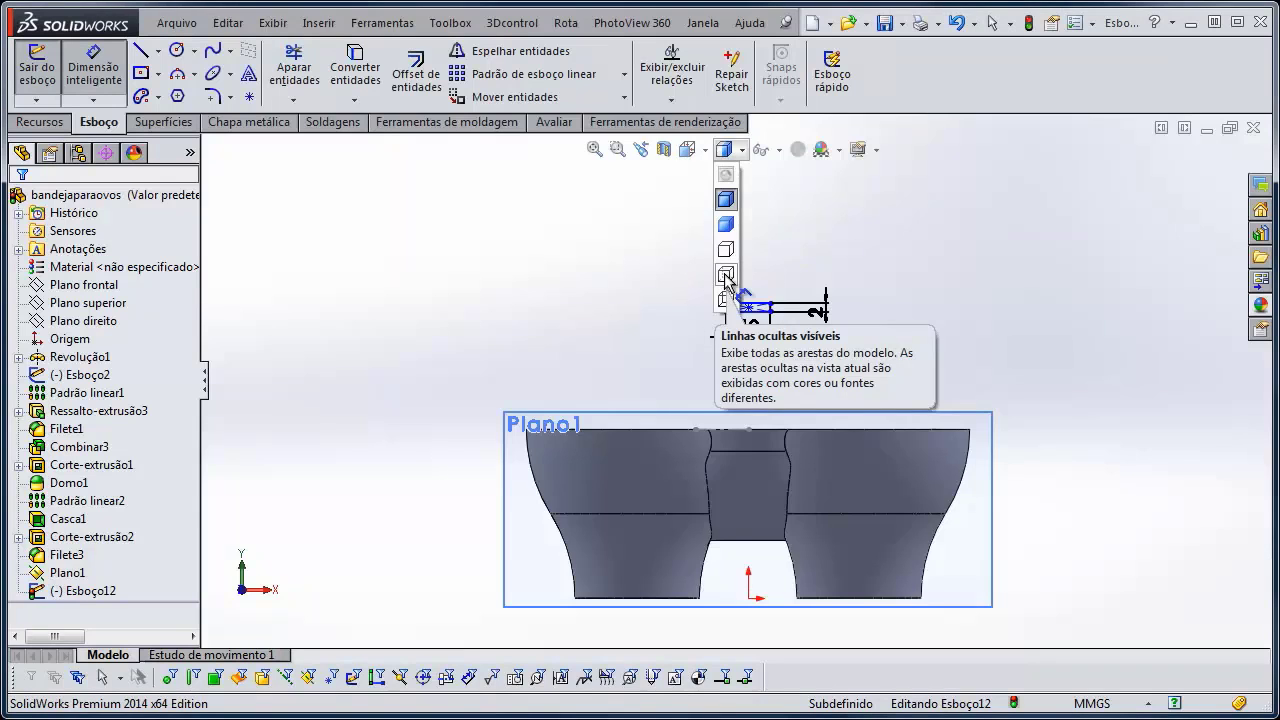
click(726, 277)
Dimension the rectangle's top line 65 mm above the upper edge of the tray's floor opening
scroll(790, 567, down, 3)
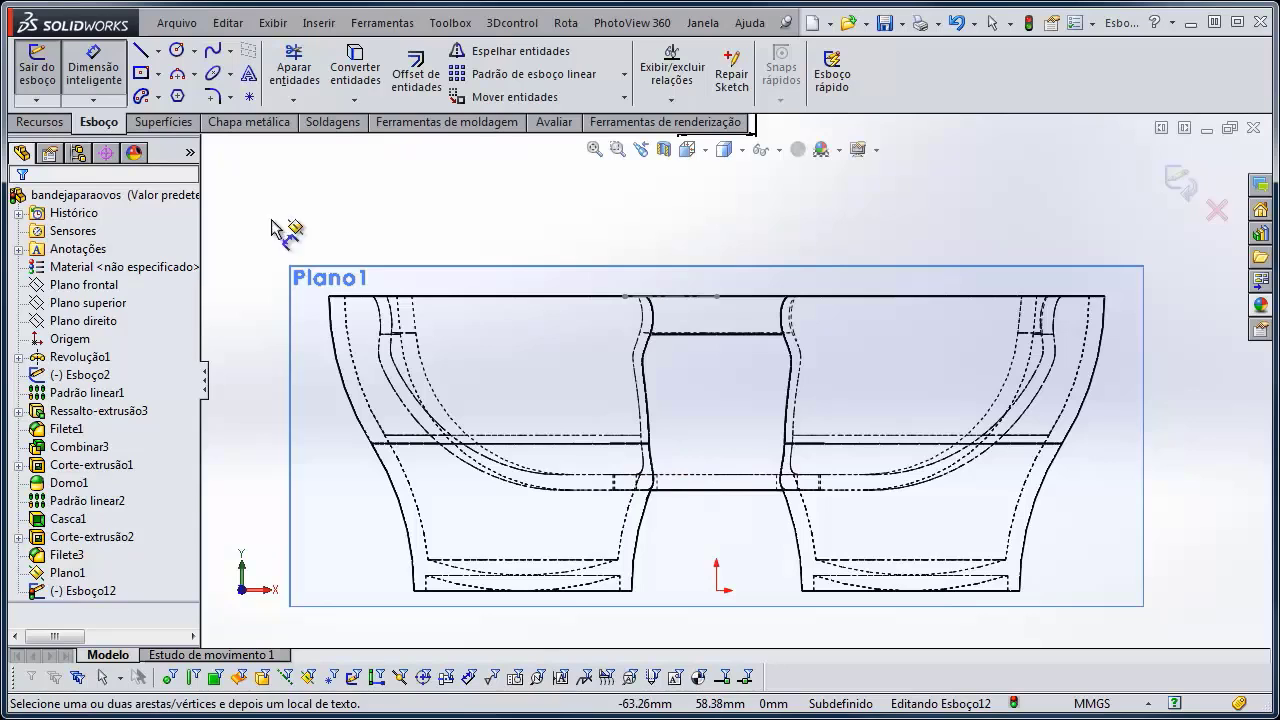
click(679, 476)
scroll(797, 468, up, 3)
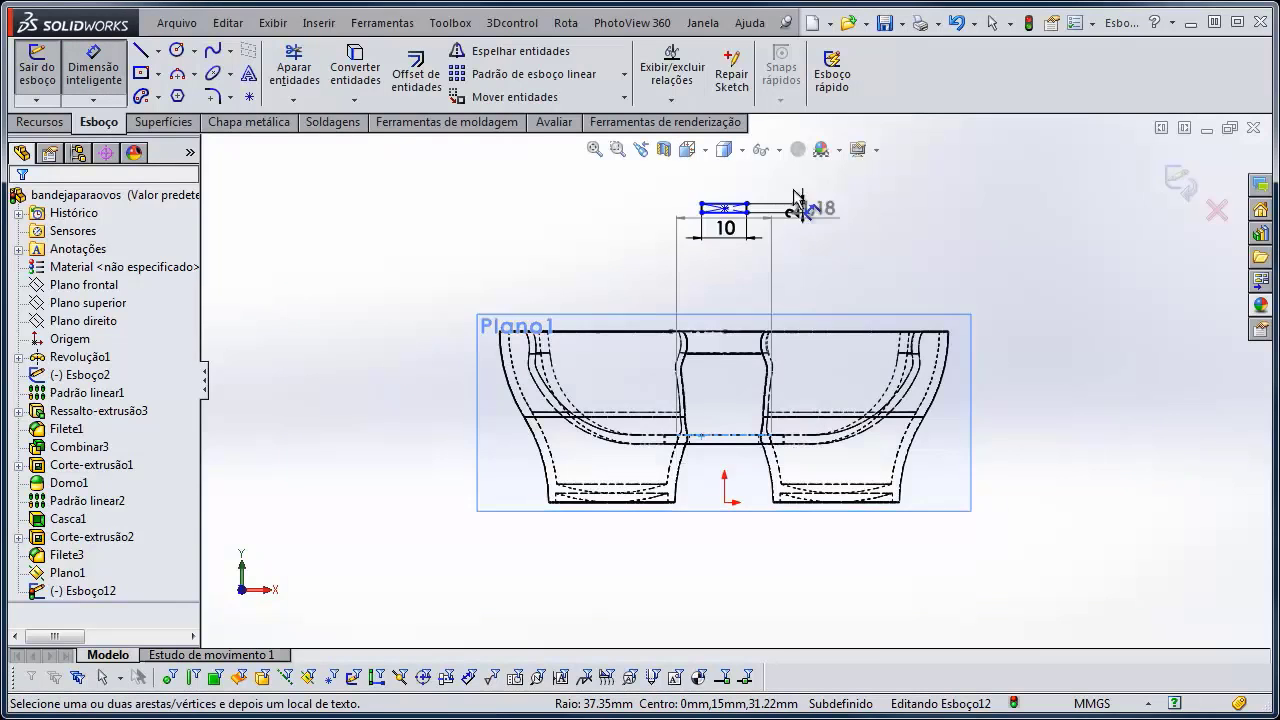
scroll(797, 197, down, 3)
click(676, 272)
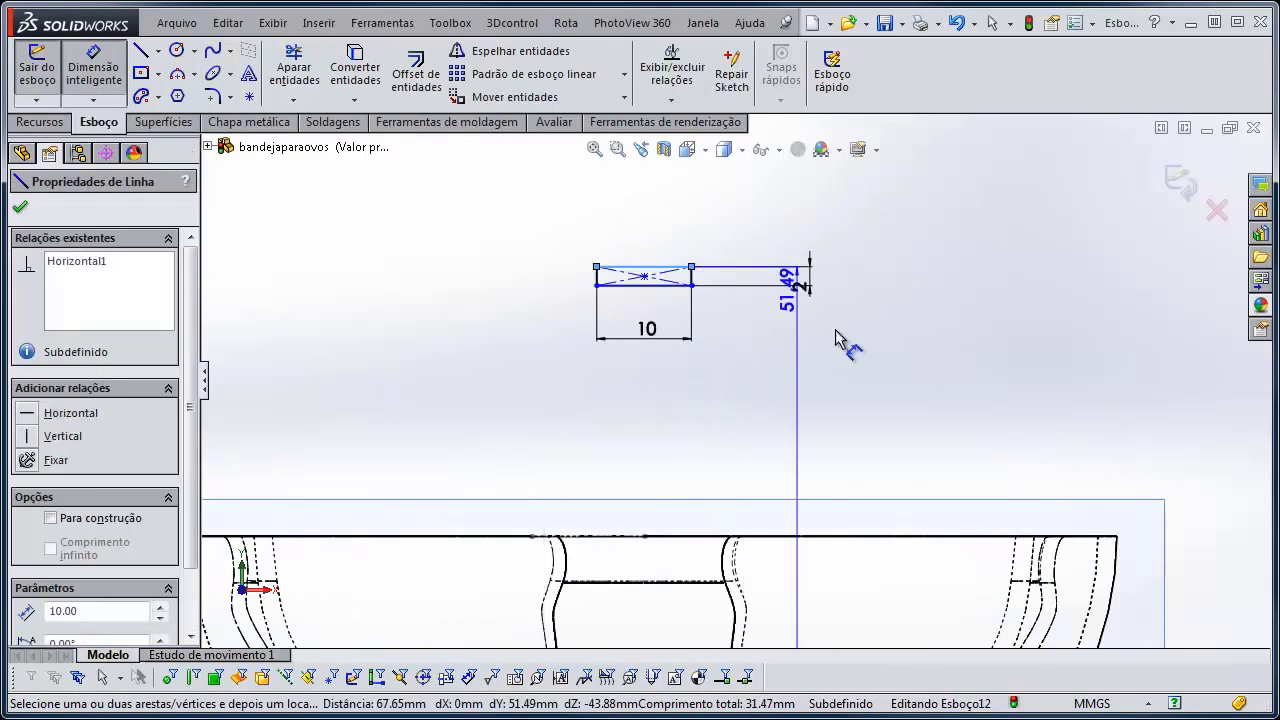
scroll(846, 343, up, 2)
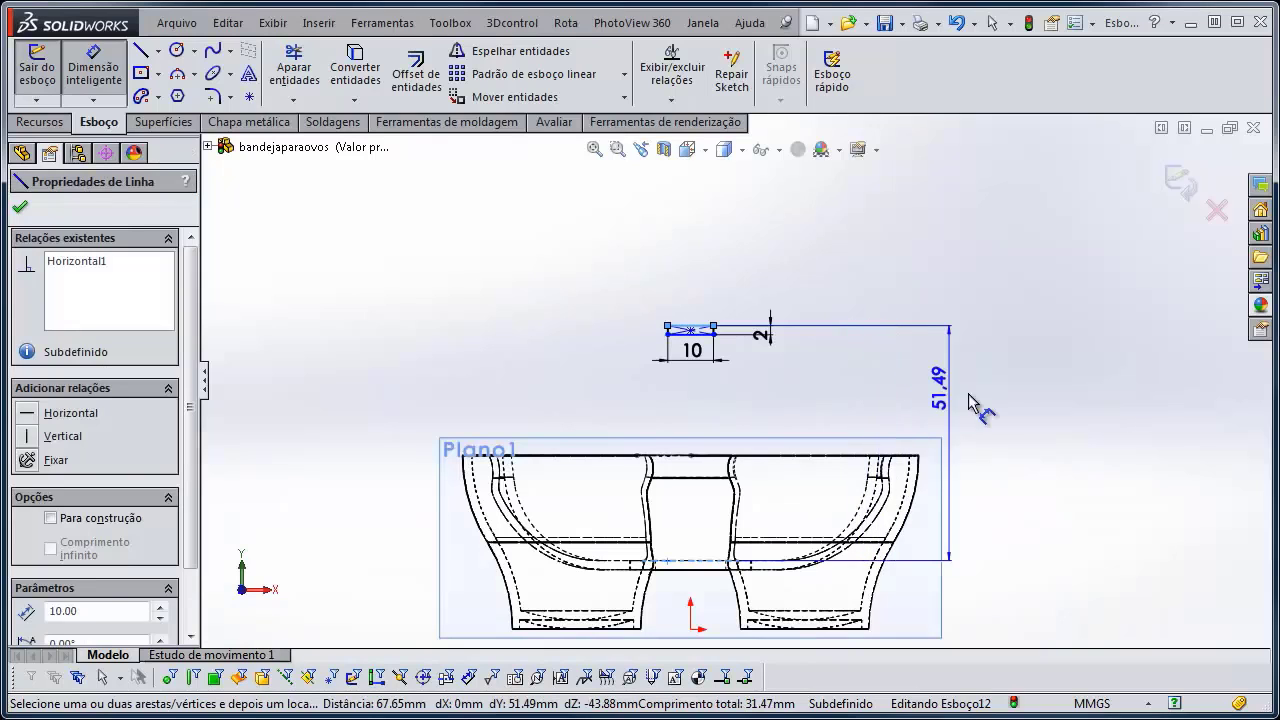
click(1000, 390)
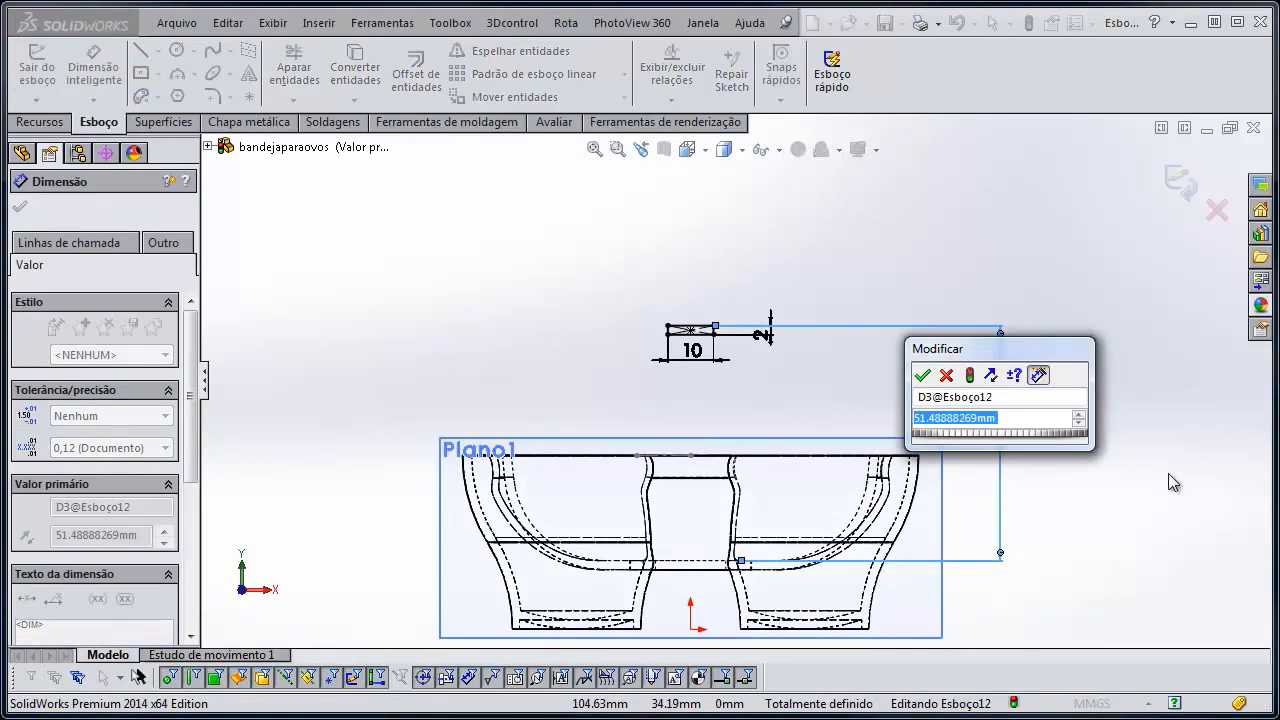
text(65)
key(Return)
key(Escape)
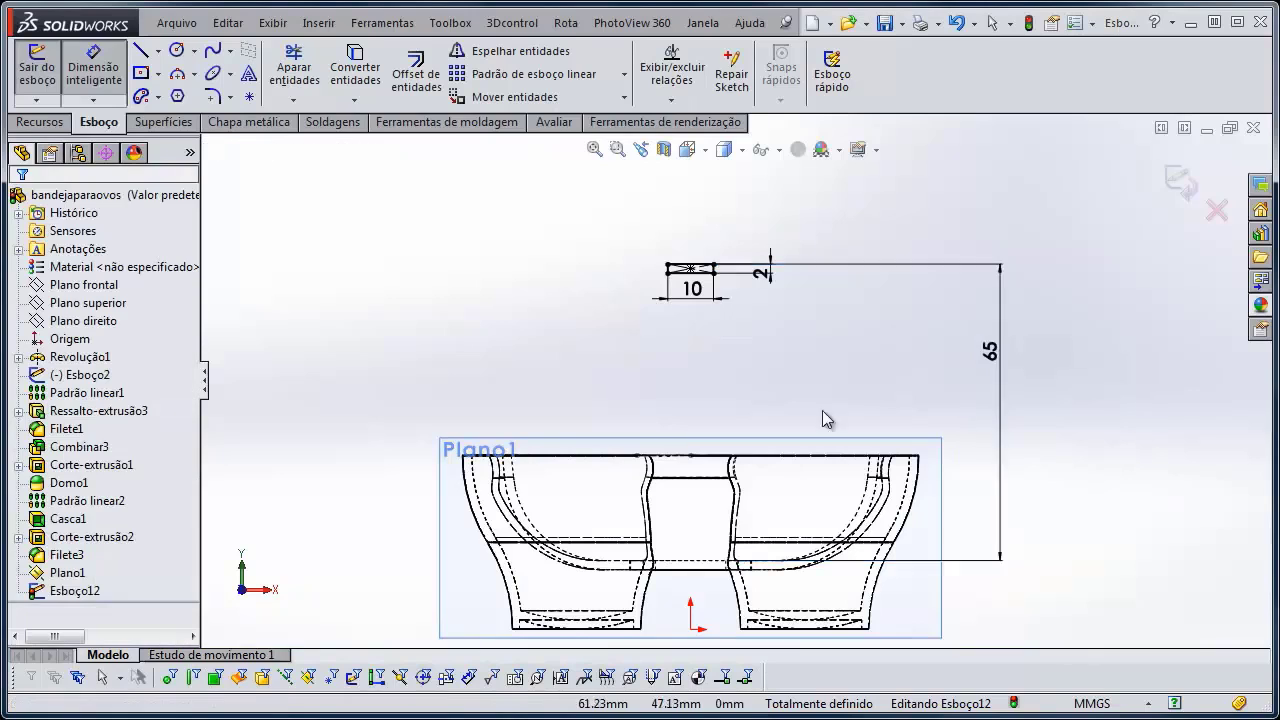
Convert the rectangle's top and bottom lines to construction geometry
scroll(700, 268, down, 5)
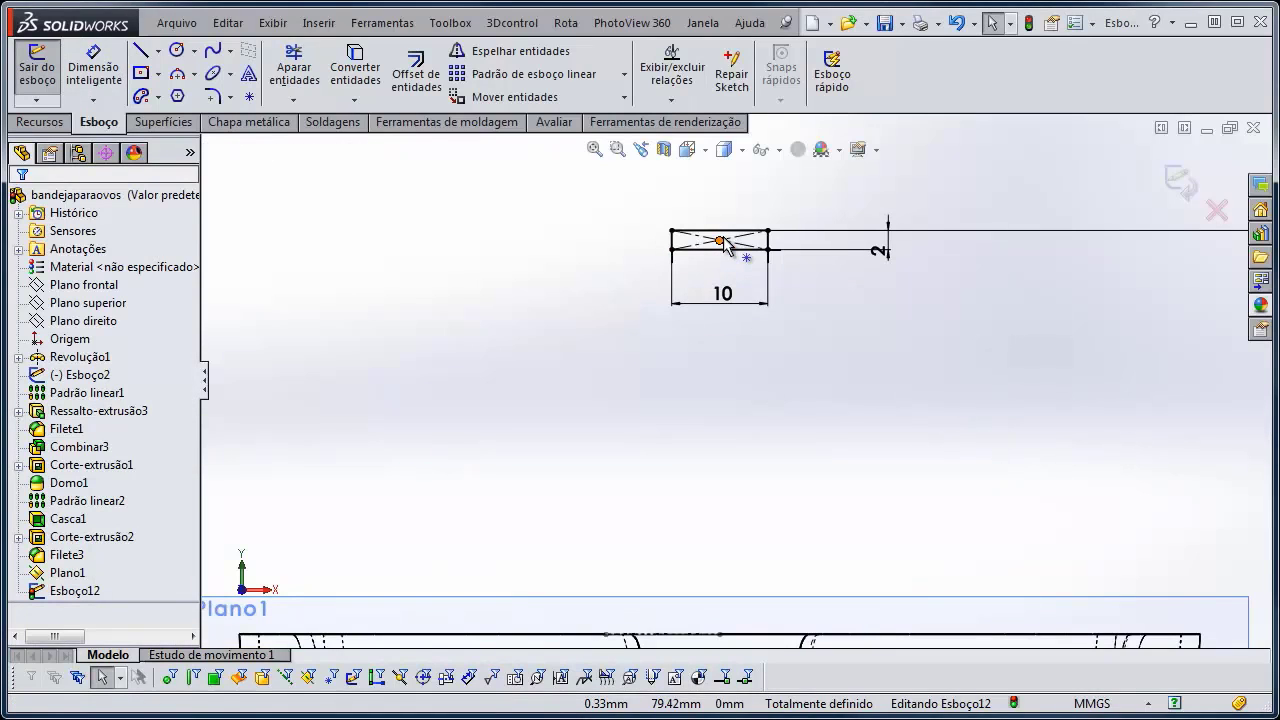
scroll(726, 245, down, 4)
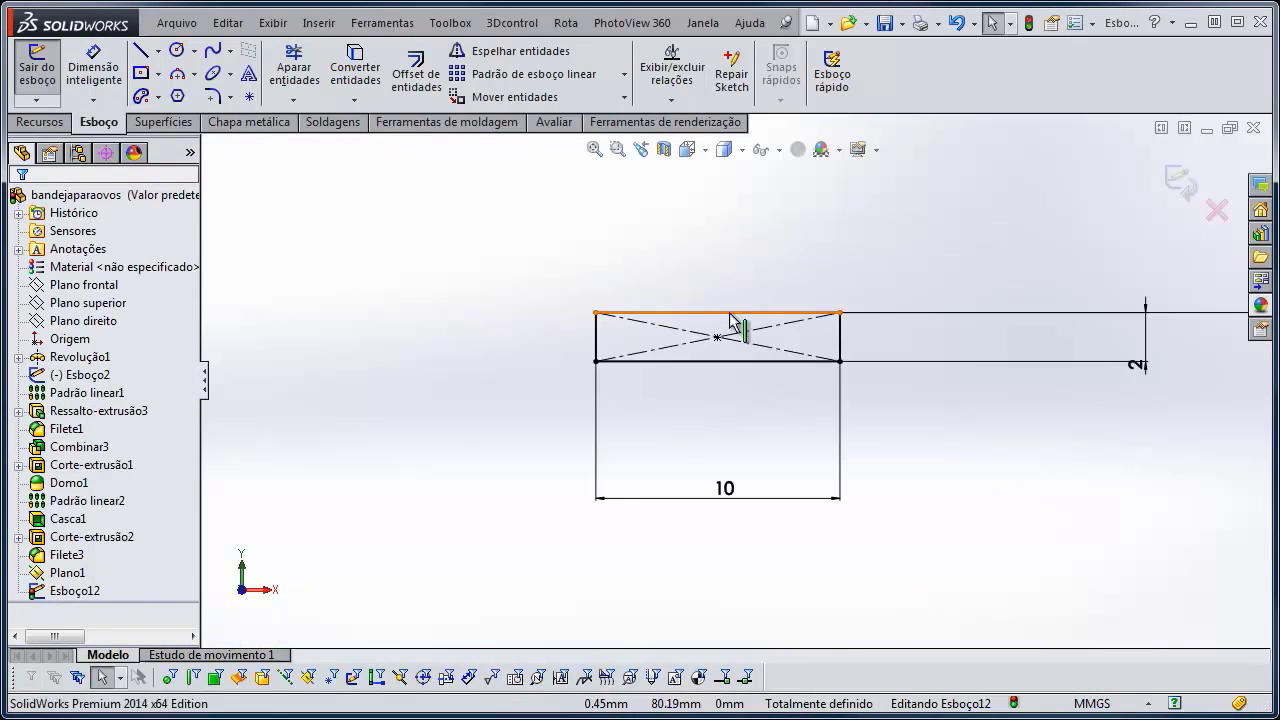
click(730, 313)
ctrl+click(730, 361)
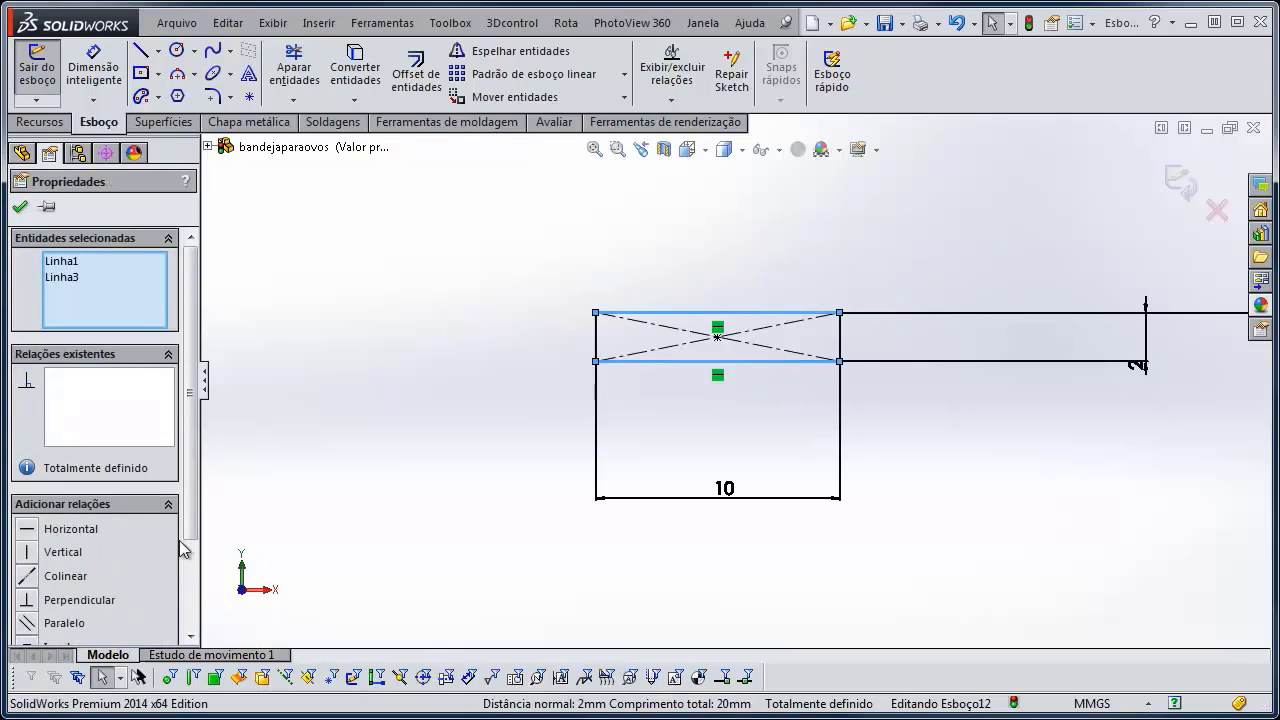
scroll(182, 547, down, 3)
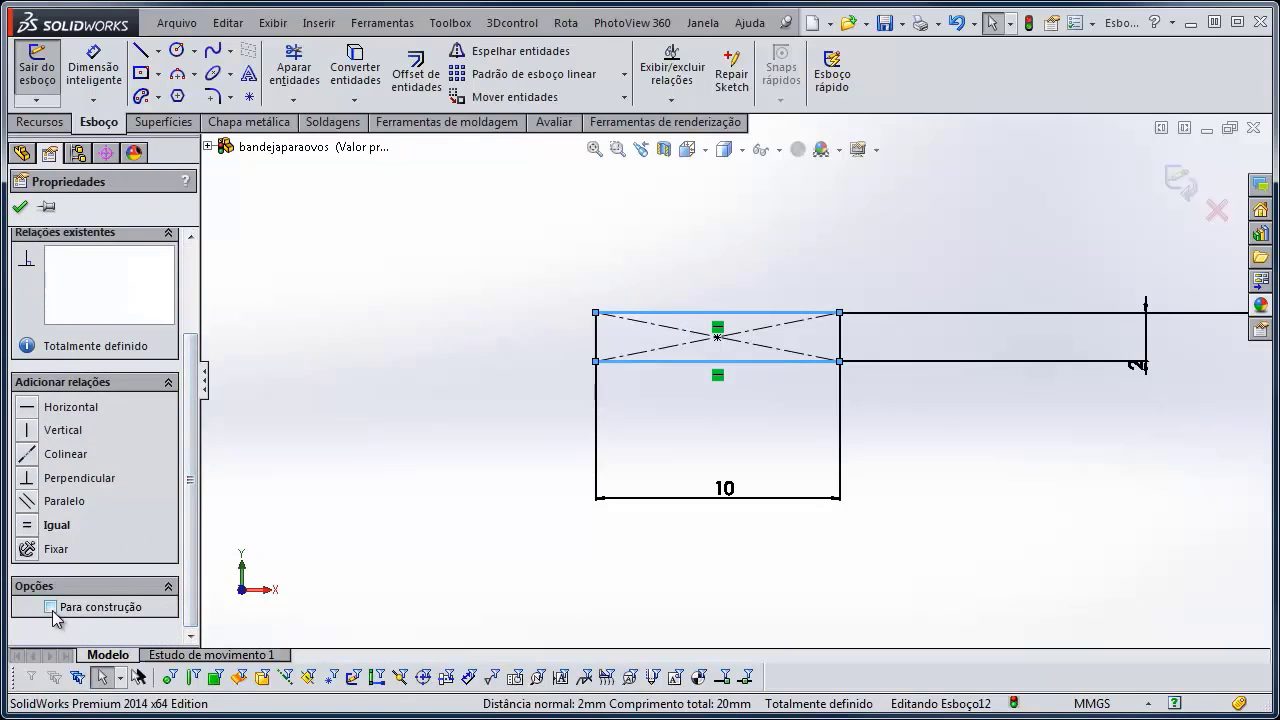
click(50, 607)
click(354, 441)
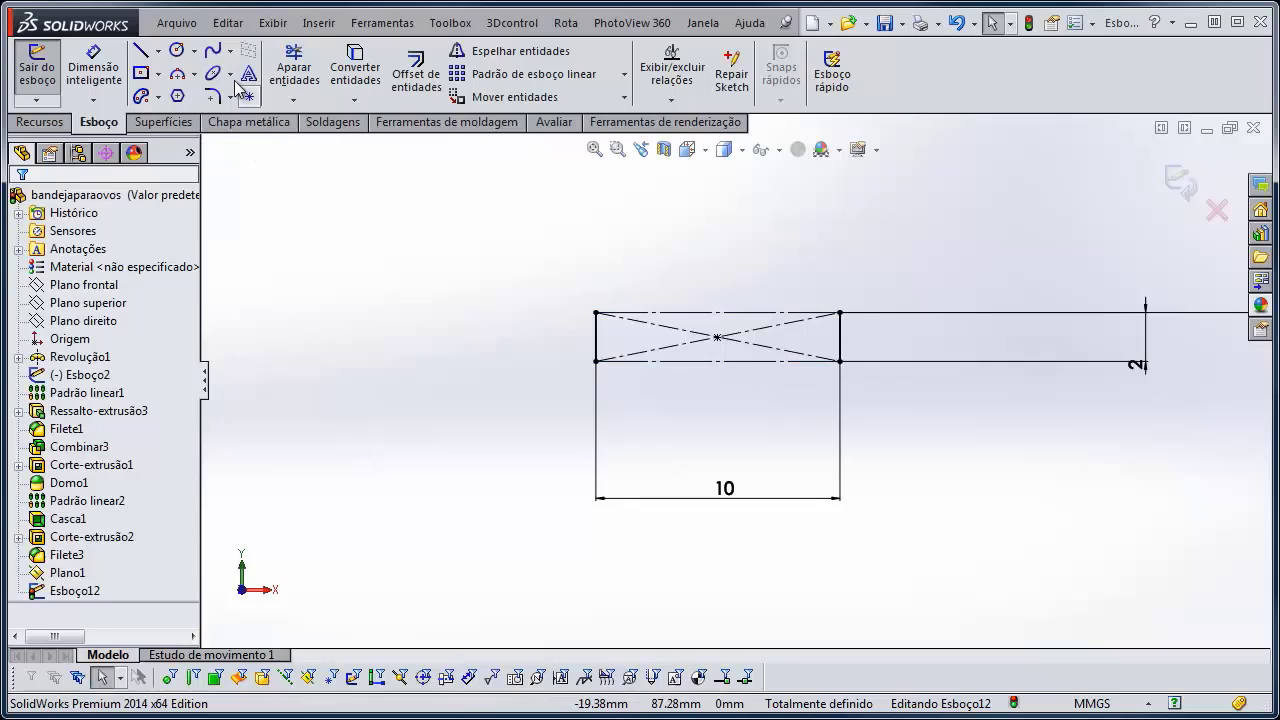
Sketch a three-point arc between the rectangle's top corners, bowing downward with a radius of about 33 mm
click(177, 76)
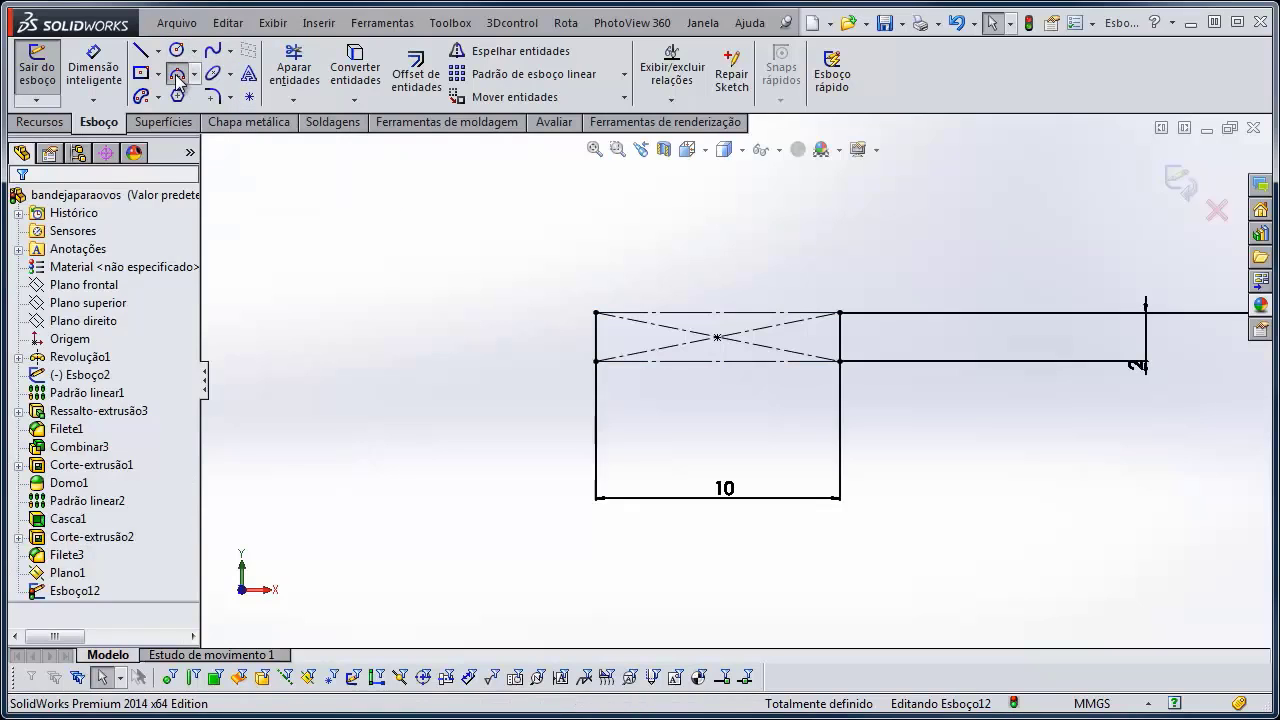
click(596, 313)
click(840, 313)
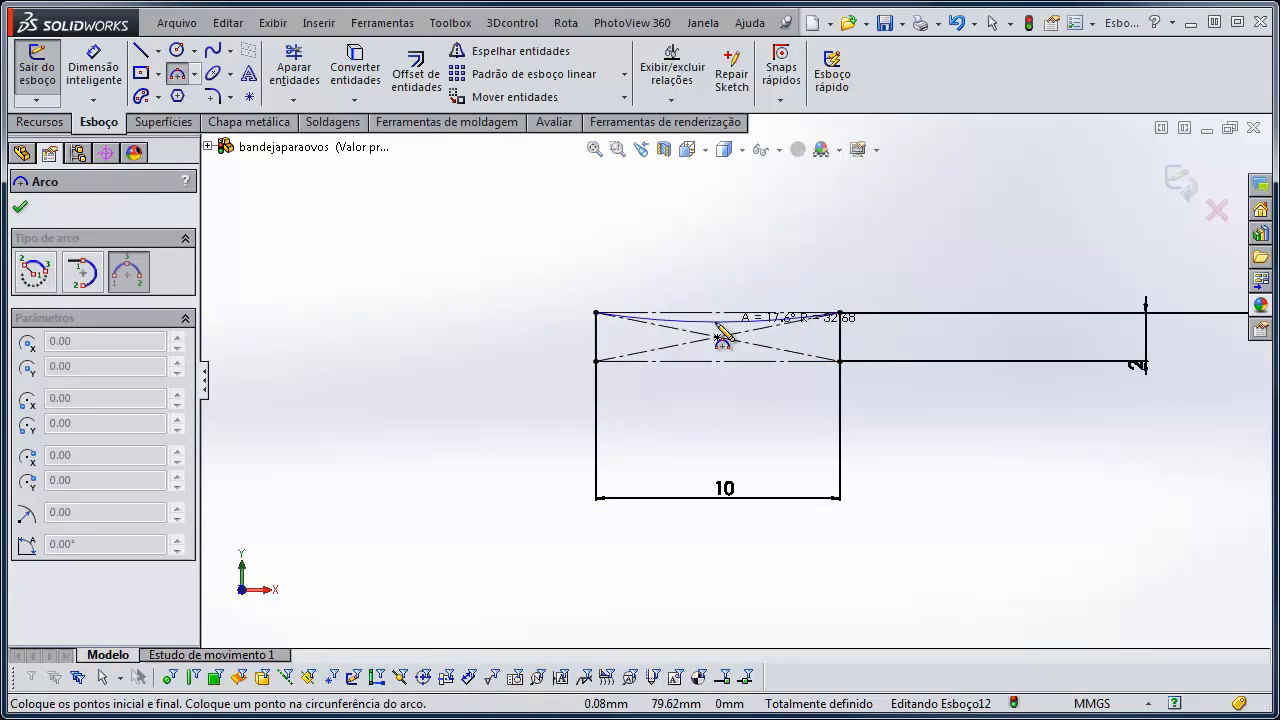
scroll(723, 334, down, 3)
click(717, 322)
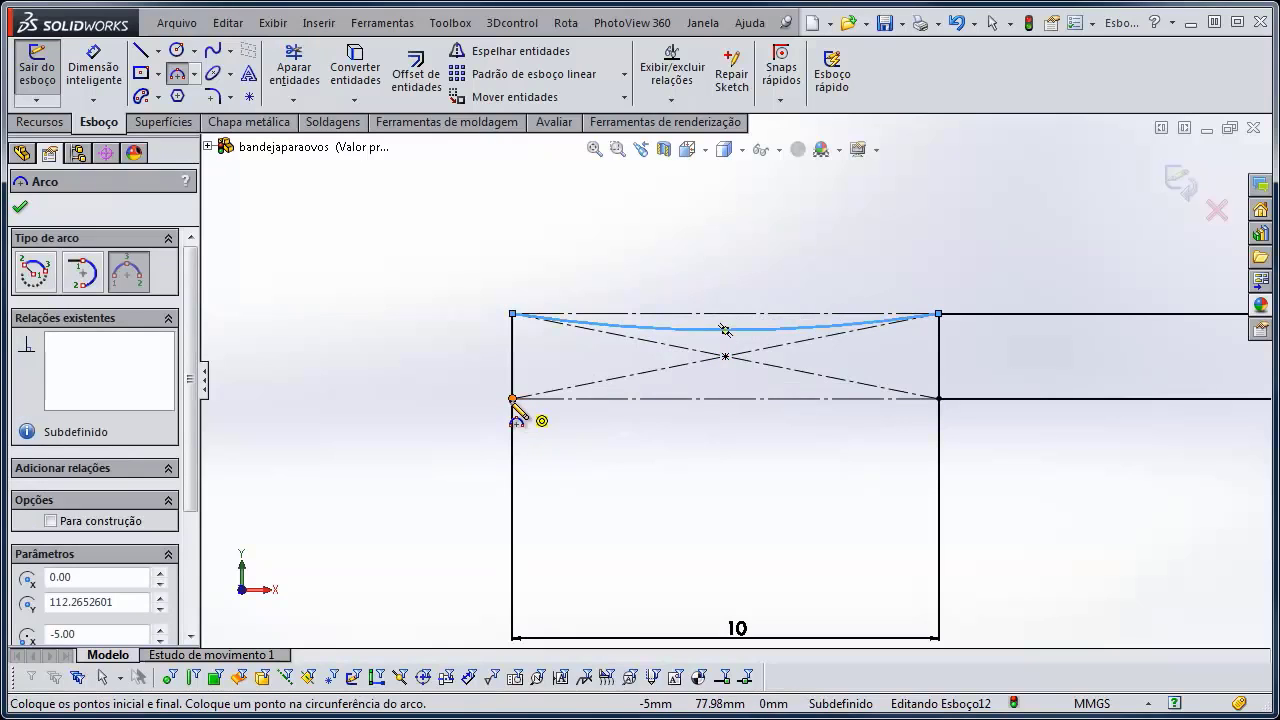
click(513, 399)
click(940, 399)
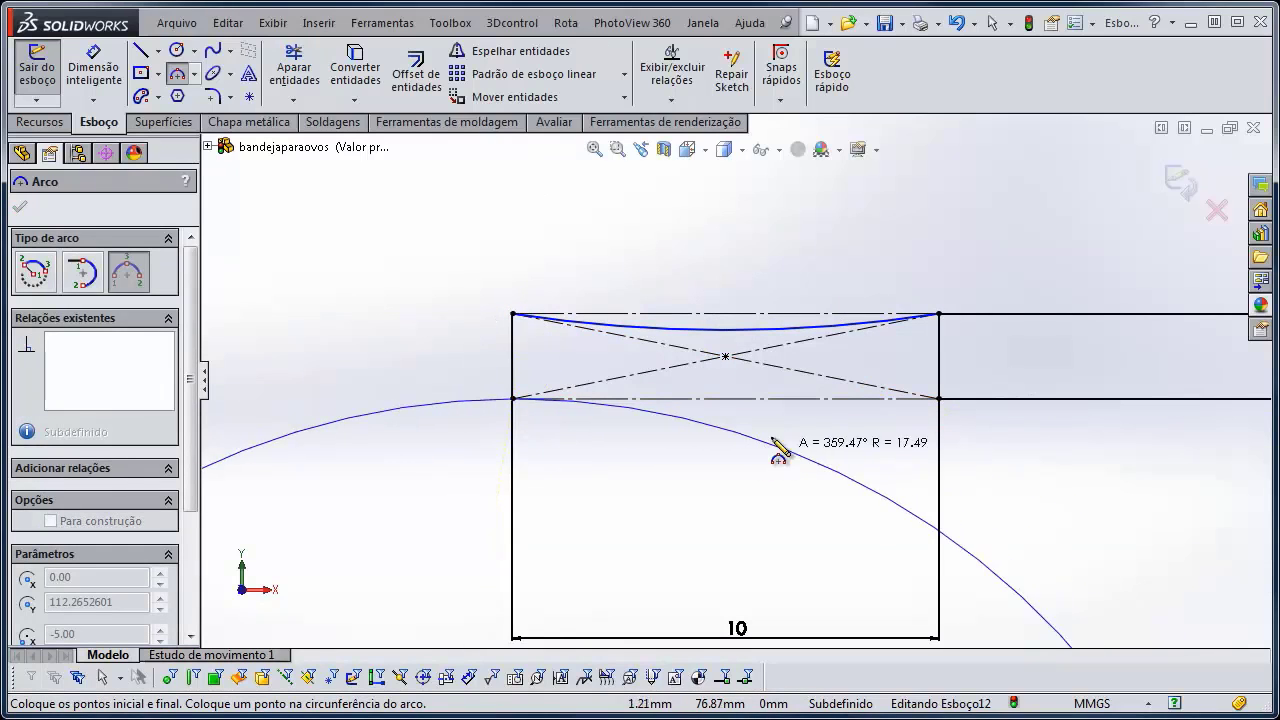
key(Escape)
Sketch a second three-point arc between the rectangle's bottom corners, bowing downward below the bottom construction line
click(179, 80)
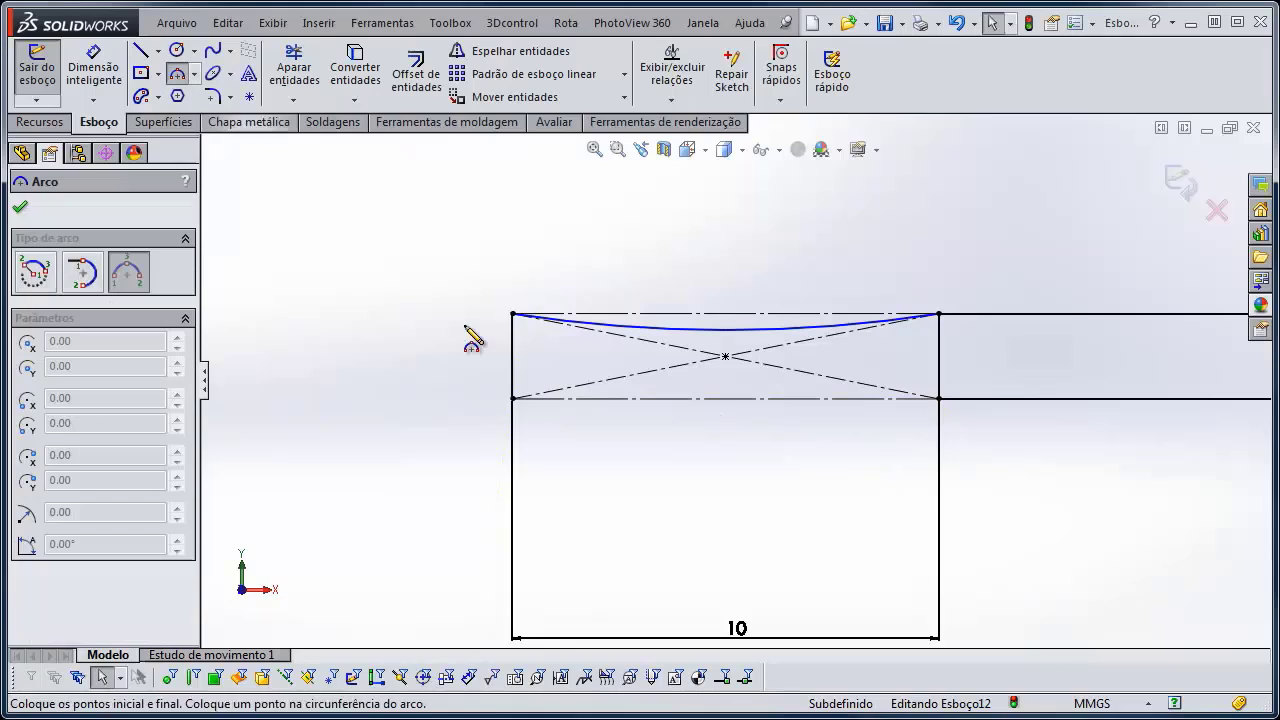
click(513, 399)
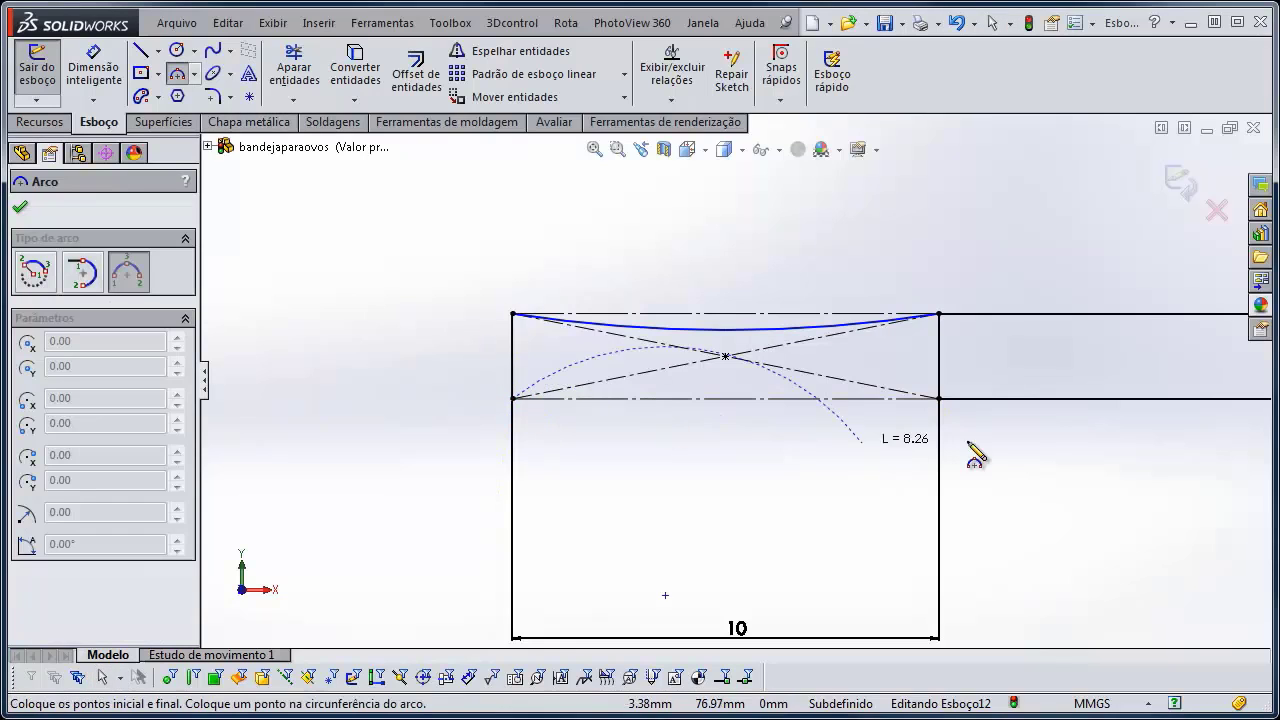
click(939, 399)
click(775, 436)
key(Escape)
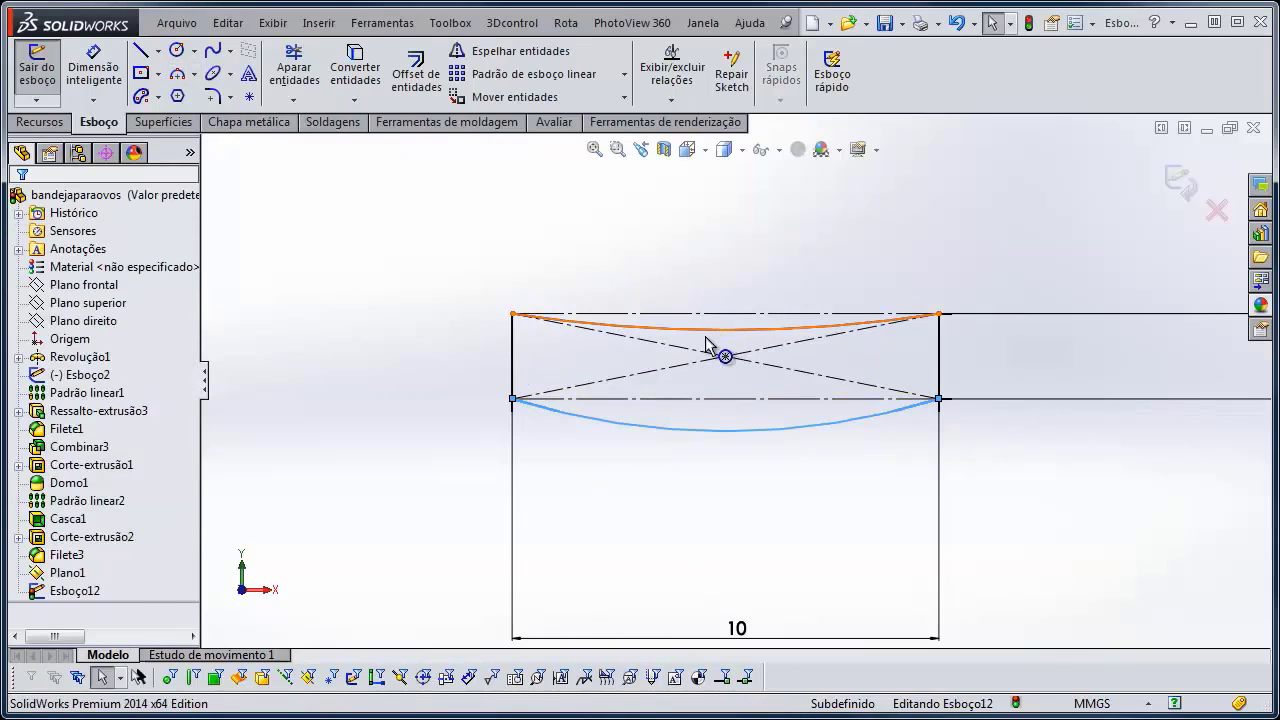
Make the upper and lower arcs concentric
click(720, 330)
ctrl+click(660, 429)
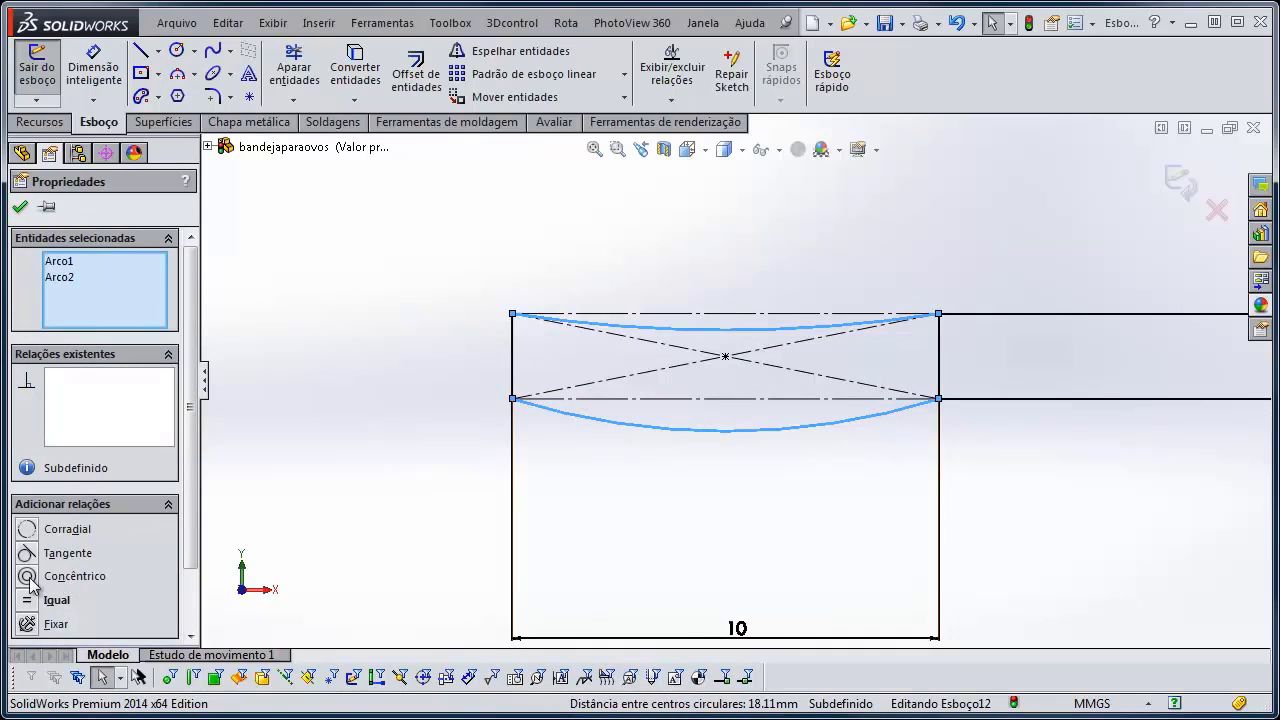
click(28, 577)
Dimension the upper arc with a radius of 15 mm
click(92, 68)
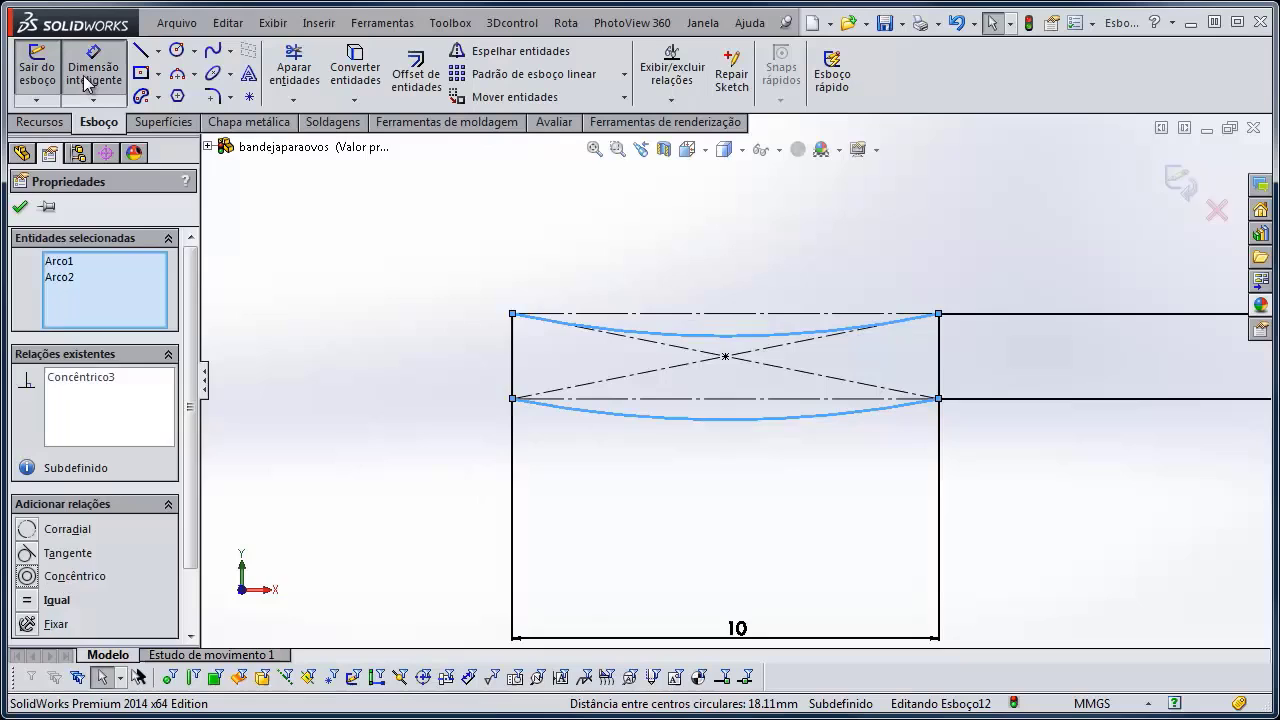
click(692, 330)
click(698, 252)
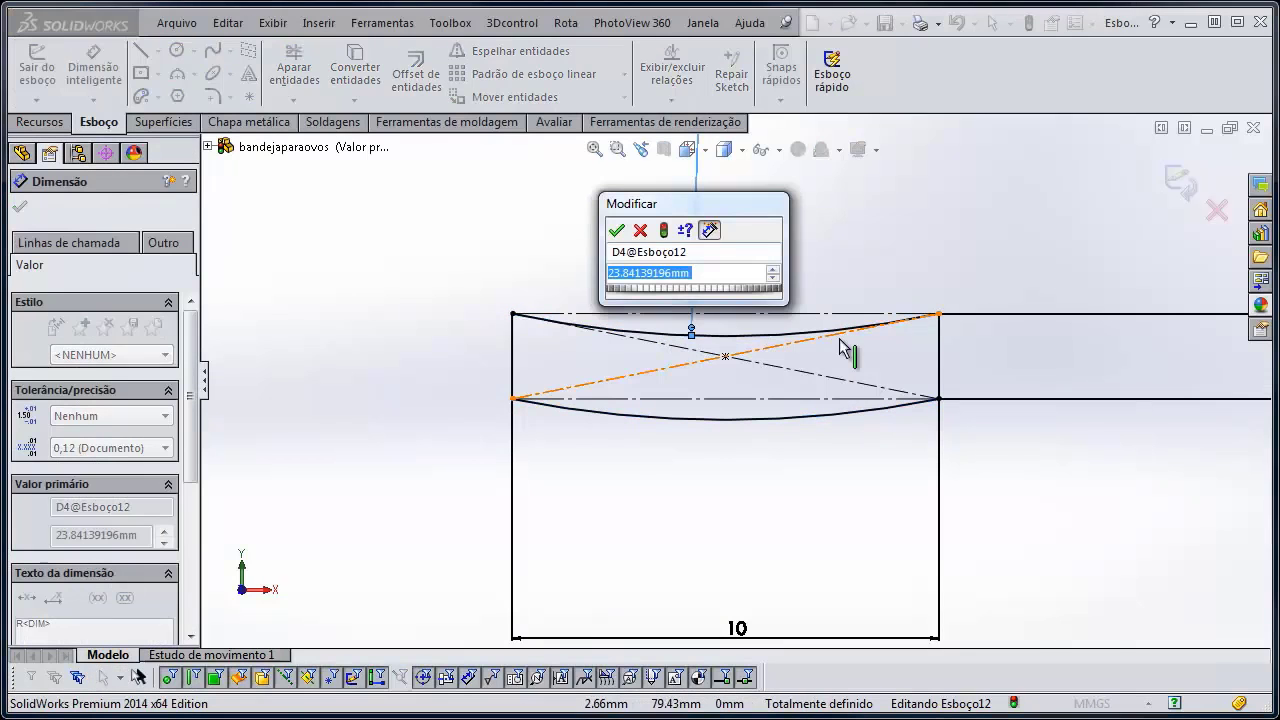
text(15)
key(Return)
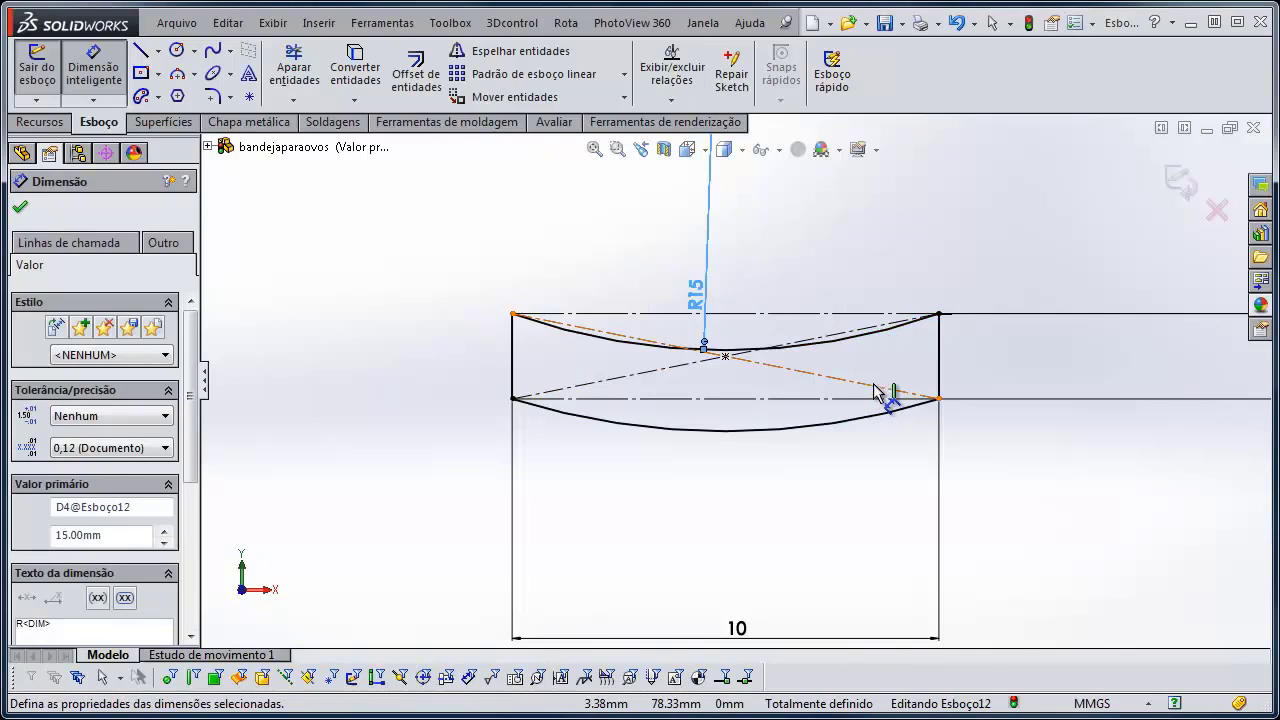
Finish the handle's arched top profile sketch and display the model shaded with edges
click(1178, 186)
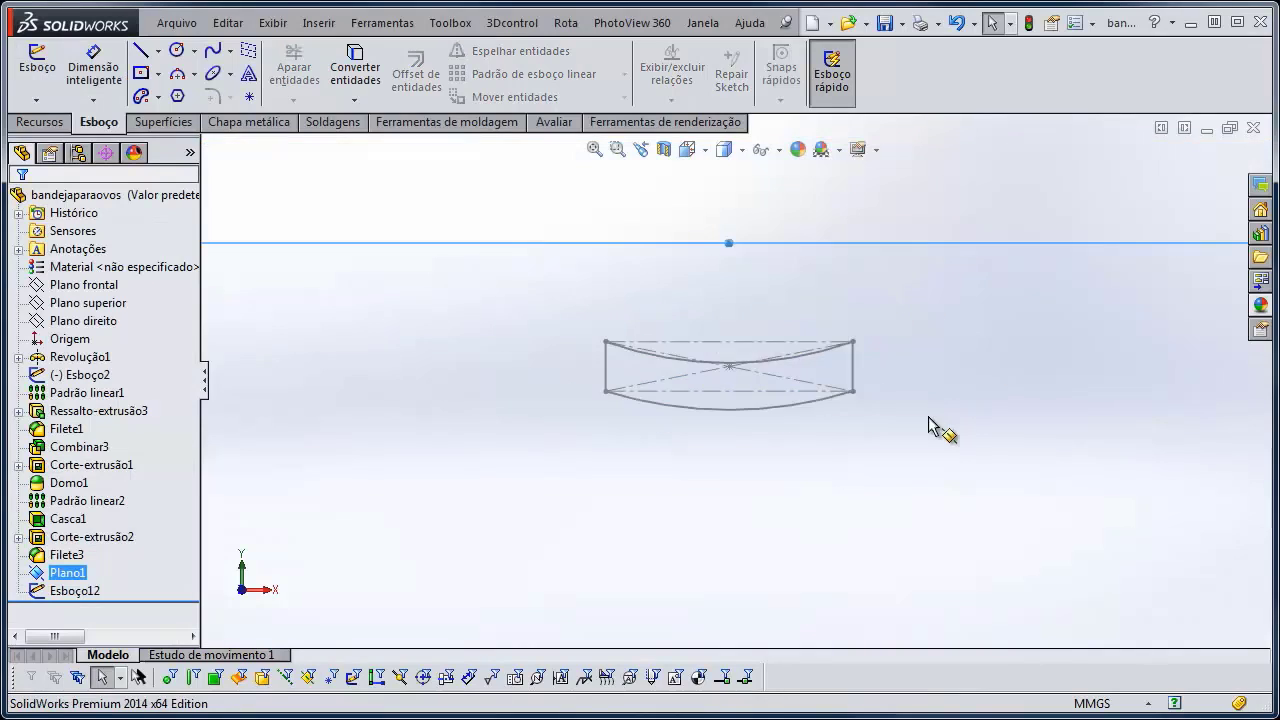
click(740, 155)
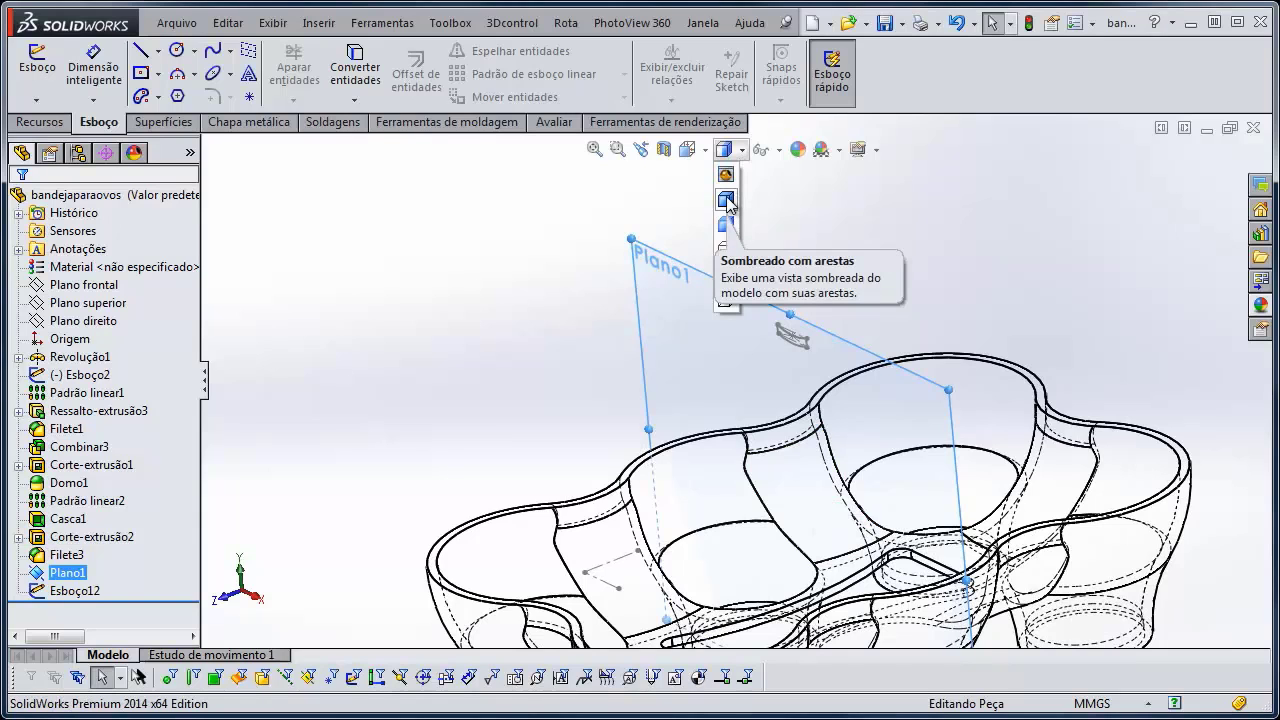
click(728, 205)
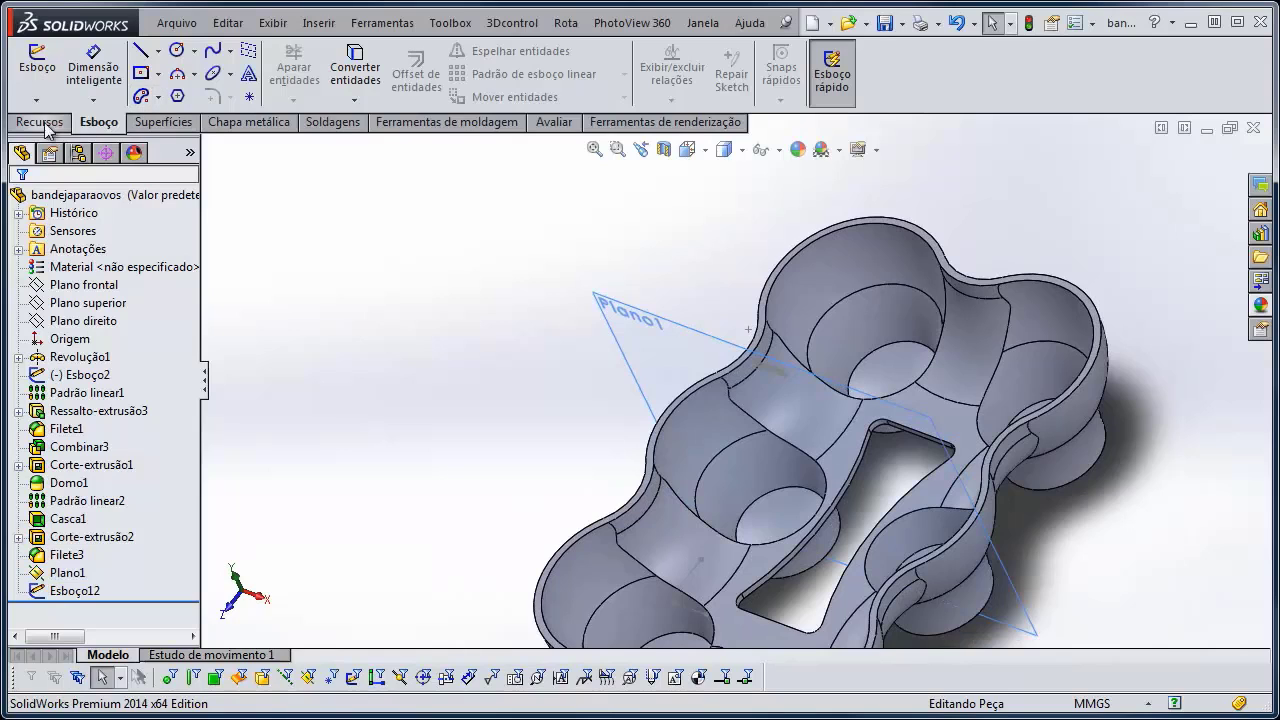
Start a sketch on the tray's floor face and convert the straight edge at the opening's far end into a sketch line
click(36, 70)
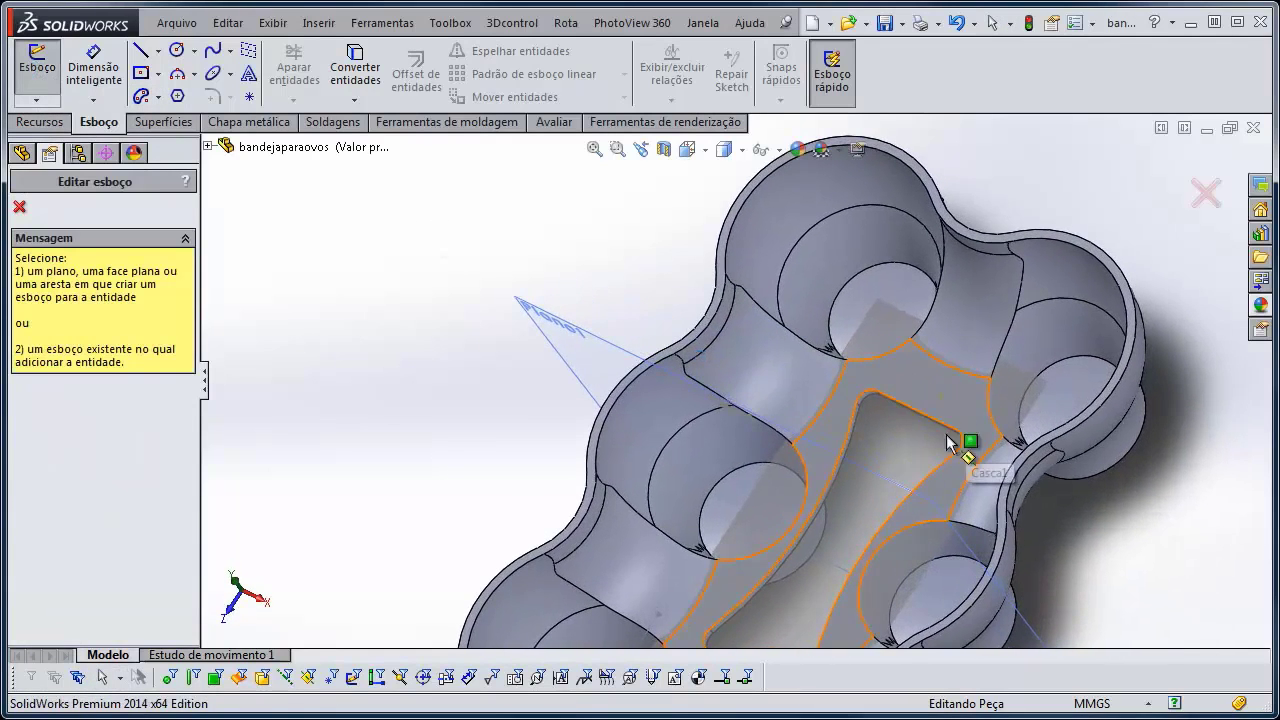
click(945, 402)
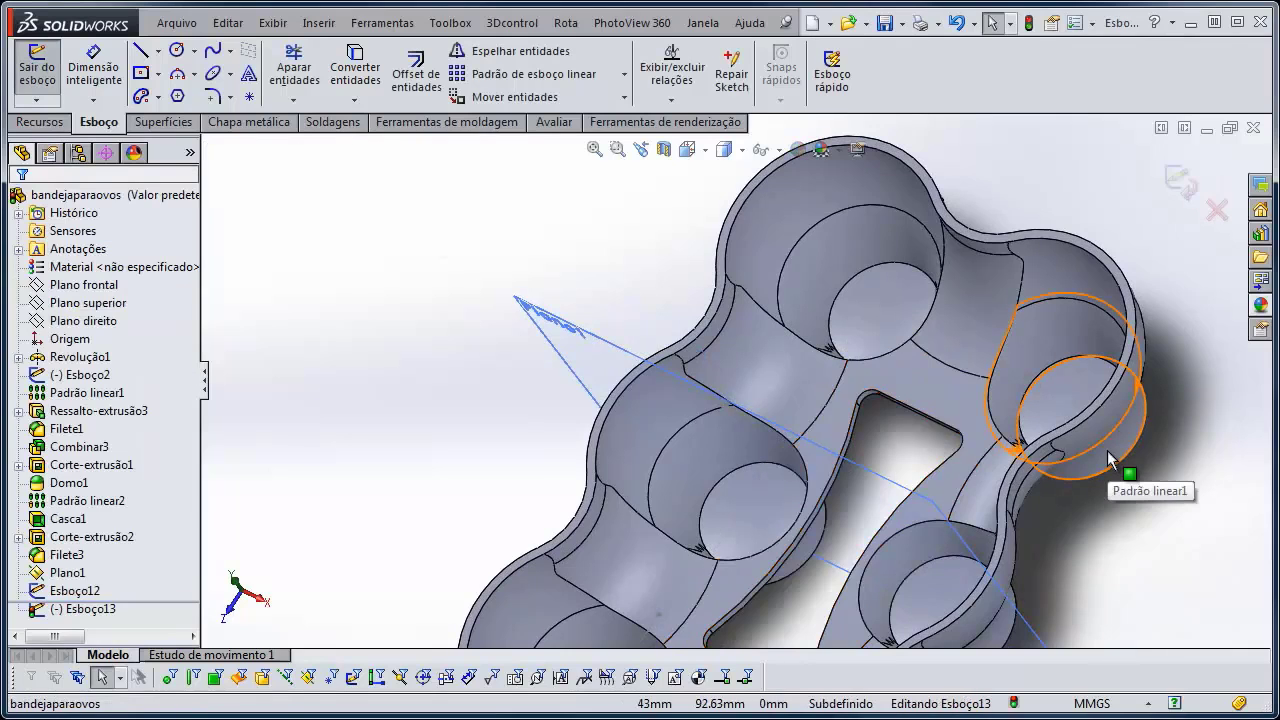
scroll(777, 283, down, 5)
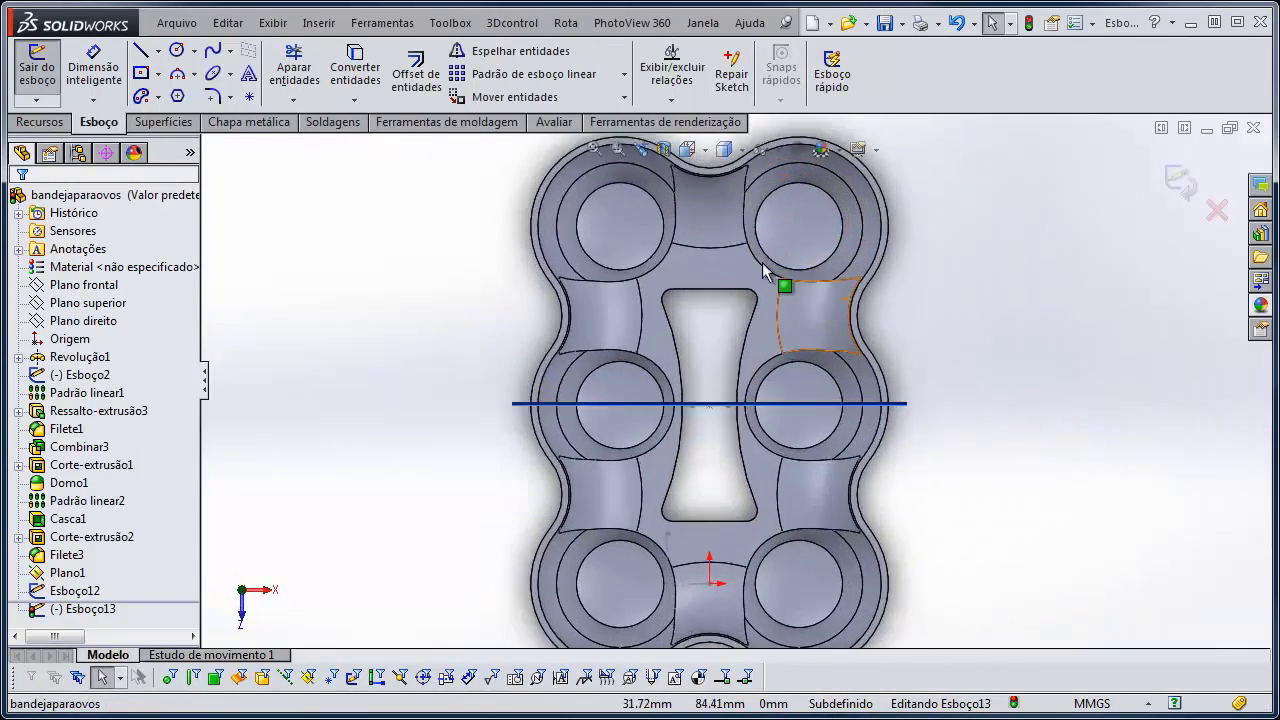
scroll(513, 183, down, 2)
click(350, 75)
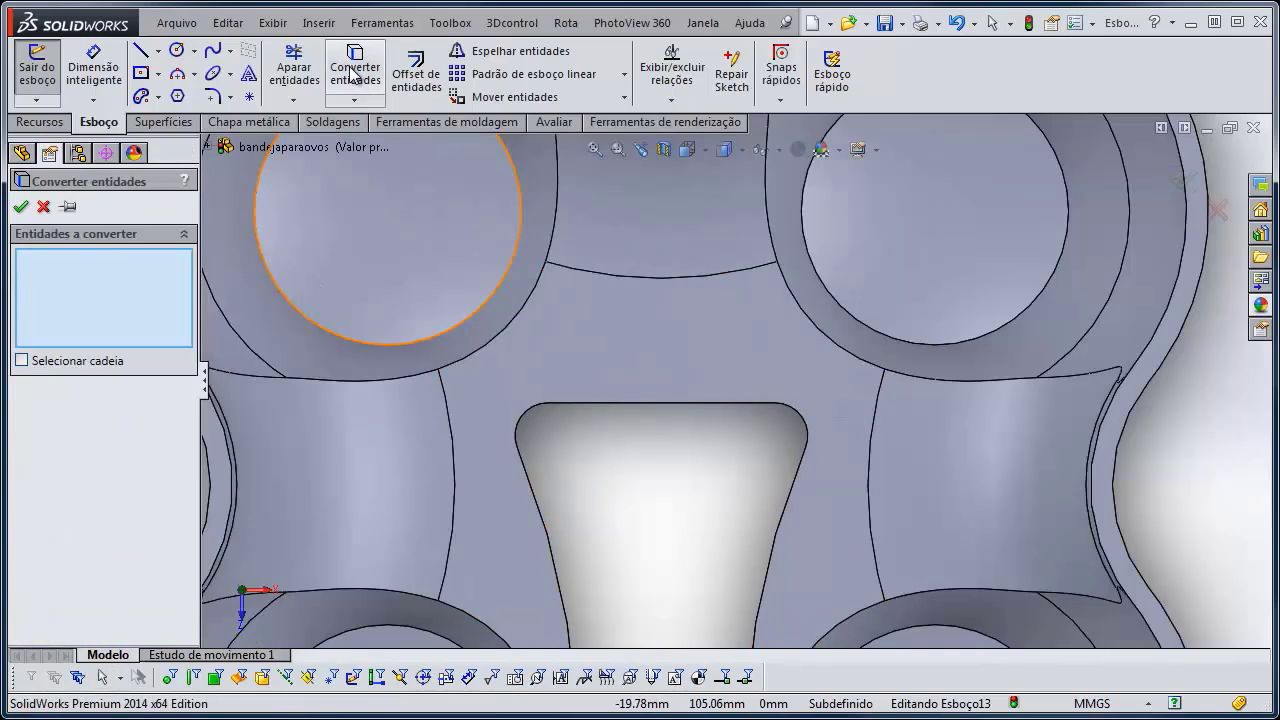
click(634, 405)
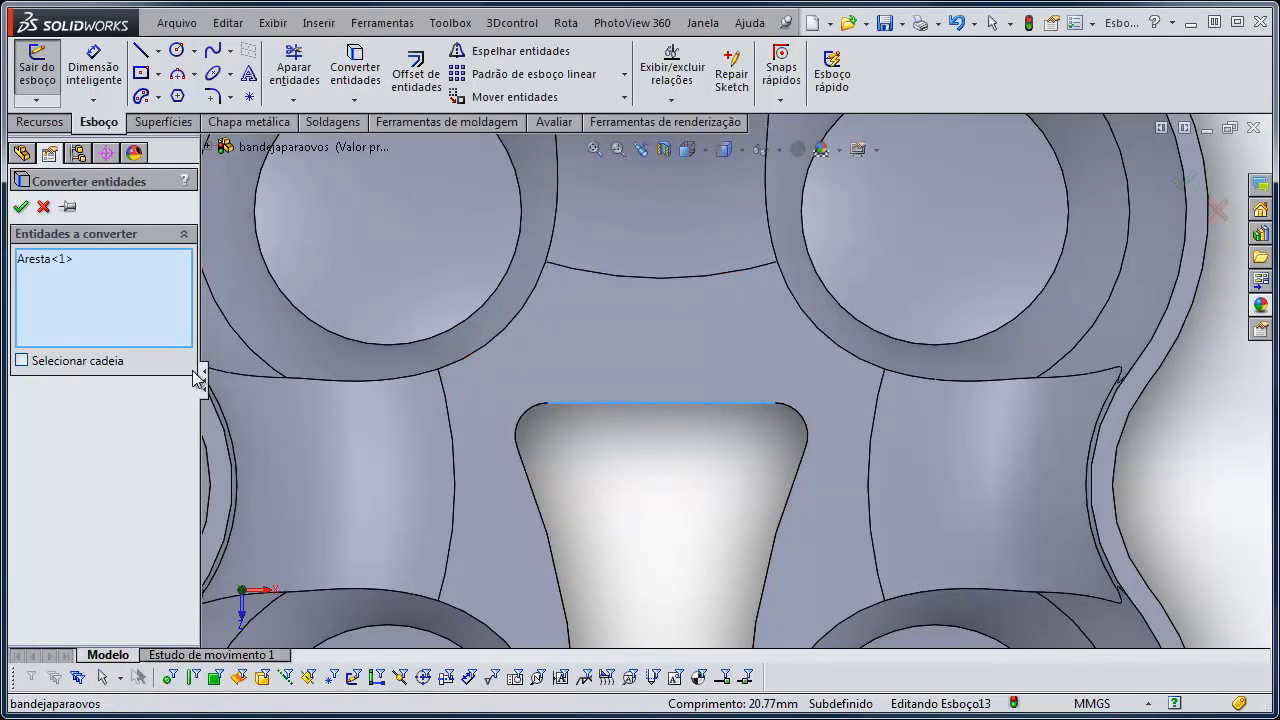
click(20, 207)
Offset the converted line by 2 mm, away from the opening
click(419, 67)
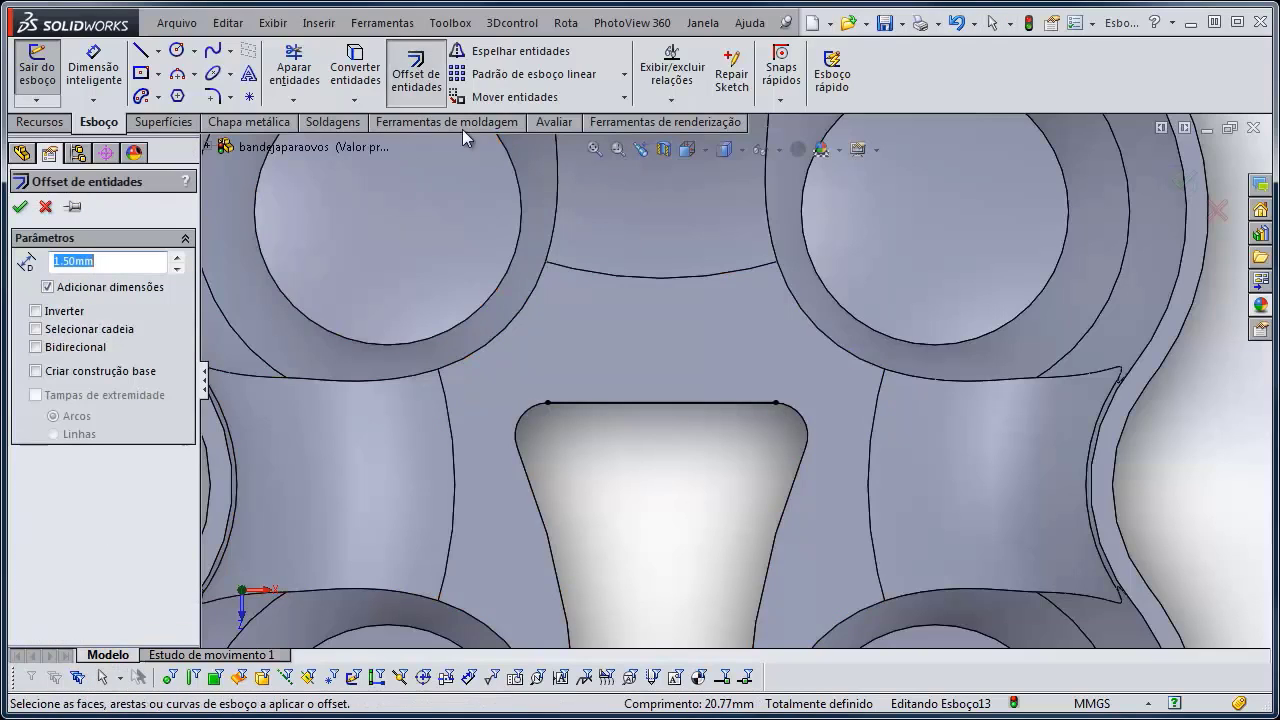
click(641, 404)
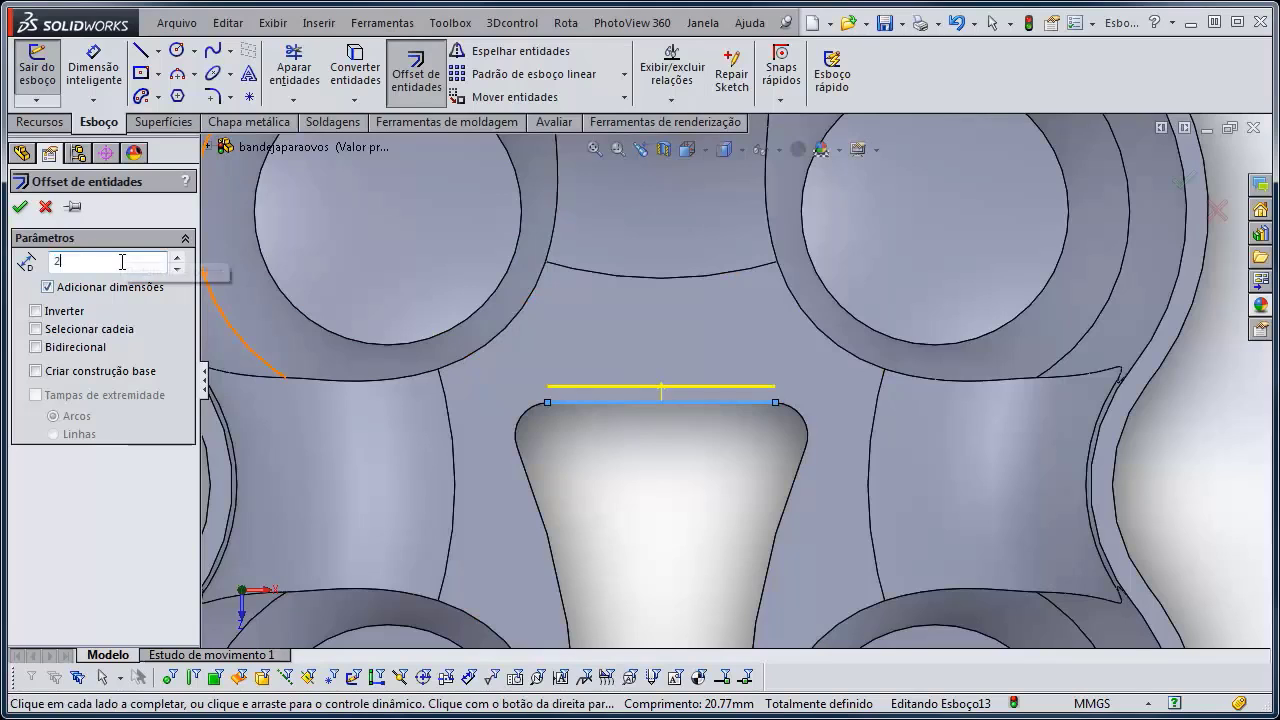
key(Return)
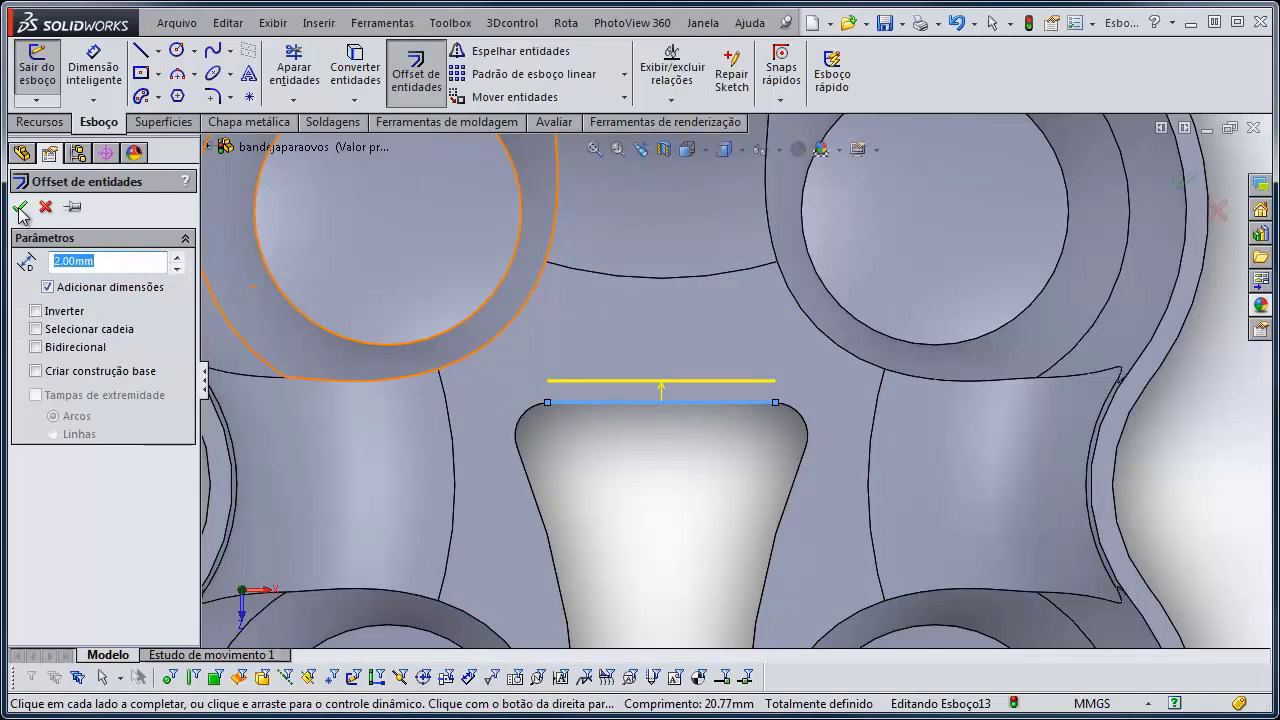
click(20, 207)
Join the ends of the two parallel lines with short vertical lines to close the rectangle, and exit the sketch
click(140, 52)
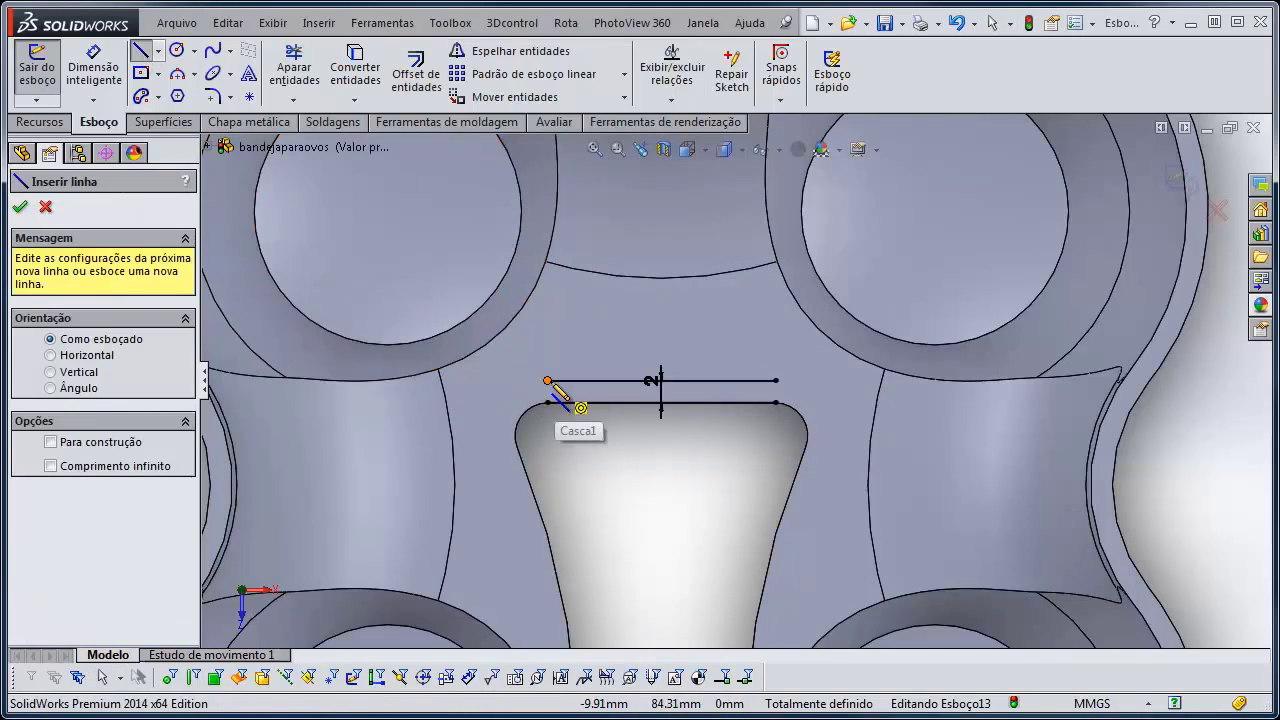
click(548, 380)
click(547, 403)
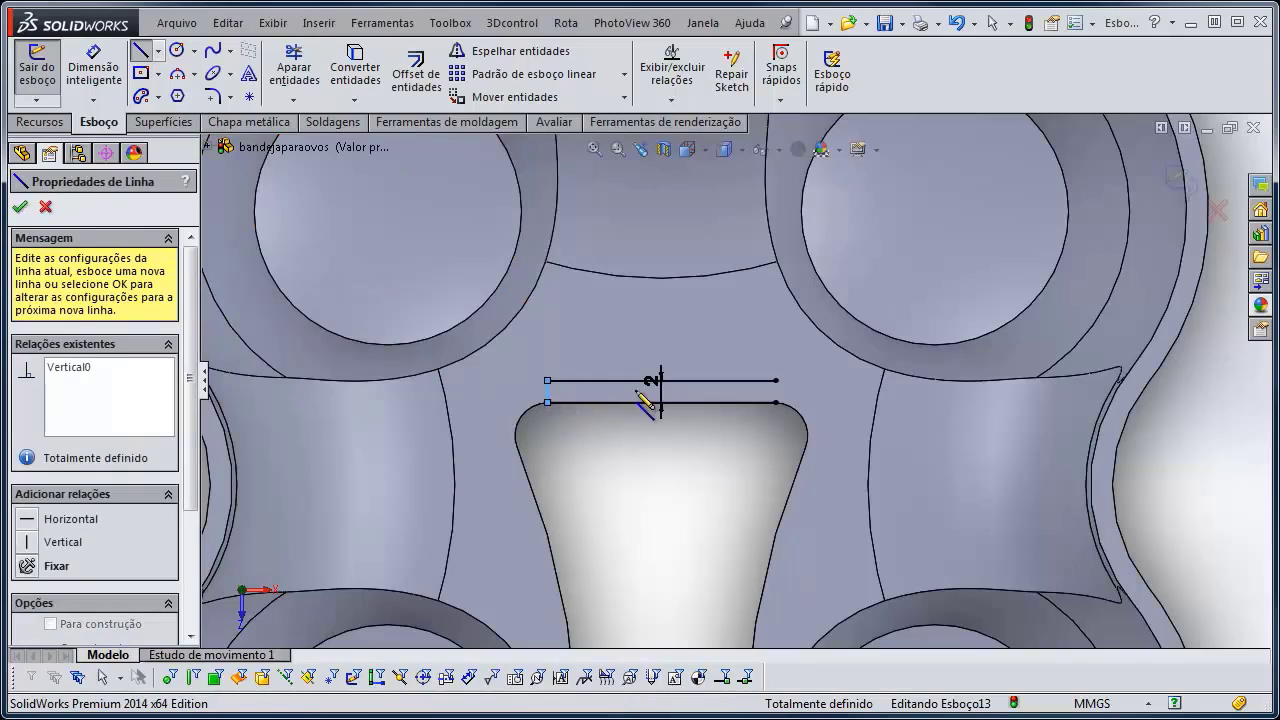
click(775, 380)
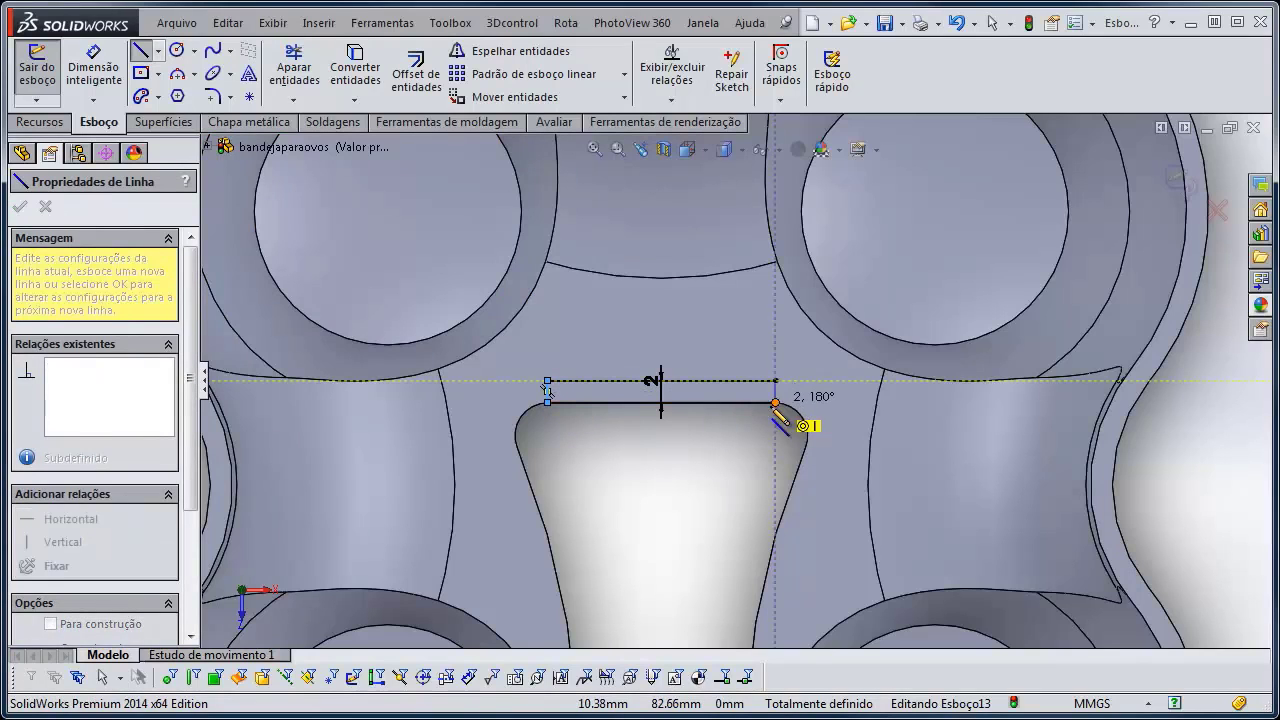
click(775, 403)
key(Escape)
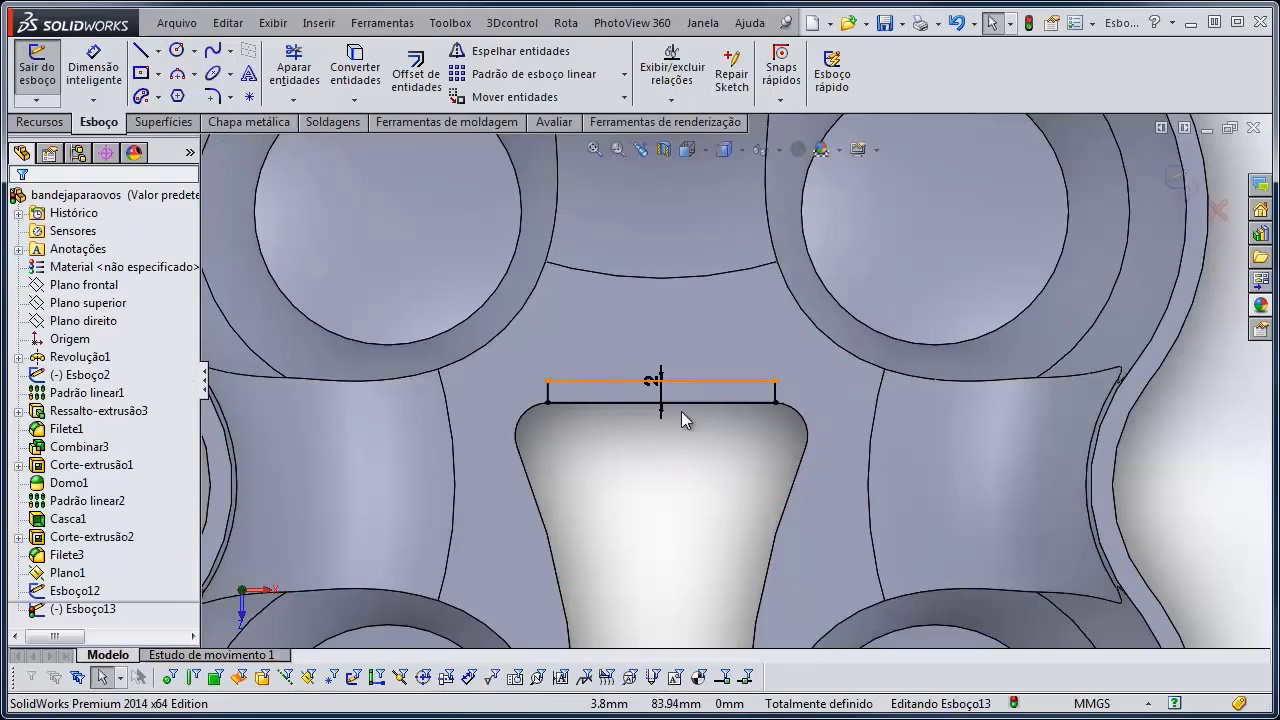
click(1180, 182)
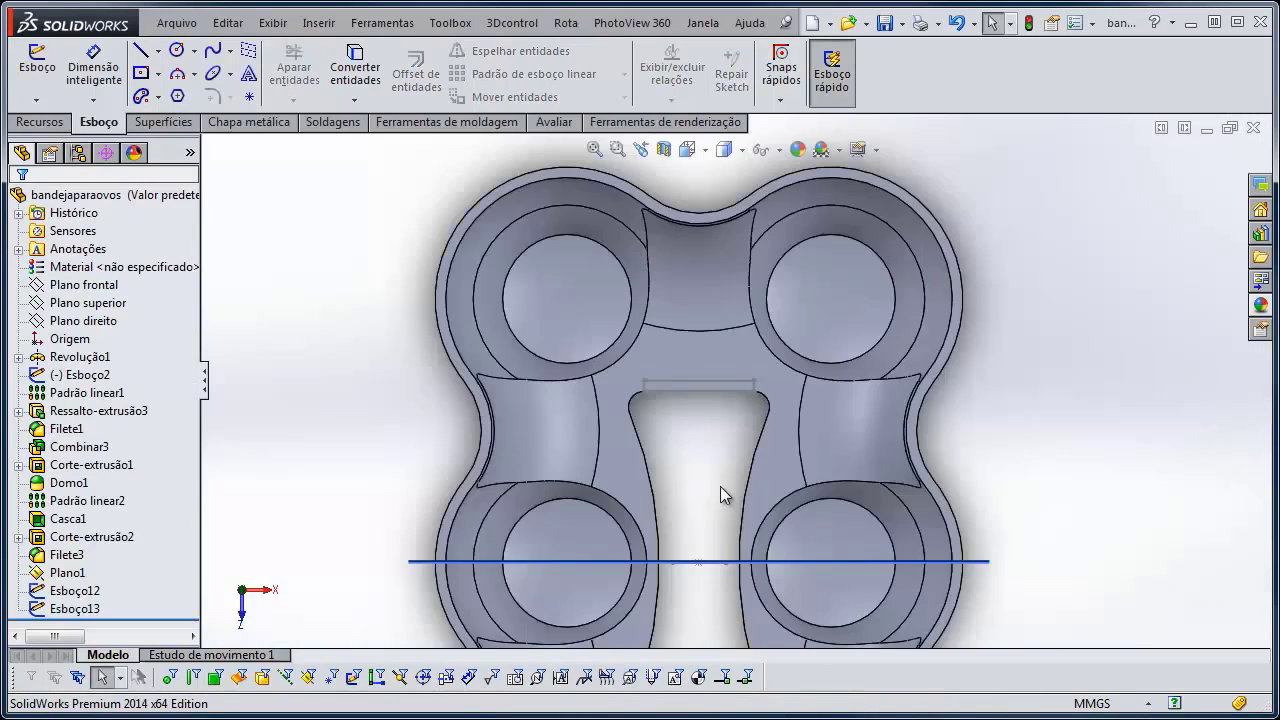
Start another sketch on the tray's floor face and convert the straight edge at the opening's opposite, near end
middle_drag(720, 486, 686, 422)
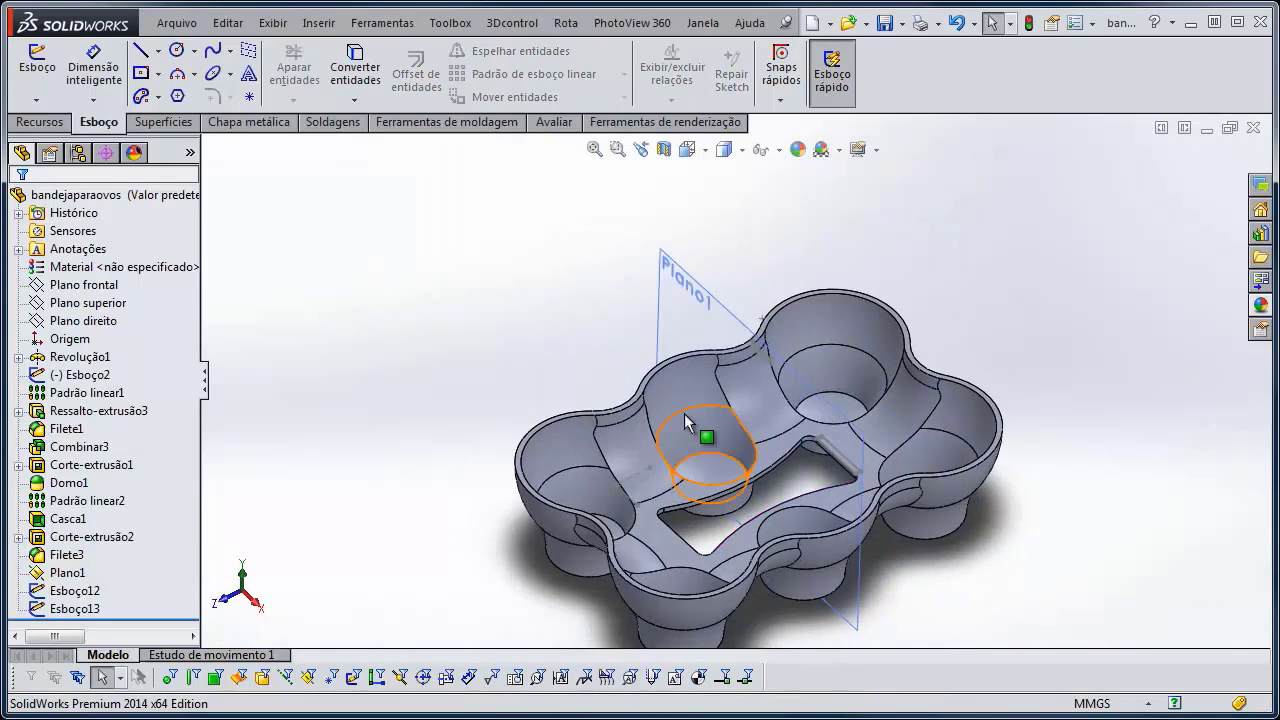
scroll(664, 506, down, 4)
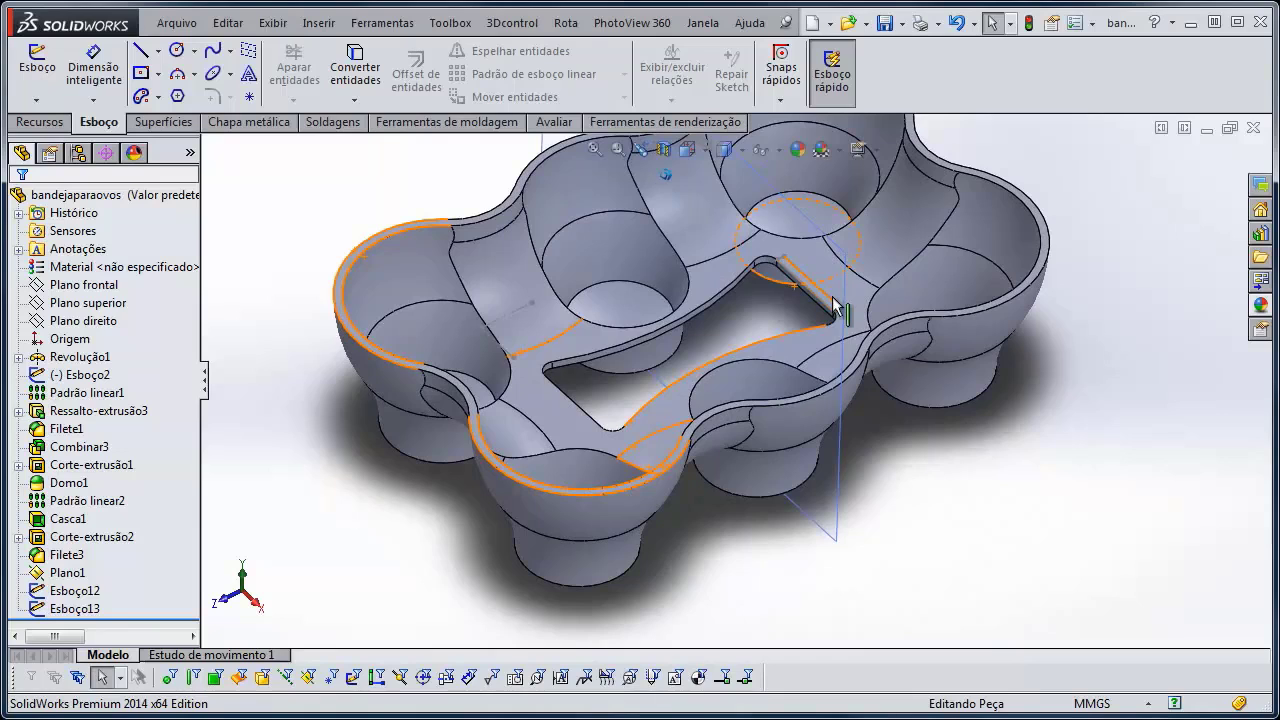
click(558, 408)
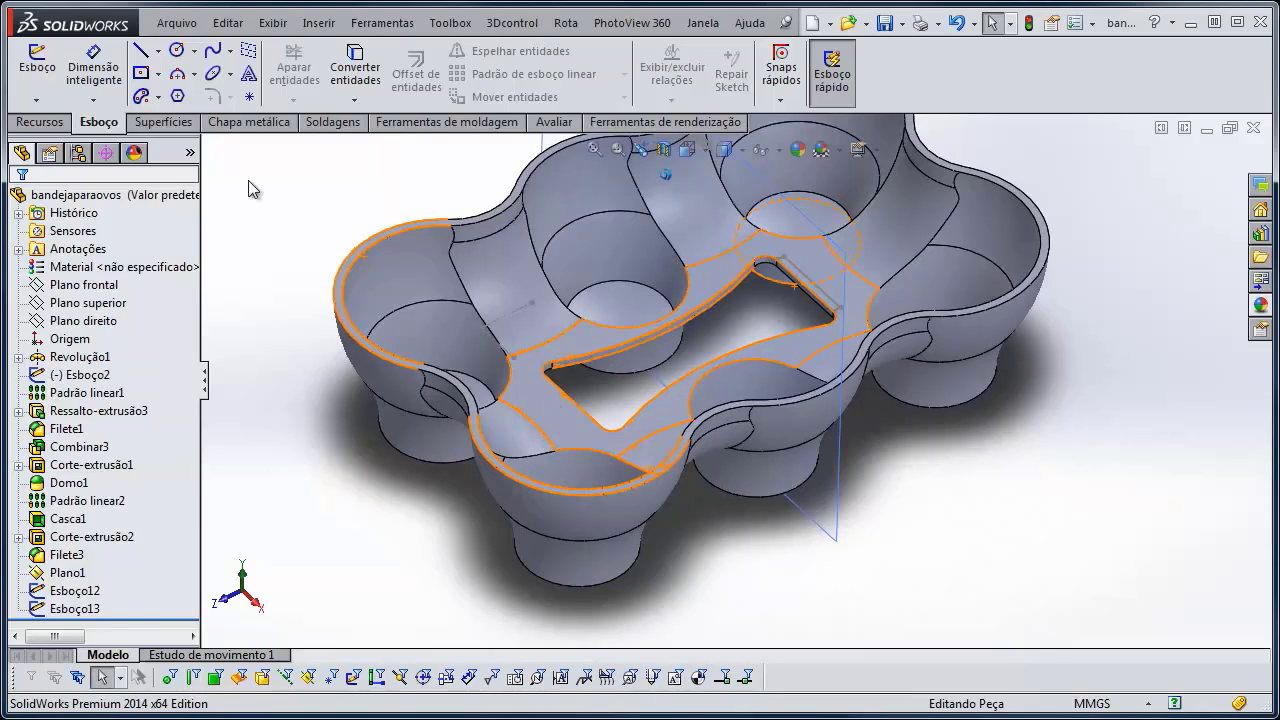
click(40, 72)
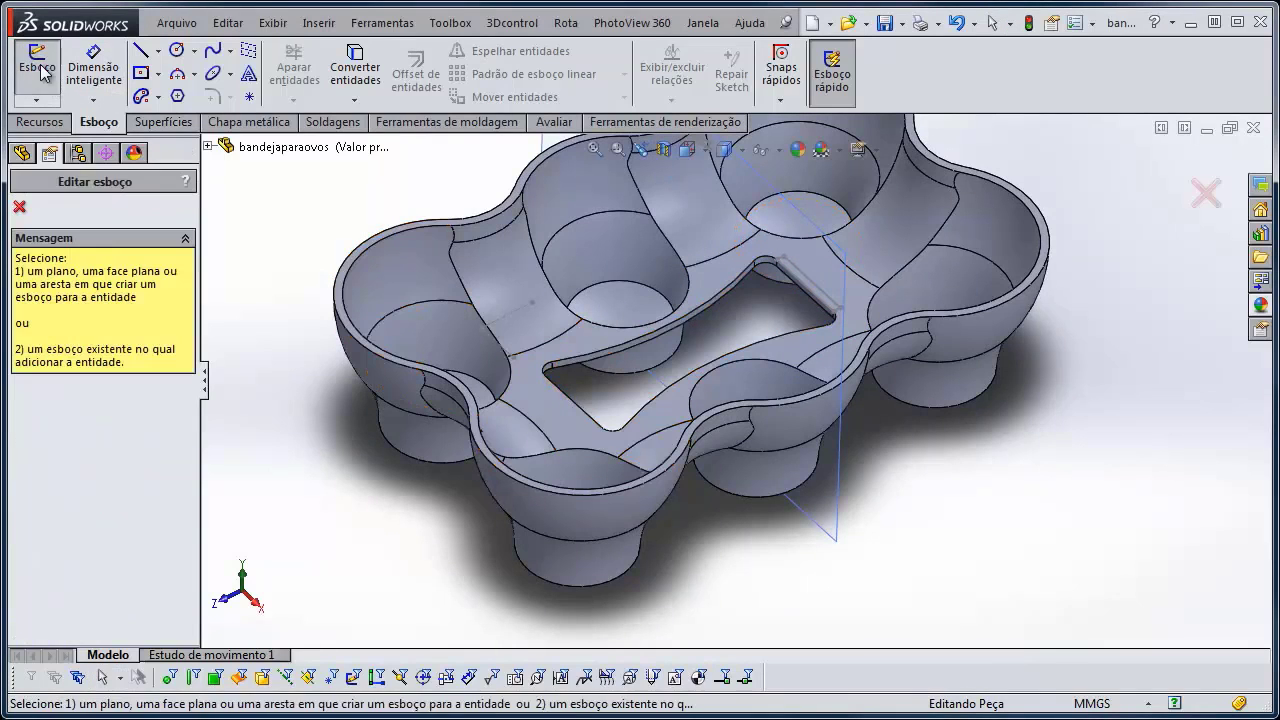
click(565, 425)
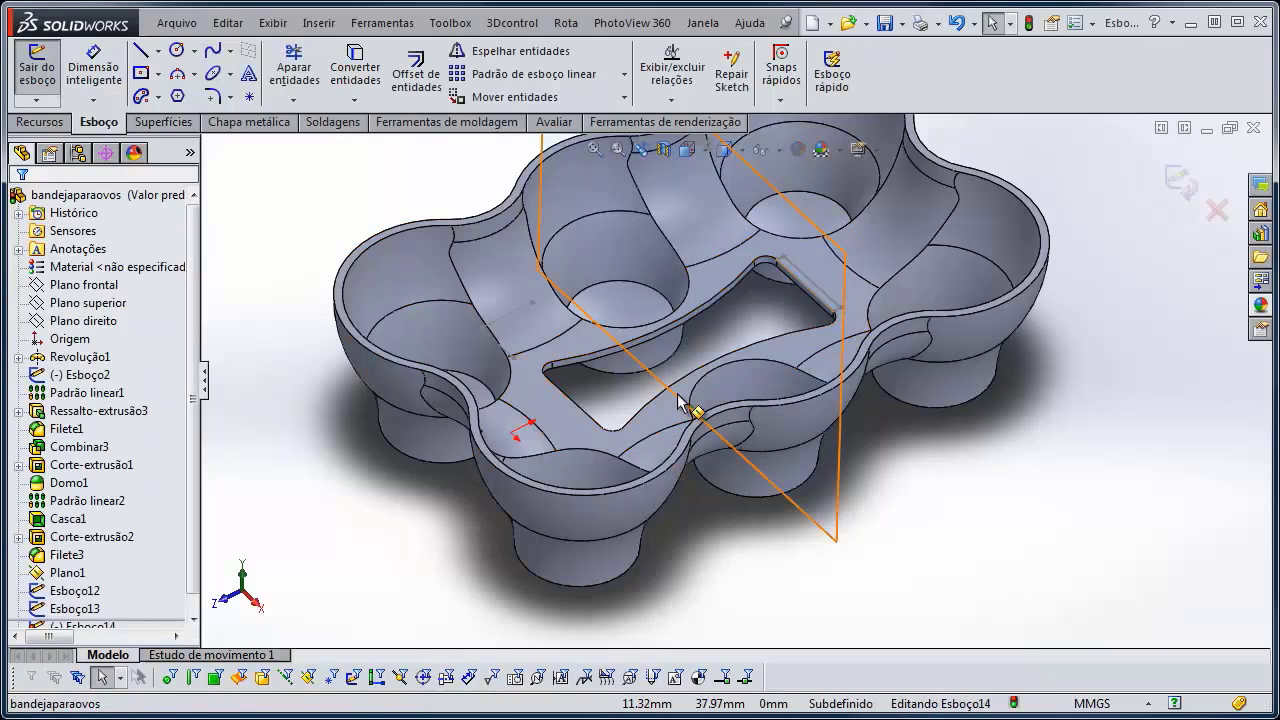
scroll(781, 593, down, 6)
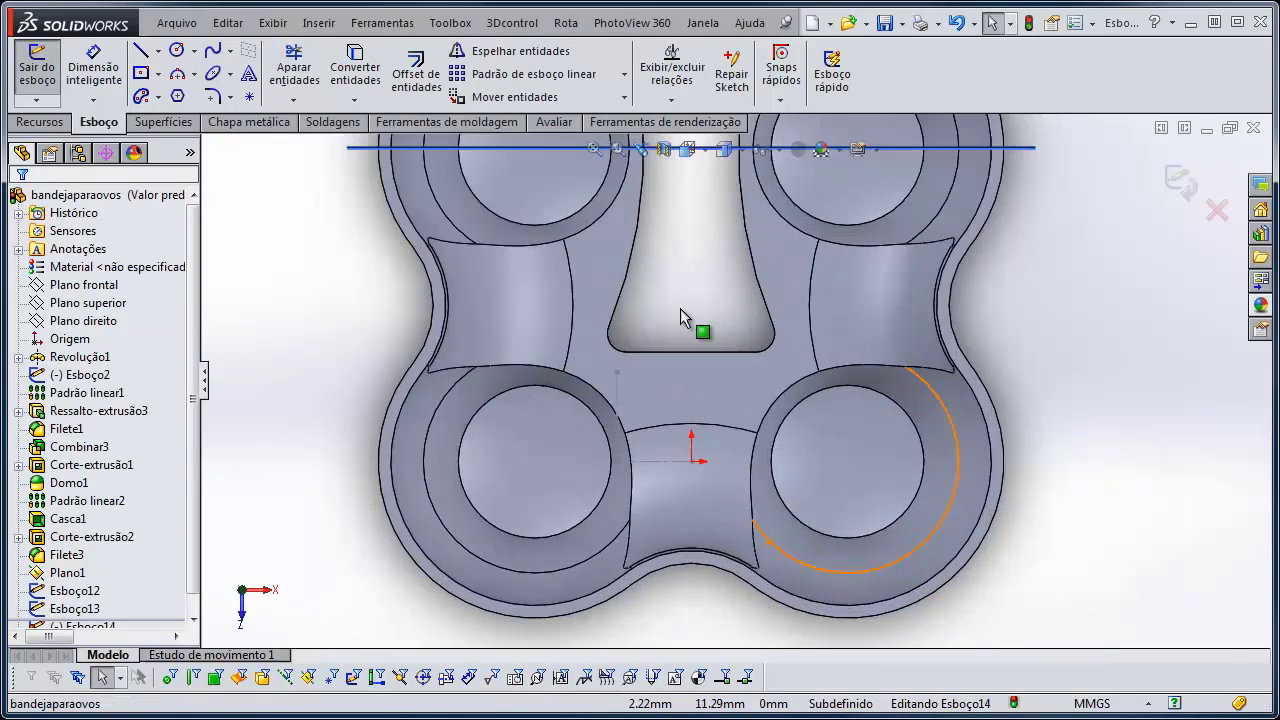
click(352, 63)
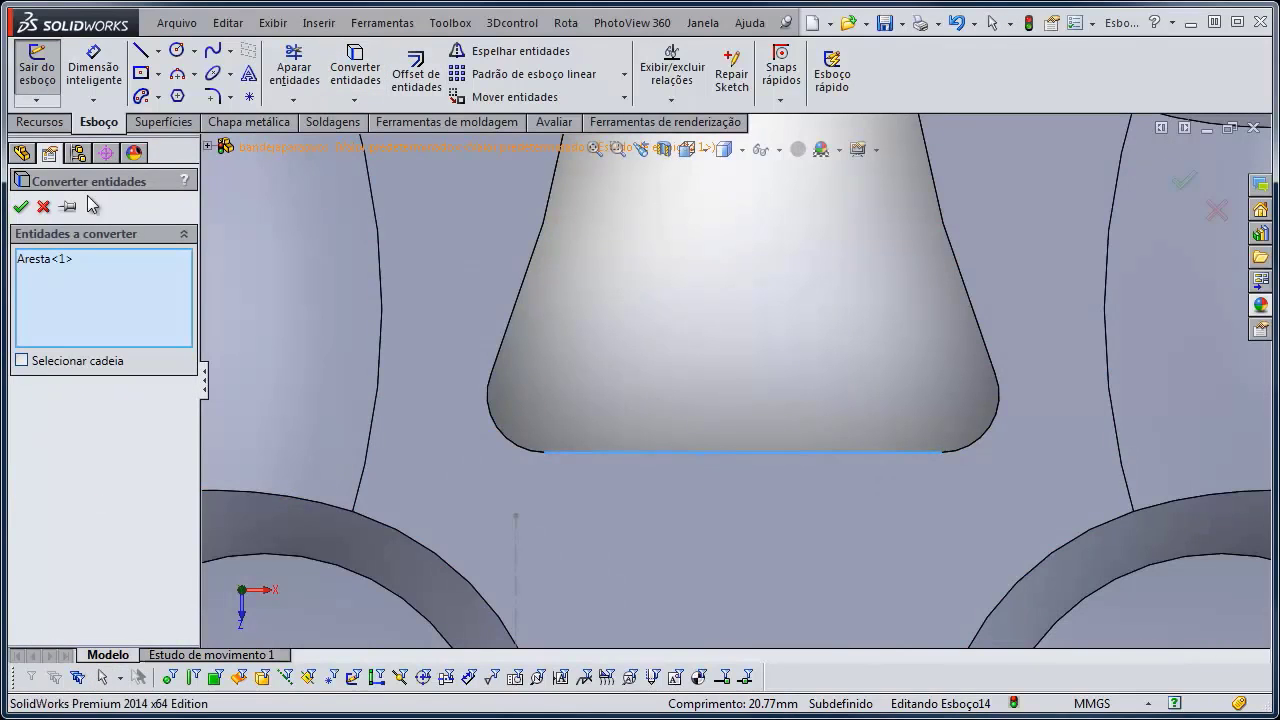
click(22, 207)
Offset the near-end line 2 mm away from the opening and close both ends with short lines to finish the second base profile
click(416, 73)
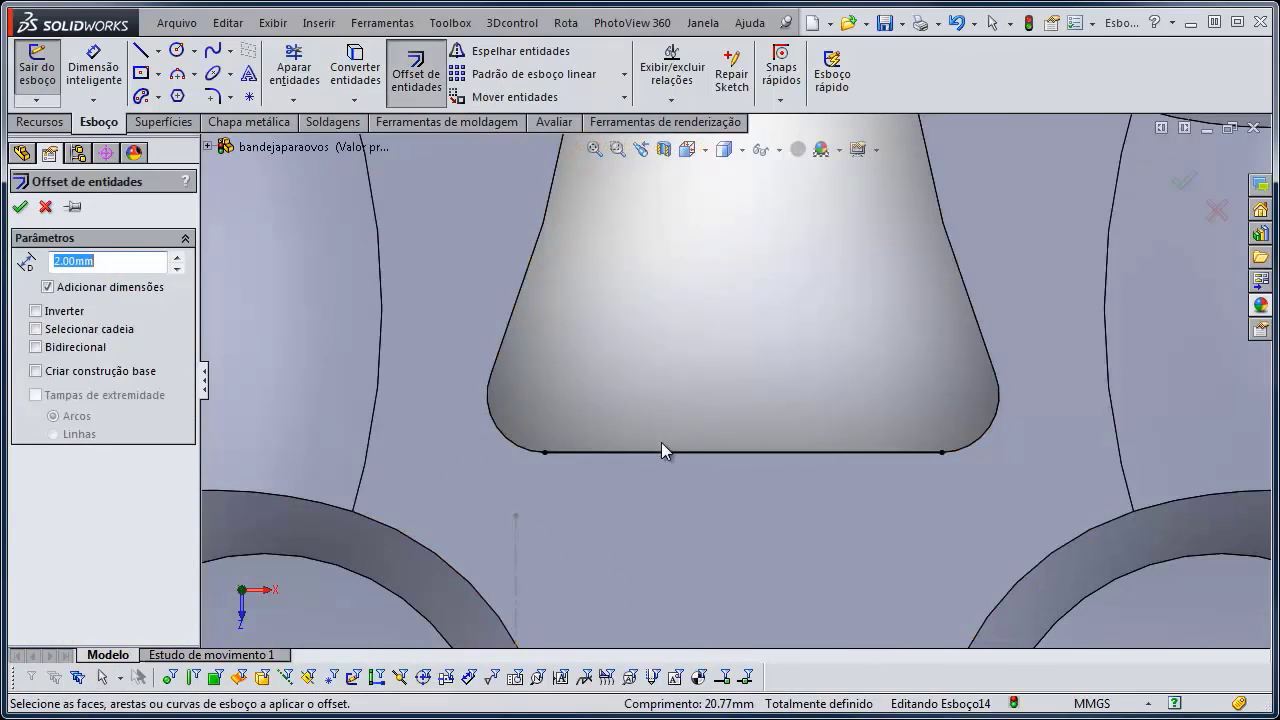
click(687, 532)
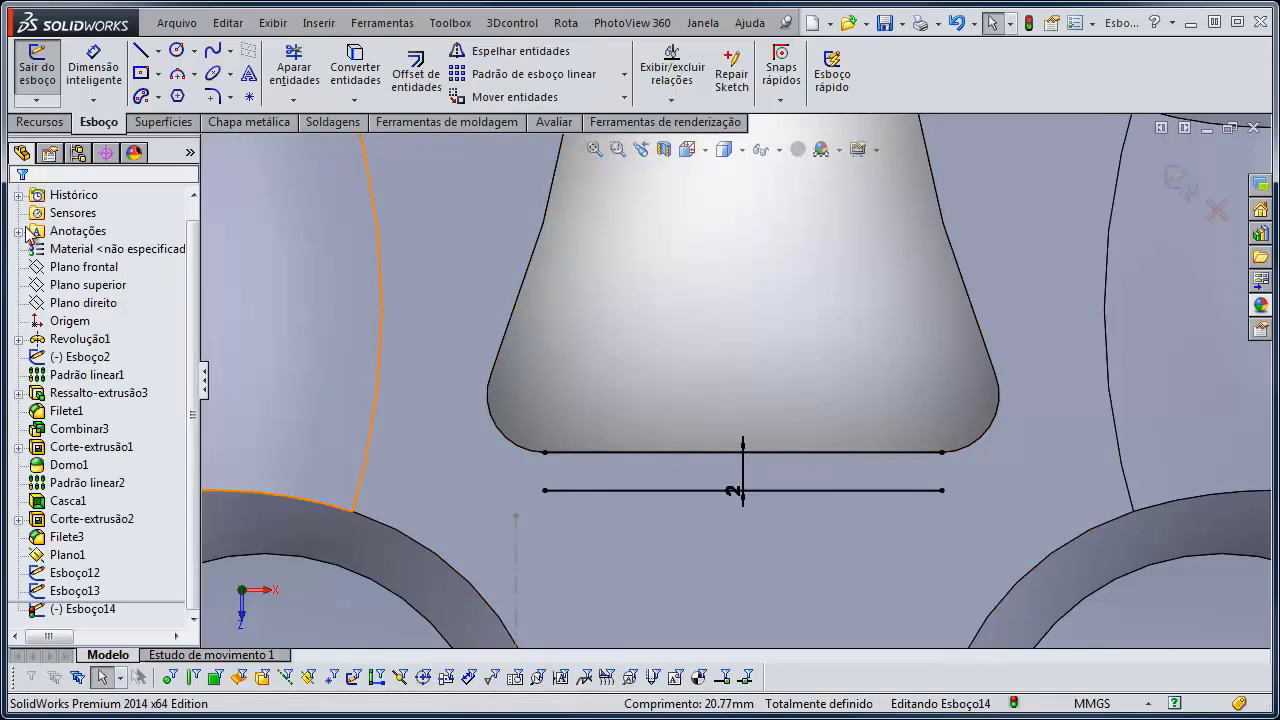
click(143, 56)
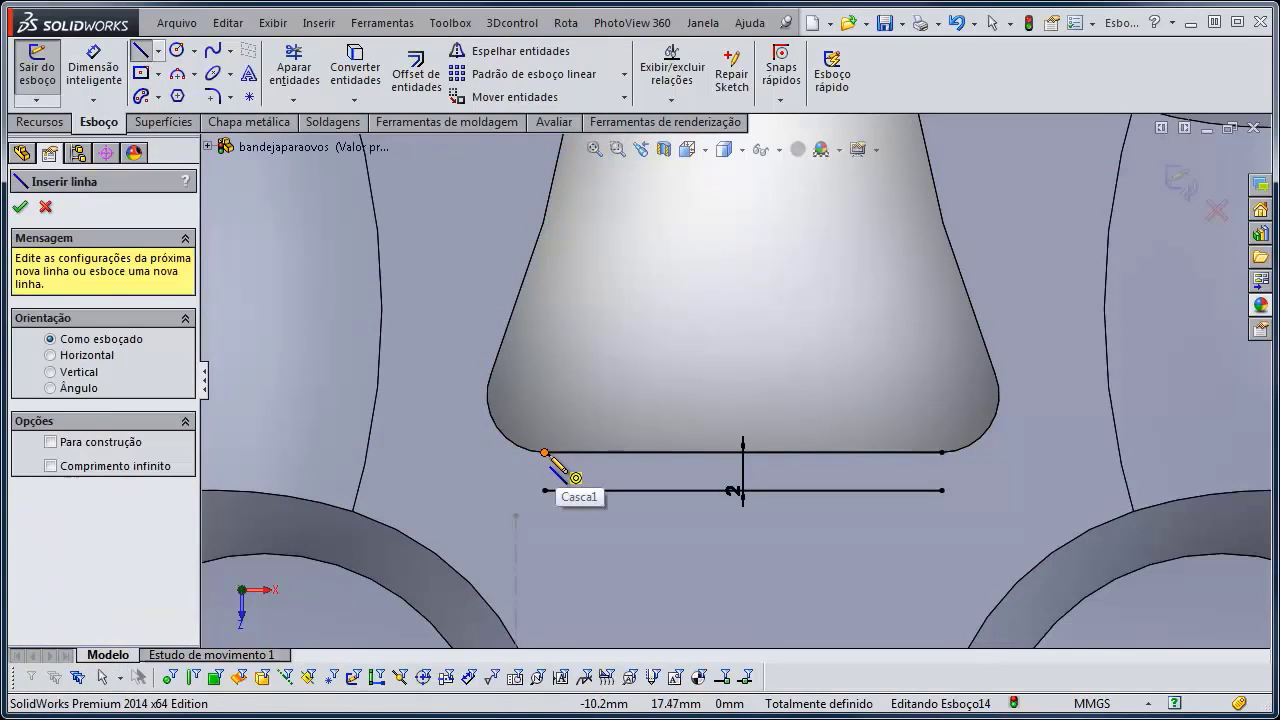
click(545, 490)
double_click(544, 452)
click(941, 453)
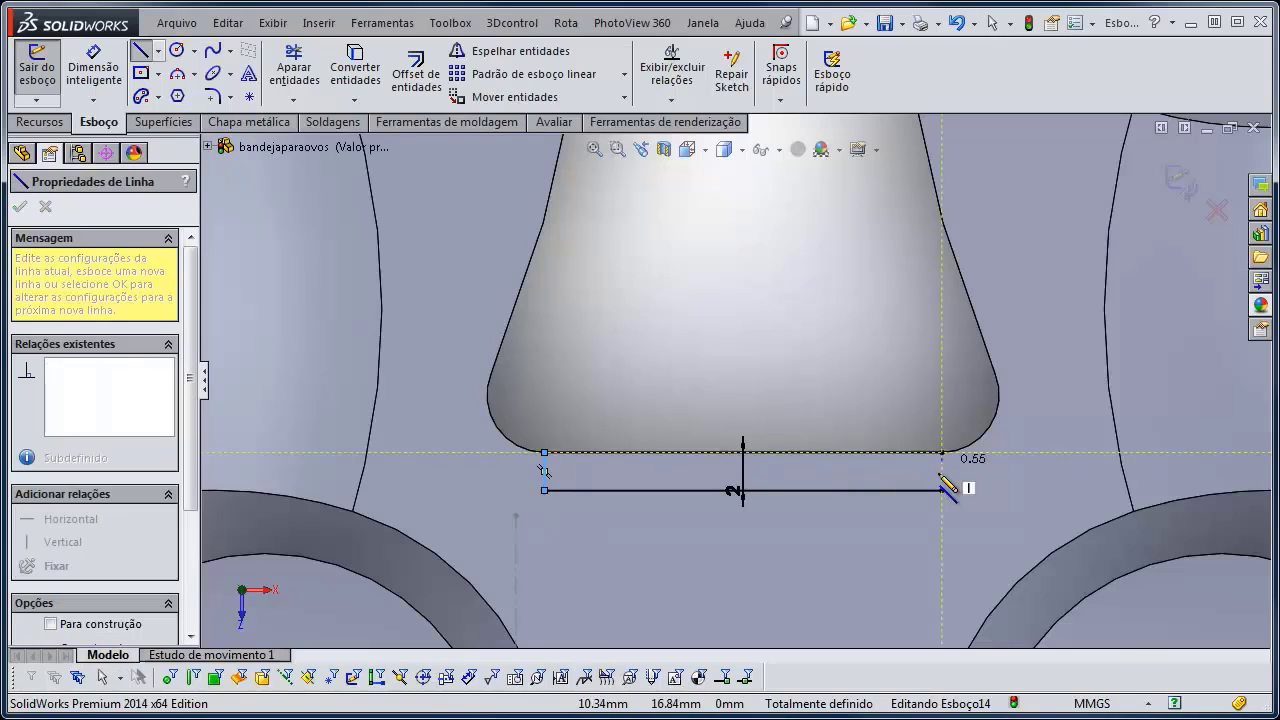
double_click(941, 490)
key(ctrl+b)
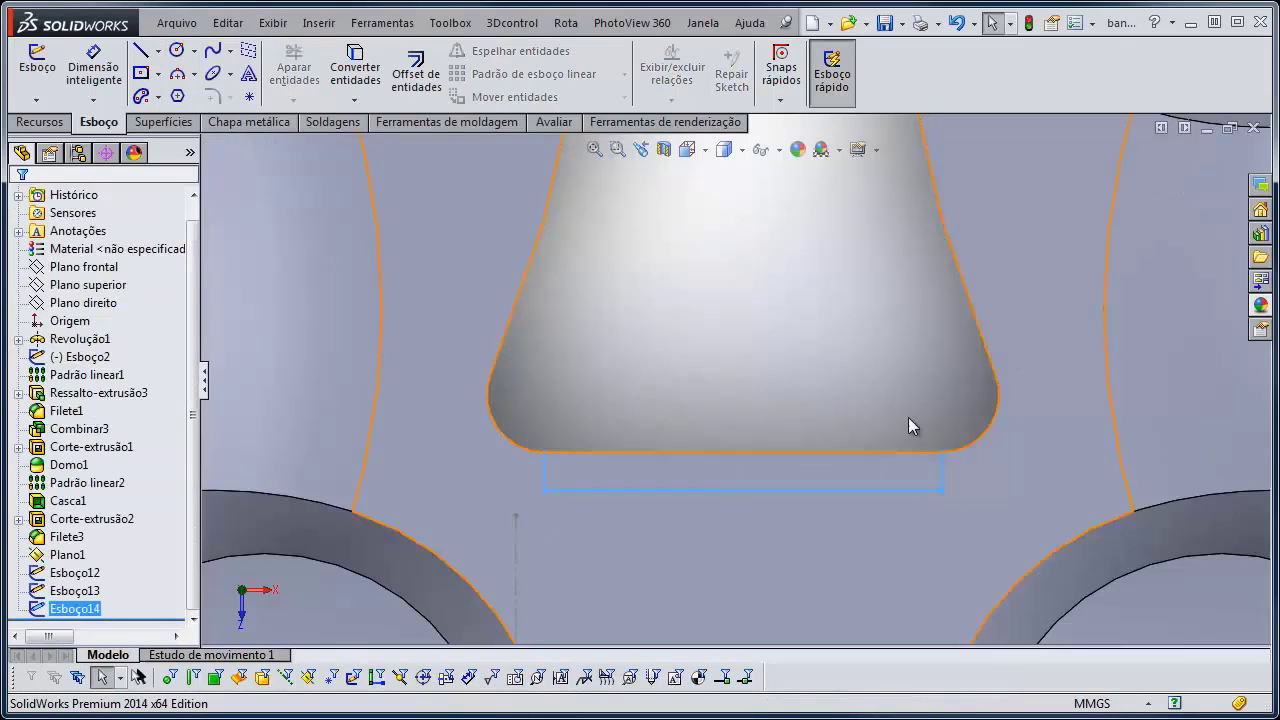
key(Escape)
Examine the arched top profile and the two floor profiles together by highlighting their sketches in the model
scroll(740, 370, up, 7)
mouse_move(846, 558)
middle_down()
mouse_move(709, 314)
mouse_move(941, 205)
middle_up()
click(70, 577)
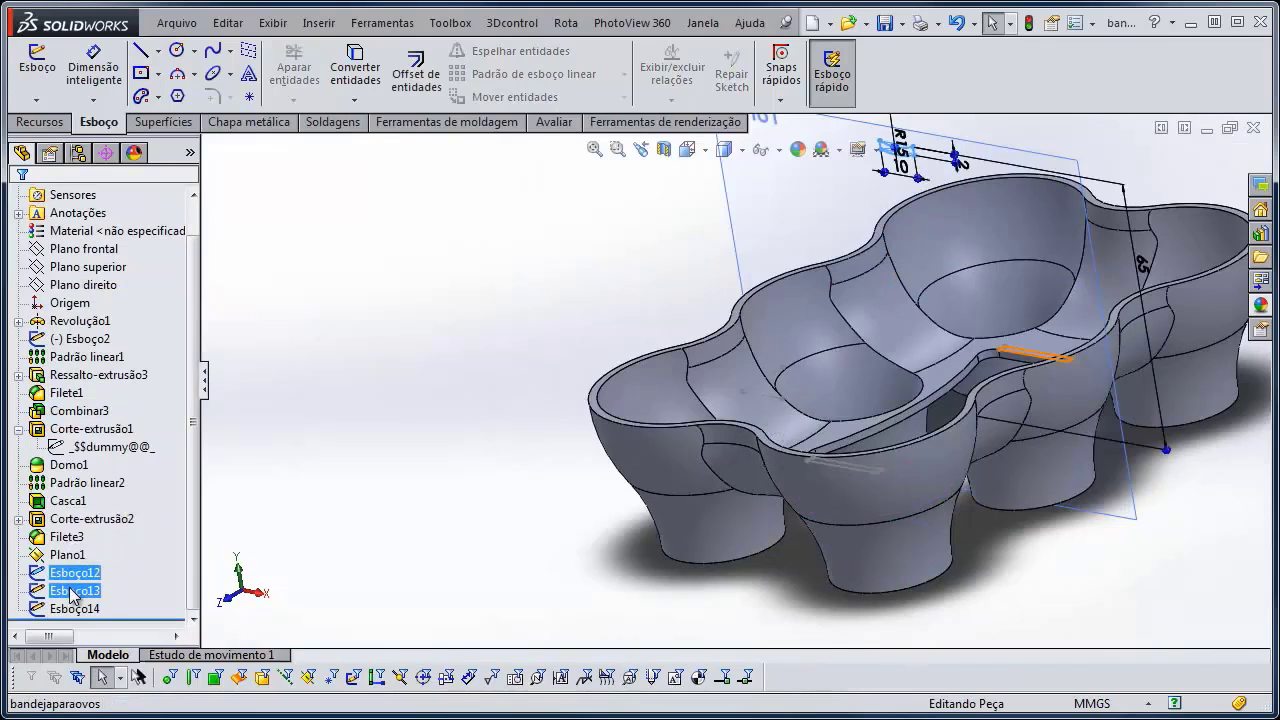
click(73, 593)
click(78, 610)
click(376, 539)
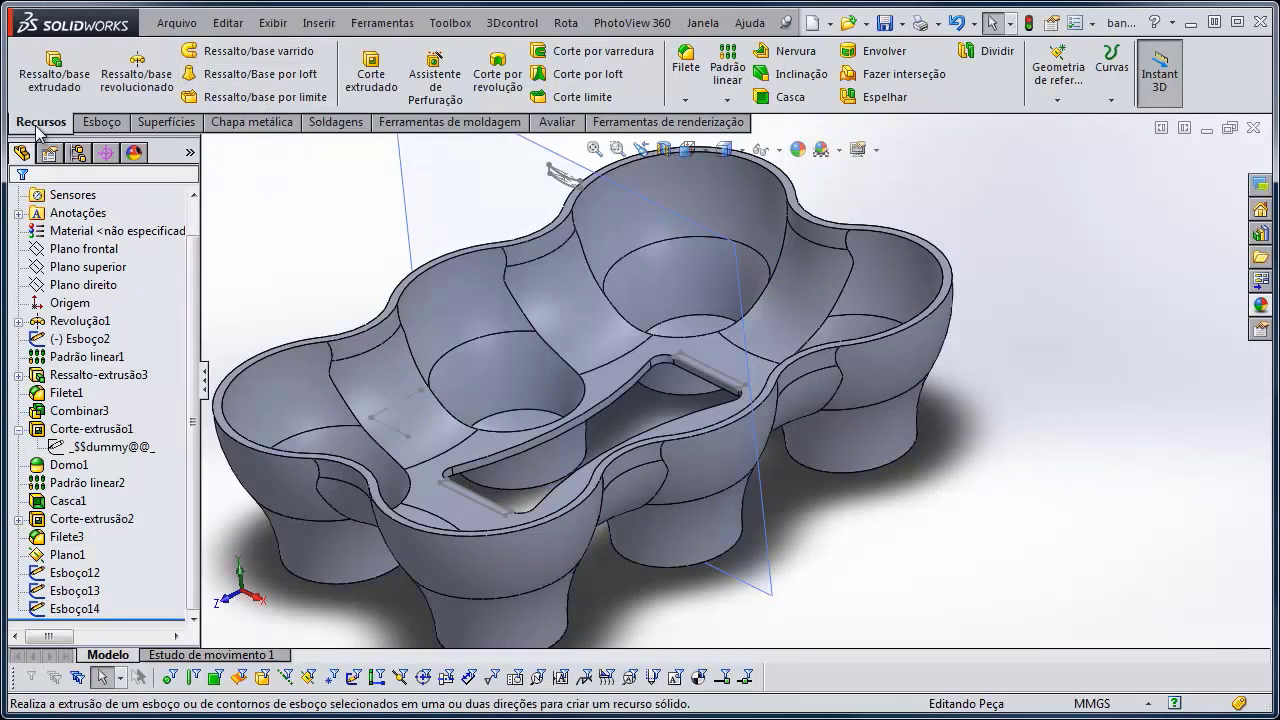
Start a boss loft using matching corner points on the far-end floor profile and the raised top profile
click(192, 74)
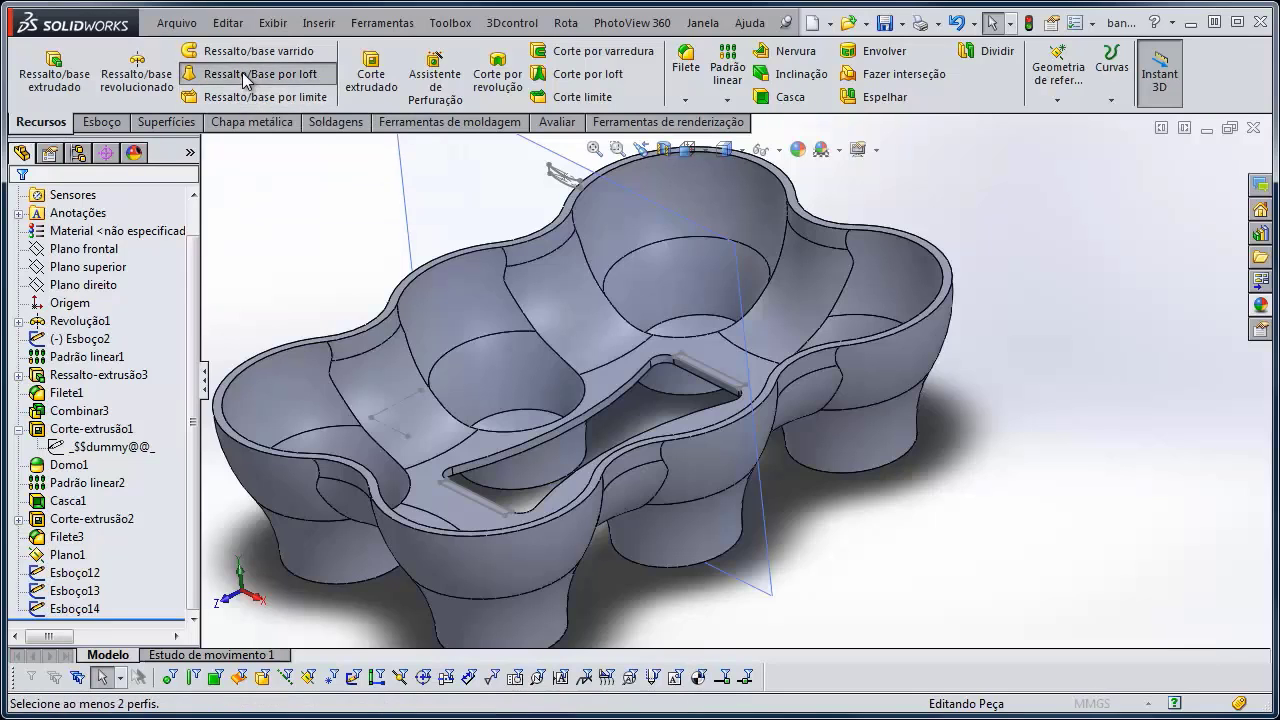
scroll(721, 382, down, 2)
scroll(834, 477, up, 3)
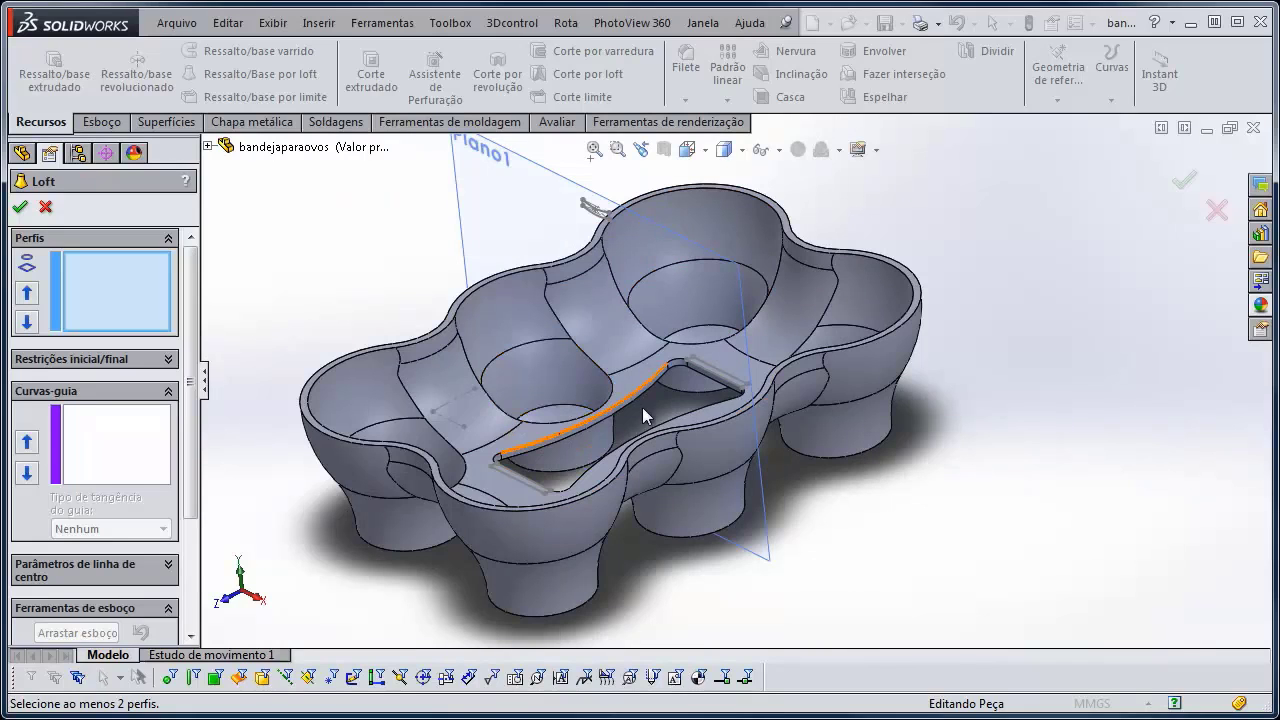
scroll(739, 379, down, 5)
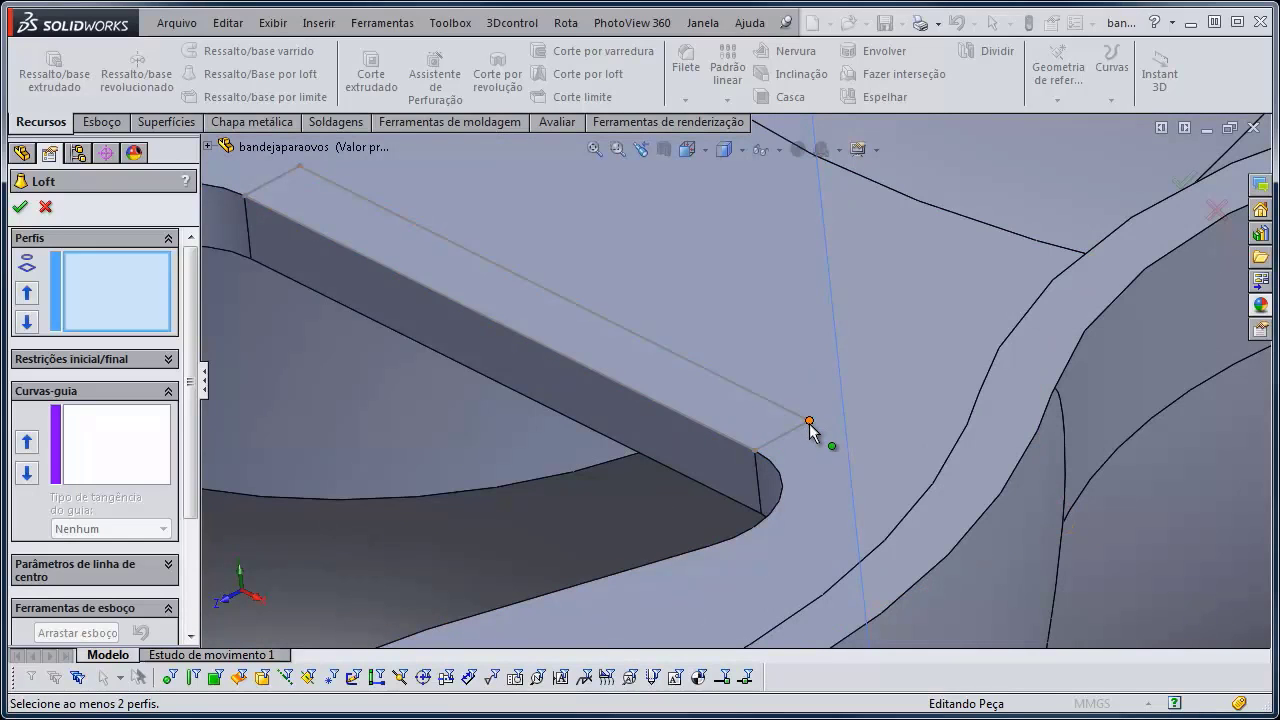
click(811, 428)
scroll(820, 469, up, 8)
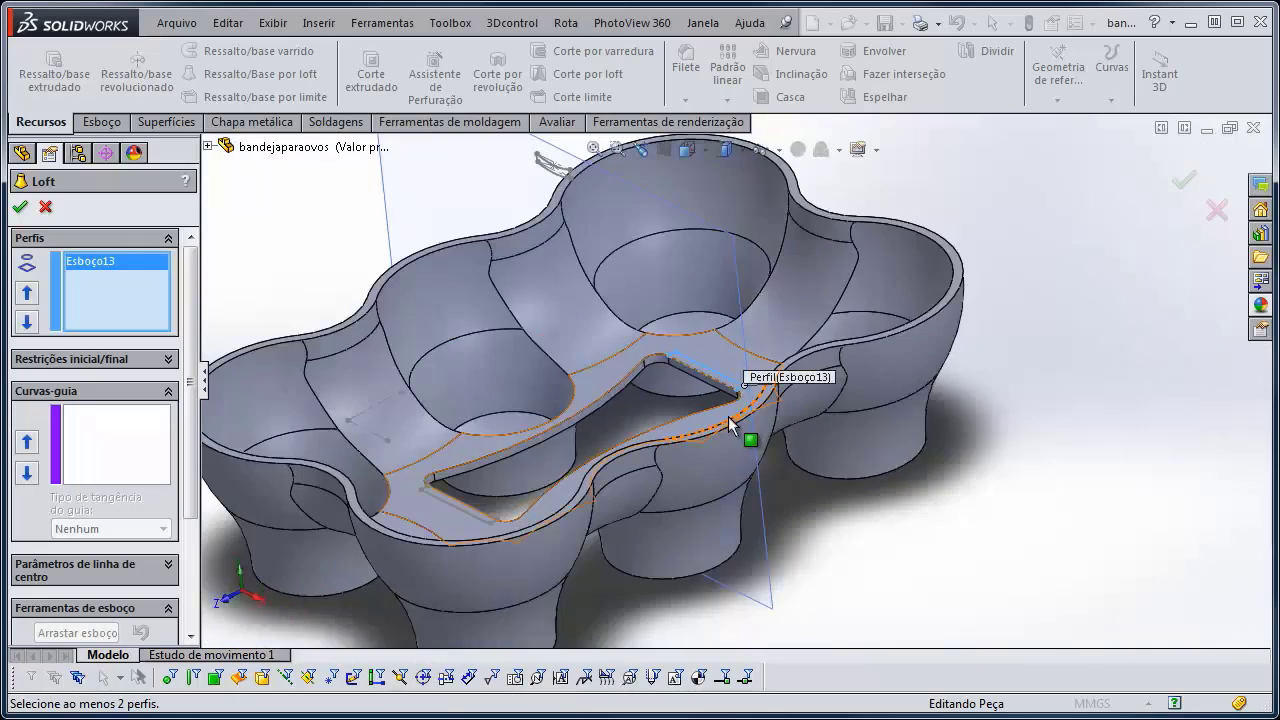
scroll(701, 314, down, 6)
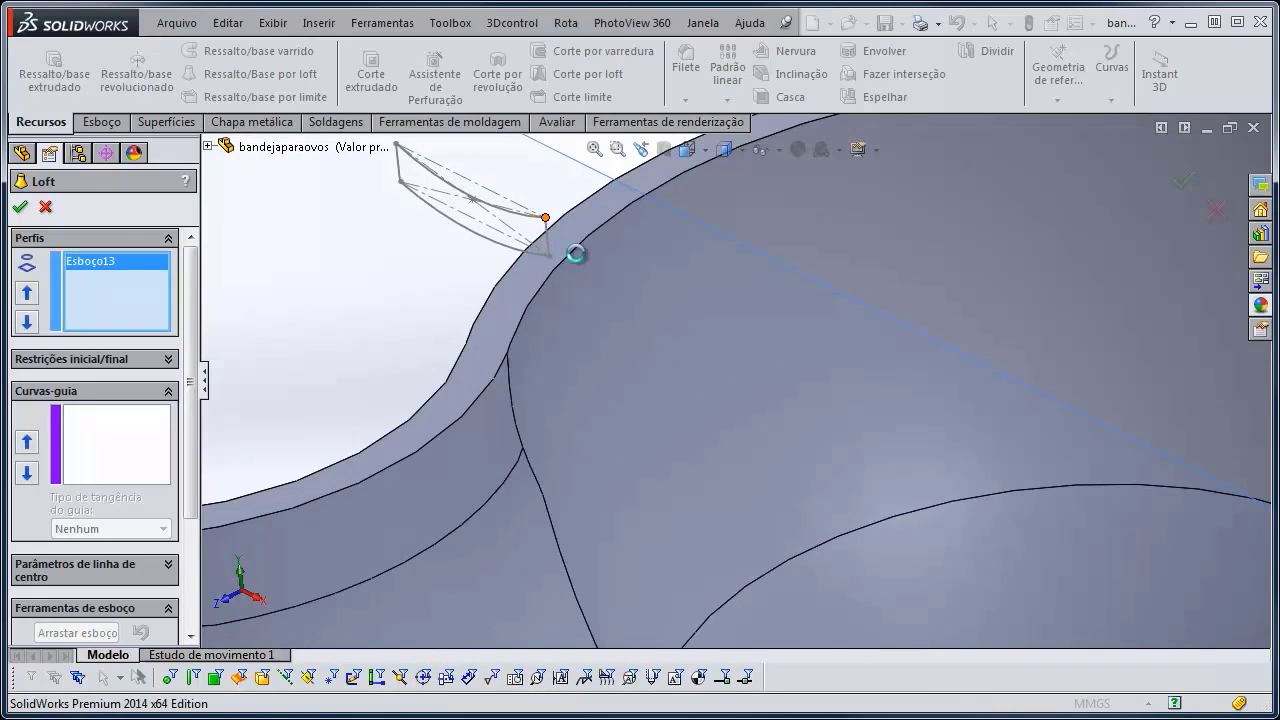
click(545, 217)
scroll(615, 352, up, 7)
middle_drag(631, 343, 614, 364)
scroll(627, 347, up, 3)
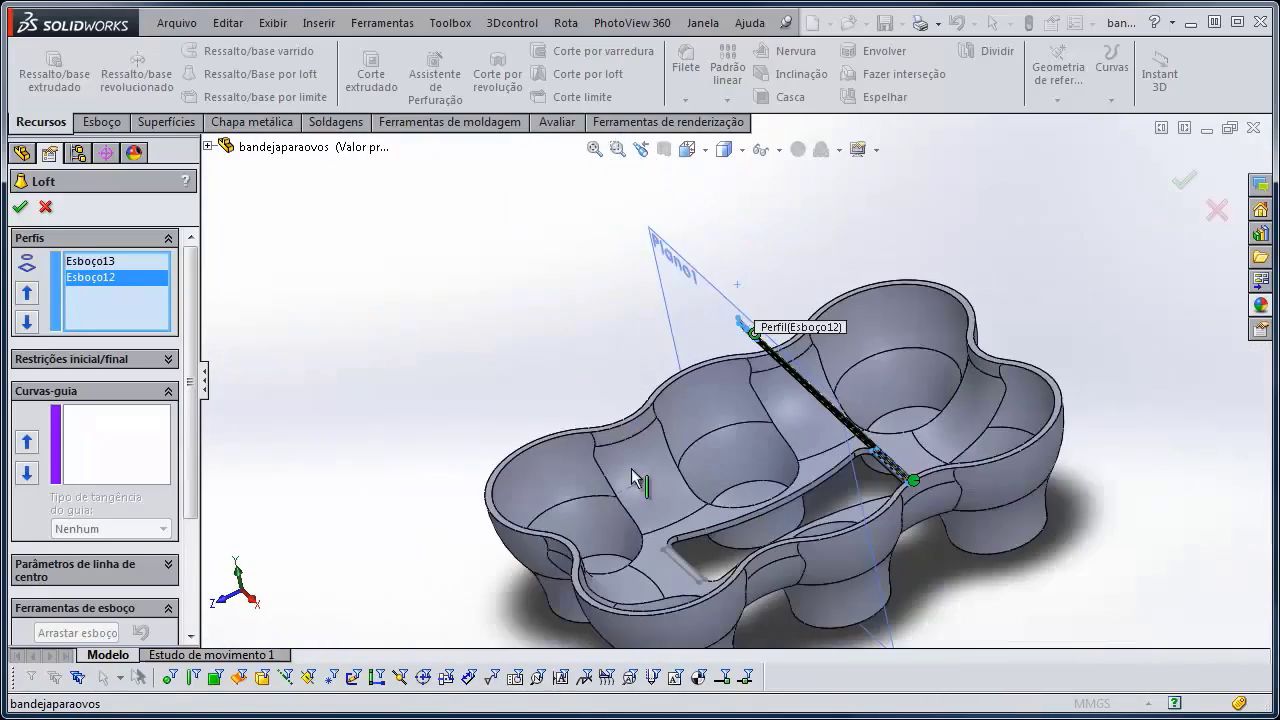
Add the near-end floor profile at its matching corner as the third loft profile and create the arched handle
scroll(740, 535, down, 8)
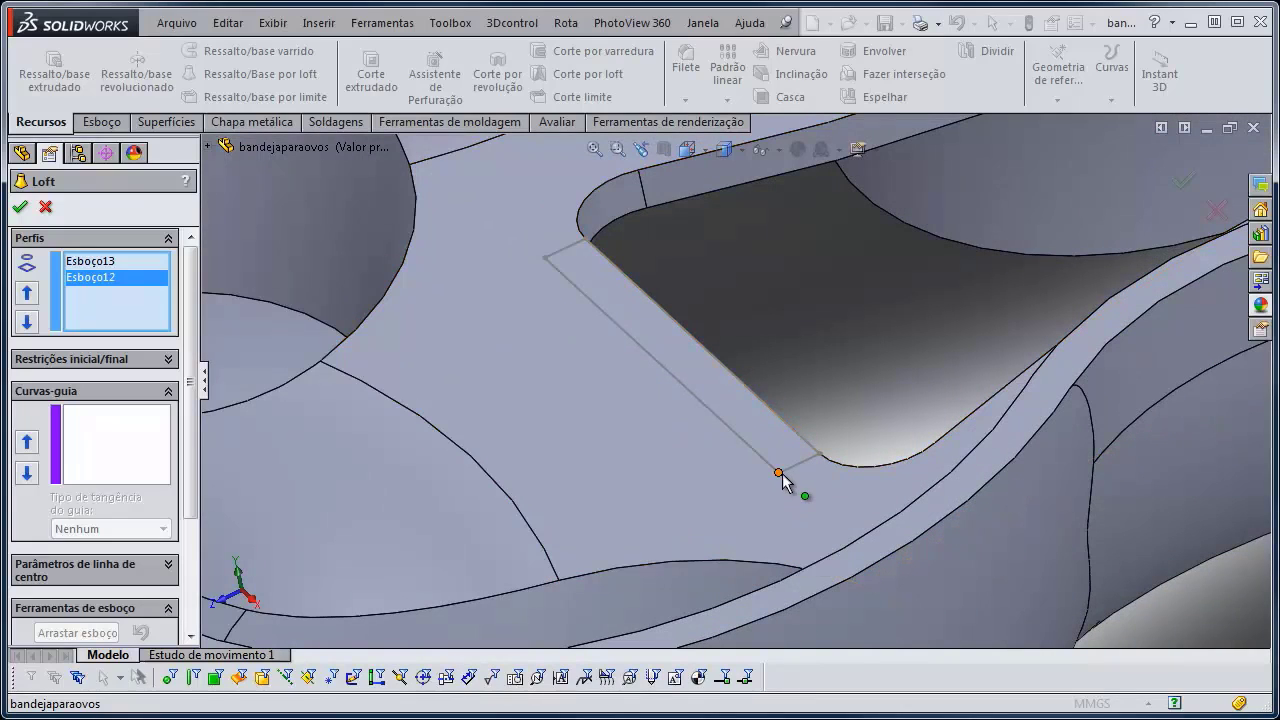
click(780, 473)
scroll(711, 466, up, 8)
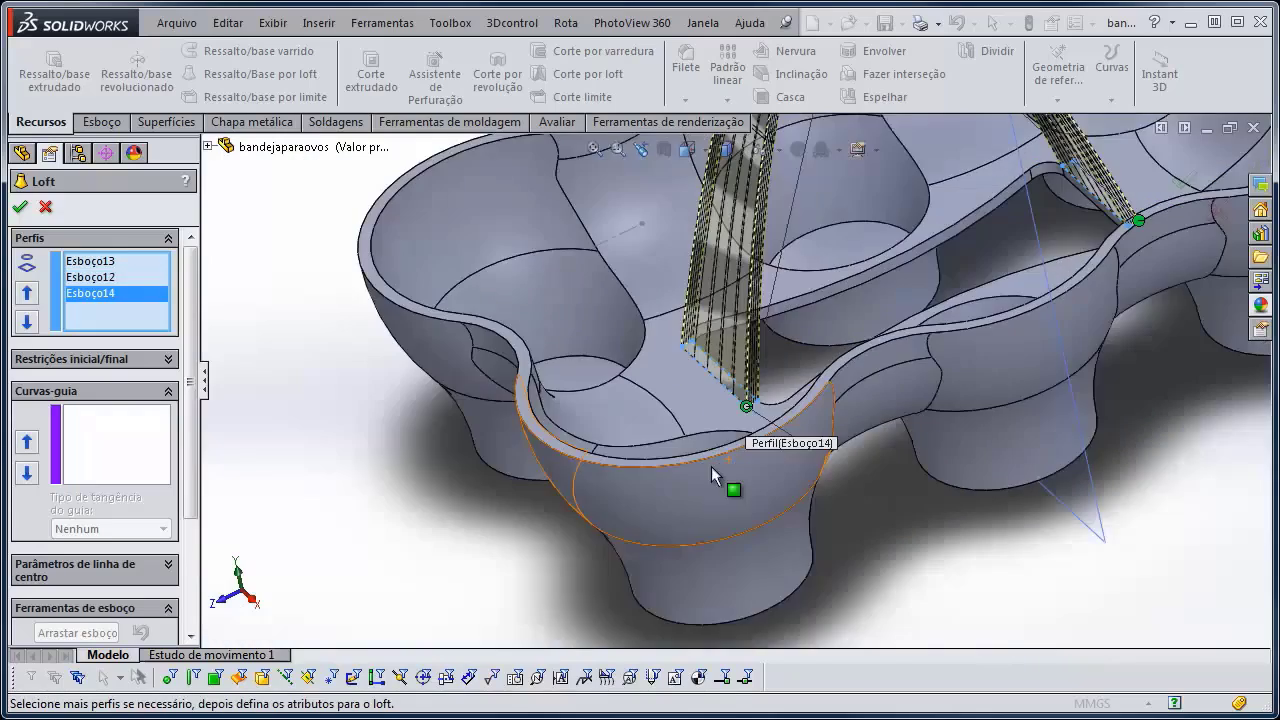
scroll(711, 464, up, 1)
middle_drag(643, 268, 703, 213)
scroll(791, 239, down, 4)
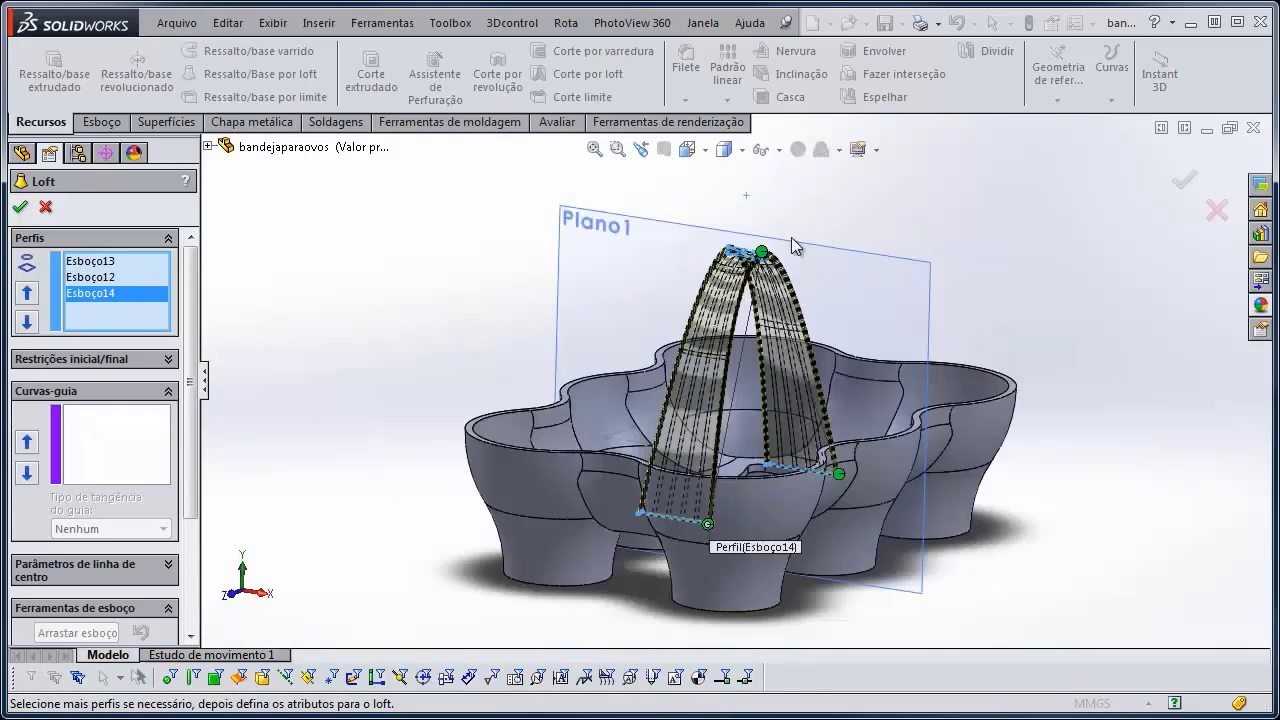
middle_drag(738, 288, 717, 346)
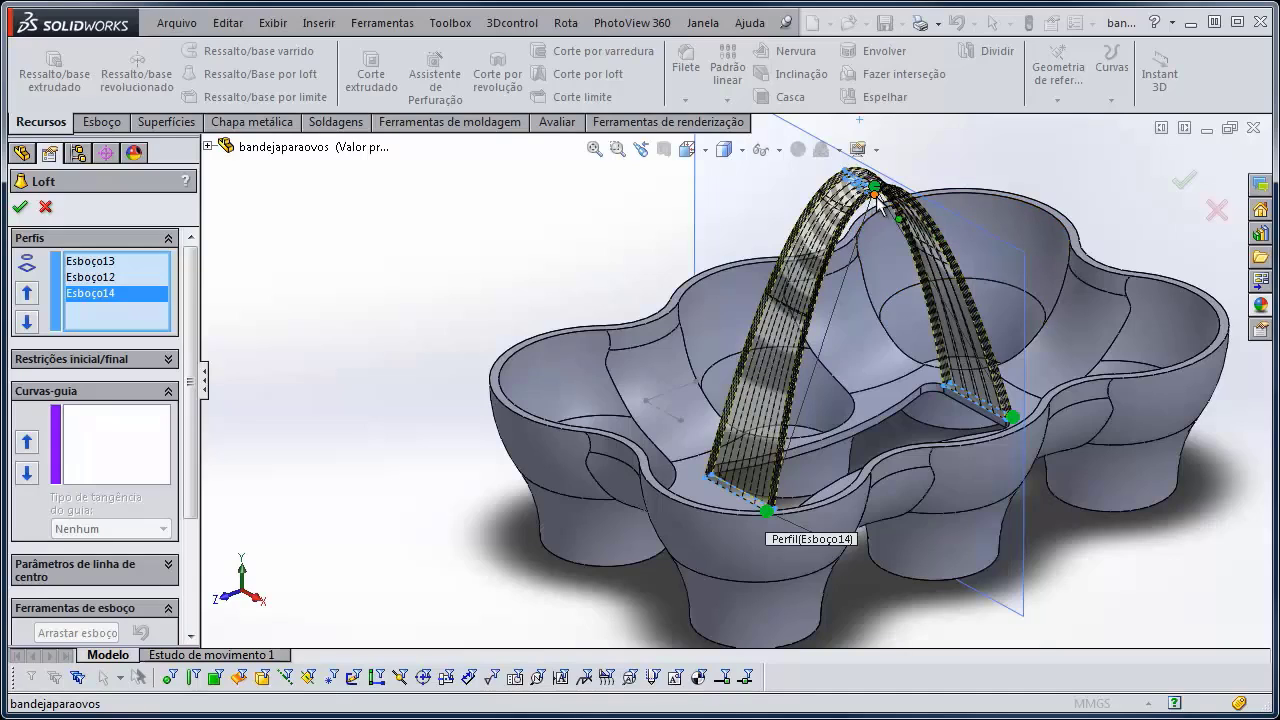
scroll(878, 200, down, 4)
scroll(812, 266, up, 6)
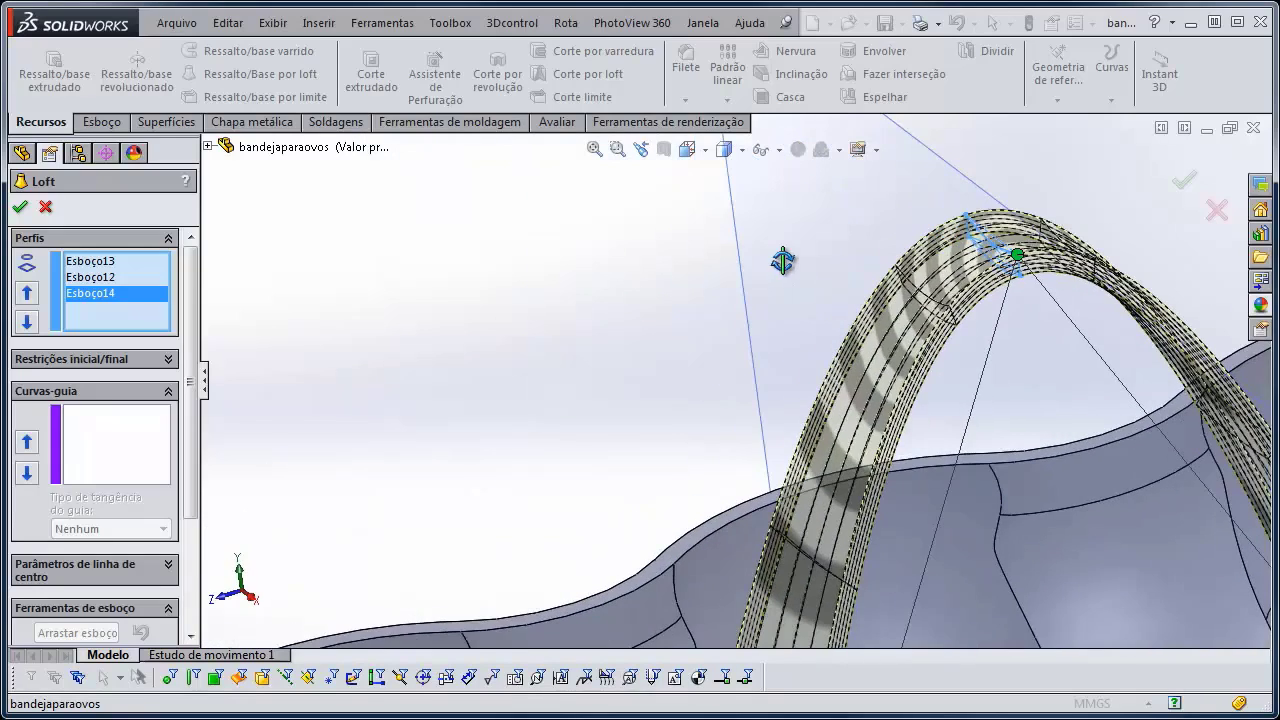
middle_drag(855, 388, 857, 398)
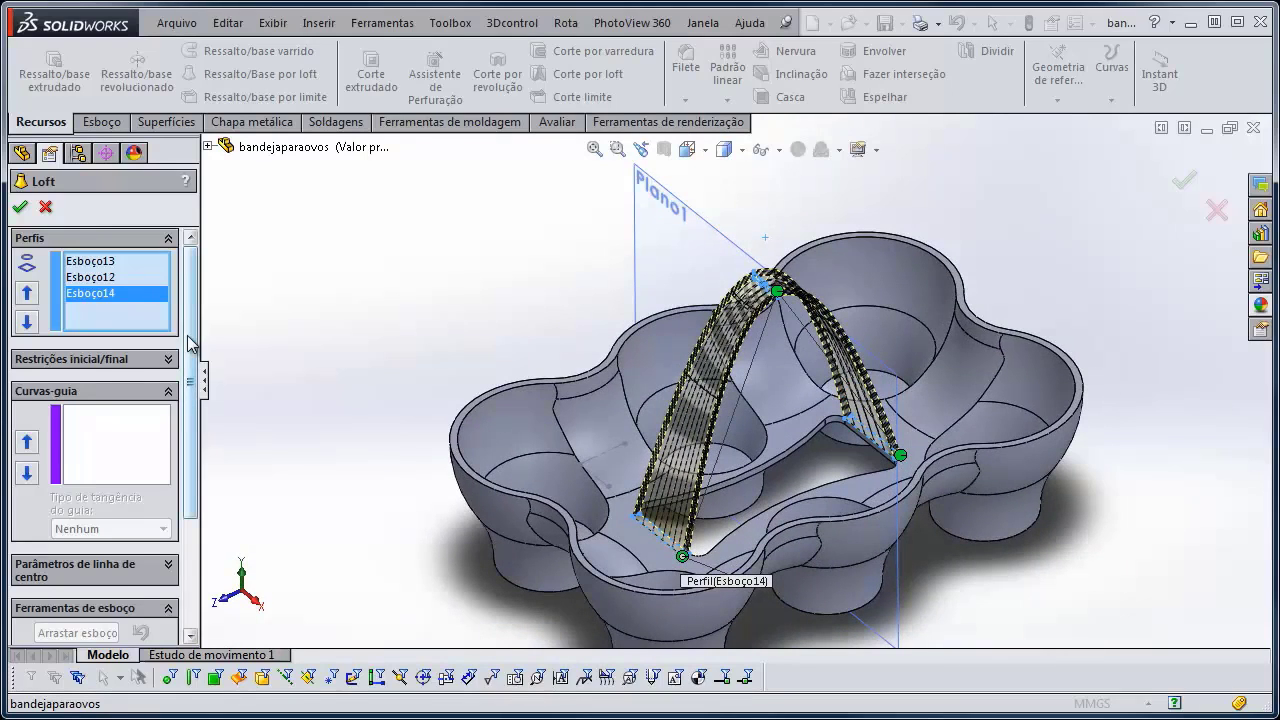
drag(190, 345, 211, 318)
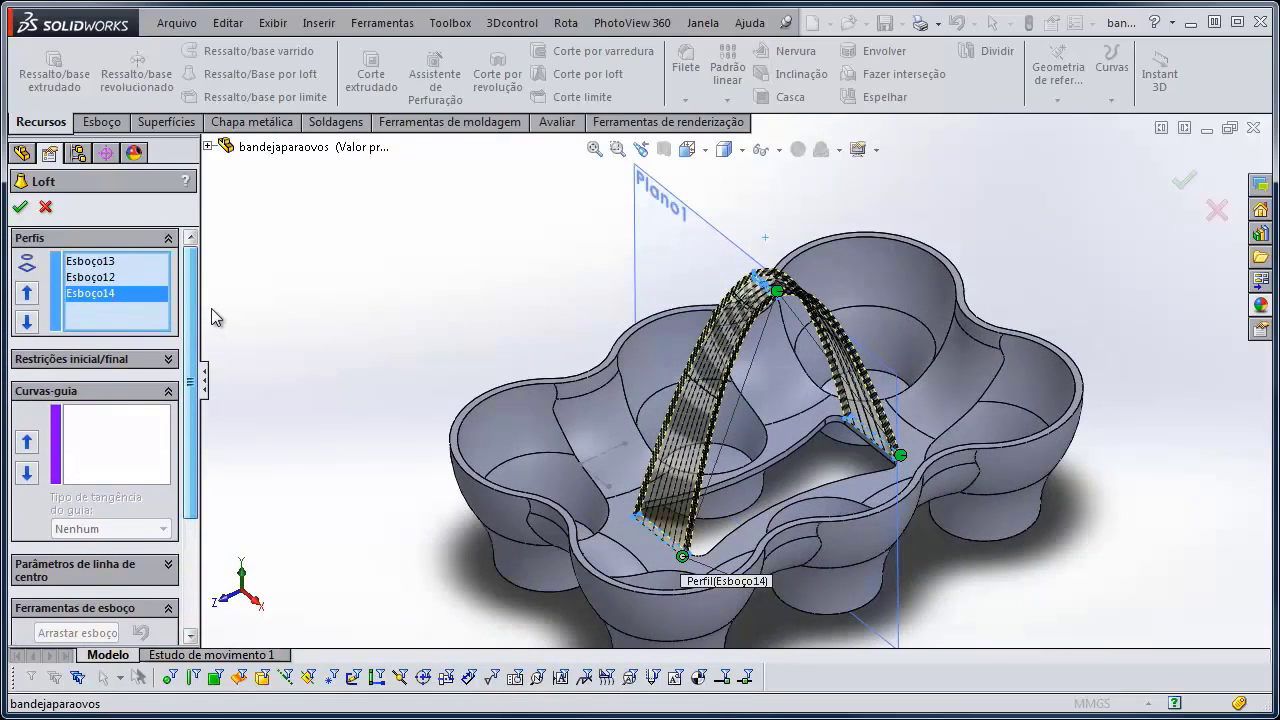
click(22, 208)
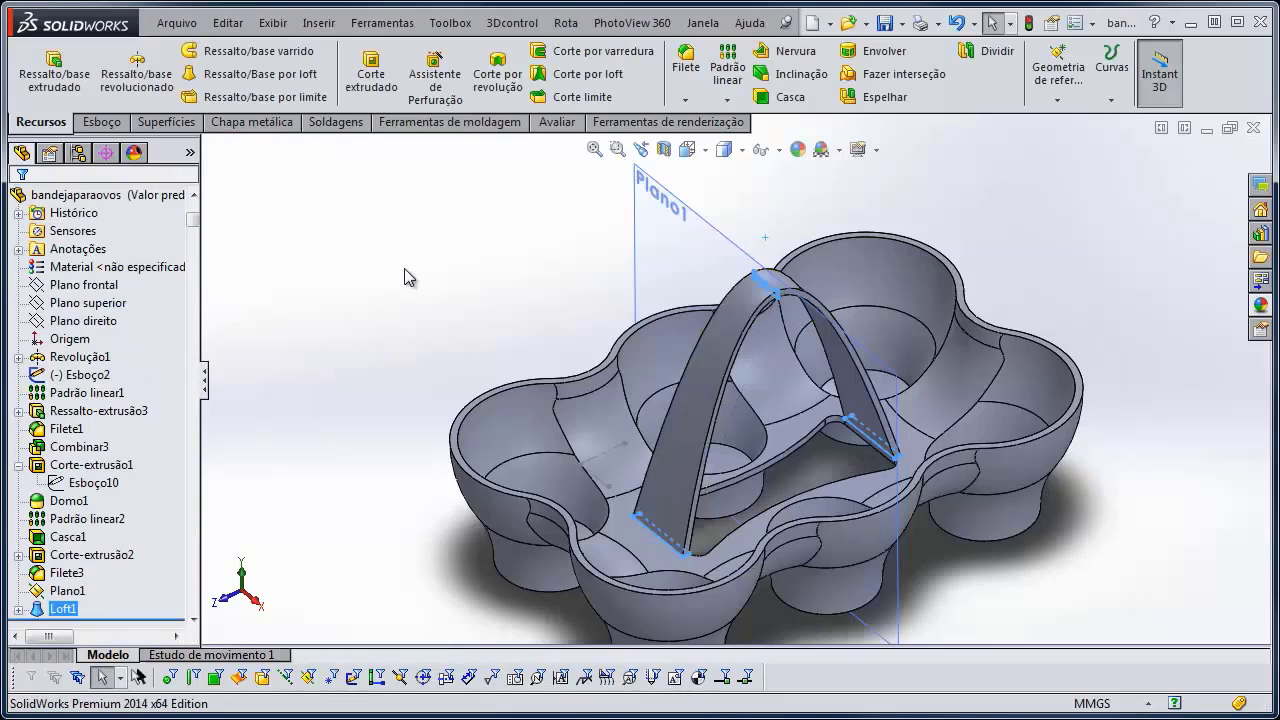
Examine the lofted handle at its crown and at both feet where it meets the tray floor
scroll(766, 289, down, 8)
middle_drag(818, 253, 740, 299)
scroll(740, 299, up, 1)
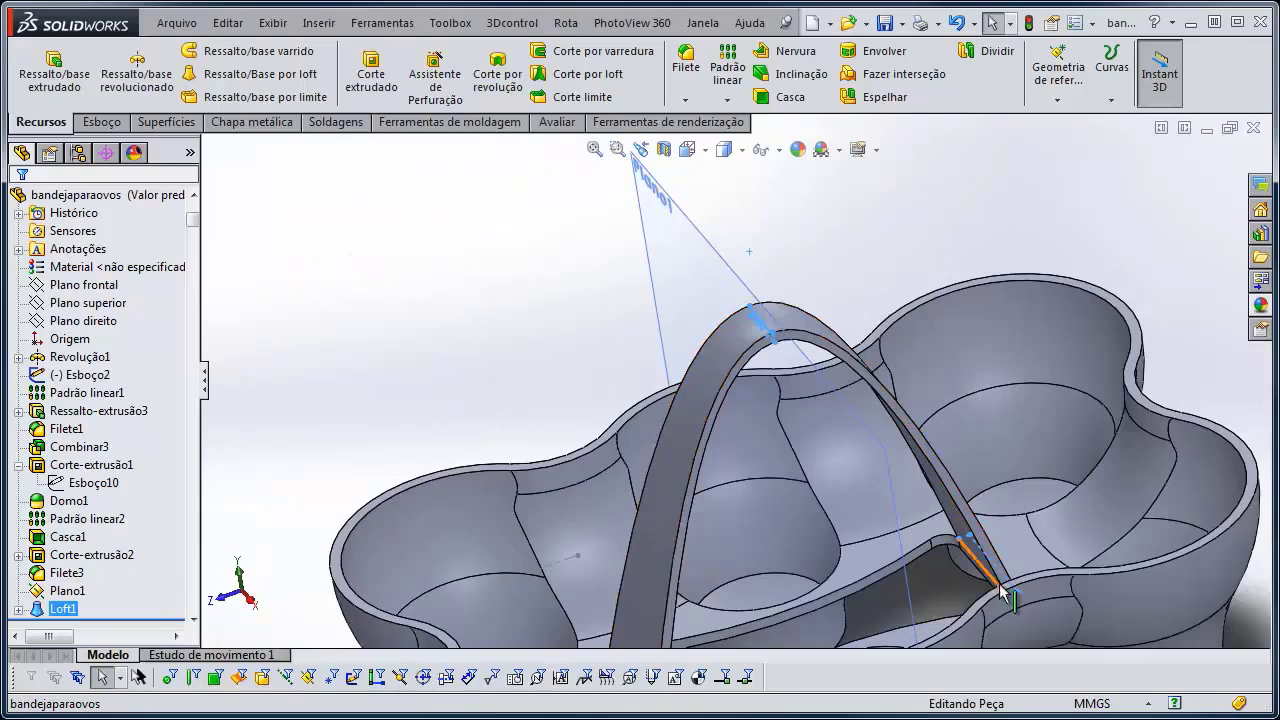
scroll(1000, 590, down, 6)
scroll(960, 566, up, 2)
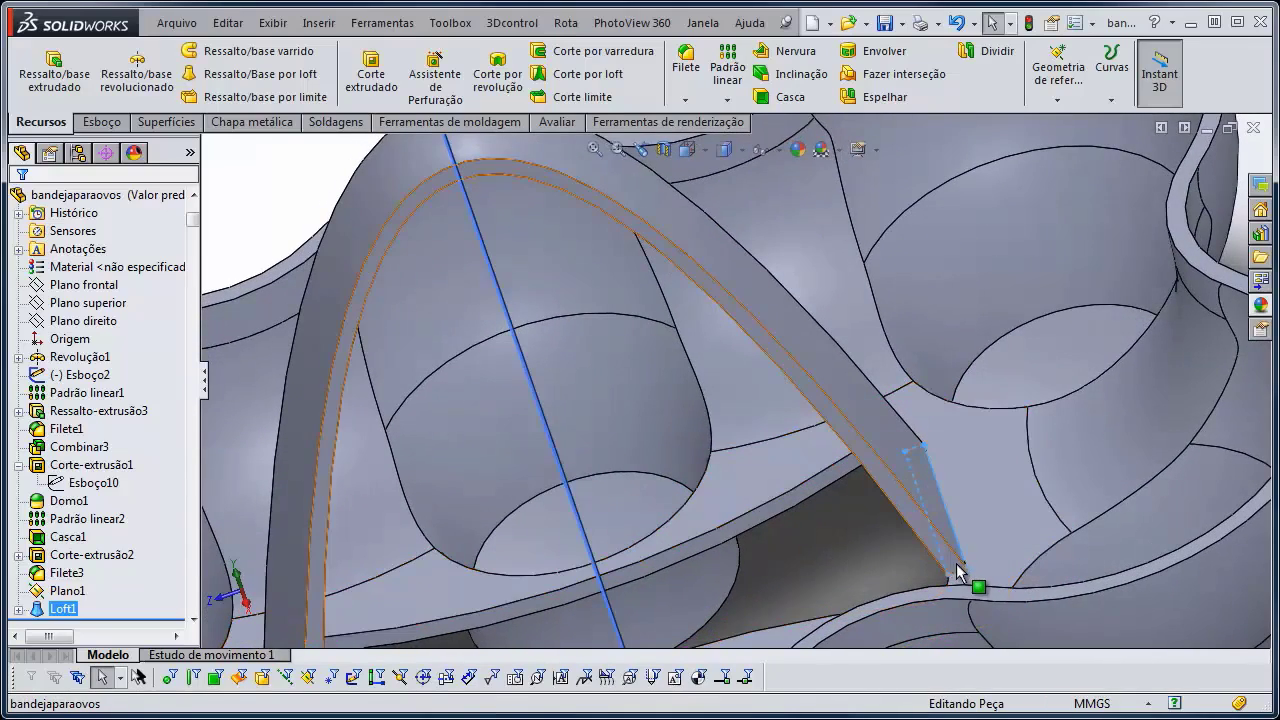
scroll(960, 575, up, 5)
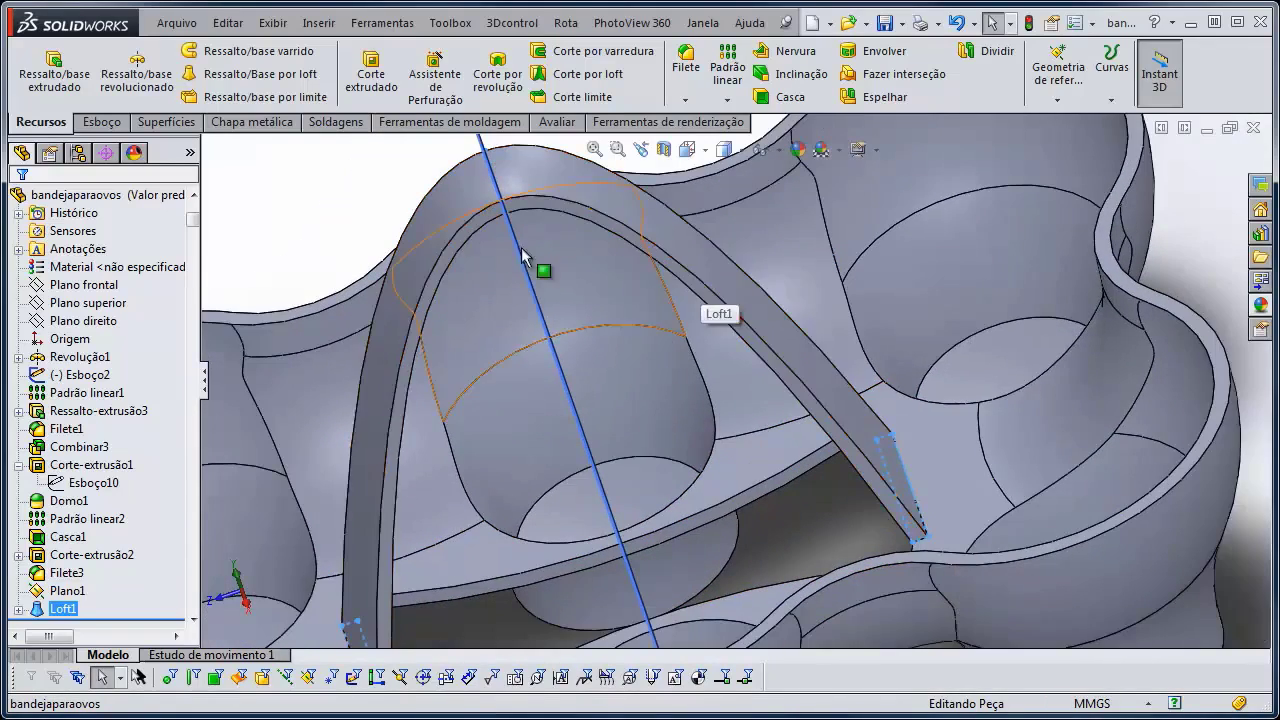
middle_drag(543, 271, 907, 148)
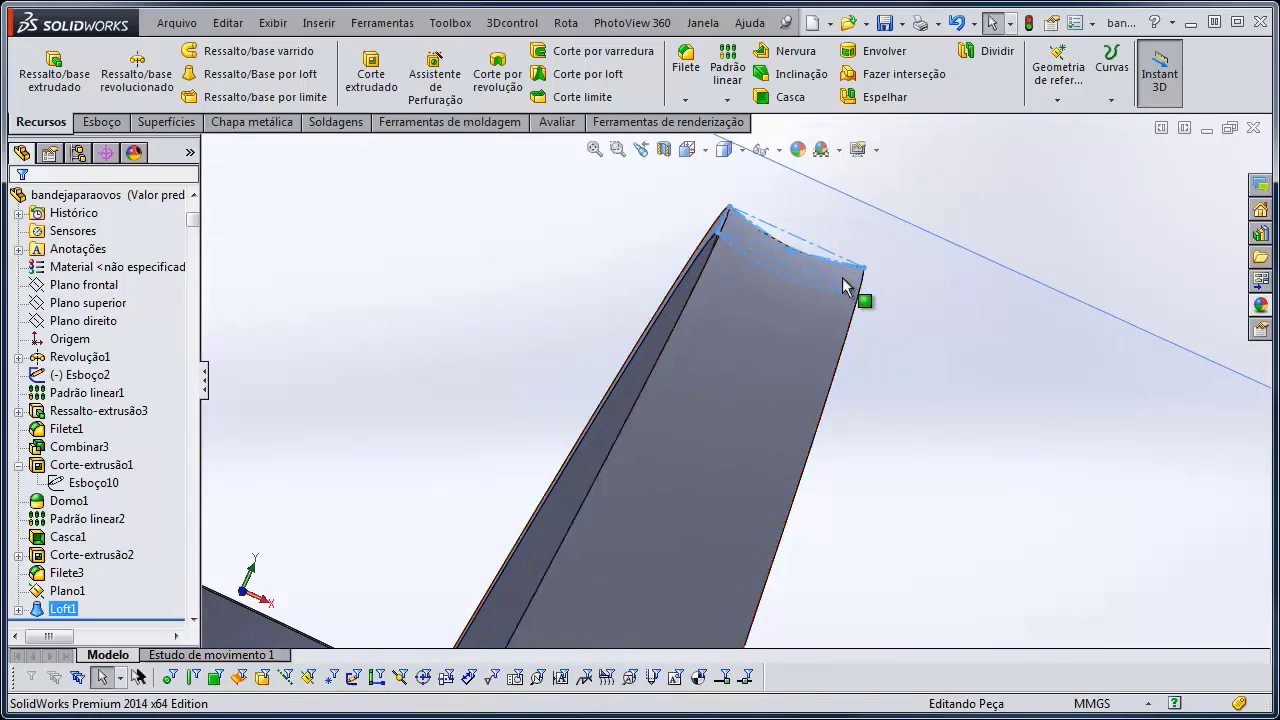
scroll(830, 305, up, 5)
middle_drag(818, 318, 659, 568)
scroll(659, 568, down, 5)
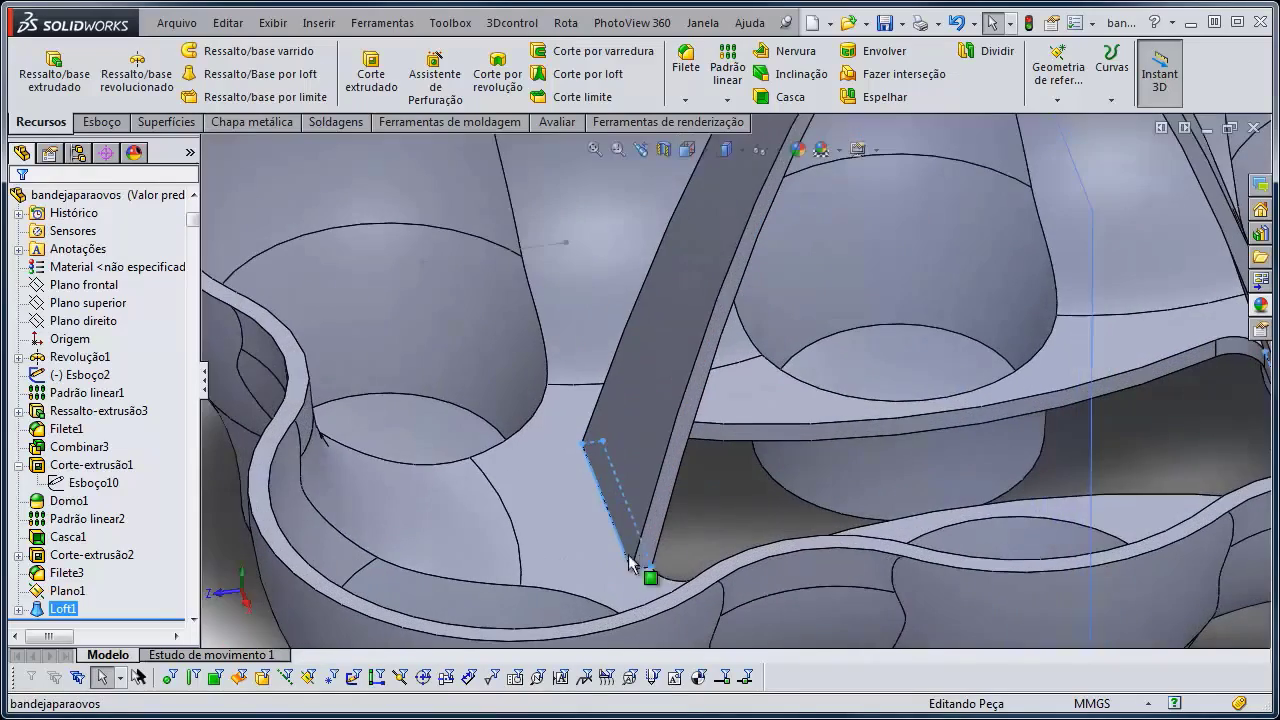
scroll(628, 562, up, 5)
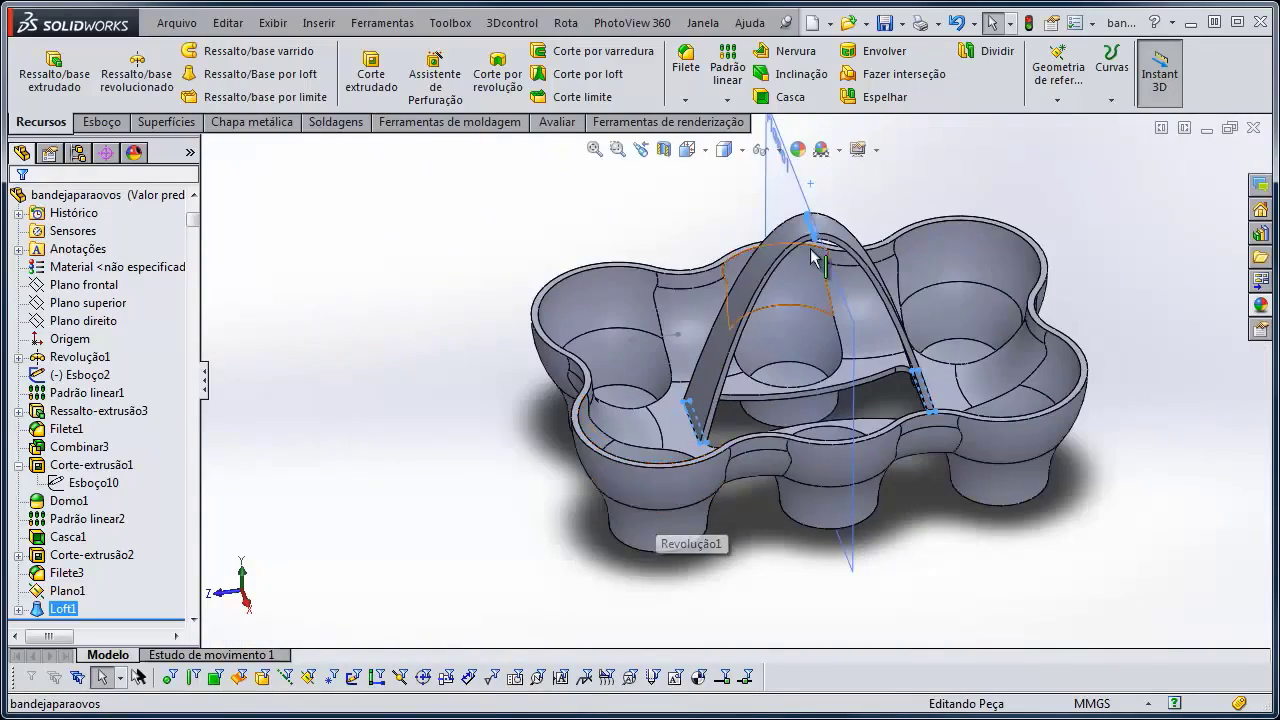
scroll(815, 258, down, 3)
scroll(811, 235, down, 3)
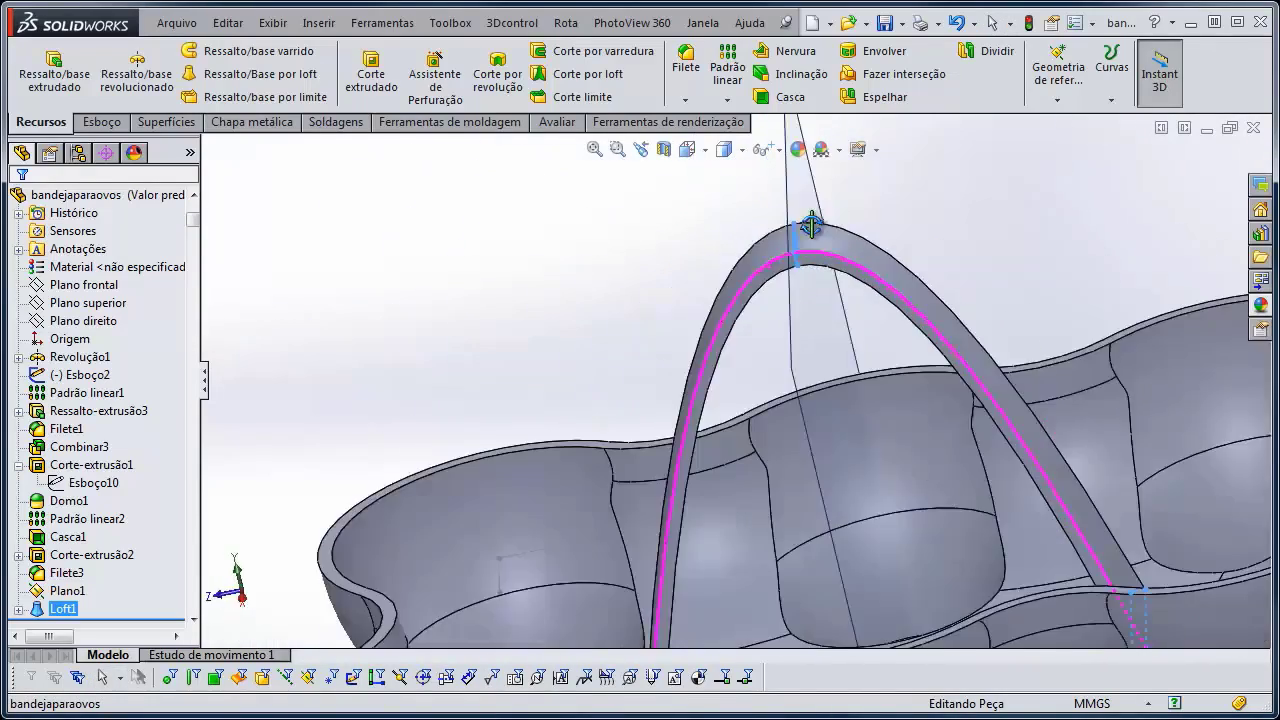
middle_drag(811, 226, 808, 243)
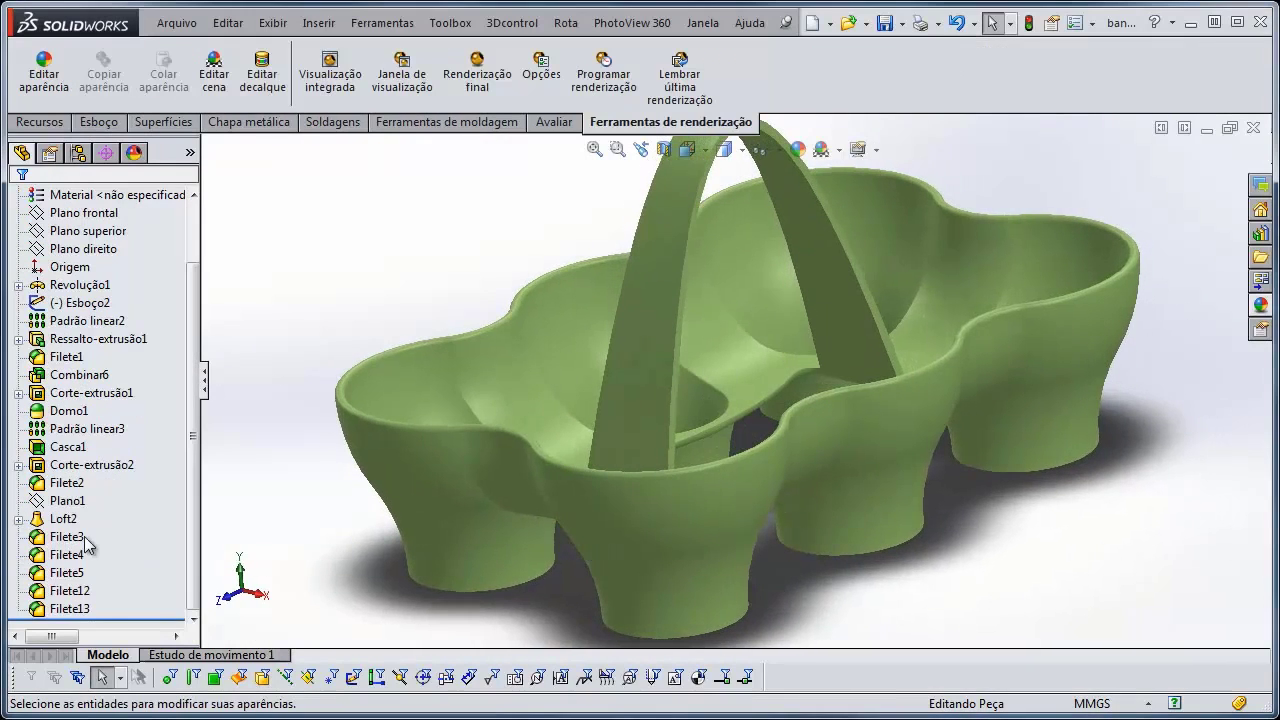
Switch to the finished green tray model and review which edges each of its last five fillets covers
click(80, 537)
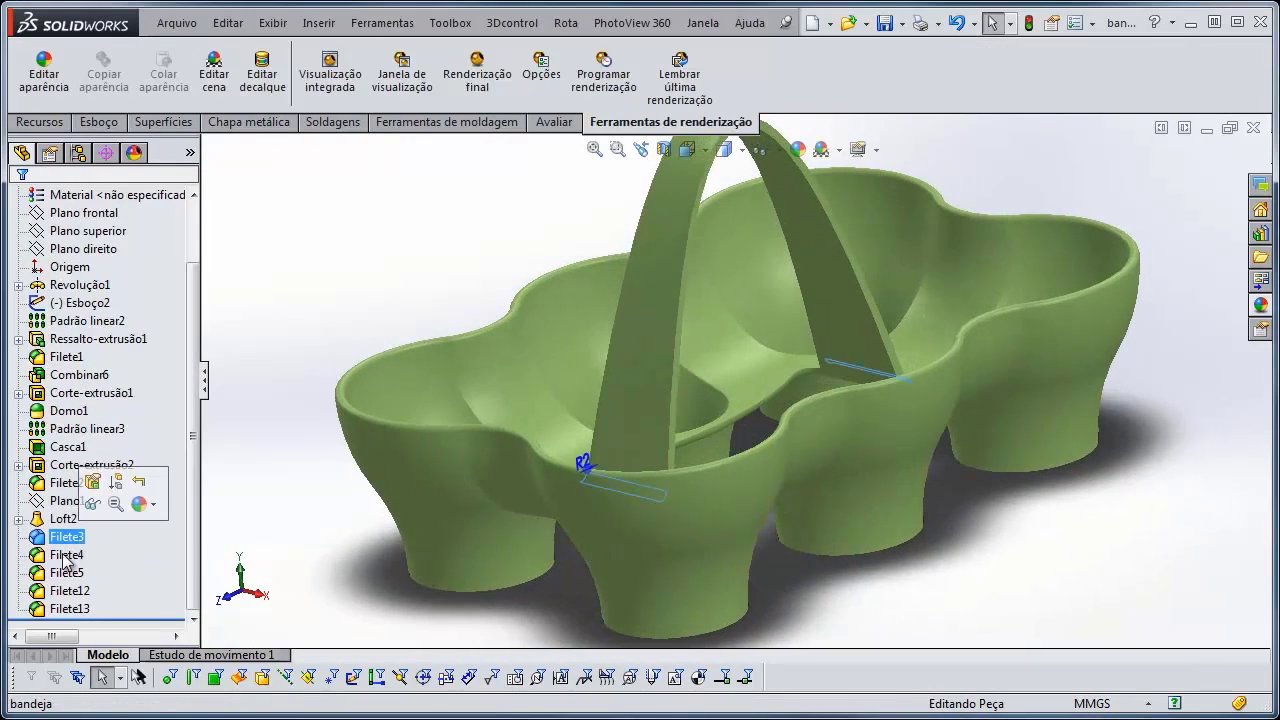
click(72, 555)
click(68, 573)
click(67, 591)
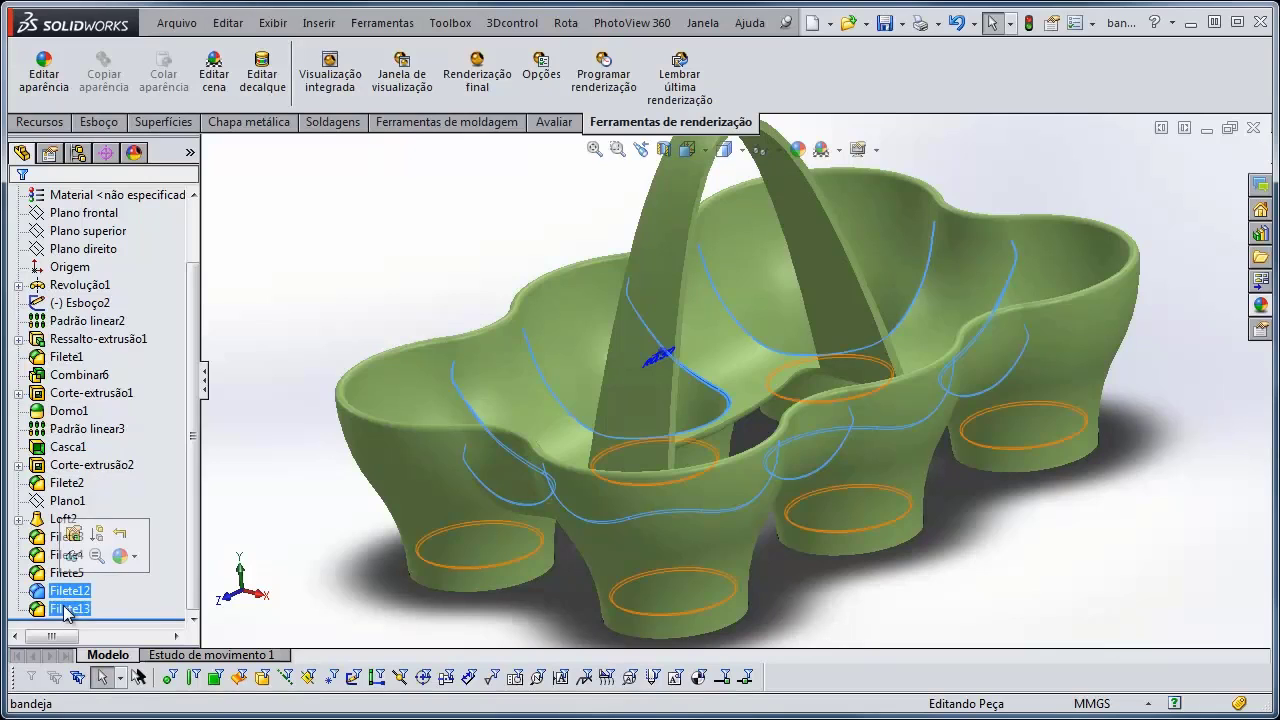
click(67, 608)
click(313, 556)
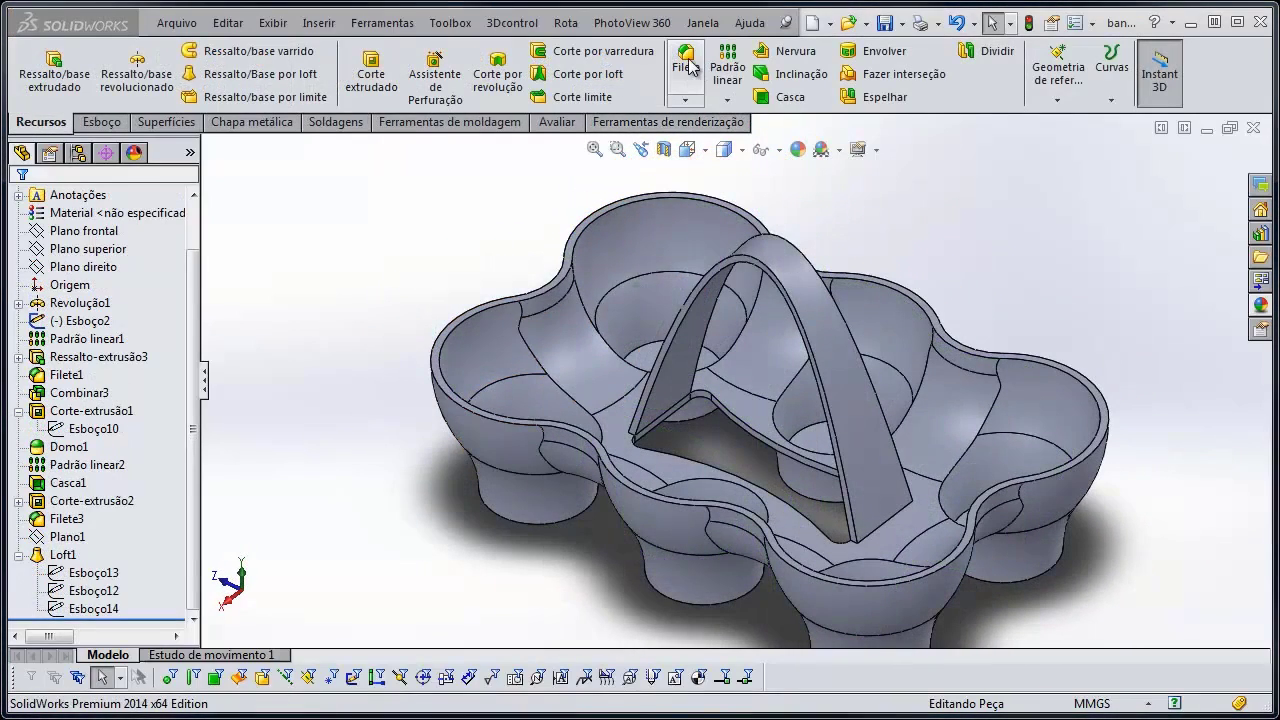
Fillet the outer edges at both handle feet where they meet the tray floor with a constant 2 mm radius
click(688, 66)
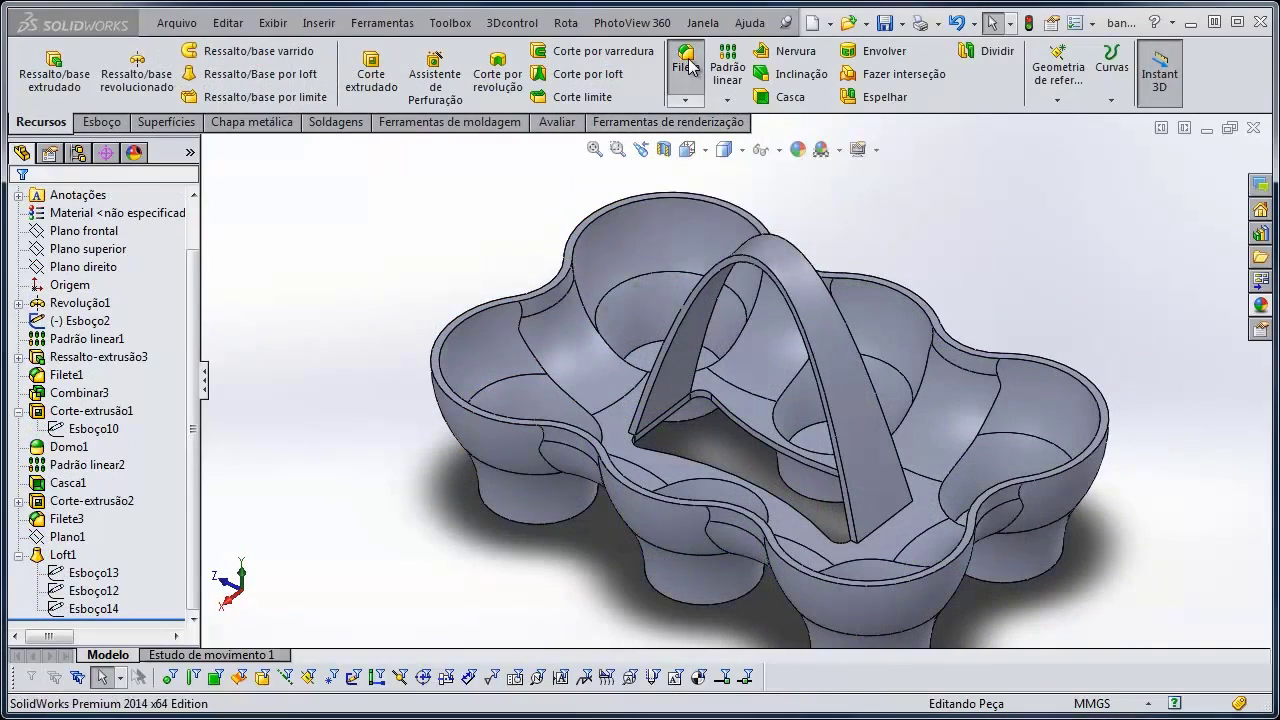
scroll(900, 540, down, 3)
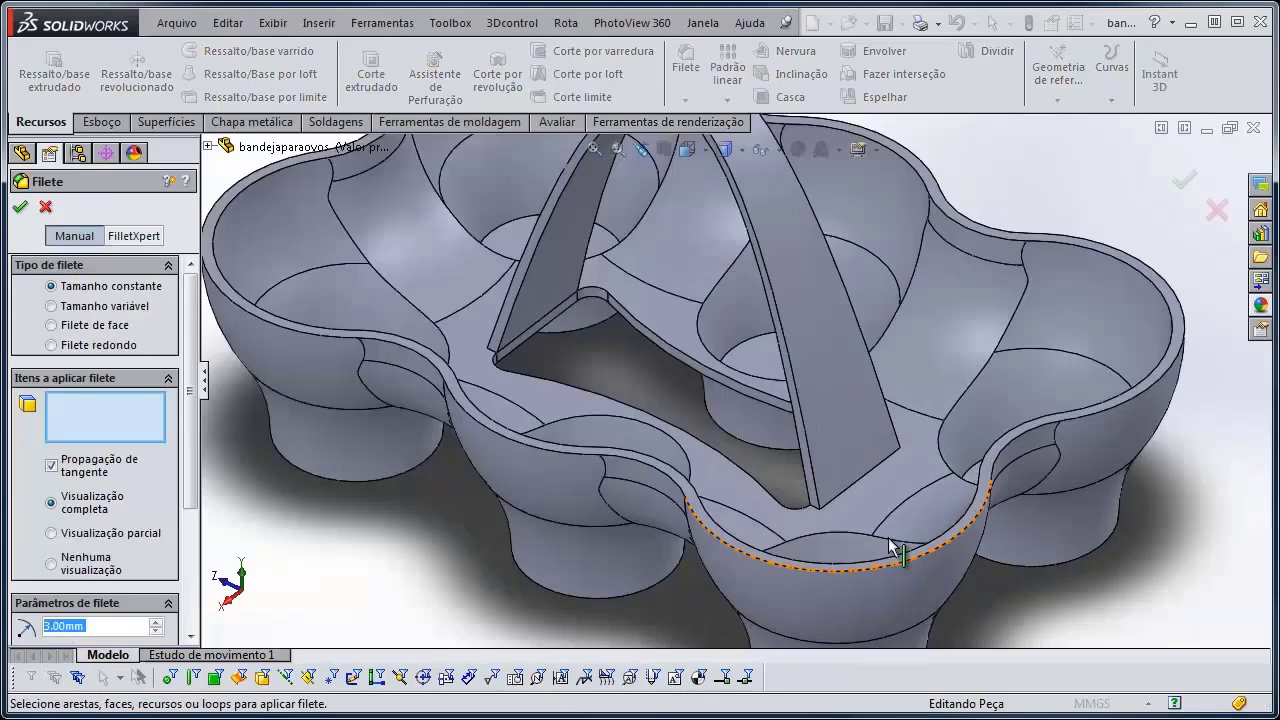
click(857, 490)
scroll(760, 520, up, 5)
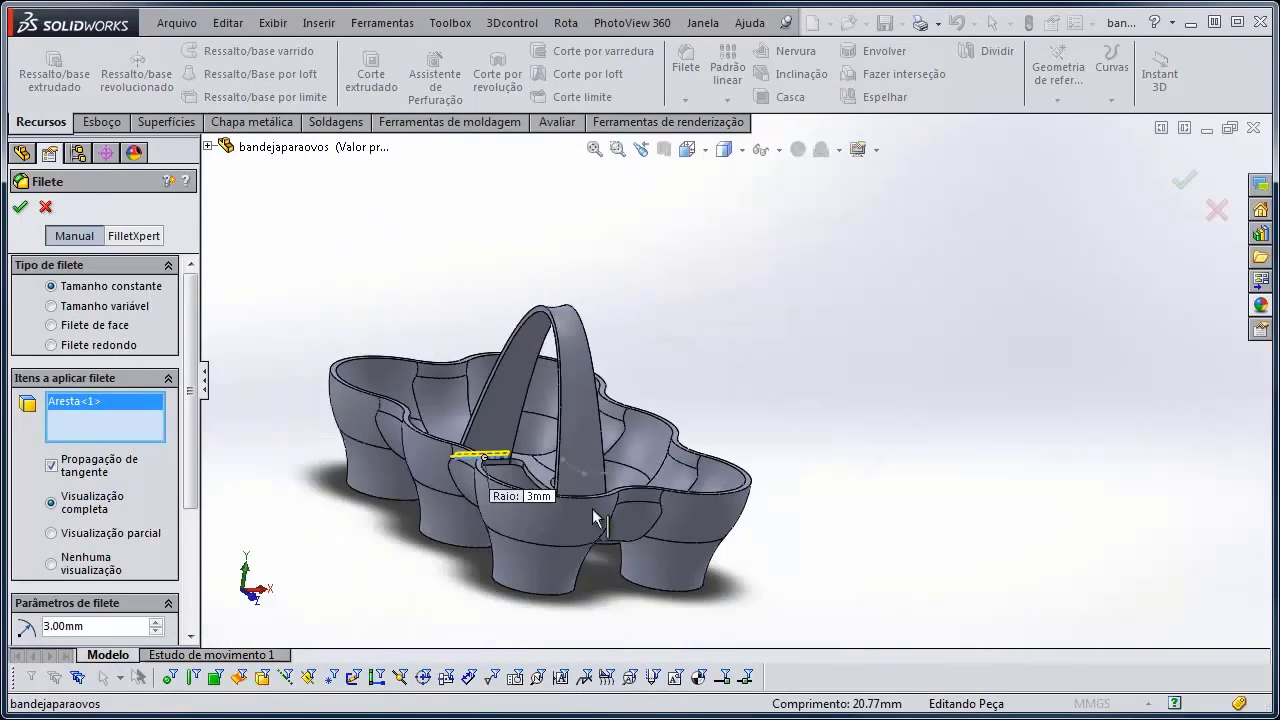
scroll(592, 508, down, 5)
click(701, 491)
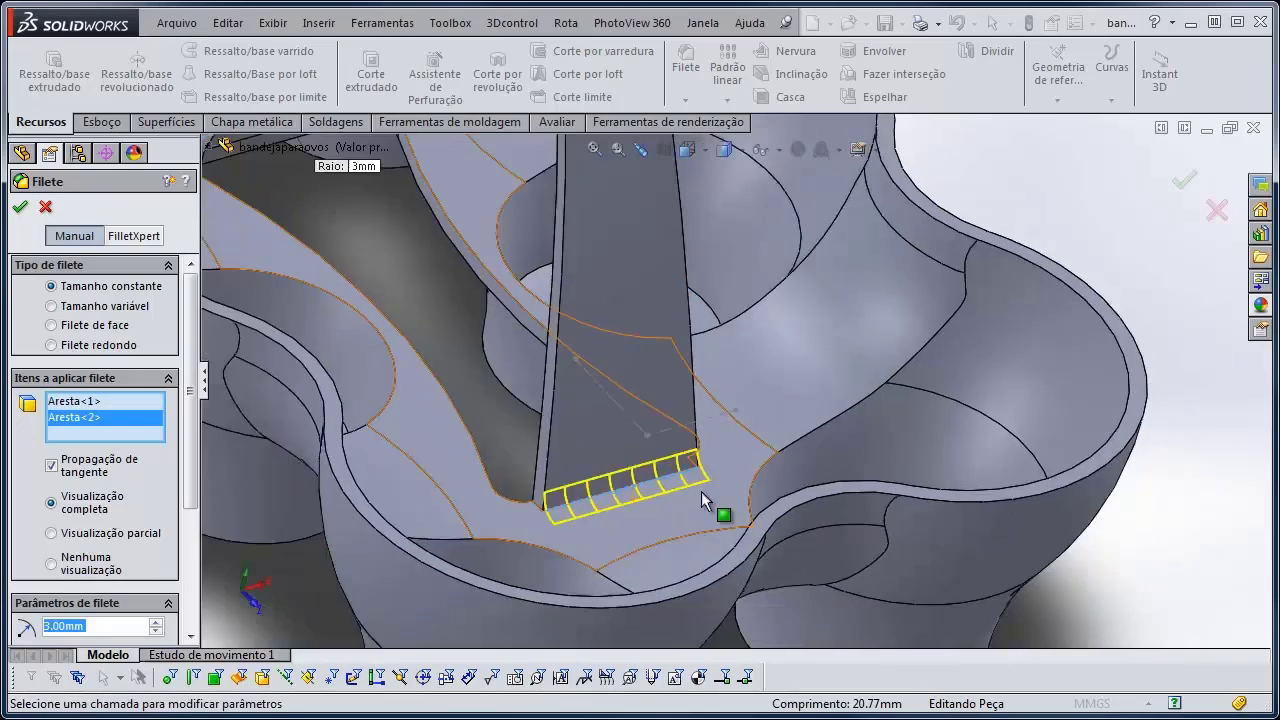
scroll(701, 491, up, 5)
middle_drag(614, 449, 157, 425)
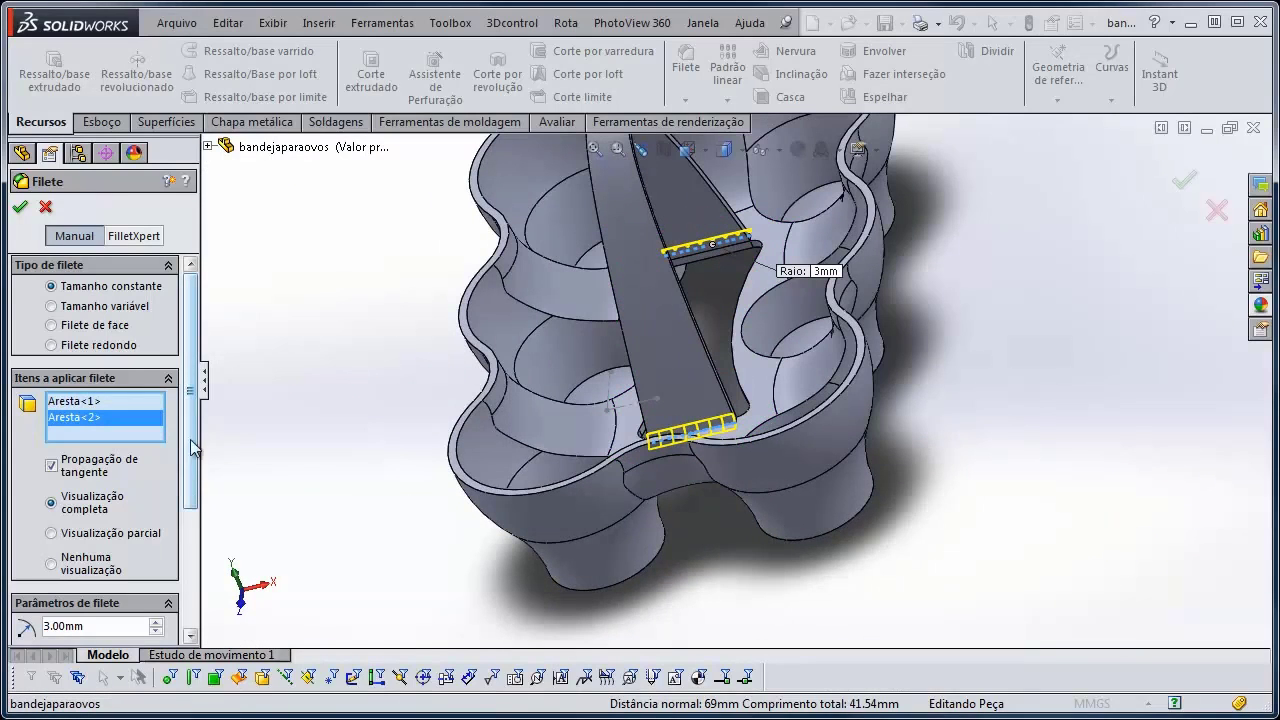
scroll(195, 449, down, 3)
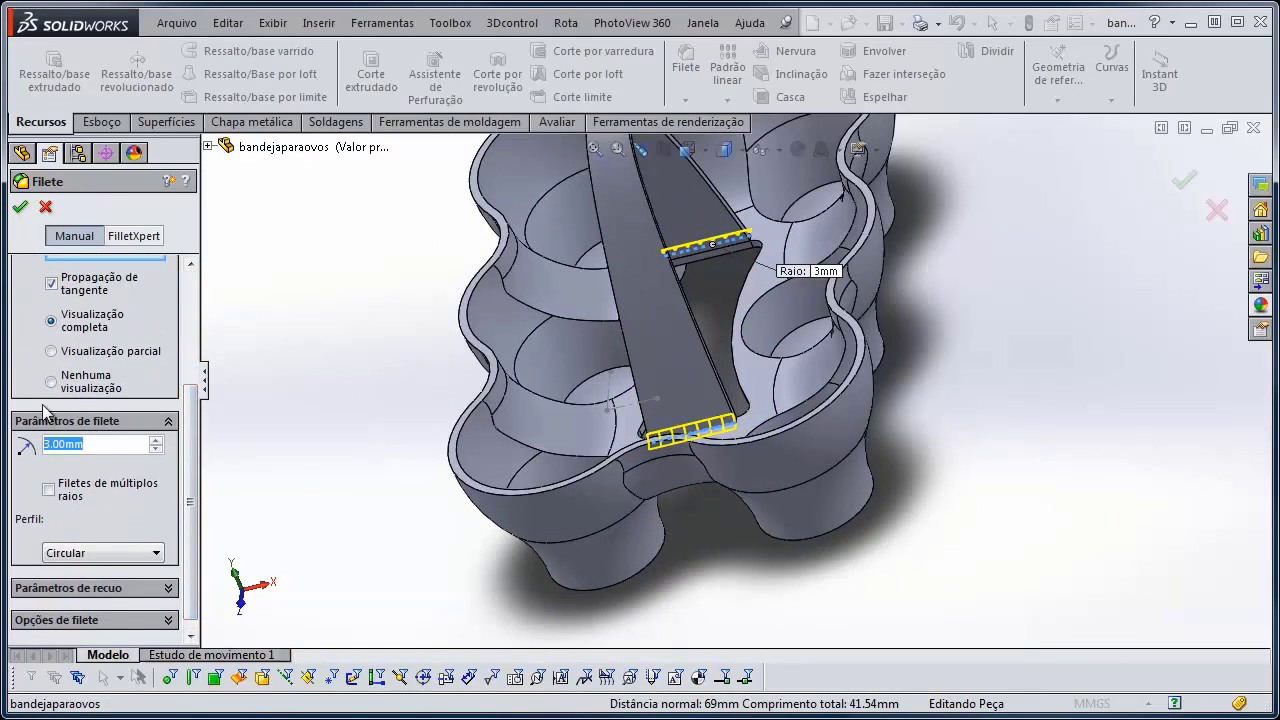
text(2)
key(Return)
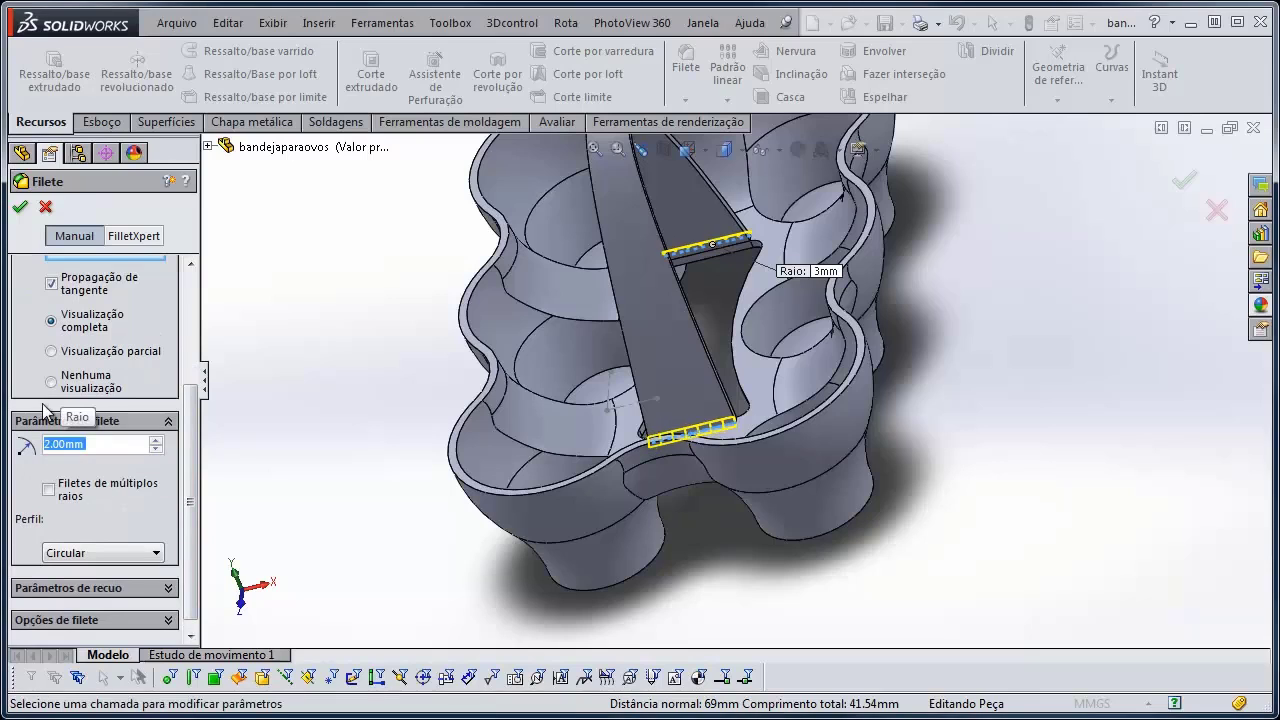
click(20, 207)
middle_drag(416, 412, 655, 425)
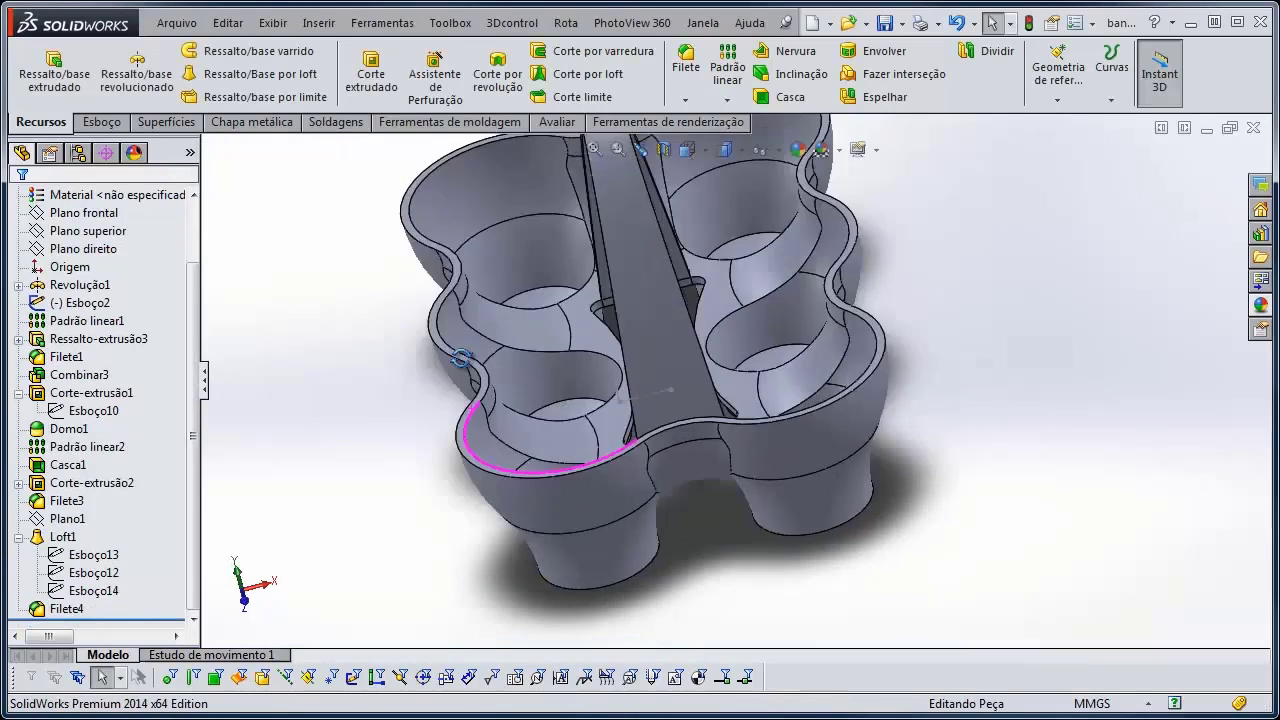
scroll(655, 425, up, 3)
scroll(655, 425, down, 5)
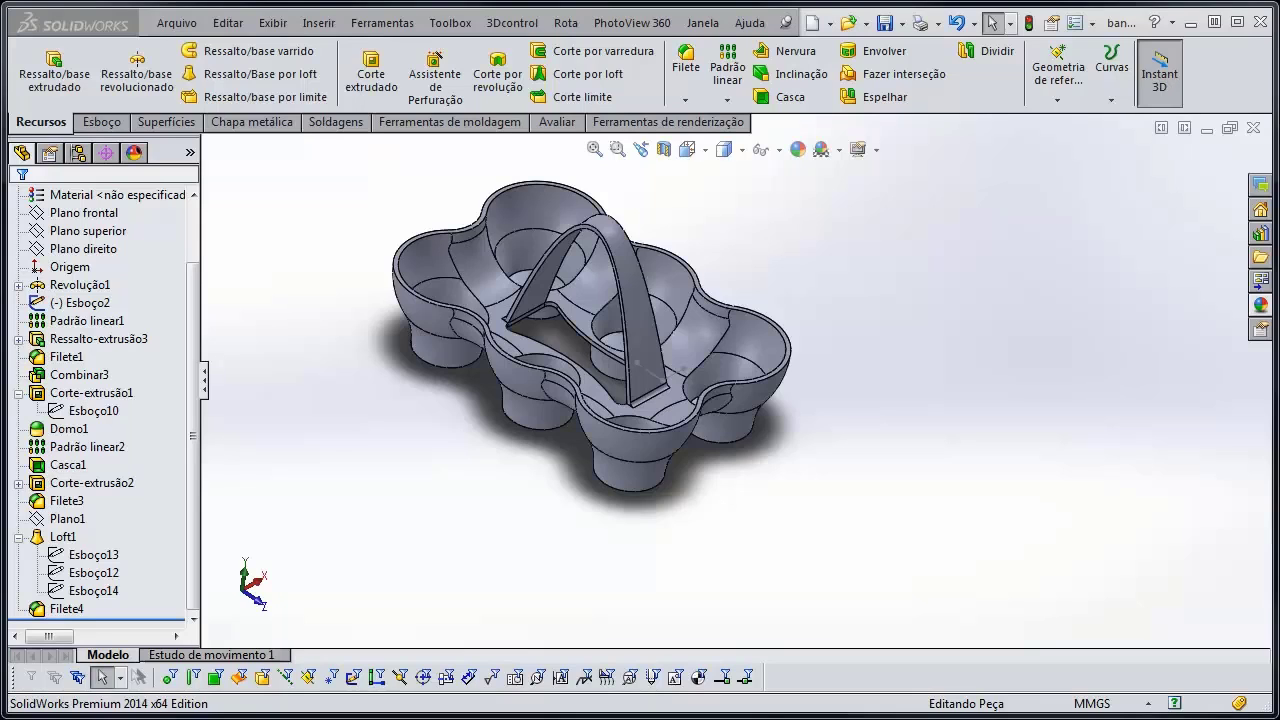
middle_drag(758, 509, 663, 320)
scroll(663, 320, up, 4)
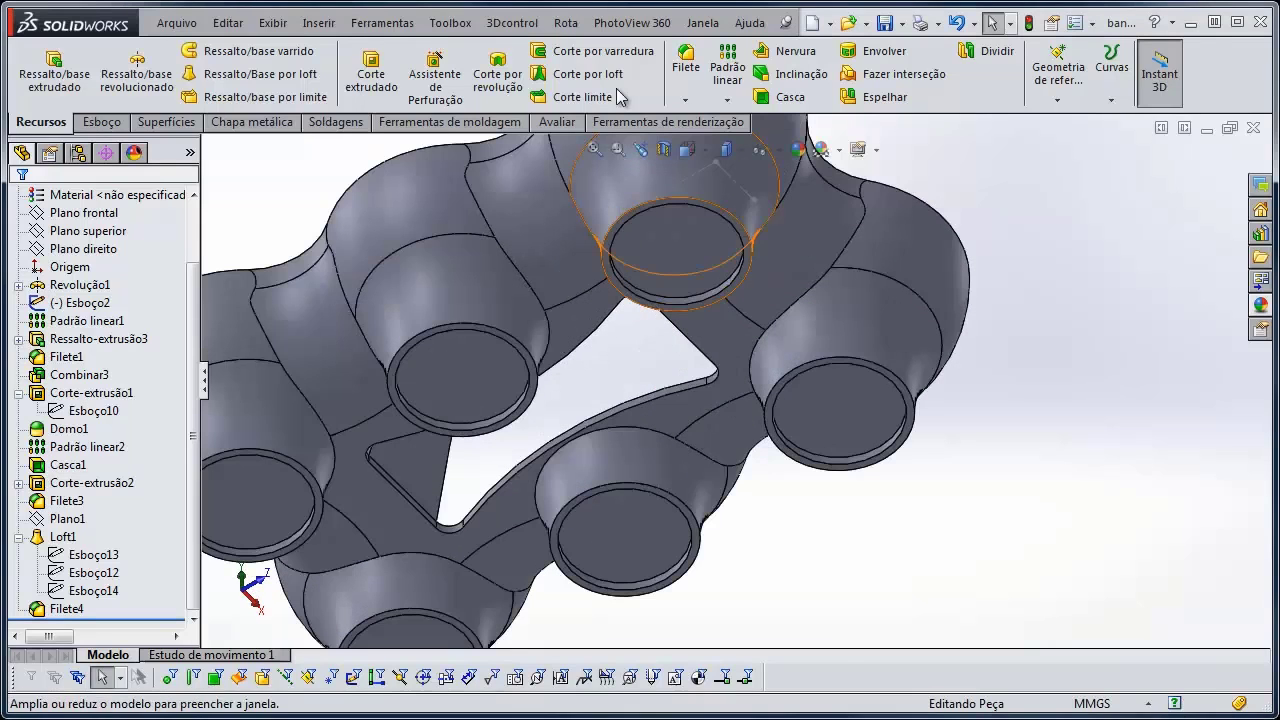
Fillet the underside edge loop of the tray's floor opening with a constant 2 mm radius and tangent propagation
click(687, 60)
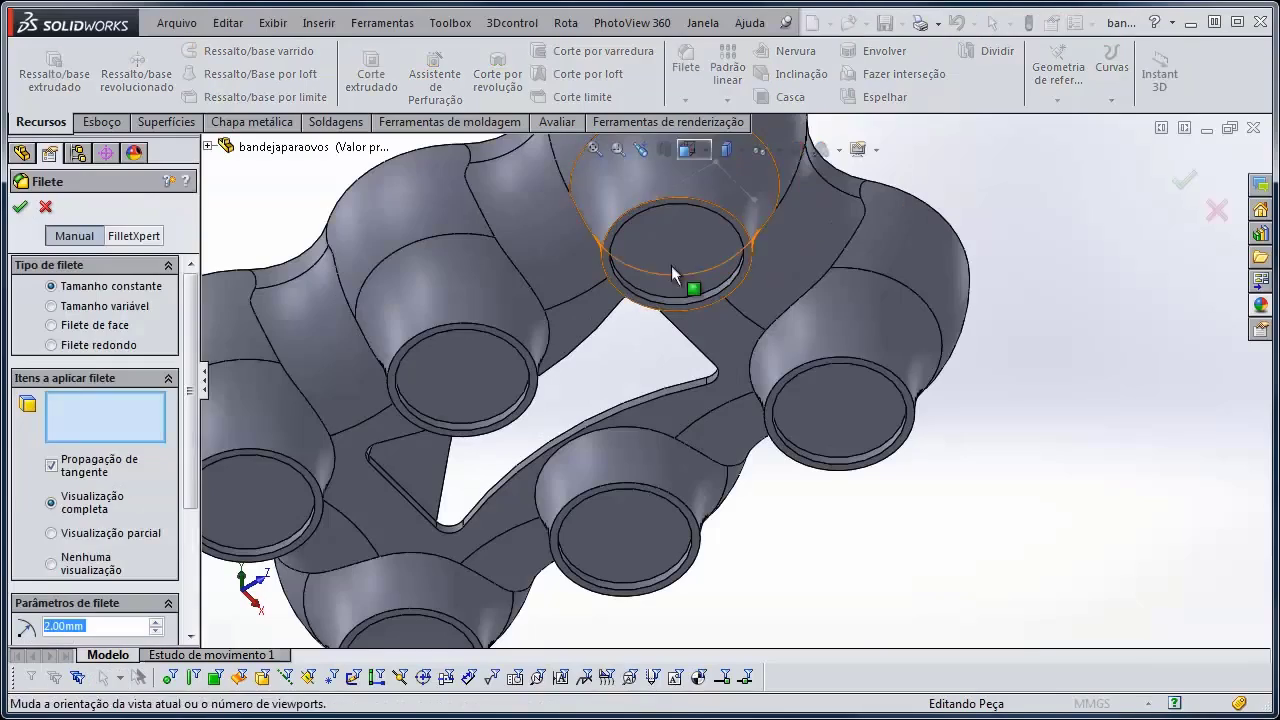
scroll(680, 290, down, 5)
scroll(645, 420, up, 2)
scroll(636, 450, down, 5)
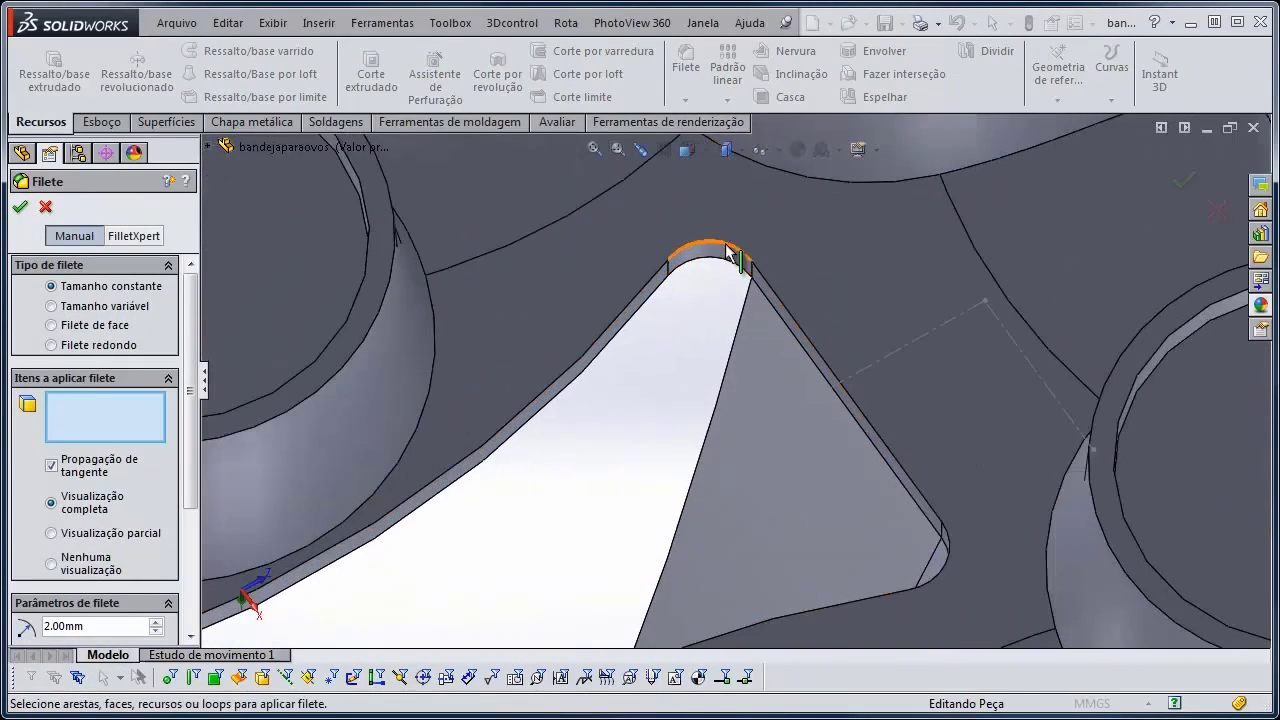
click(729, 252)
scroll(748, 335, up, 7)
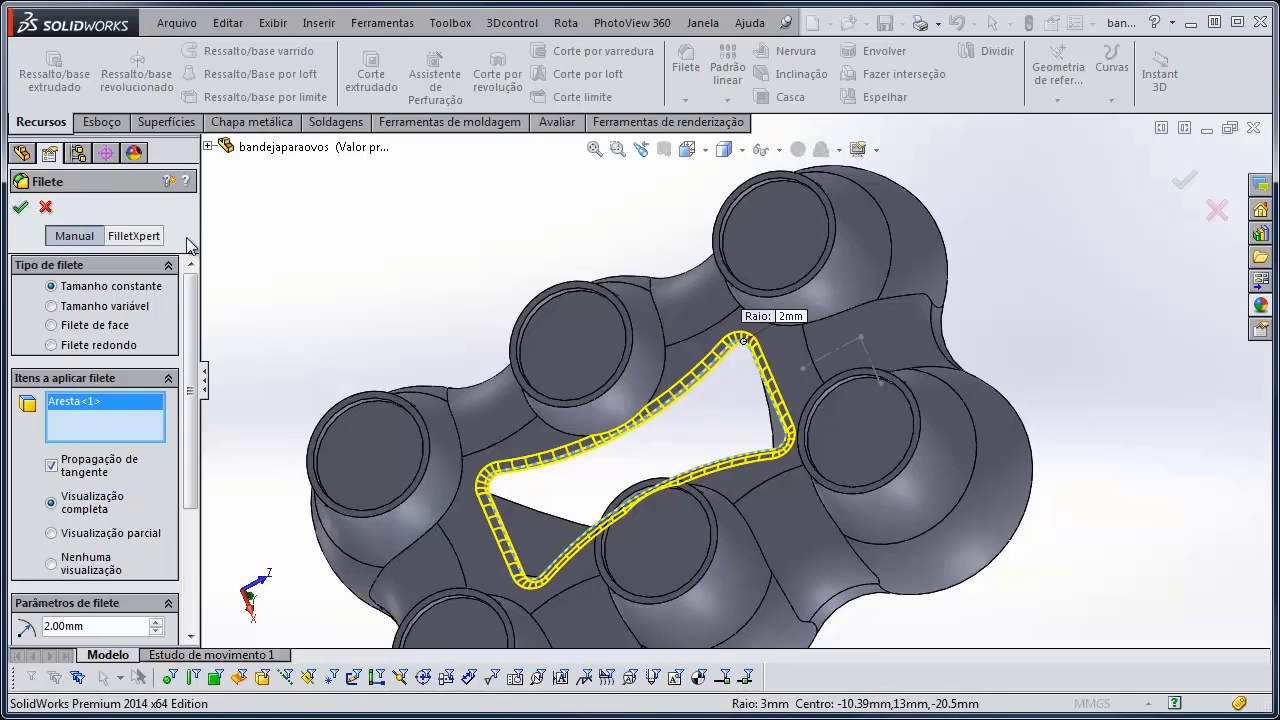
click(20, 209)
Fillet the flat top face of the tray's outer rim with a constant 1 mm radius
middle_drag(551, 249, 632, 436)
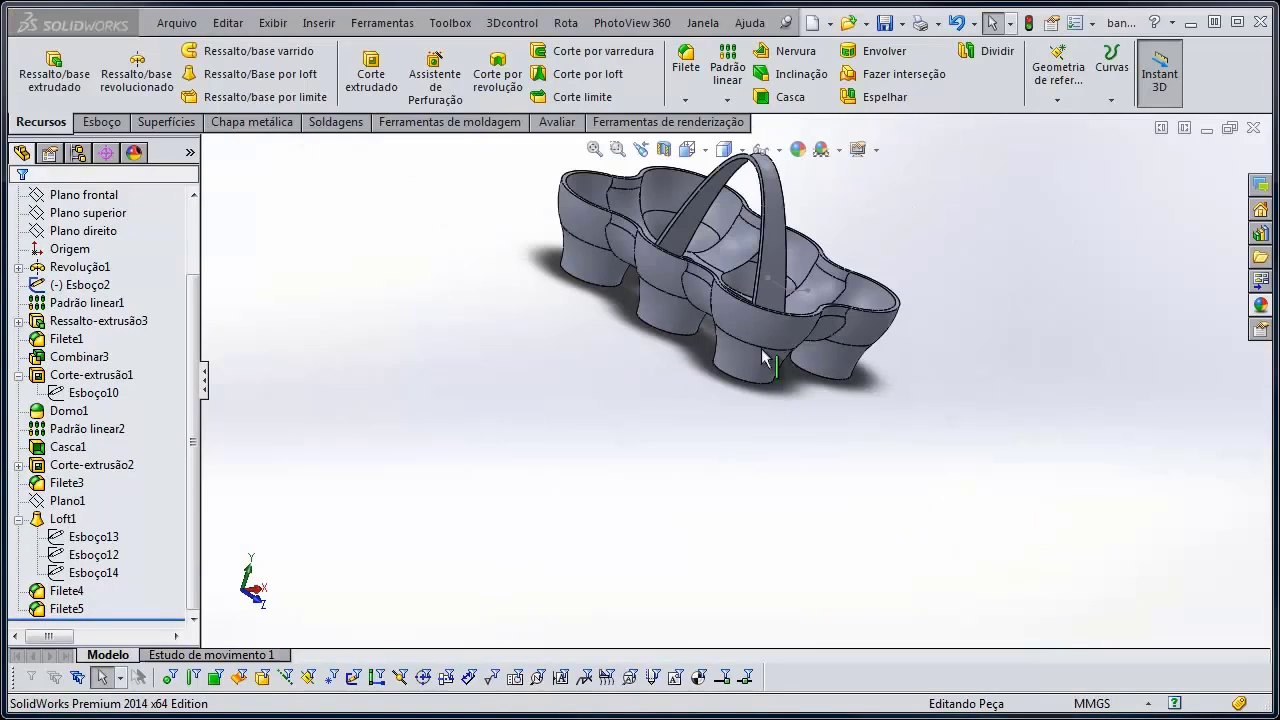
middle_drag(660, 243, 607, 323)
scroll(607, 323, down, 10)
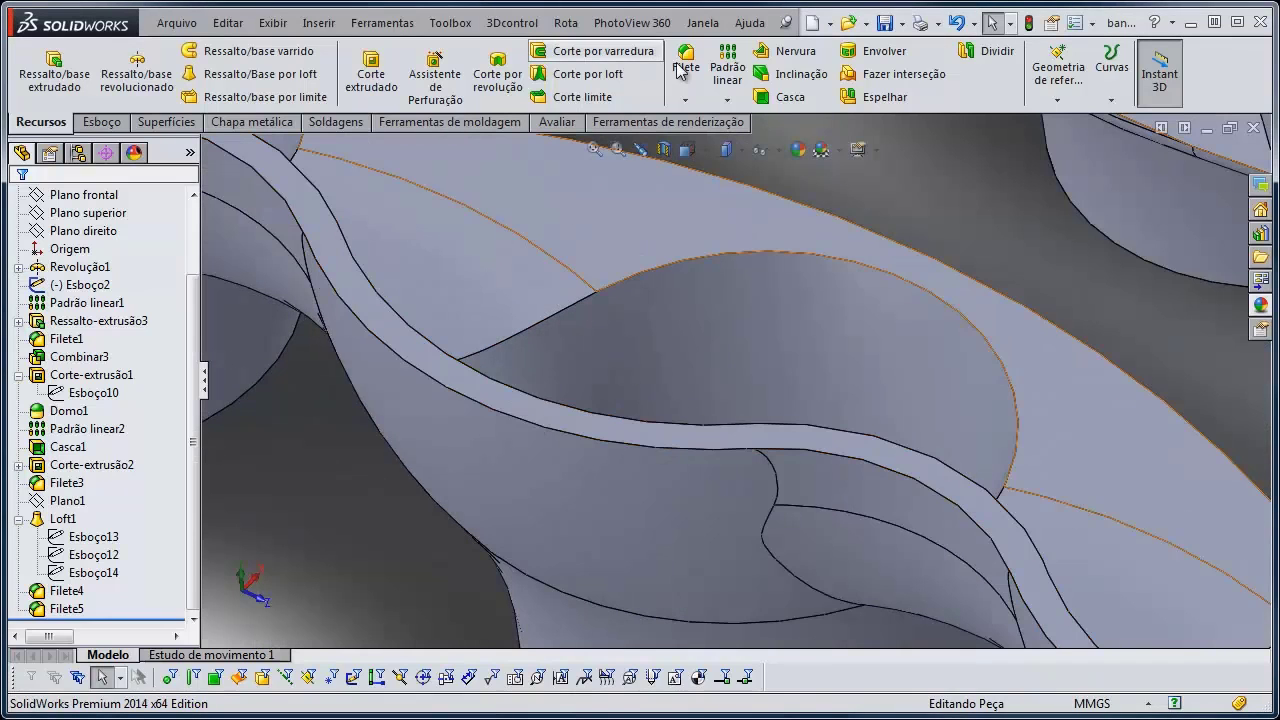
click(686, 62)
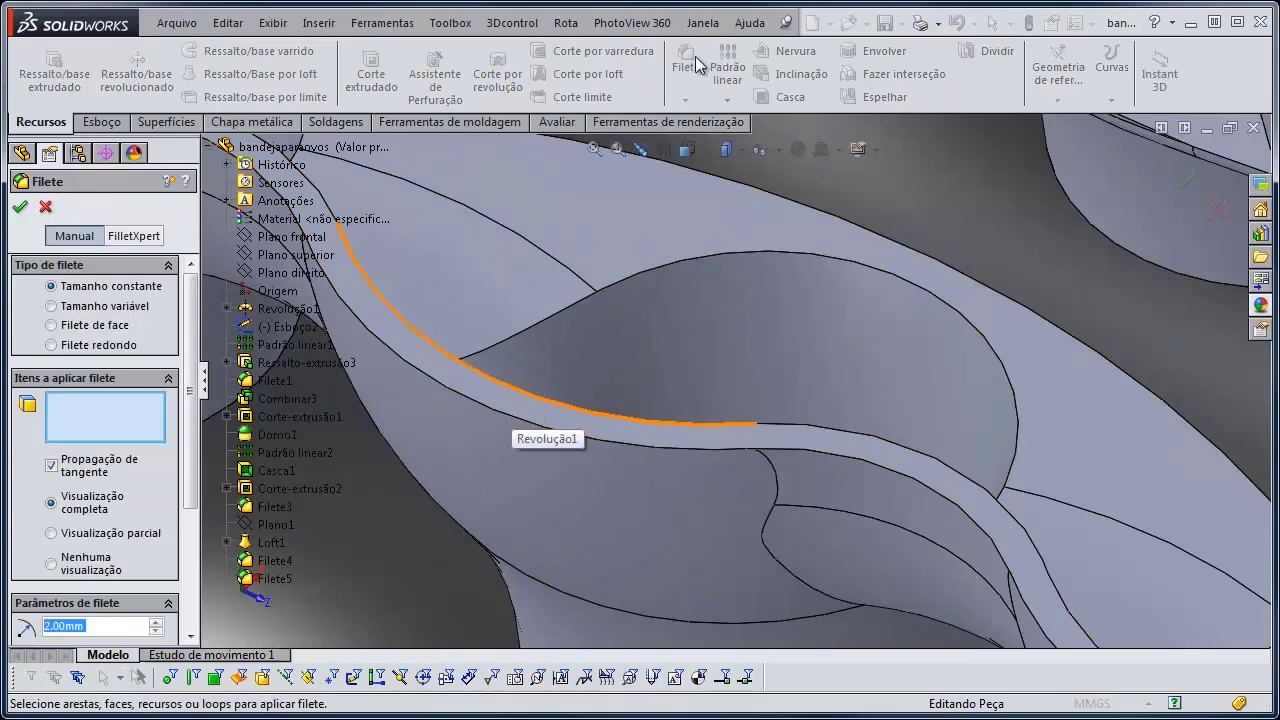
click(511, 404)
scroll(749, 402, up, 8)
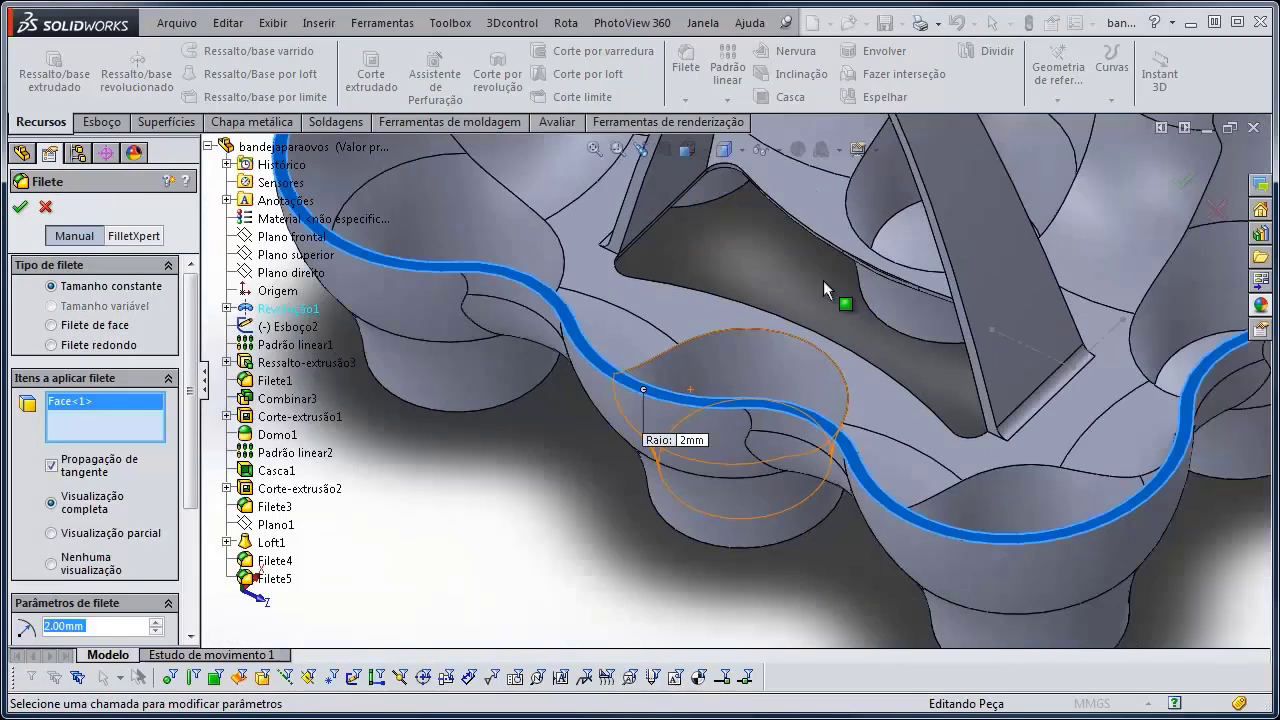
scroll(184, 386, down, 4)
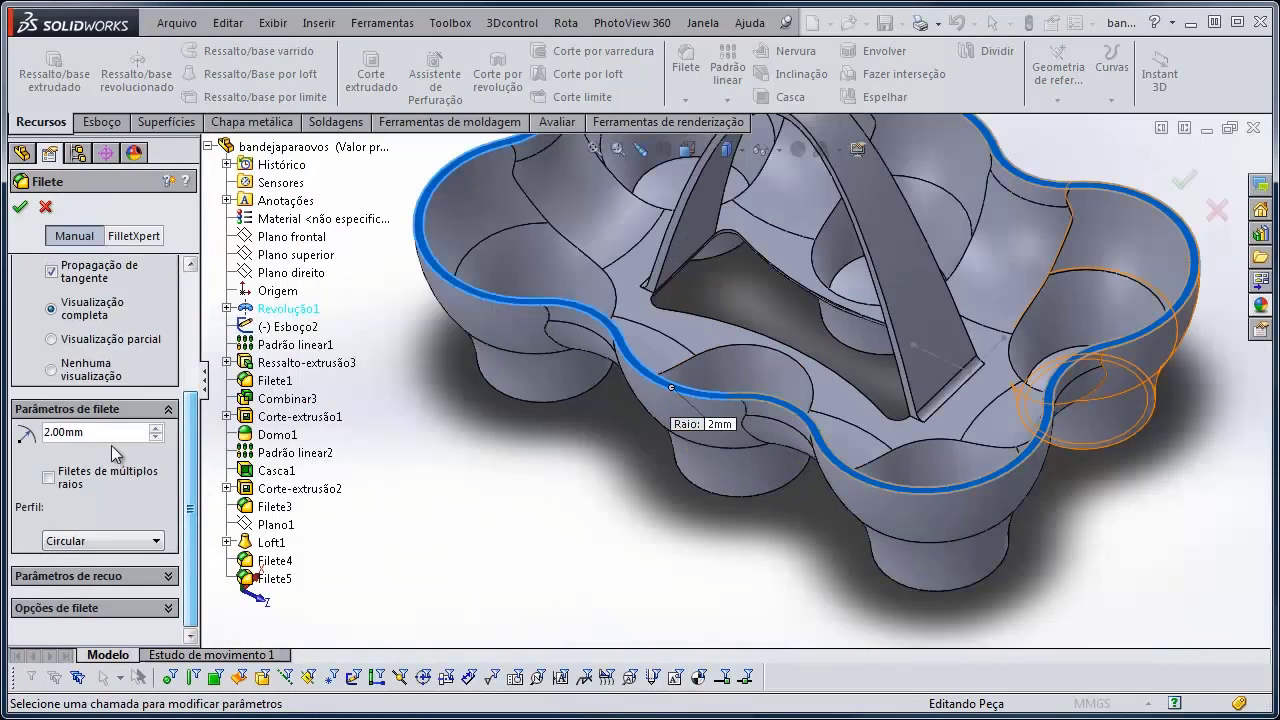
text(1)
key(Return)
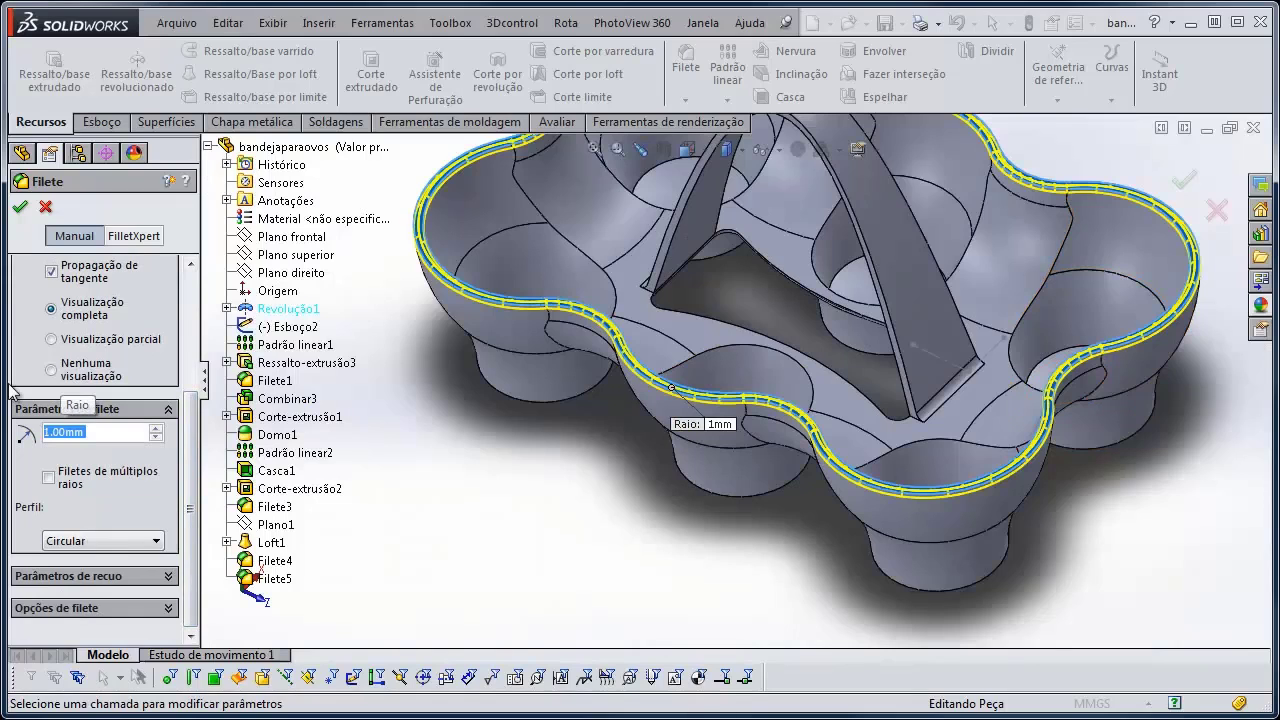
middle_drag(510, 255, 460, 277)
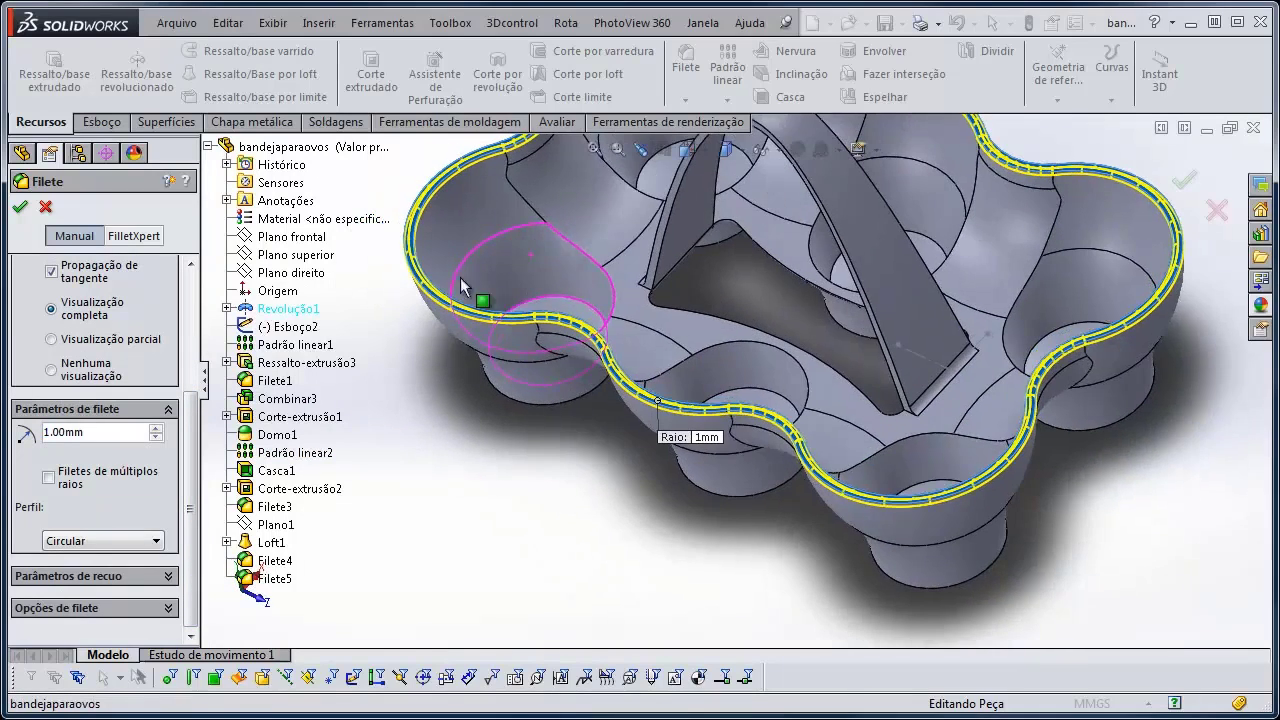
scroll(410, 296, down, 5)
middle_drag(600, 338, 556, 306)
click(20, 208)
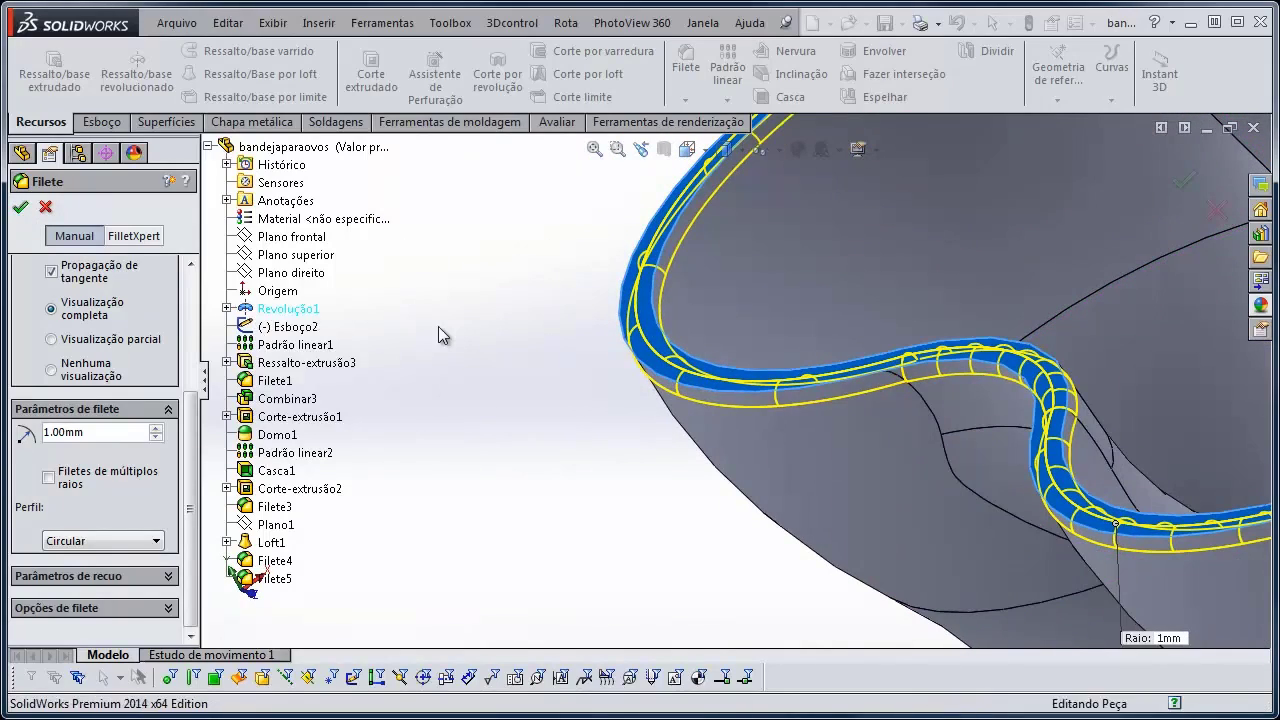
Start a new constant-size fillet and select the inner junction edges of four of the egg cups
scroll(443, 332, up, 8)
middle_drag(460, 335, 560, 330)
middle_drag(890, 578, 543, 257)
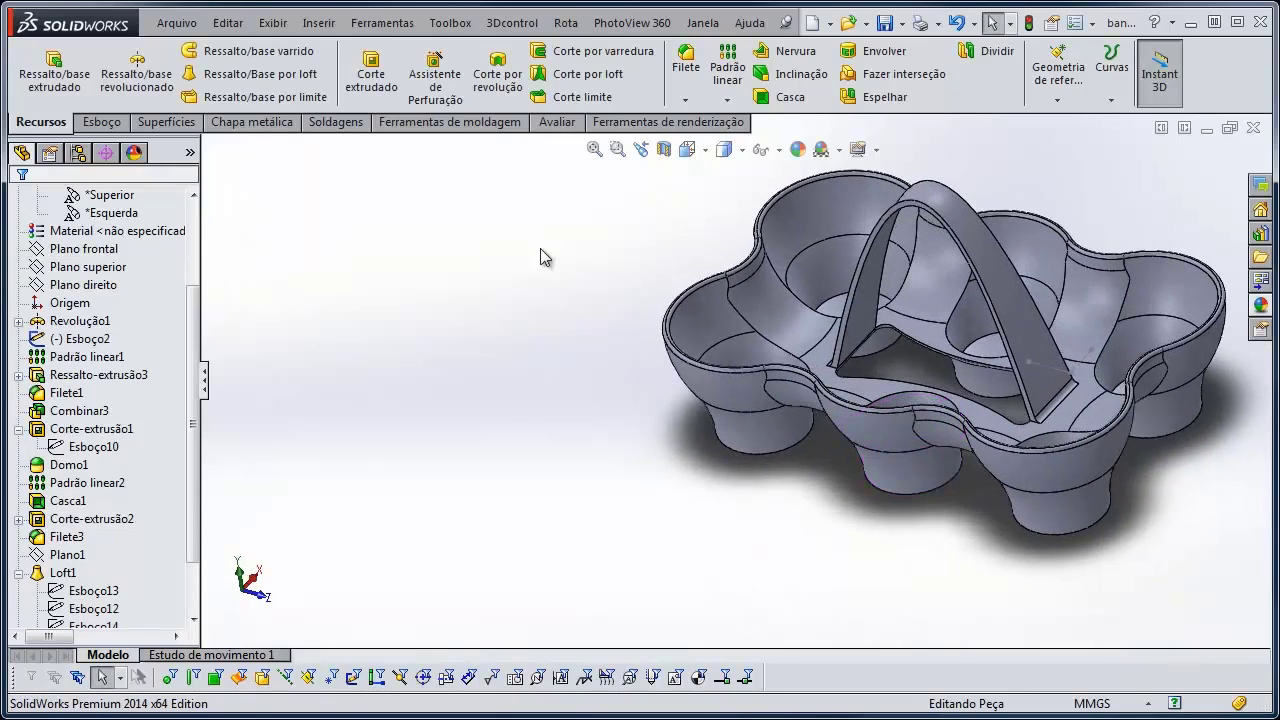
click(683, 72)
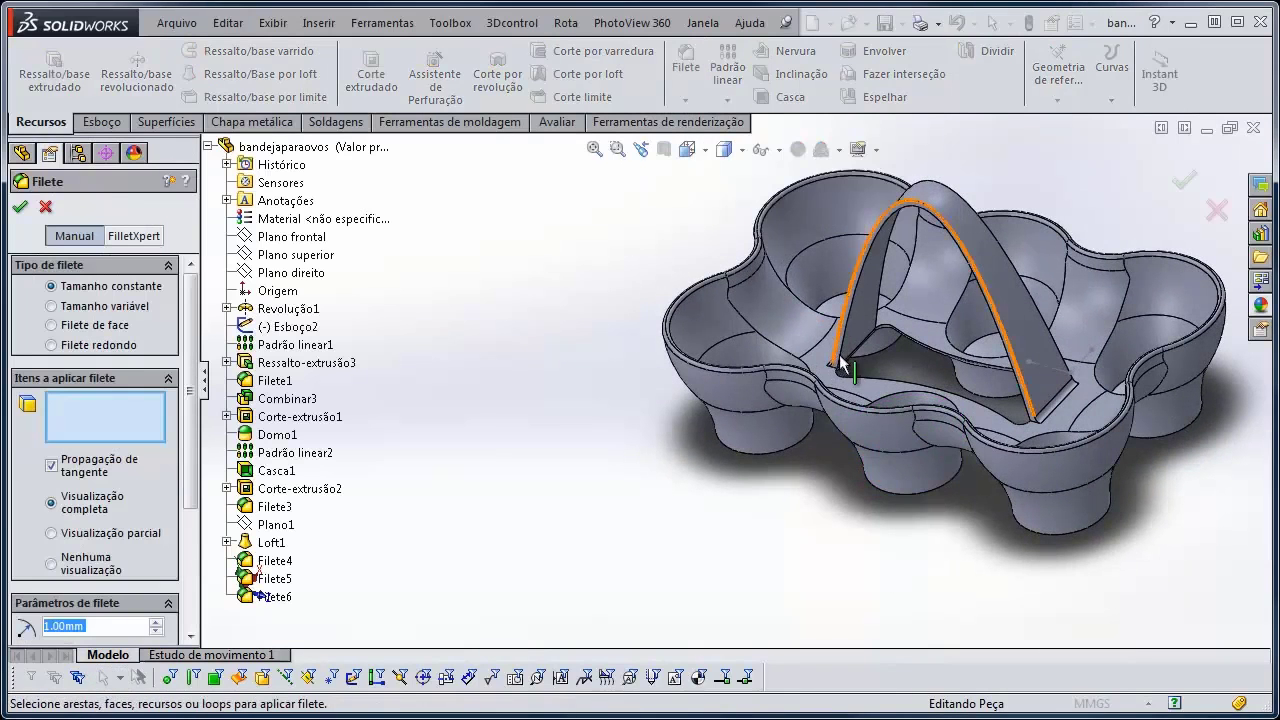
middle_drag(855, 330, 940, 340)
scroll(987, 371, up, 3)
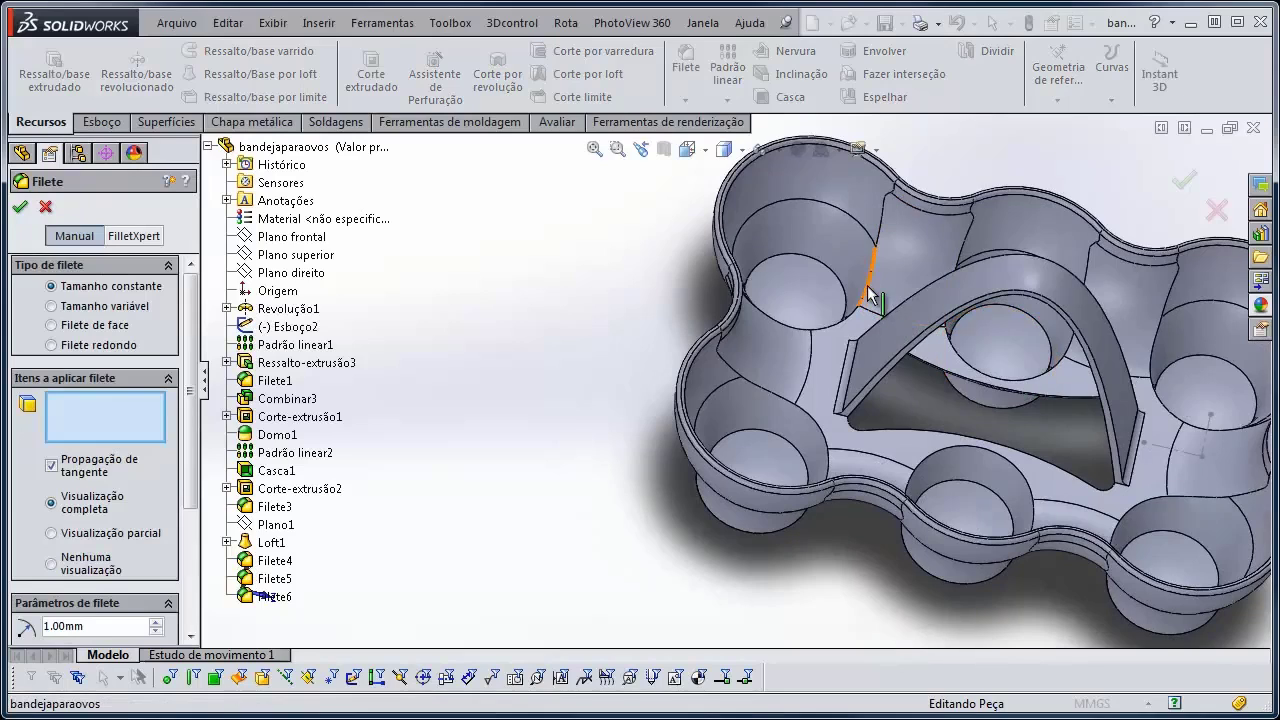
click(857, 288)
middle_drag(857, 288, 872, 310)
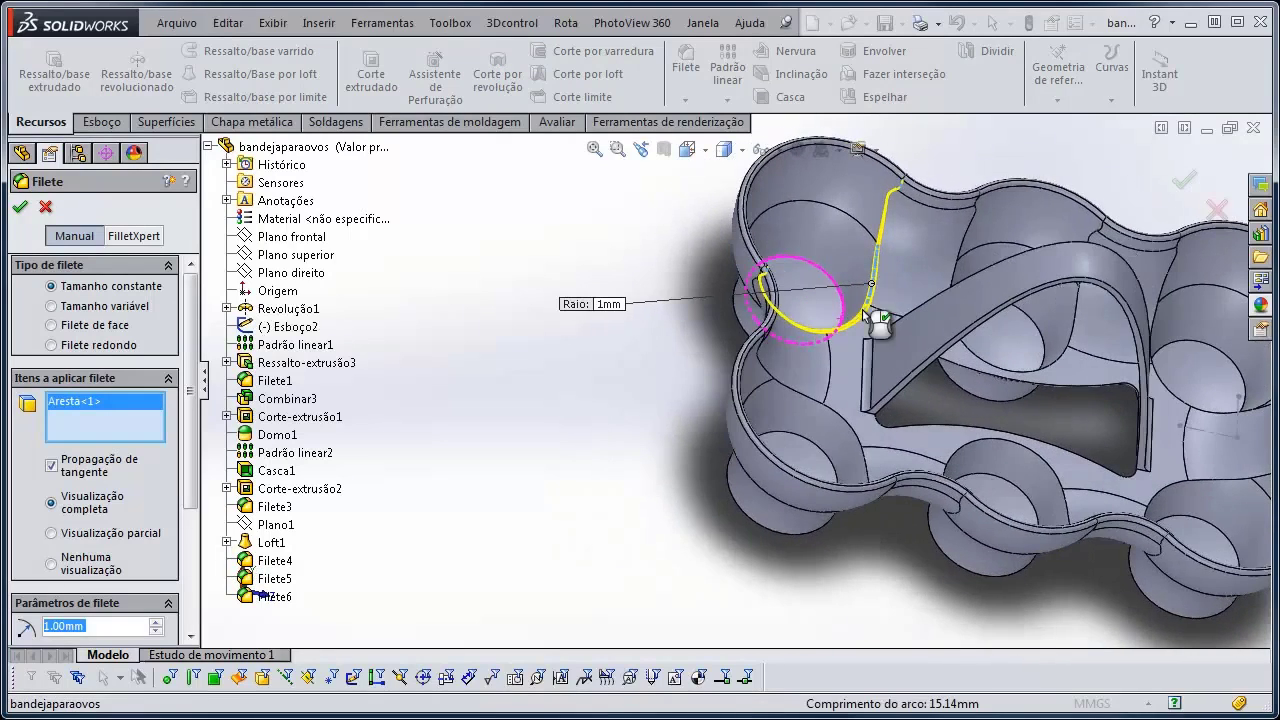
click(970, 232)
middle_drag(1029, 385, 1129, 355)
click(1022, 345)
scroll(1162, 311, down, 1)
click(1152, 318)
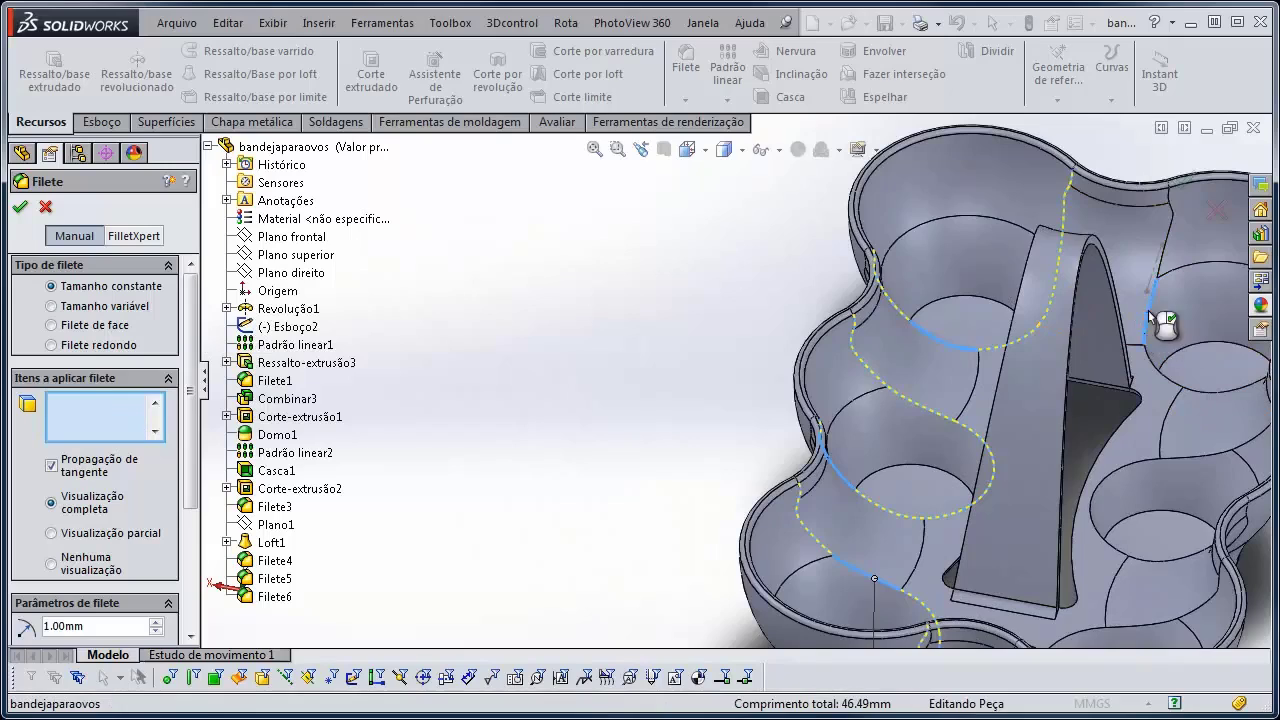
Add the remaining two cups' inner junction edges to the fillet and create it with a 0.5 mm radius
scroll(894, 335, up, 3)
mouse_move(894, 335)
middle_down()
mouse_move(1061, 556)
mouse_move(904, 346)
middle_up()
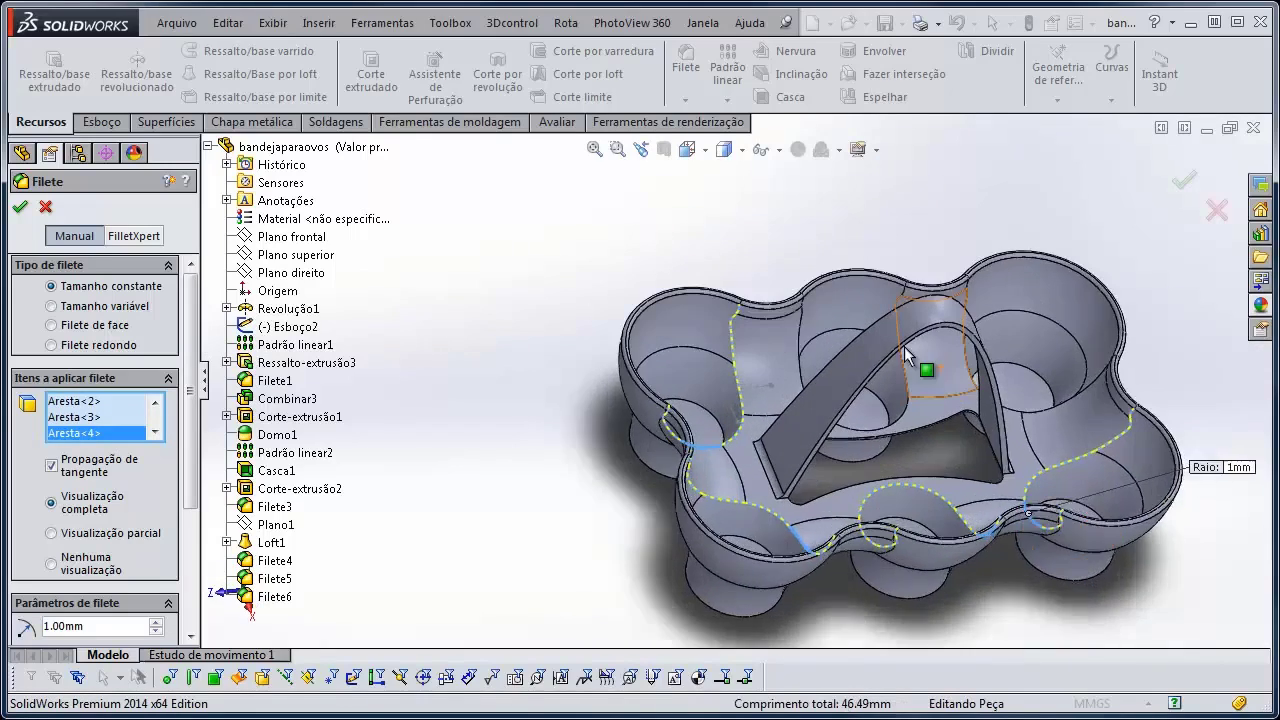
scroll(672, 299, down, 4)
click(651, 320)
middle_drag(783, 422, 1096, 403)
click(1089, 393)
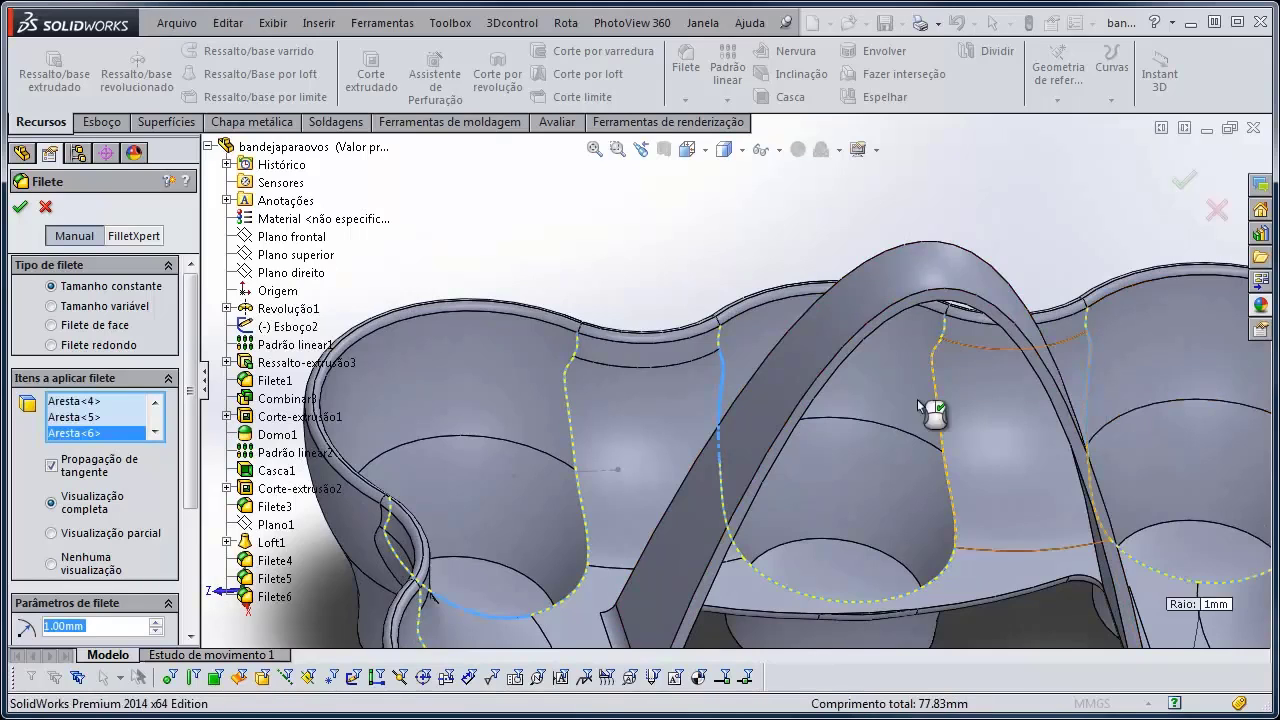
scroll(929, 408, up, 2)
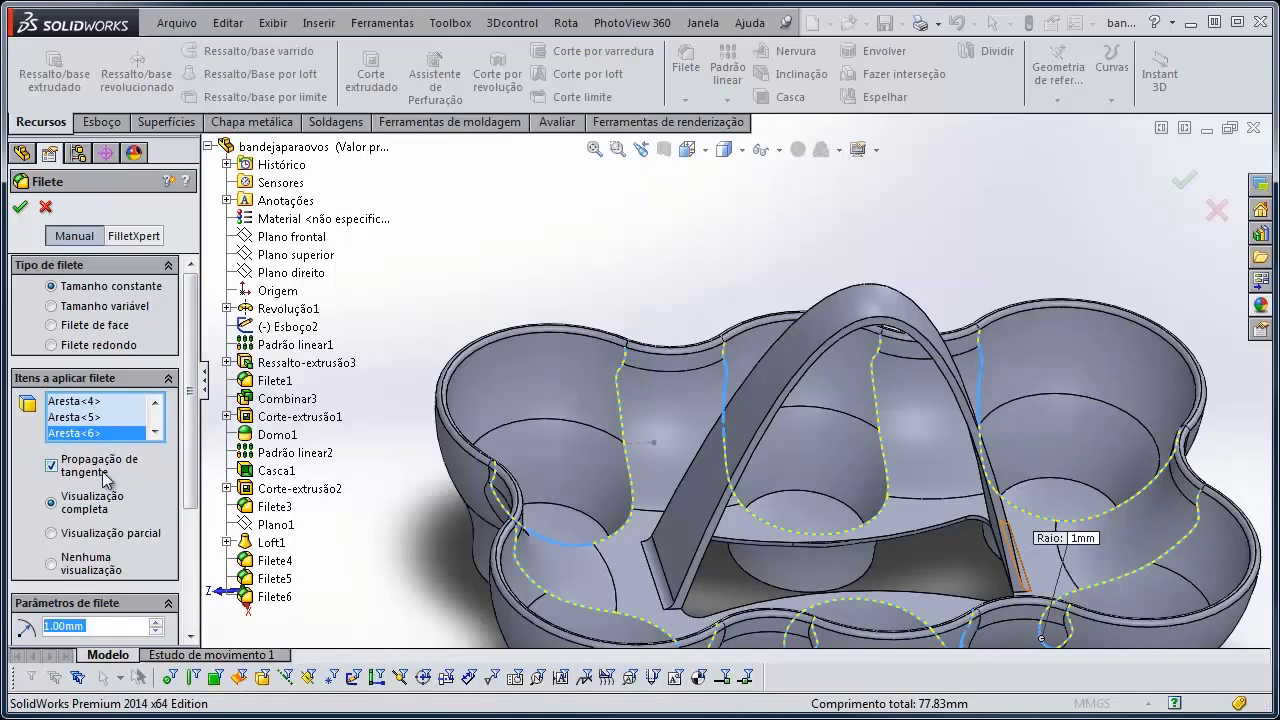
scroll(190, 478, down, 1)
scroll(190, 478, down, 3)
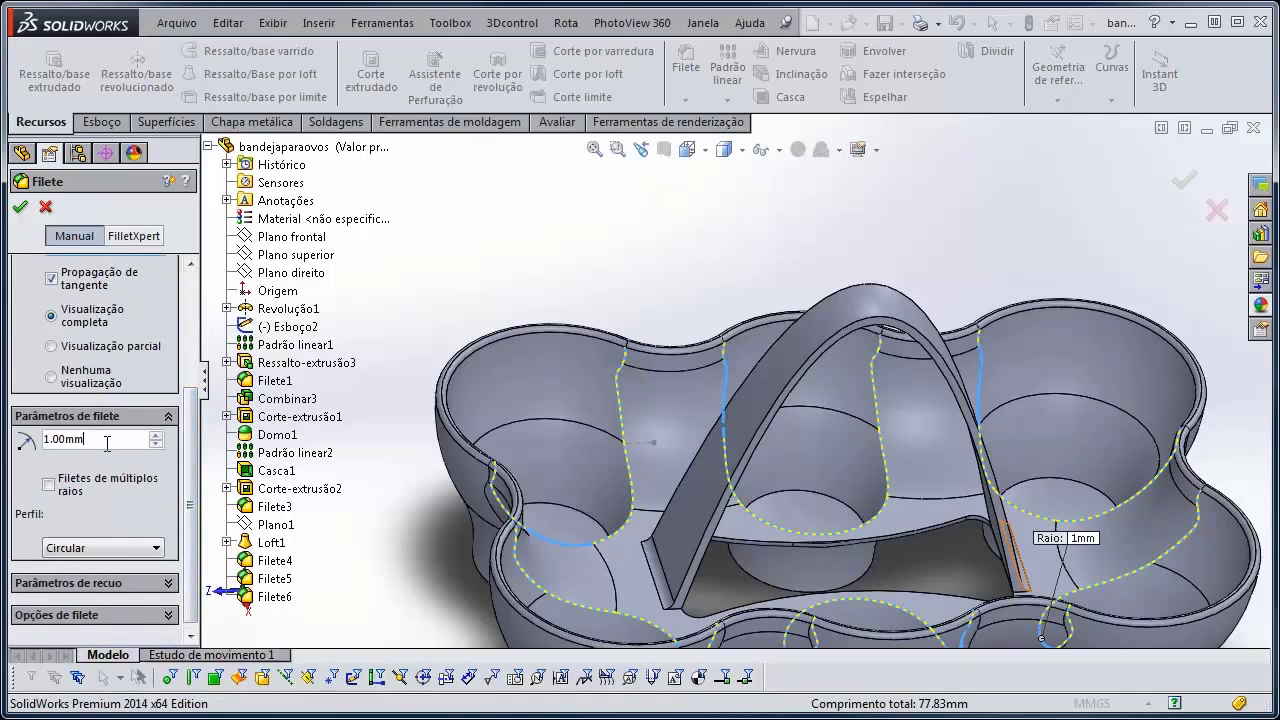
click(107, 442)
text(0.5)
key(Return)
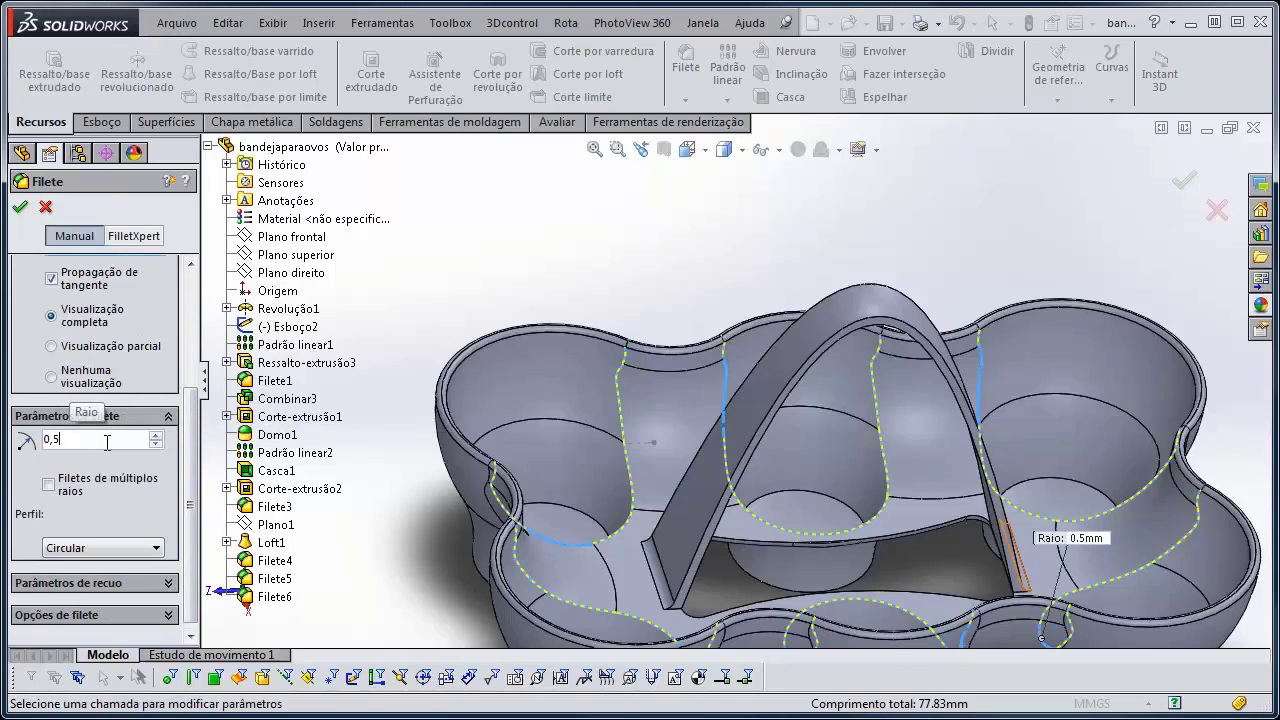
click(16, 209)
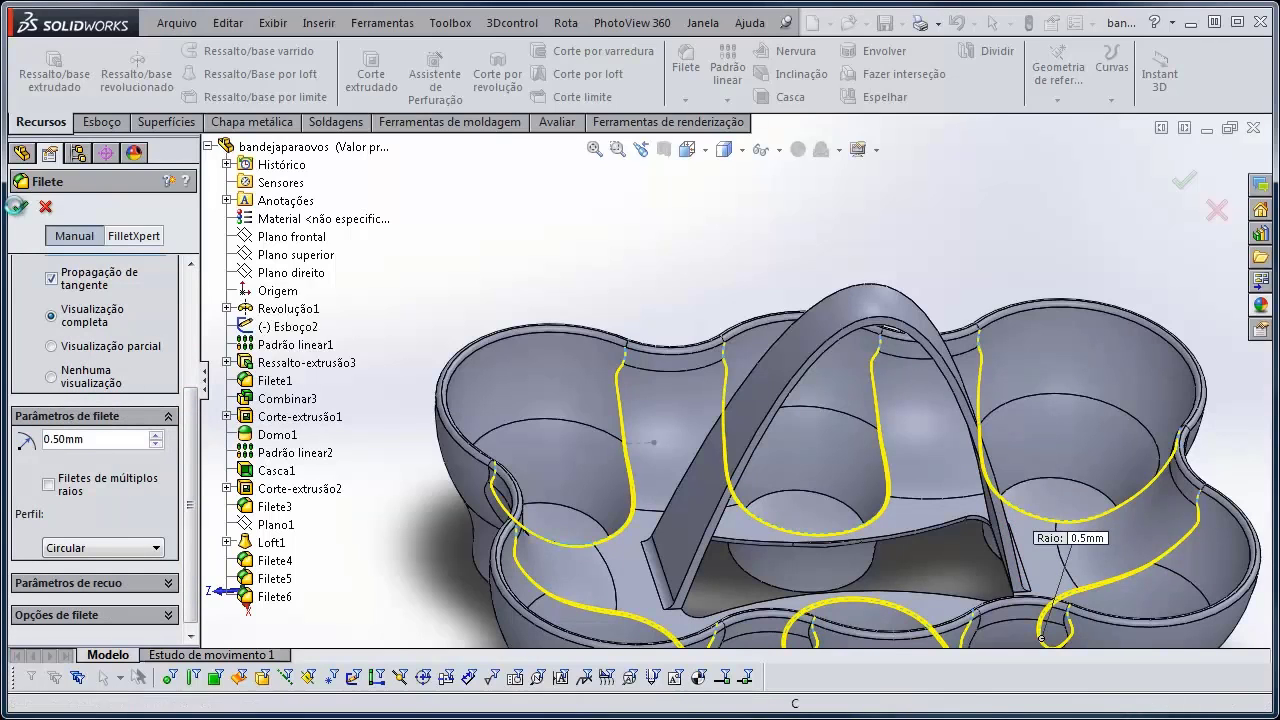
Open the appearance library at the medium-gloss plastics (Brilho médio)
scroll(567, 343, up, 5)
middle_drag(567, 349, 609, 420)
scroll(547, 352, down, 5)
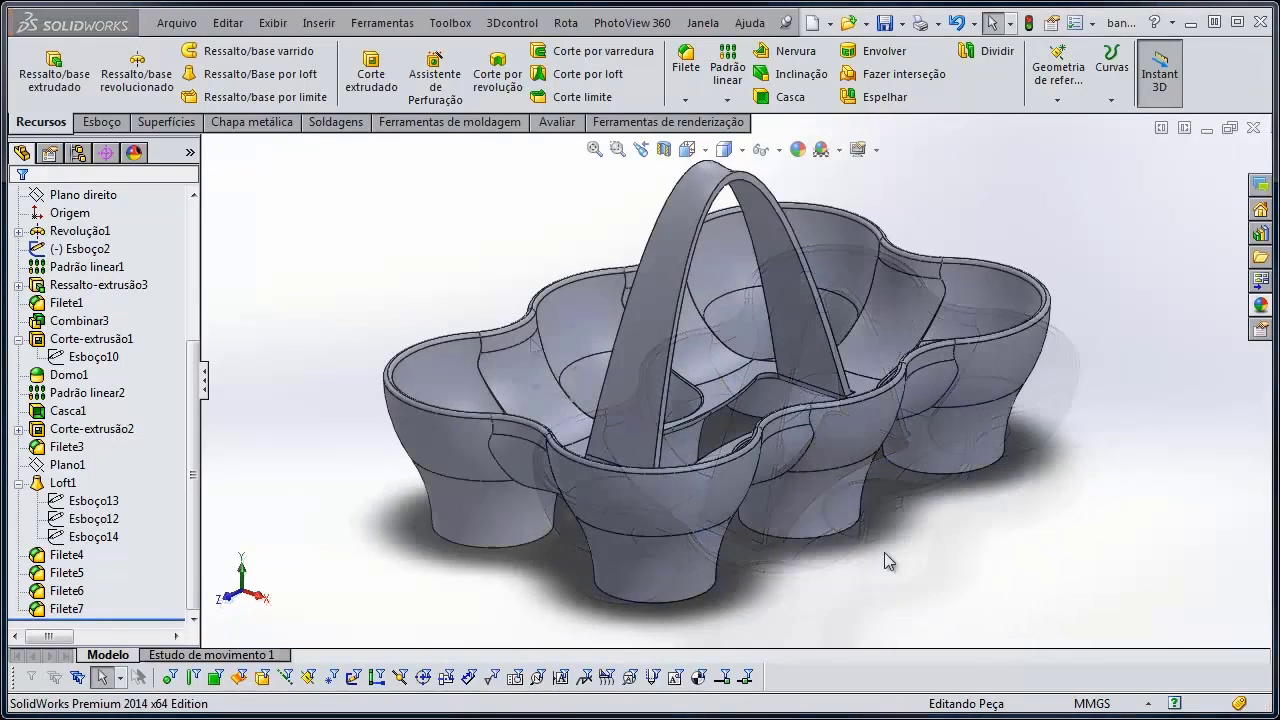
drag(190, 470, 204, 306)
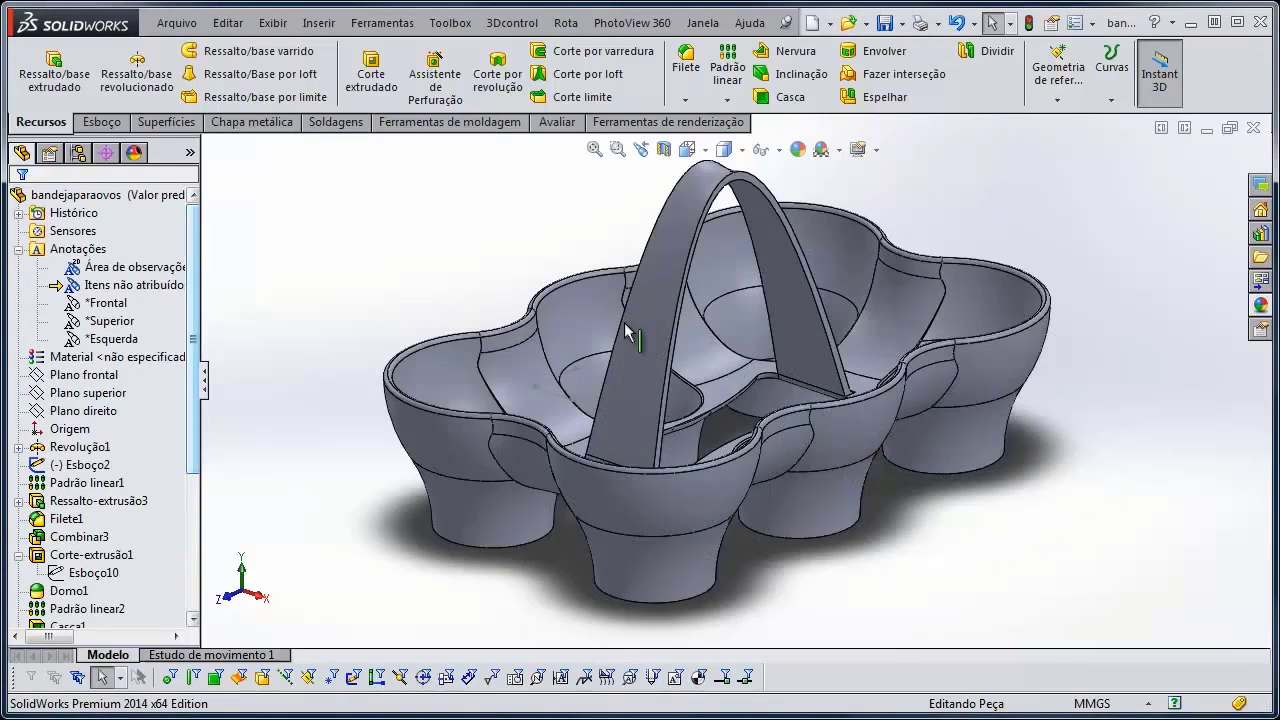
middle_drag(978, 590, 956, 567)
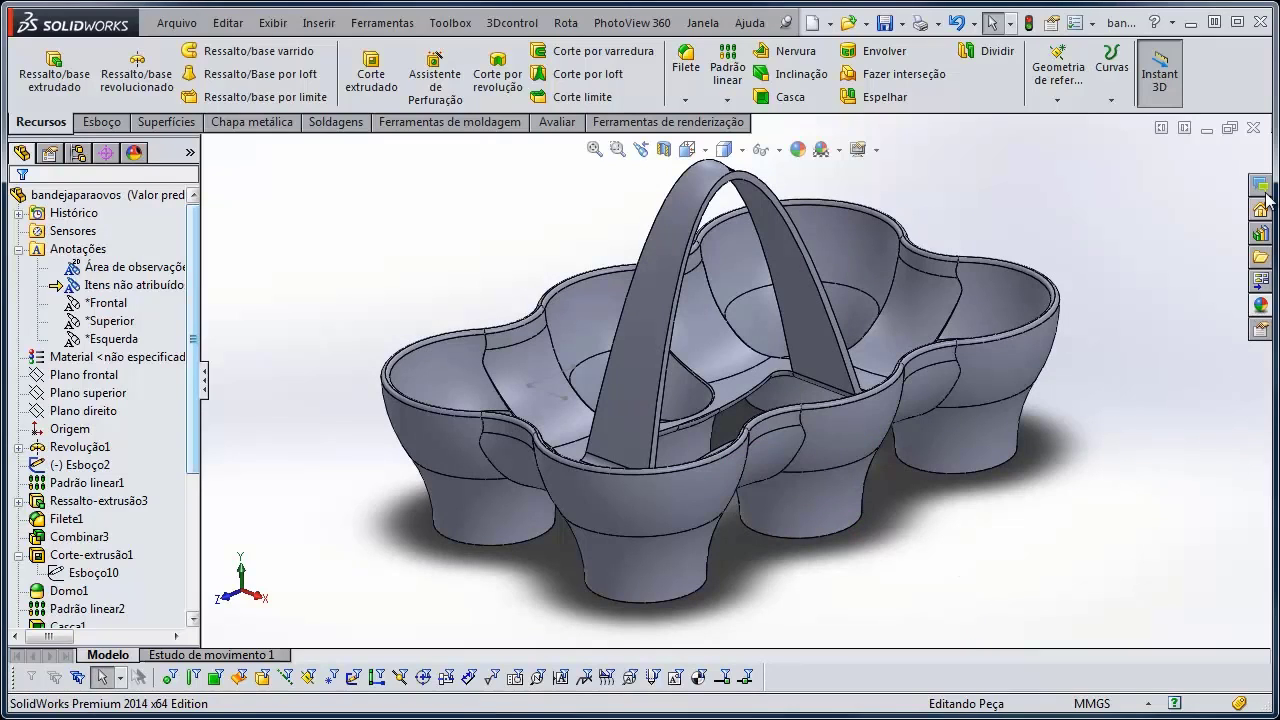
click(1260, 306)
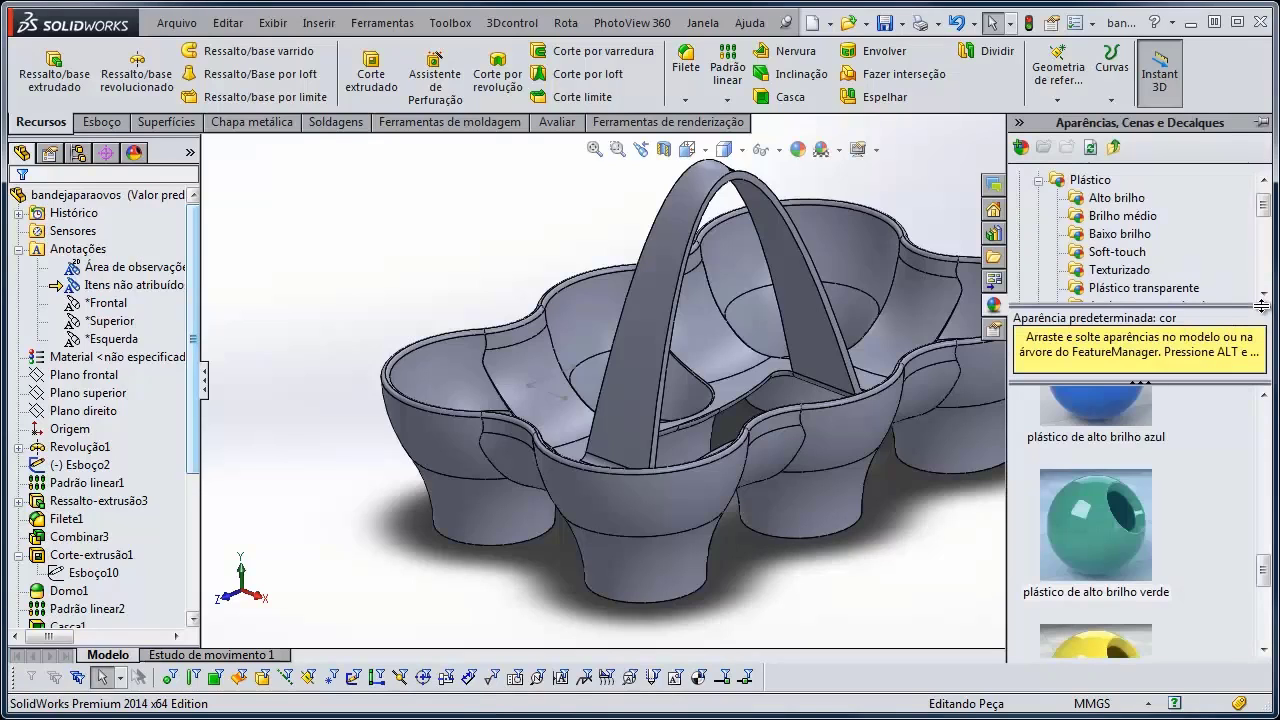
click(1037, 181)
click(1038, 186)
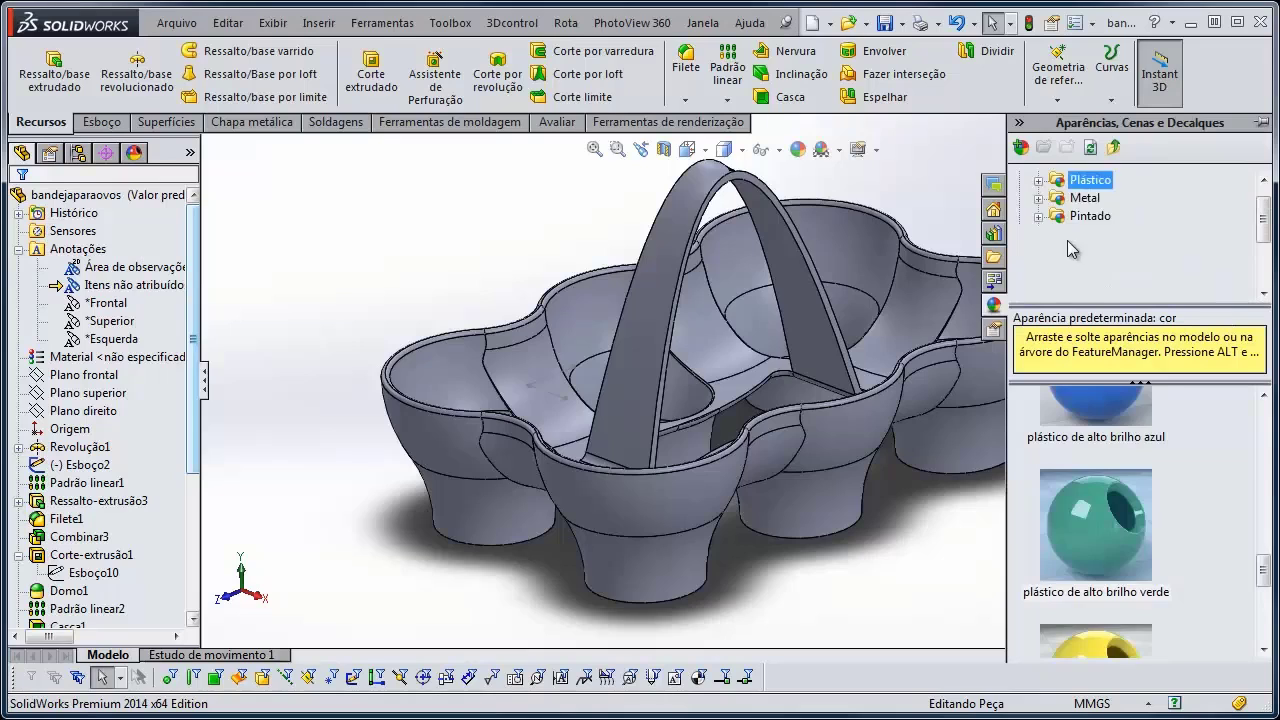
click(1020, 181)
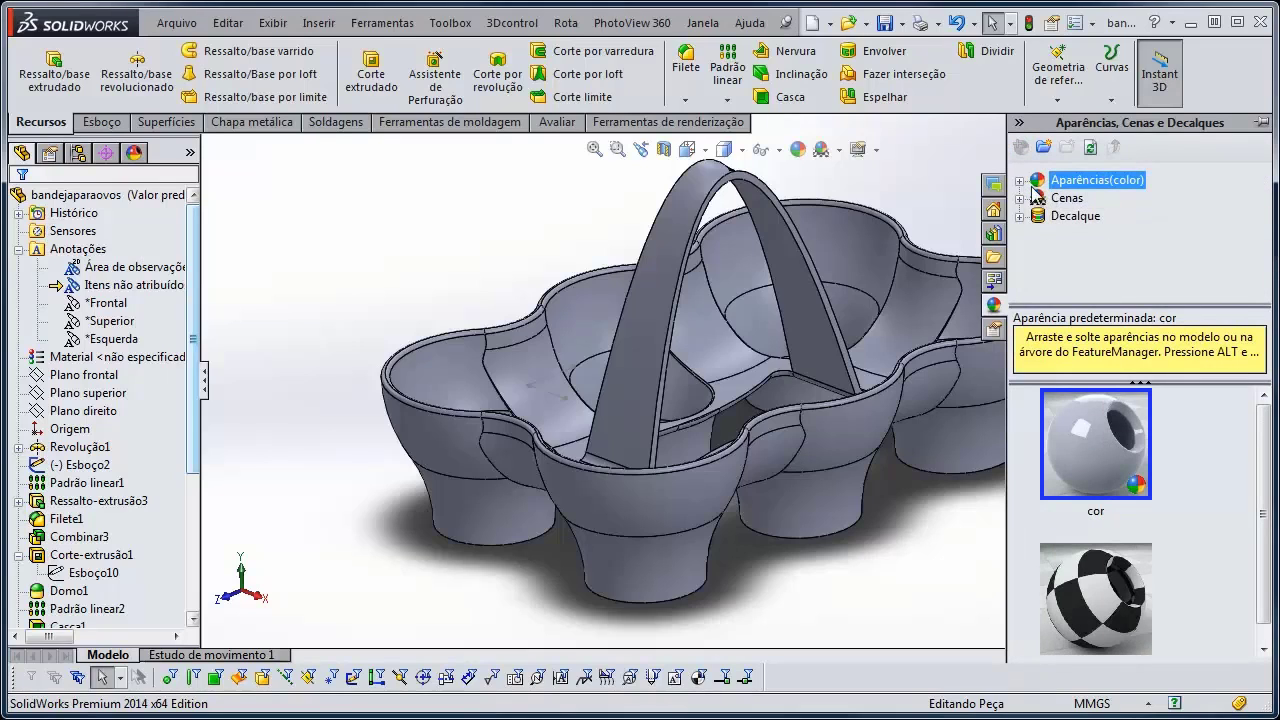
click(1020, 181)
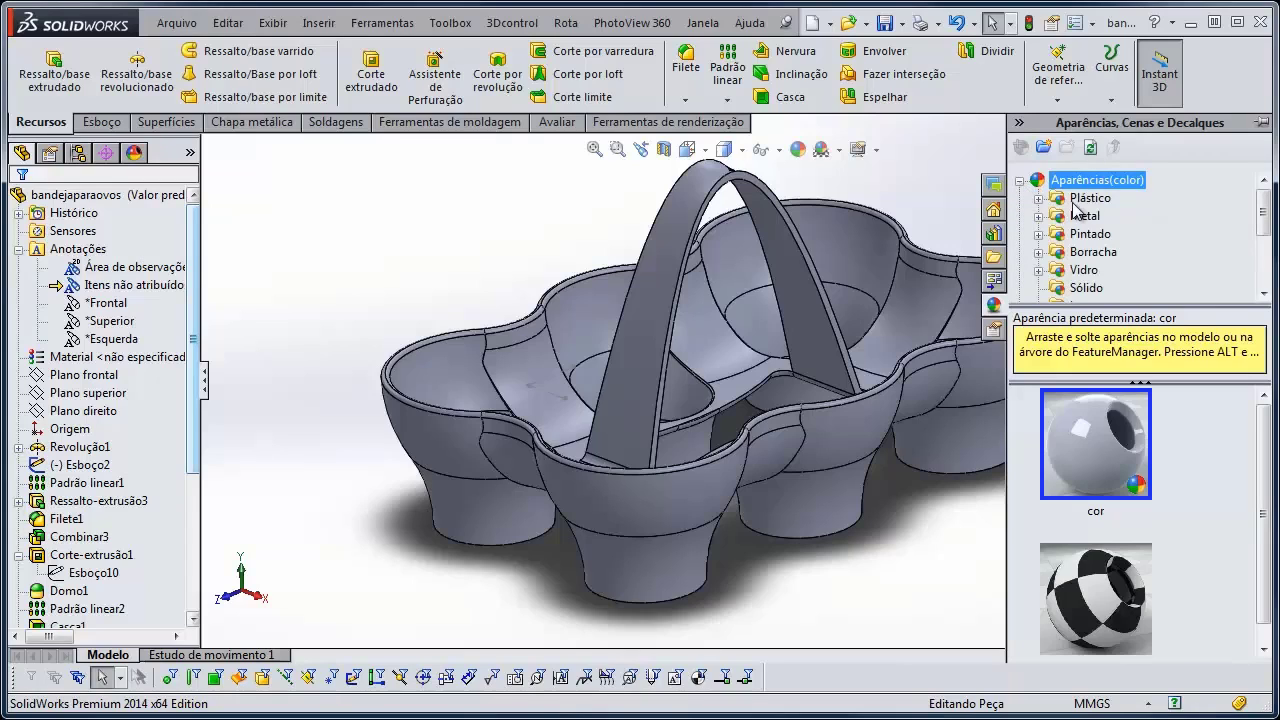
click(1040, 199)
click(1038, 199)
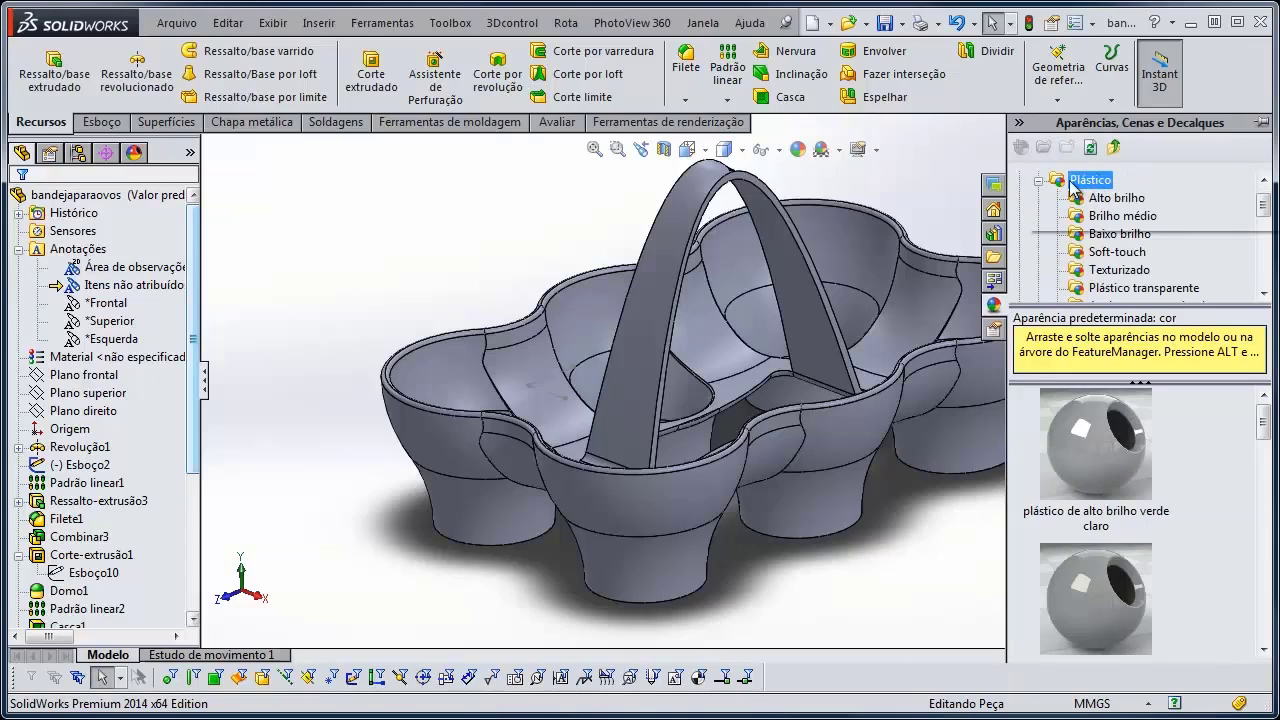
click(1113, 216)
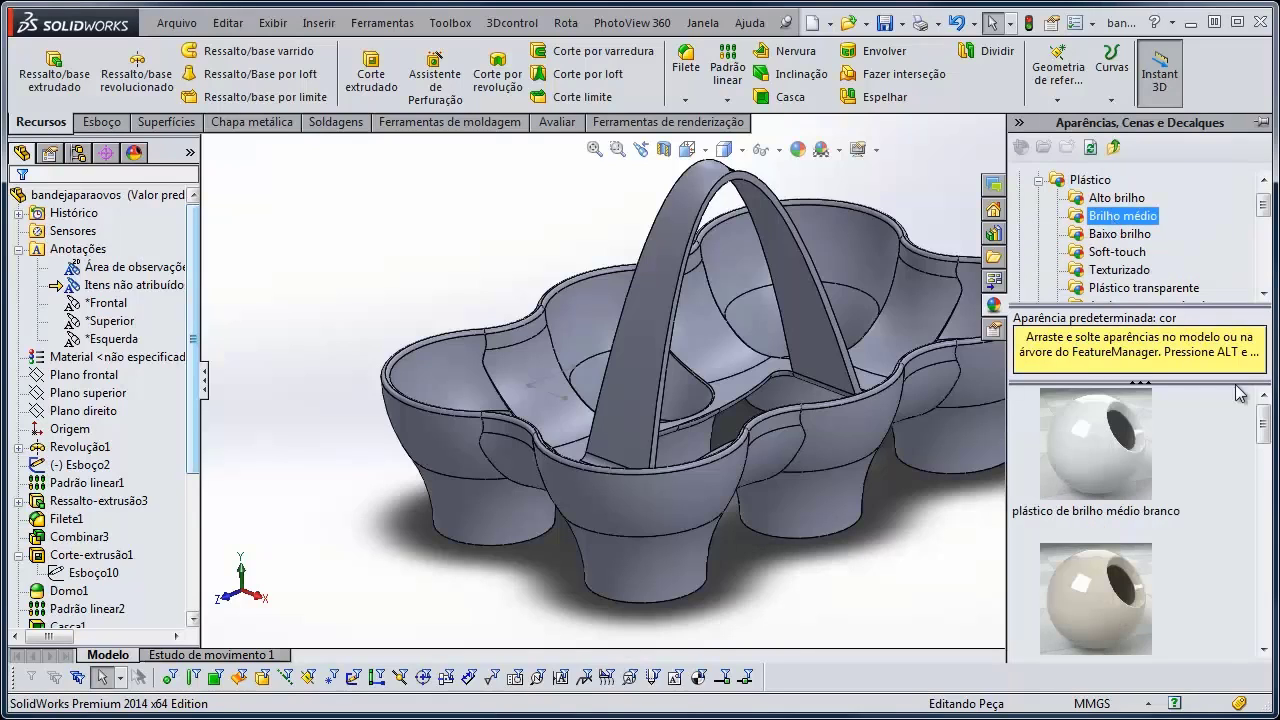
Apply the green medium-gloss plastic appearance (plástico de brilho médio verde) to the whole part bandejaparaovos
drag(1263, 430, 1263, 618)
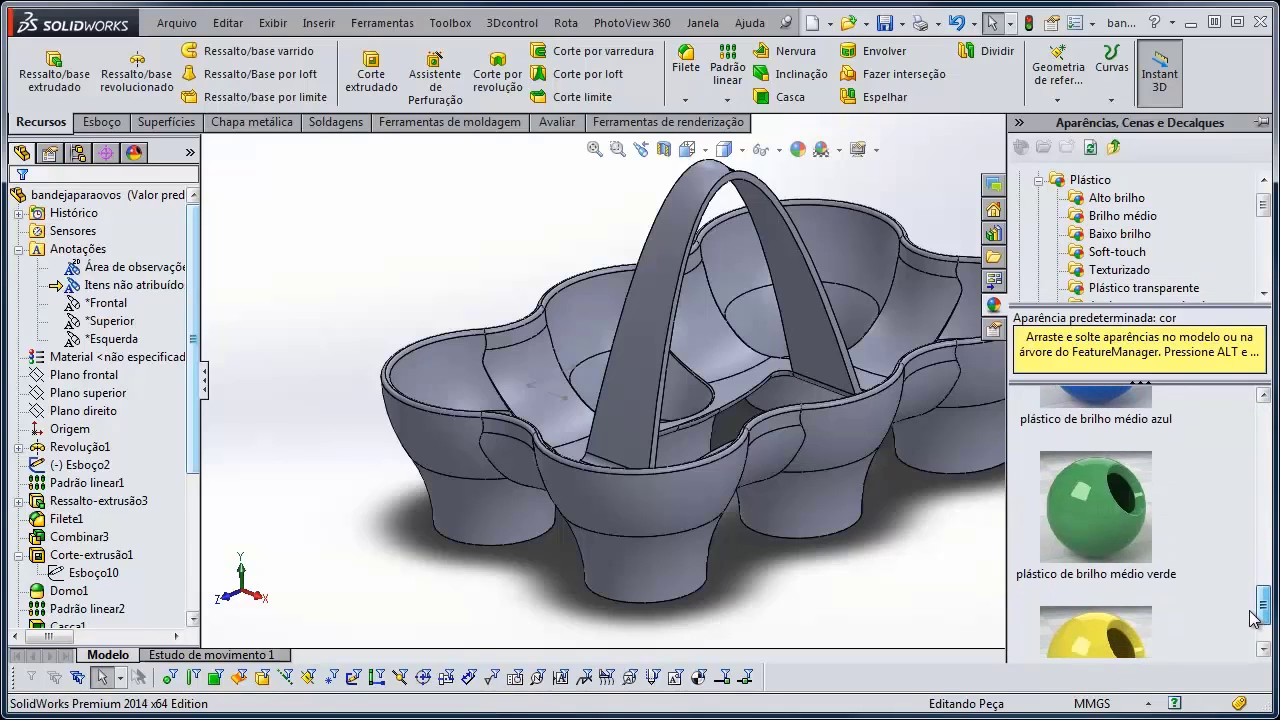
click(1085, 518)
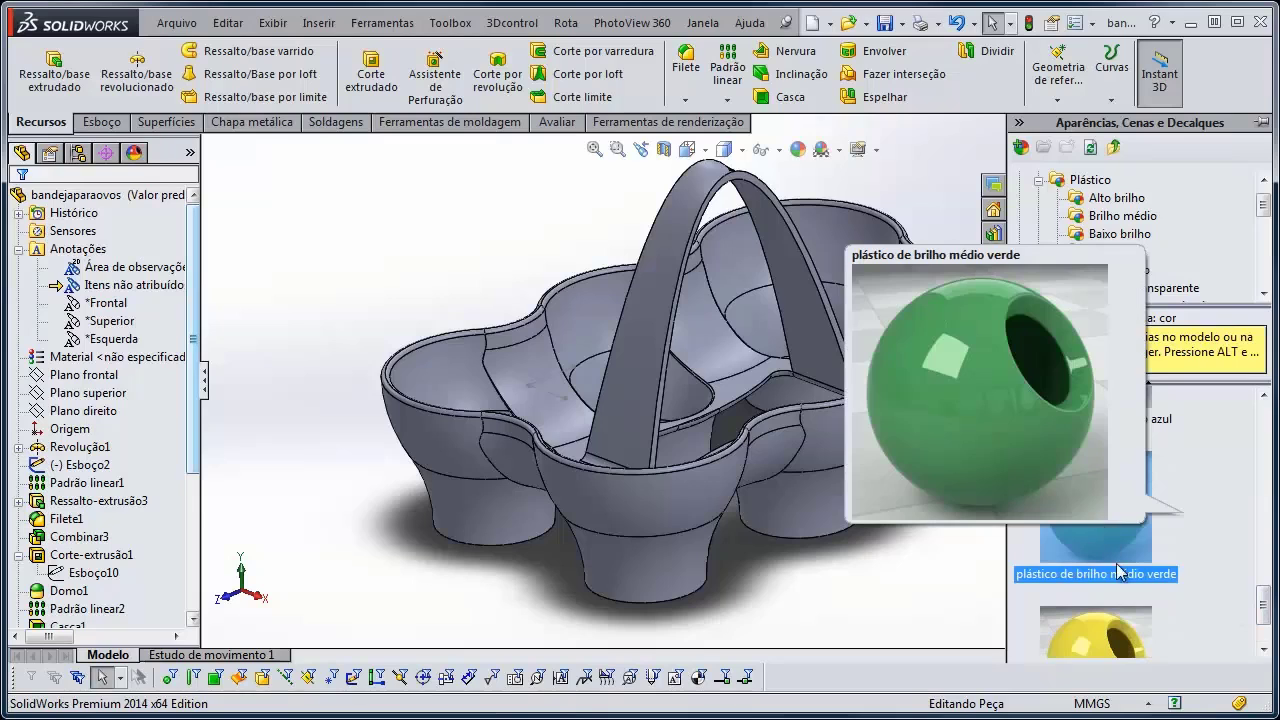
drag(1118, 546, 0, 198)
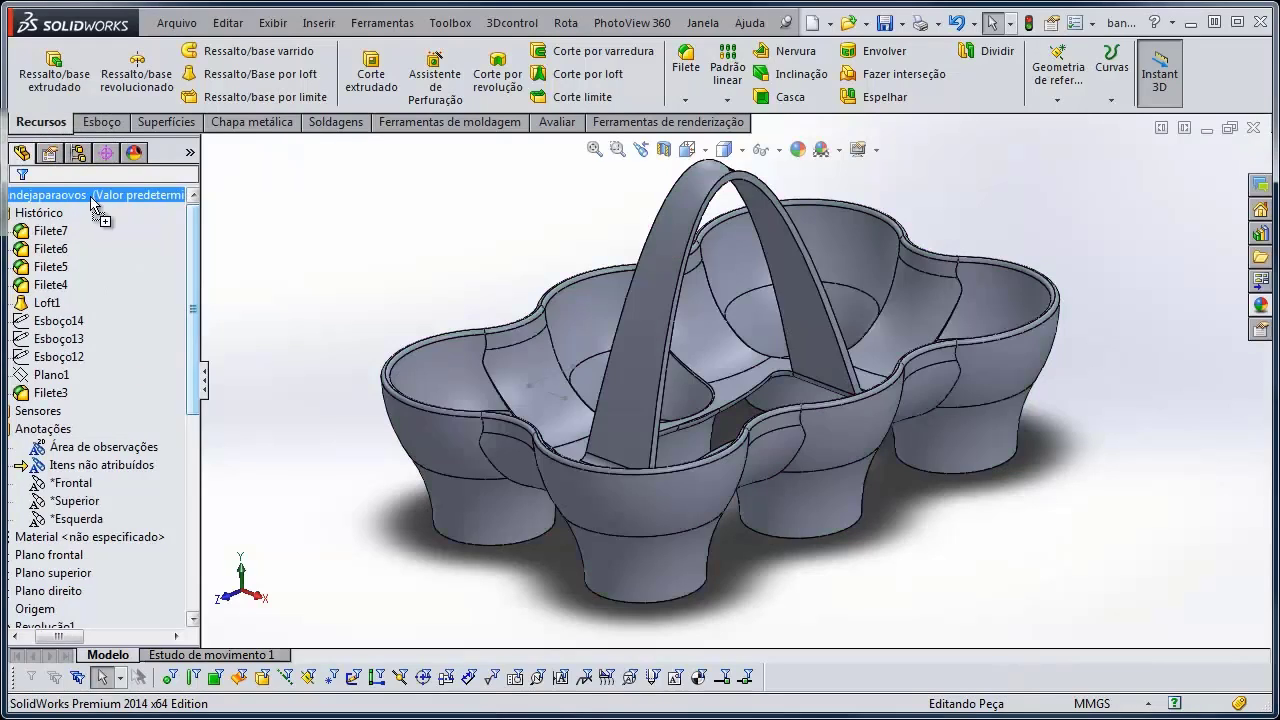
drag(92, 203, 55, 195)
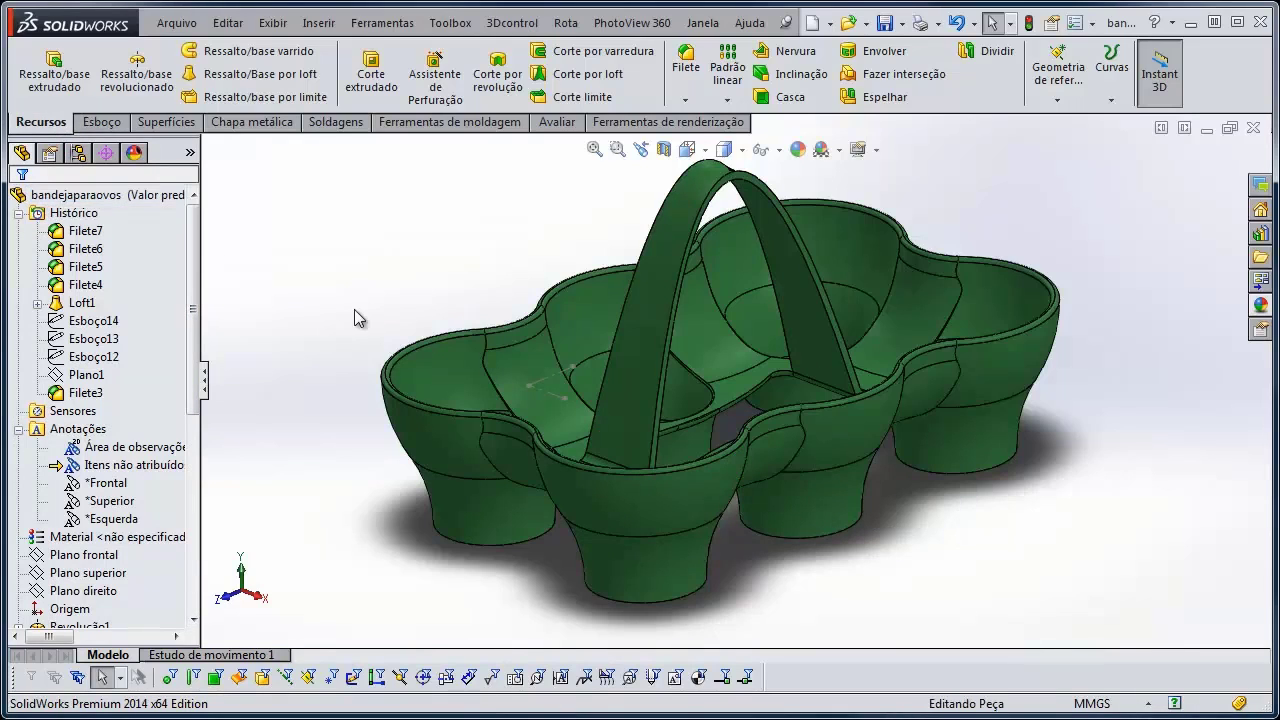
Open the tray's appearance for editing from the rendering tools and go to its colour settings
middle_drag(977, 549, 1008, 580)
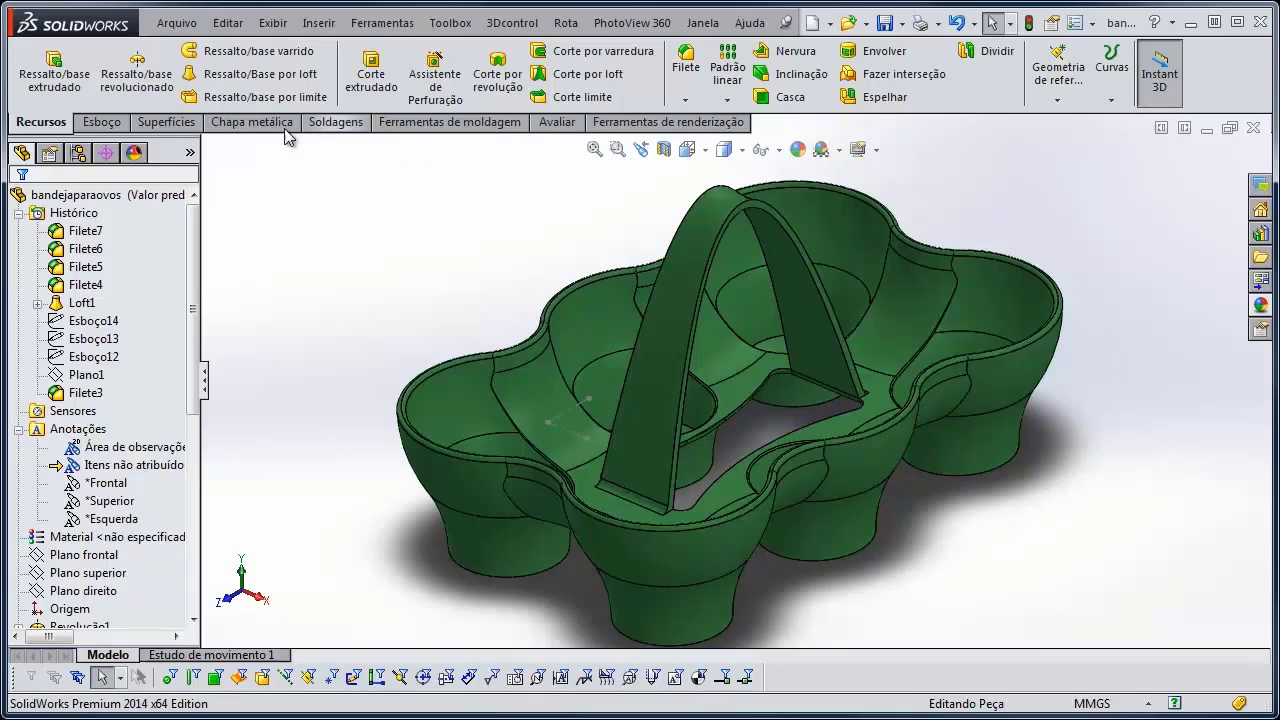
click(650, 124)
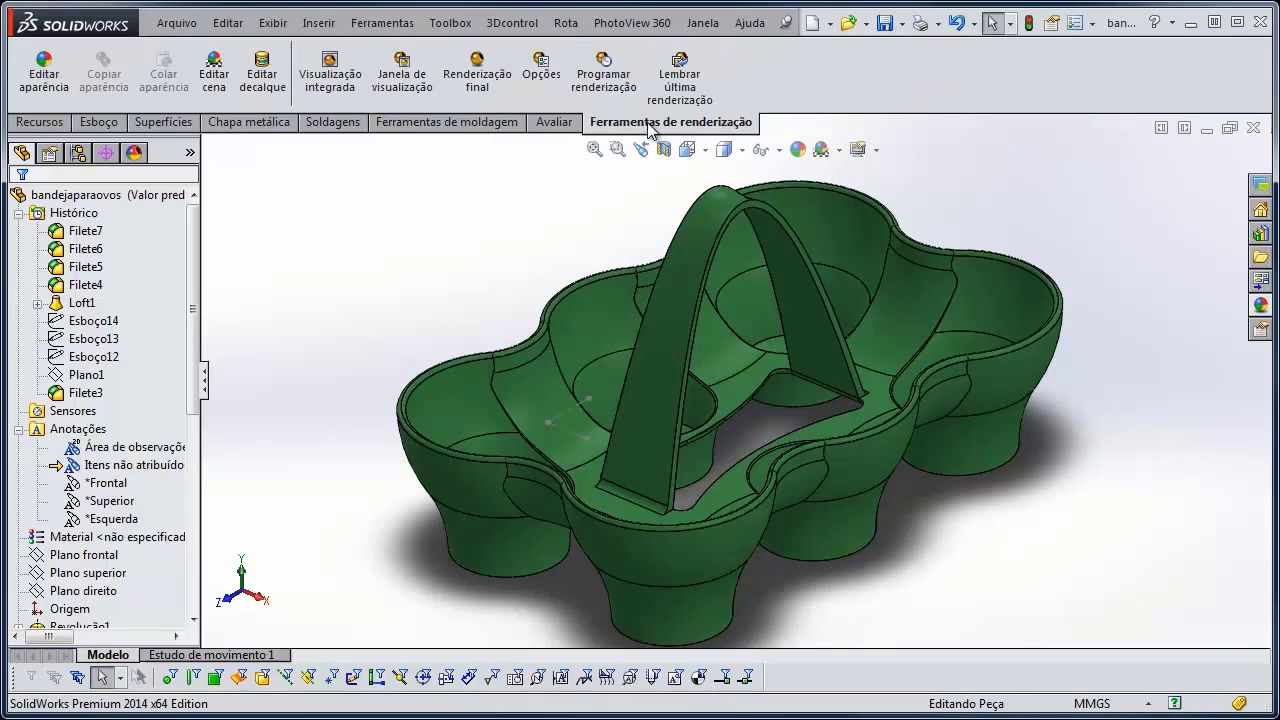
right_click(563, 123)
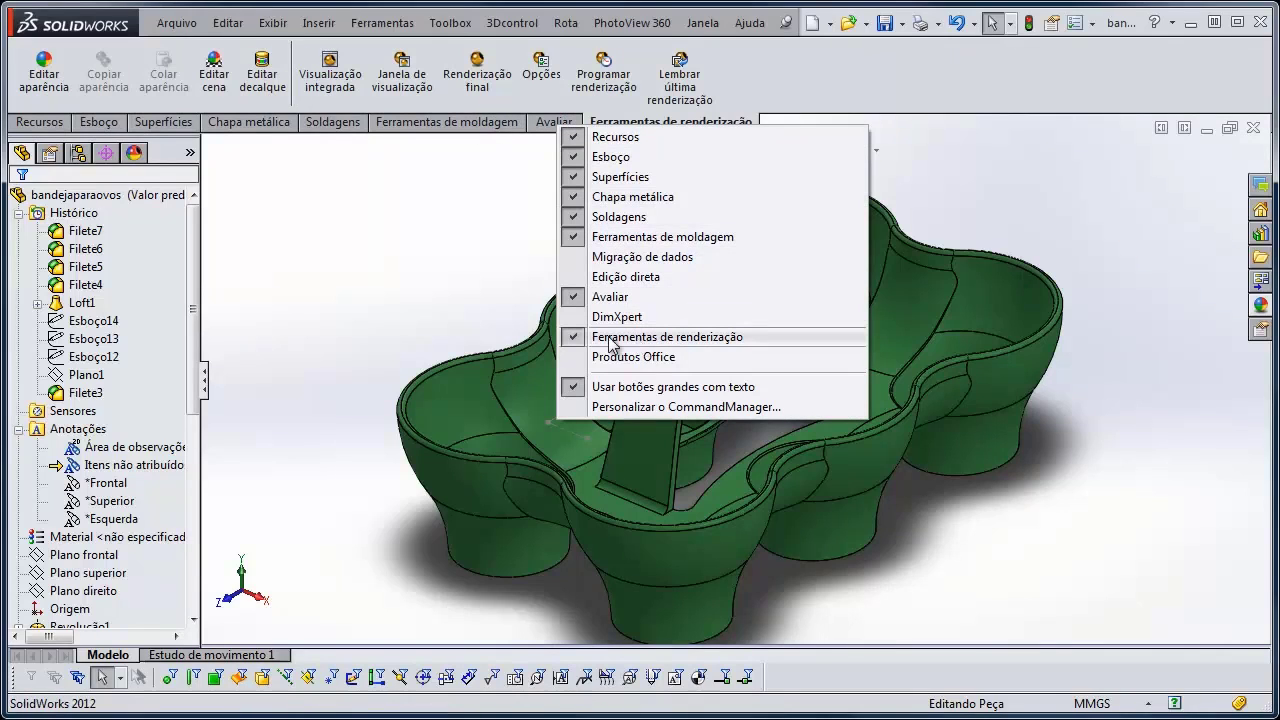
click(485, 270)
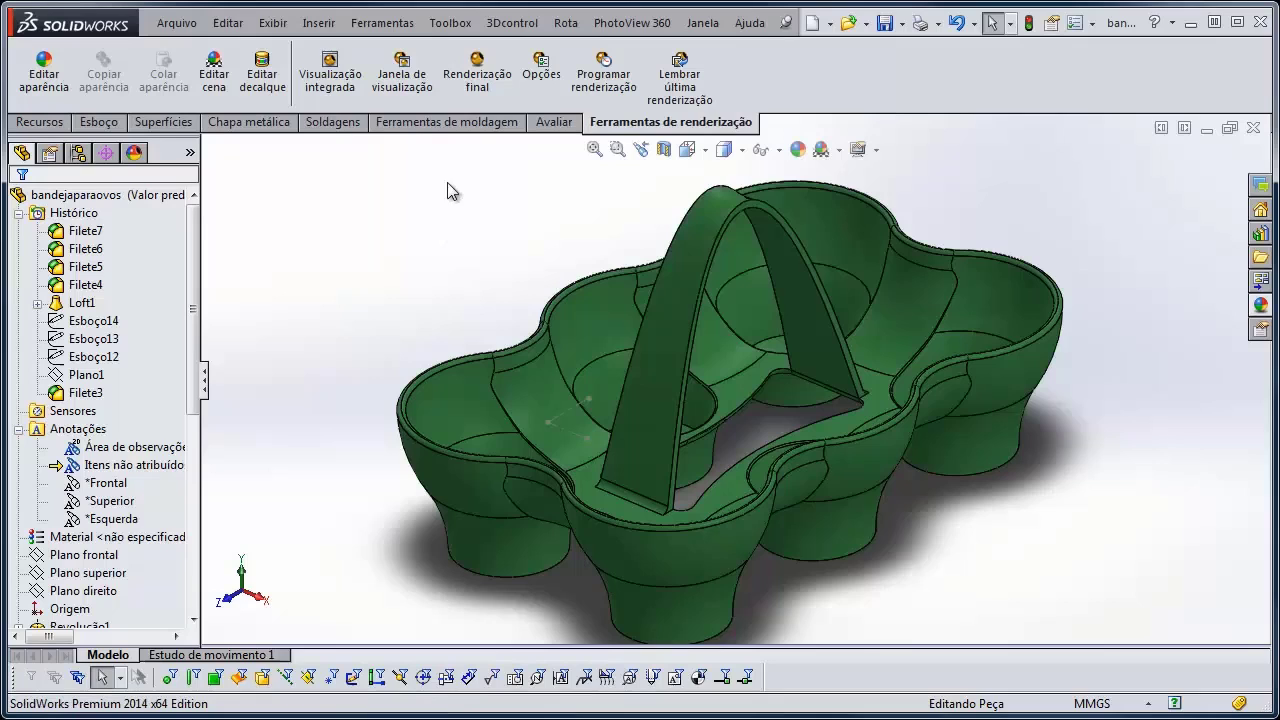
click(42, 80)
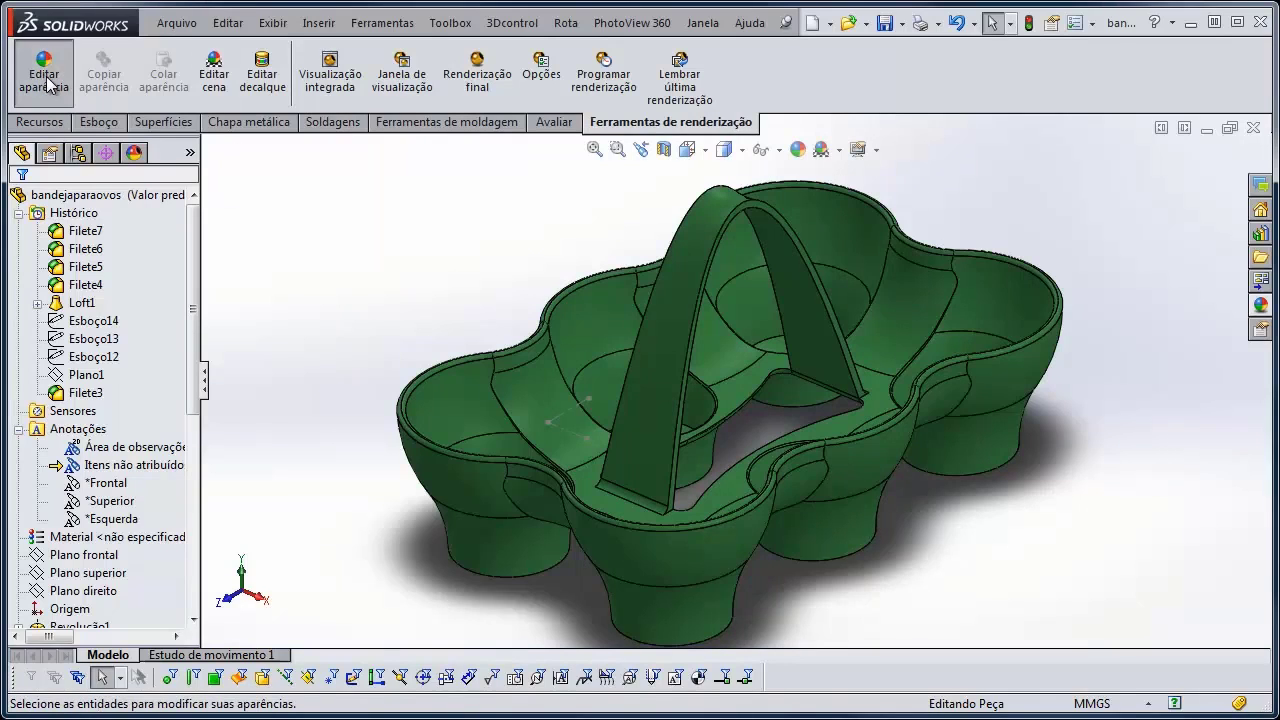
drag(192, 380, 192, 441)
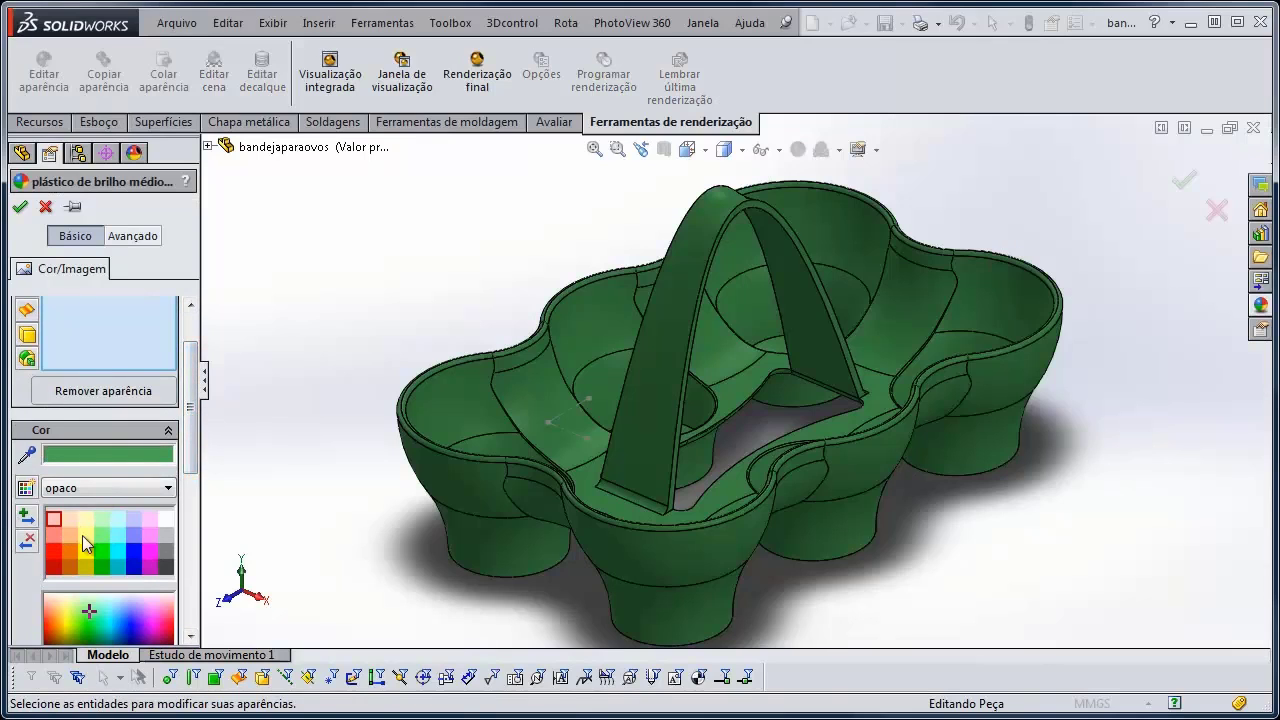
Try bright green, pale yellow and lime-green shades as the tray's colour
click(101, 535)
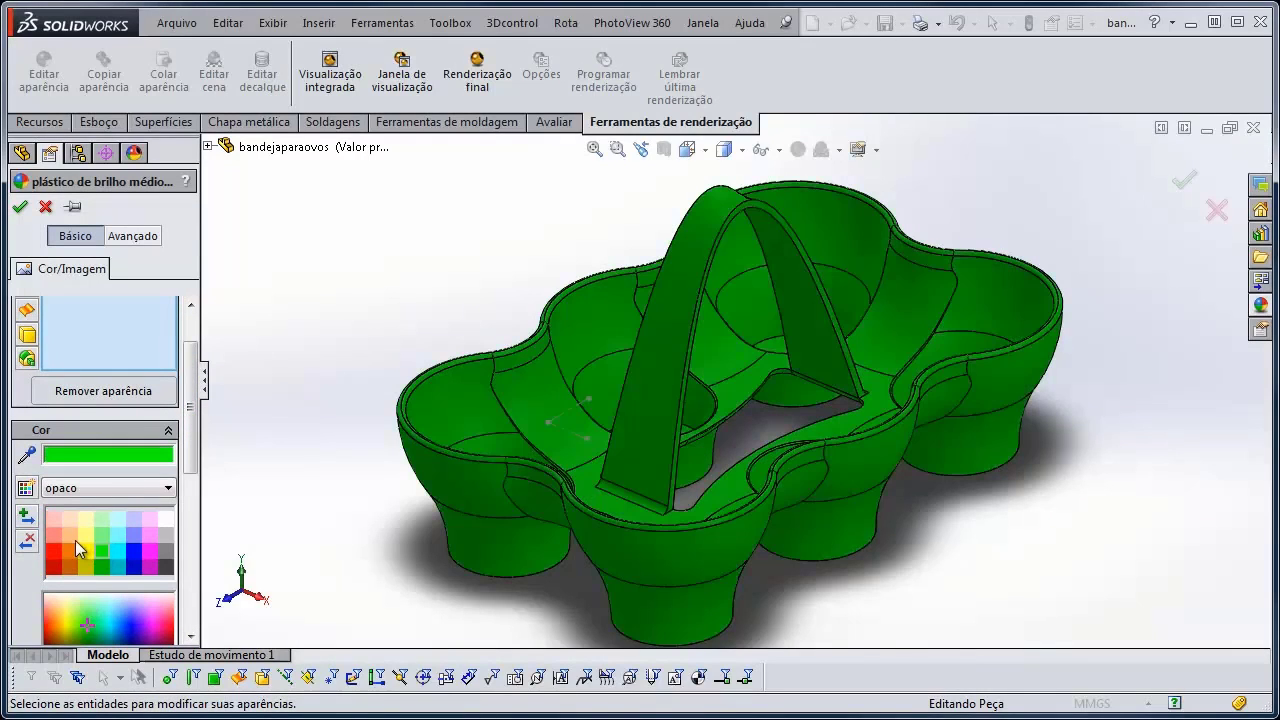
click(84, 536)
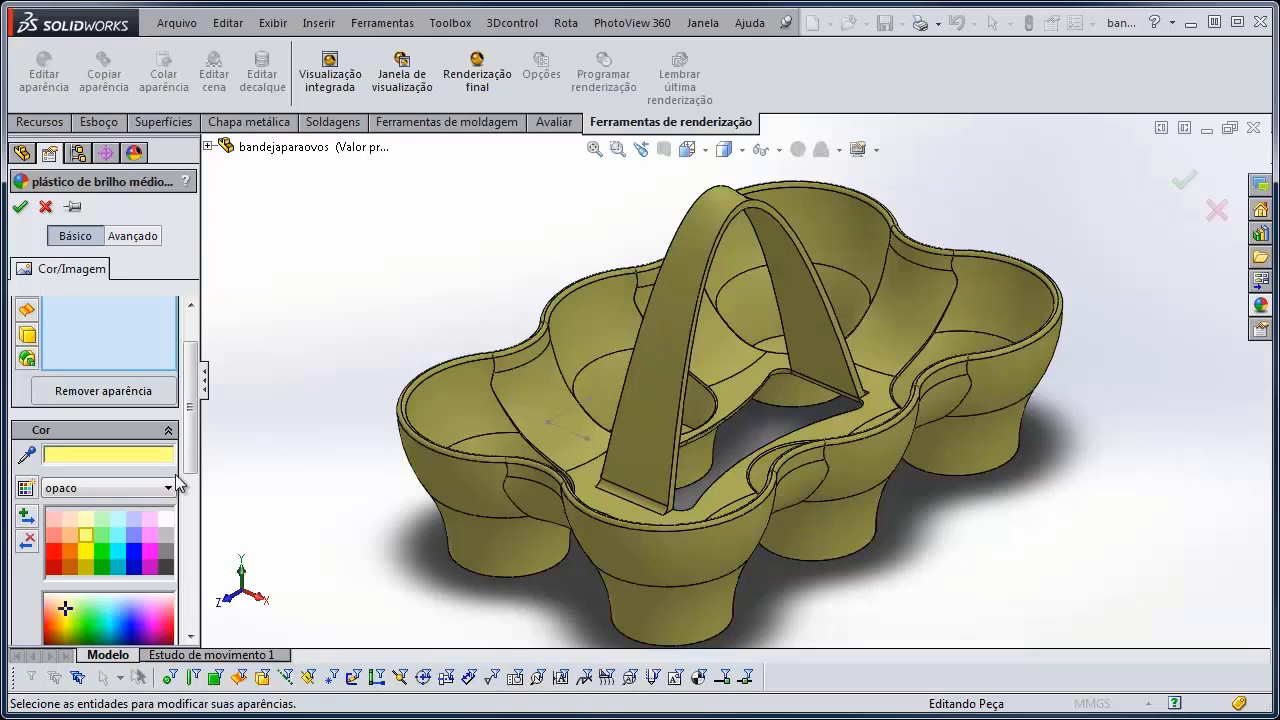
scroll(193, 472, down, 3)
click(95, 508)
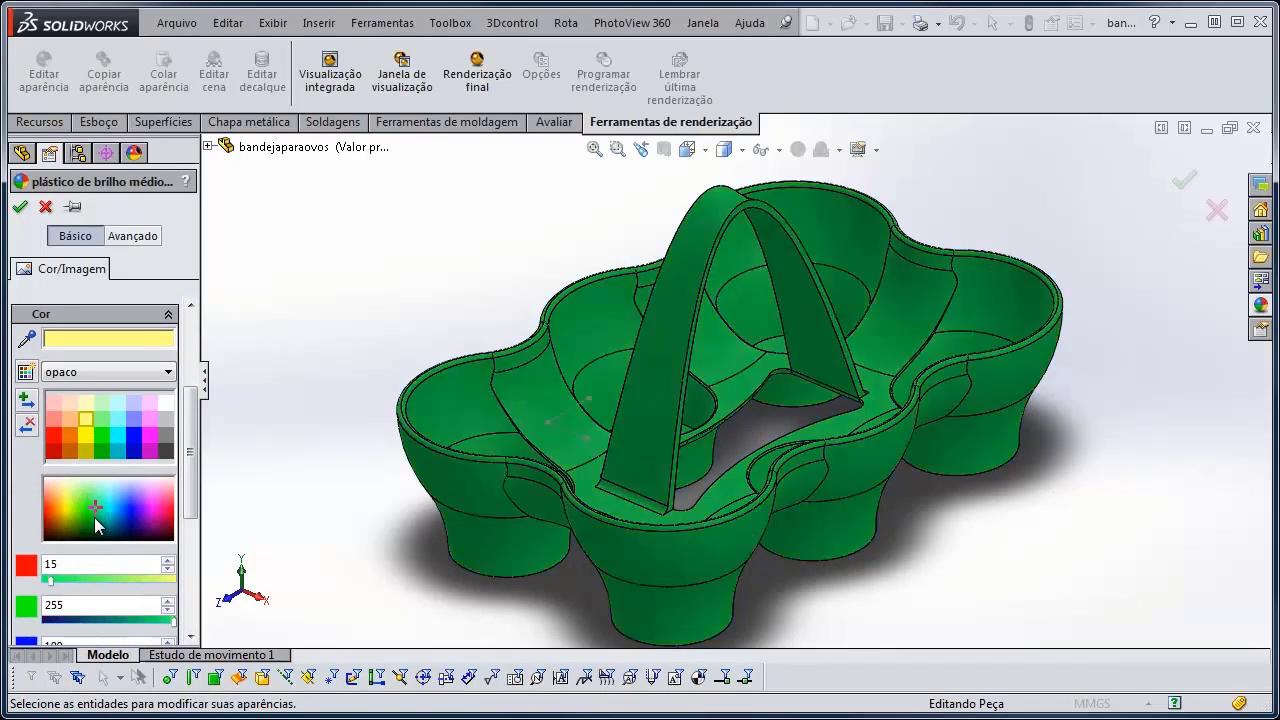
drag(97, 525, 81, 505)
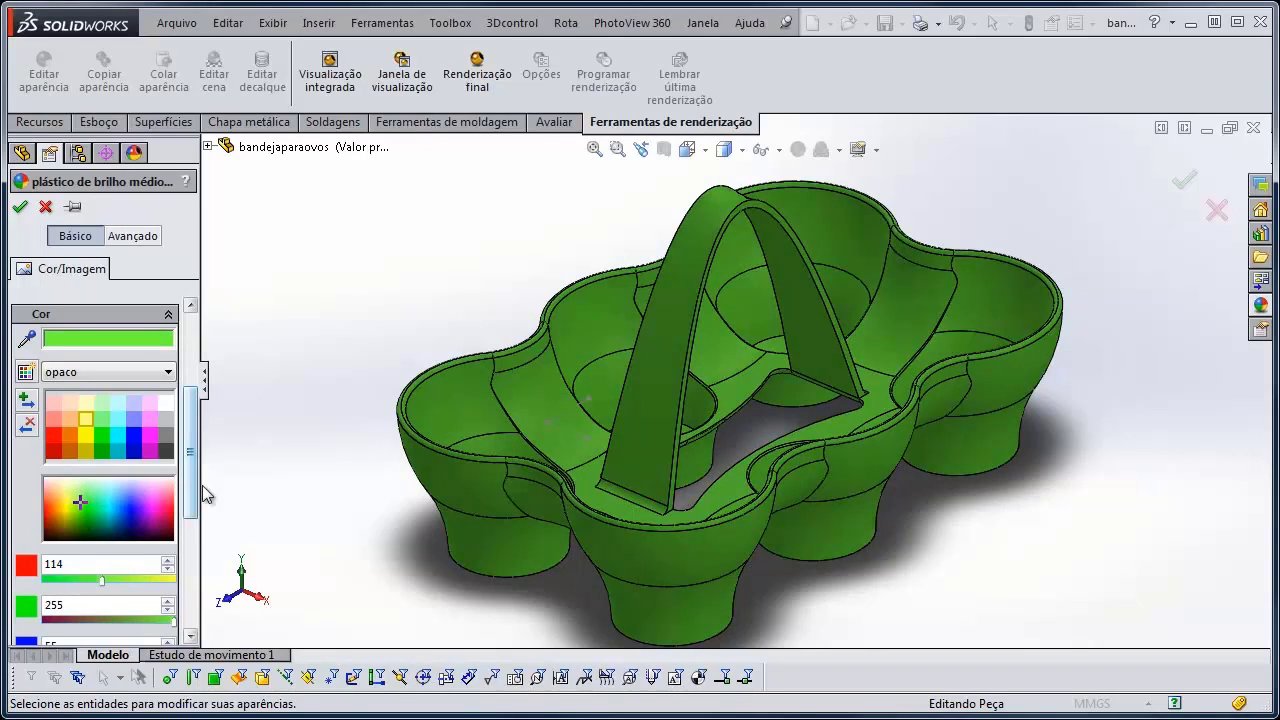
Set the tray's appearance colour to RGB 196, 255, 143 and accept the appearance change
scroll(192, 486, down, 3)
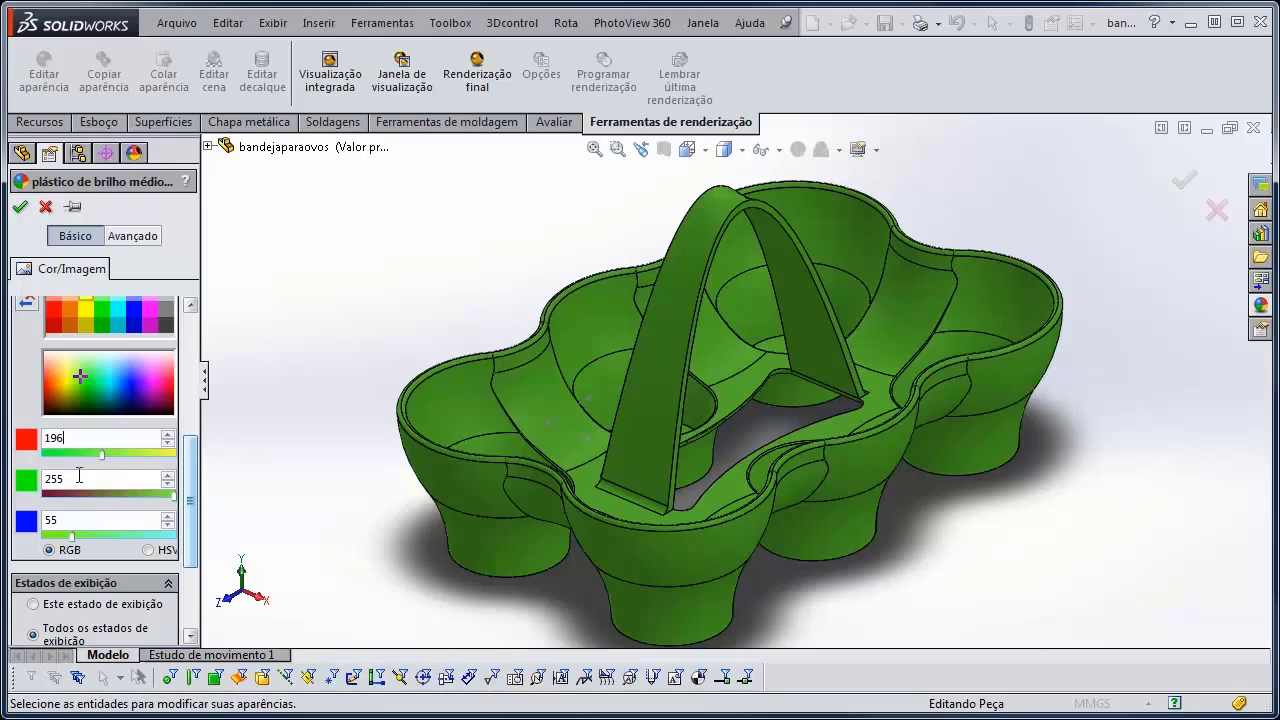
click(79, 478)
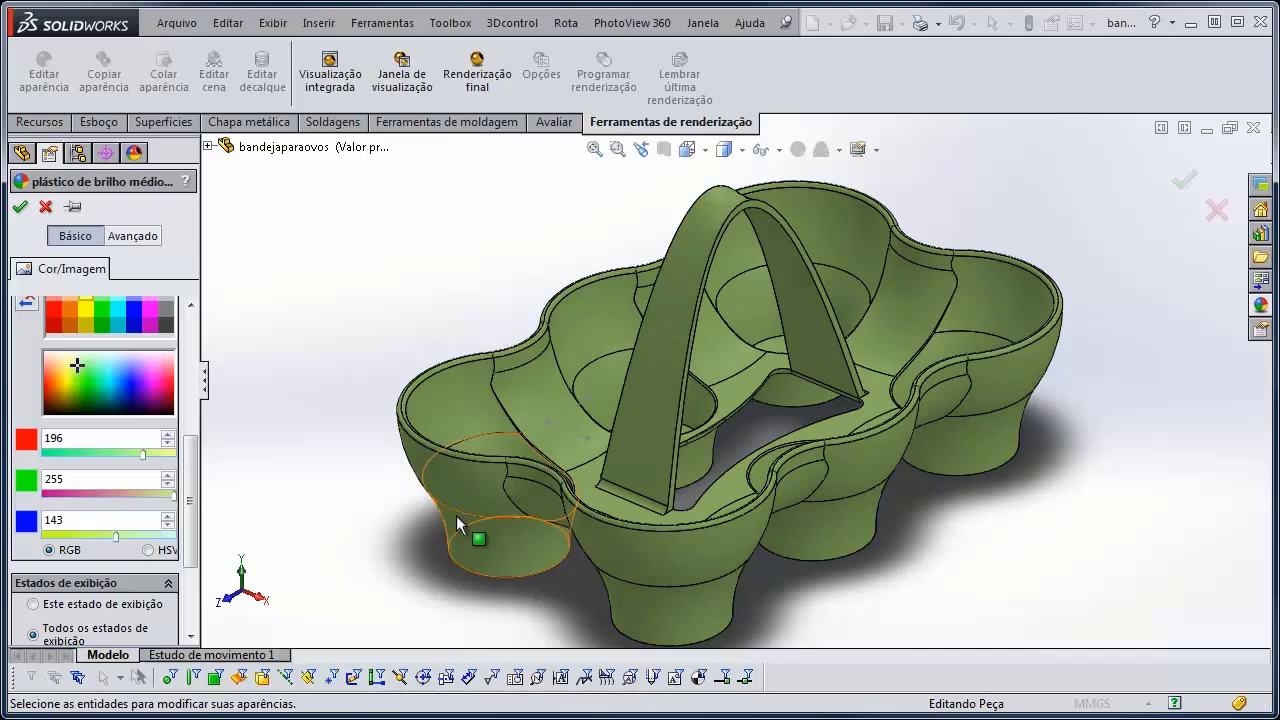
mouse_move(766, 537)
middle_down()
mouse_move(713, 490)
mouse_move(749, 522)
mouse_move(740, 505)
mouse_move(740, 524)
middle_up()
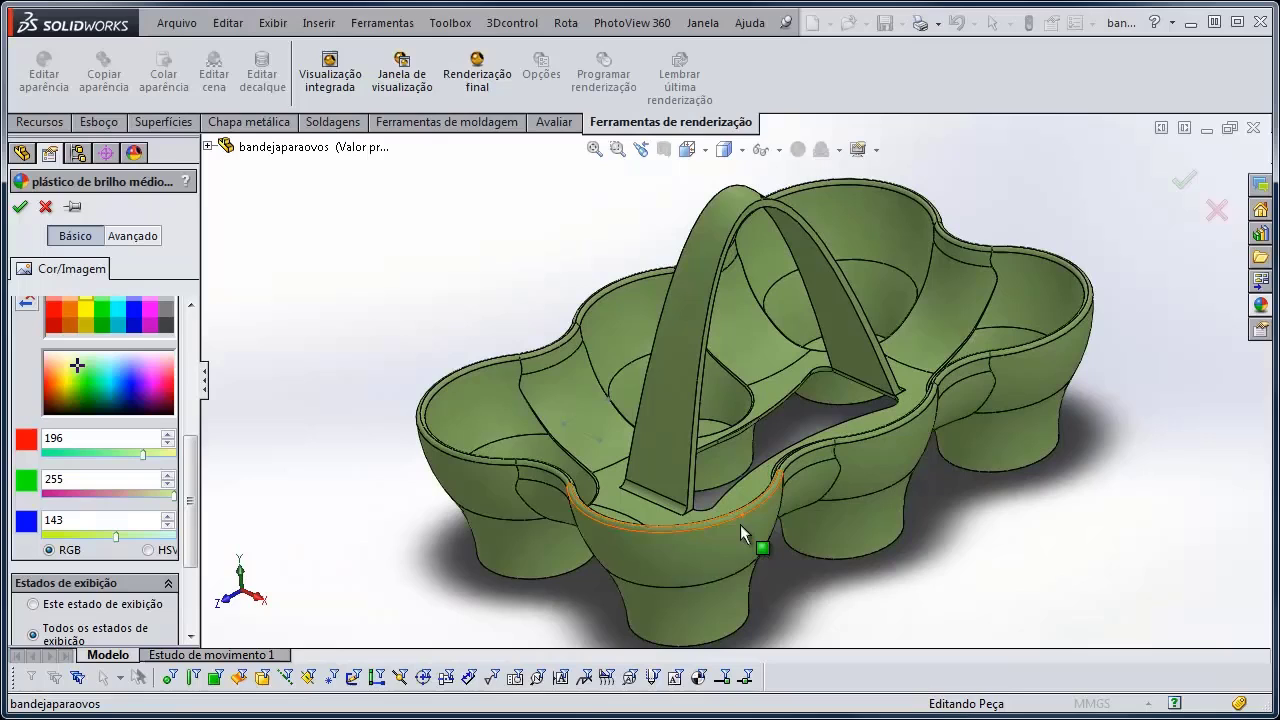
click(20, 206)
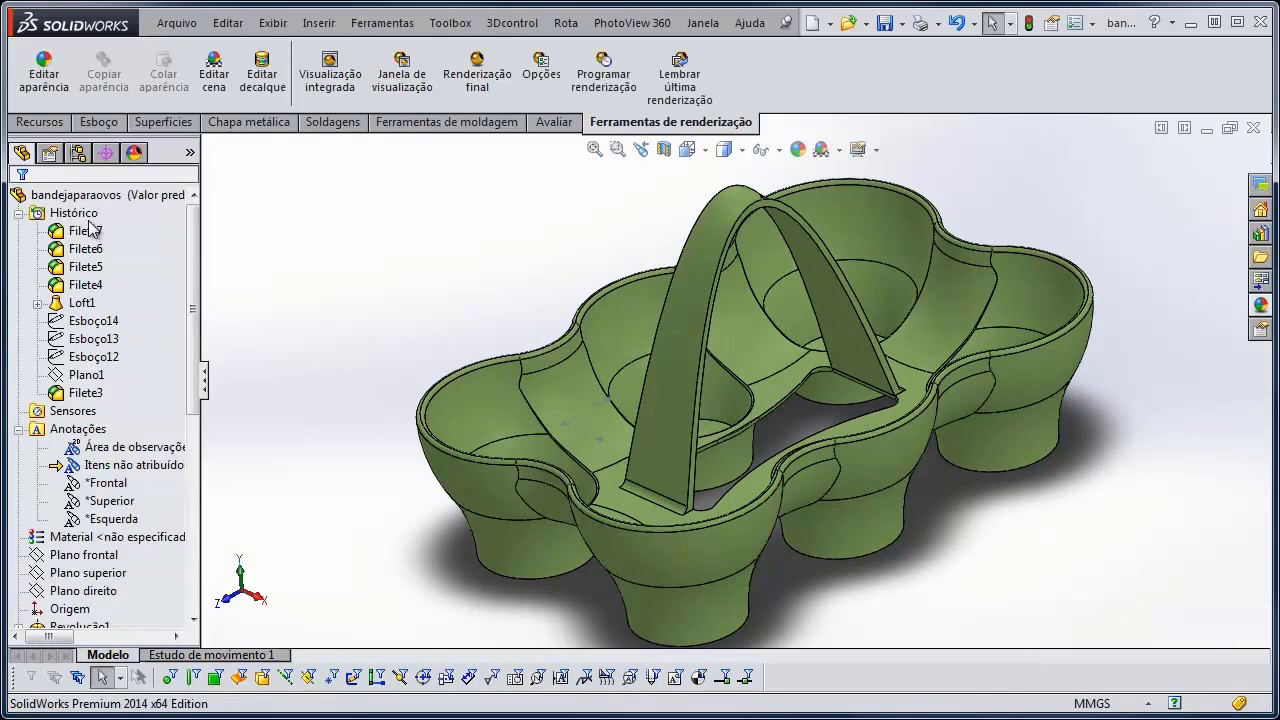
Switch the model display to shaded without edges (Sombreado) and turn the tray to an angled view for rendering
click(707, 154)
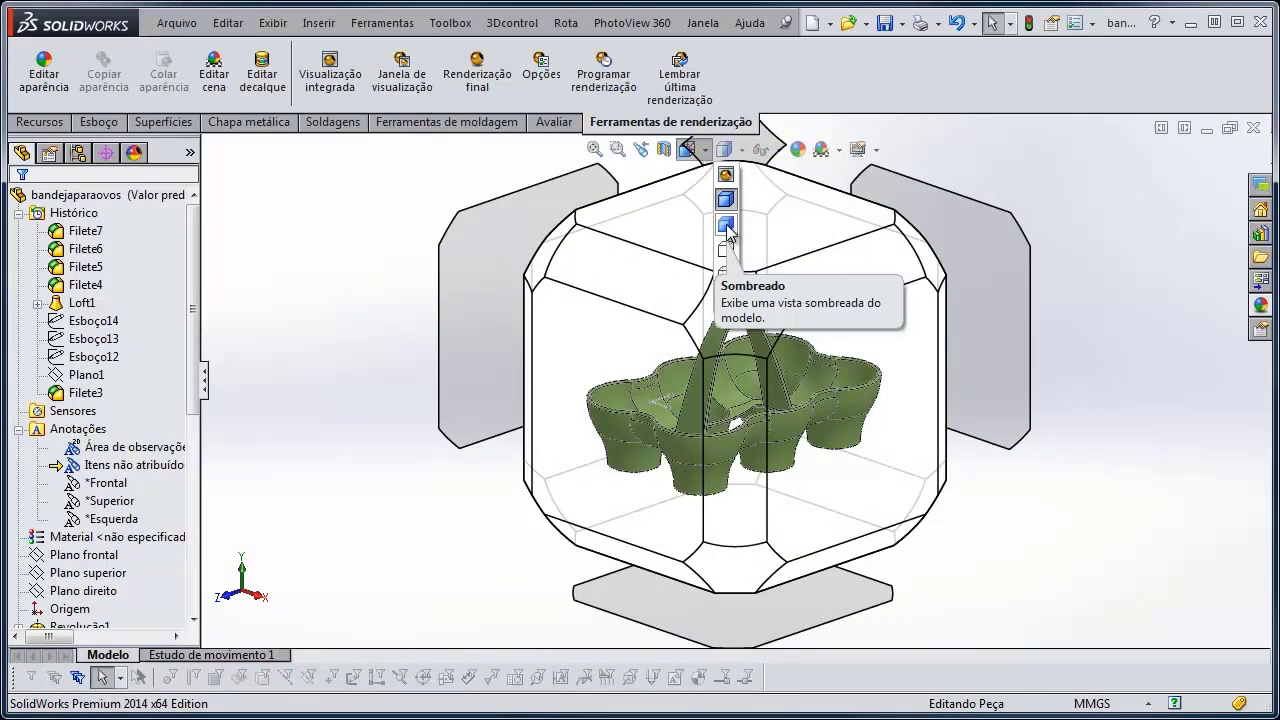
click(729, 232)
mouse_move(948, 594)
middle_down()
mouse_move(984, 600)
mouse_move(940, 597)
mouse_move(951, 597)
middle_up()
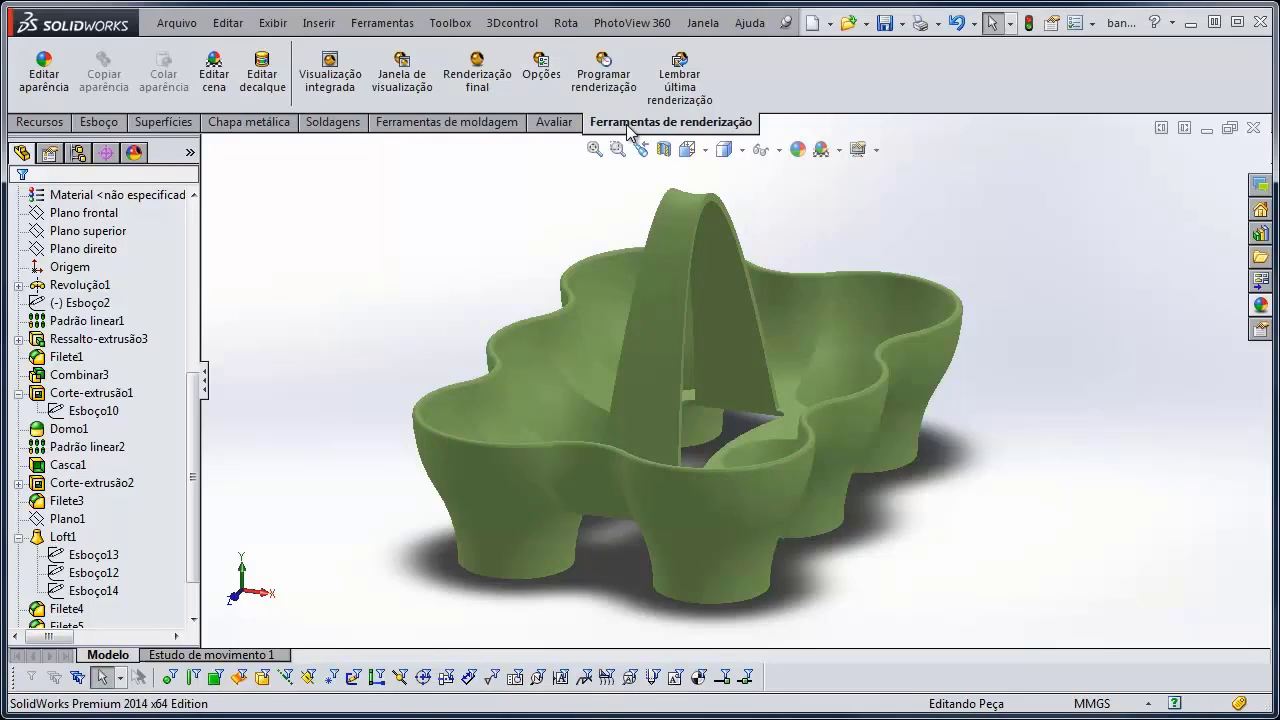
Open the PhotoView 360 options and set the preview render quality to Melhor
click(540, 66)
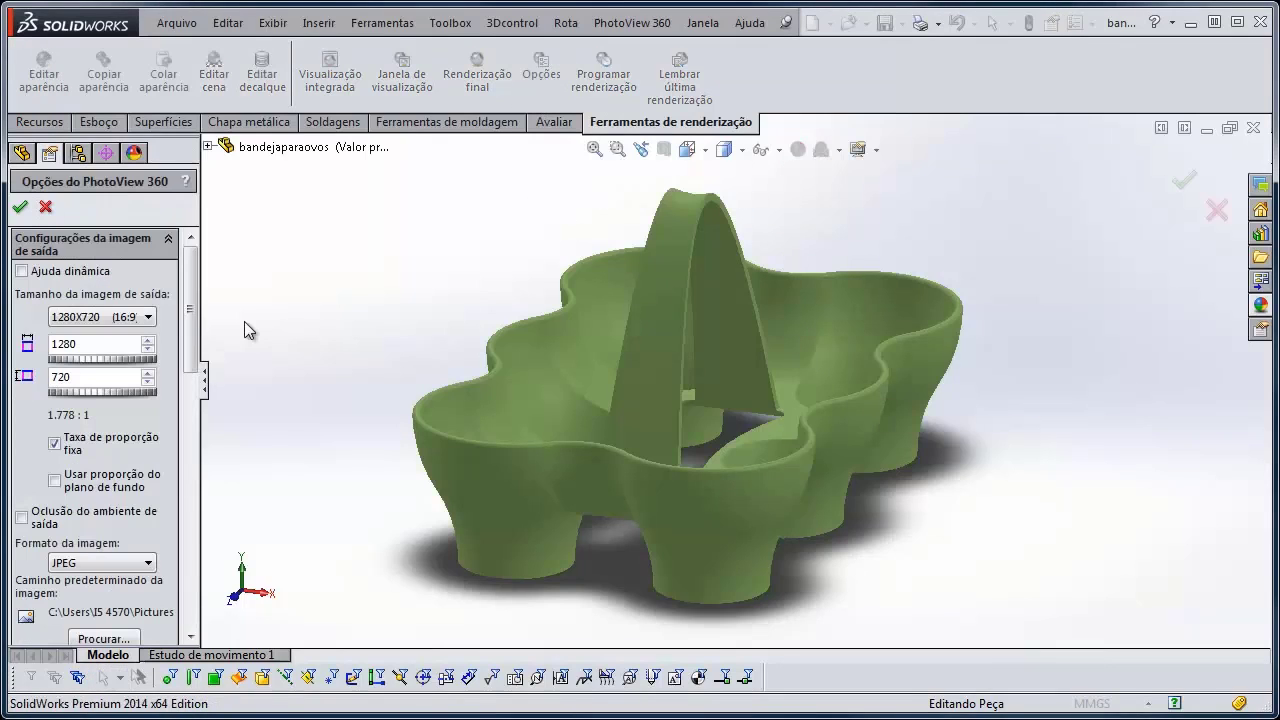
drag(193, 280, 194, 561)
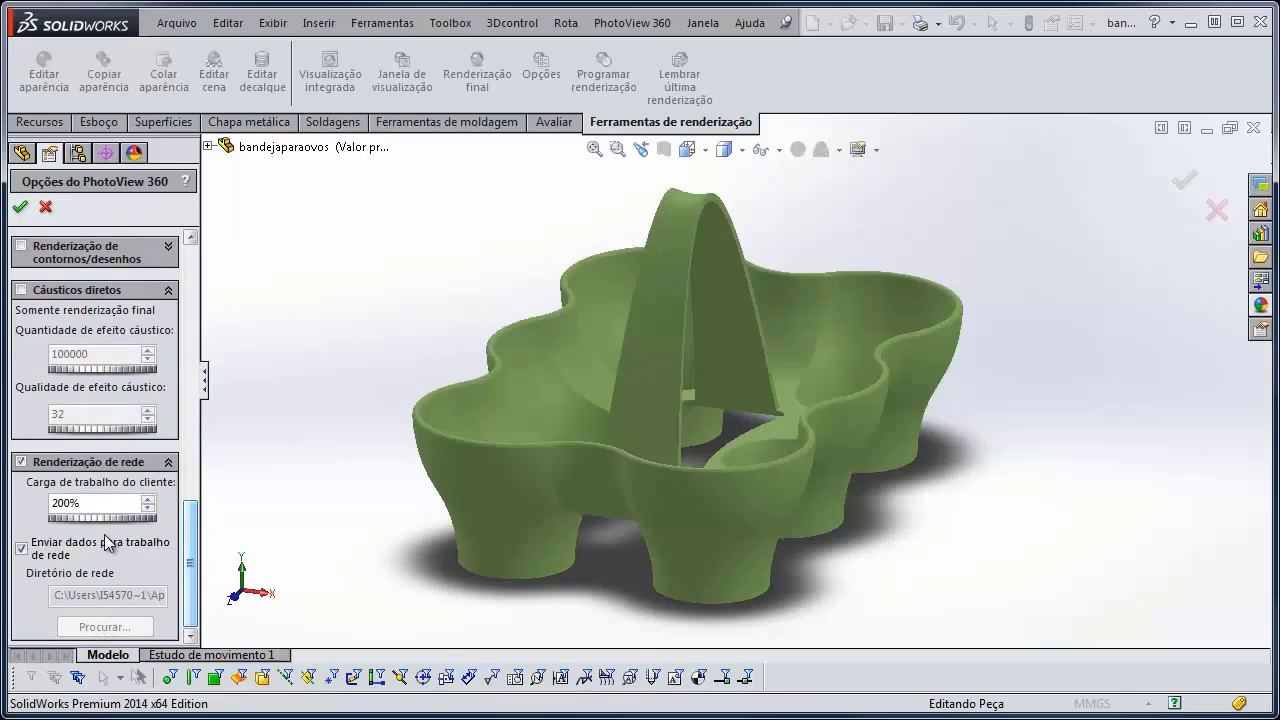
scroll(198, 565, up, 1)
drag(197, 563, 186, 412)
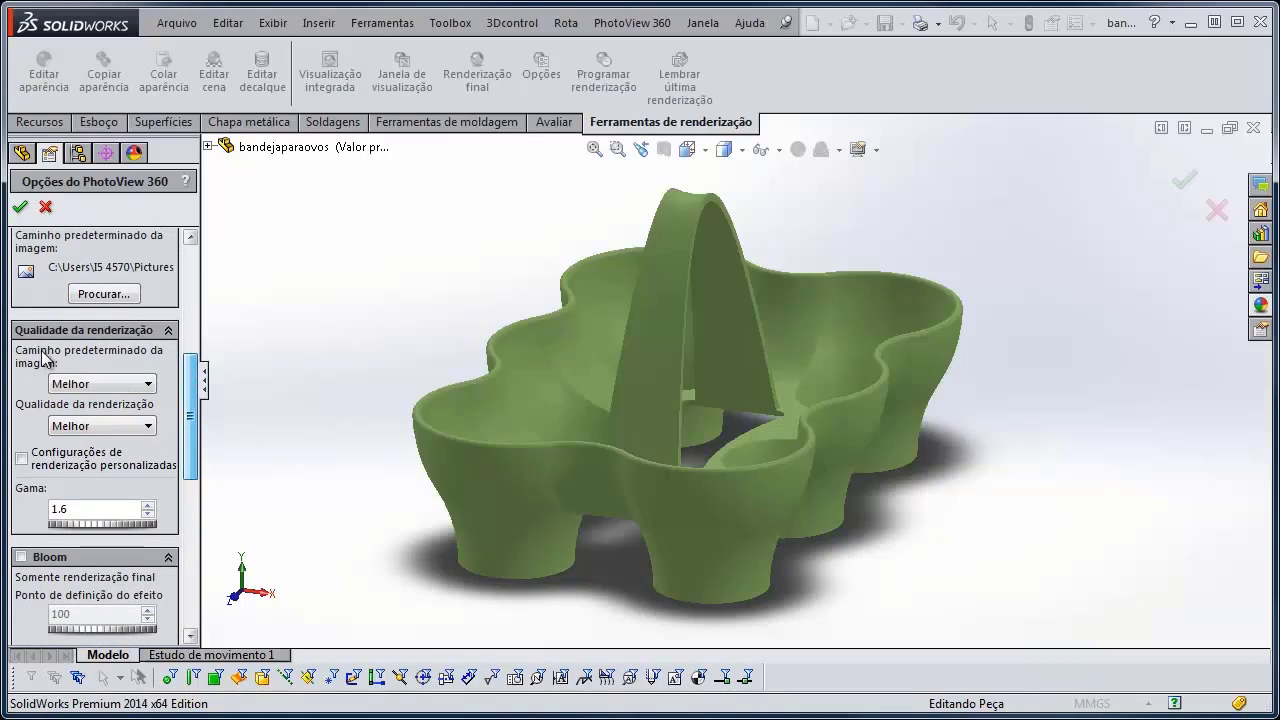
click(113, 387)
click(71, 399)
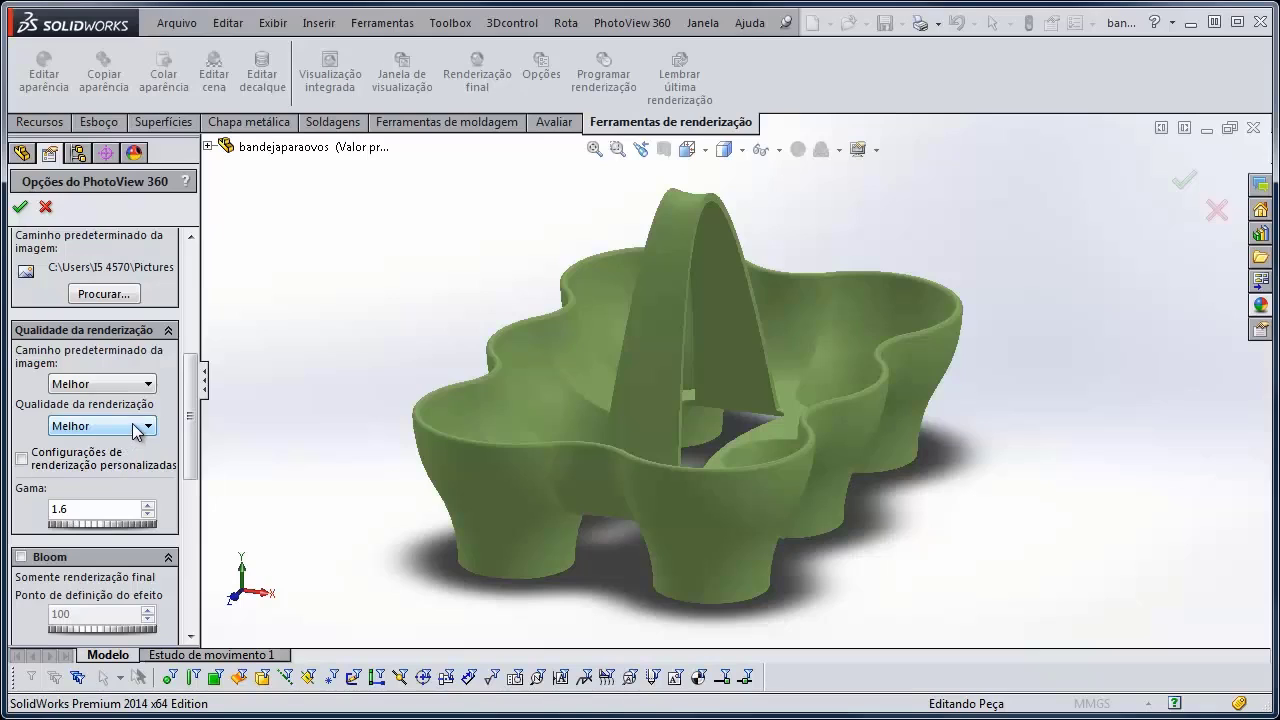
Choose JPEG as the output image format and 1280x720 (16:9) as the image size, and accept the PhotoView 360 options
drag(188, 413, 187, 368)
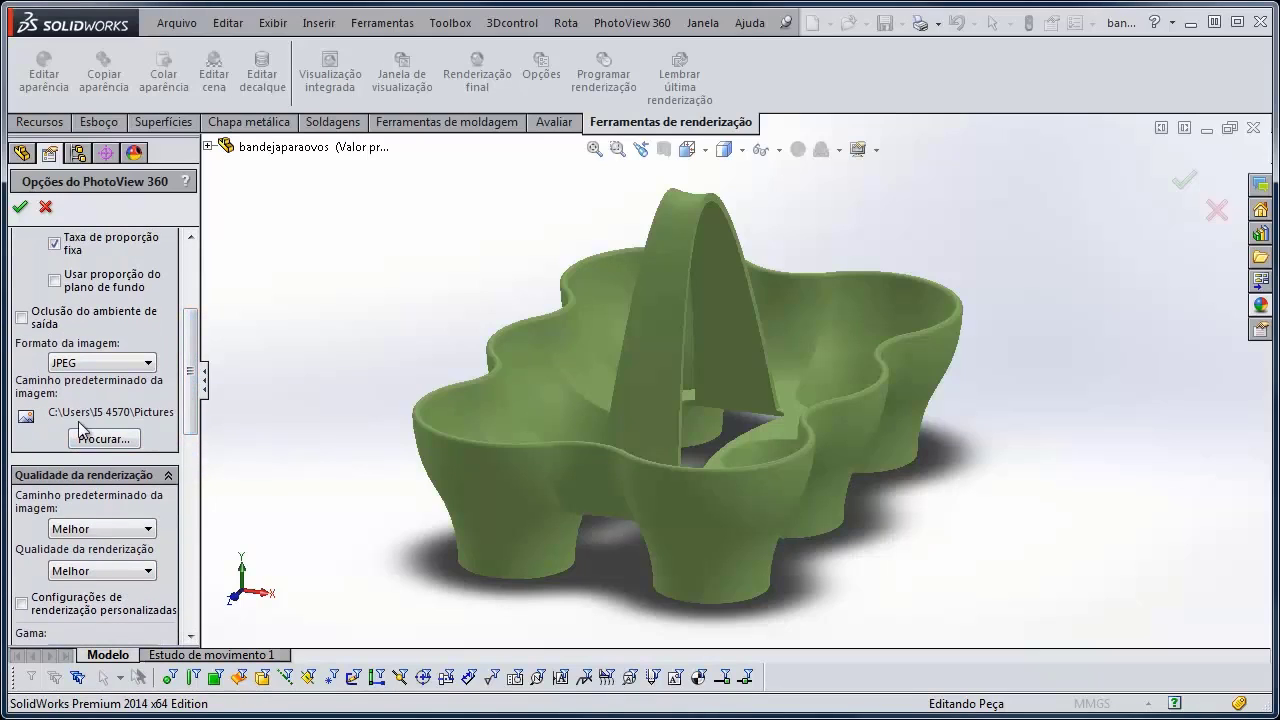
click(140, 364)
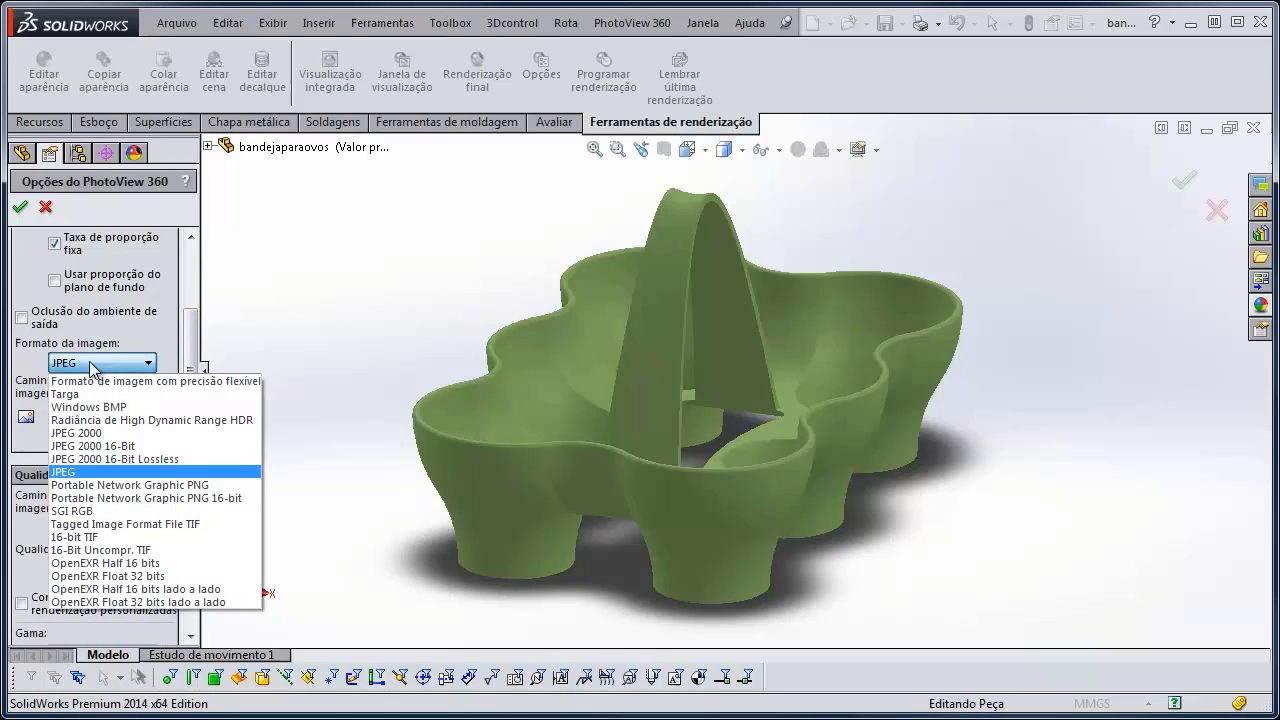
click(68, 476)
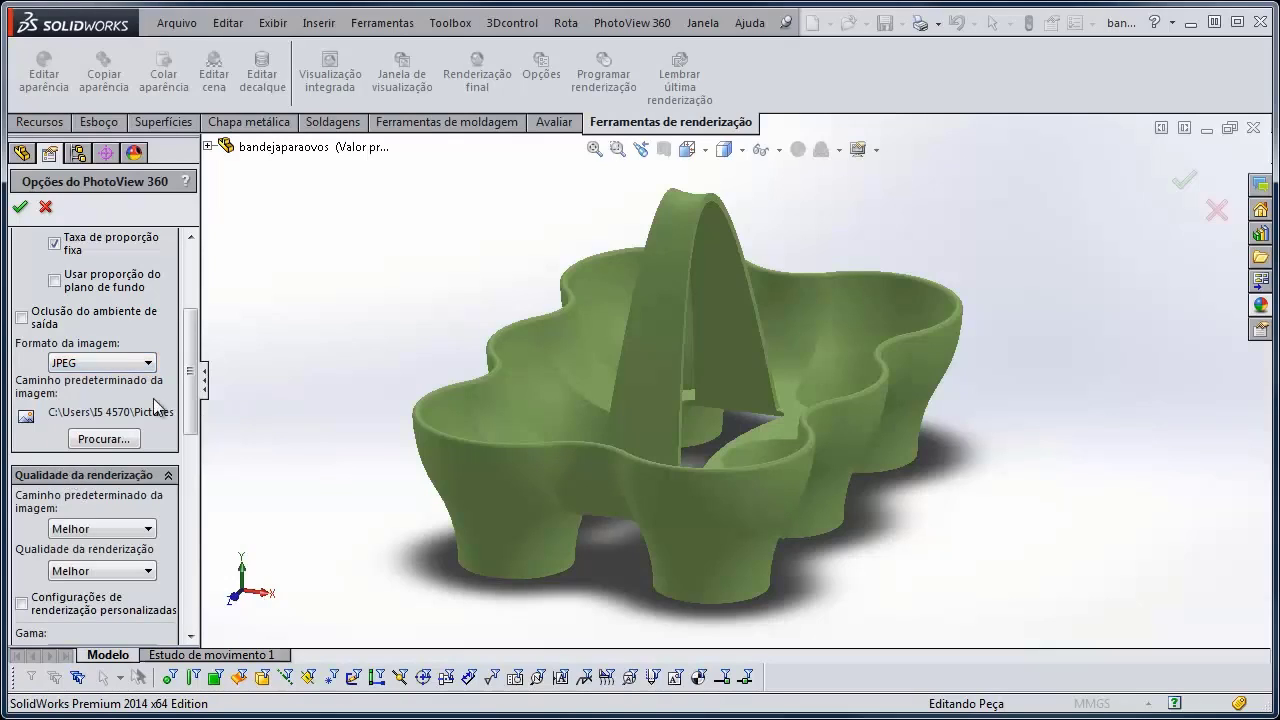
drag(190, 382, 189, 316)
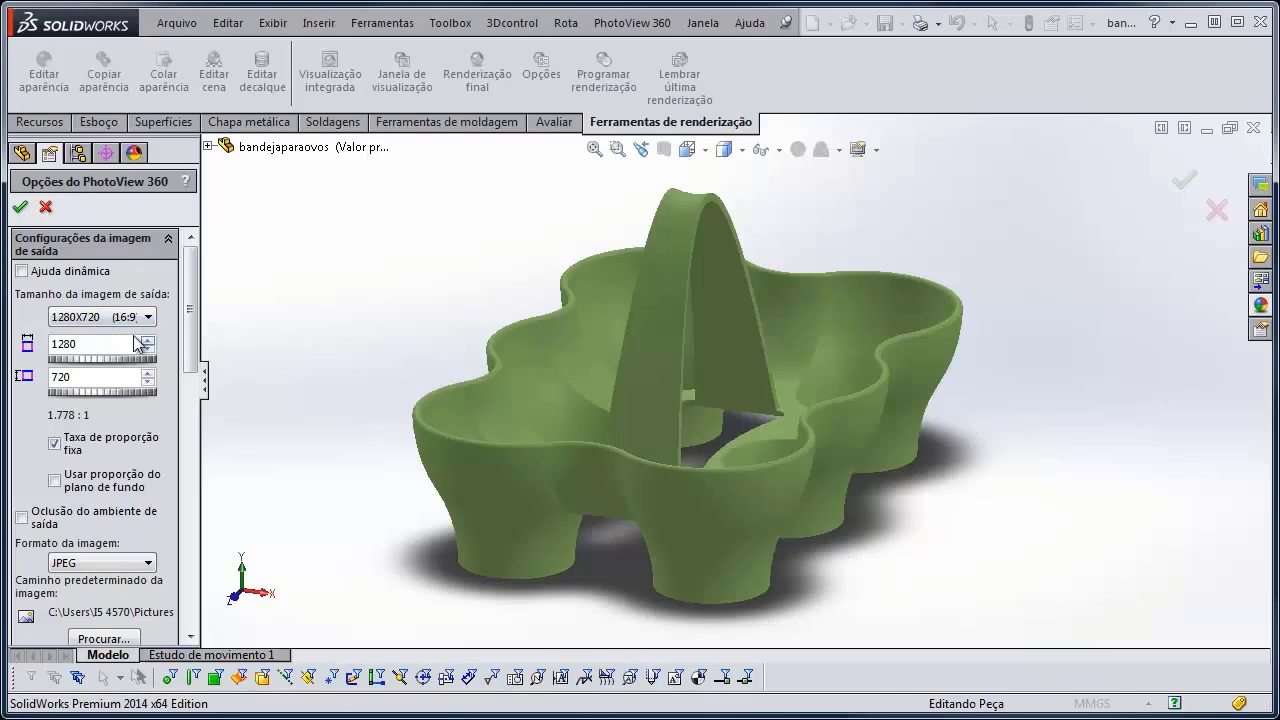
click(128, 318)
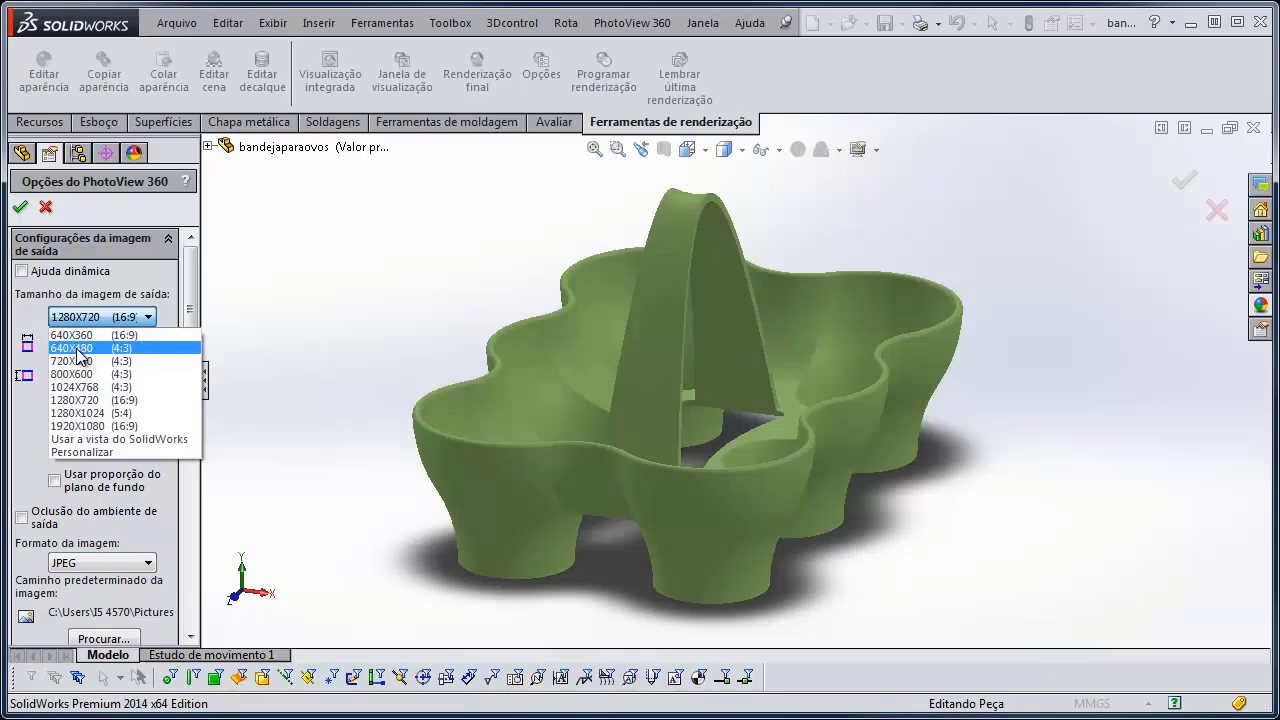
click(77, 401)
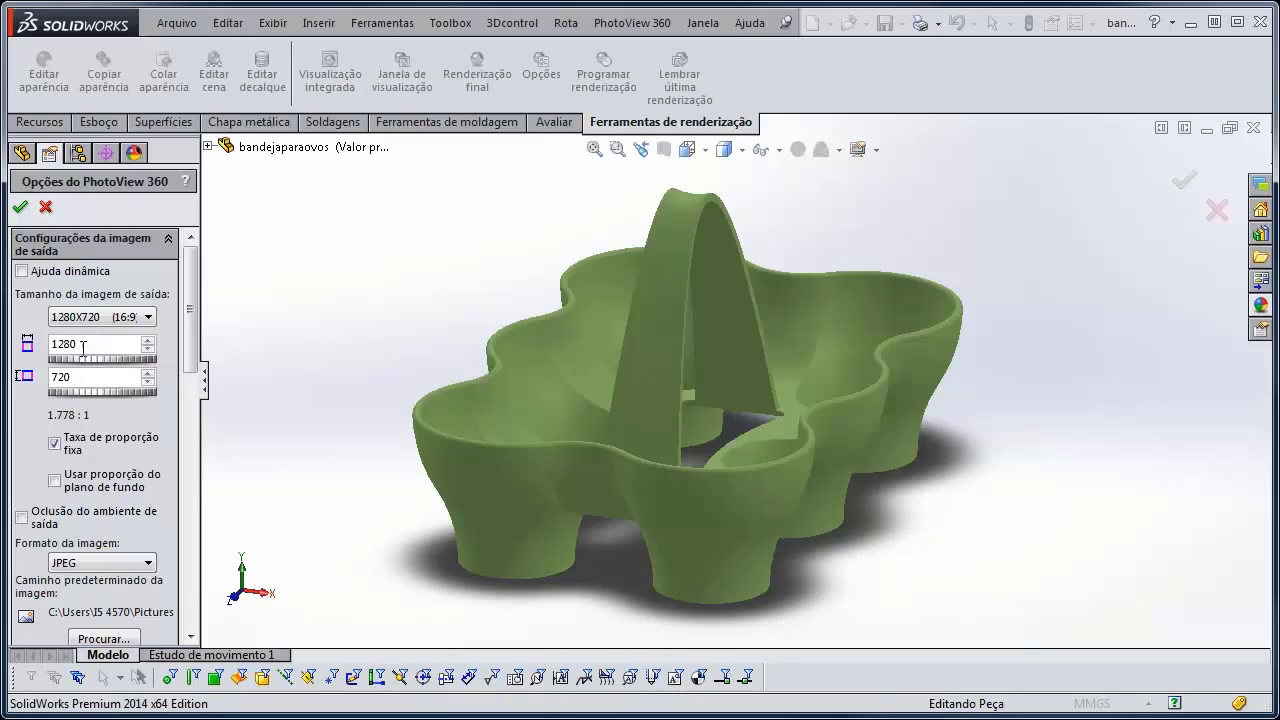
click(21, 210)
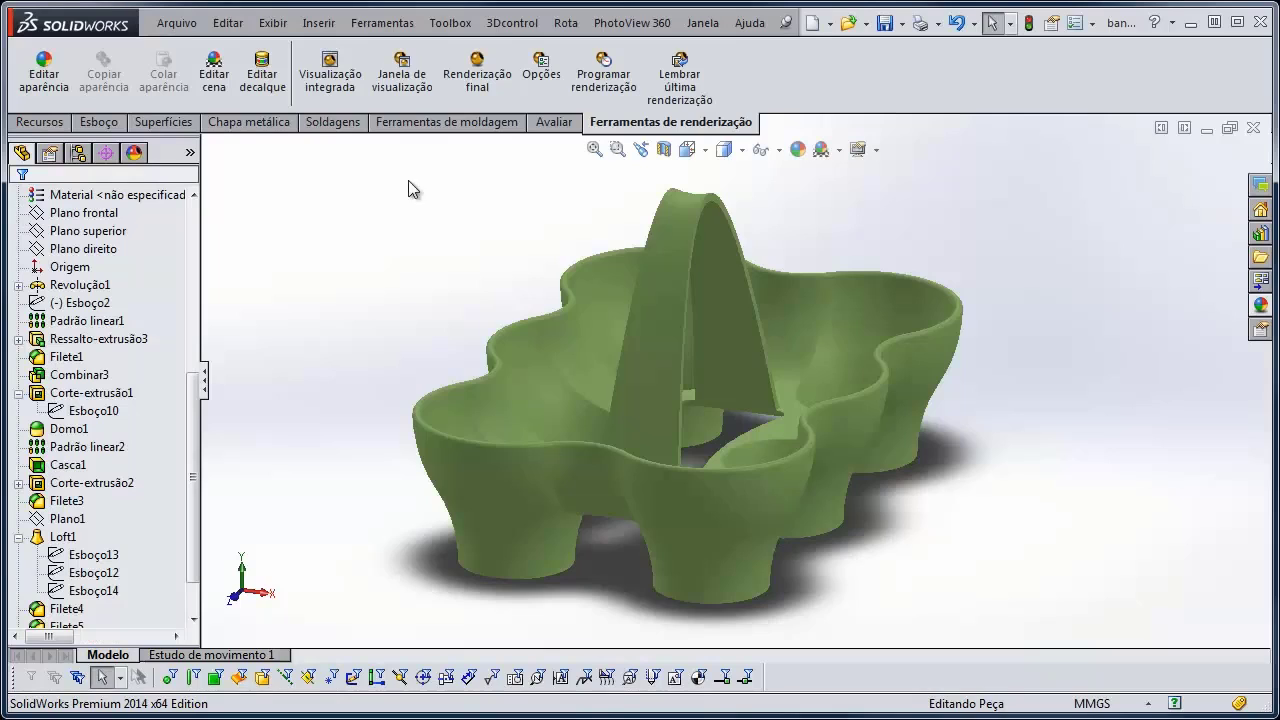
Run the final render of the tray and open the image save dialog, closing it without saving
click(487, 79)
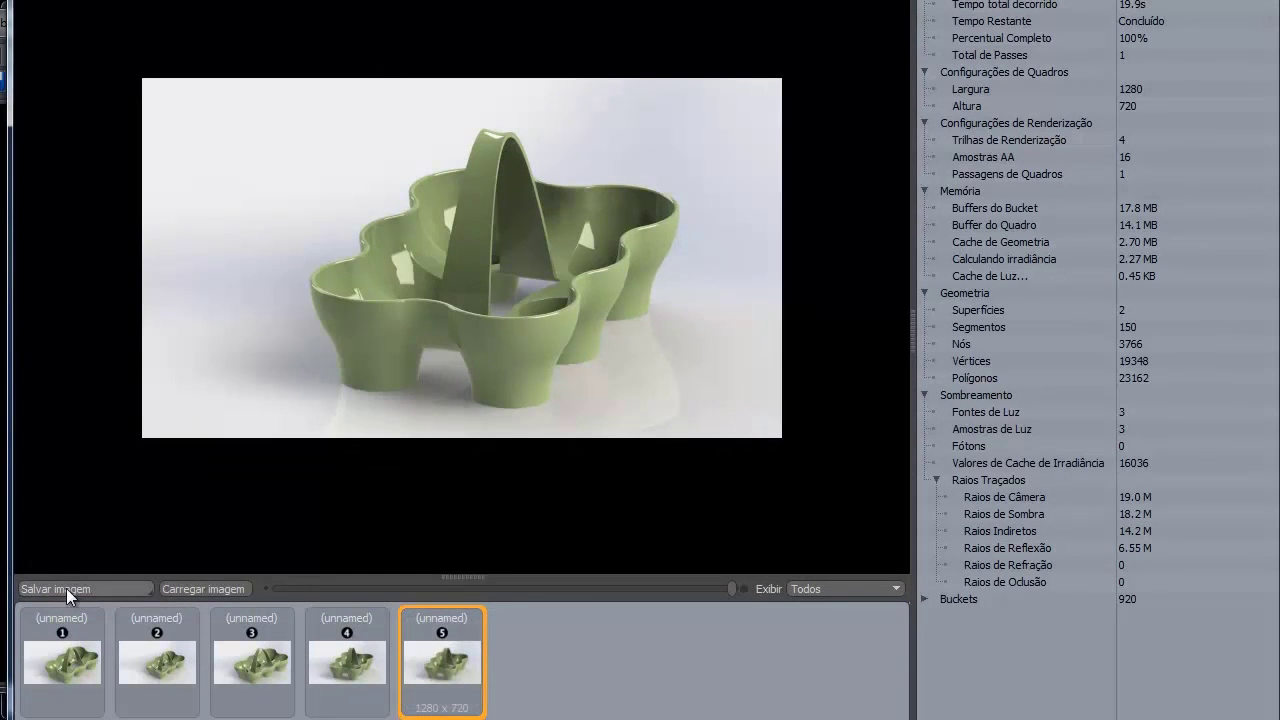
click(60, 587)
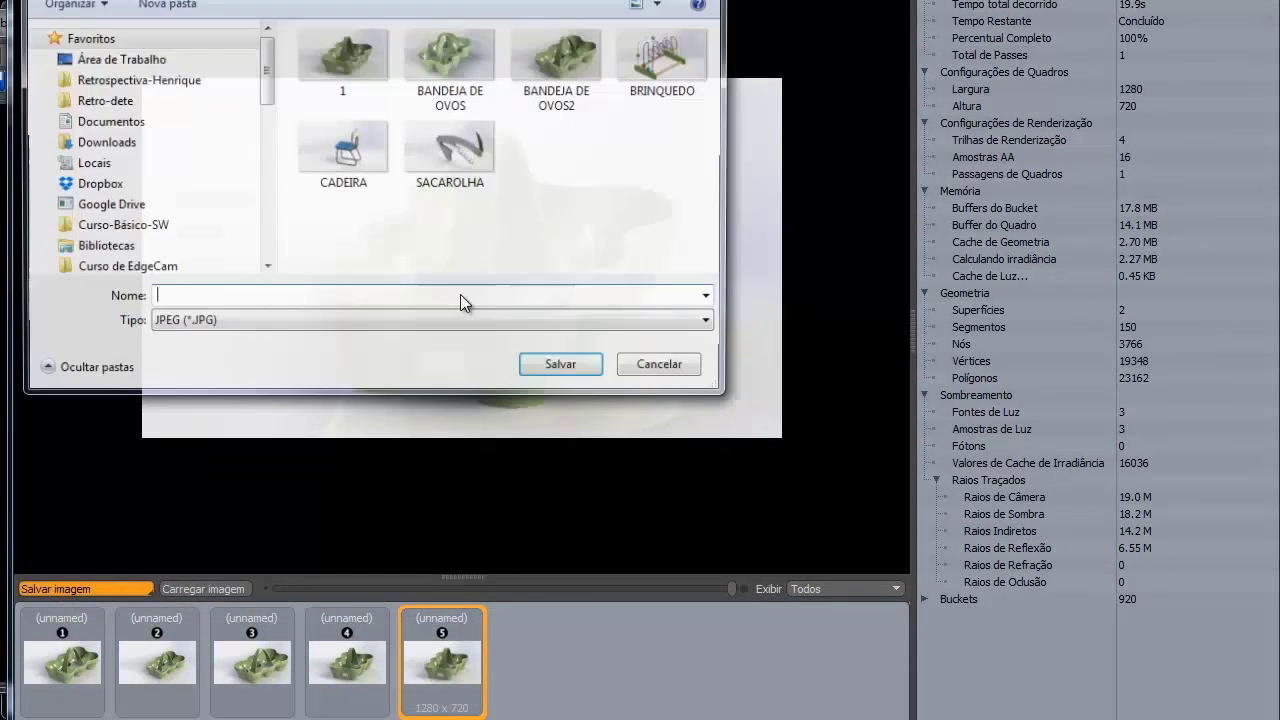
click(662, 368)
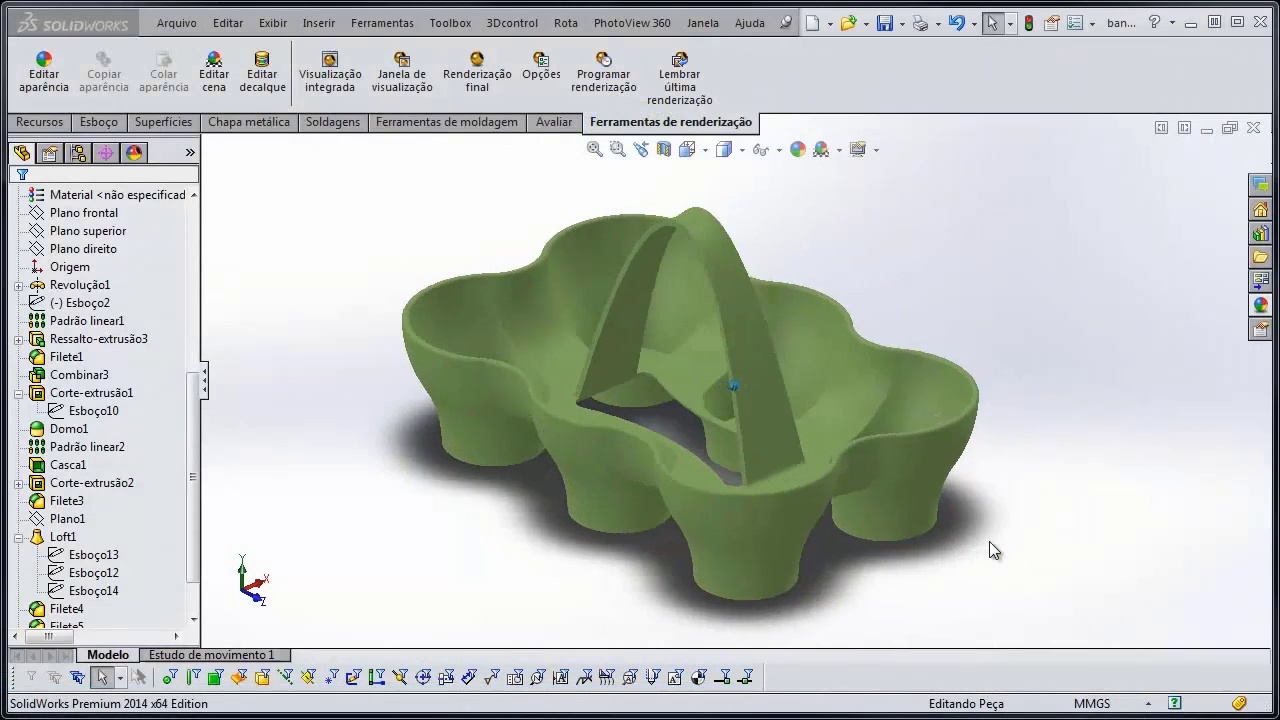
Examine the finished tray from several sides and from above, and review its features in the feature tree
key(Left)
key(Left)
key(Left)
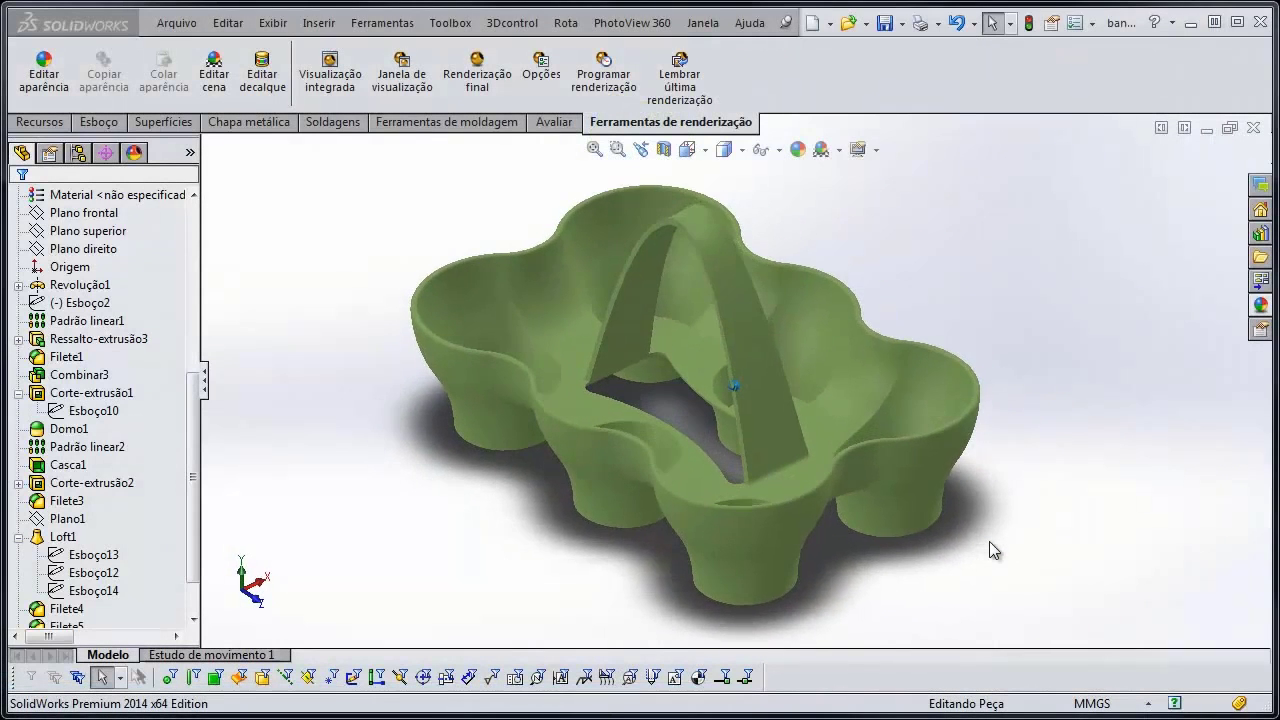
key(Left)
key(Left)
key(Left)
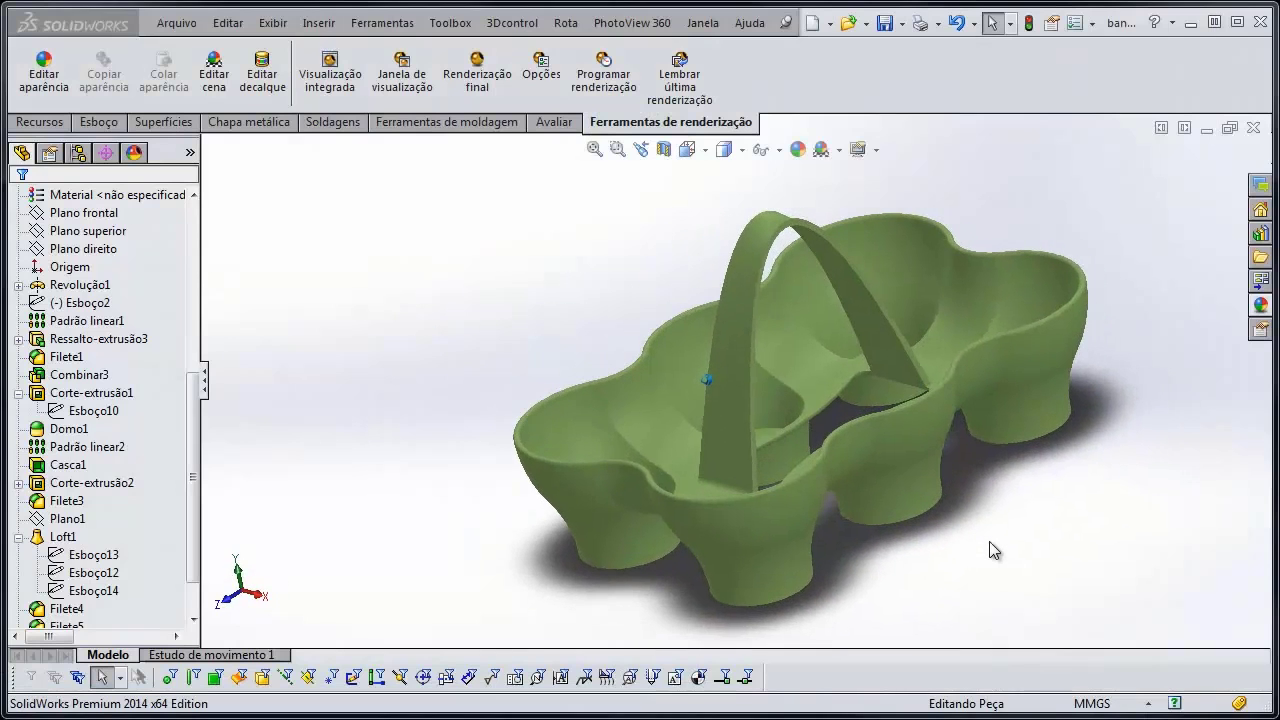
key(Left)
key(Left)
key(Left)
key(Left)
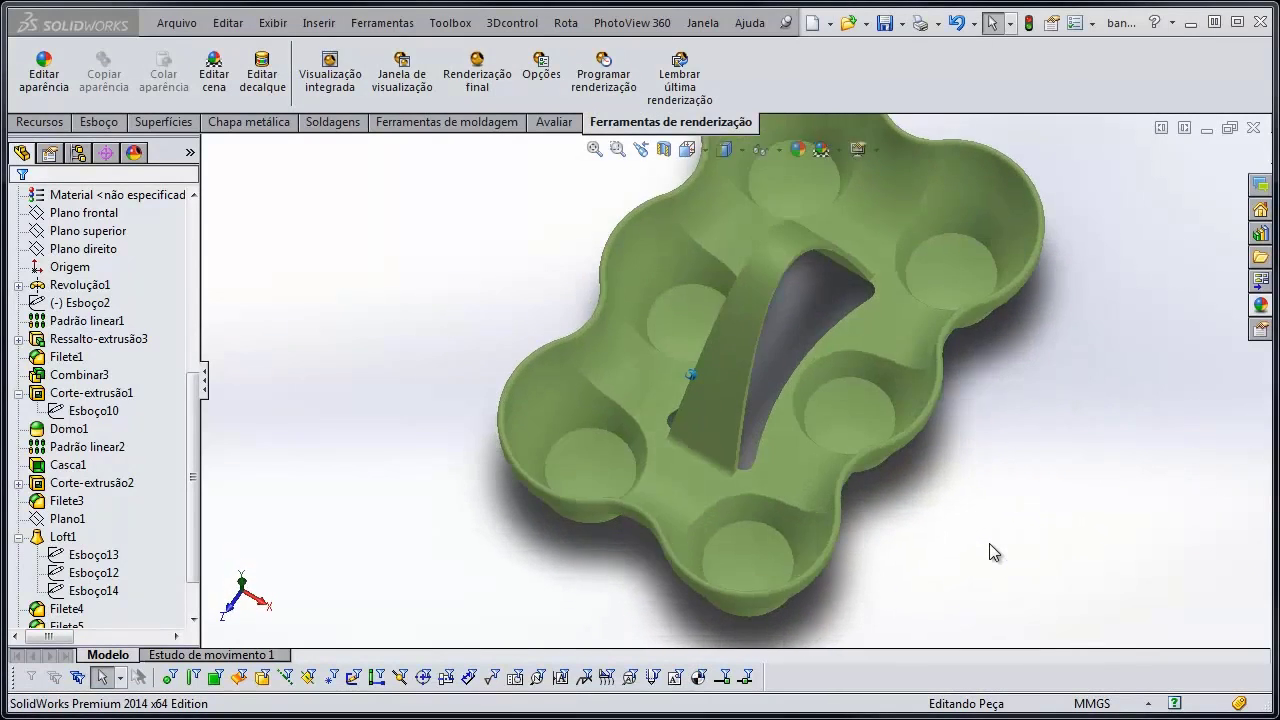
key(Left)
key(Left)
key(Left)
key(Left)
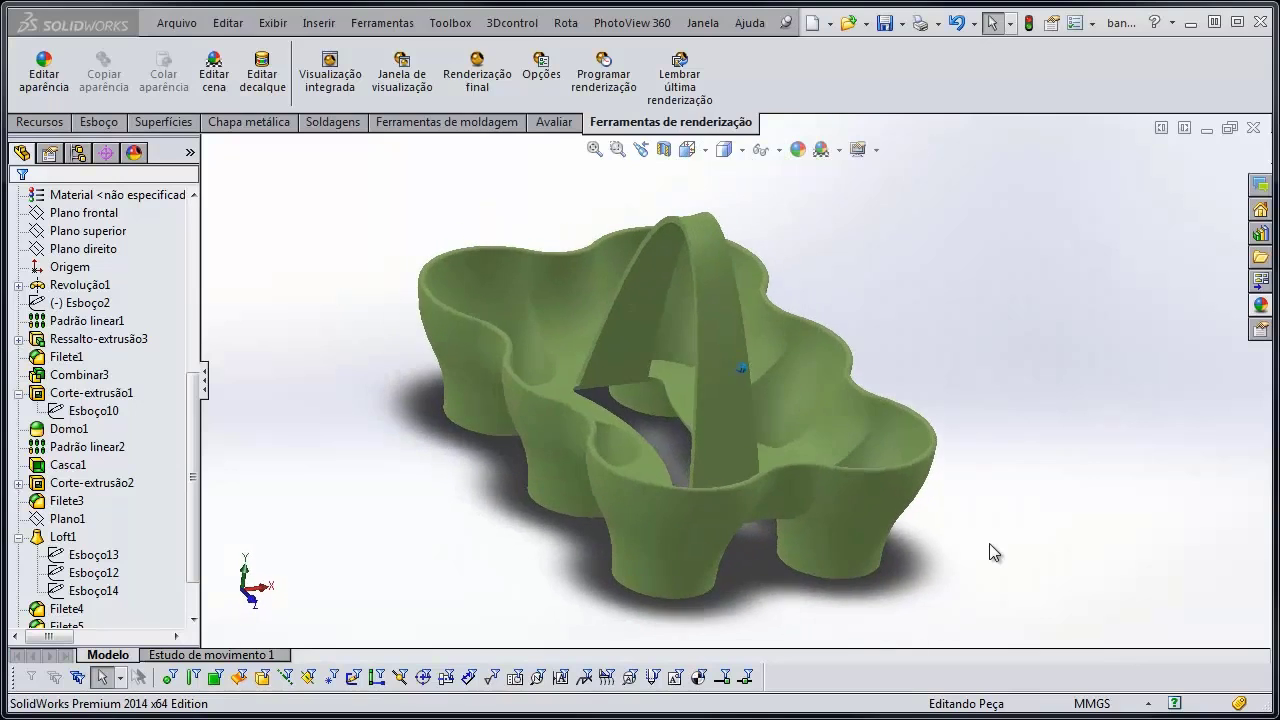
key(Left)
key(Left)
key(Left)
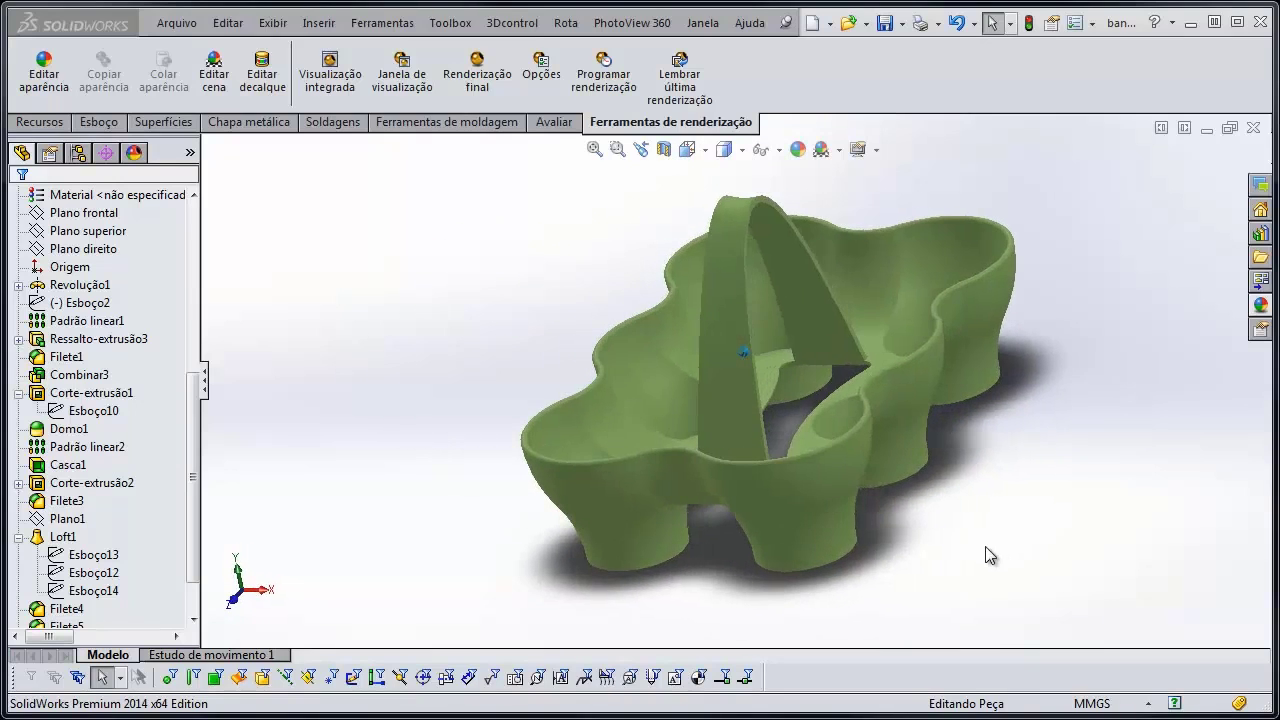
drag(195, 440, 166, 450)
scroll(166, 455, down, 2)
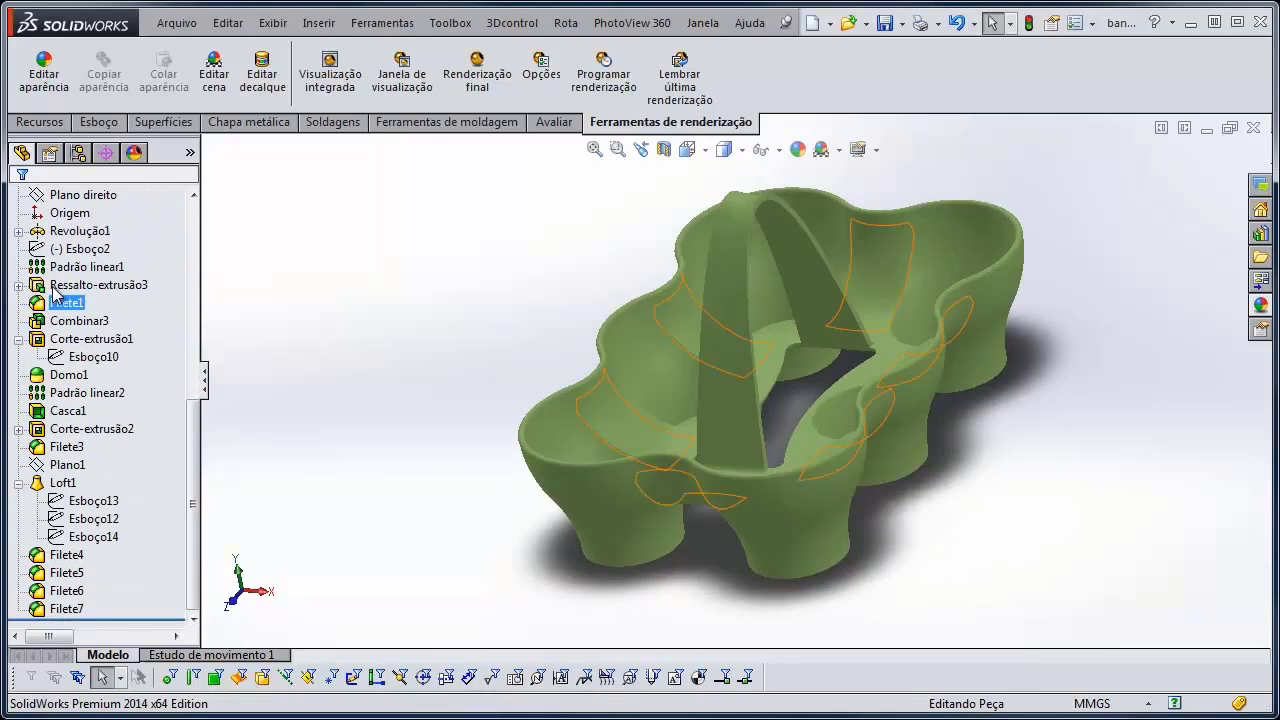
click(93, 500)
click(228, 517)
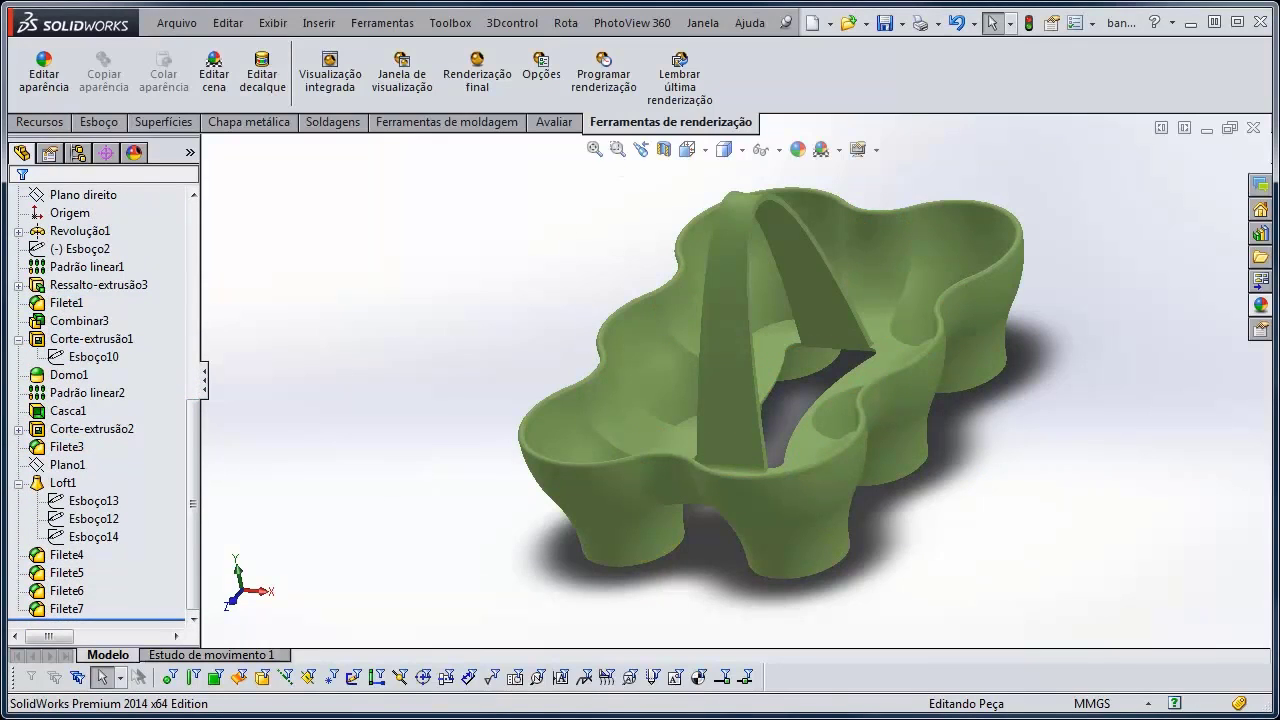